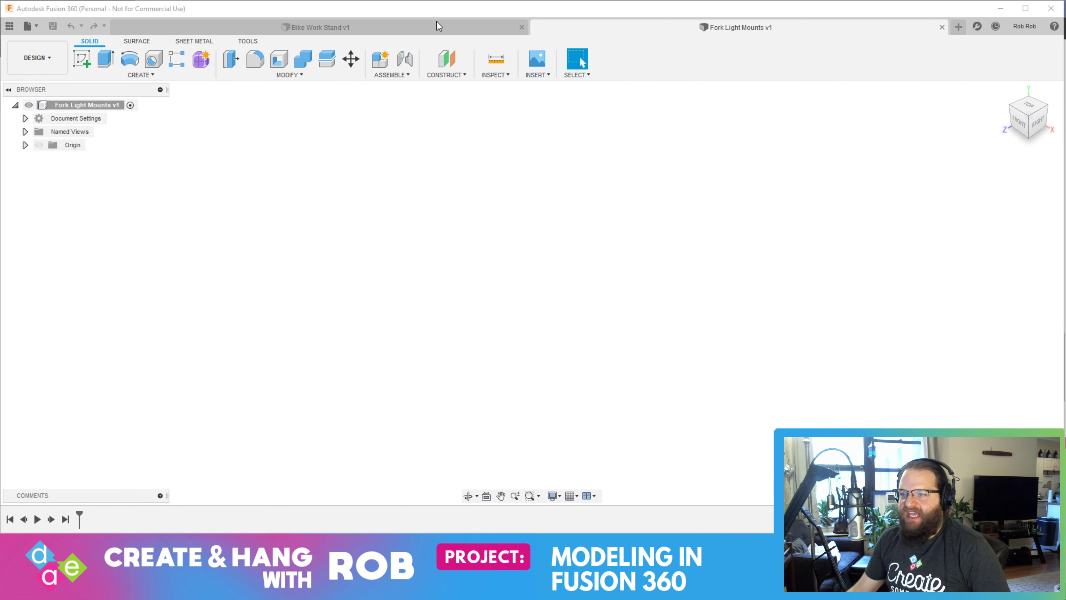
View the Bike Work Stand design and return to the empty Fork Light Mounts design
click(415, 27)
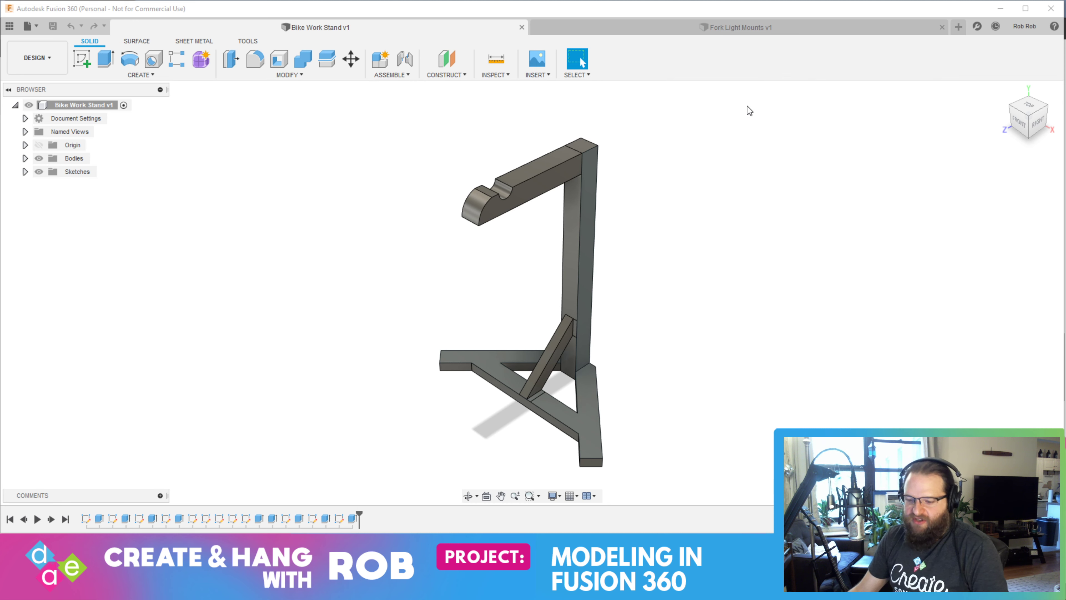
click(720, 28)
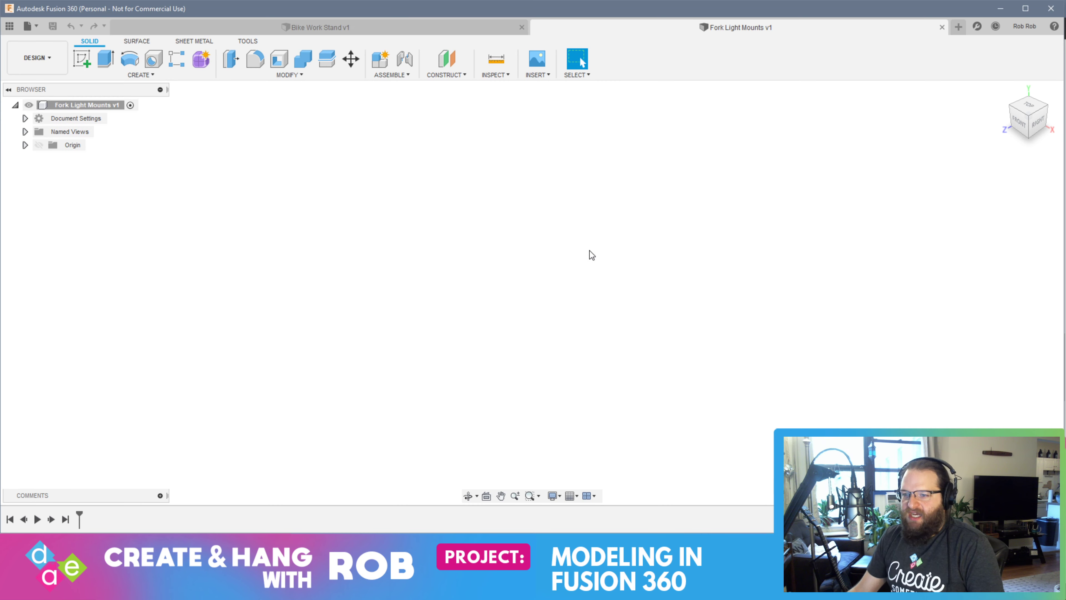
Switch to the browser and examine the Rockhopper Comp 29 page, its bike photo with the front fork and its geometry table
key(alt+Tab)
key(Tab)
key(Tab)
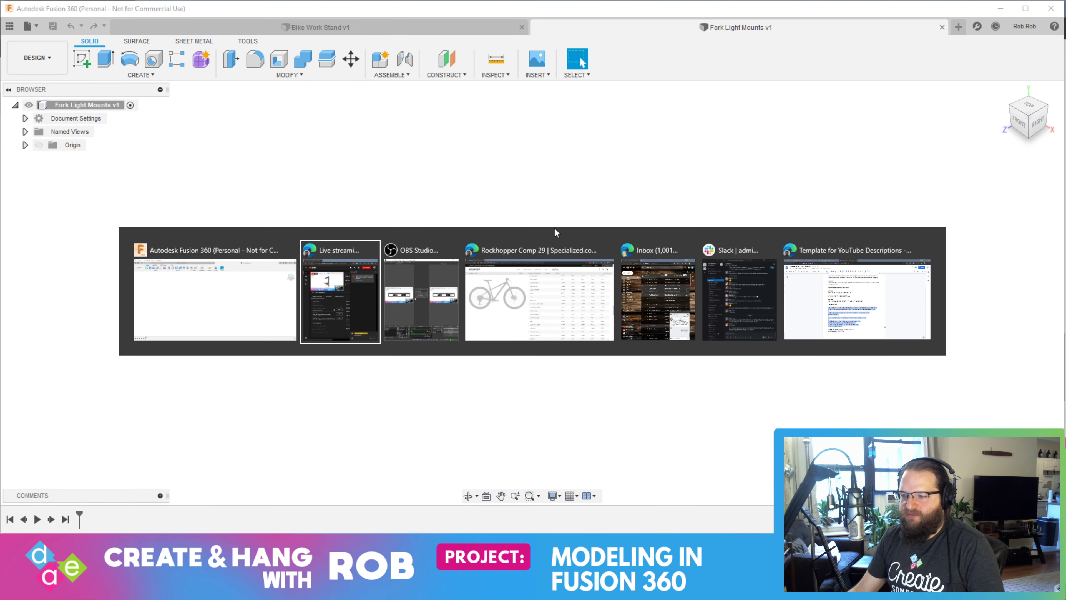
scroll(473, 273, up, 20)
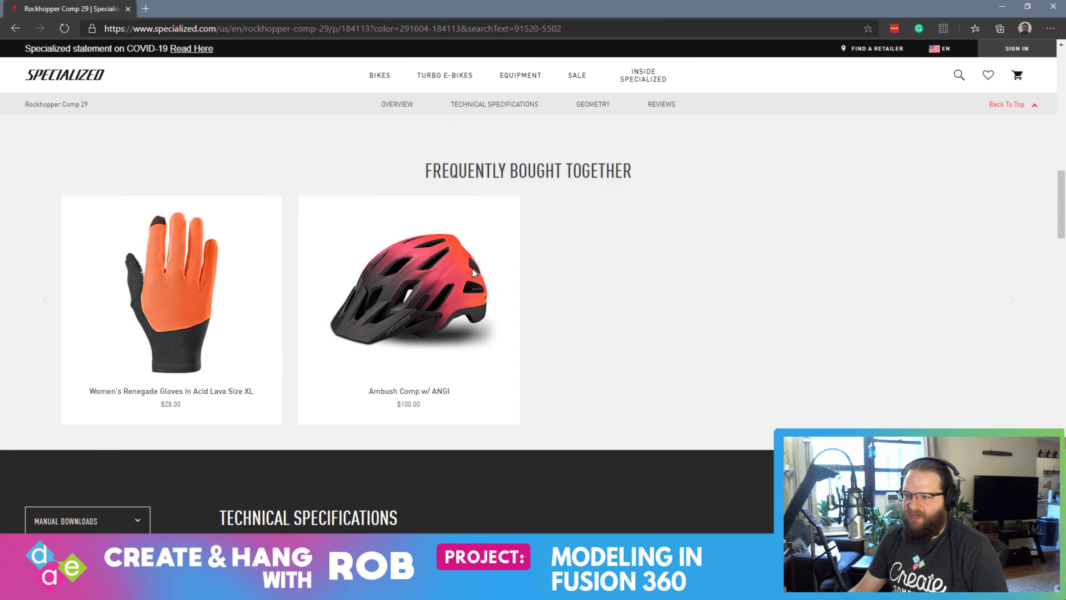
scroll(473, 268, up, 5)
scroll(597, 291, down, 10)
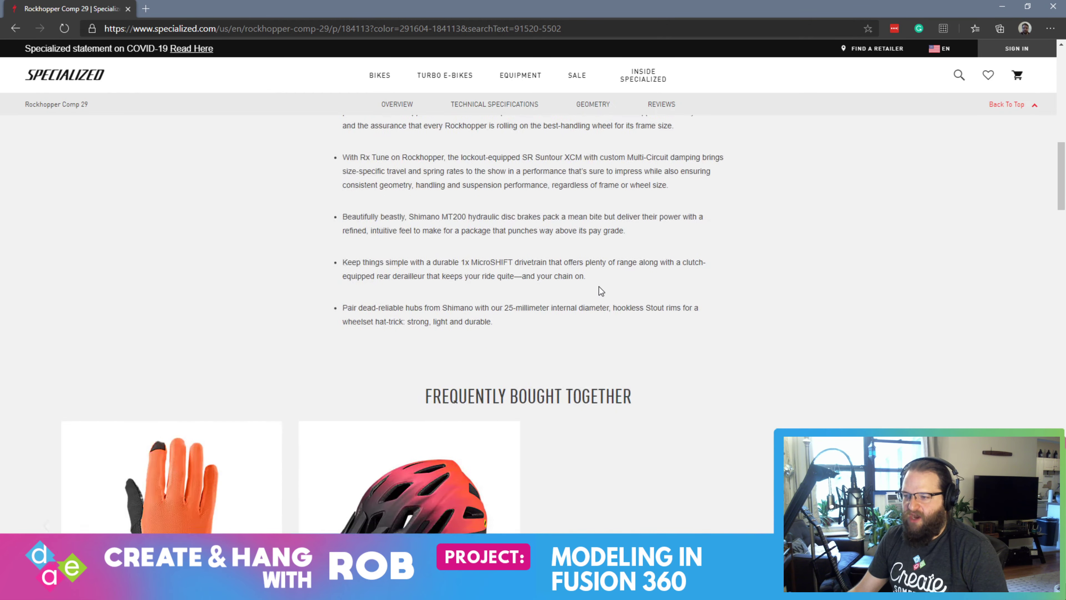
scroll(739, 310, up, 10)
scroll(739, 309, down, 10)
scroll(573, 359, up, 10)
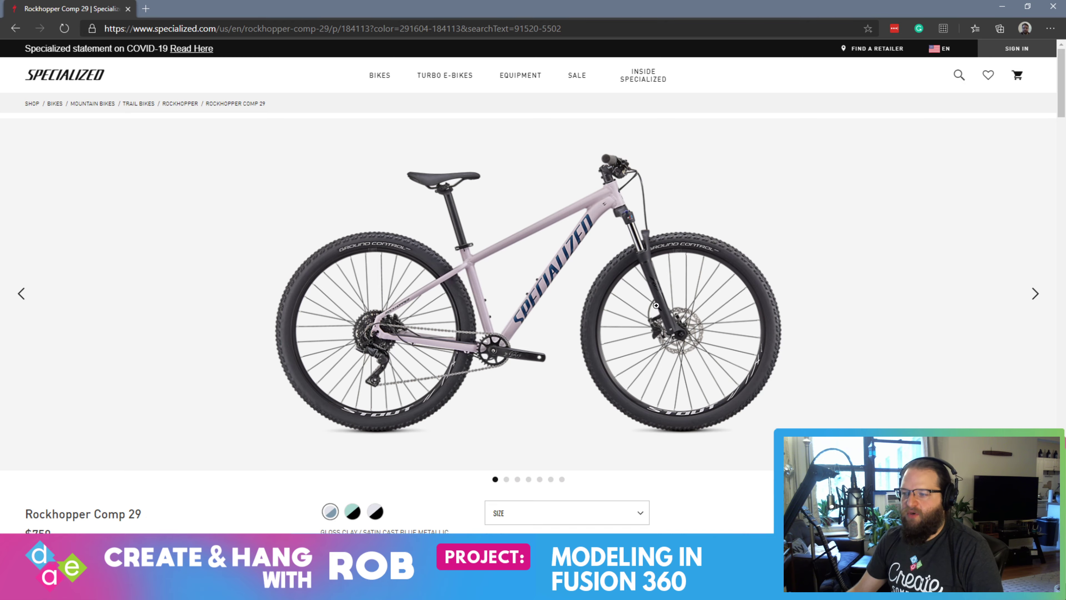
scroll(638, 365, down, 10)
scroll(638, 365, down, 15)
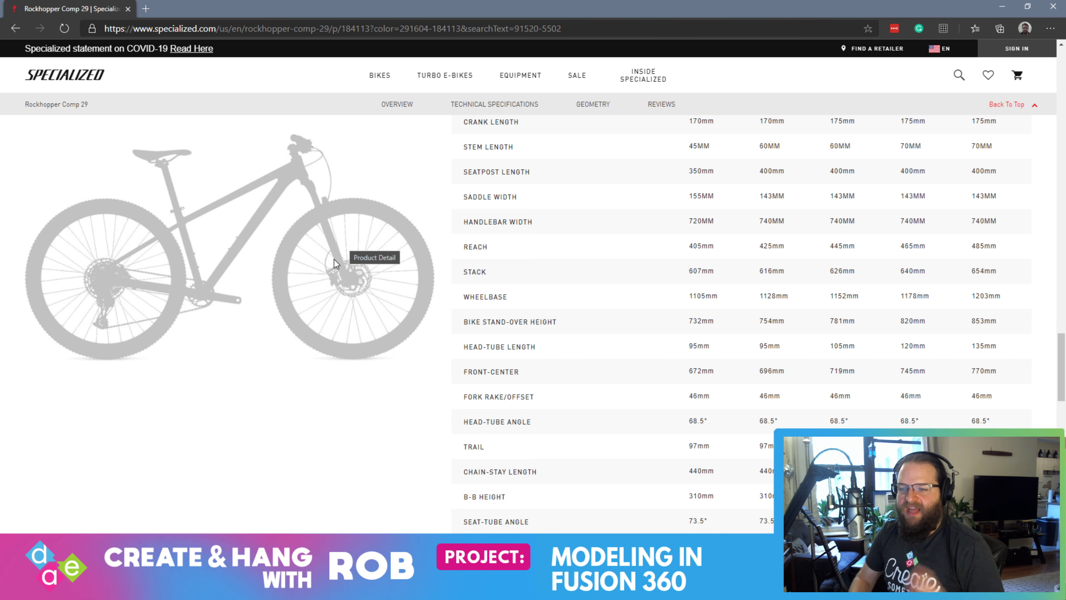
Return to Fusion 360 and start a new sketch on the horizontal origin plane
key(alt+Tab)
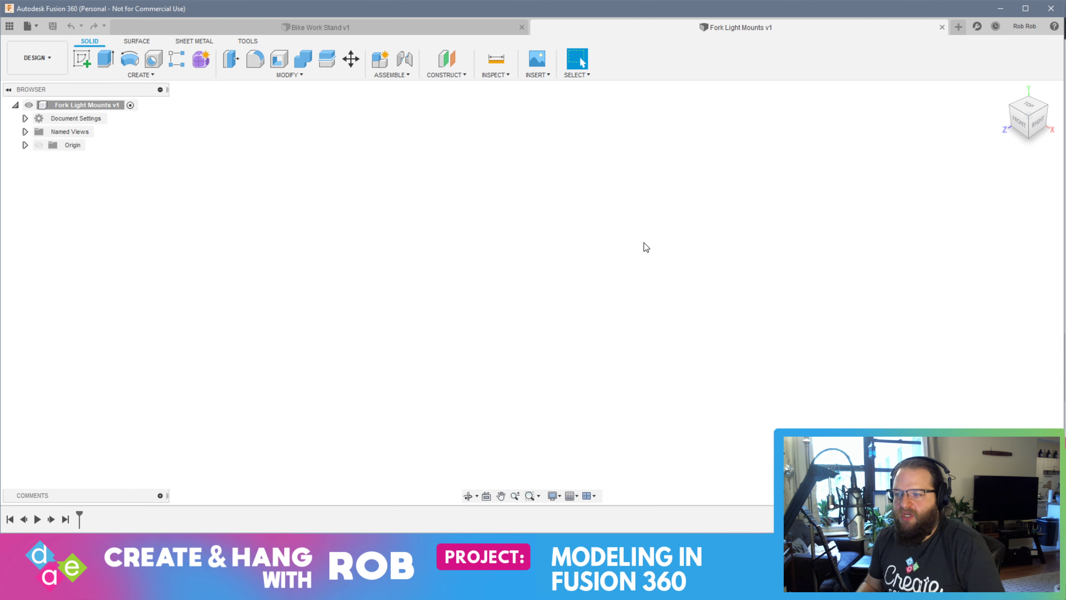
click(82, 59)
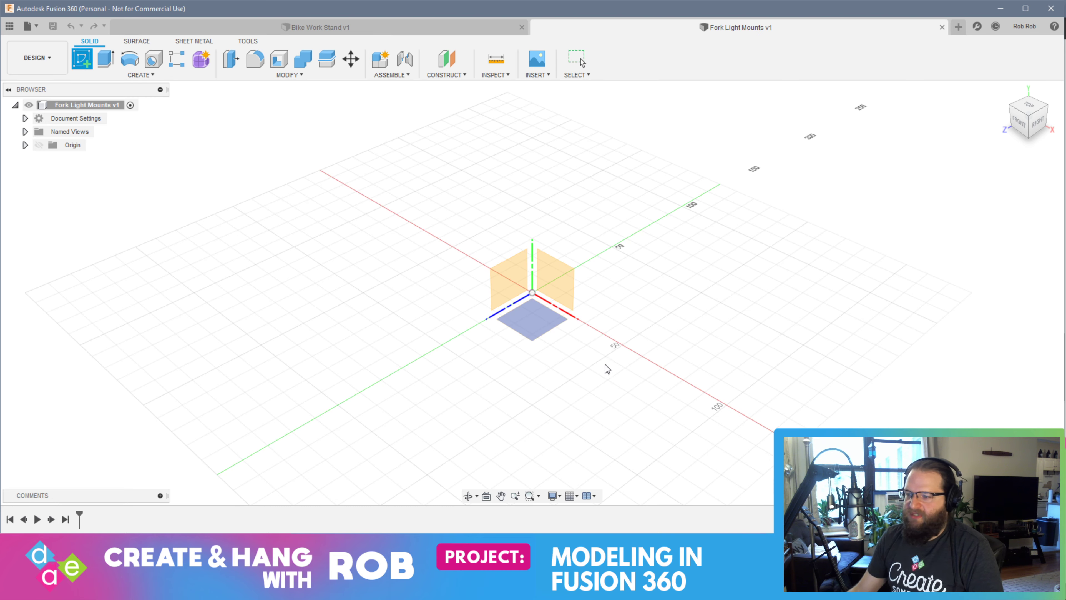
click(538, 329)
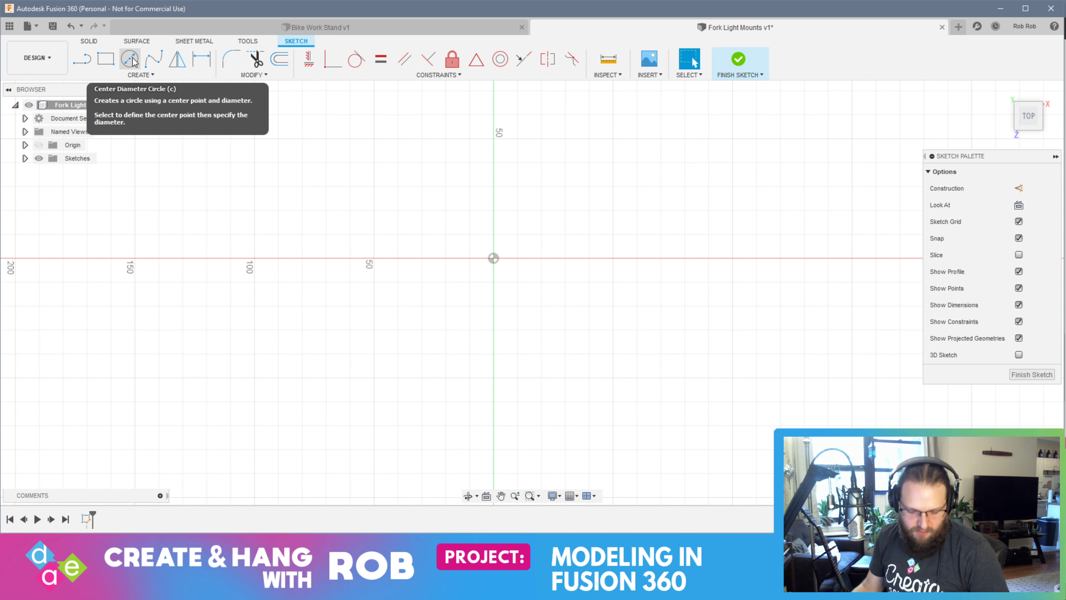
Draw a 37 mm diameter circle centred on the sketch origin
click(129, 60)
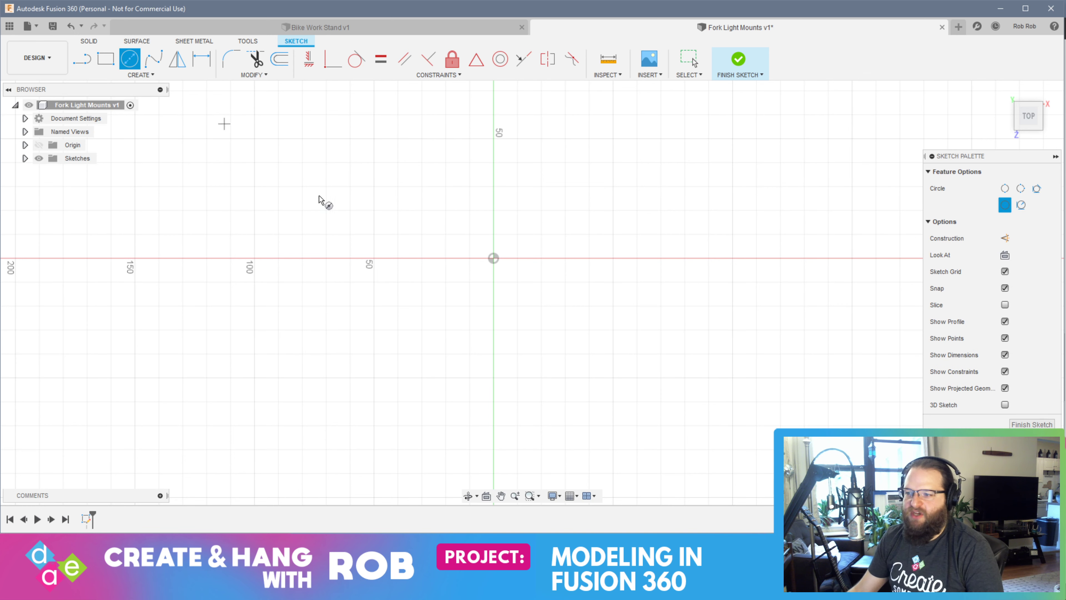
click(493, 258)
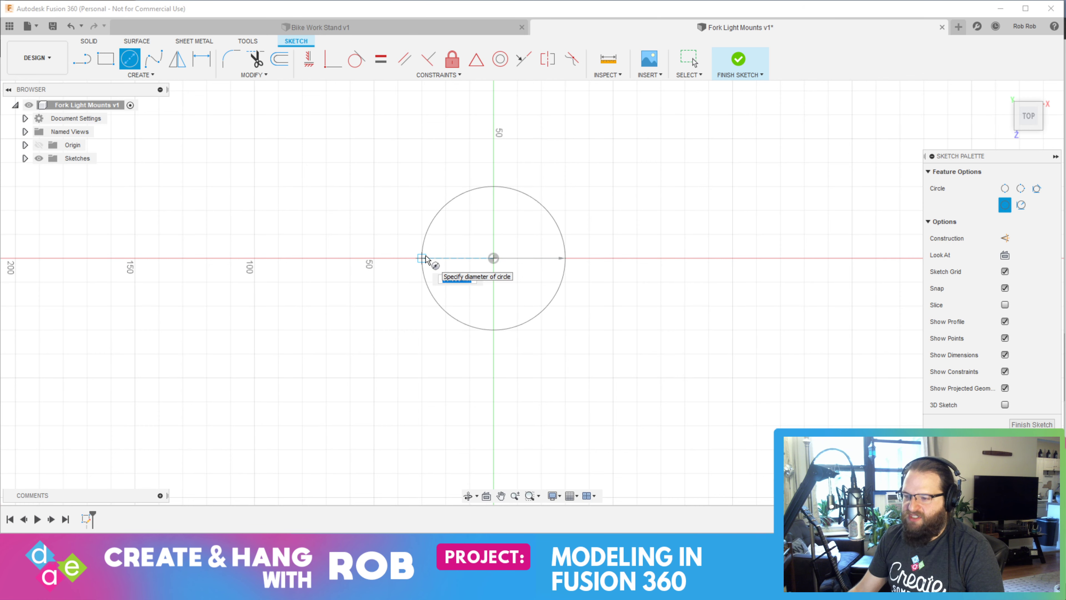
text(37)
key(Return)
key(Escape)
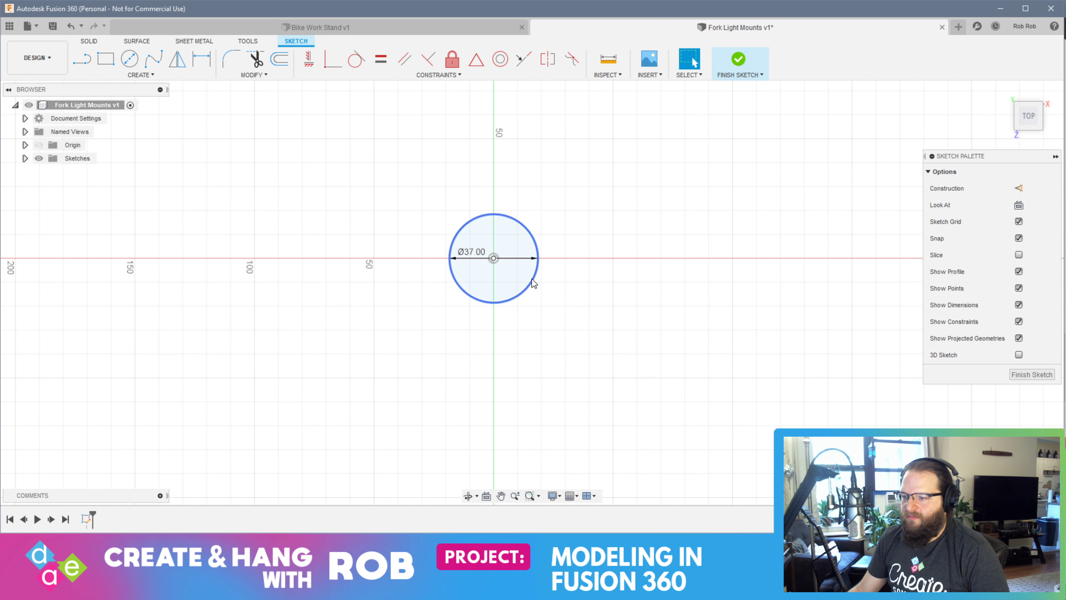
Check the front fork in the bike illustration in the browser and return to the sketch in Fusion 360
key(alt+Tab)
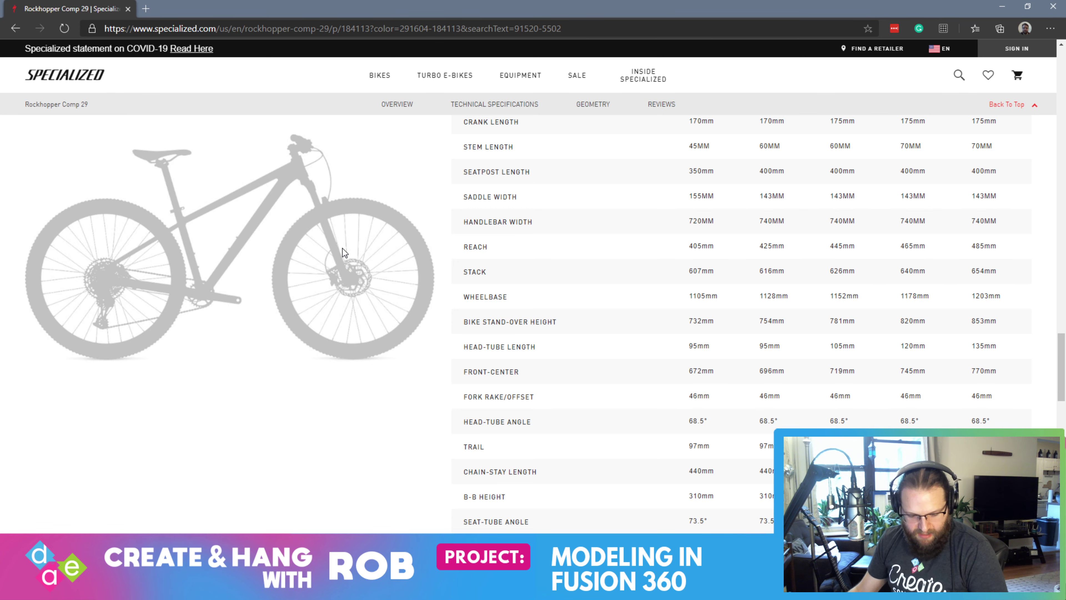
key(alt+Tab)
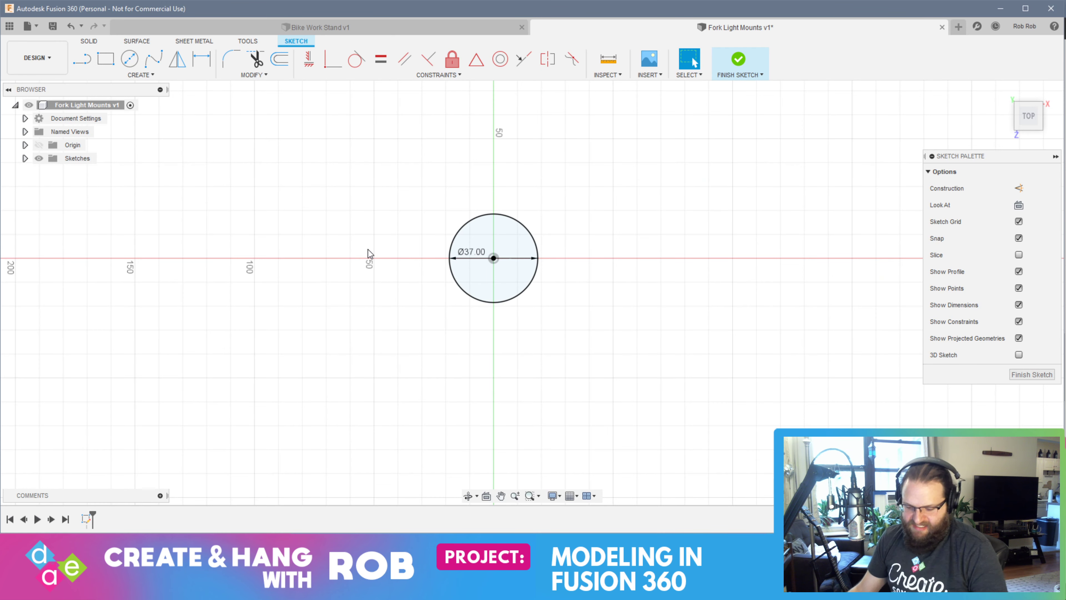
key(alt+Tab)
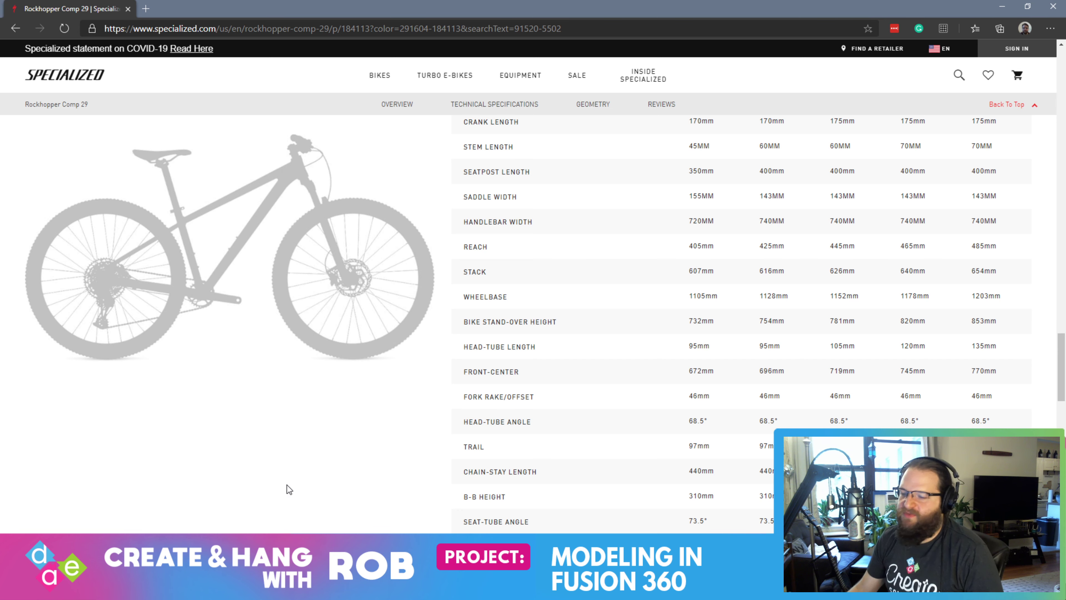
key(alt+Tab)
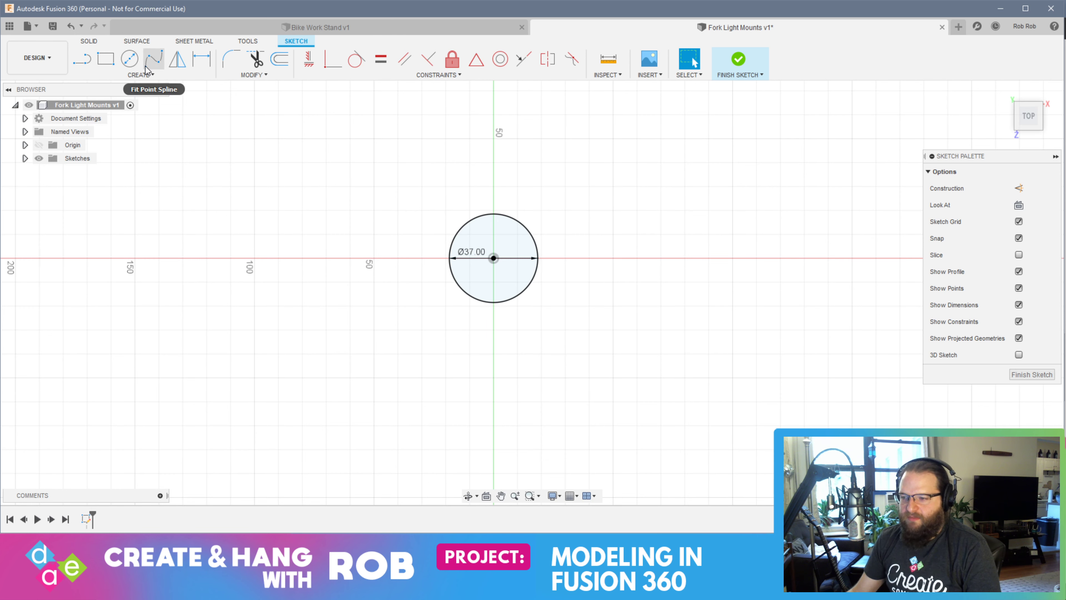
Draw a 3-Point Arc around the right half of the circle, slightly outside it, with both ends on the vertical axis
click(126, 77)
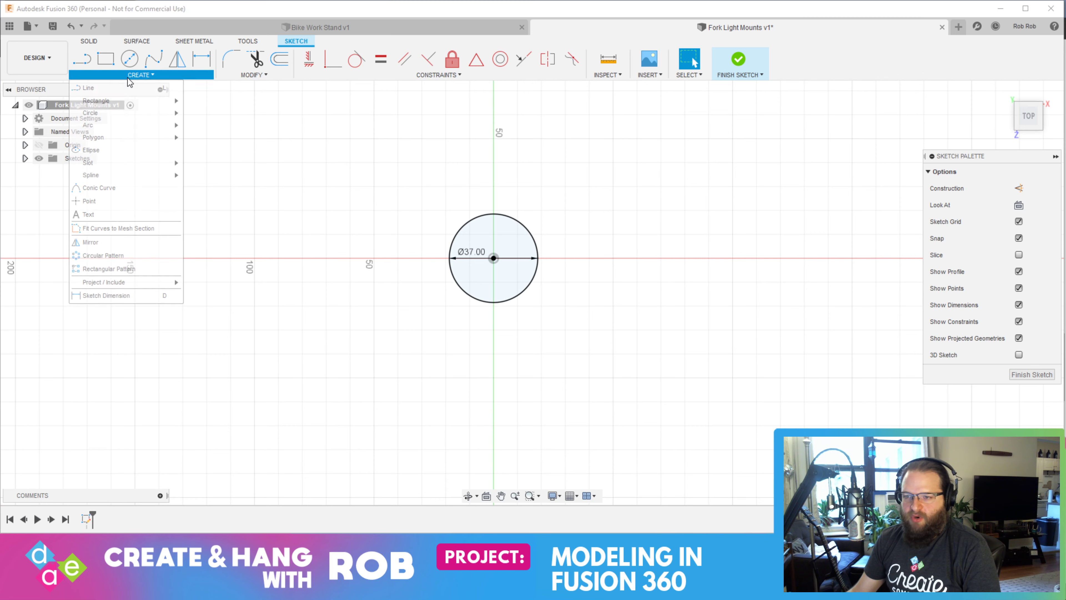
mouse_move(130, 126)
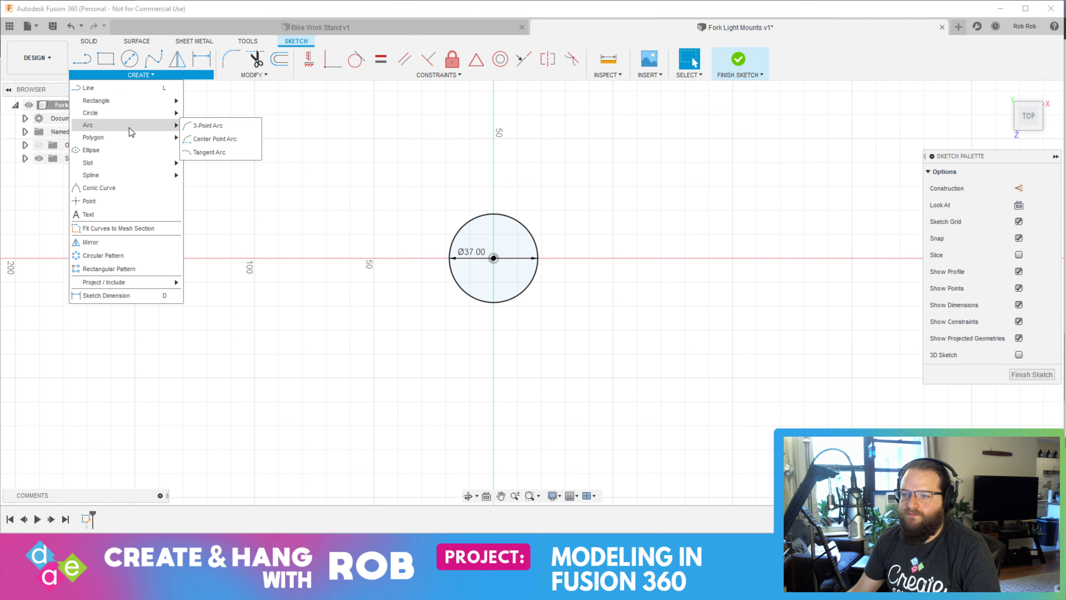
click(227, 128)
scroll(487, 223, up, 2)
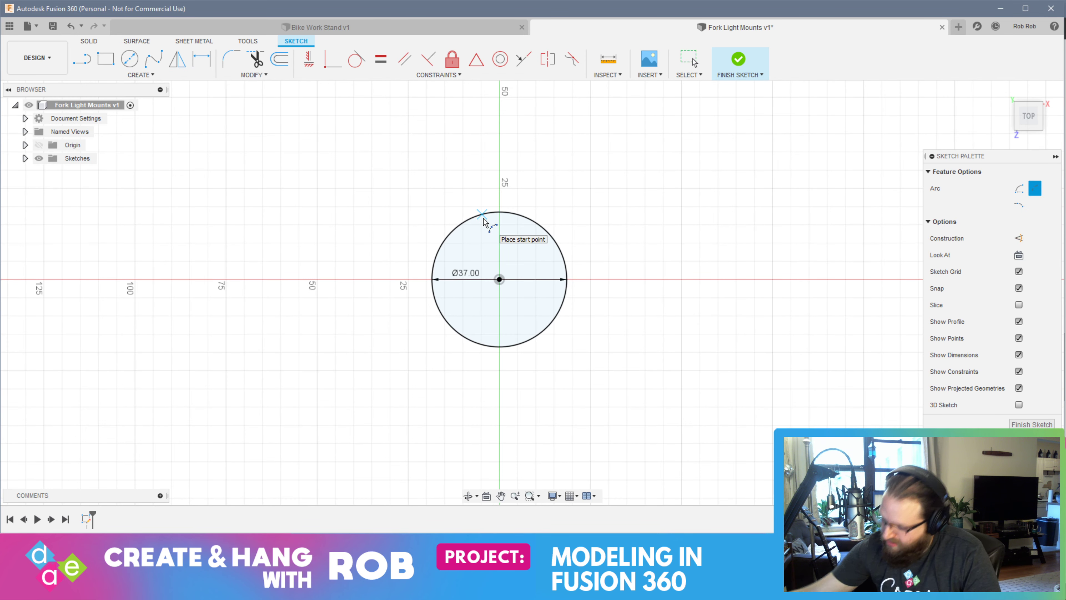
scroll(483, 222, up, 5)
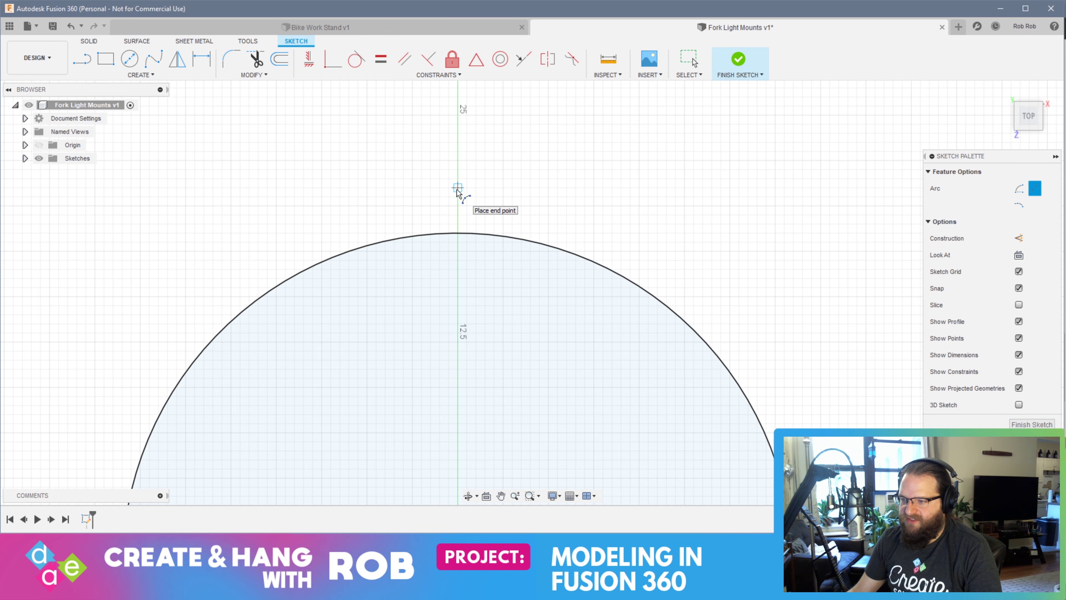
scroll(466, 352, up, 6)
scroll(472, 345, down, 4)
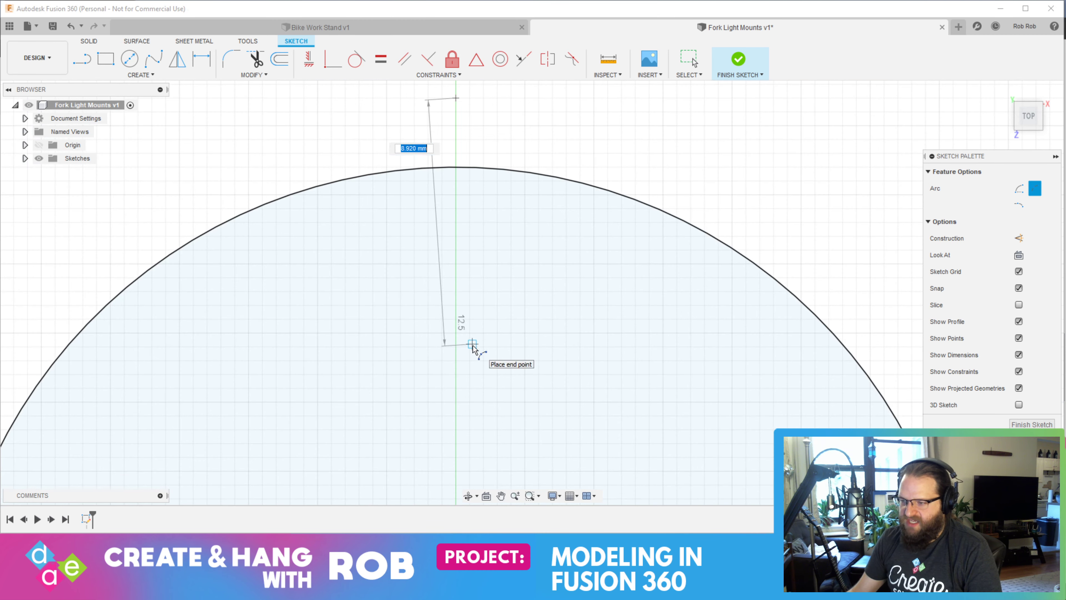
middle_drag(473, 402, 483, 114)
middle_drag(468, 319, 492, 77)
middle_drag(506, 397, 518, 167)
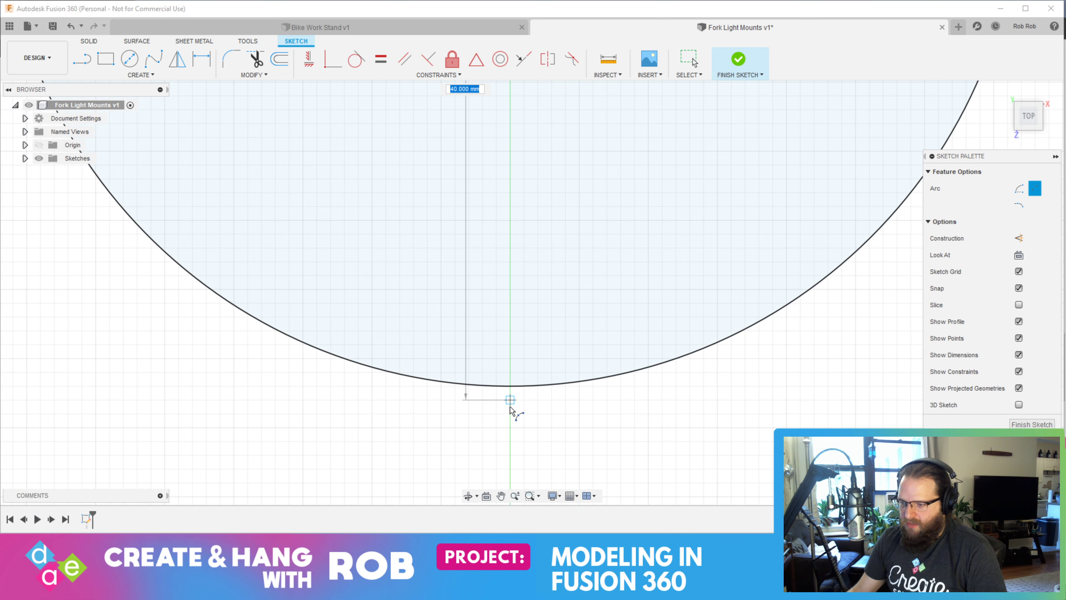
click(513, 456)
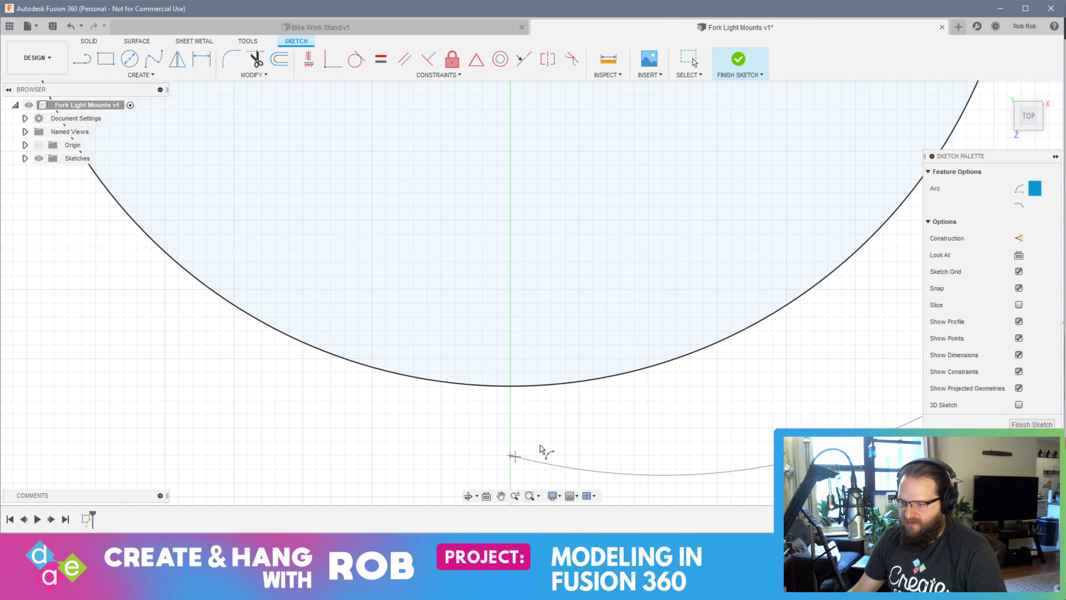
middle_drag(737, 351, 438, 440)
scroll(733, 212, down, 2)
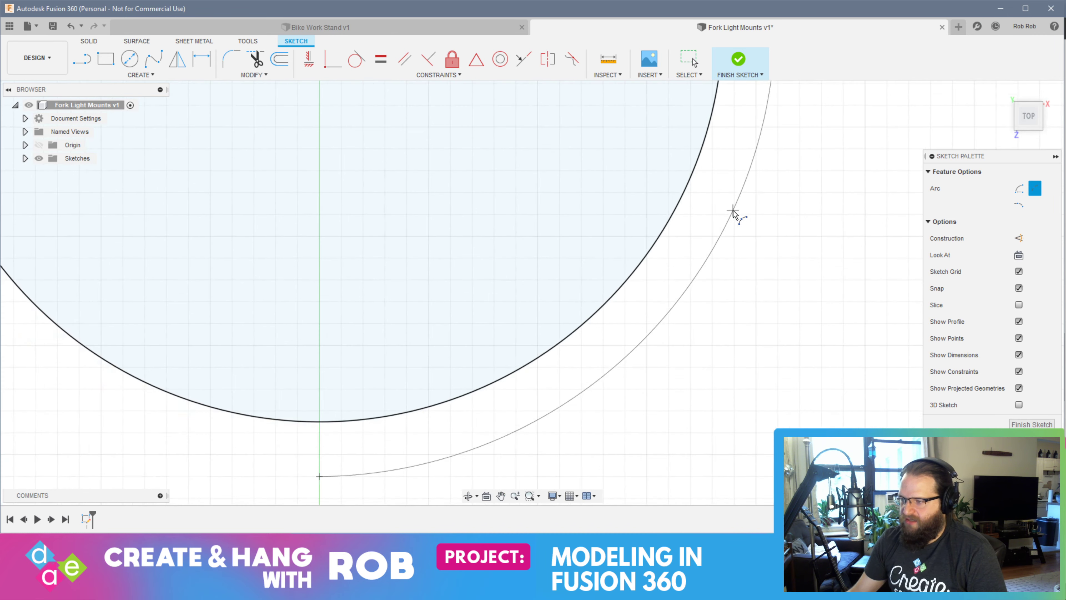
scroll(733, 211, down, 3)
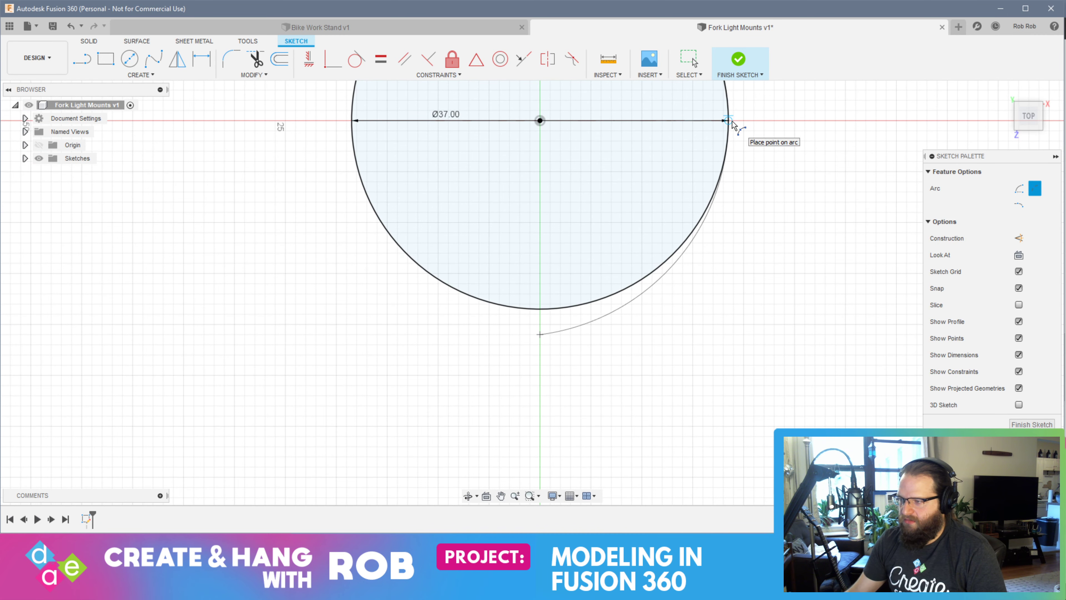
scroll(733, 124, up, 5)
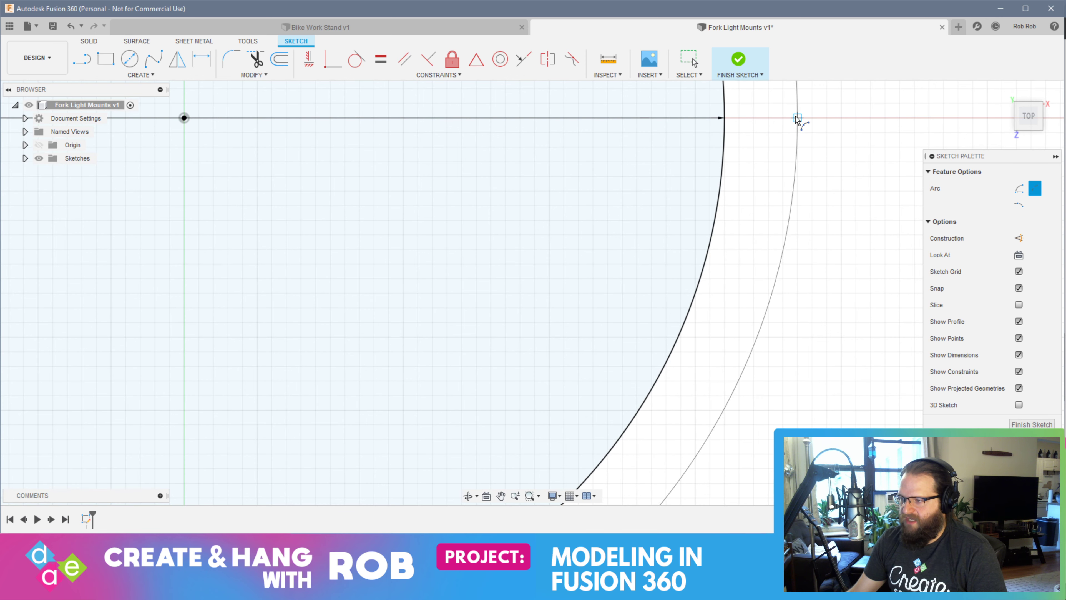
scroll(788, 313, down, 4)
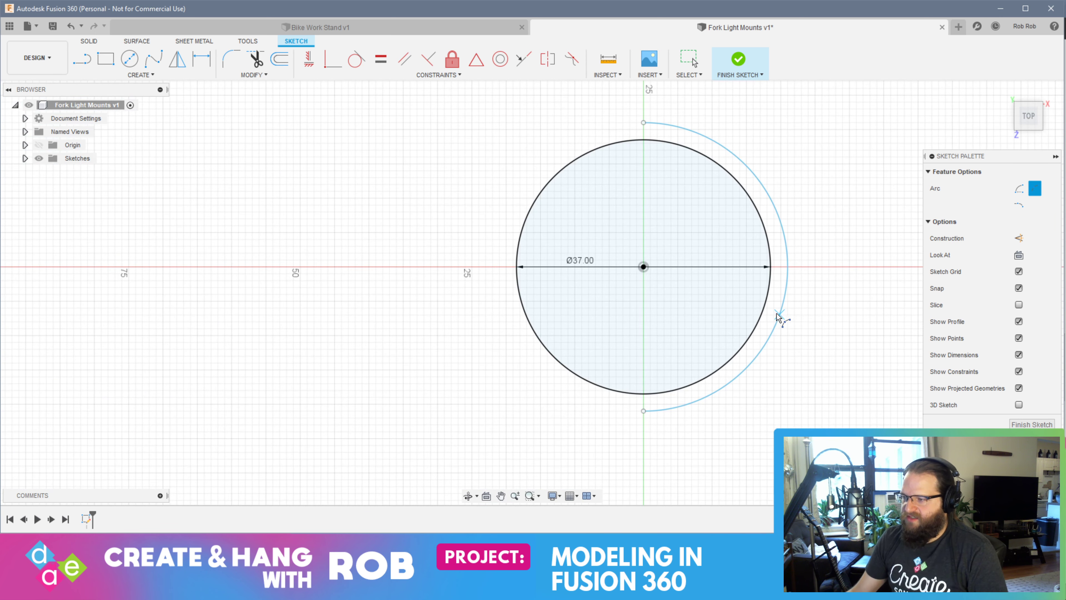
click(777, 315)
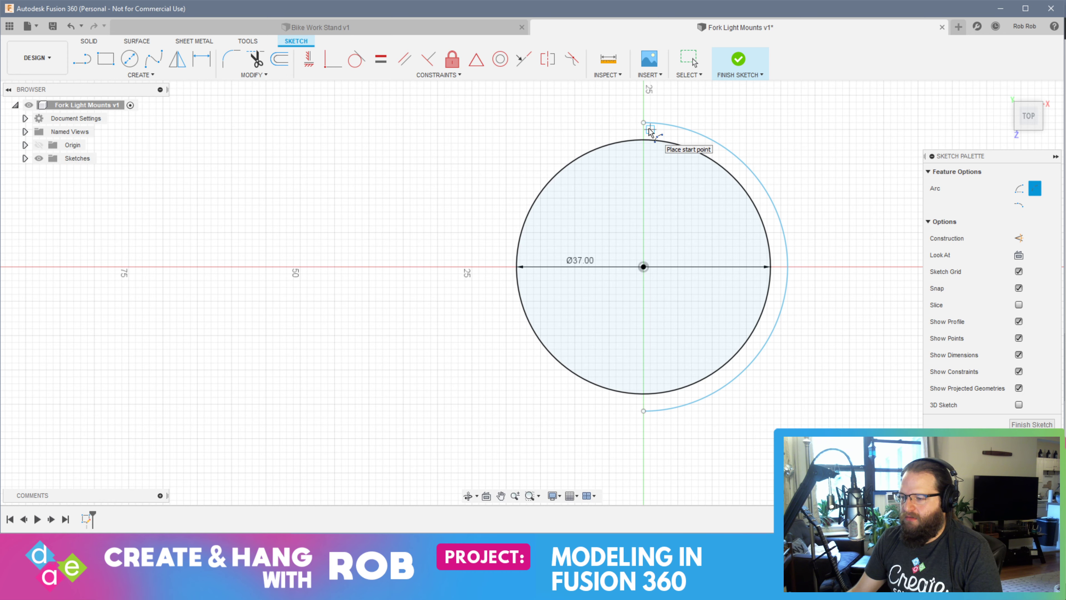
Try a second three-point arc along the right half of the 37 mm circle, and undo both arcs
scroll(649, 134, up, 4)
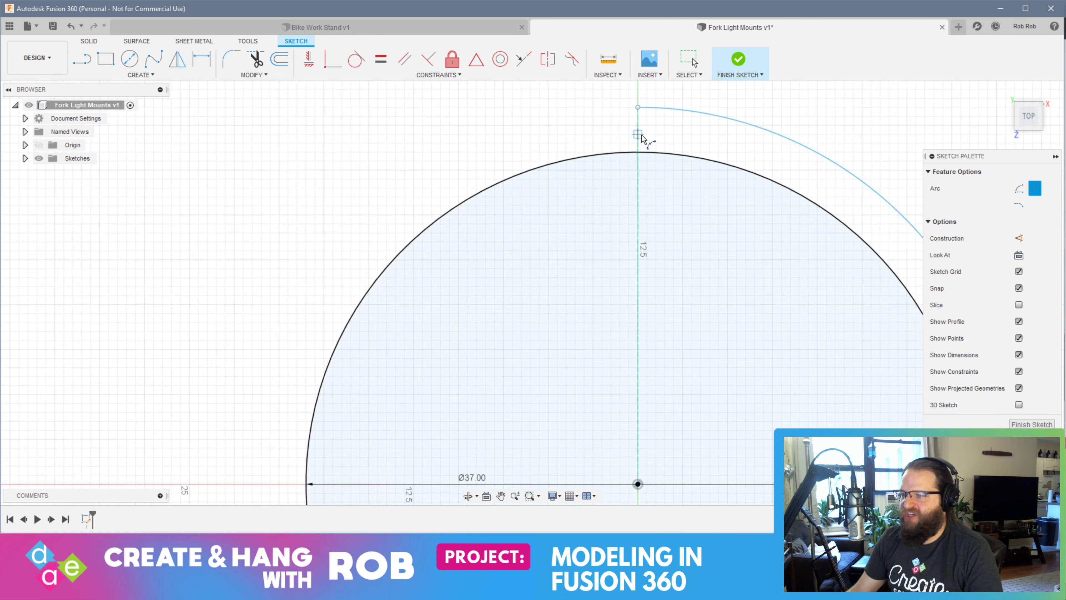
scroll(642, 138, up, 2)
scroll(642, 173, down, 1)
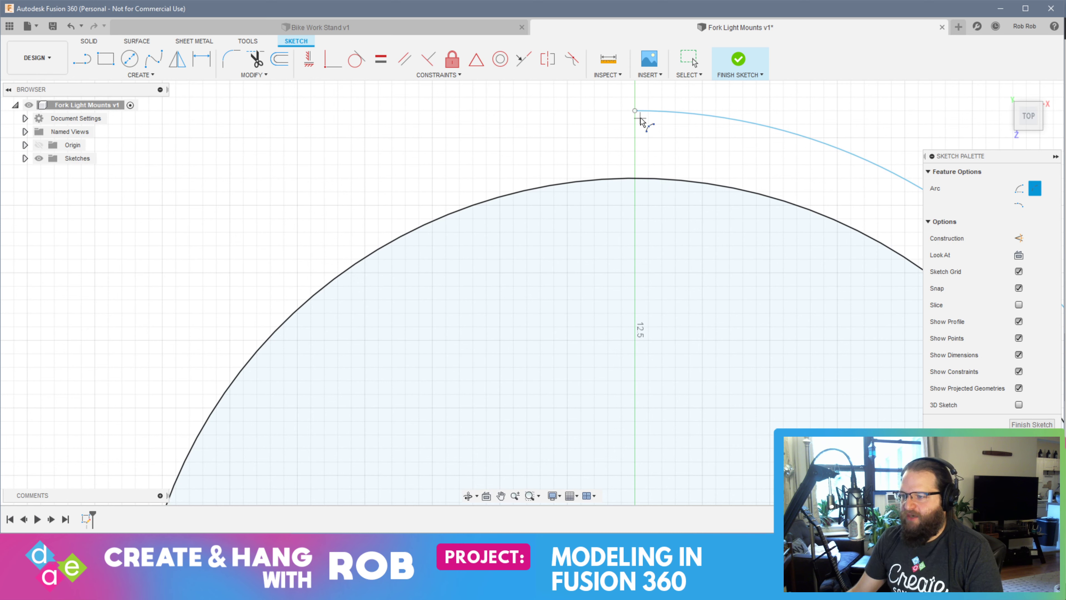
click(635, 179)
scroll(672, 317, down, 5)
scroll(642, 323, down, 3)
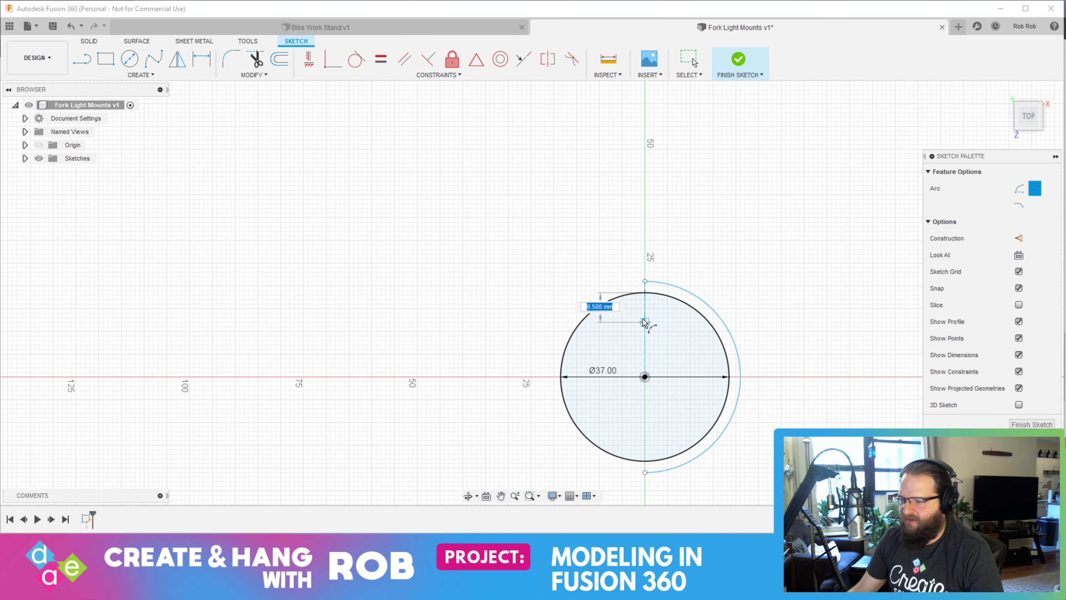
click(645, 461)
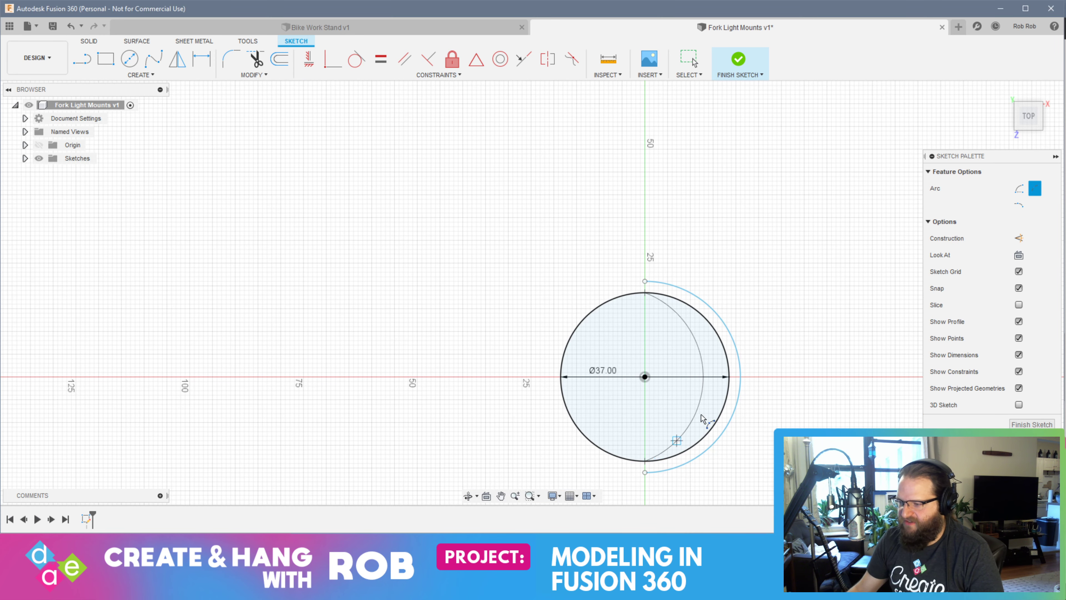
click(730, 384)
key(ctrl+z)
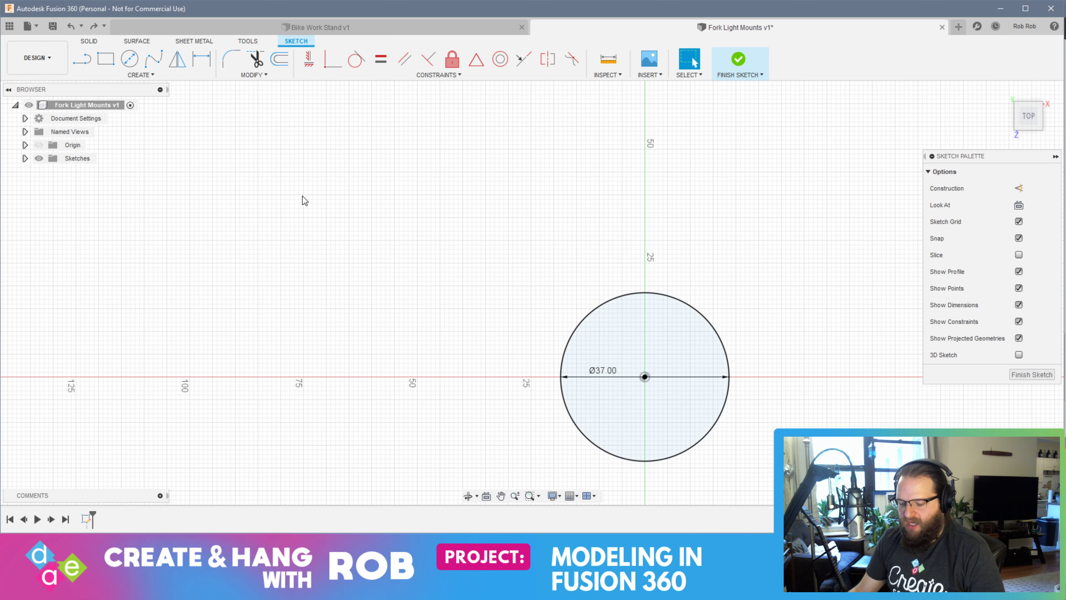
text(sarc)
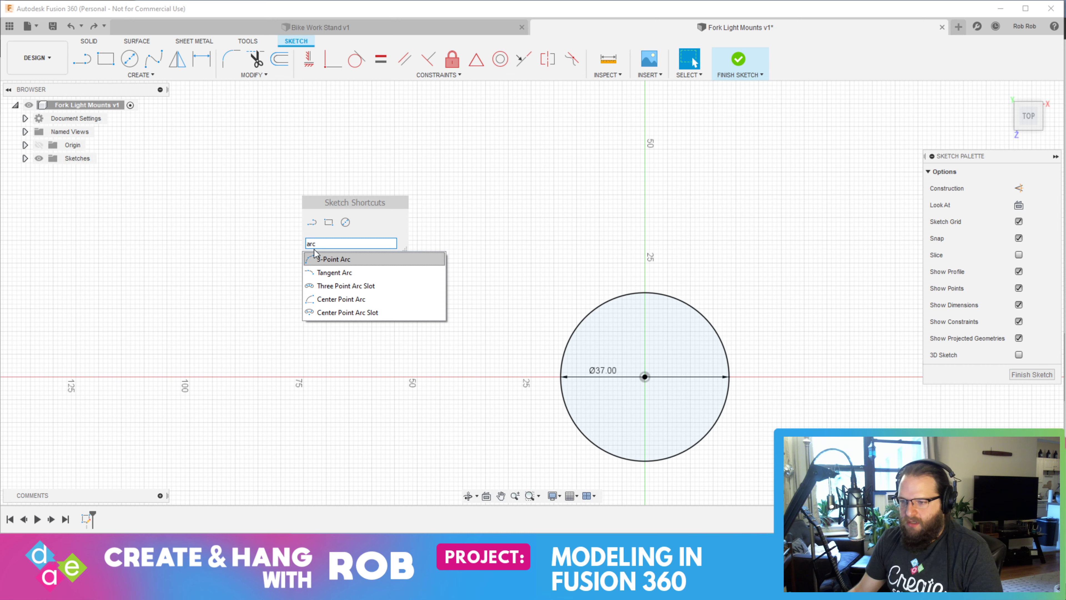
click(345, 286)
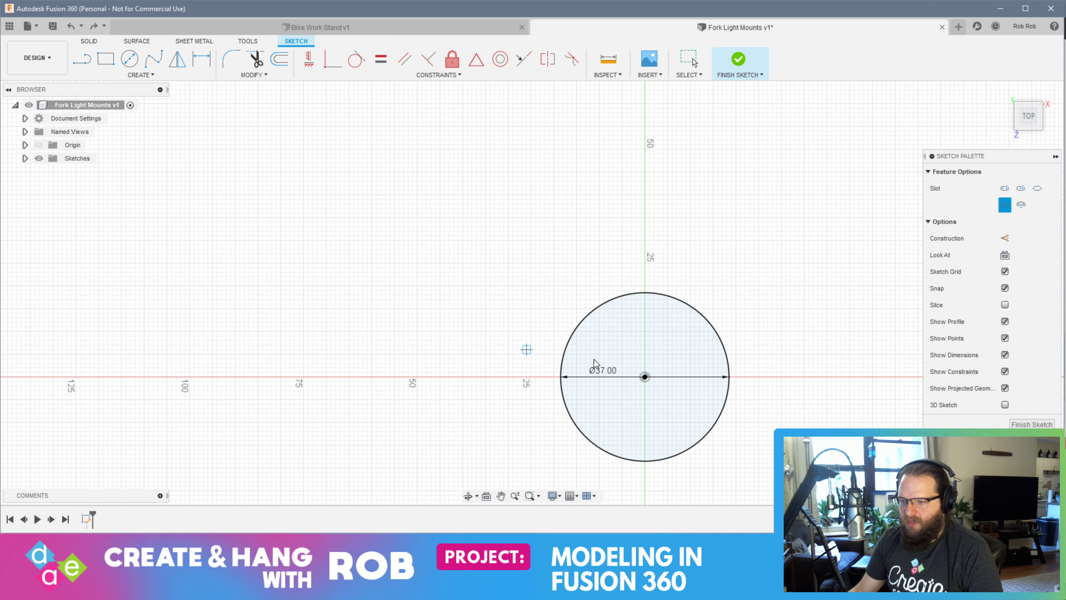
key(Escape)
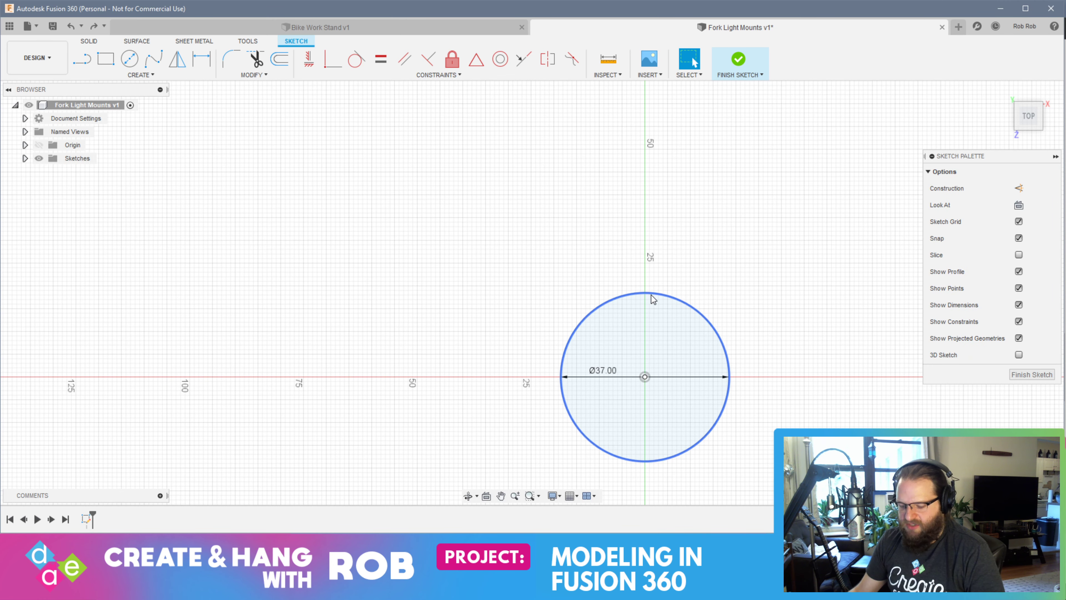
text(s)
text(ar )
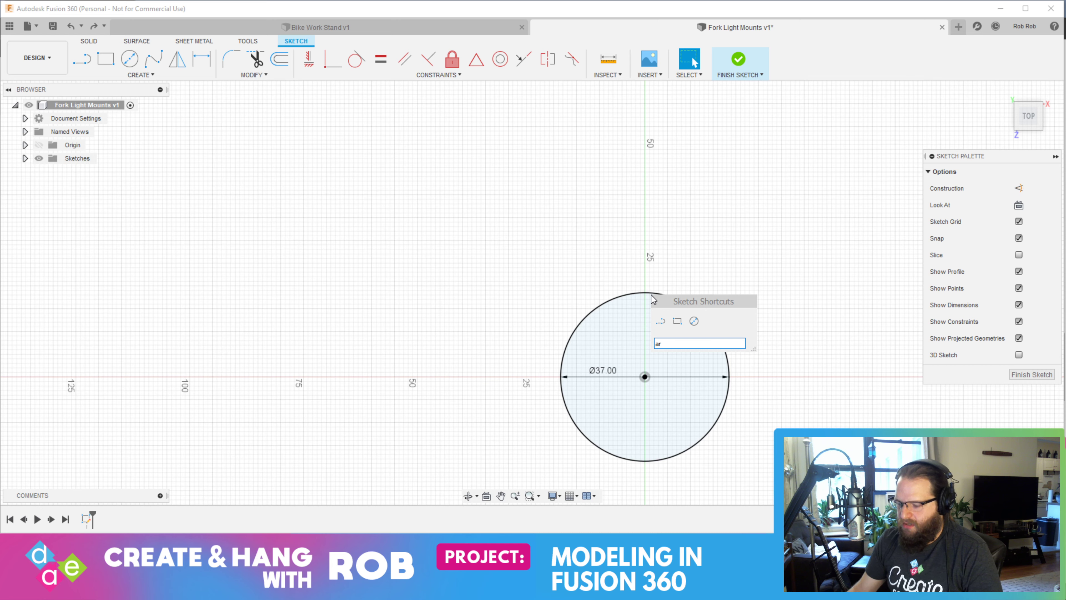
text(c)
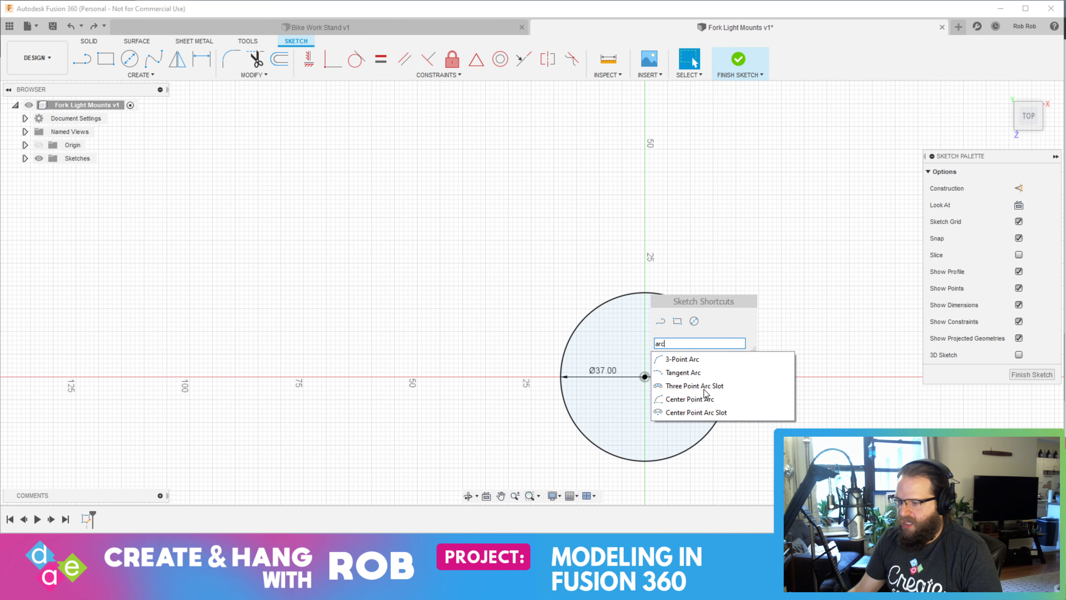
click(691, 359)
scroll(647, 303, up, 5)
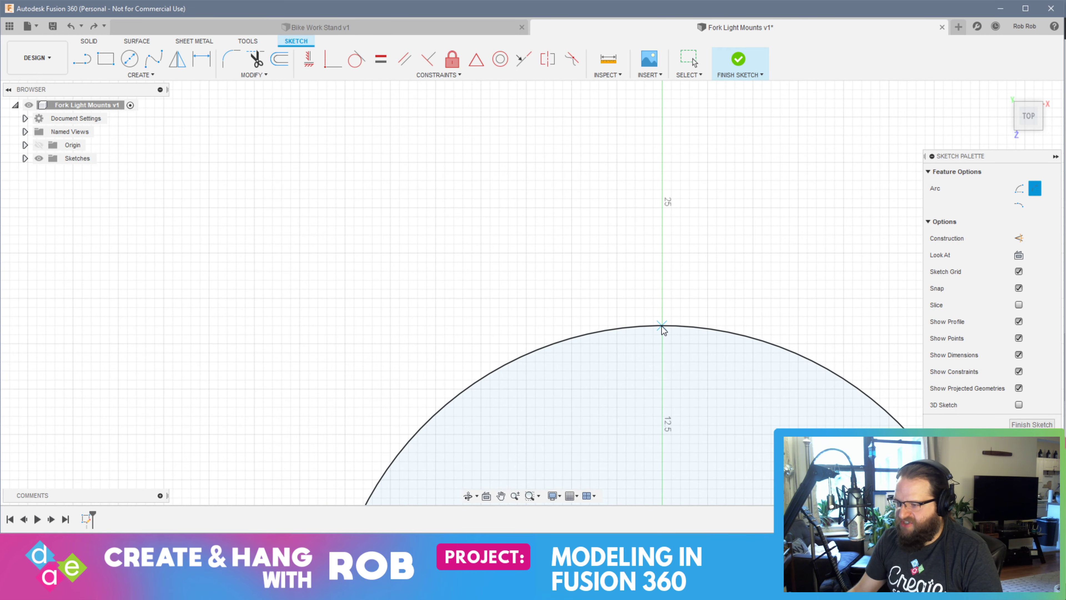
scroll(662, 328, up, 3)
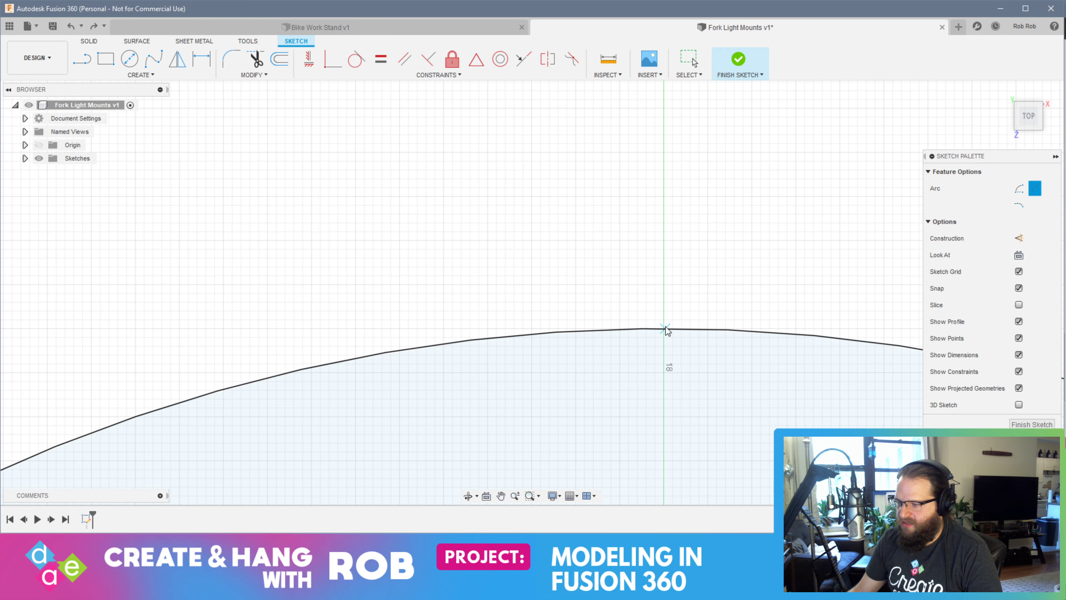
scroll(664, 334, up, 1)
scroll(670, 342, down, 5)
scroll(672, 341, up, 6)
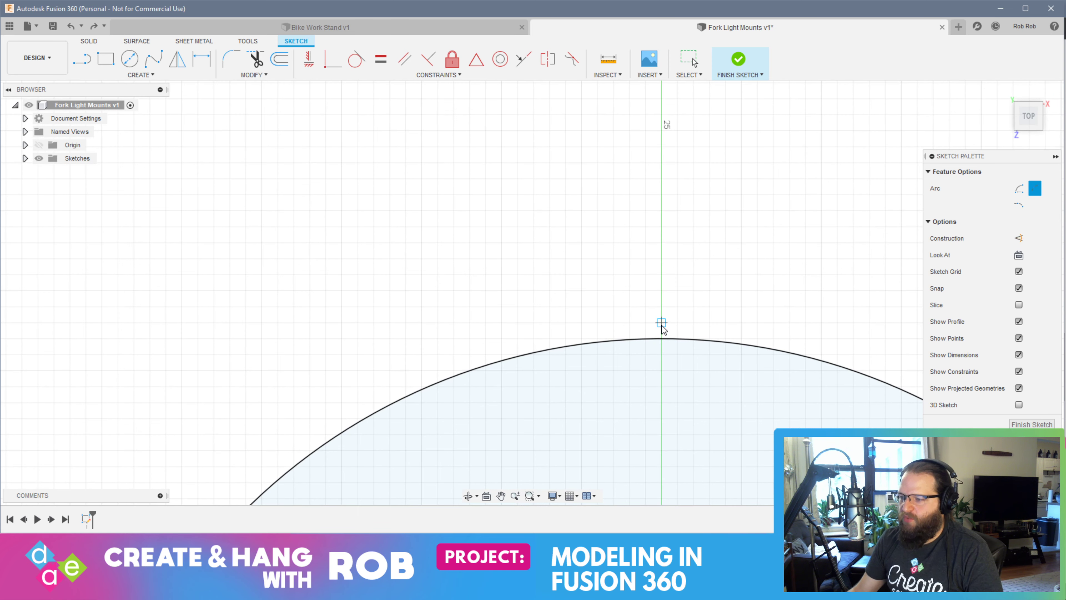
click(662, 261)
scroll(672, 413, up, 3)
scroll(668, 407, down, 7)
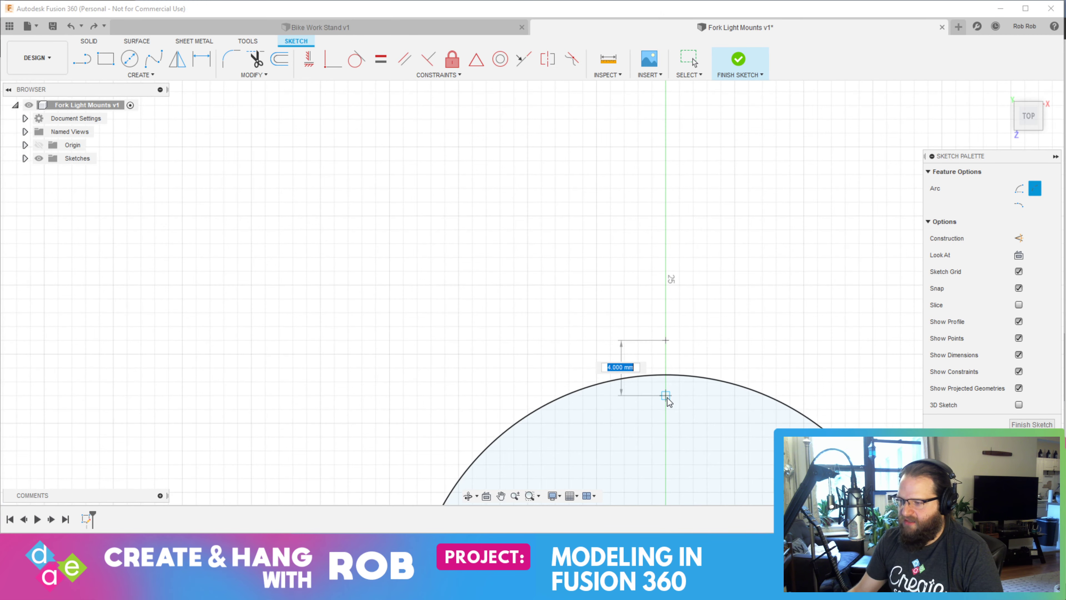
middle_drag(675, 435, 680, 186)
scroll(673, 419, up, 3)
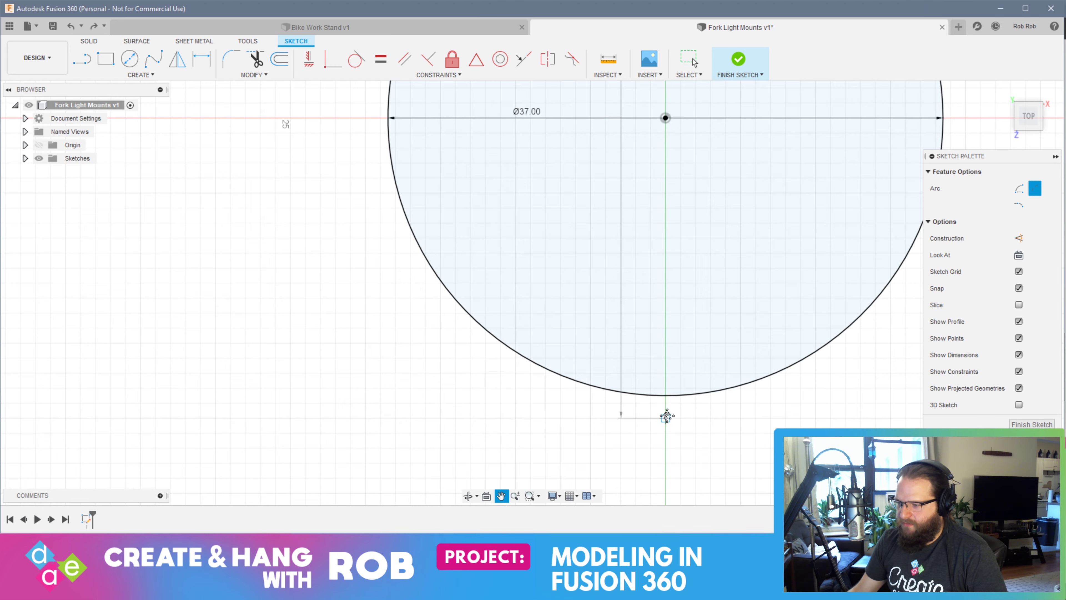
middle_drag(666, 418, 657, 321)
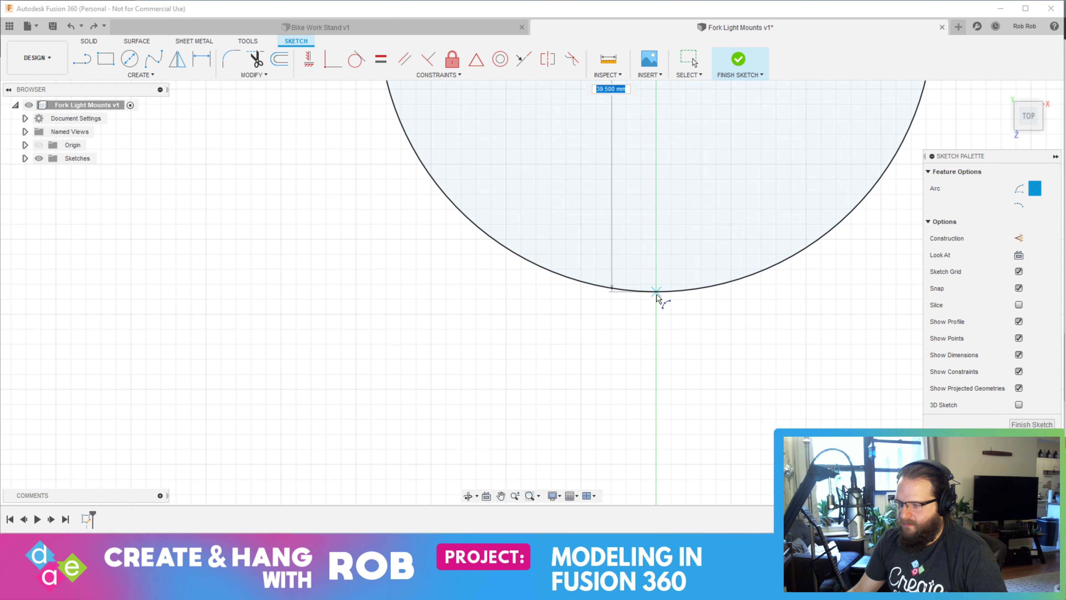
key(Escape)
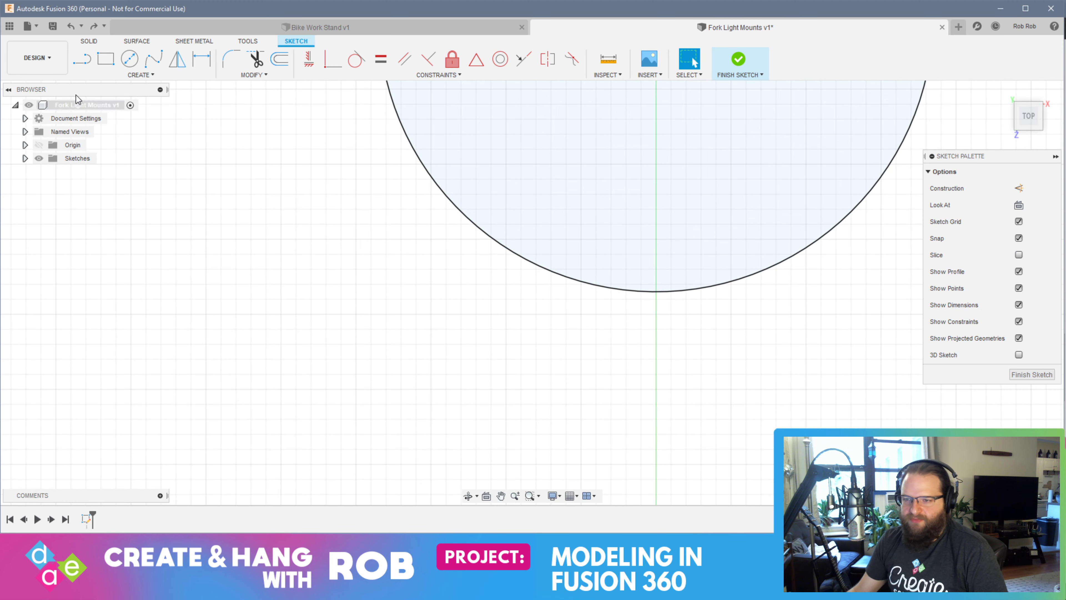
Draw a 5 mm vertical line straight down from the lowest point of the 37 mm circle
scroll(391, 353, down, 5)
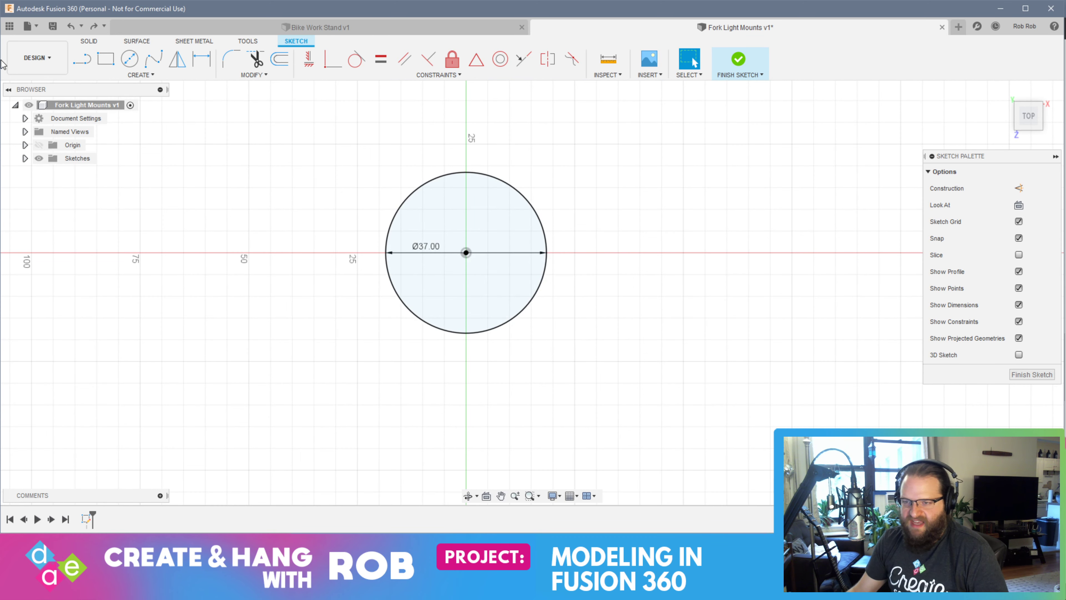
key(l)
scroll(474, 356, up, 4)
scroll(474, 356, up, 3)
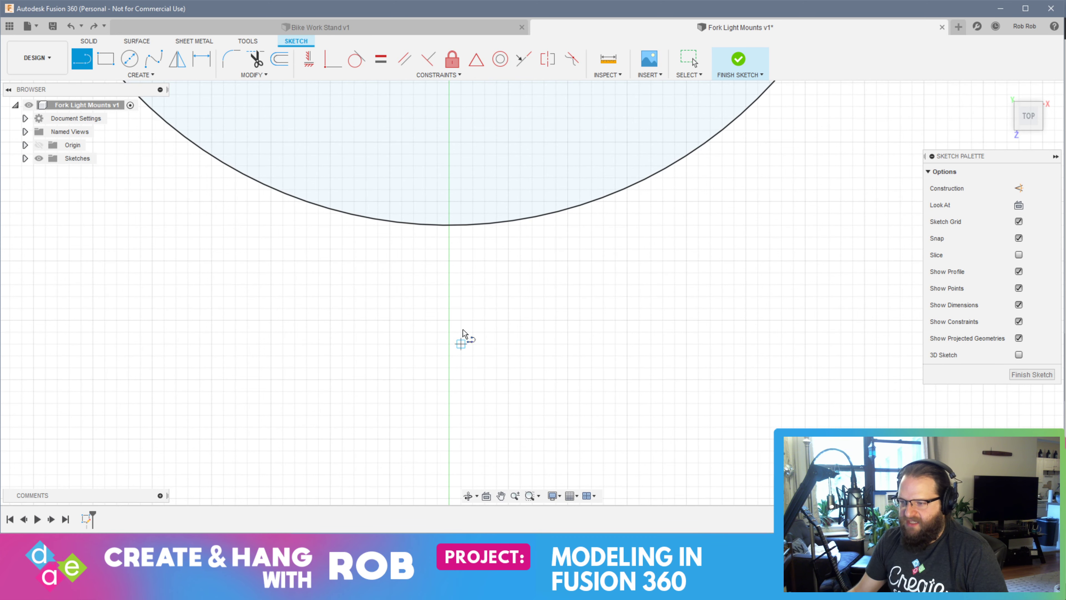
click(449, 226)
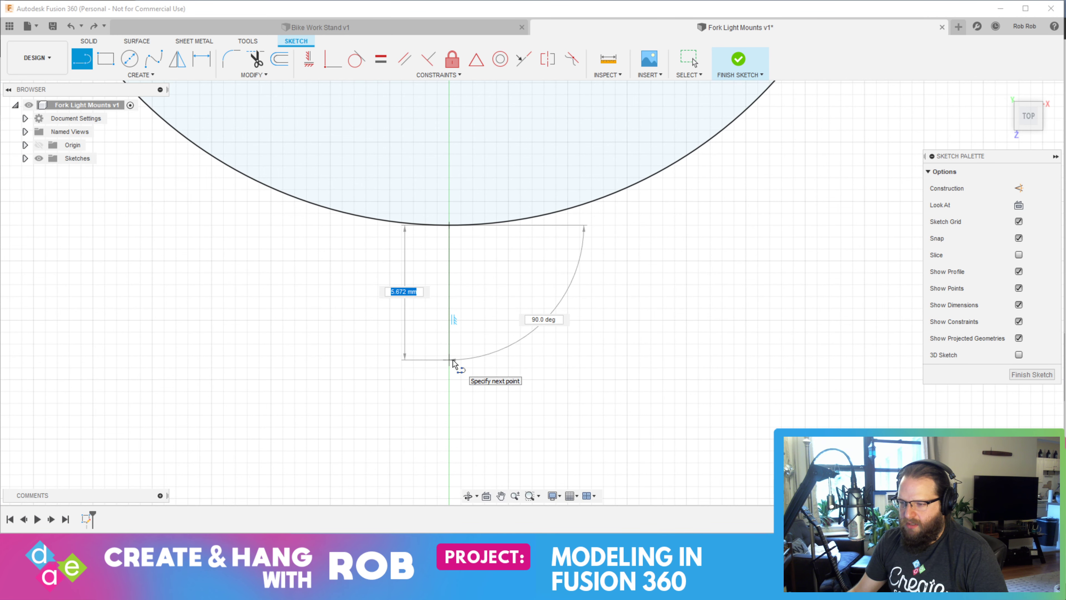
key(Return)
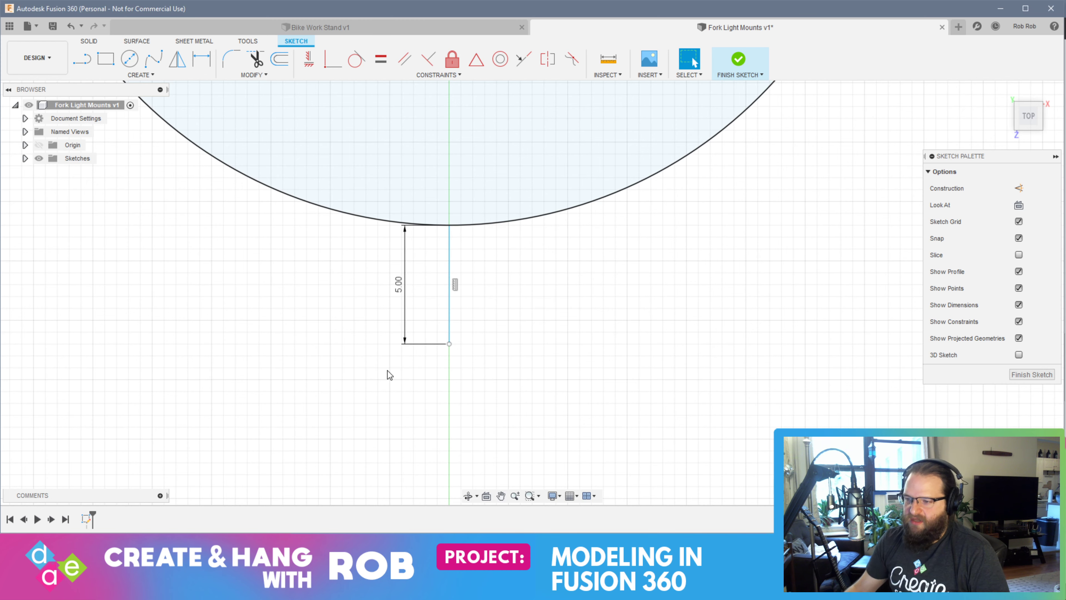
Draw a 5 mm vertical line straight up from the highest point of the circle
scroll(449, 320, down, 6)
middle_drag(447, 167, 446, 332)
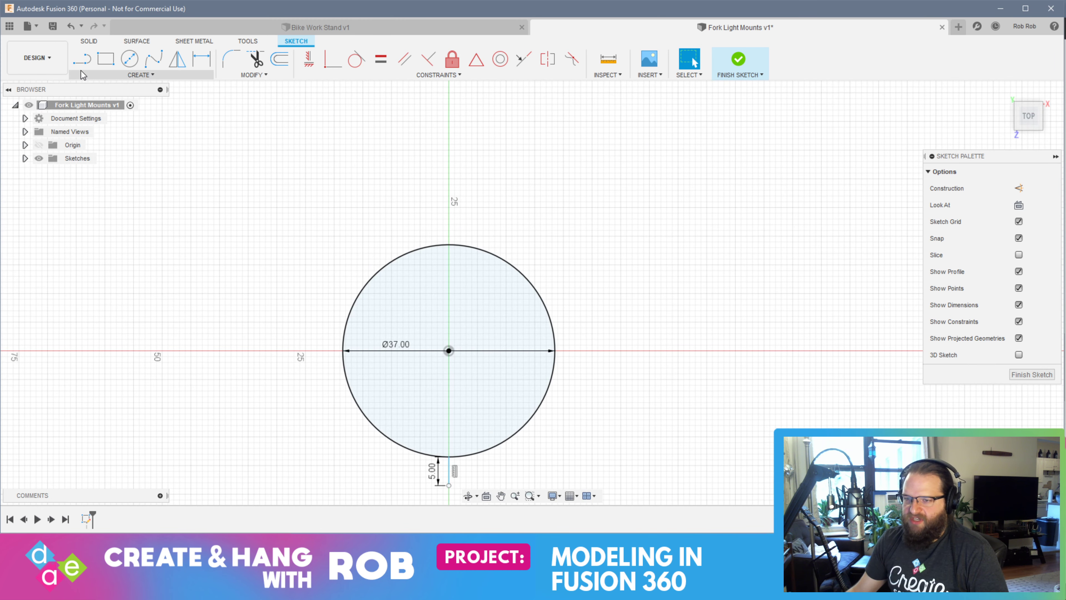
key(l)
scroll(461, 244, up, 5)
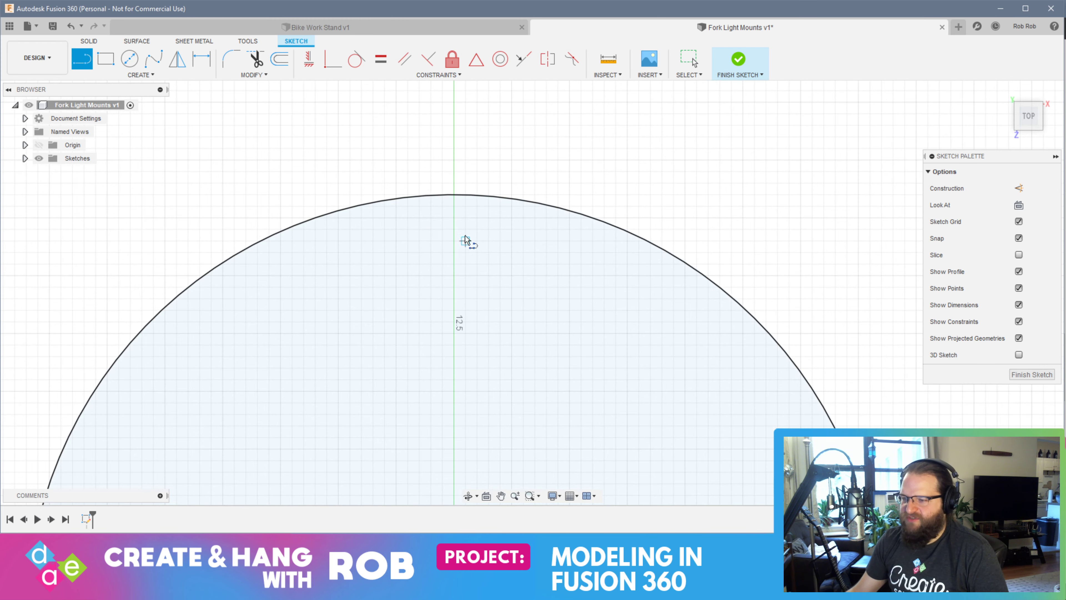
click(455, 194)
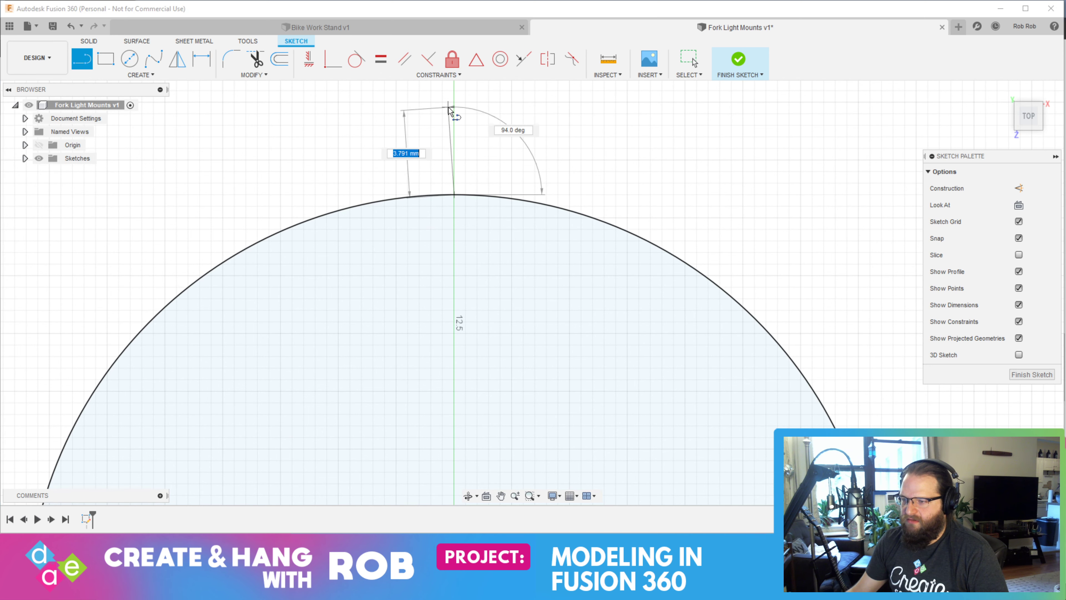
text(5)
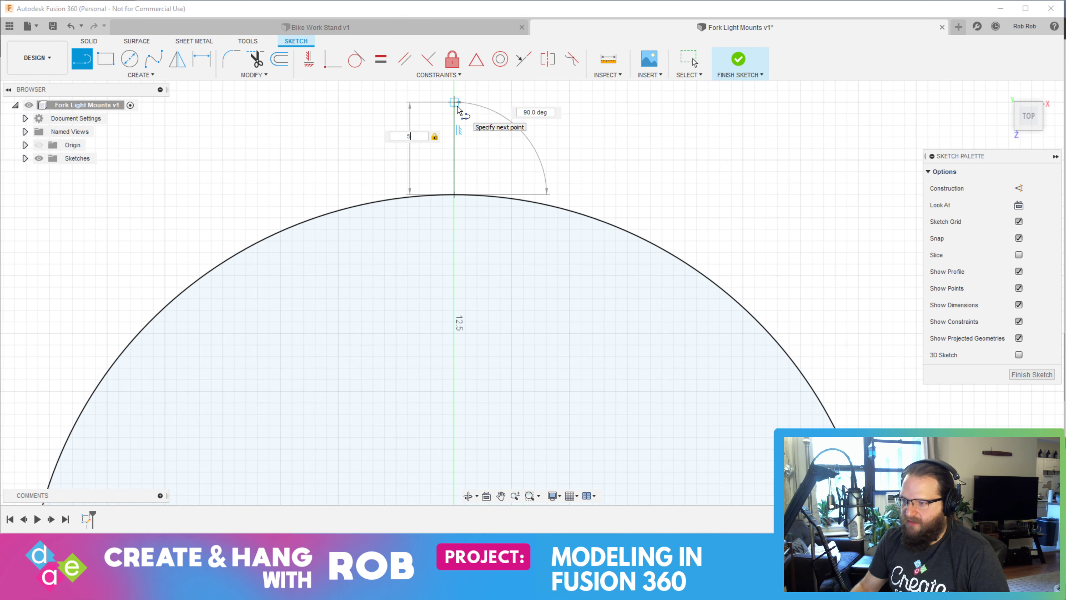
key(Return)
key(Escape)
Draw a 3-Point Arc between the outer ends of the two 5 mm lines, passing around the circle's right half and through the horizontal axis
scroll(484, 395, down, 1)
scroll(484, 390, down, 5)
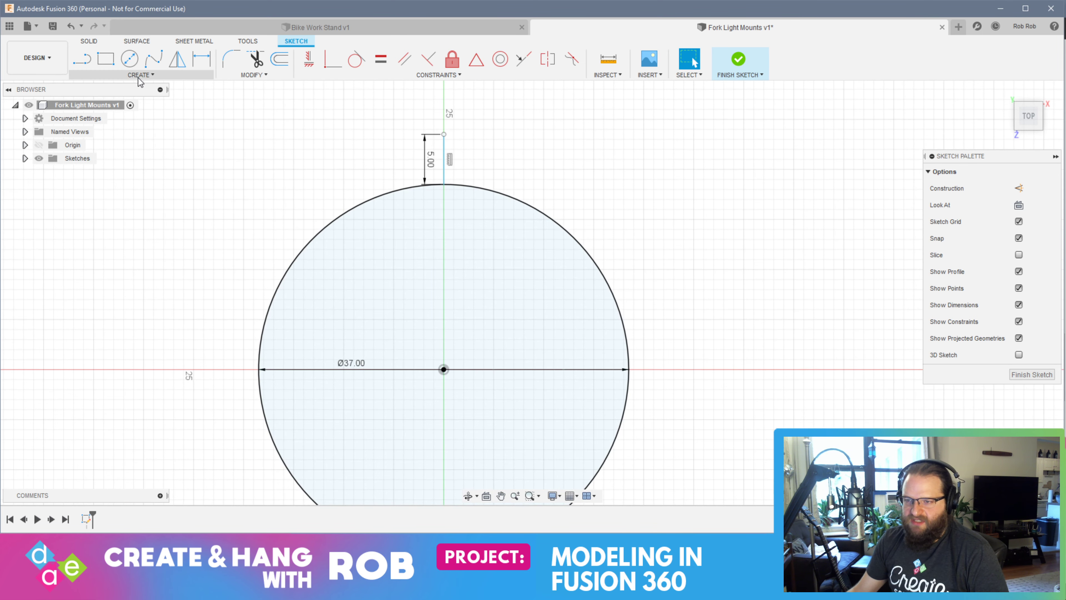
click(88, 84)
click(207, 126)
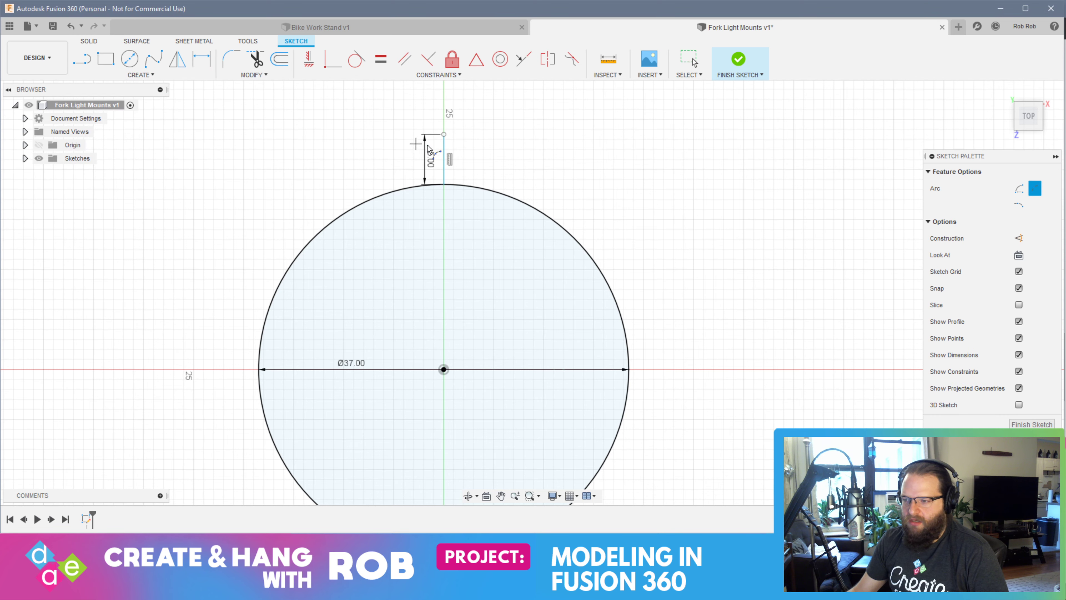
click(444, 135)
middle_drag(504, 424, 431, 254)
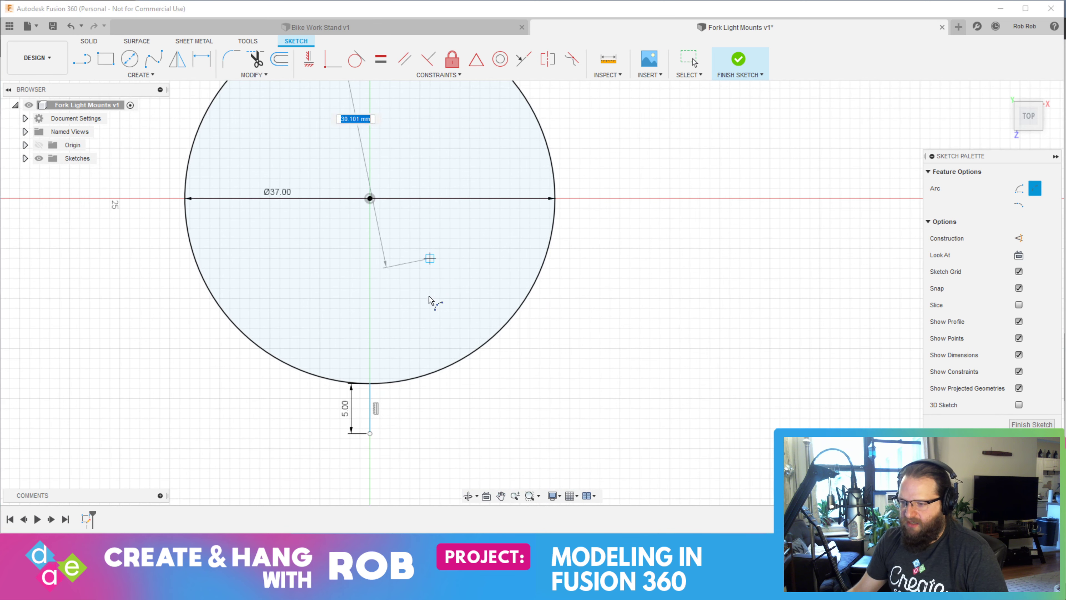
click(369, 434)
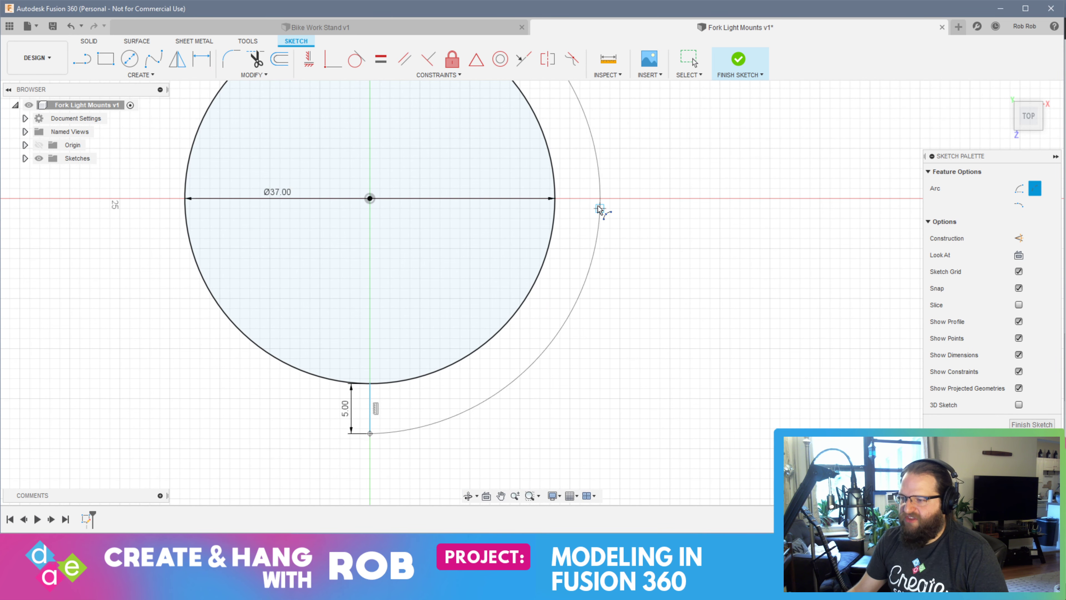
scroll(555, 201, up, 5)
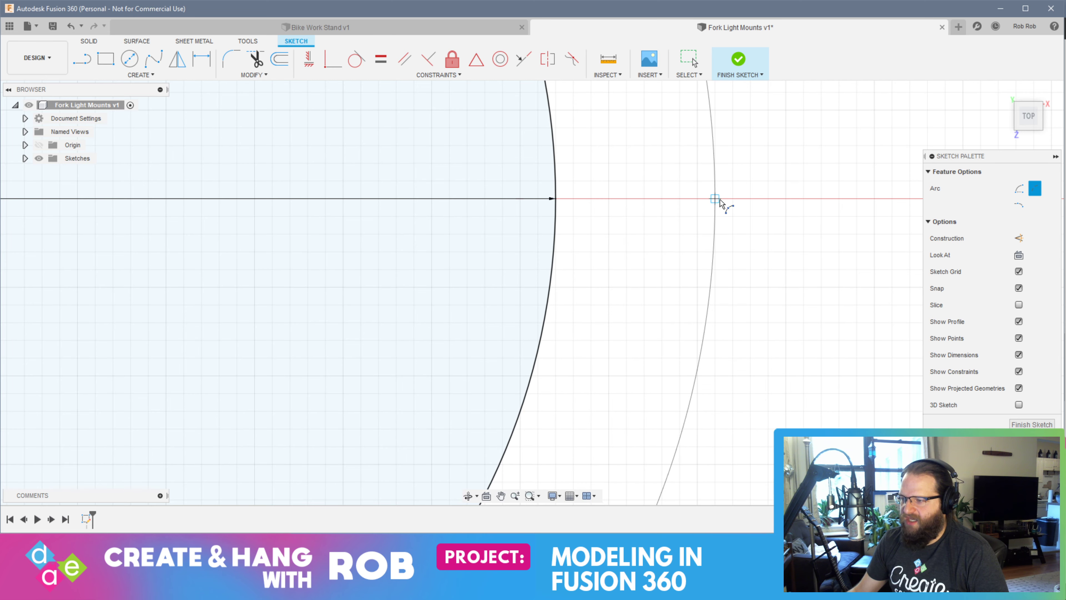
click(732, 199)
Finish the sketch with the circle, the two short lines and the outer arc
scroll(595, 226, down, 8)
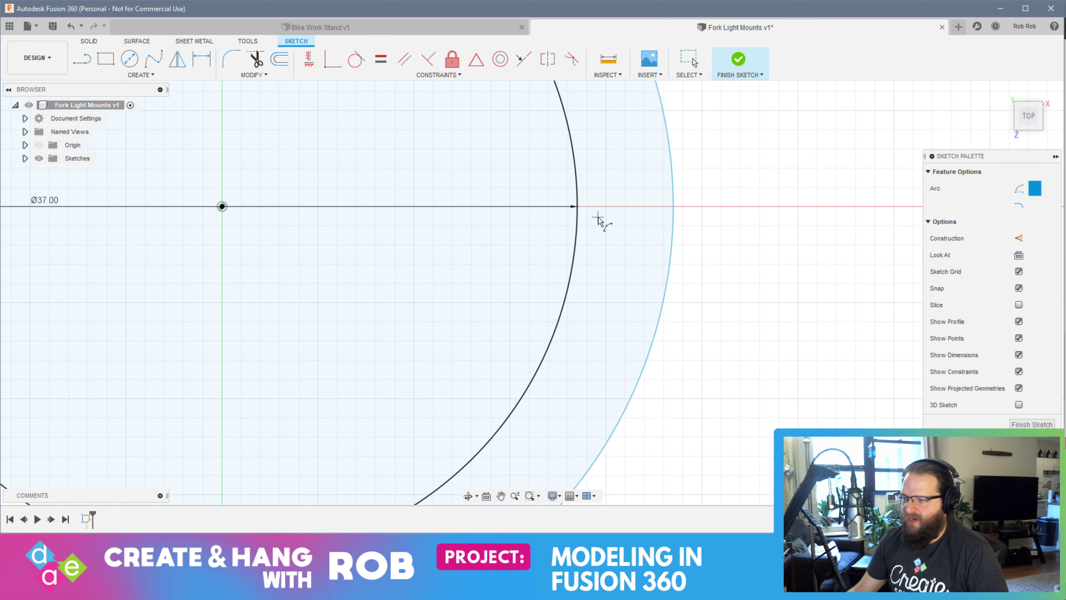
scroll(519, 199, up, 2)
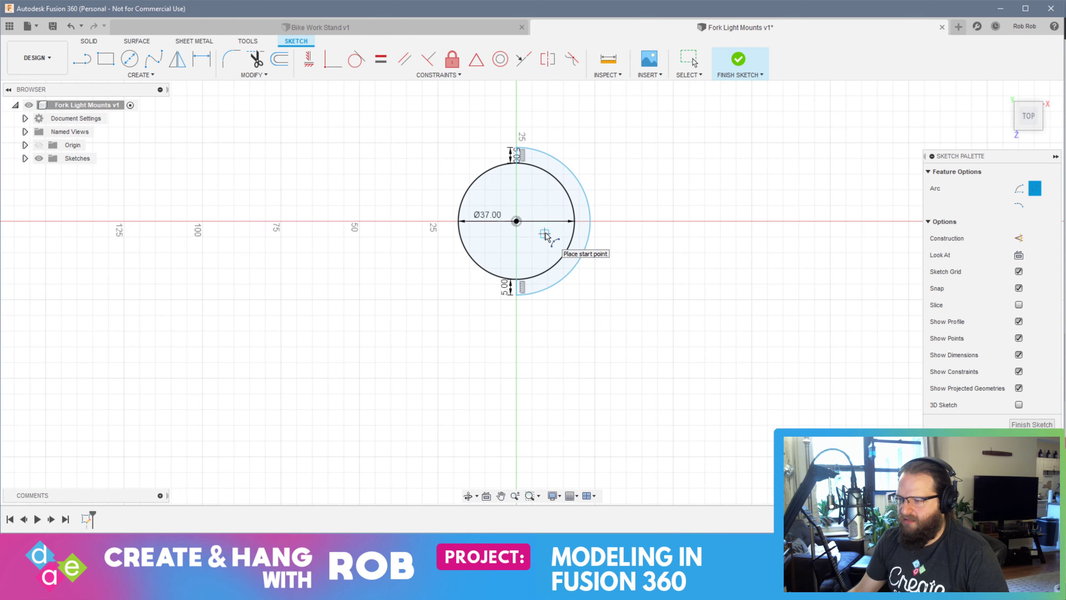
scroll(518, 196, up, 3)
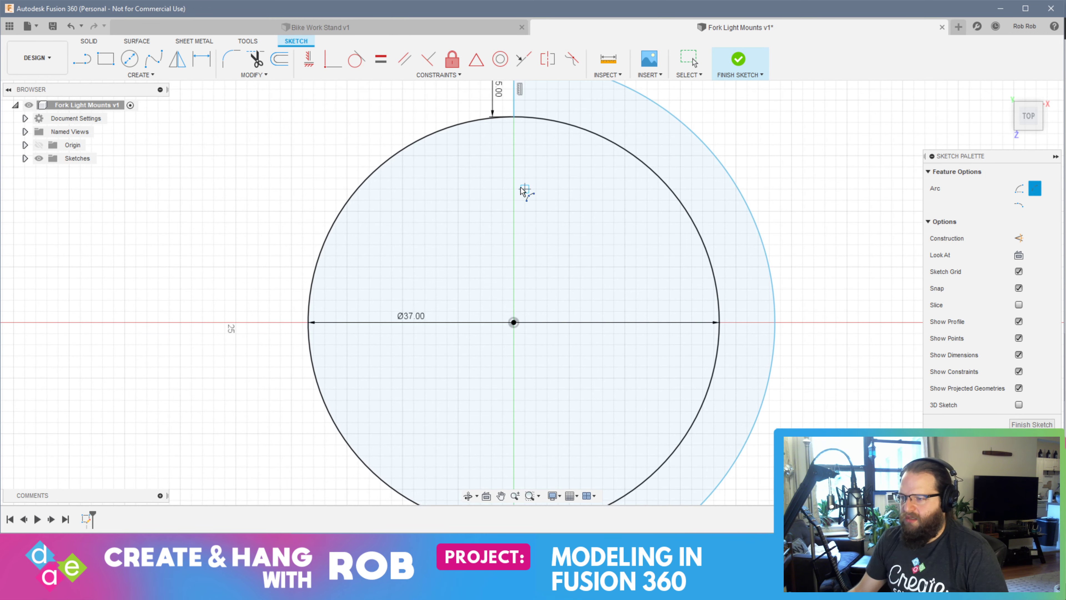
mouse_move(520, 149)
middle_down()
mouse_move(517, 250)
mouse_move(517, 131)
middle_up()
scroll(552, 222, up, 1)
scroll(553, 222, down, 3)
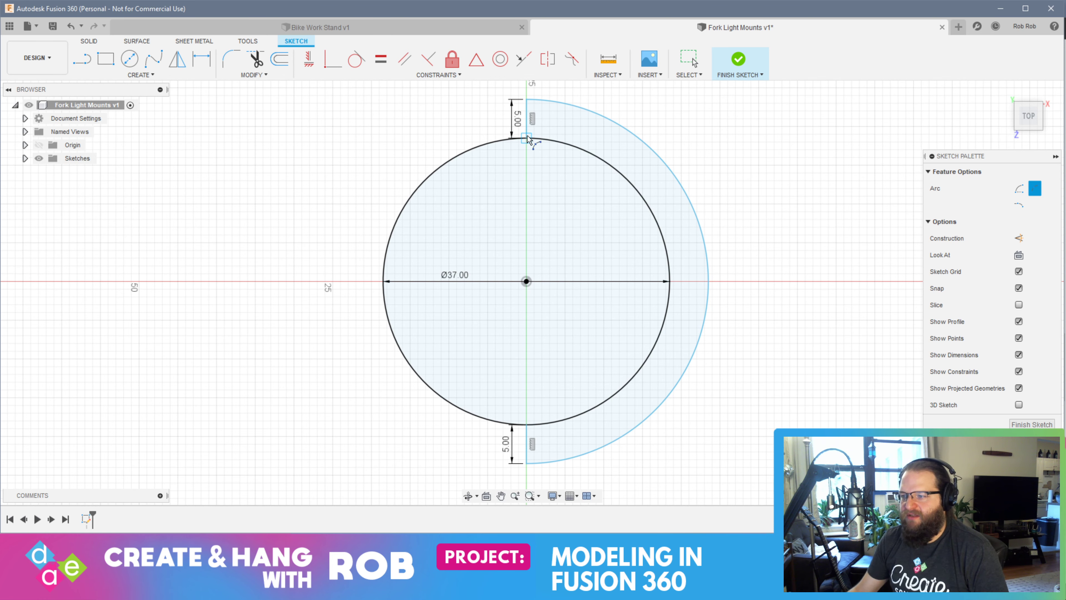
click(1033, 424)
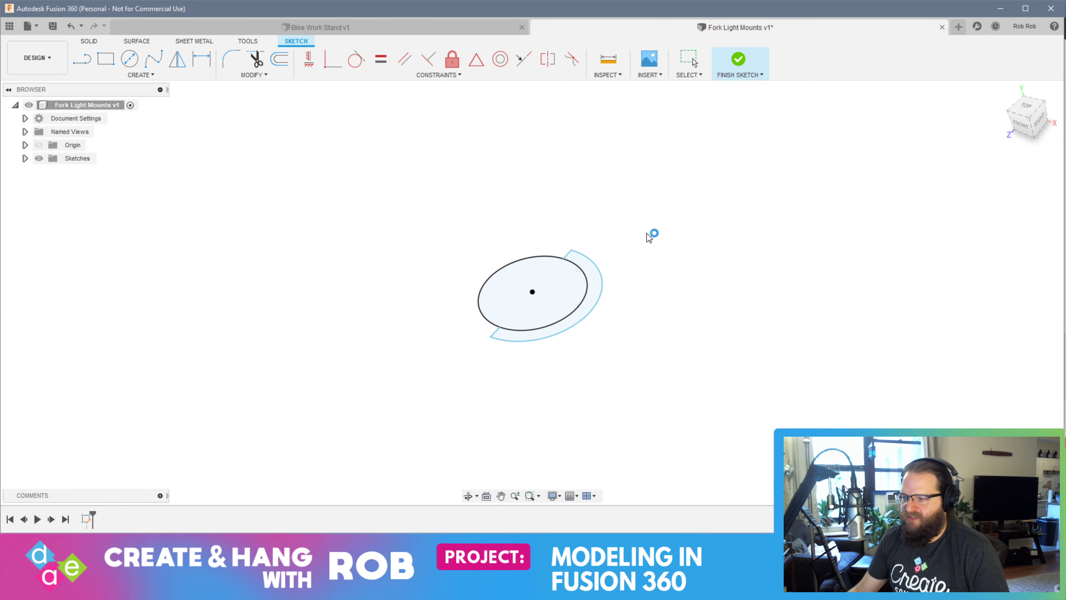
shift+middle_drag(543, 298, 582, 301)
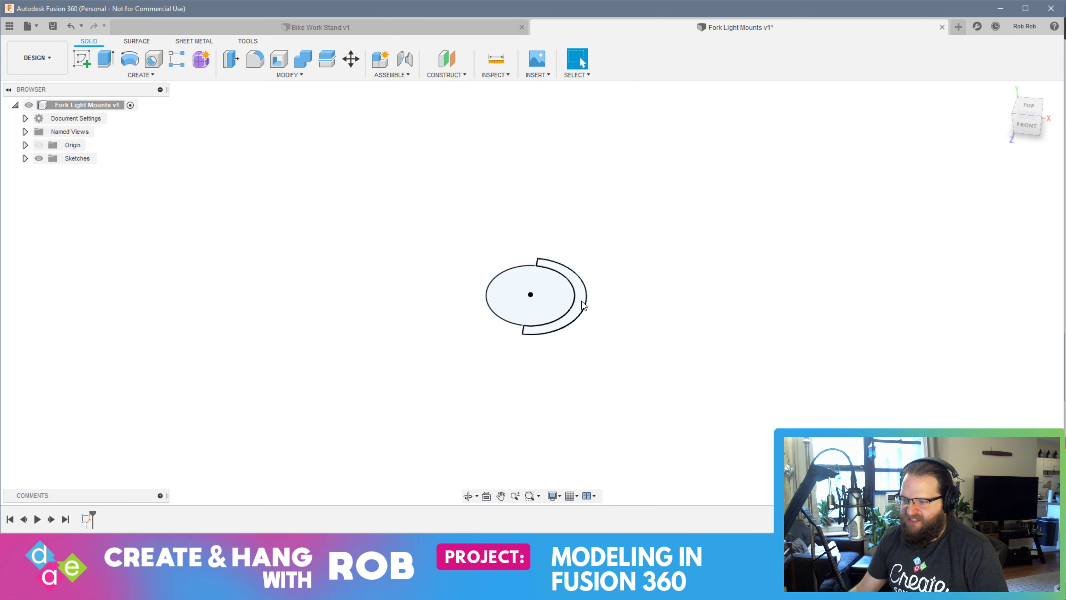
Create a new sketch on the plane of the half-ring profile and finish it without drawing anything
click(581, 305)
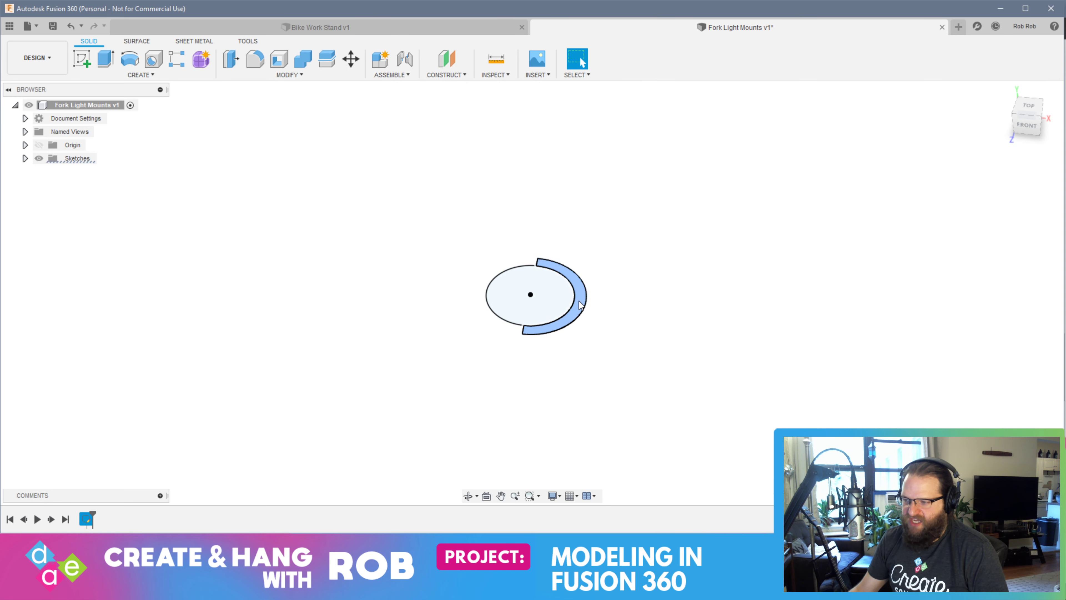
scroll(575, 306, up, 4)
scroll(572, 302, up, 5)
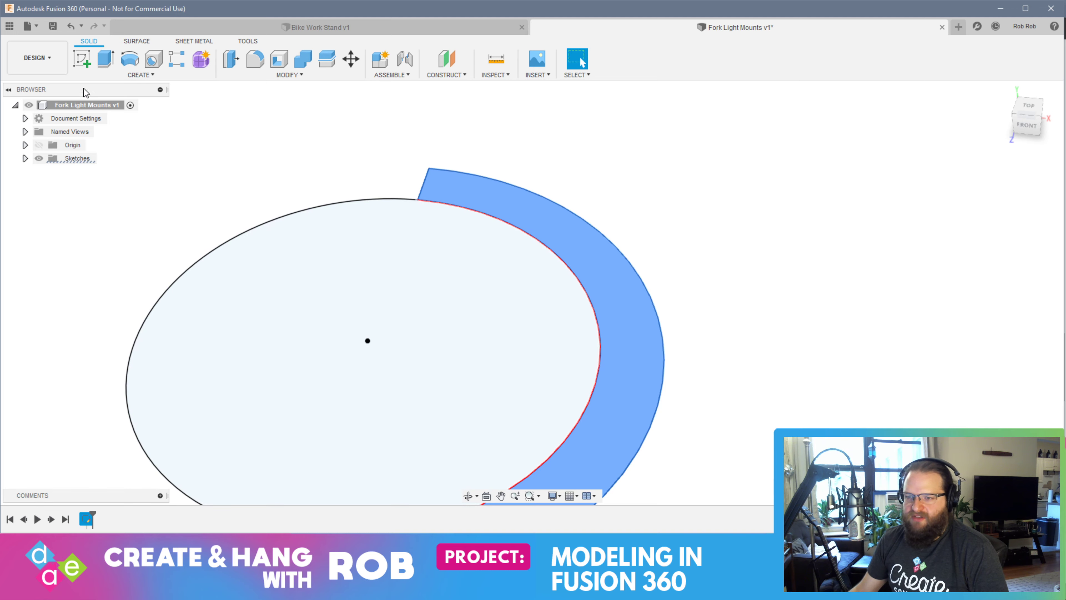
click(82, 59)
scroll(361, 189, up, 5)
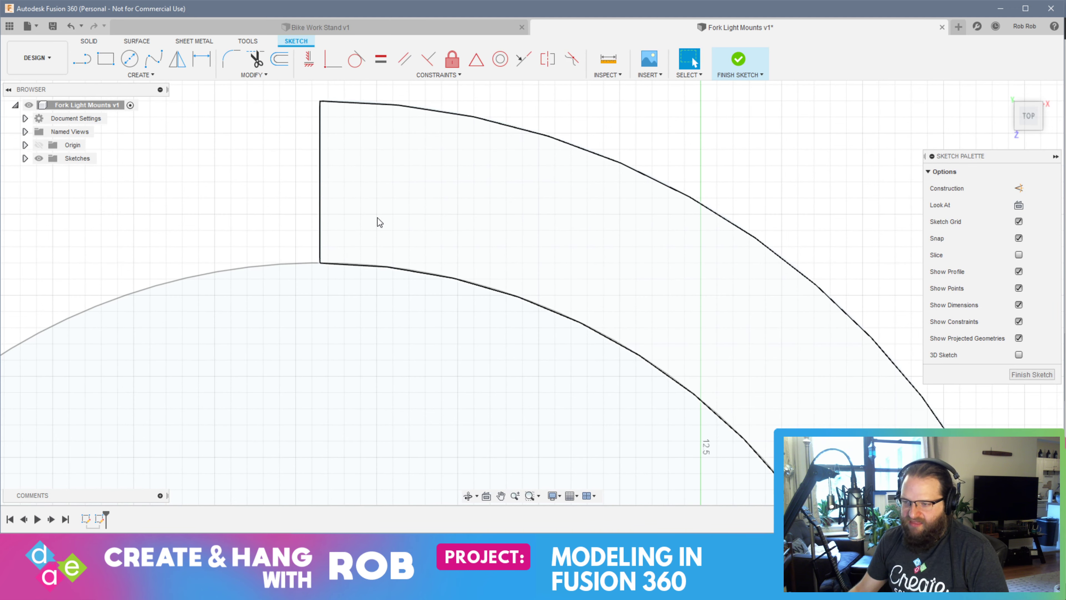
click(82, 60)
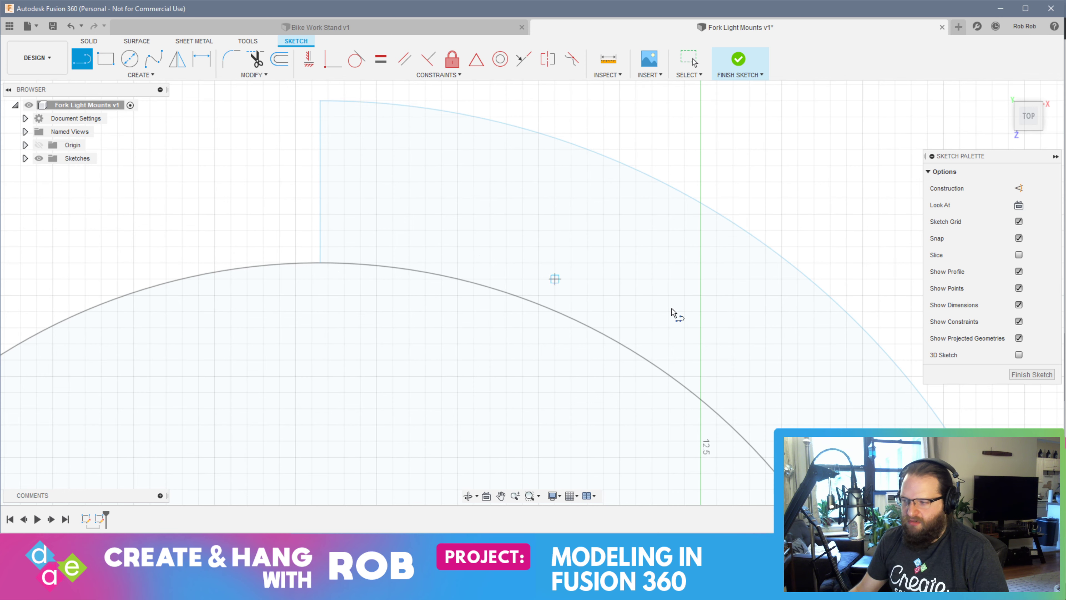
click(1032, 374)
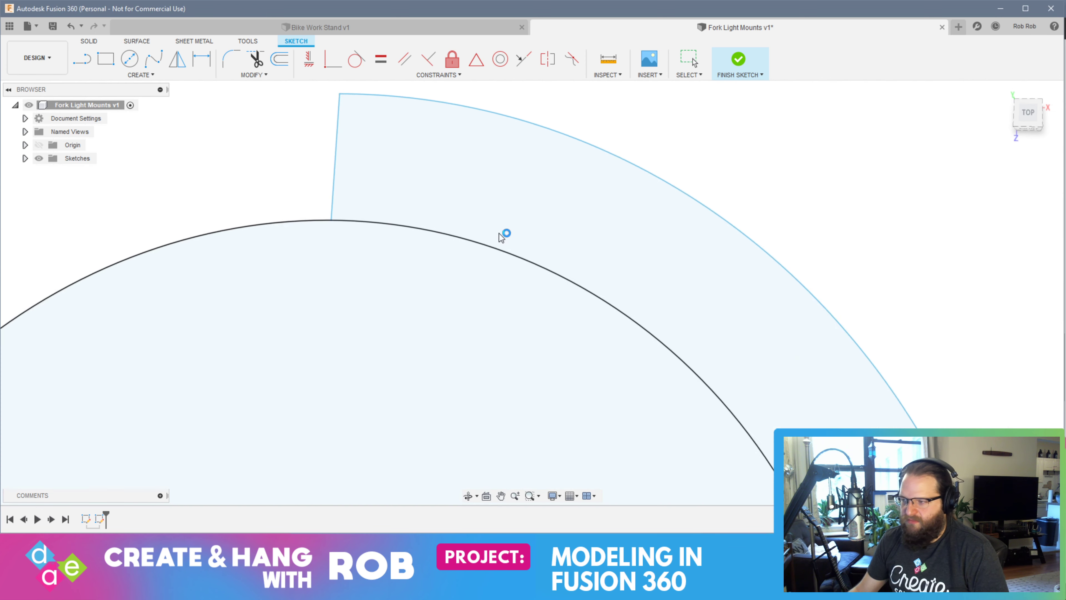
Reopen Sketch2 from the design's sketches for editing
click(25, 159)
click(79, 186)
right_click(80, 190)
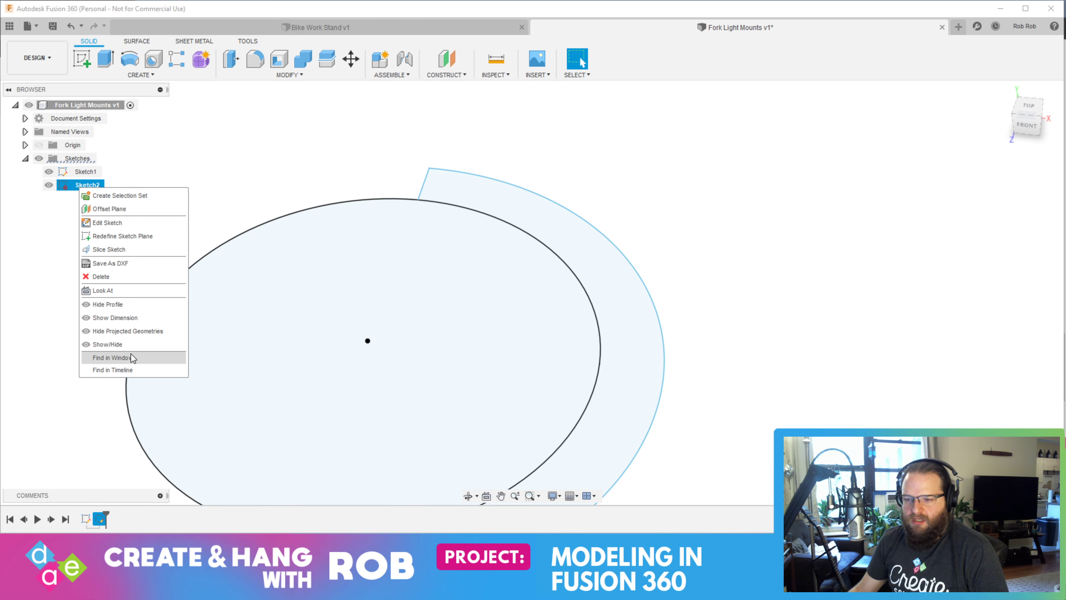
click(95, 222)
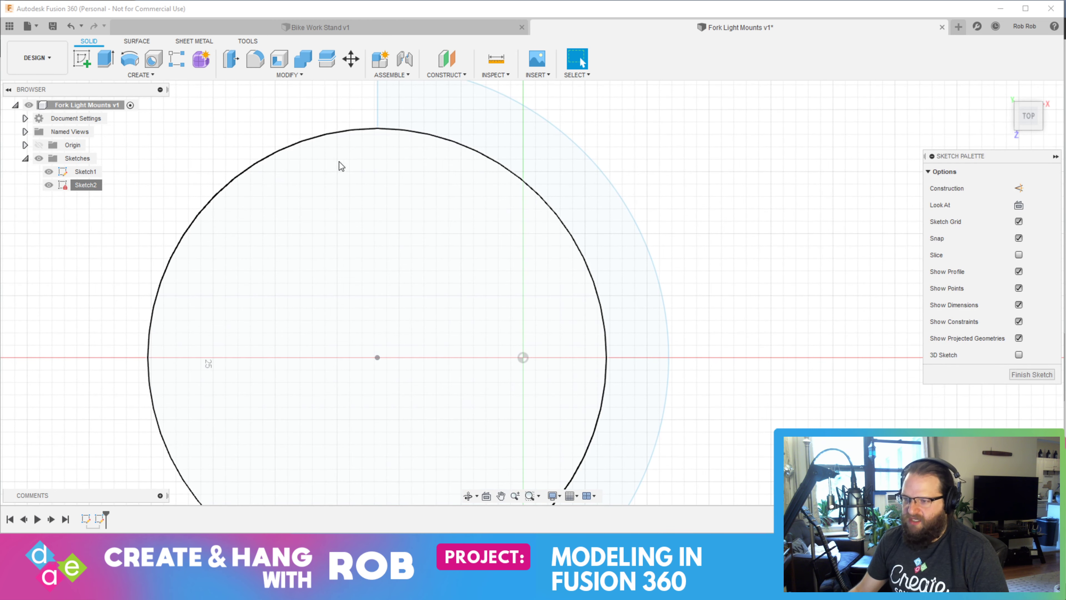
Draw a small 3-Point Arc from the half ring's upper end line, just outside the circle, curving down to a point on the circle
scroll(483, 186, up, 5)
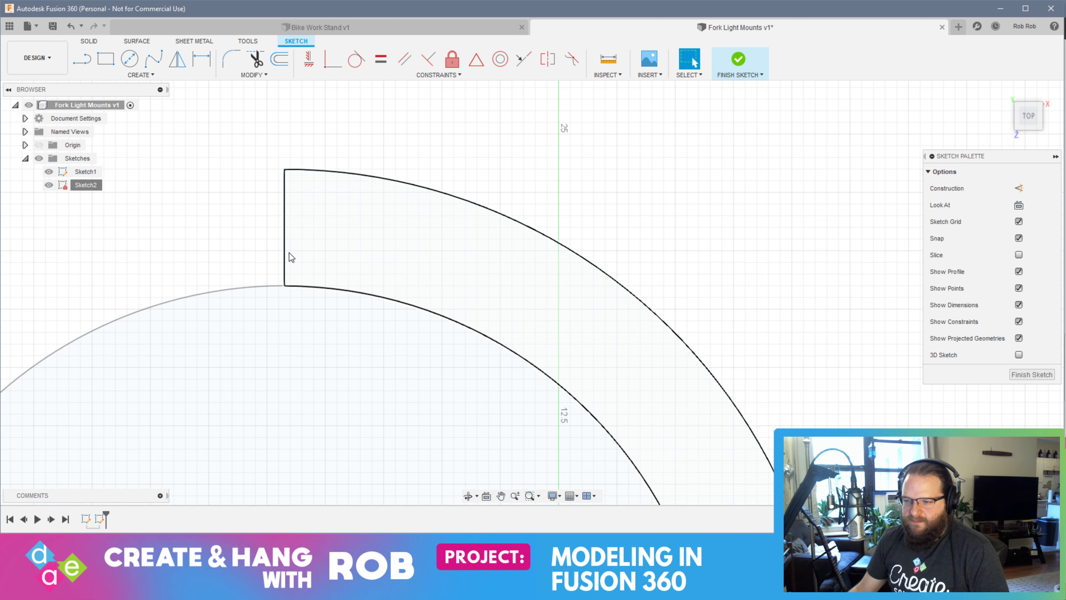
click(365, 293)
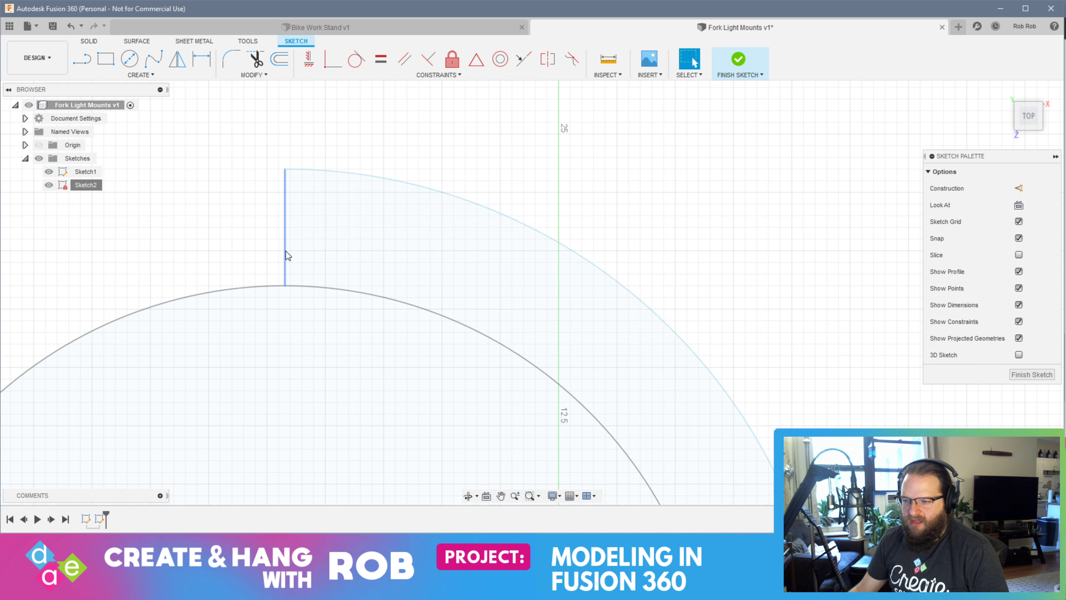
key(l)
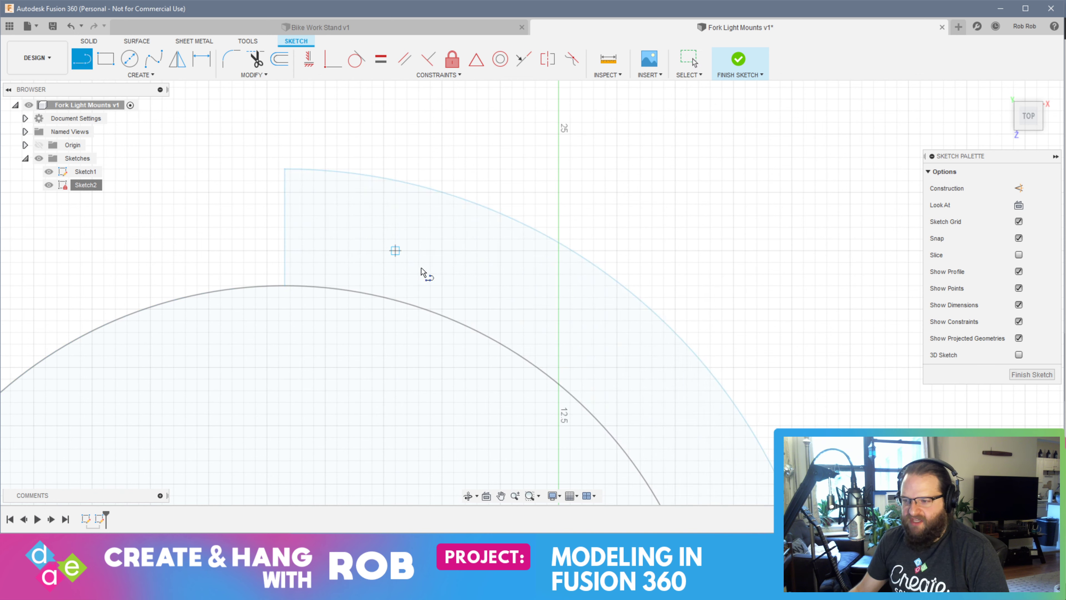
click(142, 75)
mouse_move(126, 124)
click(205, 125)
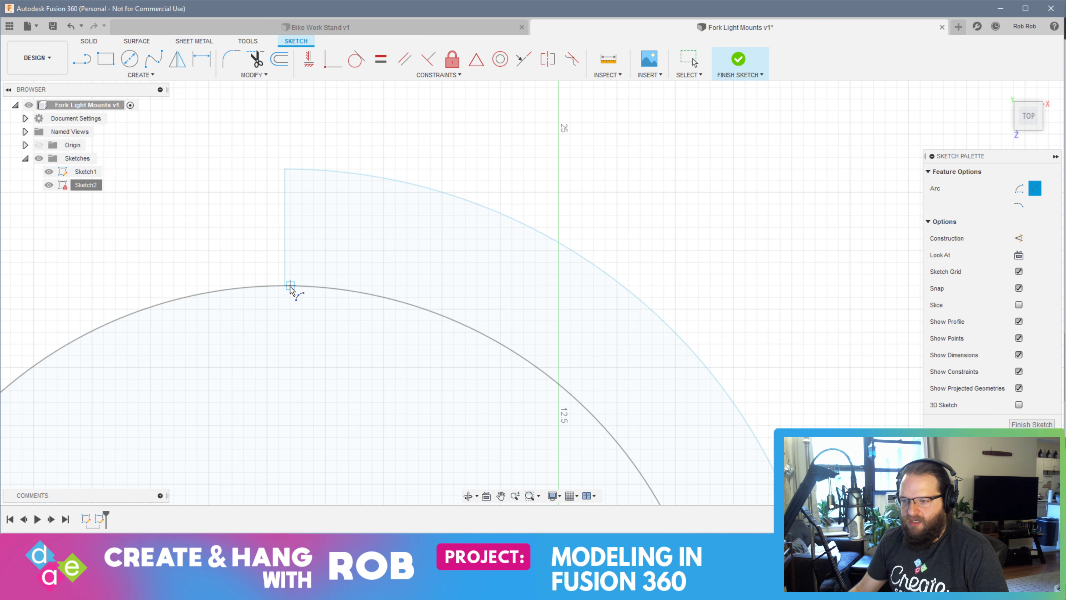
scroll(285, 277, up, 5)
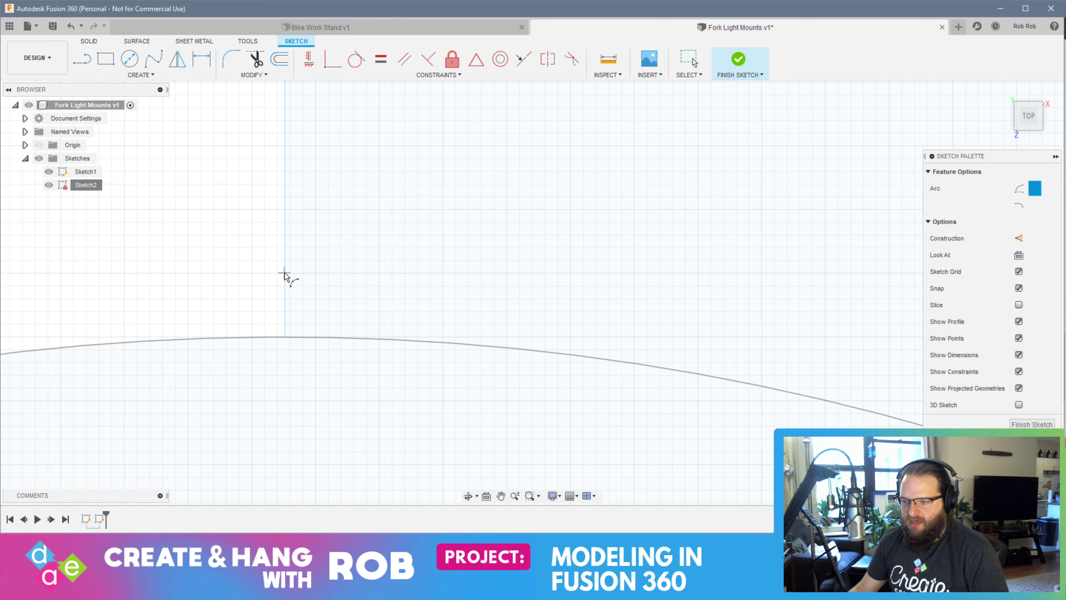
click(284, 274)
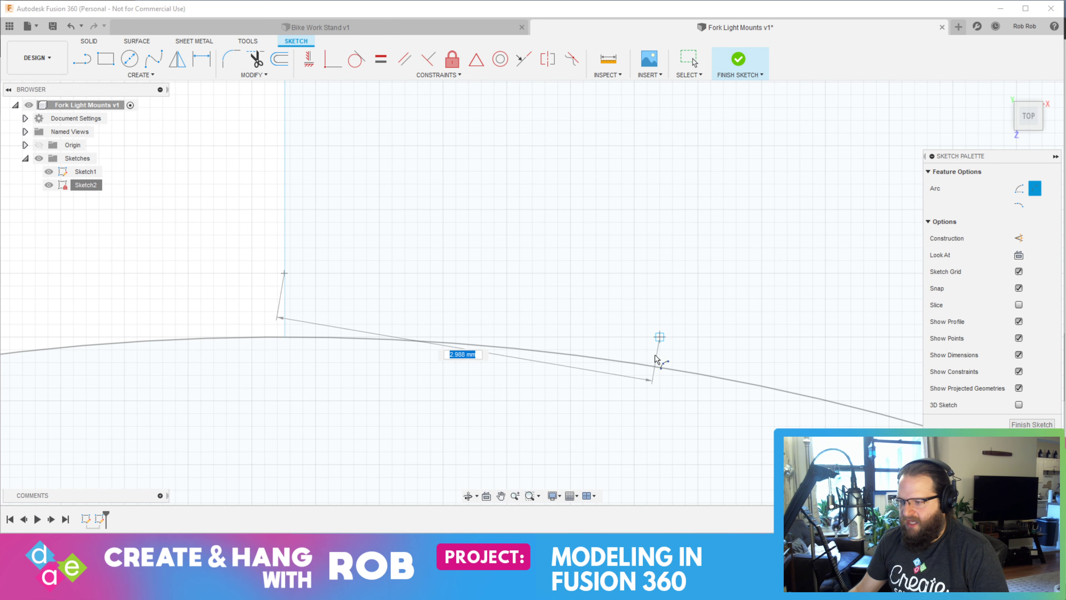
click(633, 362)
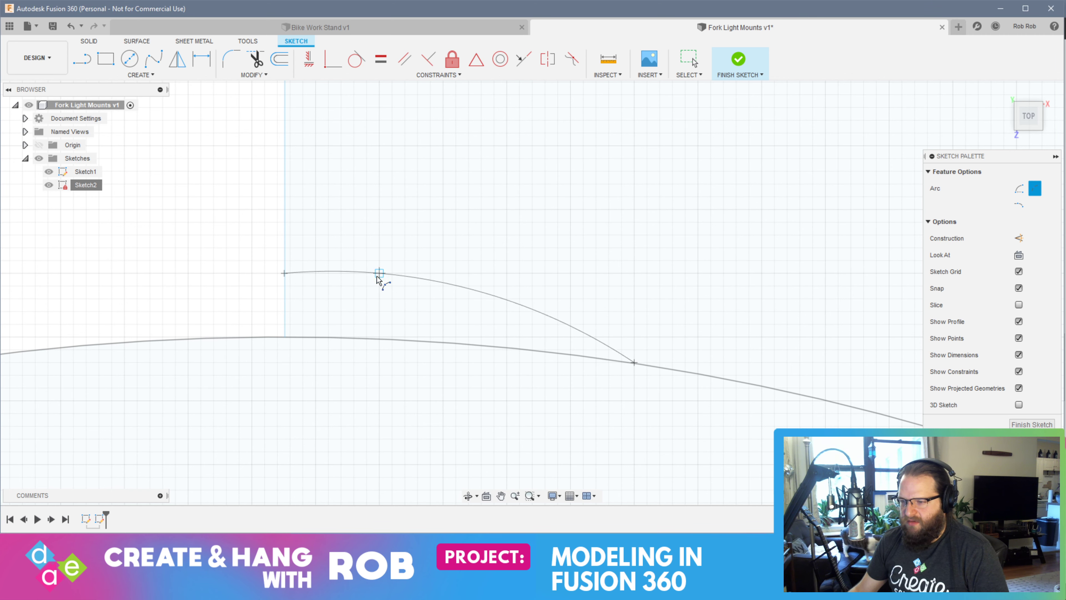
click(314, 274)
Draw a matching 3-Point Arc from the half ring's lower end line to the circle, ending directly below the upper arc's end point
scroll(511, 337, up, 3)
scroll(515, 352, down, 5)
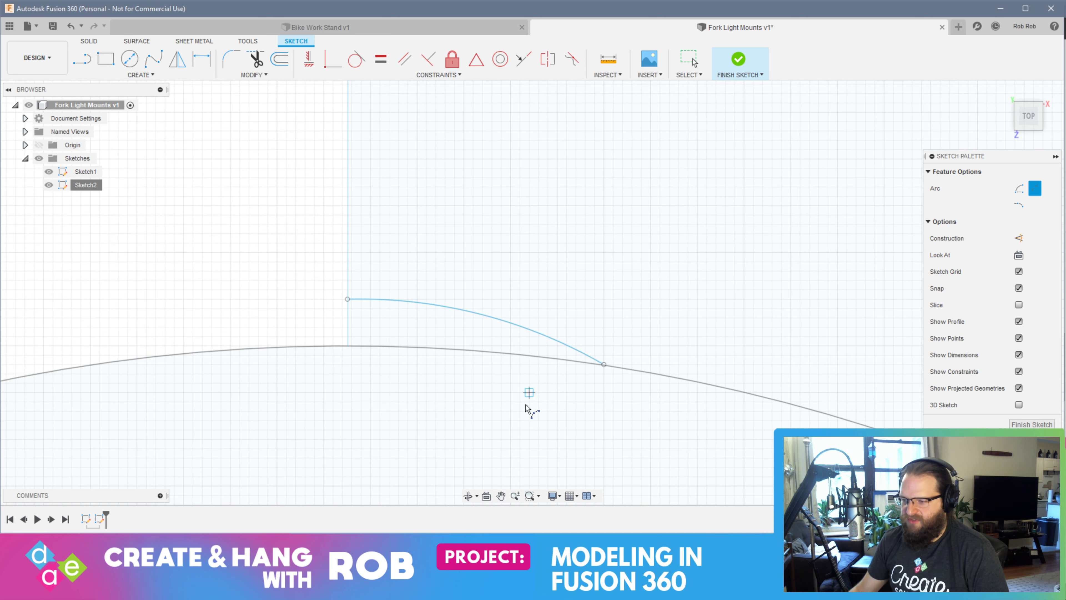
middle_drag(528, 406, 532, 251)
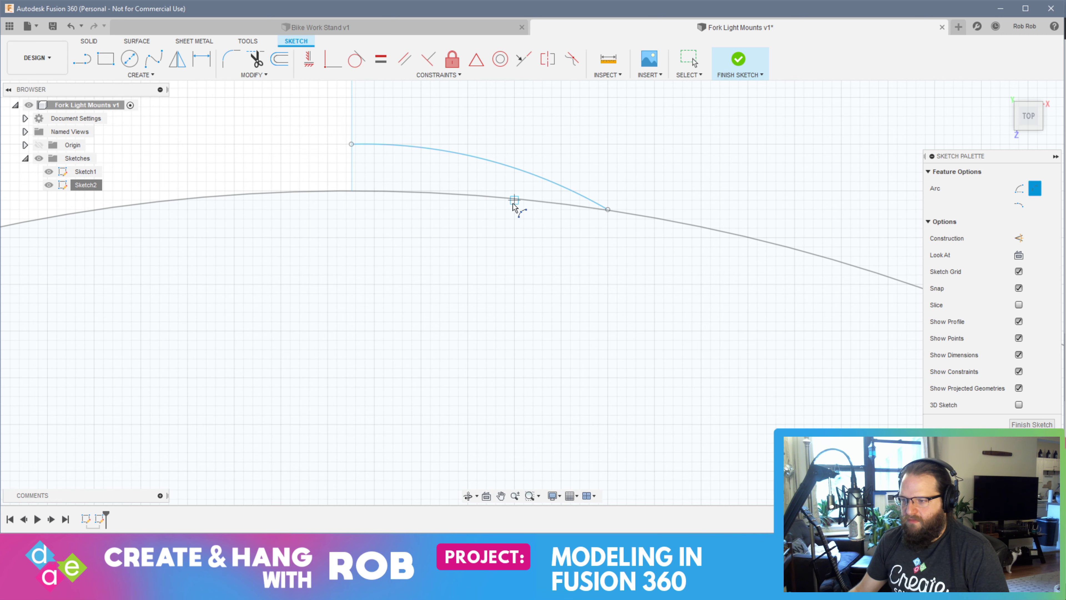
scroll(471, 359, up, 3)
scroll(472, 357, down, 6)
middle_drag(483, 416, 461, 126)
middle_drag(490, 414, 517, 180)
middle_drag(502, 462, 541, 188)
scroll(499, 340, up, 3)
scroll(487, 373, down, 6)
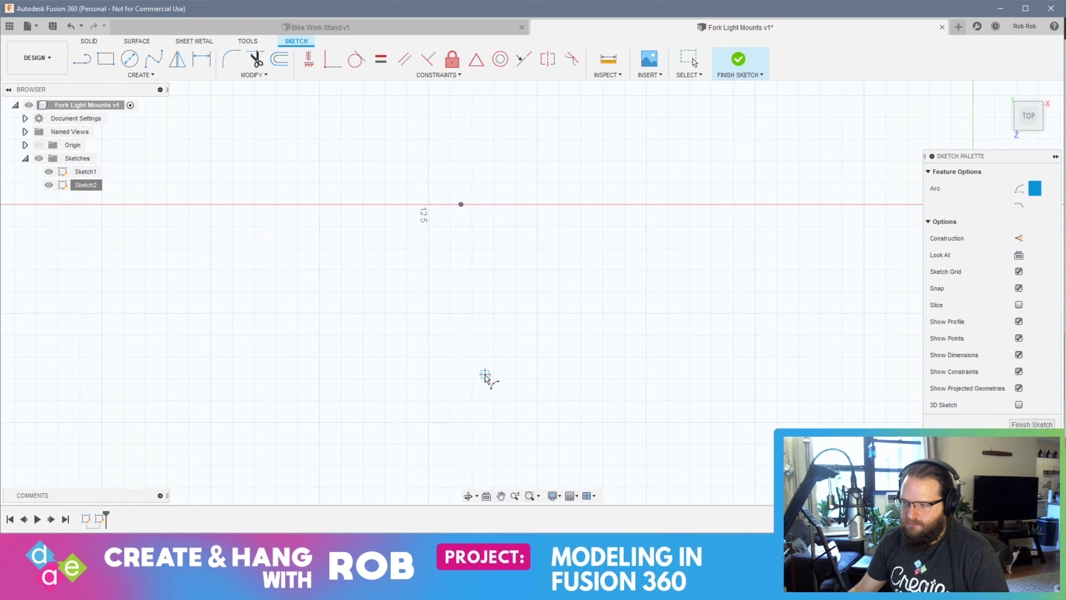
scroll(487, 362, down, 1)
mouse_move(486, 370)
middle_down()
mouse_move(483, 314)
mouse_move(490, 525)
mouse_move(495, 516)
middle_up()
scroll(495, 281, up, 6)
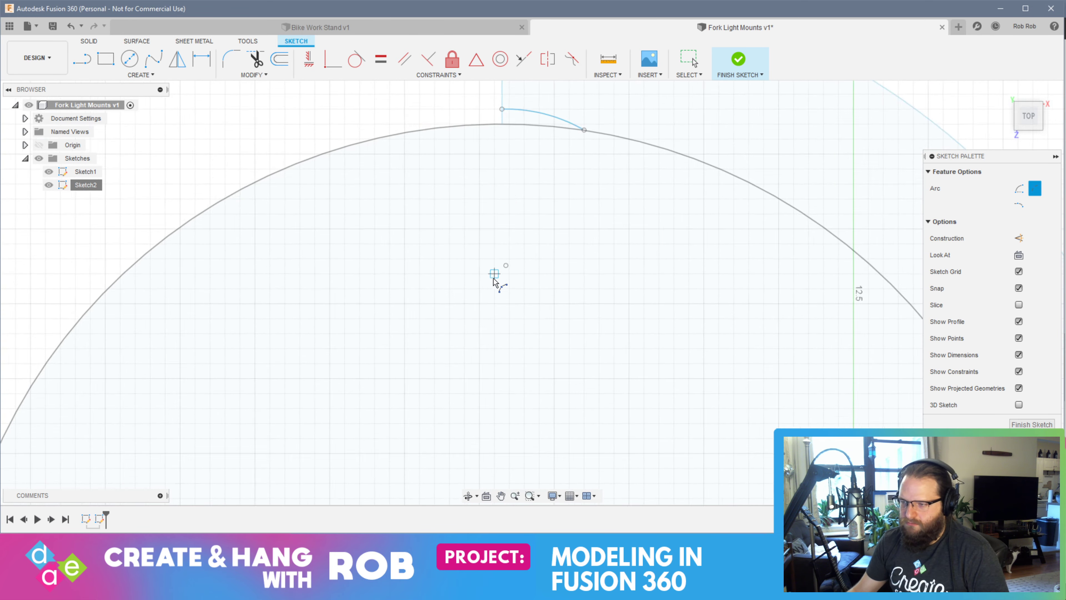
middle_drag(524, 192, 507, 426)
scroll(508, 299, up, 3)
scroll(487, 386, down, 6)
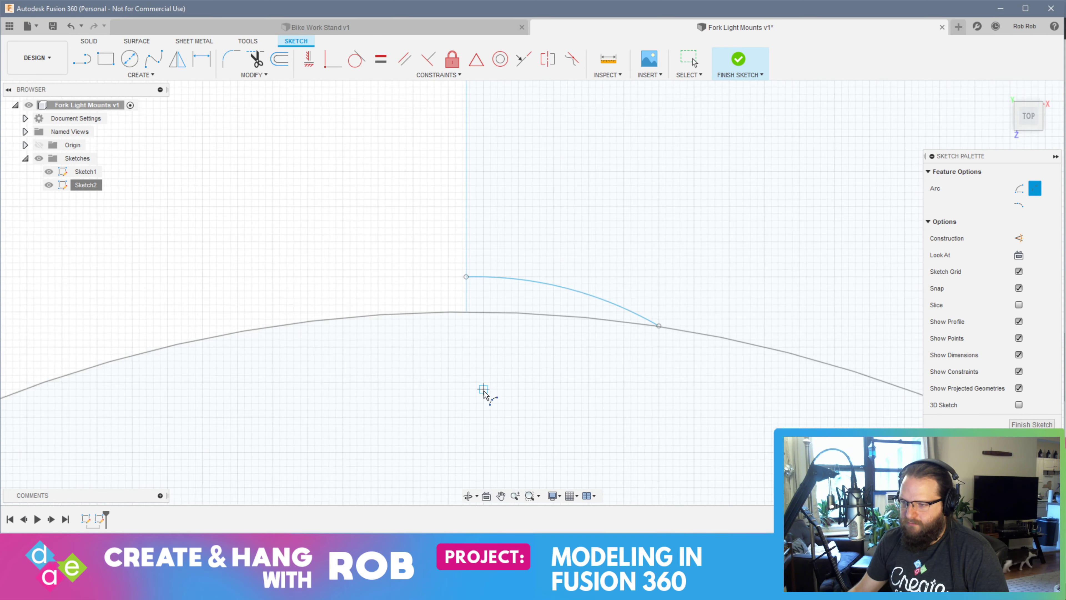
scroll(523, 374, down, 5)
mouse_move(543, 443)
middle_down()
mouse_move(564, 295)
mouse_move(559, 198)
middle_up()
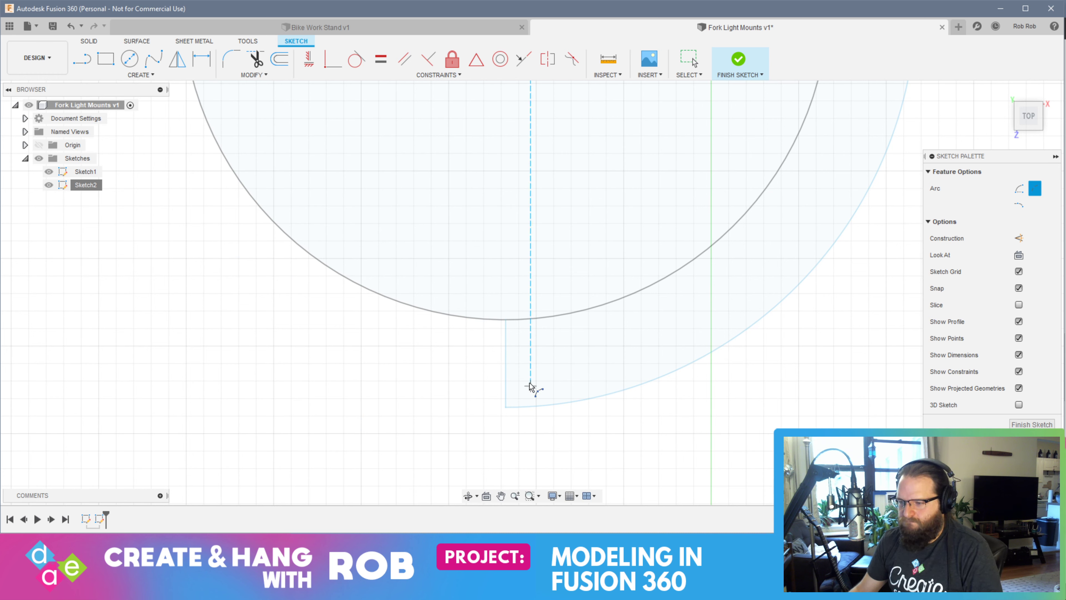
scroll(508, 343, up, 3)
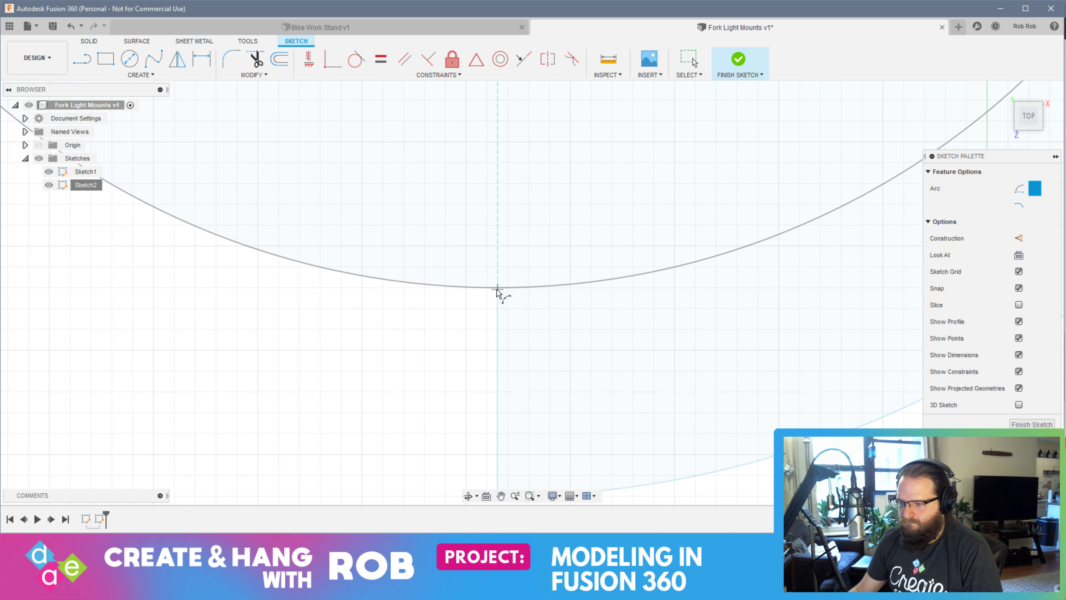
click(496, 308)
scroll(612, 403, down, 5)
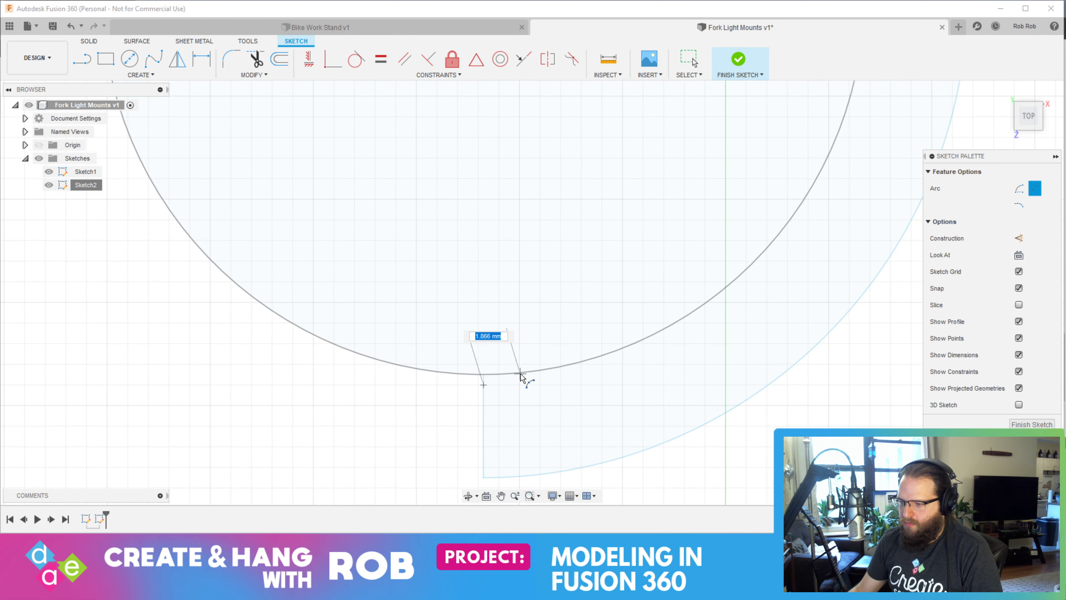
scroll(538, 383, down, 3)
scroll(538, 383, down, 3)
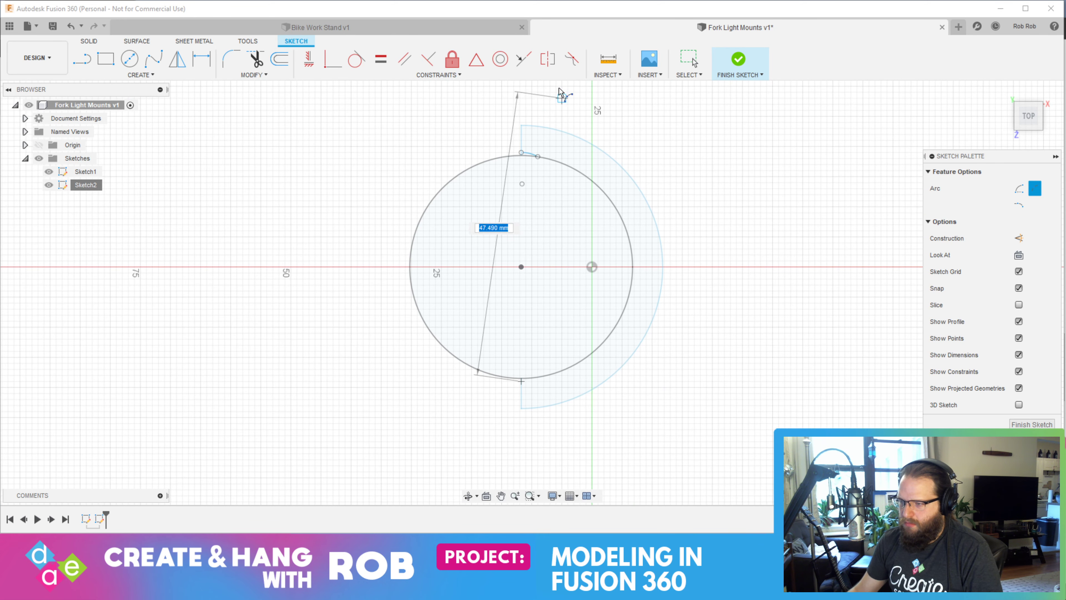
click(538, 157)
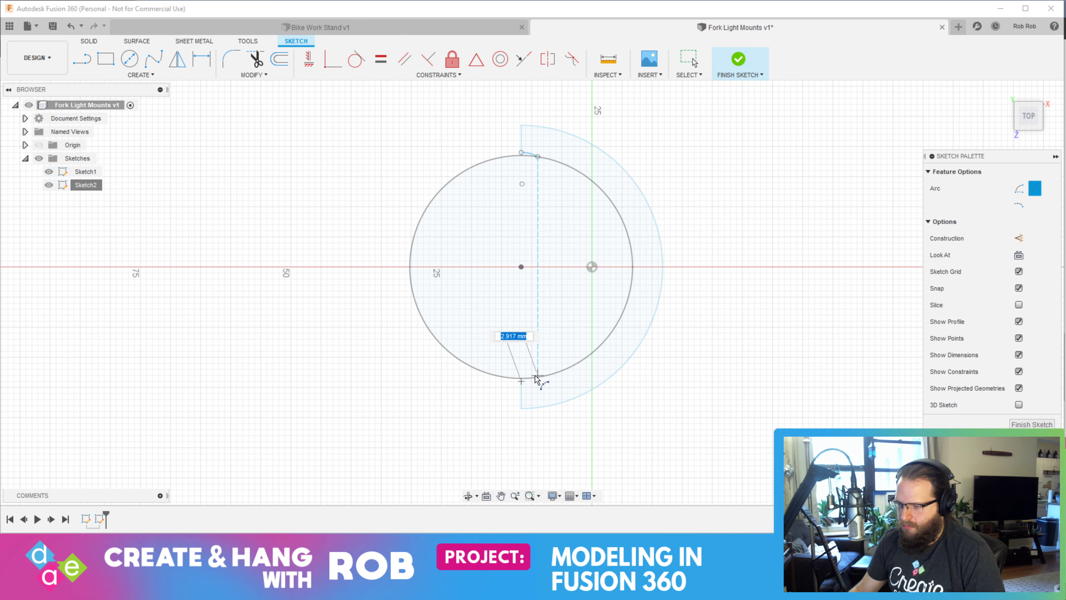
scroll(531, 382, up, 5)
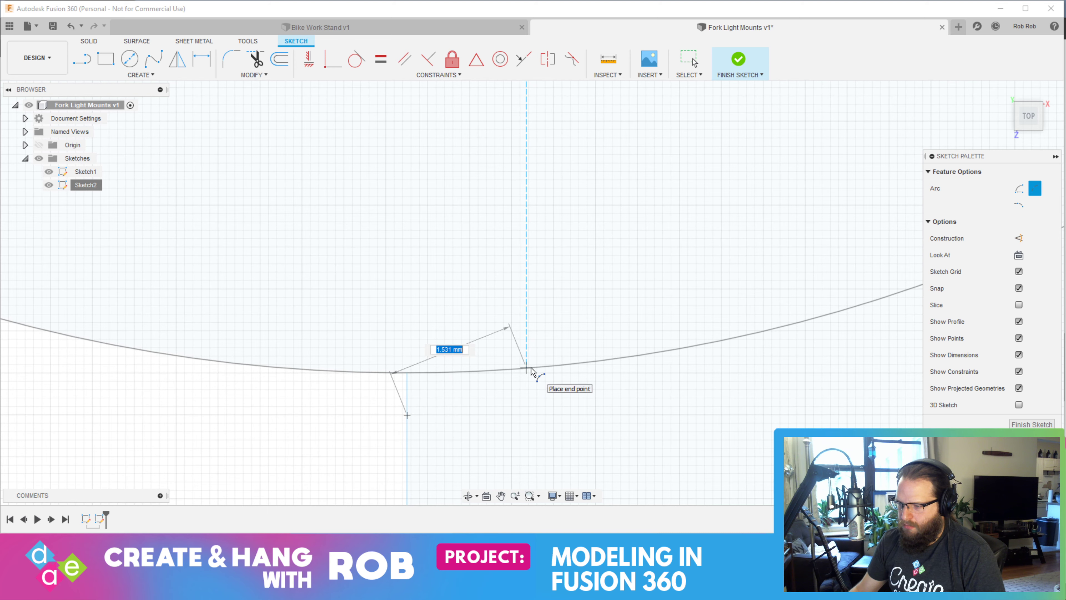
click(530, 371)
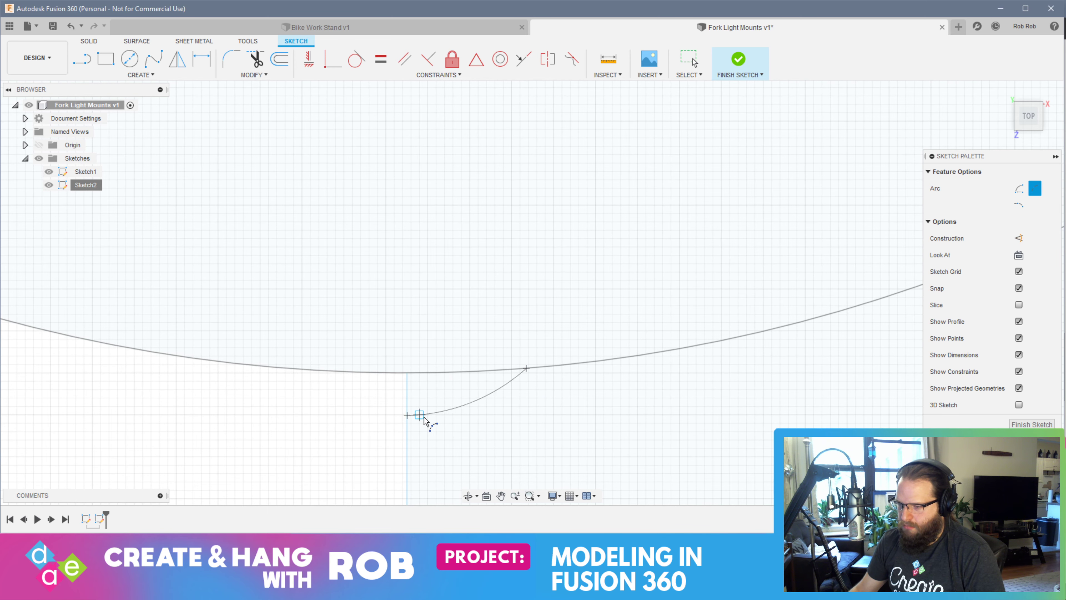
scroll(423, 422, up, 5)
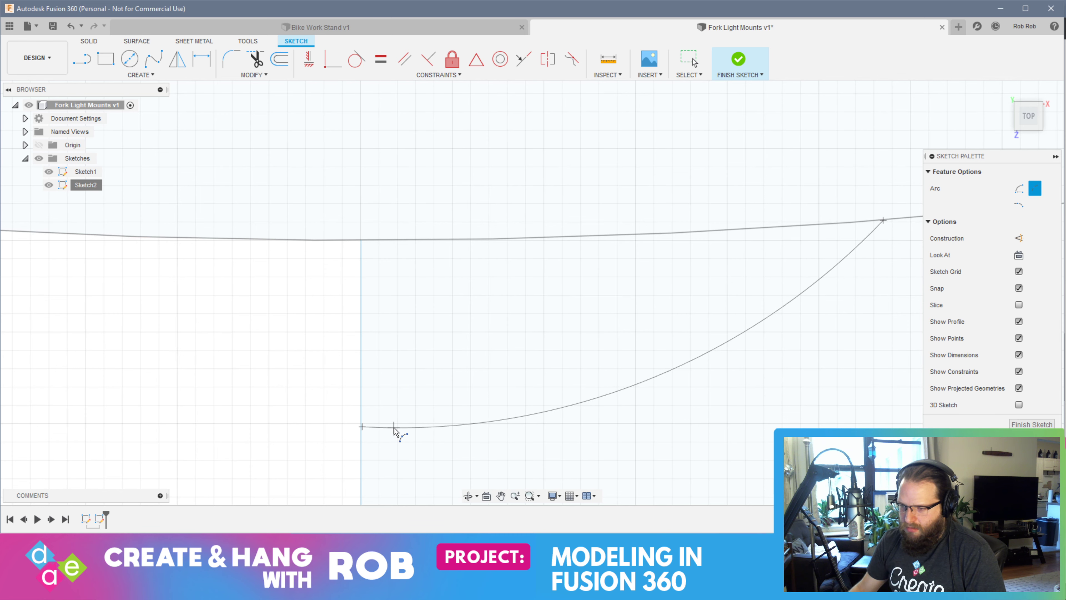
click(393, 428)
End the arc command and finish the sketch containing the two small arcs
key(Escape)
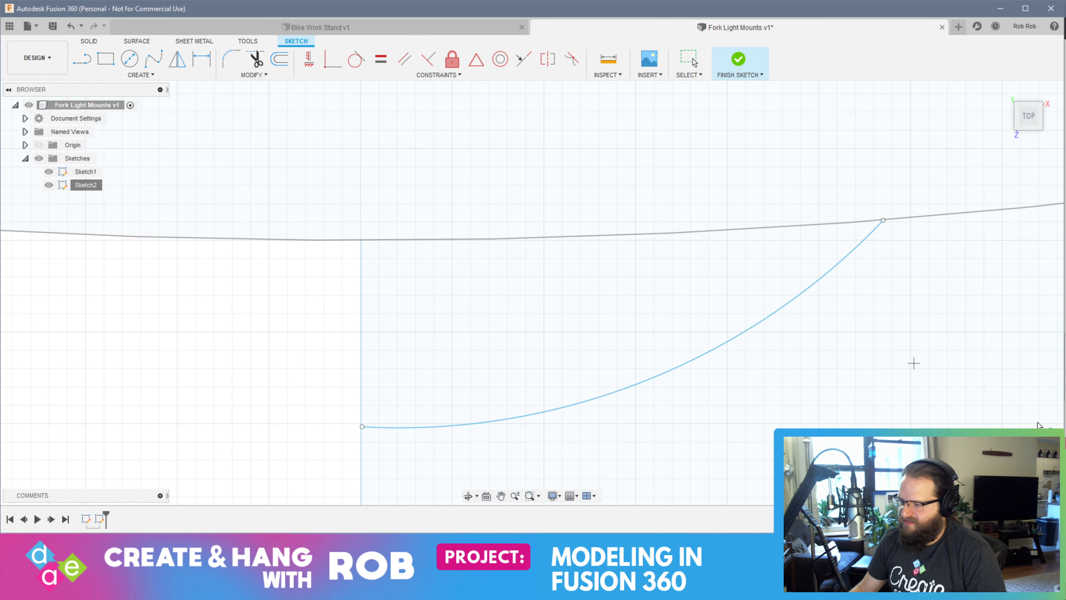
shift+middle_drag(914, 363, 561, 357)
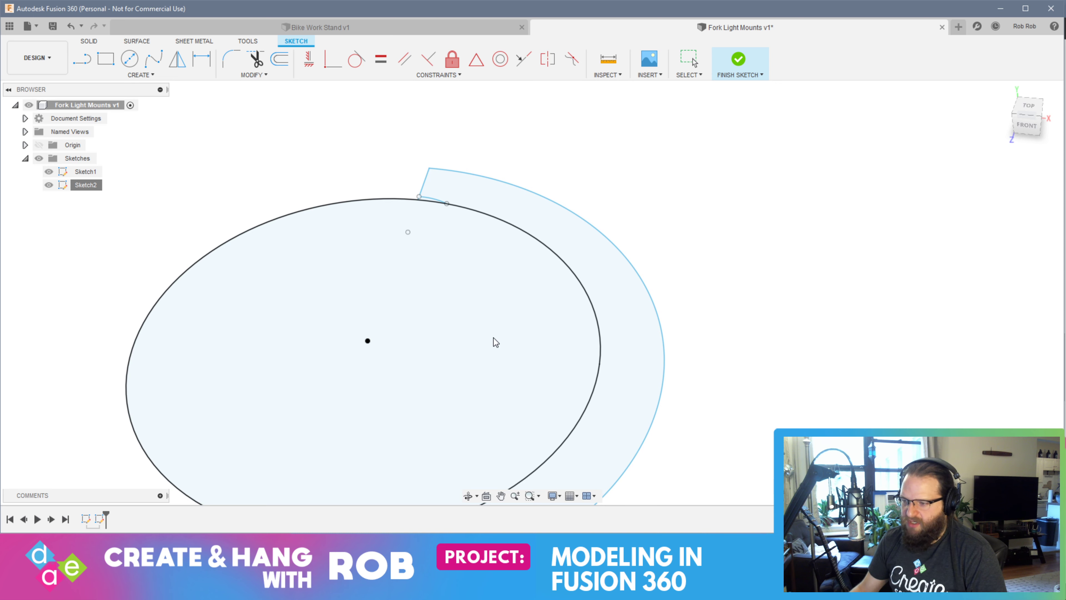
scroll(591, 392, down, 4)
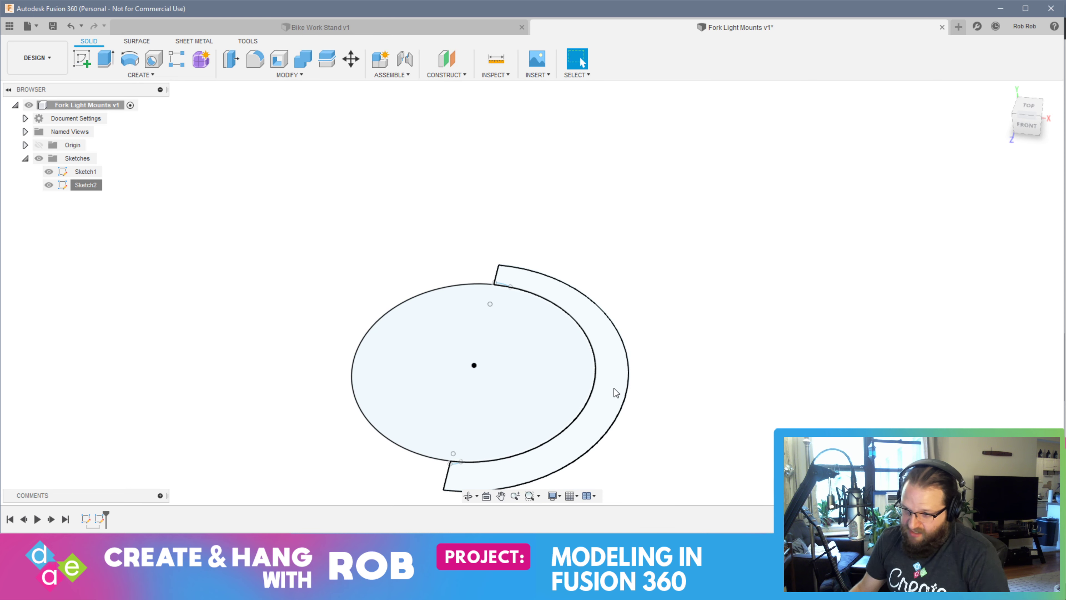
Extrude the half-ring profile to a distance of 40 mm as a new body
click(608, 391)
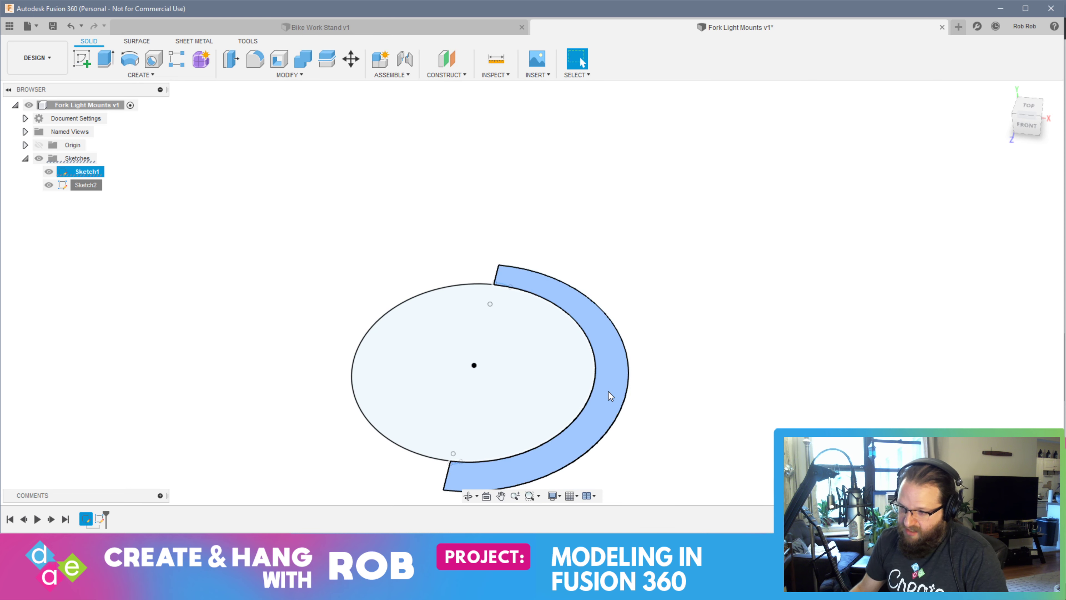
scroll(532, 385, up, 5)
scroll(536, 404, down, 10)
shift+middle_drag(539, 401, 554, 437)
right_click(587, 394)
click(624, 372)
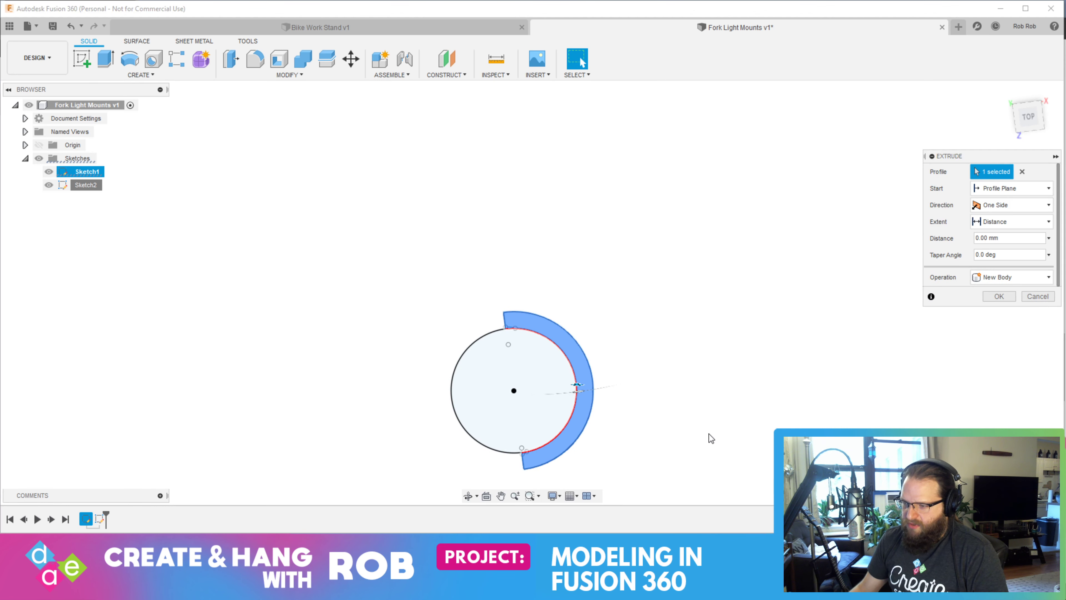
shift+middle_drag(690, 415, 653, 373)
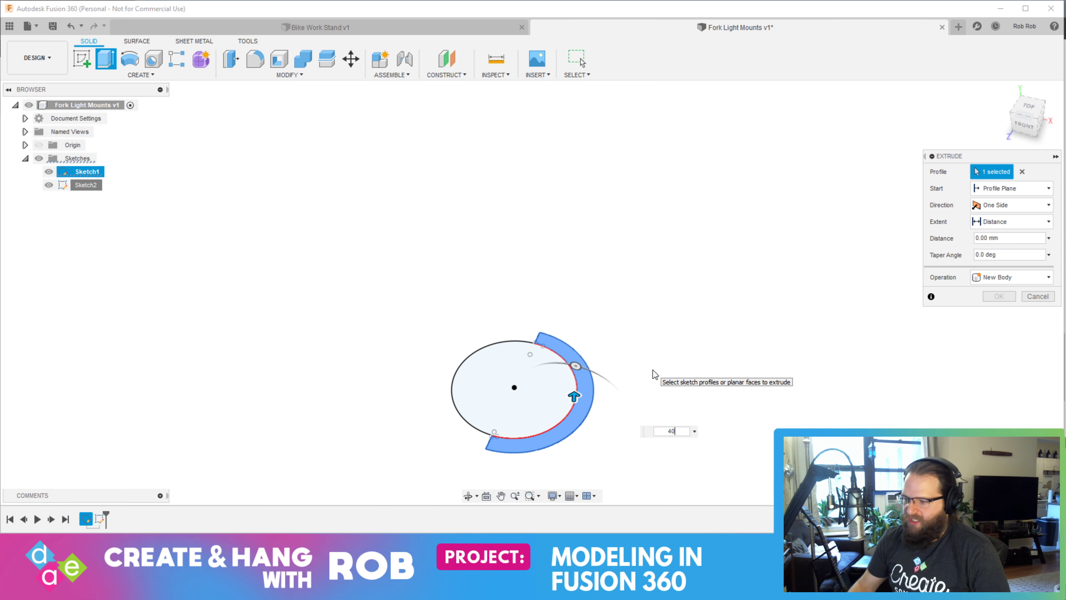
key(Return)
Inspect the extruded half ring at its inner edge near the small arc and from the front
shift+middle_drag(530, 410, 545, 429)
scroll(502, 266, up, 2)
scroll(540, 336, up, 7)
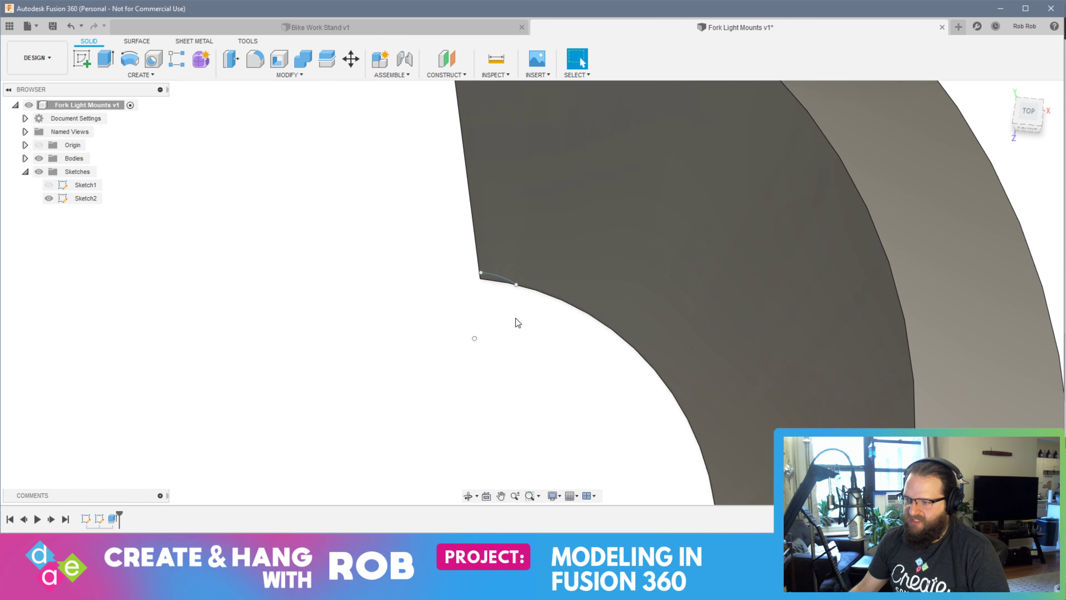
scroll(521, 348, down, 5)
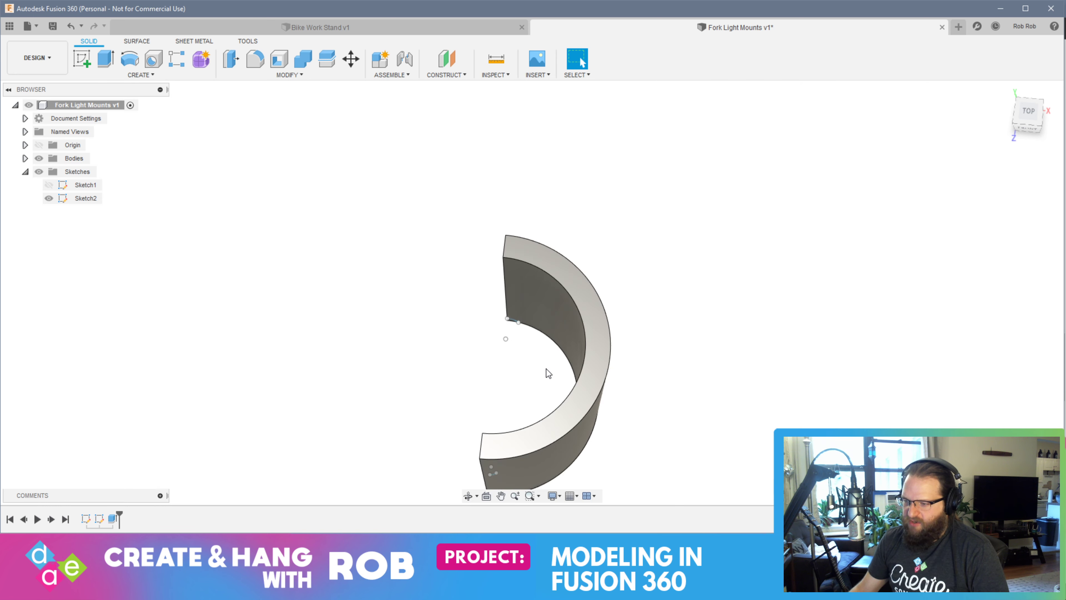
shift+middle_drag(547, 372, 559, 302)
shift+middle_drag(572, 358, 575, 324)
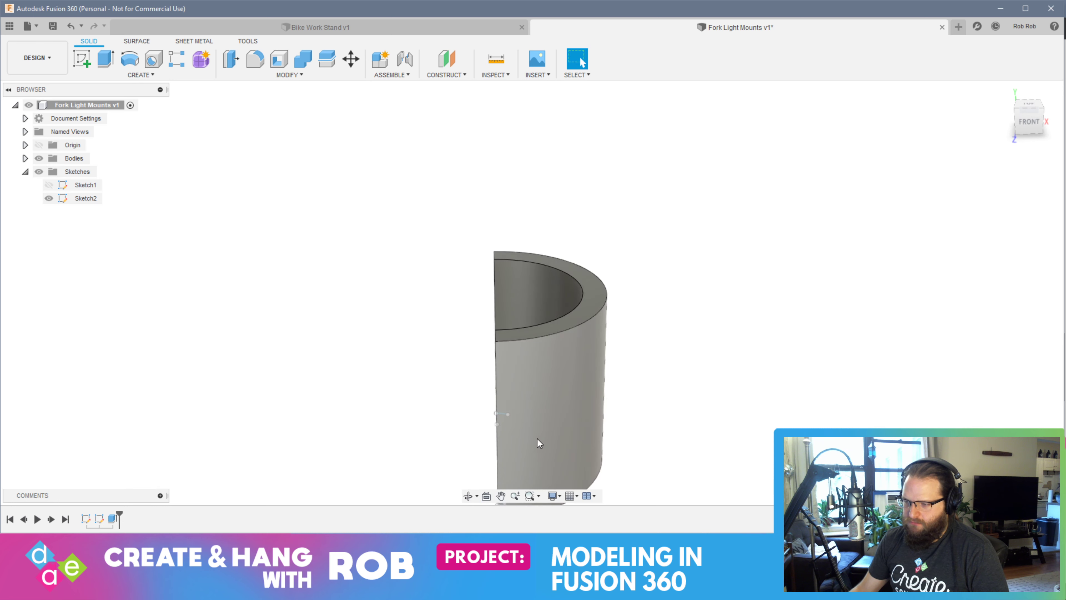
Inspect the extruded half ring from above and turn it to face its flat end faces and inner wall
scroll(529, 418, down, 2)
scroll(540, 390, up, 4)
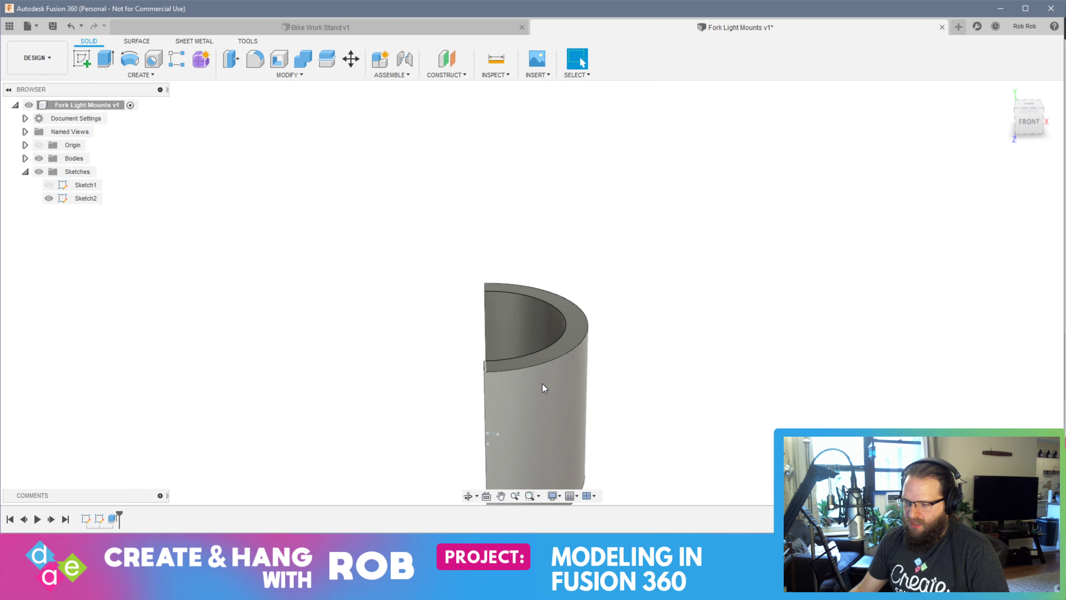
shift+middle_drag(520, 424, 673, 405)
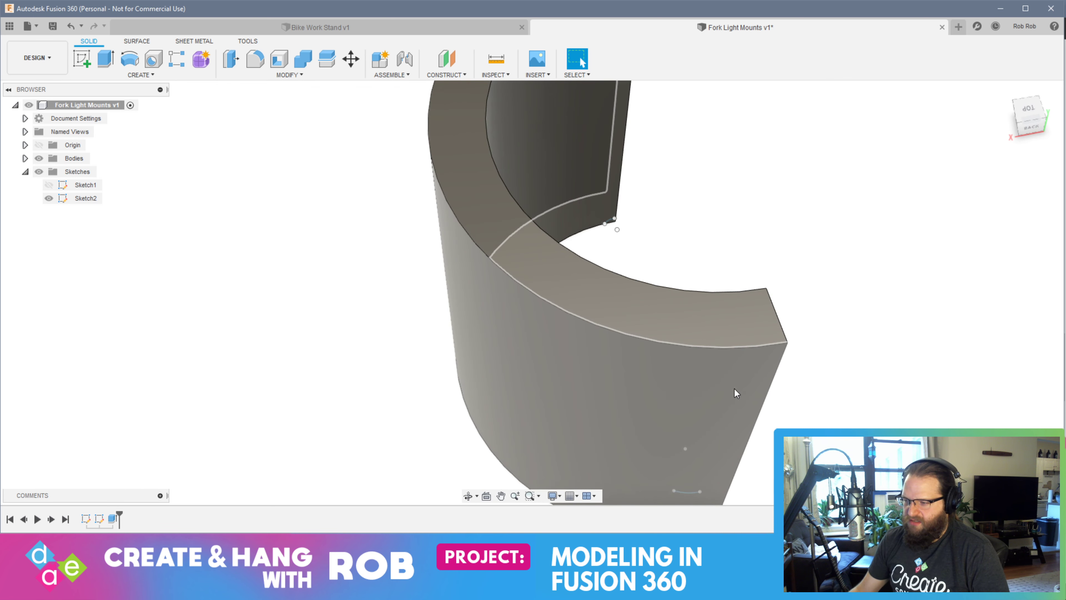
shift+middle_drag(783, 396, 749, 179)
scroll(731, 363, up, 3)
scroll(734, 363, down, 5)
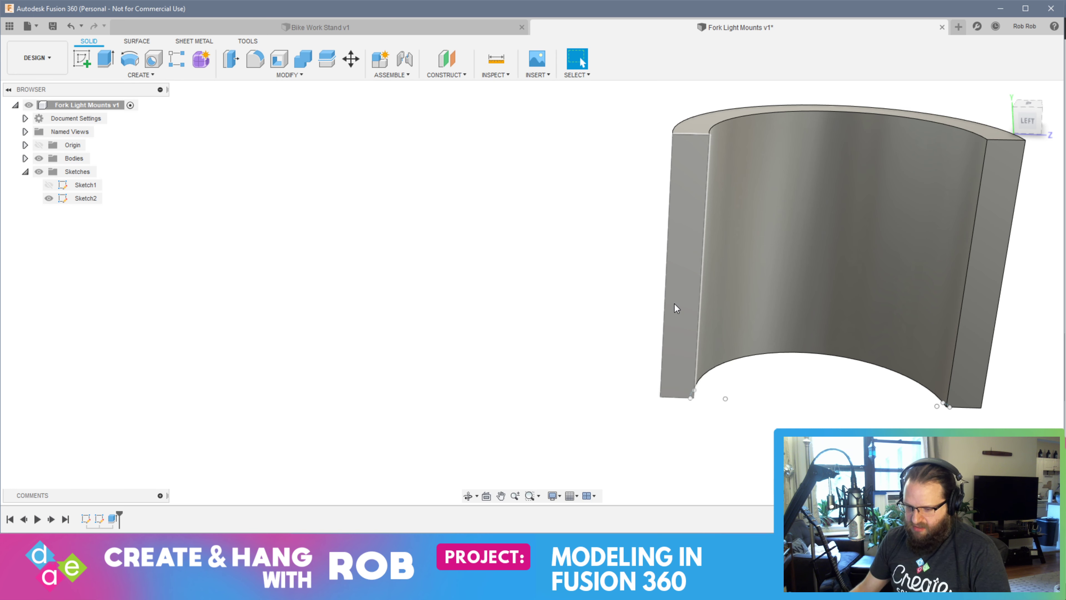
Open the Windows Calculator and move its window away from the model
key(super)
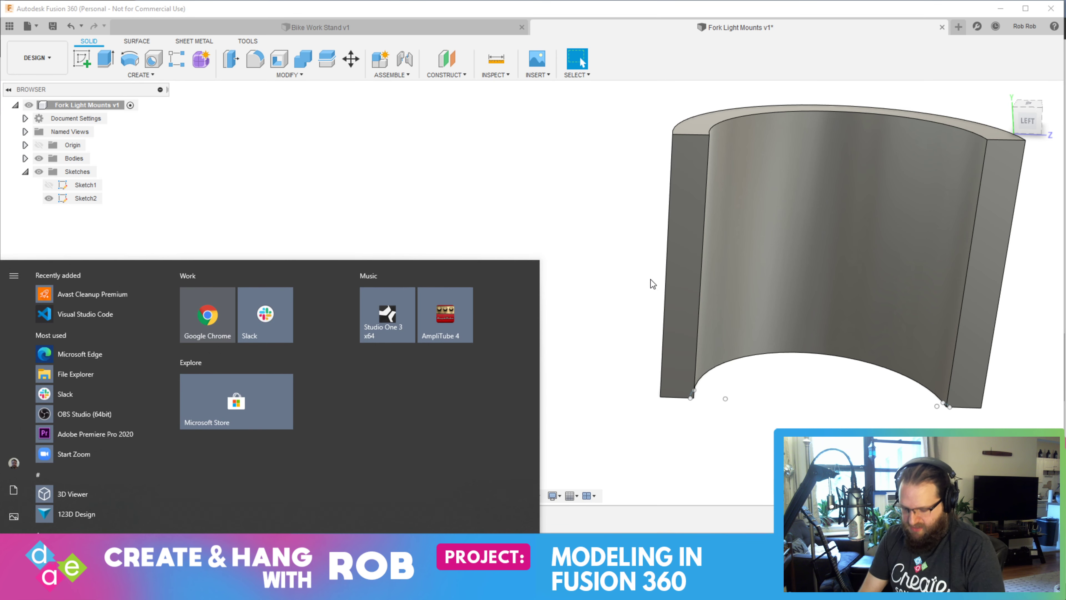
key(super)
key(super)
text(calc)
key(Return)
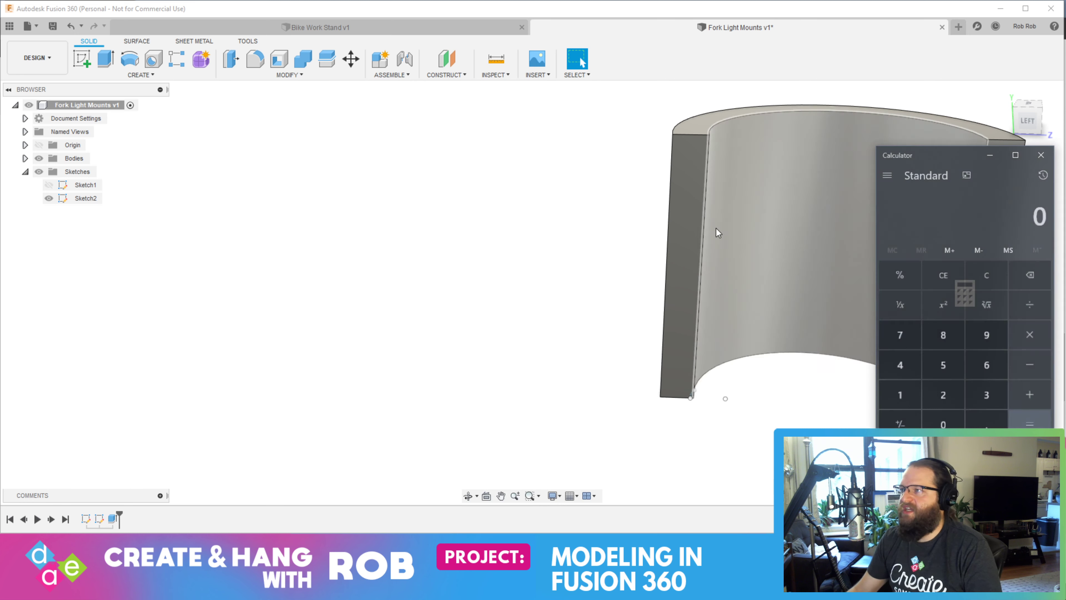
drag(936, 159, 896, 107)
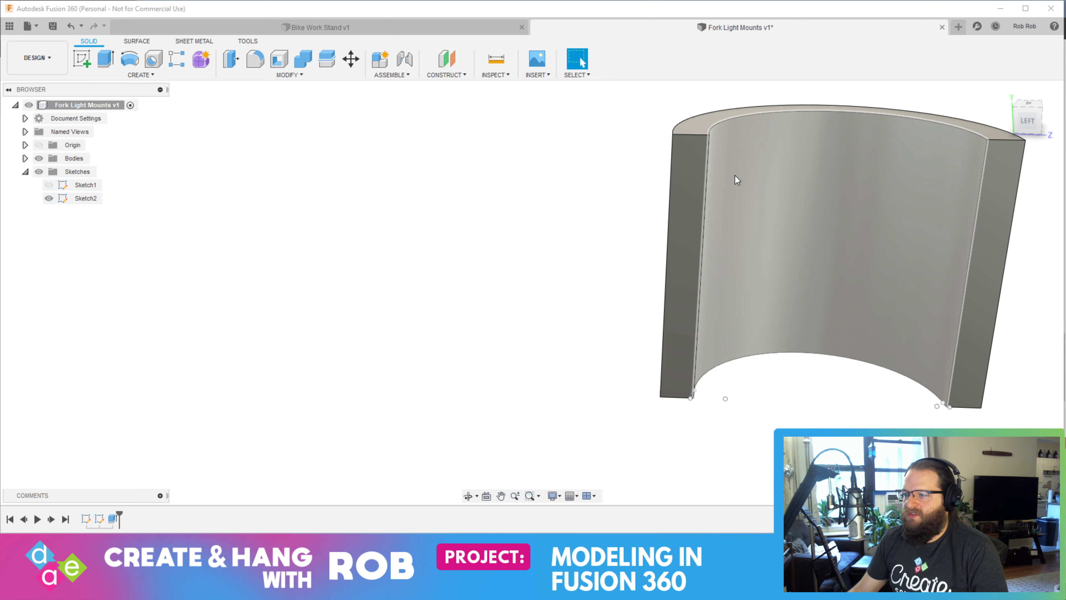
Start a sketch on the half ring's flat end face and draw a 4 mm vertical line down from the top edge's midpoint
click(82, 58)
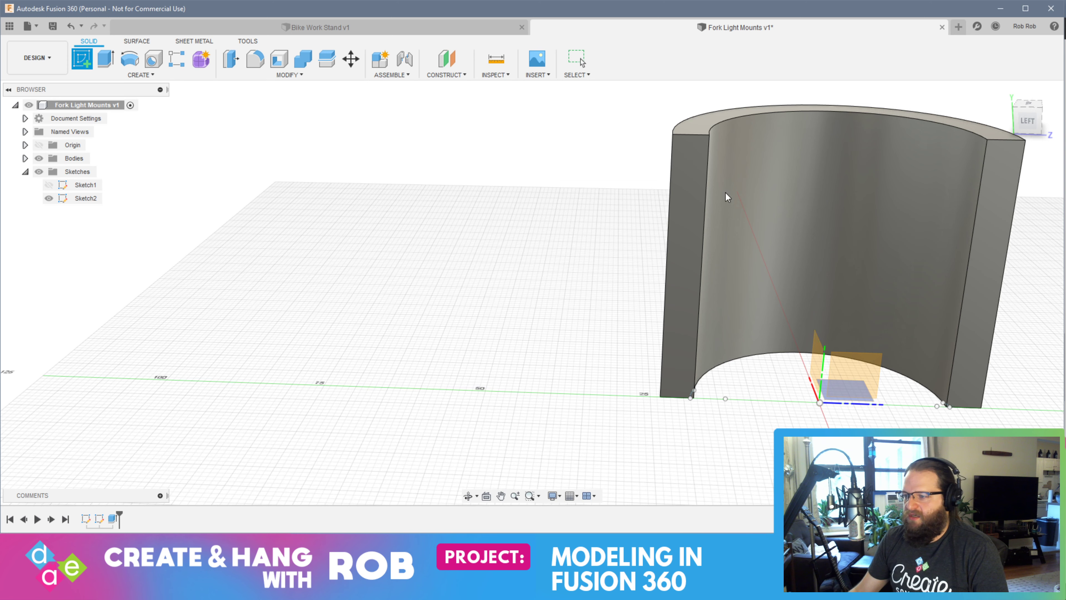
click(693, 185)
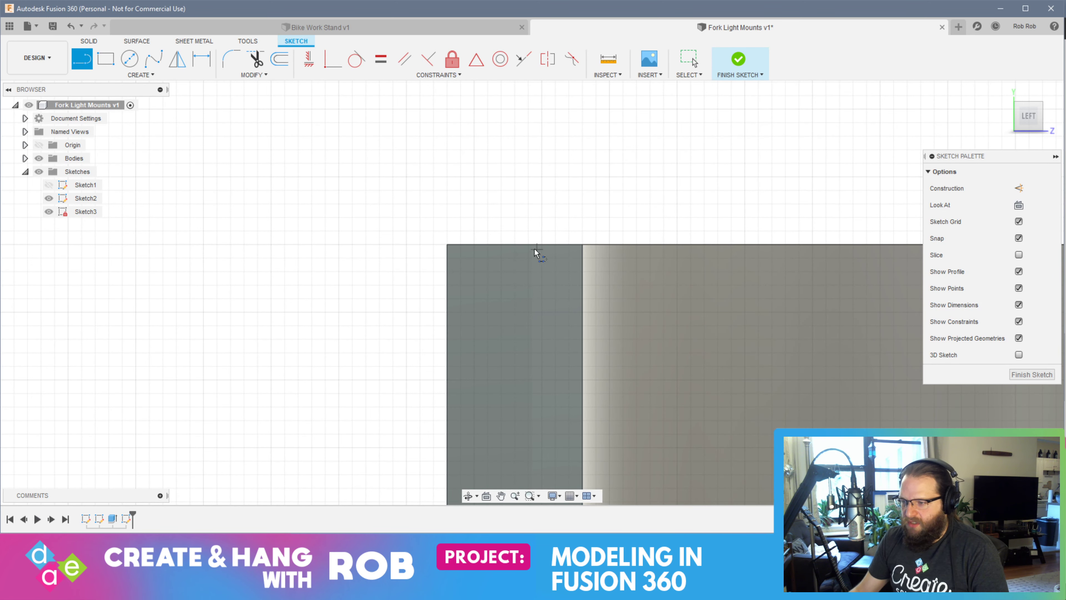
click(515, 245)
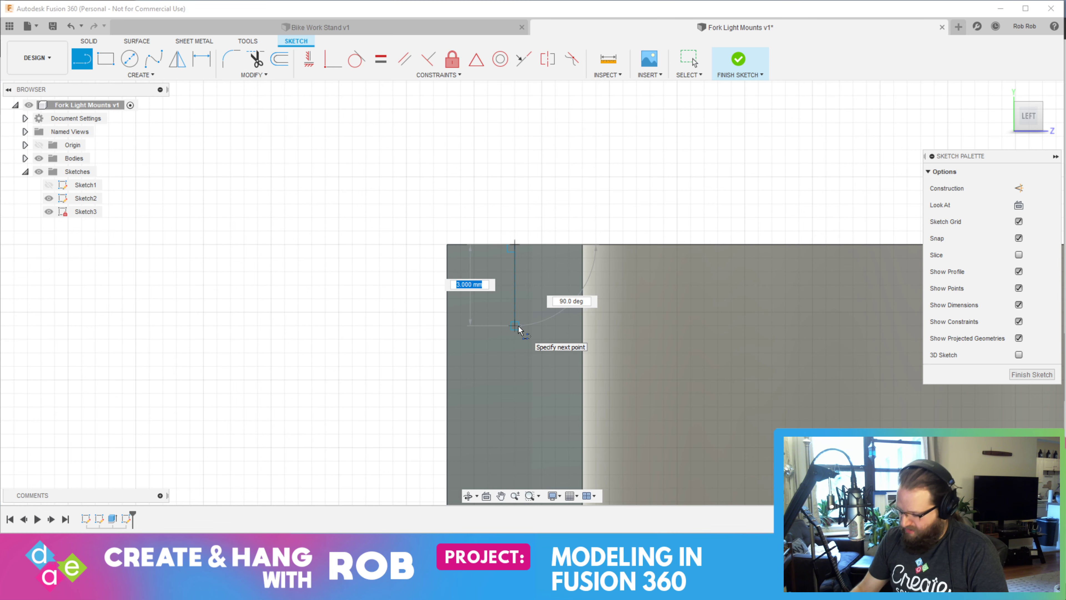
key(Return)
key(Escape)
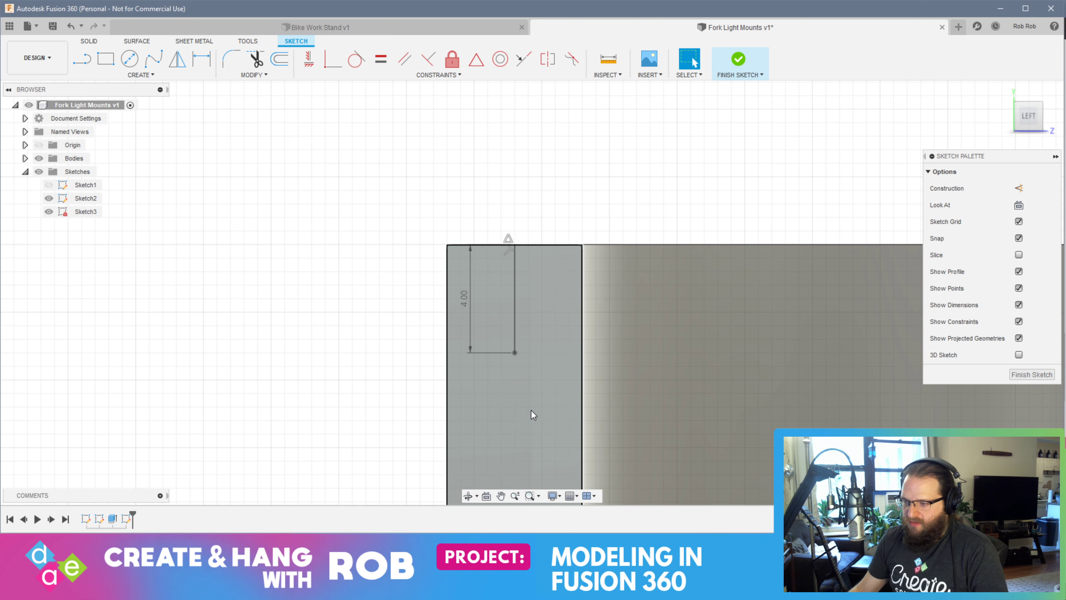
Draw a 12 mm vertical line continuing down from the lower end of the 4 mm line
scroll(528, 400, down, 1)
scroll(528, 400, down, 2)
middle_drag(529, 402, 511, 249)
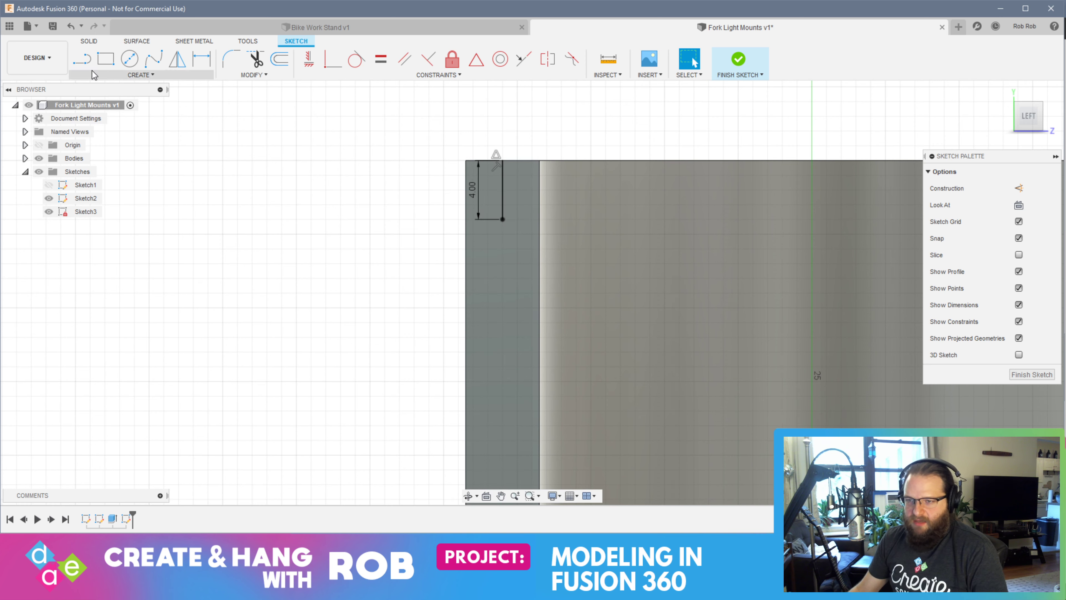
click(84, 63)
scroll(510, 258, down, 1)
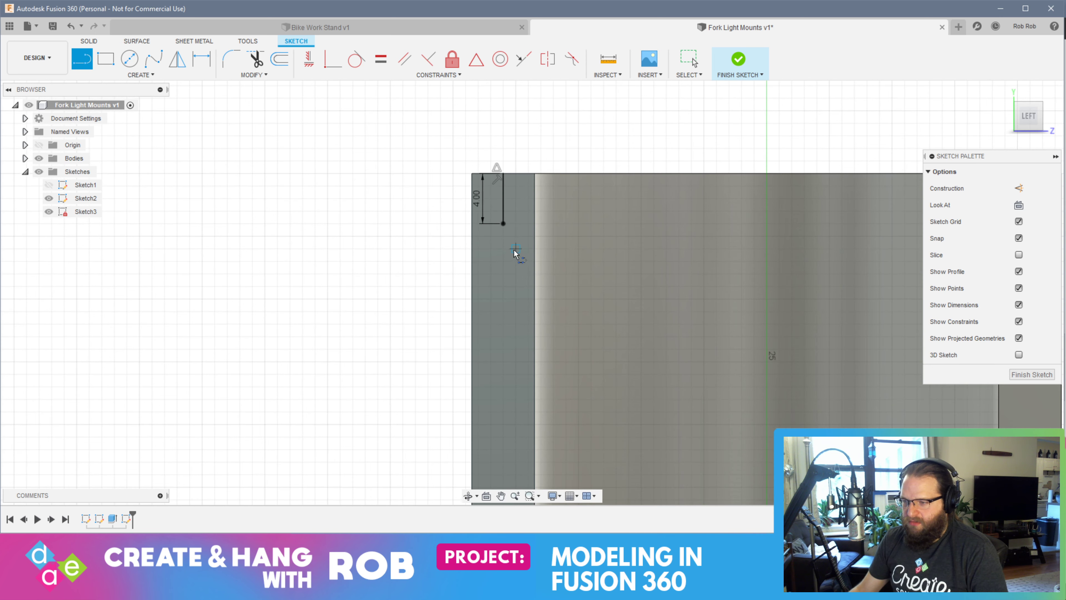
click(503, 224)
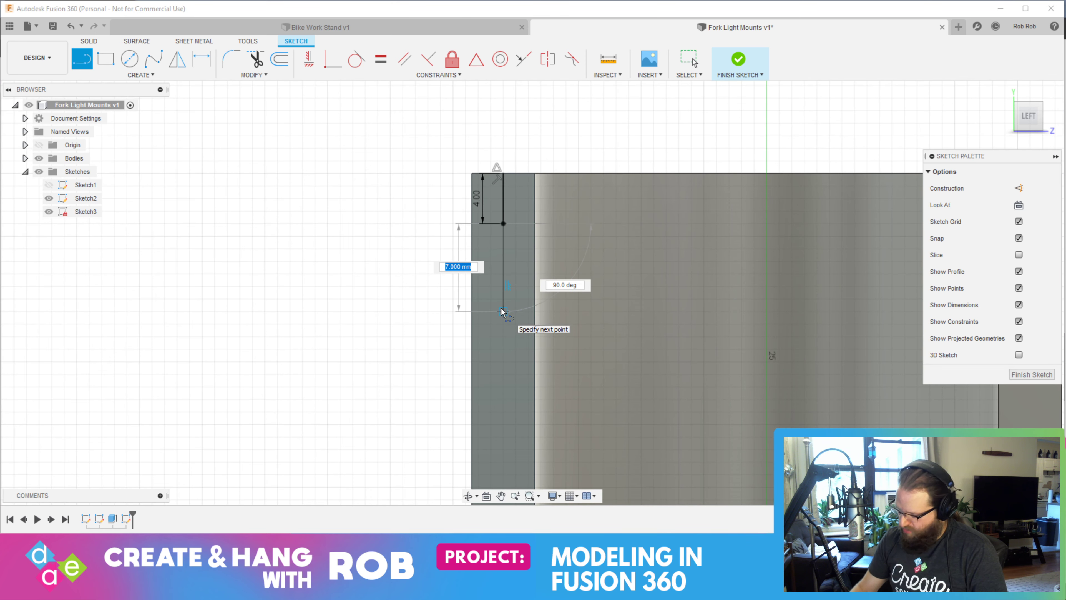
key(Return)
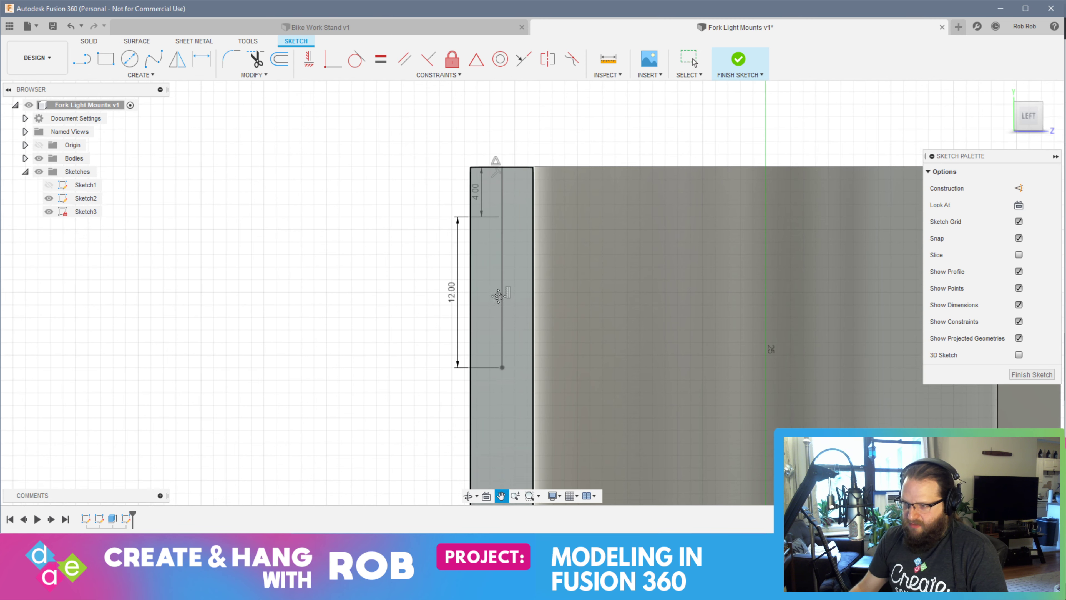
Extend the line chain downward with an 8 mm vertical line from the end of the 12 mm line
middle_drag(498, 319, 480, 230)
key(Escape)
key(l)
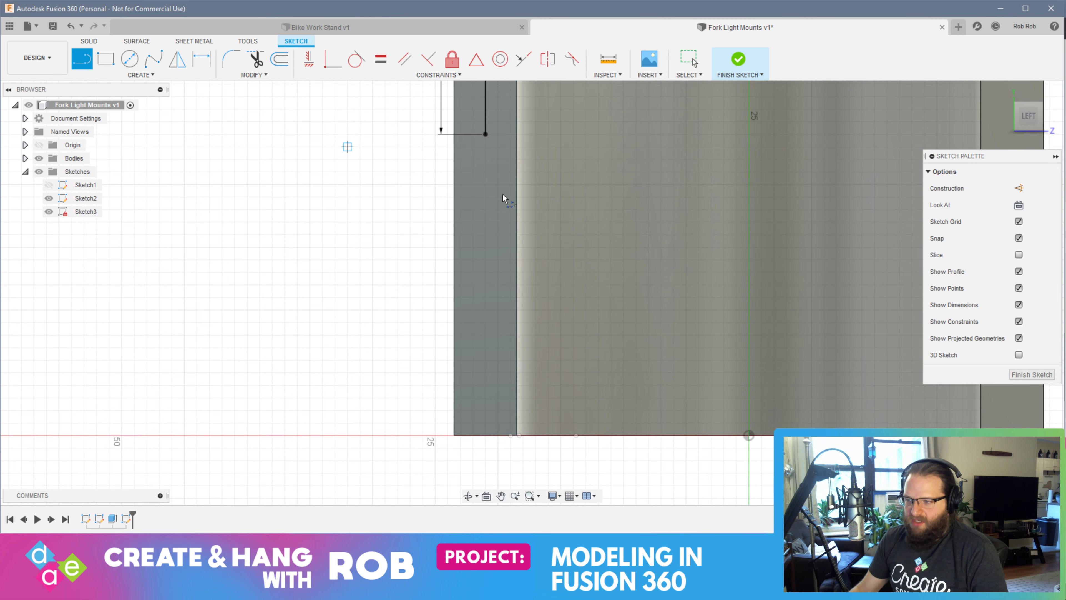
click(485, 134)
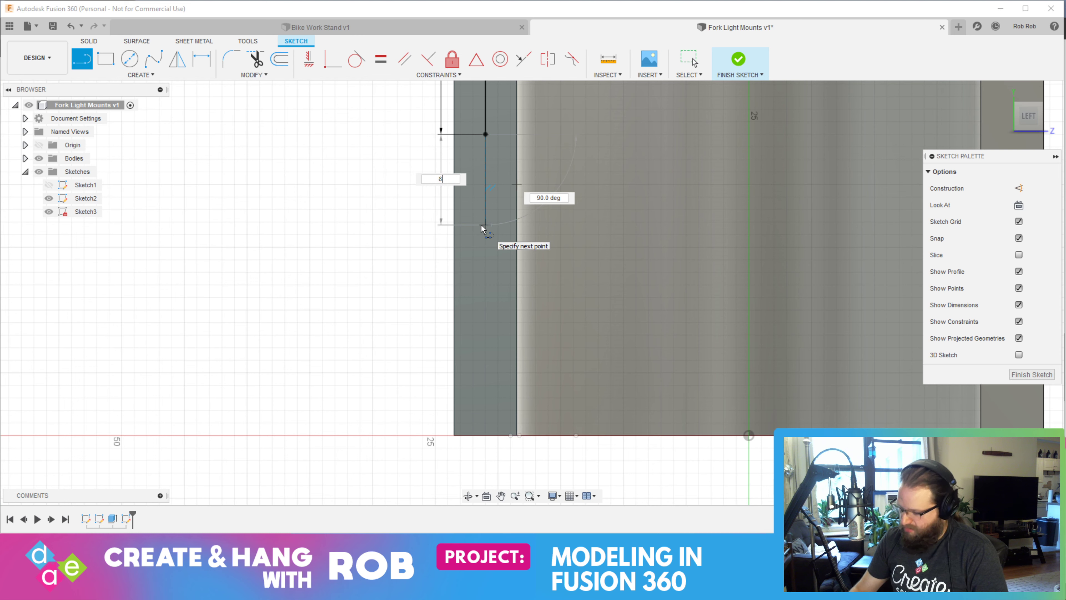
key(Return)
key(Escape)
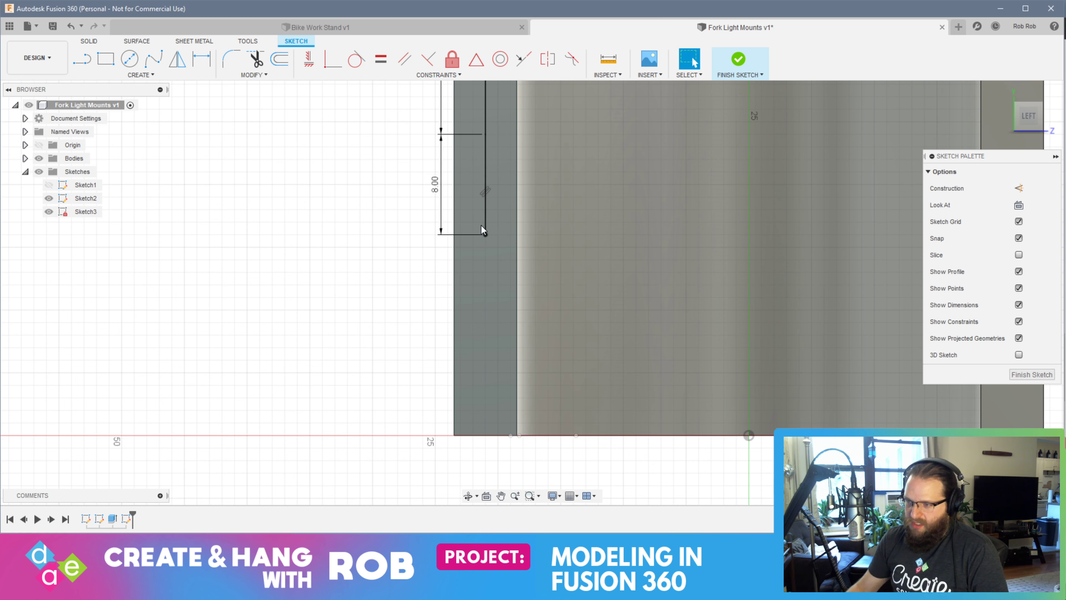
Draw a second 12 mm vertical line down from the end of the 8 mm line
click(83, 66)
click(486, 235)
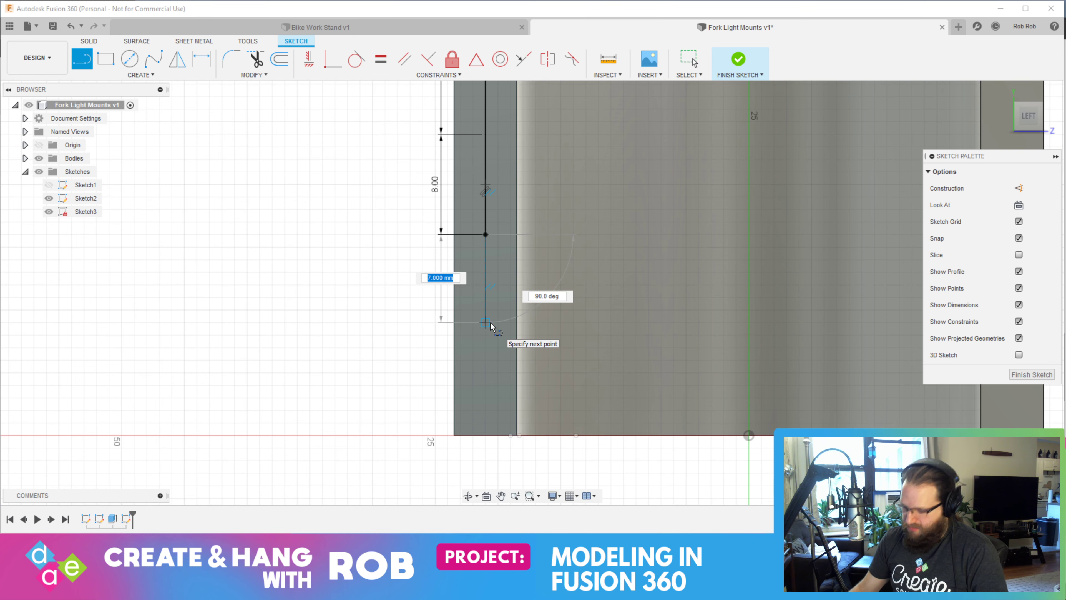
text(12)
key(Return)
key(Escape)
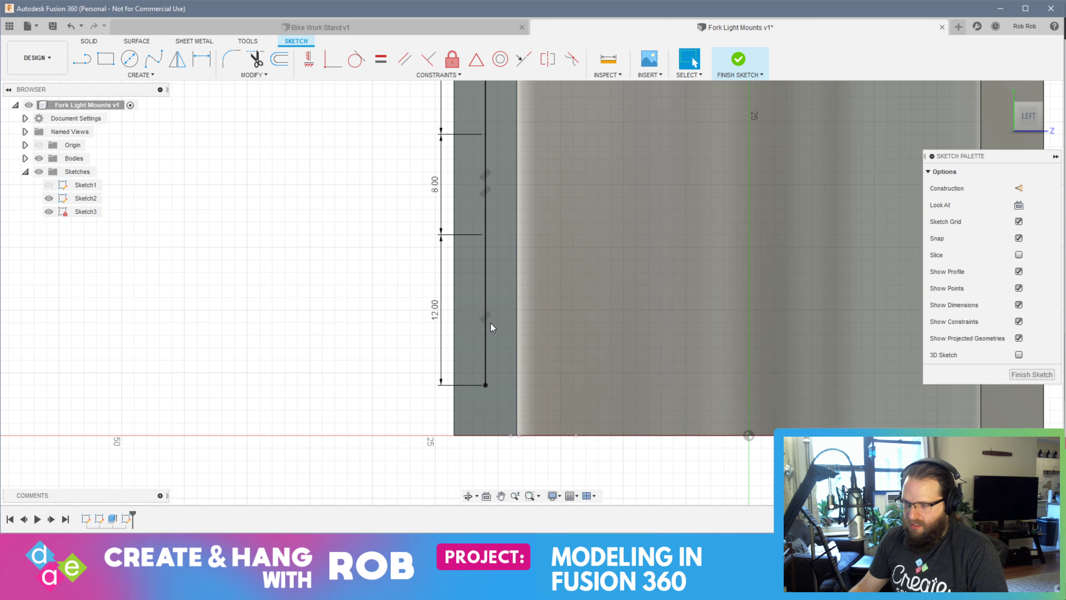
Complete the line chain with a vertical line from the lower 12 mm line's end to the face's bottom edge
key(l)
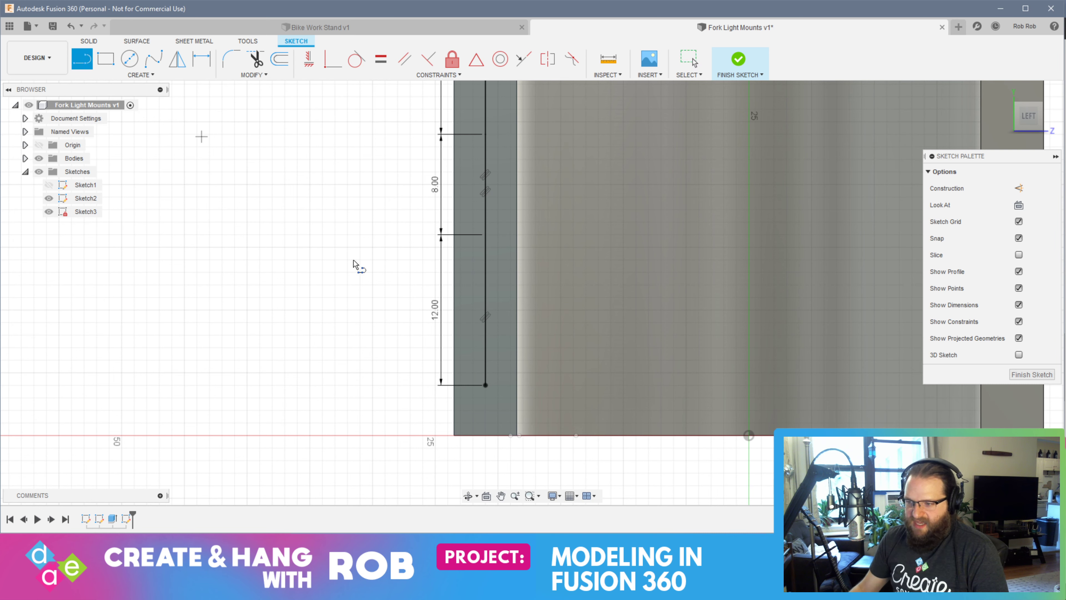
click(486, 385)
click(485, 435)
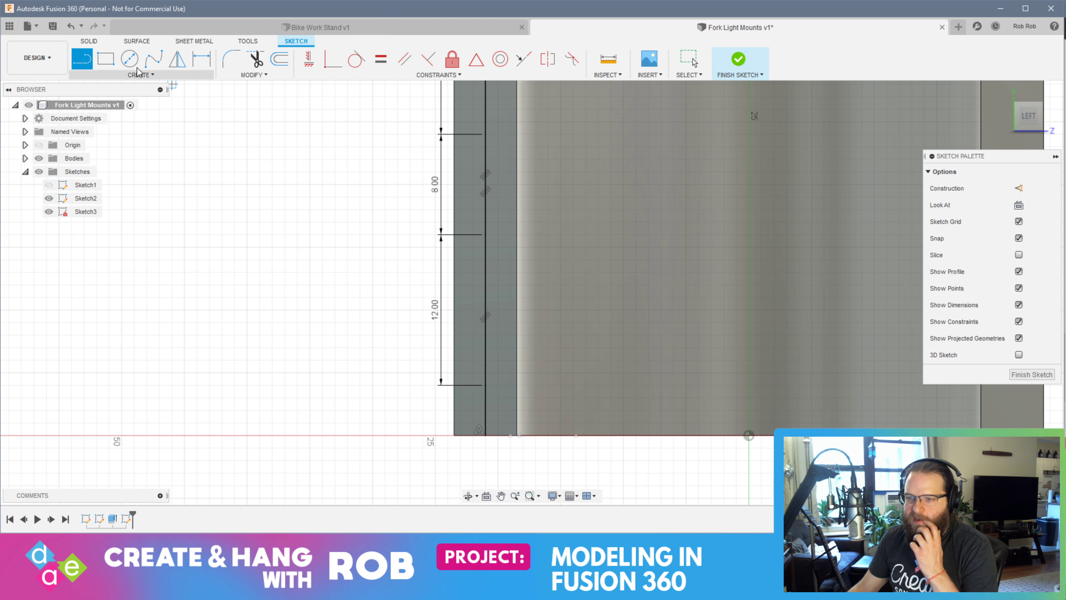
Draw a Center Rectangle 12 mm high and 2 mm wide, centred on the midpoint of the lower 12 mm line
click(151, 78)
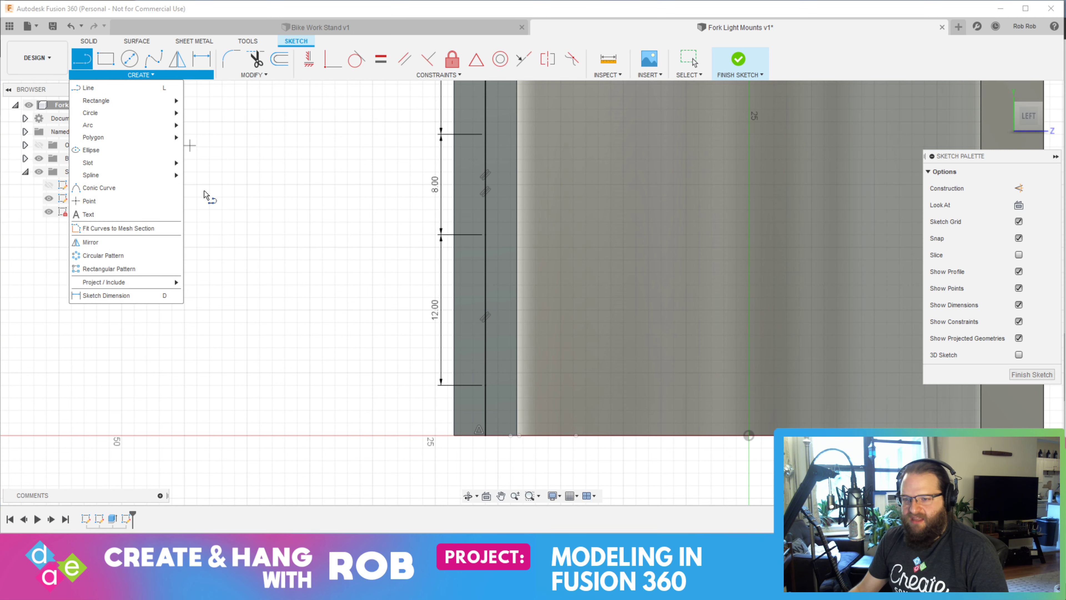
mouse_move(111, 167)
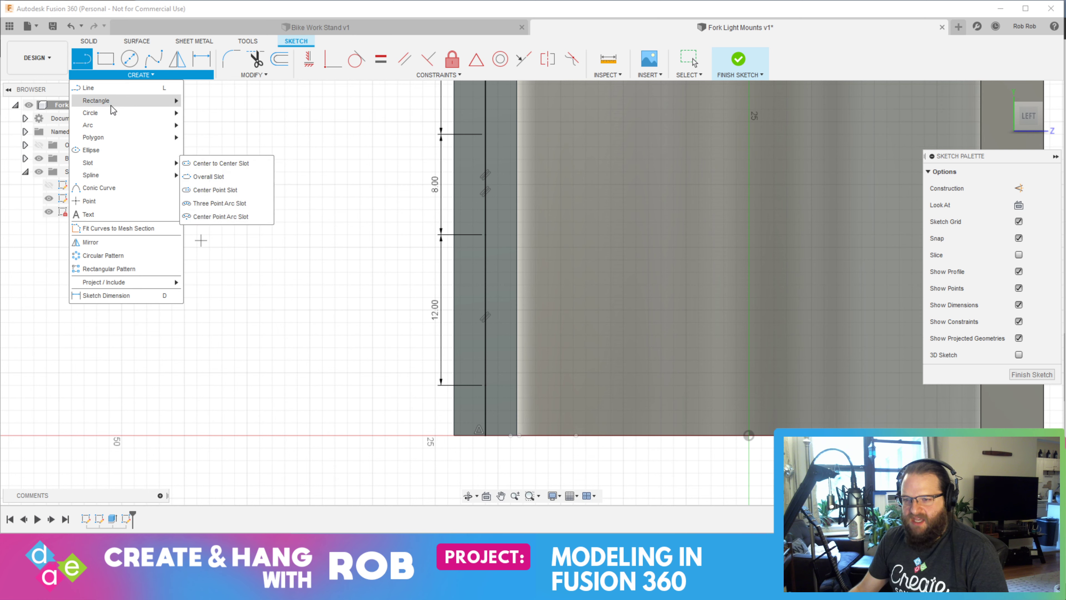
mouse_move(113, 103)
click(197, 128)
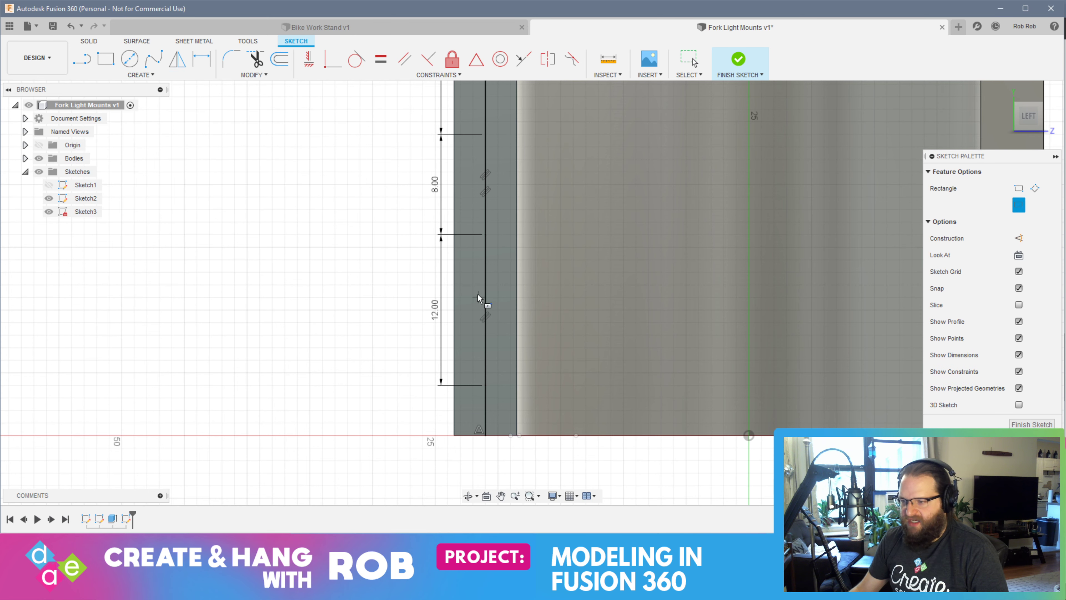
click(485, 310)
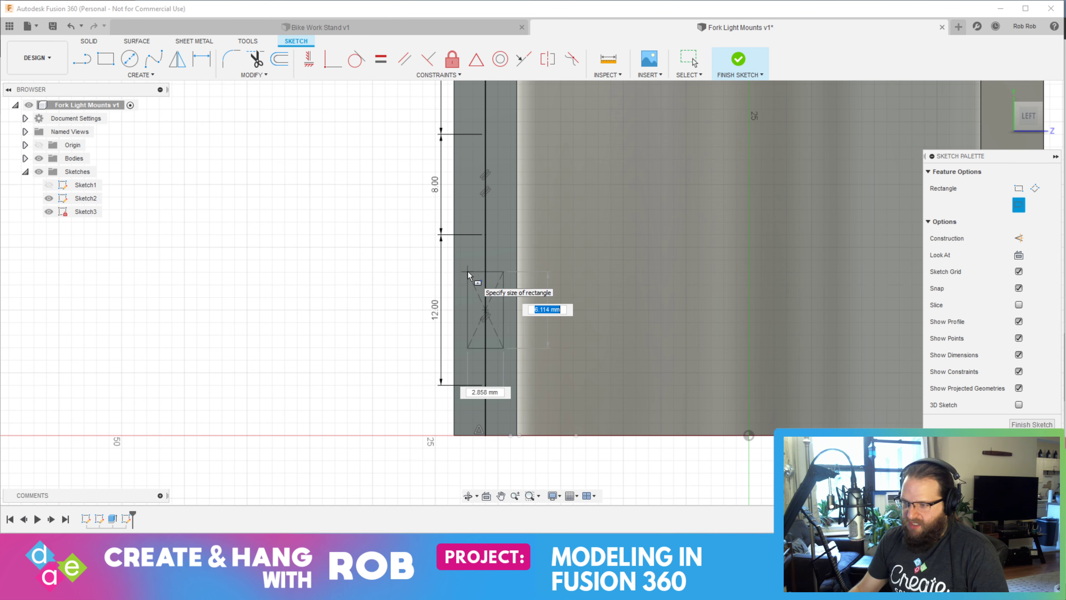
text(12)
key(Tab)
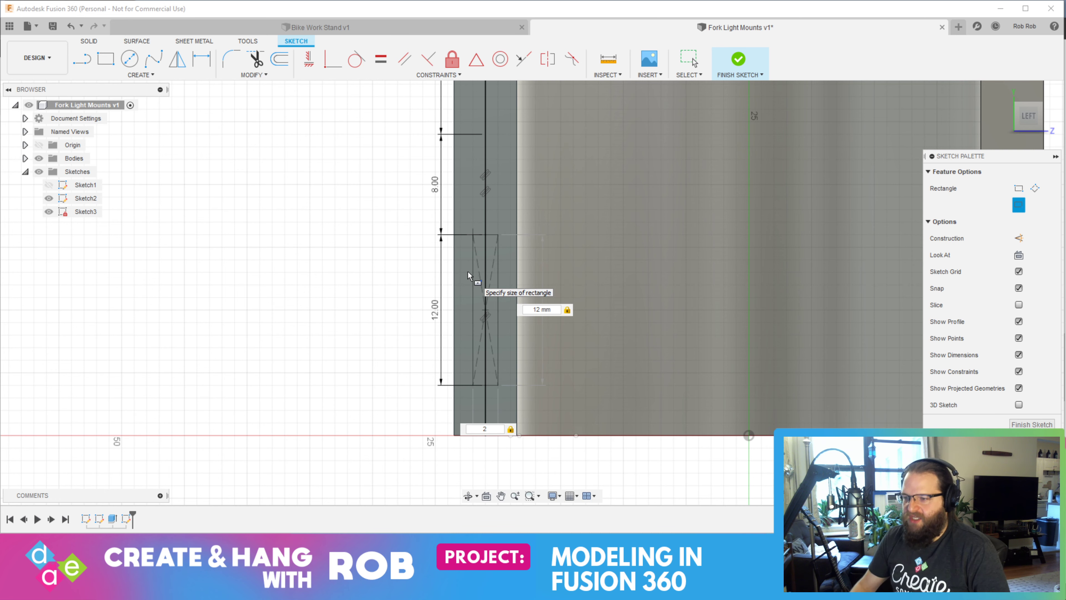
key(Return)
Draw a Center Rectangle 12 mm high and 2 mm wide, centred on the midpoint of the upper 12 mm line
middle_drag(507, 235, 509, 407)
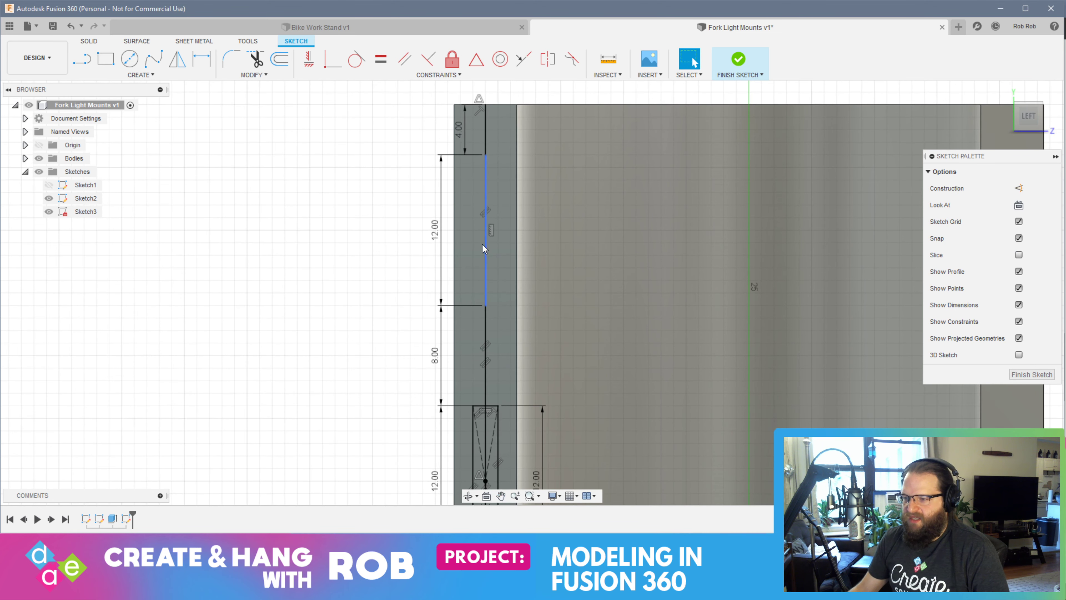
click(141, 75)
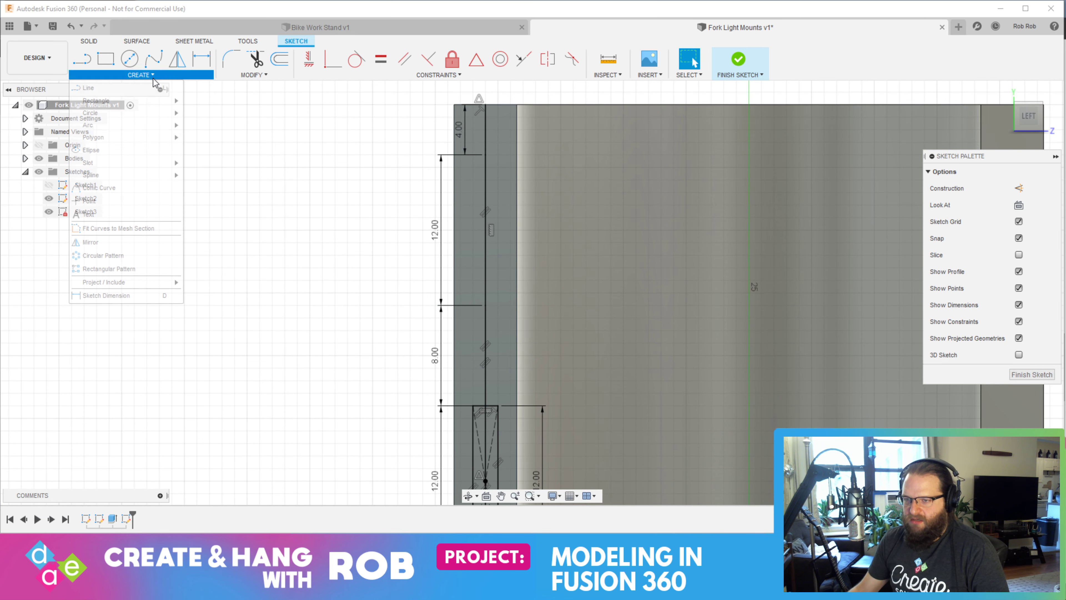
mouse_move(139, 100)
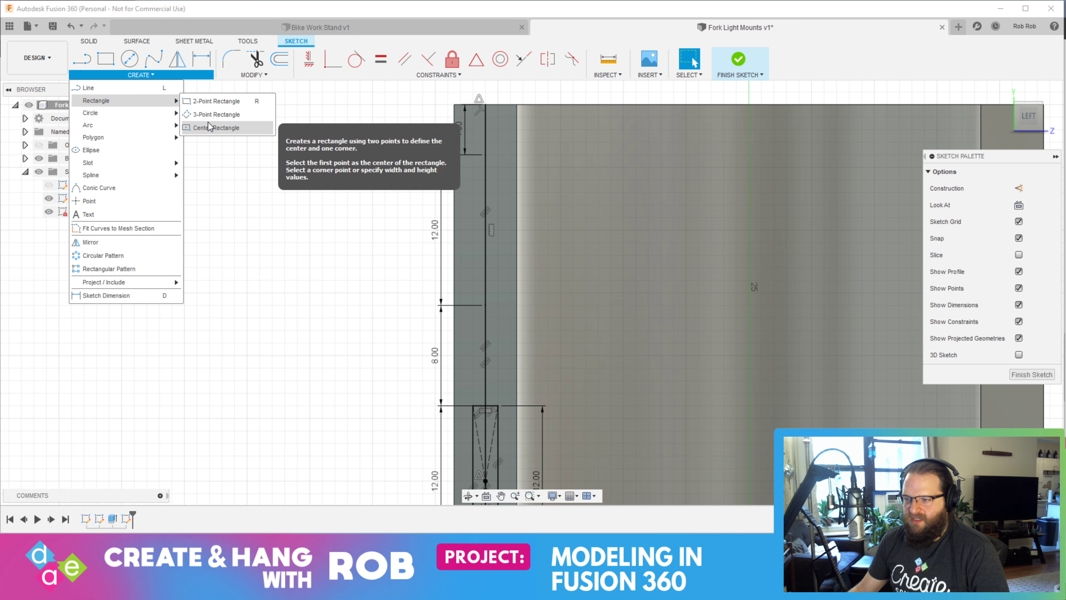
click(216, 128)
click(485, 230)
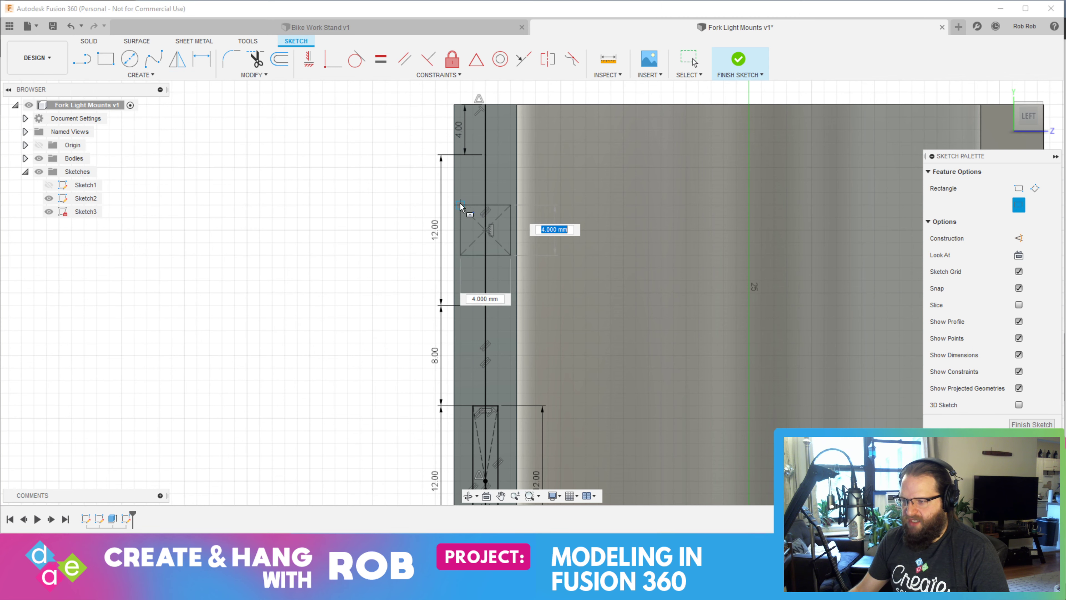
text(12)
key(Tab)
text(2)
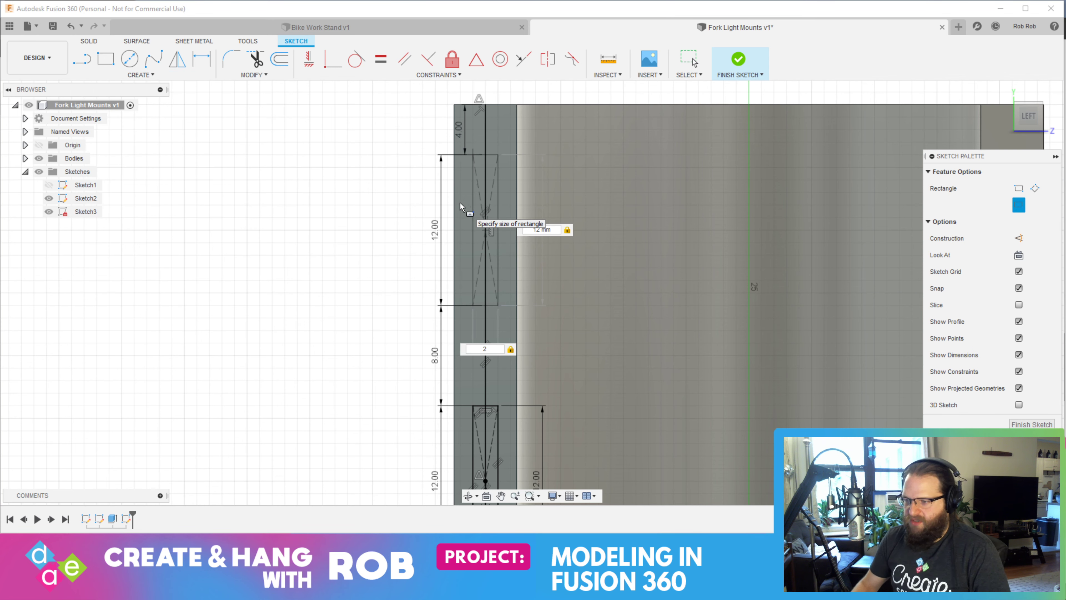
key(Return)
key(Escape)
Finish the sketch containing the two 12 × 2 mm rectangles on the clamp's end face
scroll(318, 324, down, 3)
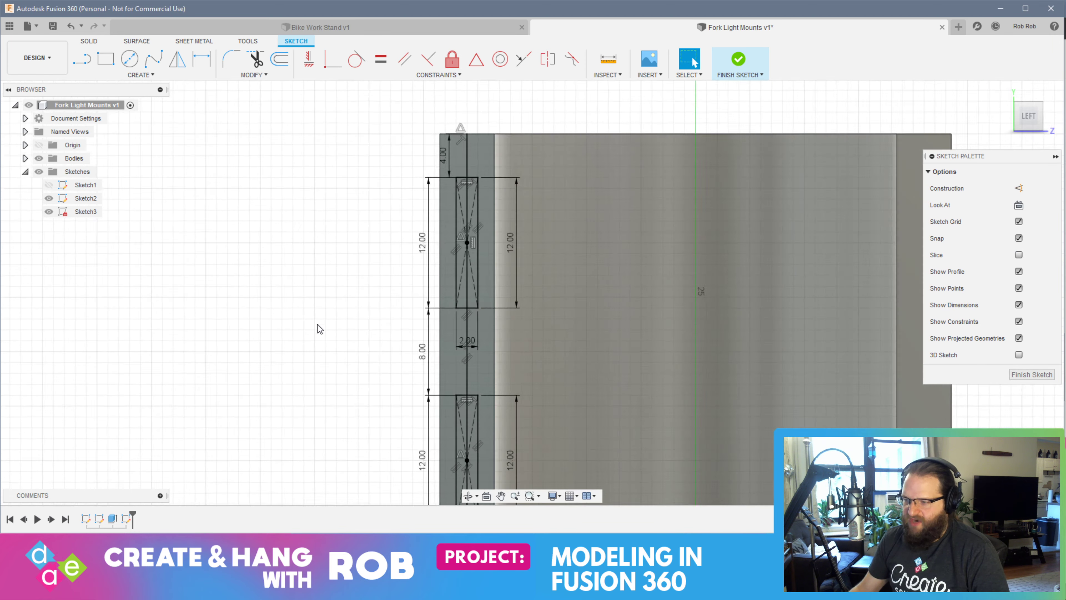
mouse_move(294, 290)
shift+middle_down()
mouse_move(364, 300)
mouse_move(297, 292)
mouse_move(333, 297)
shift+middle_up()
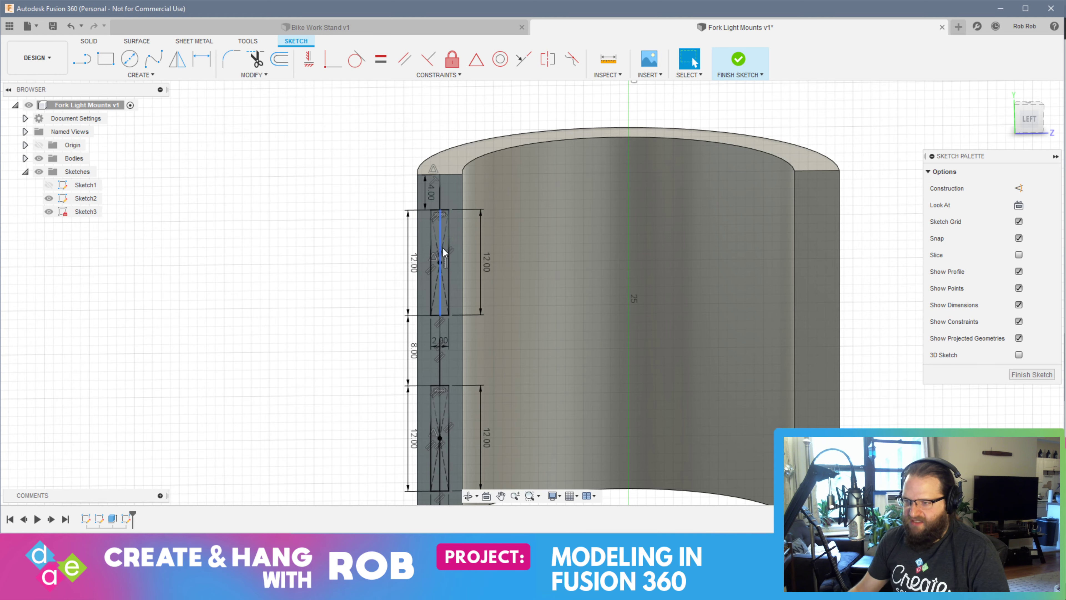
scroll(443, 252, up, 5)
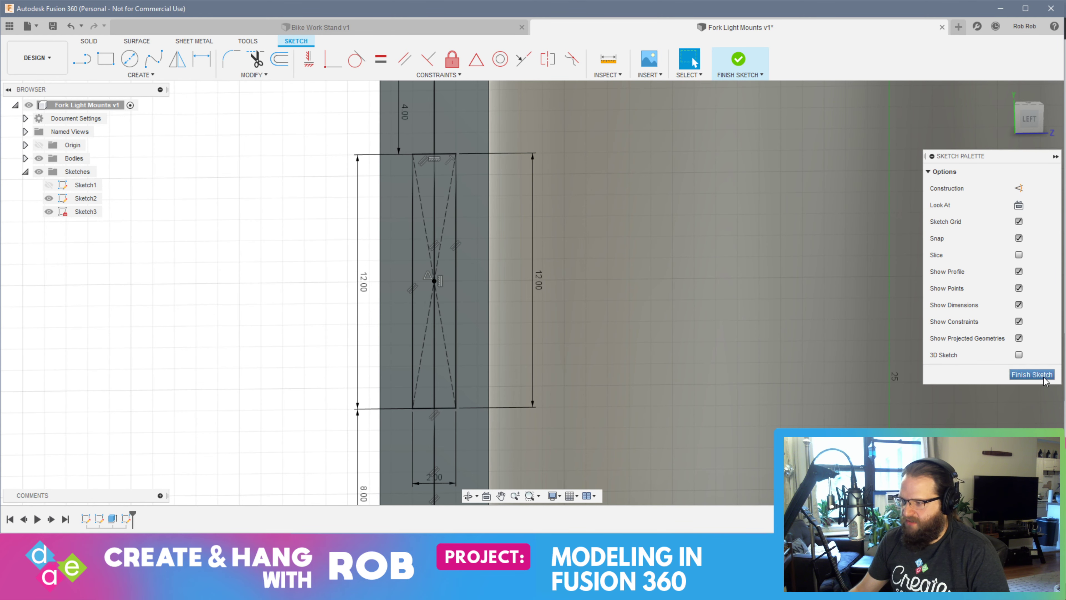
click(1032, 374)
Extrude both halves of the two 12 × 2 mm rectangles as a cut from the end face out through the clamp's outer wall
click(428, 271)
ctrl+click(411, 271)
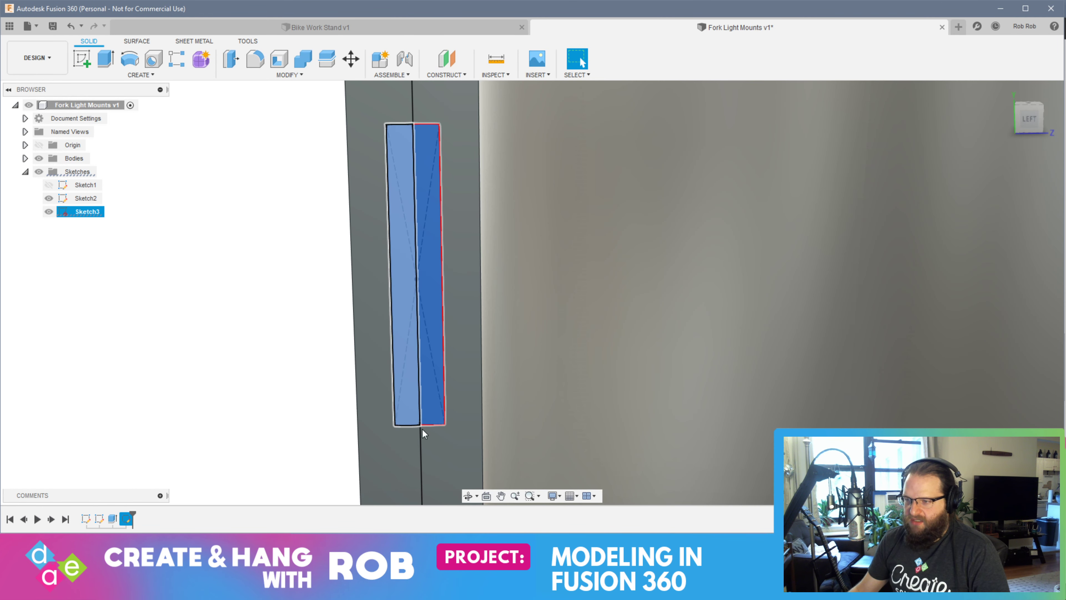
scroll(422, 449, down, 1)
scroll(424, 451, down, 3)
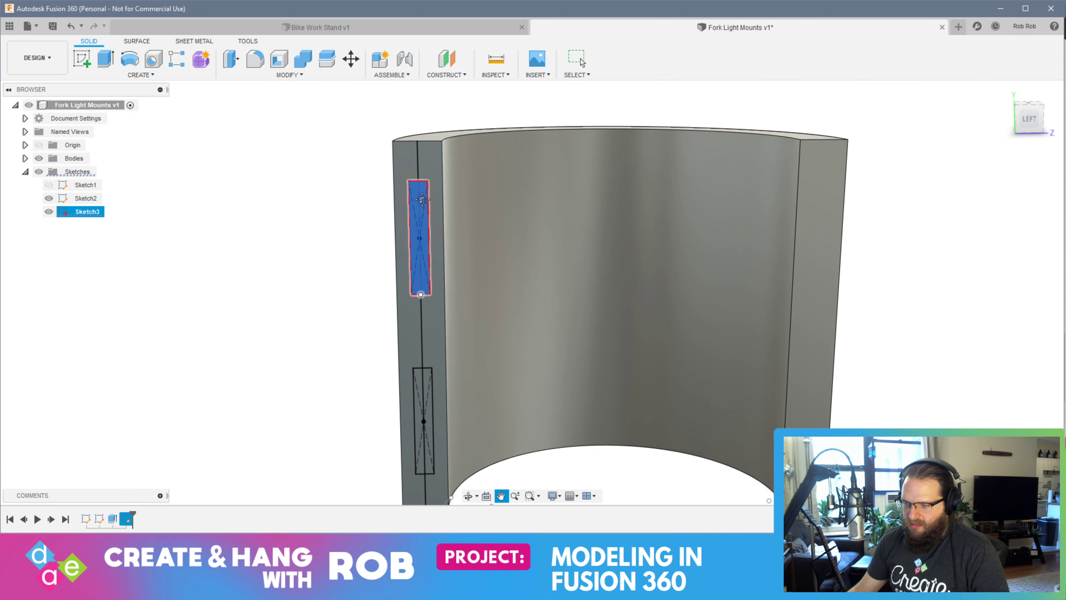
scroll(429, 415, up, 3)
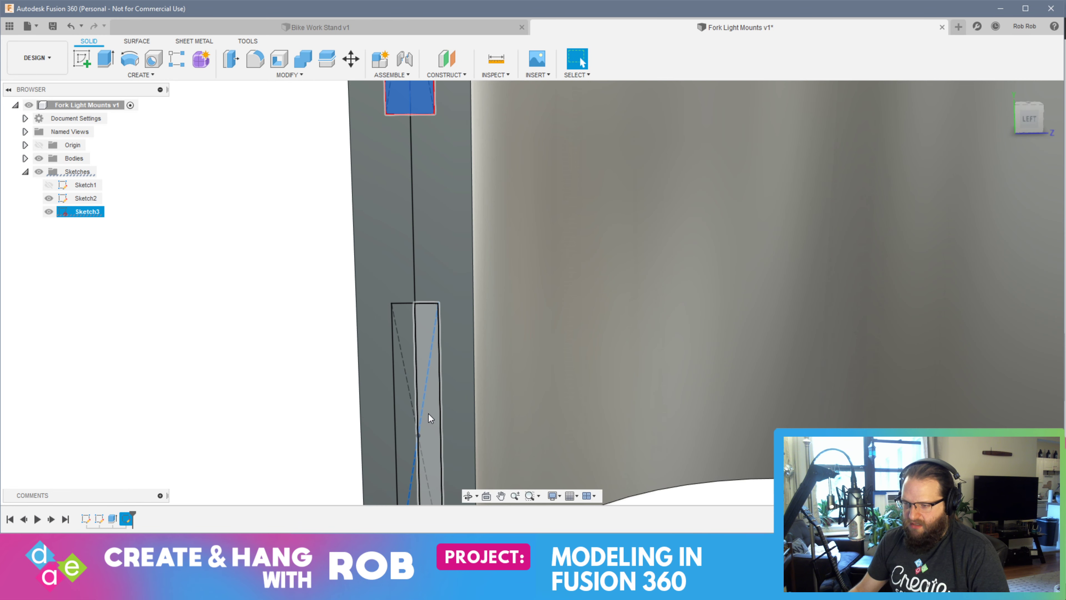
click(429, 420)
ctrl+click(411, 425)
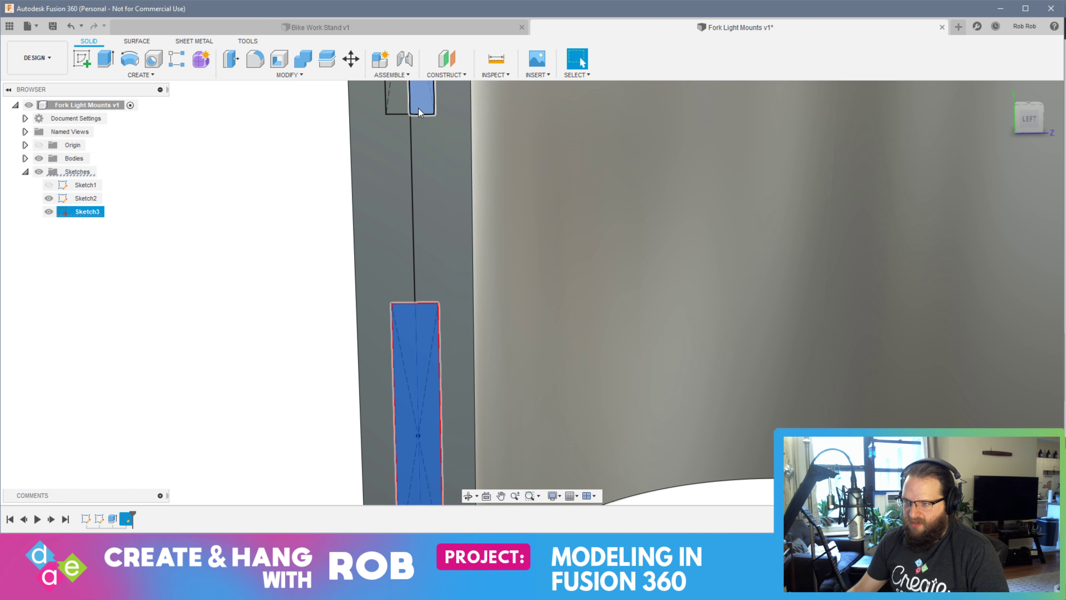
scroll(388, 332, up, 3)
scroll(388, 334, down, 5)
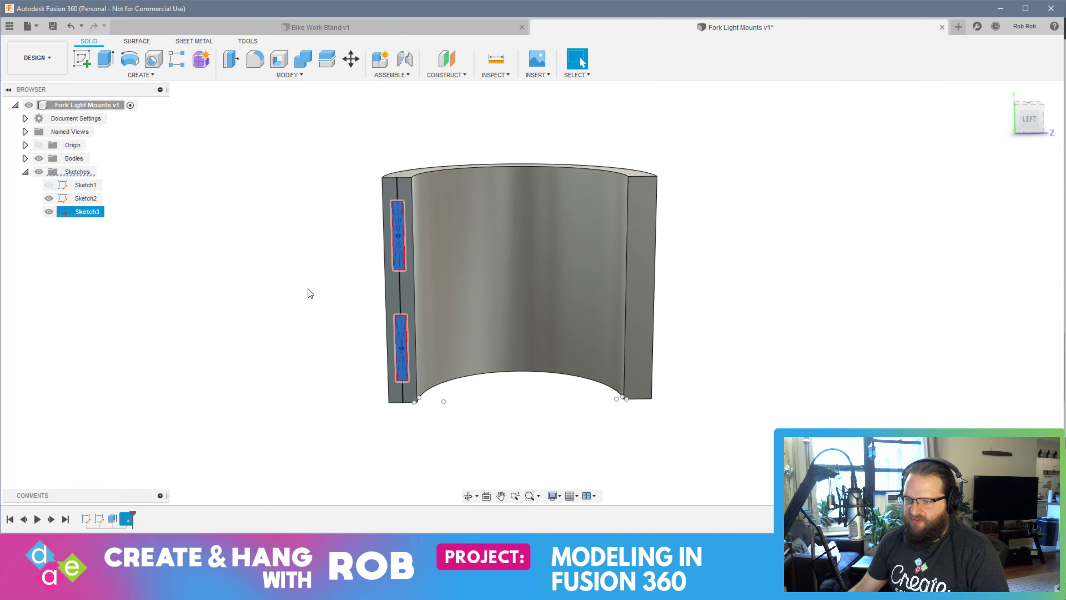
click(106, 59)
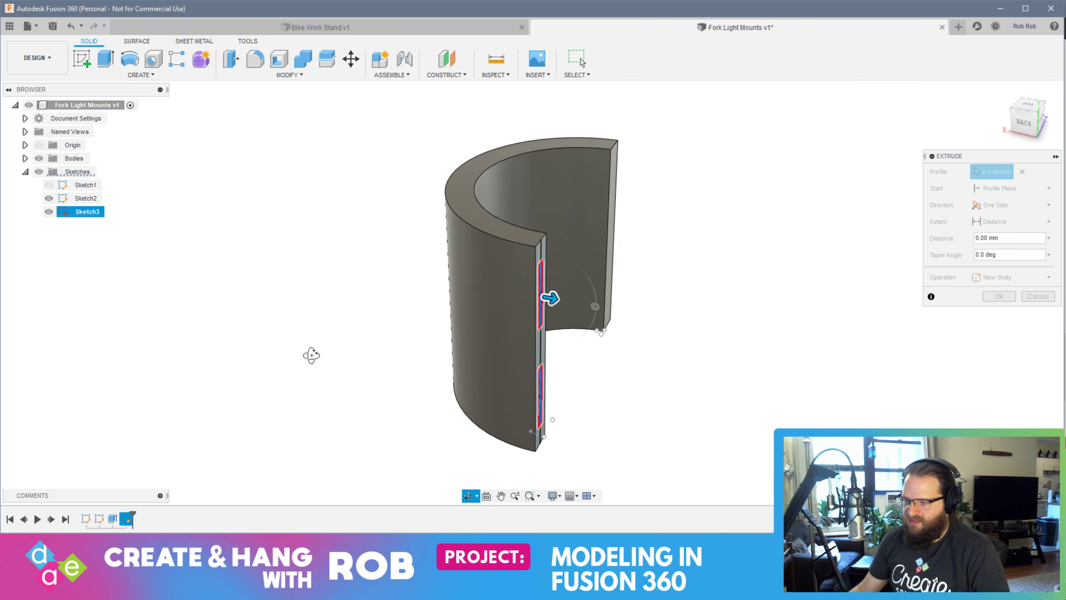
drag(660, 239, 390, 347)
key(Return)
mouse_move(921, 261)
shift+middle_down()
mouse_move(928, 255)
mouse_move(802, 260)
mouse_move(864, 248)
mouse_move(925, 255)
mouse_move(768, 255)
mouse_move(920, 252)
mouse_move(976, 234)
mouse_move(861, 286)
mouse_move(768, 270)
mouse_move(897, 241)
mouse_move(939, 249)
mouse_move(924, 252)
shift+middle_up()
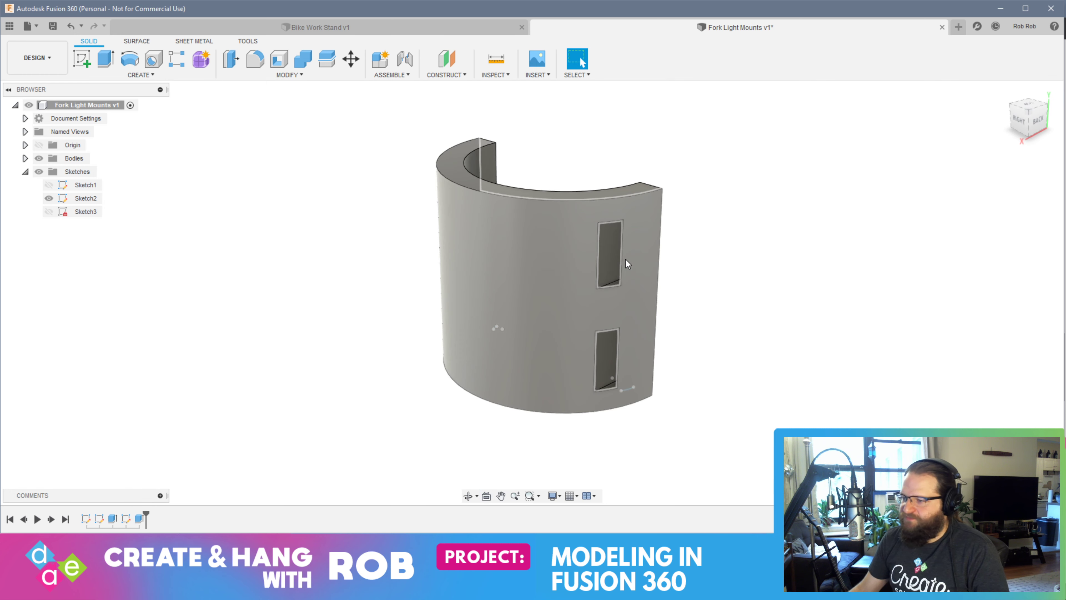
Start a new sketch on the clamp's opposite, uncut end face
mouse_move(731, 252)
shift+middle_down()
mouse_move(664, 255)
mouse_move(748, 245)
shift+middle_up()
shift+middle_drag(596, 370, 652, 337)
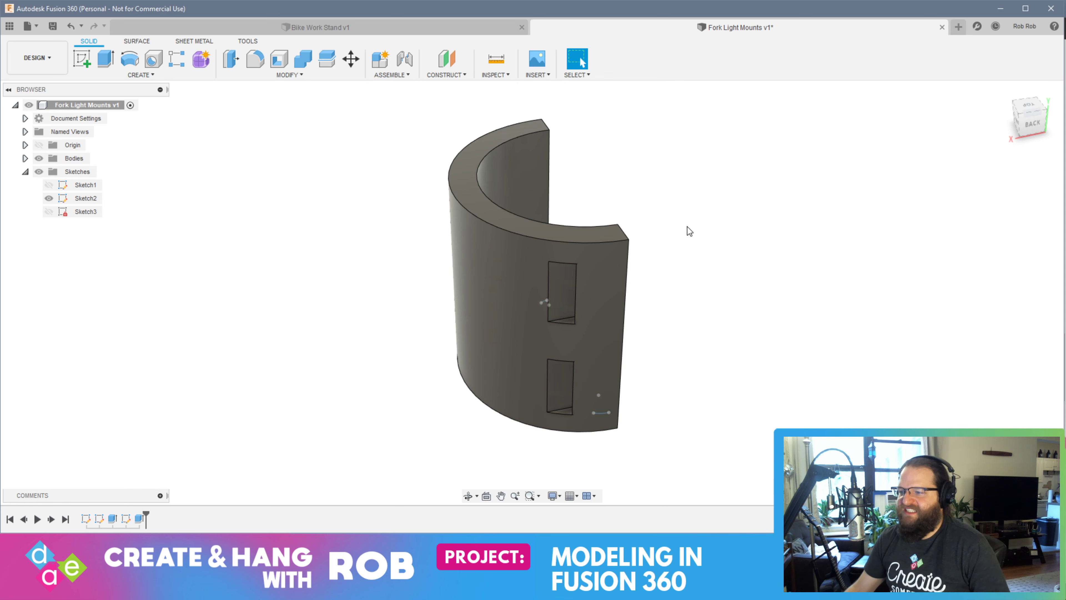
middle_drag(675, 230, 609, 257)
click(645, 277)
click(82, 59)
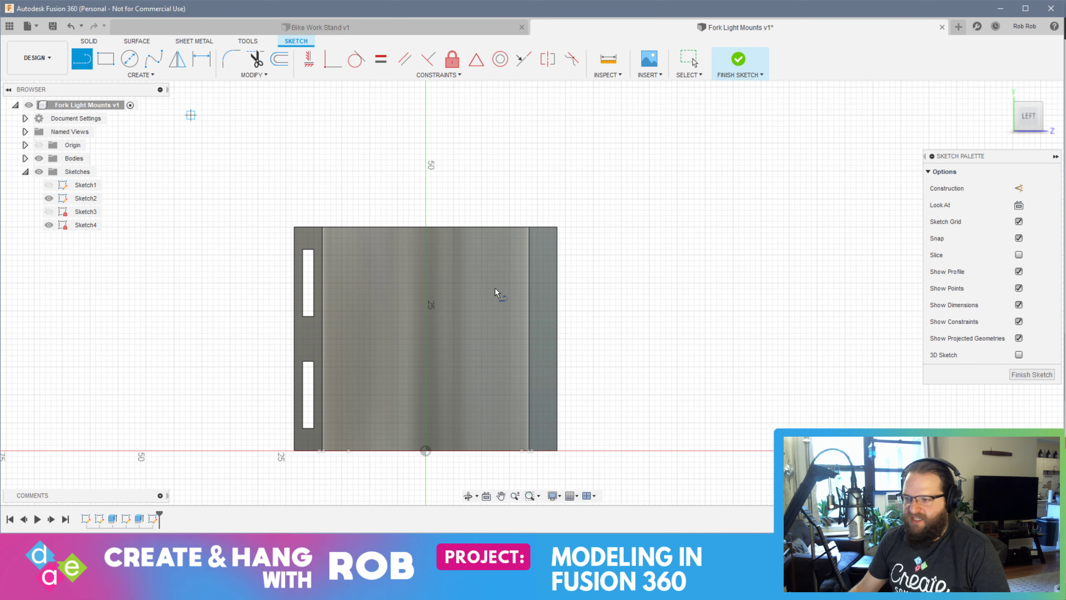
Draw a 4 mm vertical line down from the midpoint of the end face's top edge
scroll(564, 233, up, 3)
scroll(564, 234, up, 2)
click(528, 235)
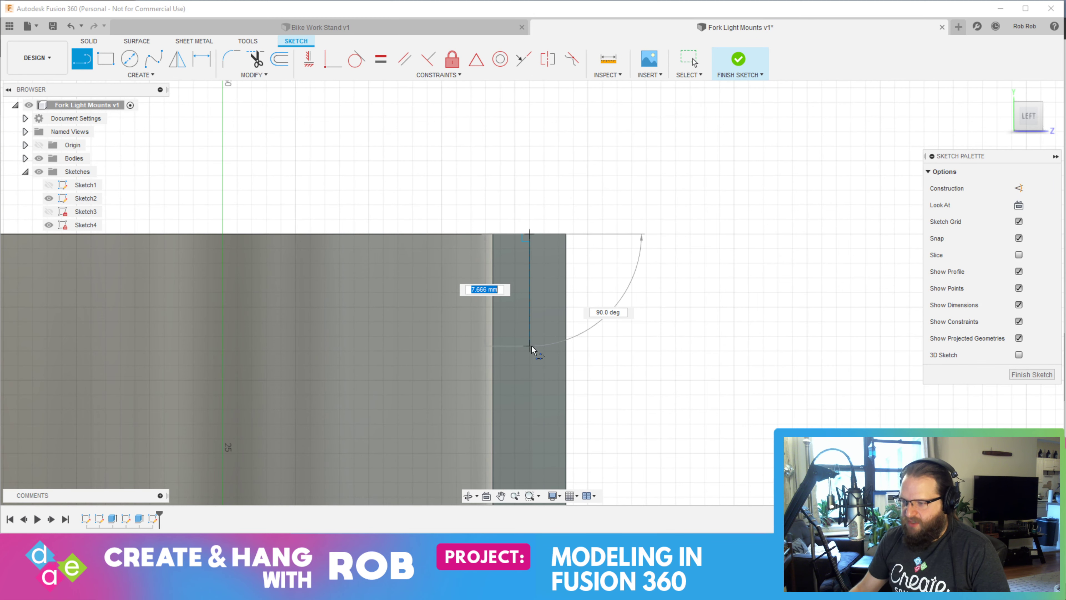
key(Return)
key(Escape)
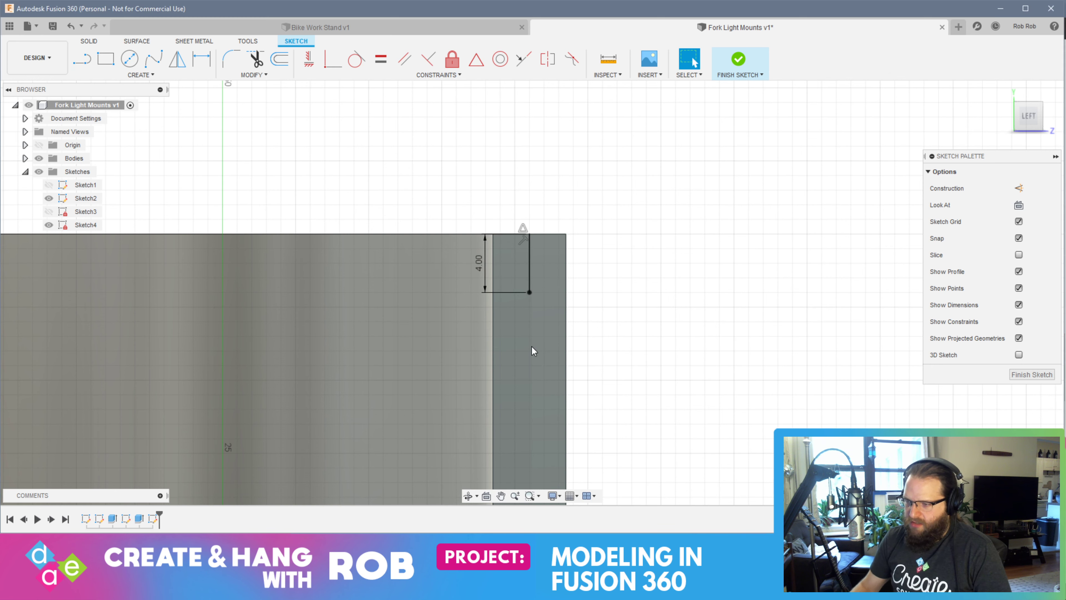
Draw a 12 mm vertical line down from the end of the 4 mm line
key(l)
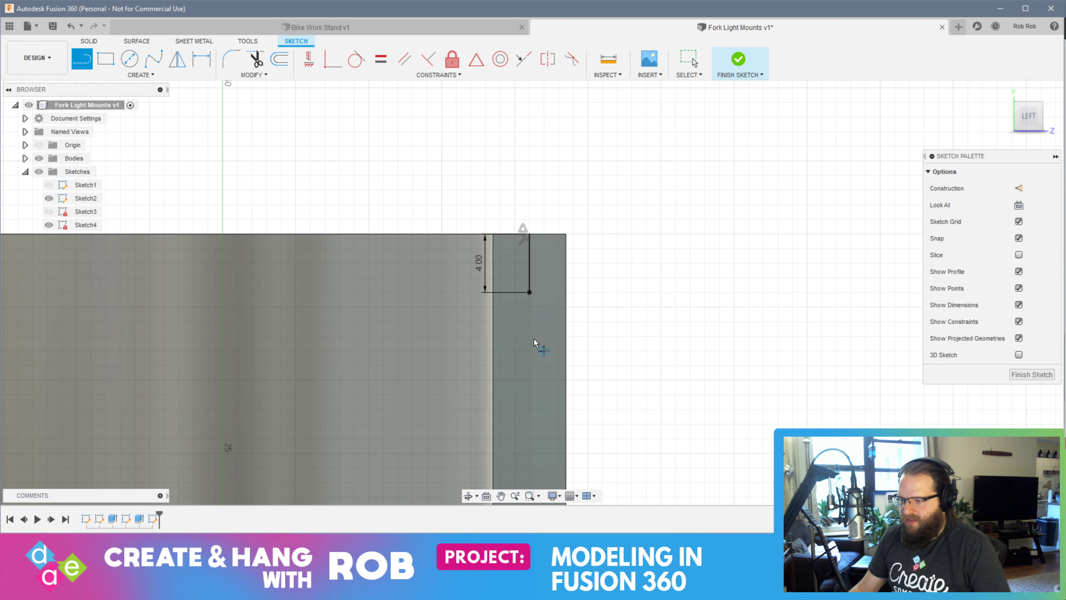
click(529, 294)
text(1)
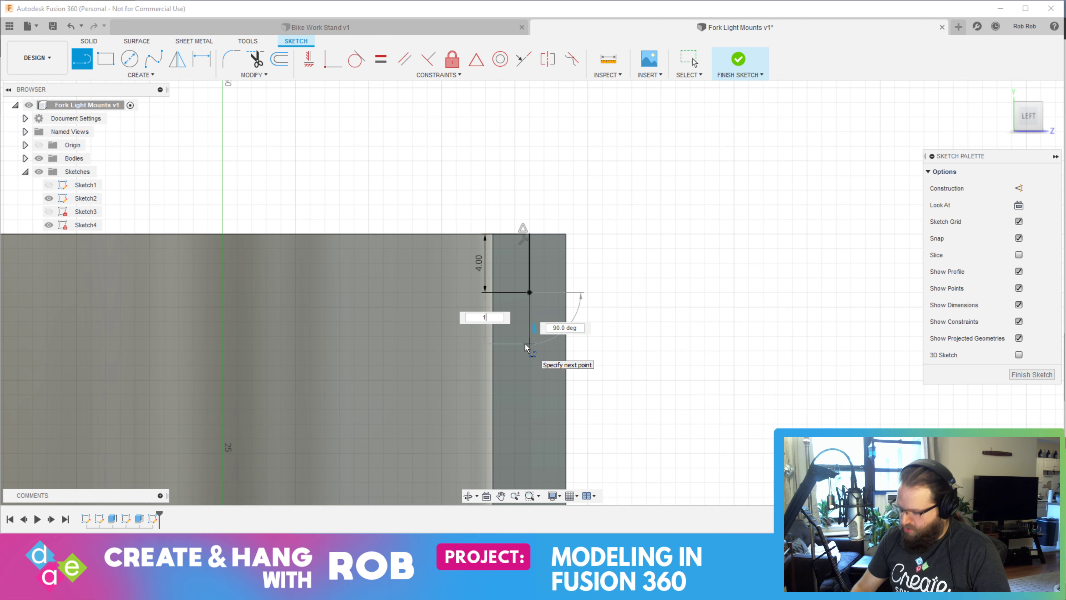
text(2)
key(Return)
key(Escape)
Draw an 8 mm vertical line down from the end of the 12 mm line
middle_drag(555, 409, 525, 98)
key(l)
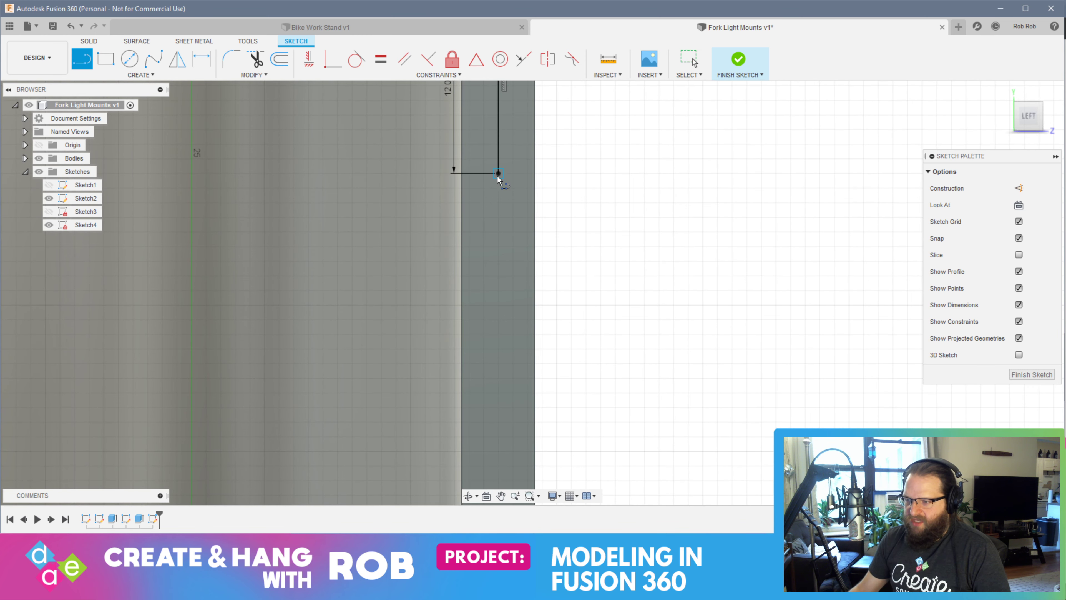
click(498, 173)
text(8)
key(Return)
key(Escape)
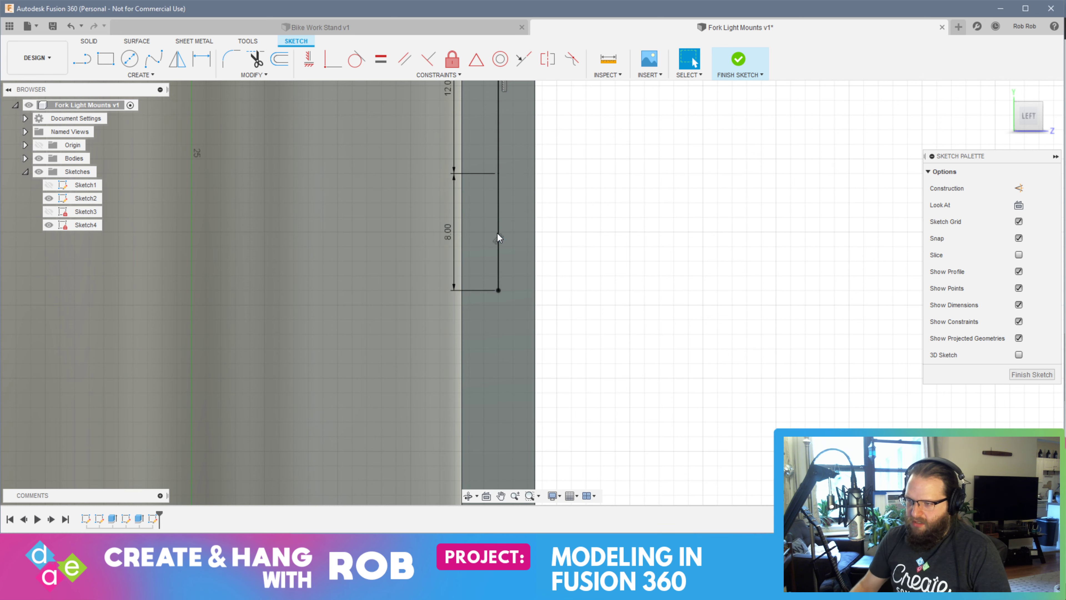
Draw a second 12 mm vertical line down from the end of the 8 mm line
key(l)
click(498, 290)
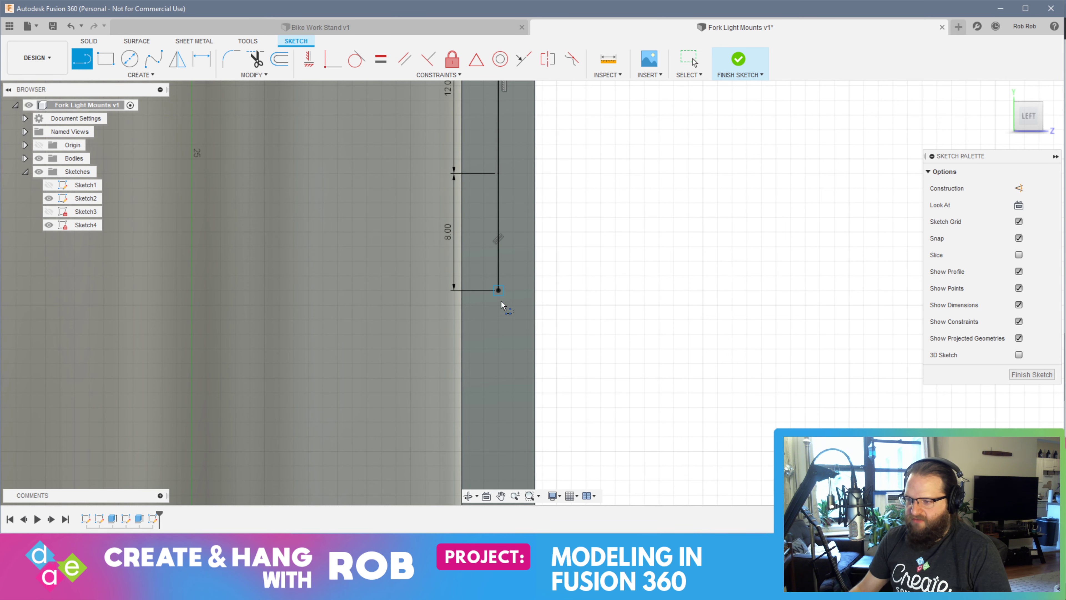
text(12)
key(Return)
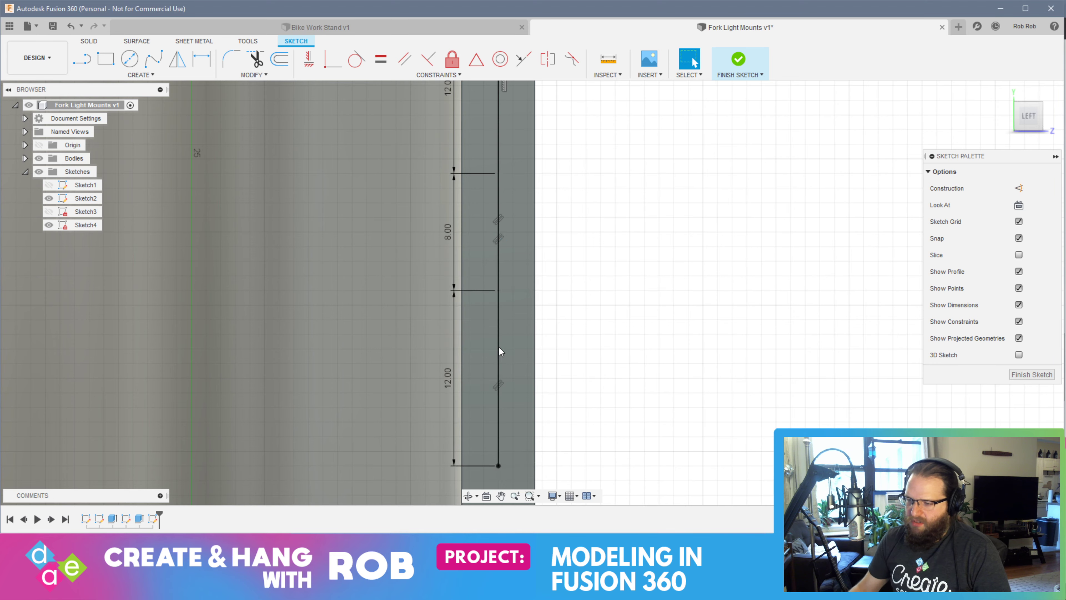
Close the line chain with a vertical line from the lower 12 mm line's end to the face's bottom edge
middle_drag(499, 347, 478, 135)
key(l)
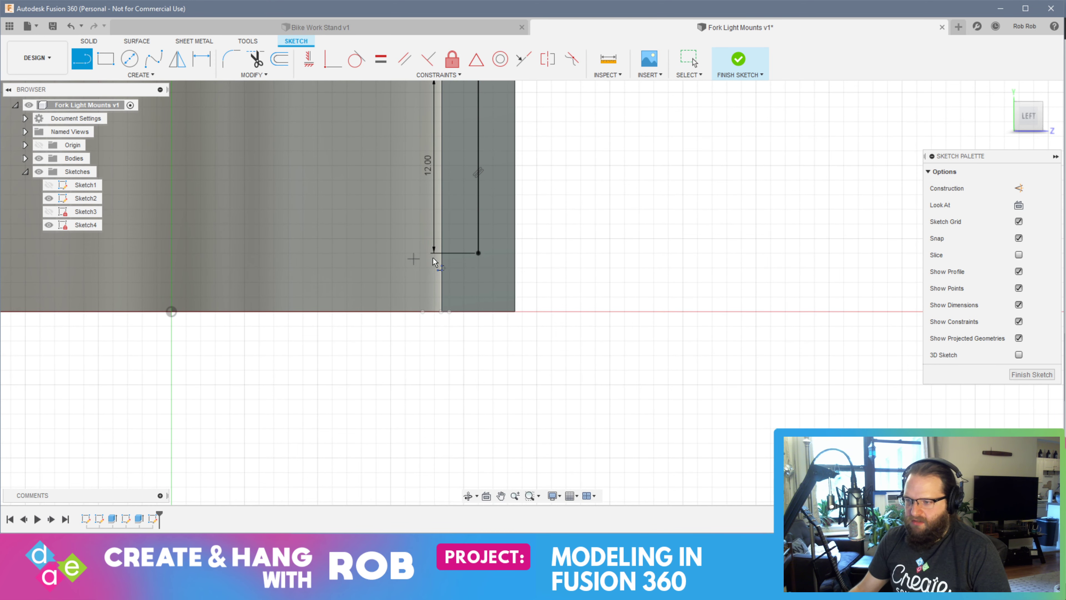
click(478, 253)
double_click(478, 312)
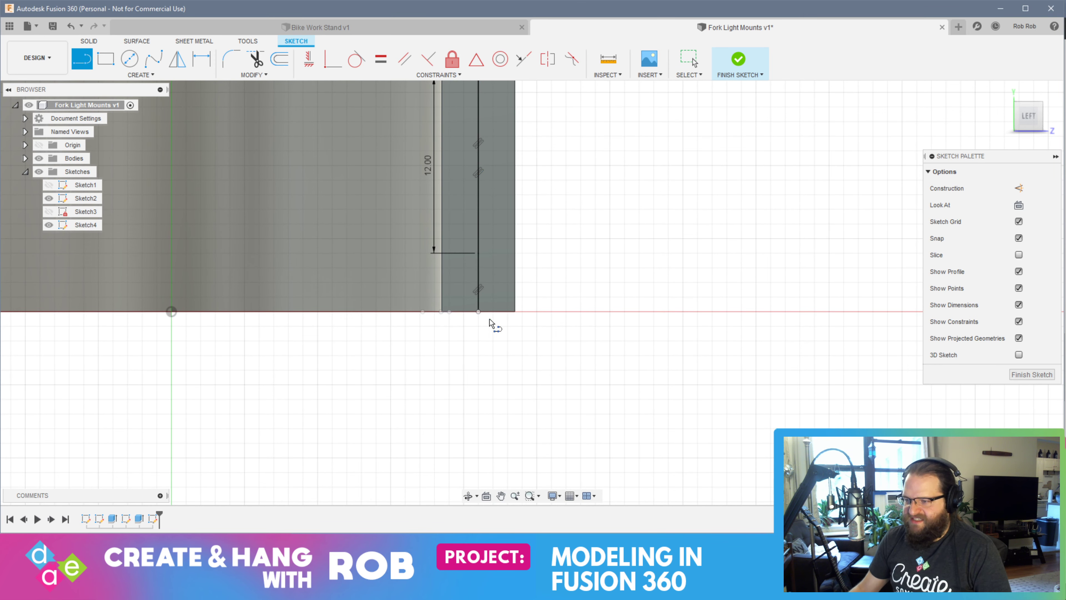
Draw a Center Rectangle 12 mm high and 2 mm wide, centred on the midpoint of the lower 12 mm line
scroll(619, 172, down, 3)
middle_drag(618, 172, 602, 231)
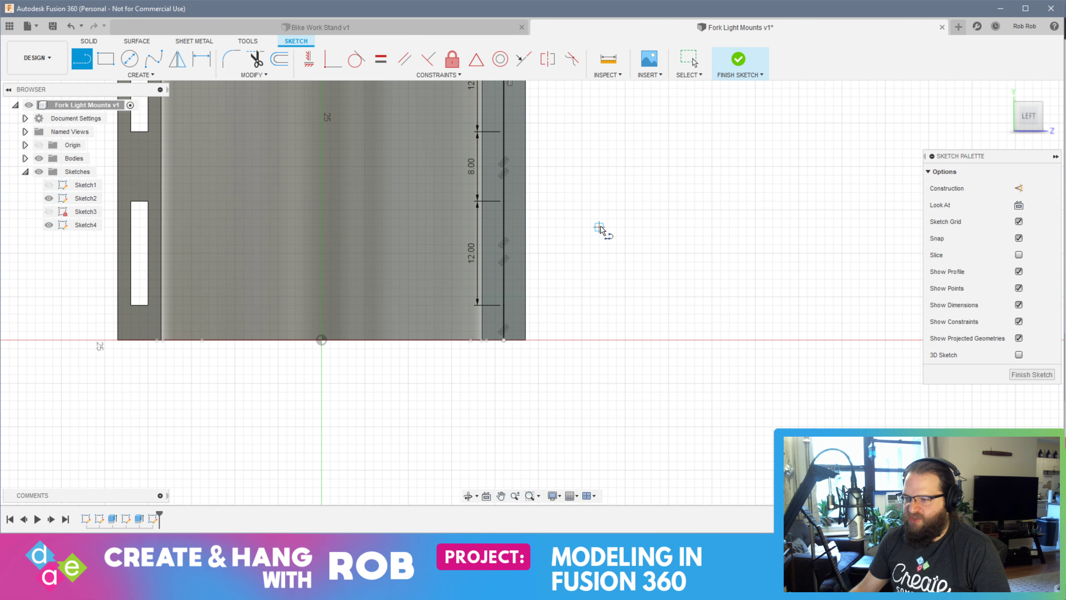
click(141, 75)
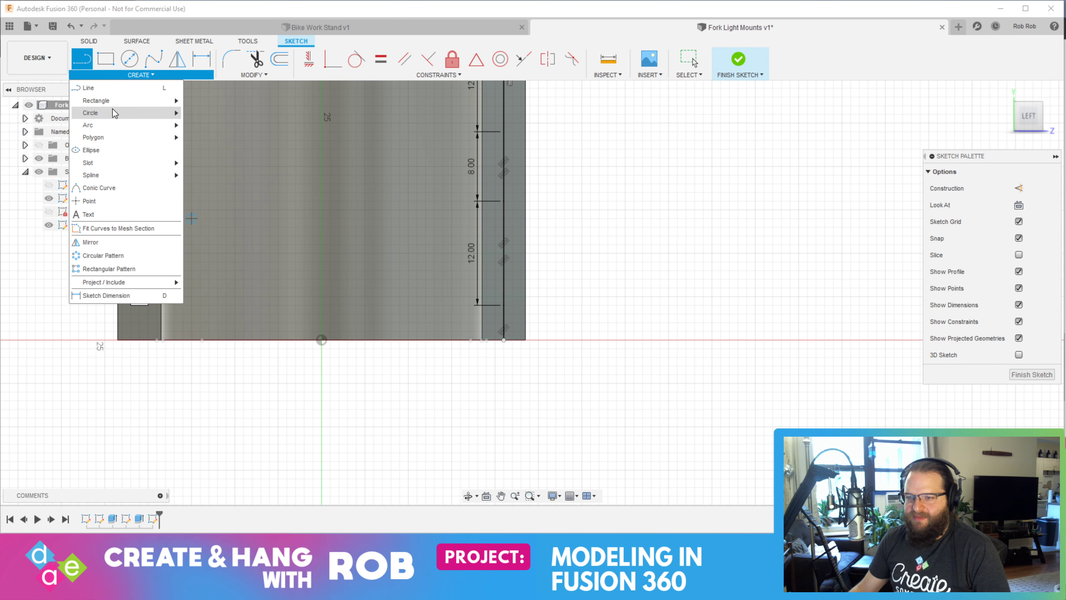
mouse_move(114, 105)
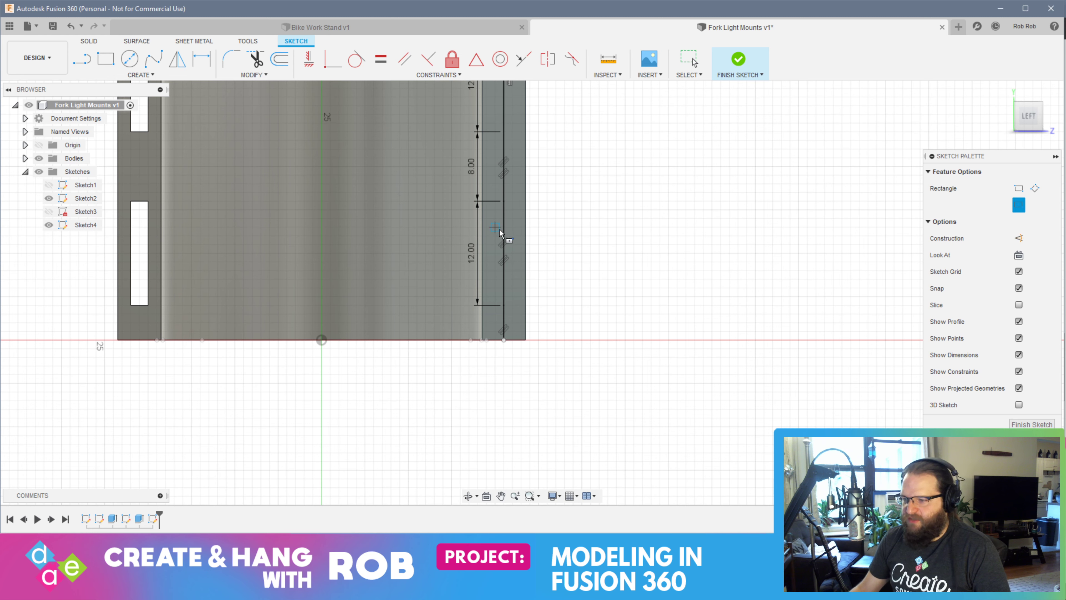
click(524, 252)
text(10)
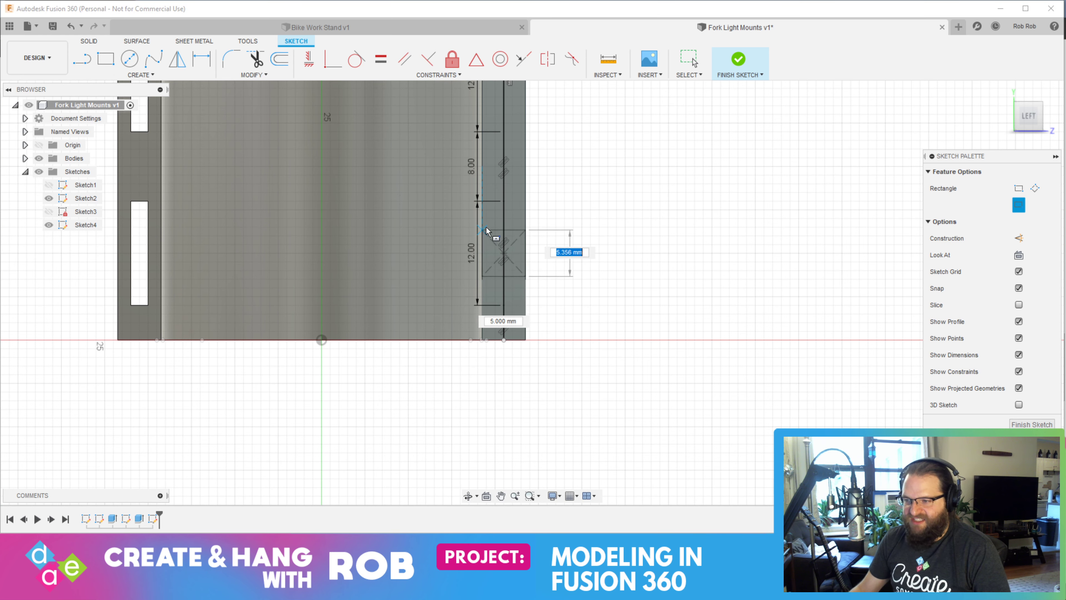
key(Tab)
text(2)
key(Tab)
text(12)
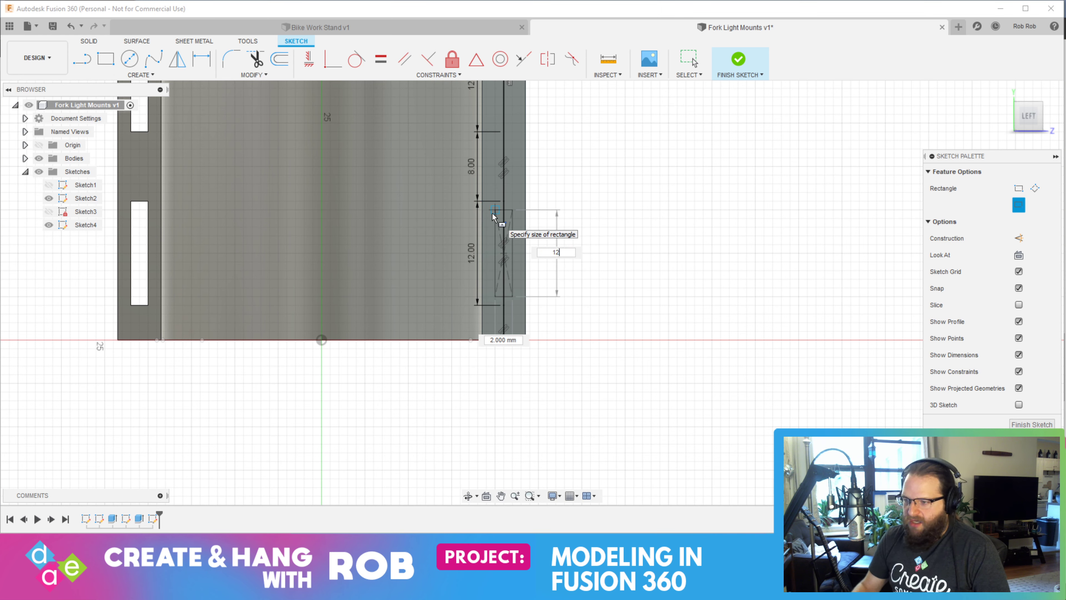
key(Tab)
key(Tab)
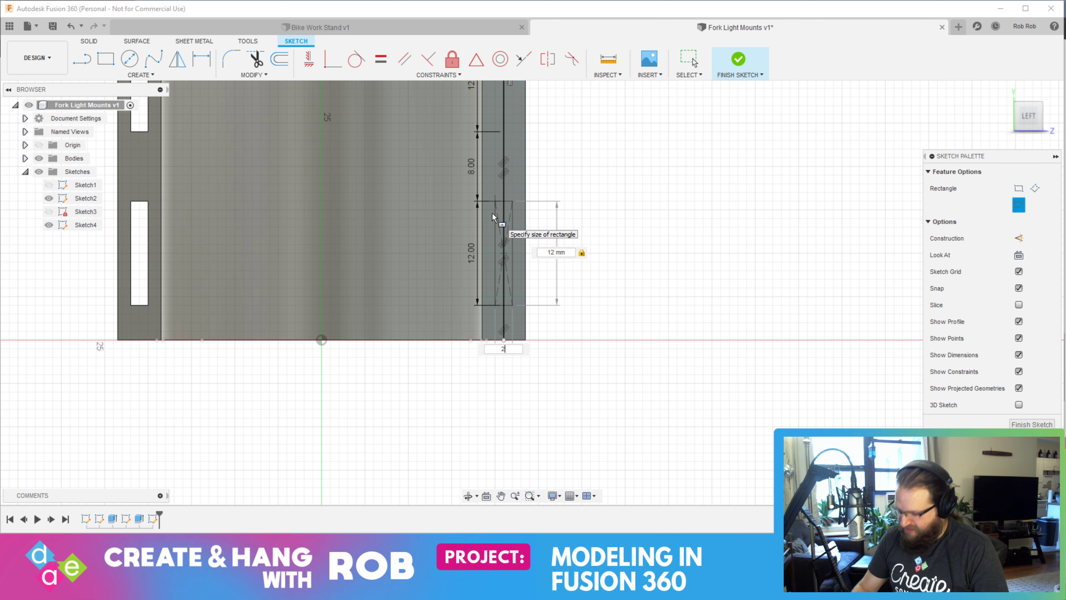
key(Return)
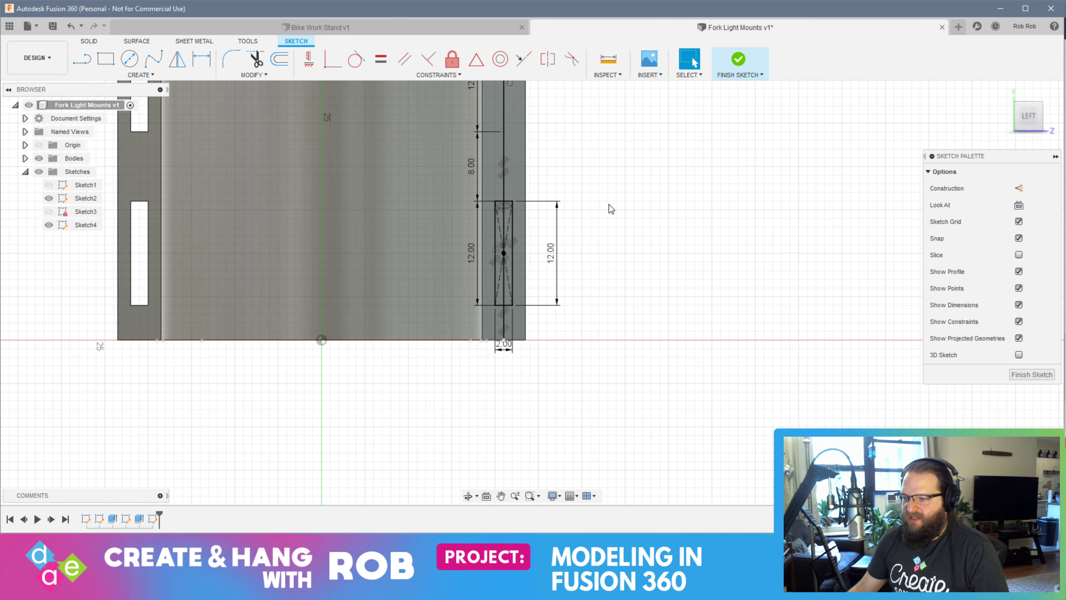
Draw a Center Rectangle 12 mm high and 2 mm wide, centred on the upper 12 mm line's midpoint, and finish the sketch
middle_drag(609, 204, 561, 297)
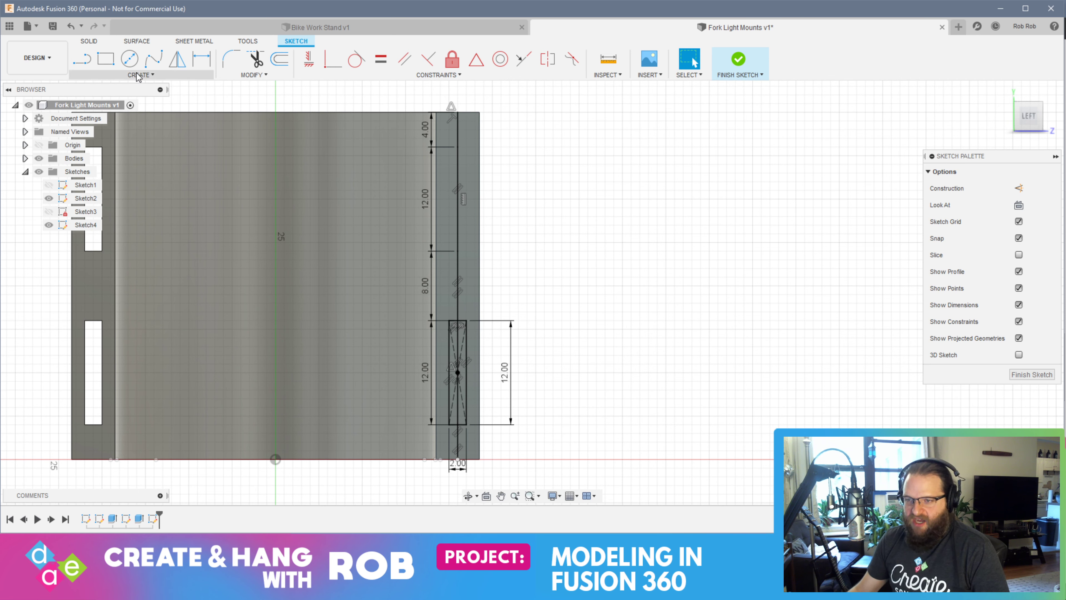
click(137, 76)
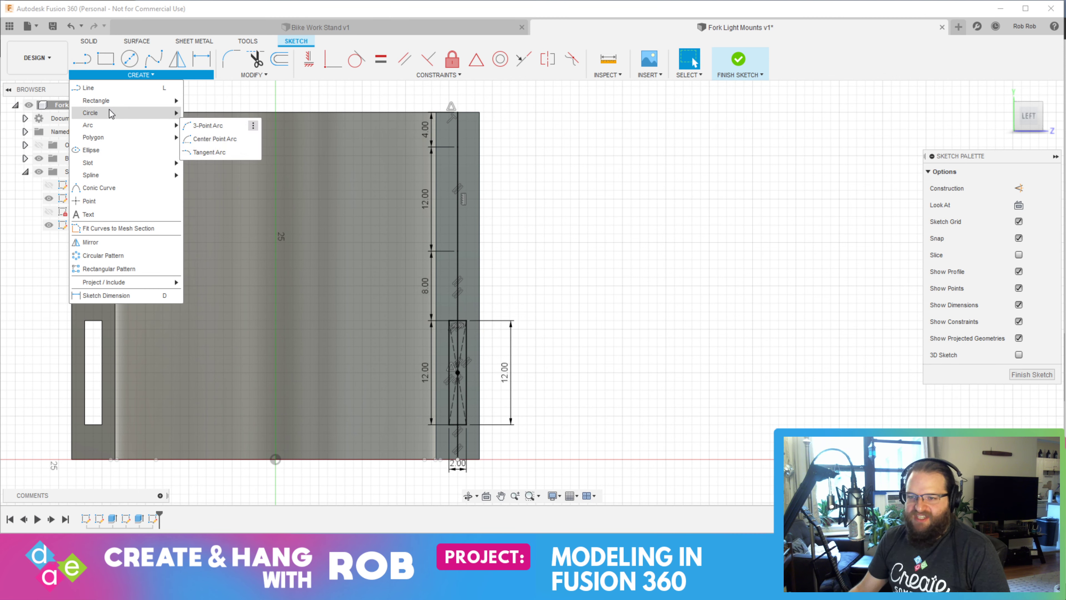
mouse_move(110, 98)
click(223, 130)
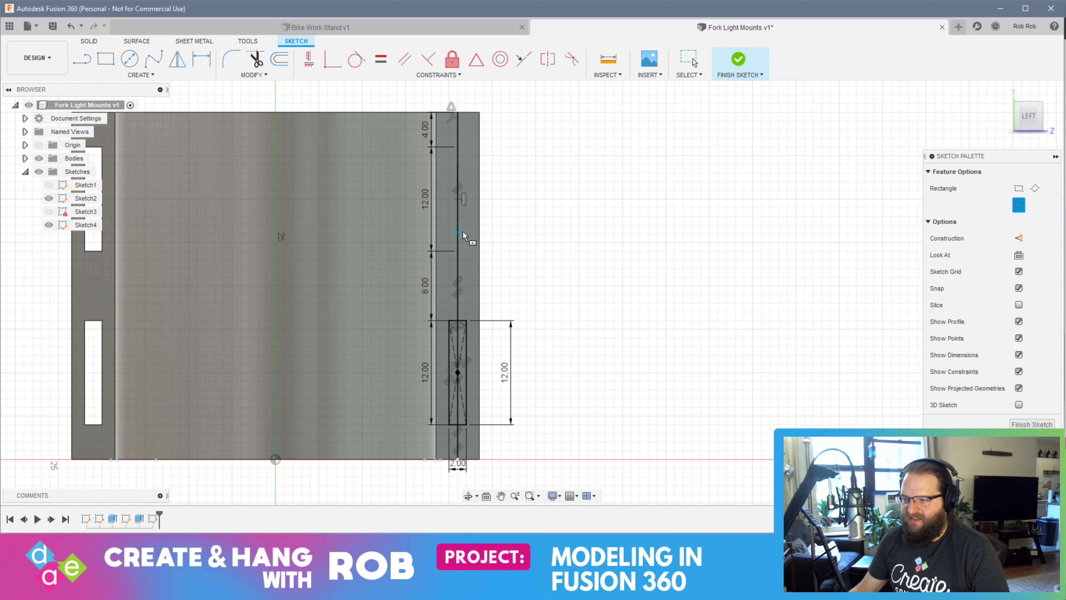
click(457, 198)
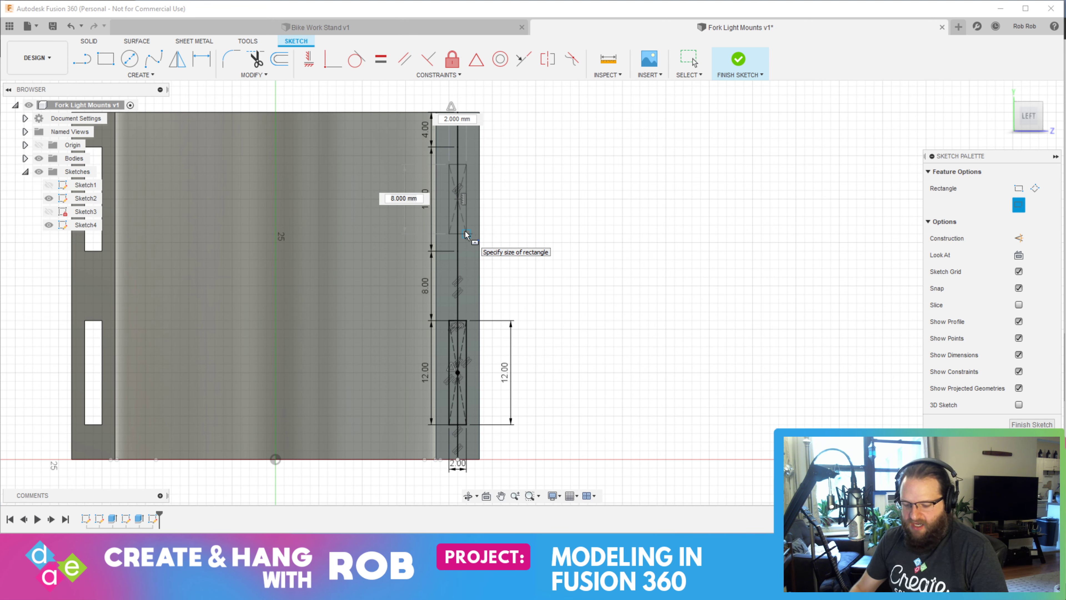
text(12)
key(Tab)
text(2)
key(Return)
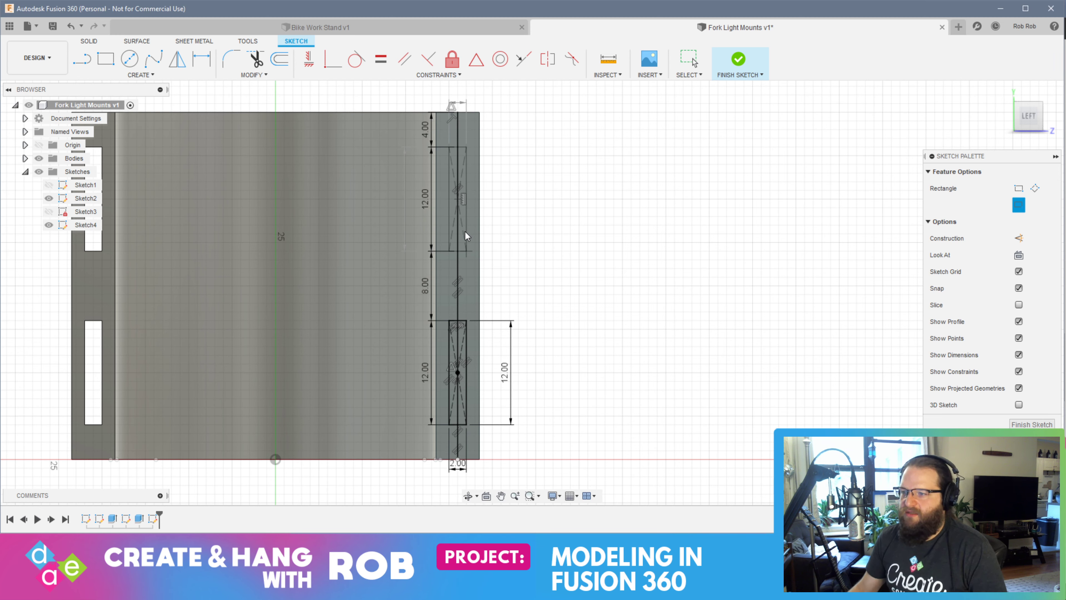
click(1033, 375)
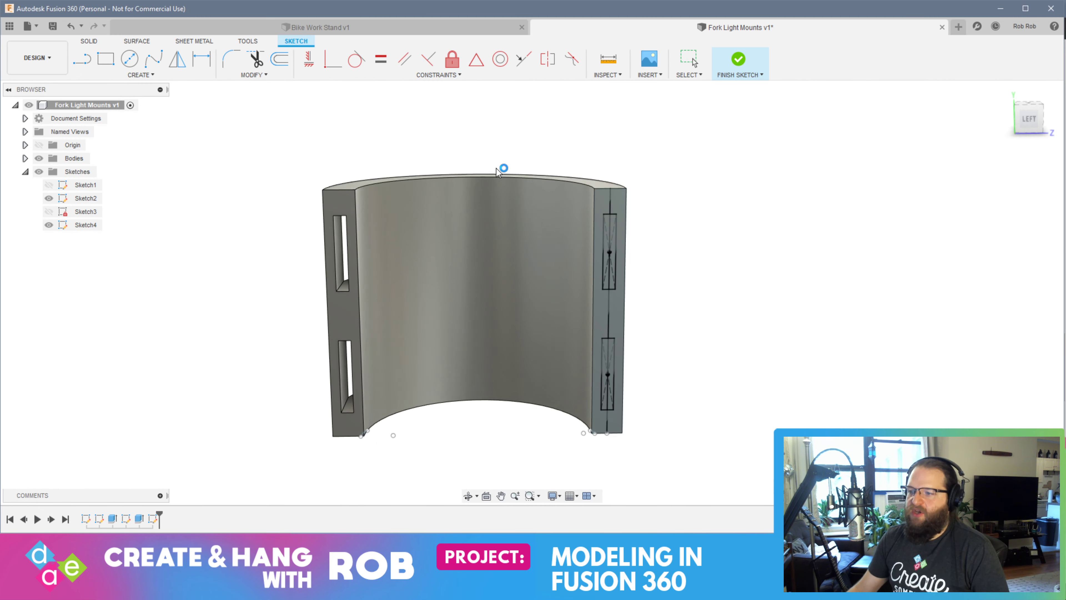
Extrude-cut both 12 × 2 mm slot rectangles on the newly sketched end face through the half-ring's curved outer wall
scroll(655, 284, up, 5)
click(590, 240)
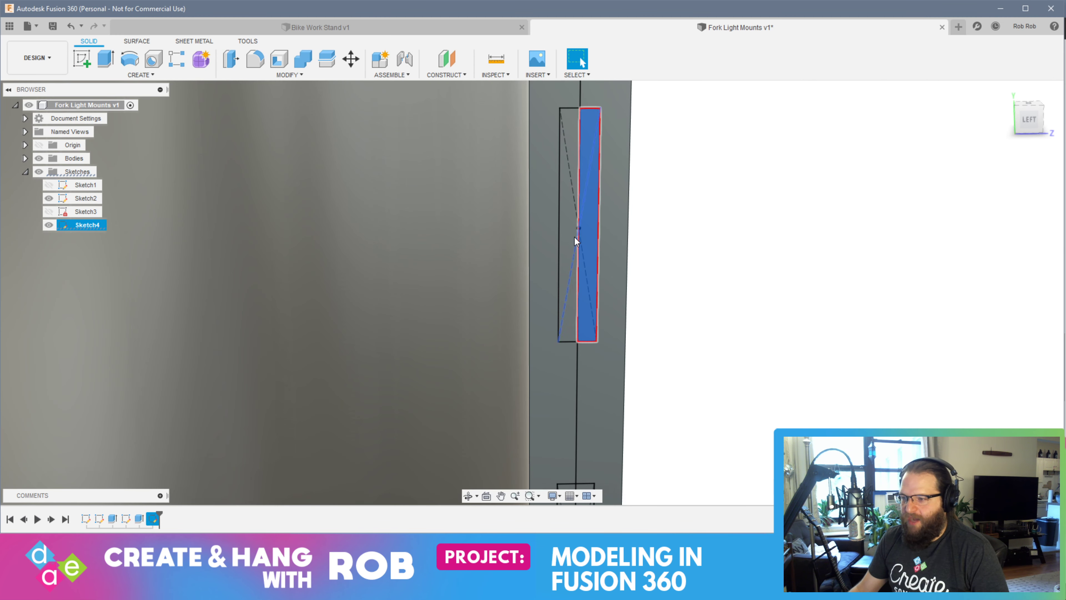
ctrl+click(574, 237)
mouse_move(638, 358)
middle_down()
mouse_move(632, 263)
mouse_move(593, 302)
middle_up()
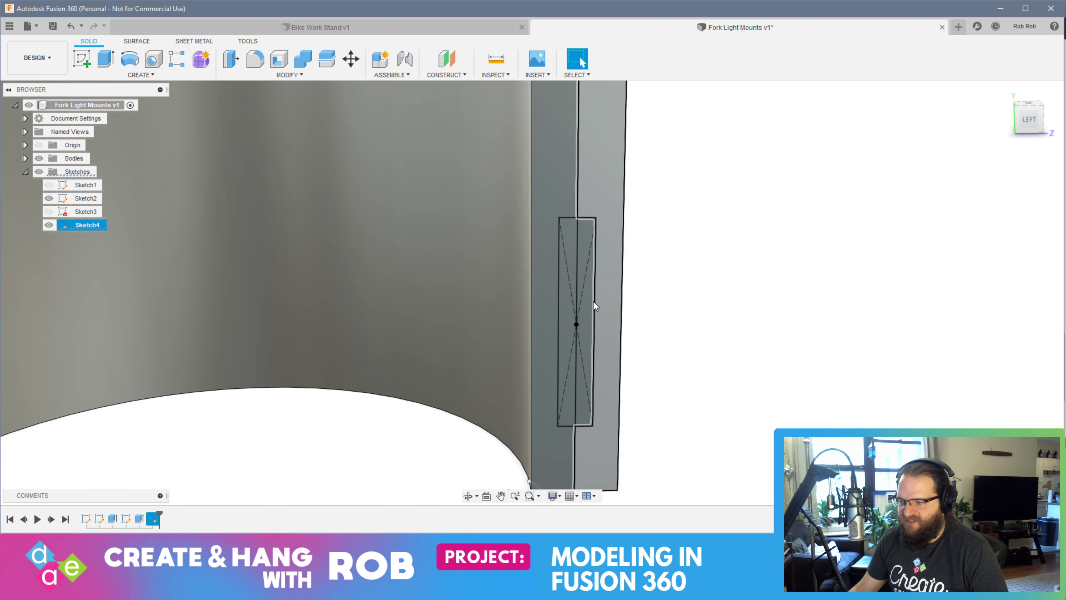
click(588, 315)
ctrl+click(568, 313)
key(e)
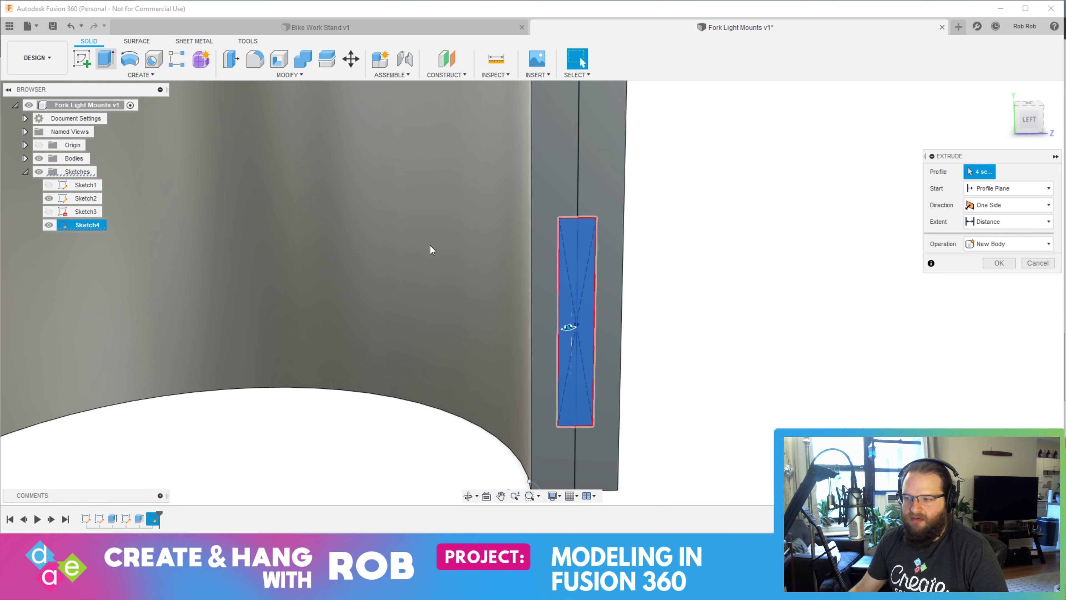
shift+middle_drag(539, 268, 494, 275)
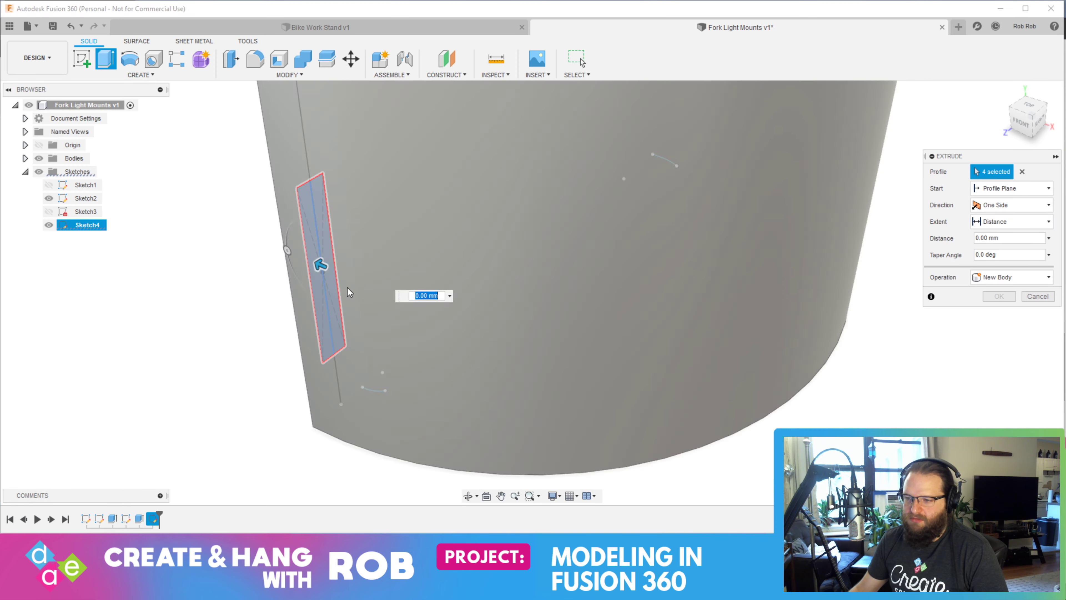
drag(322, 267, 887, 503)
key(Return)
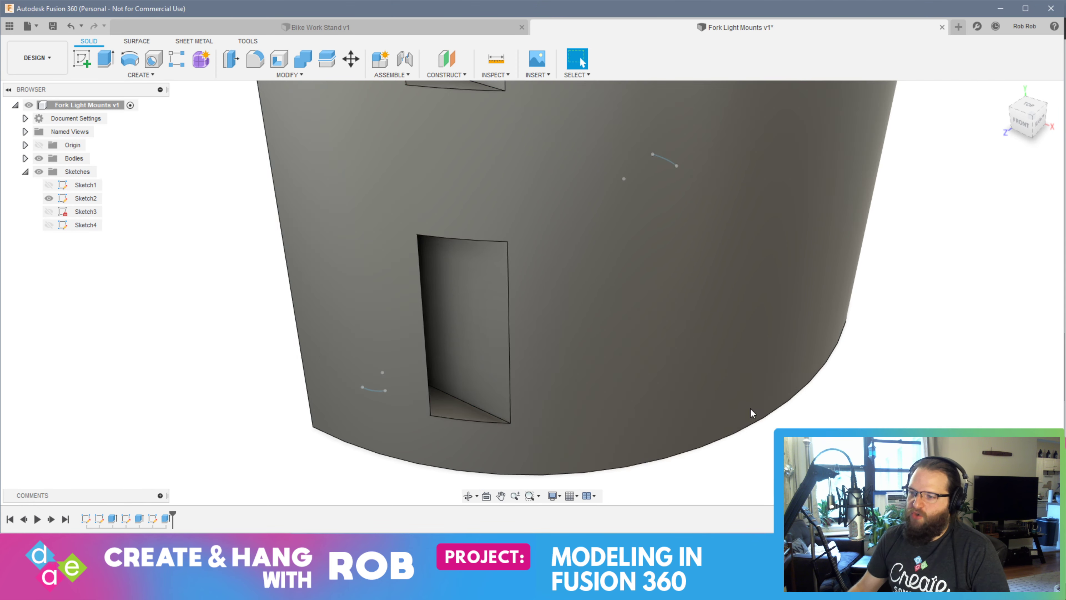
scroll(735, 385, down, 5)
shift+middle_drag(675, 358, 714, 355)
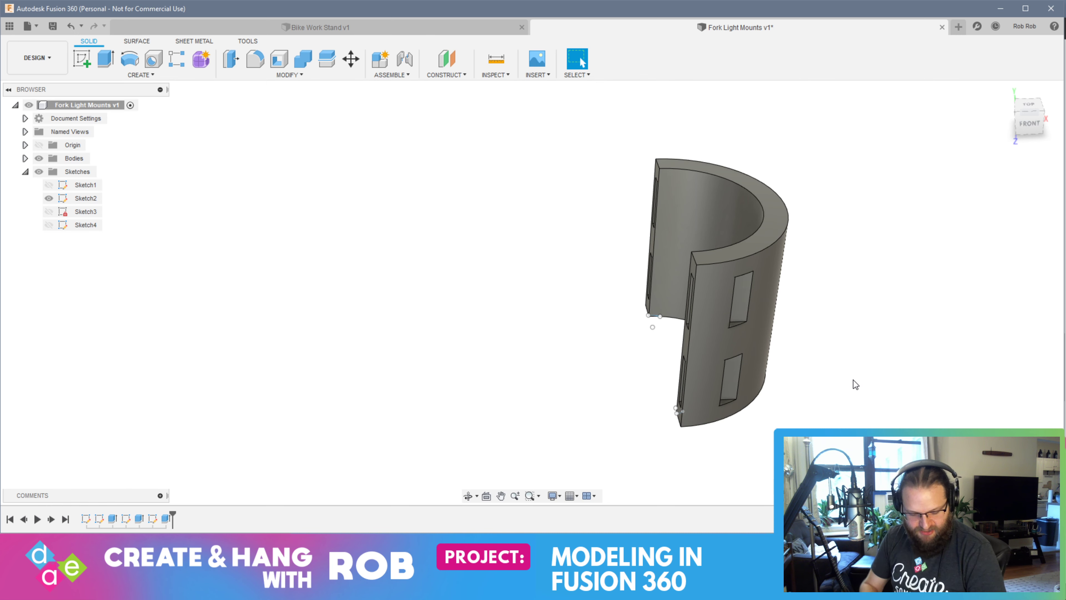
key(alt+Tab)
key(alt+Tab)
key(alt+Tab)
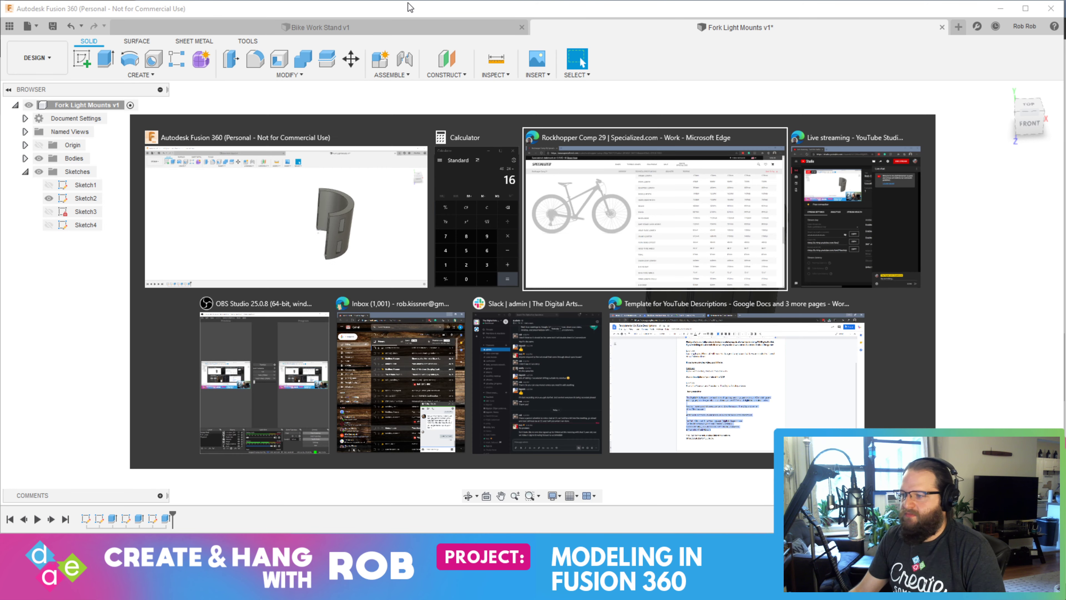
key(alt+Tab)
key(Escape)
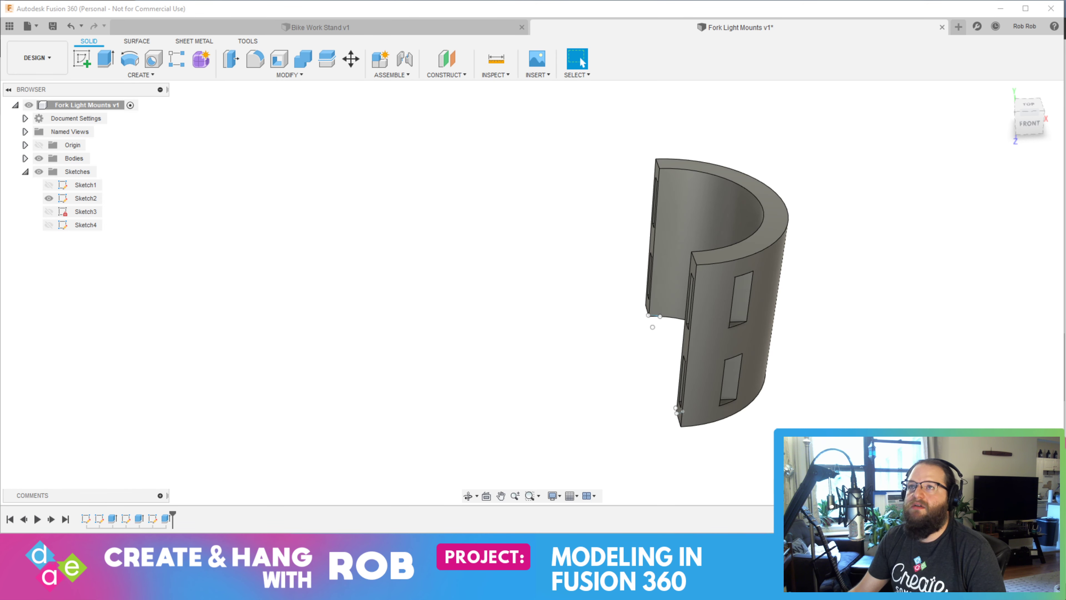
key(alt+Tab)
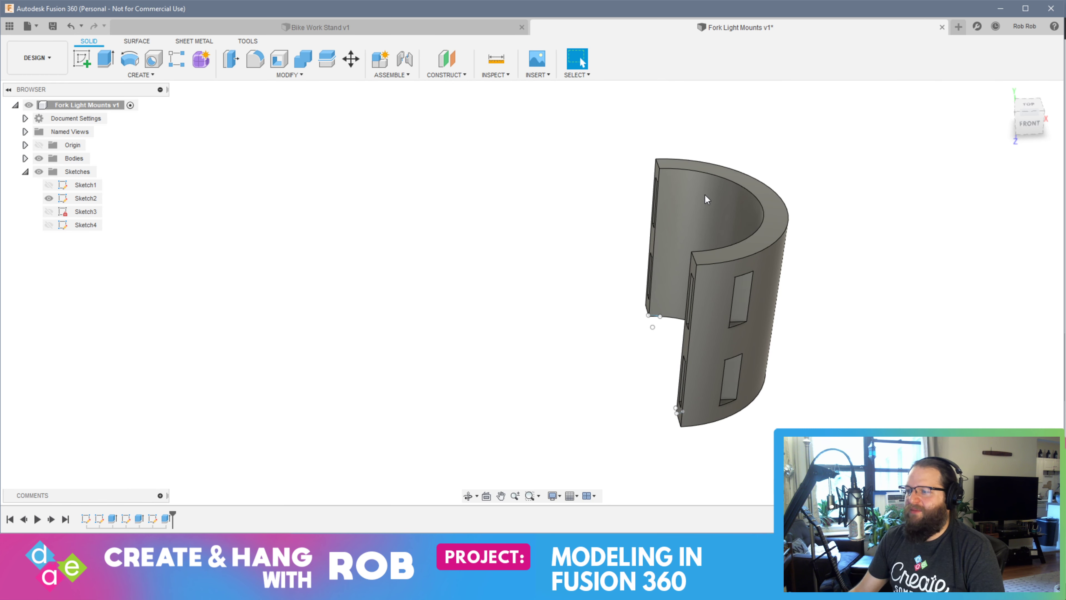
Create an offset construction plane at a distance of -23.5 mm from the half-ring's end face
shift+middle_drag(834, 345, 705, 336)
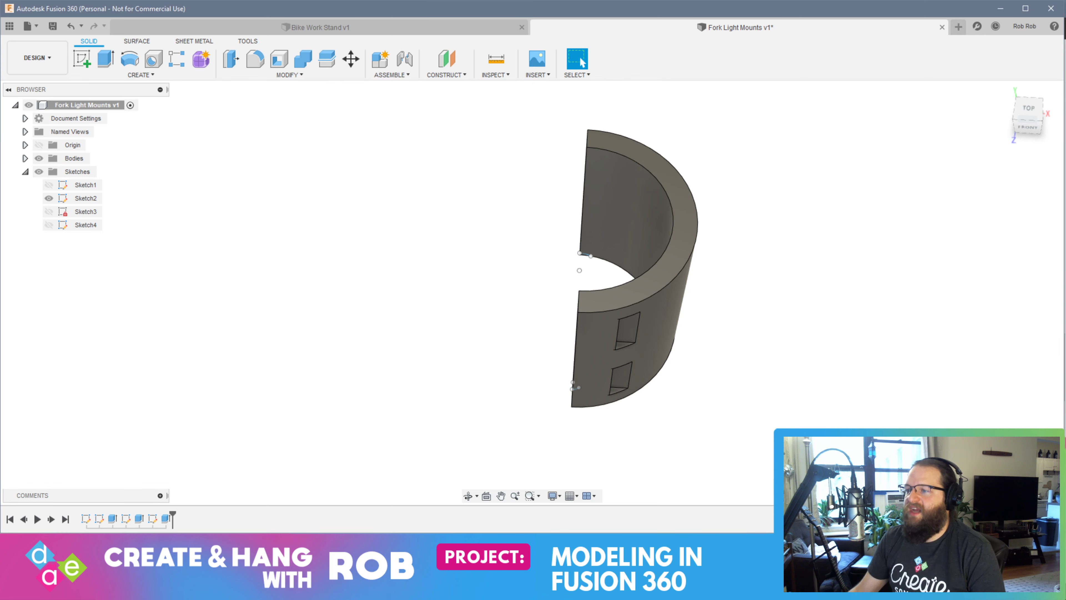
shift+middle_drag(514, 224, 606, 180)
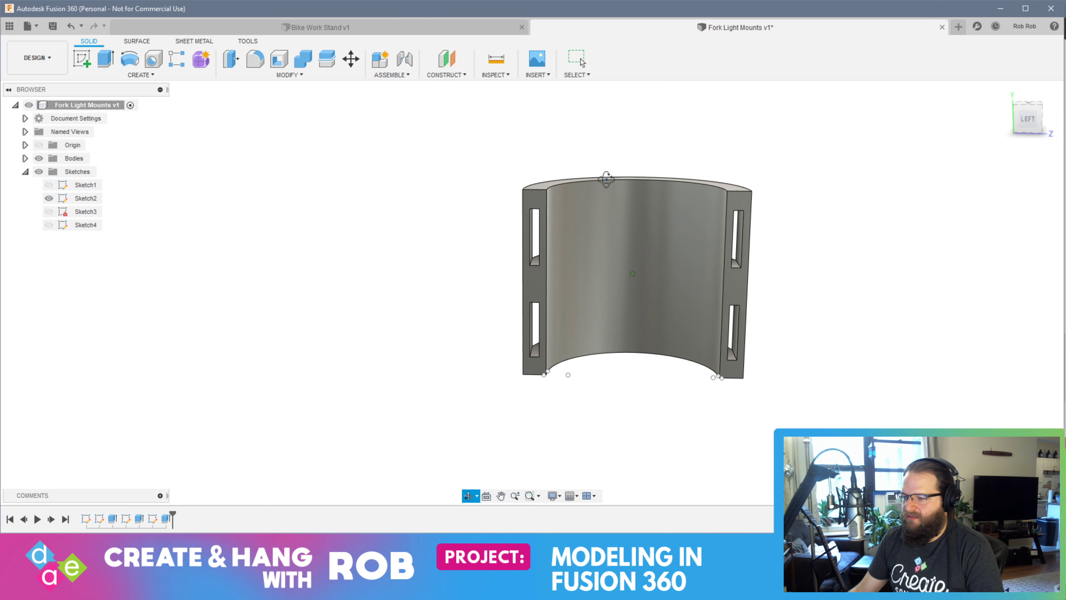
click(535, 292)
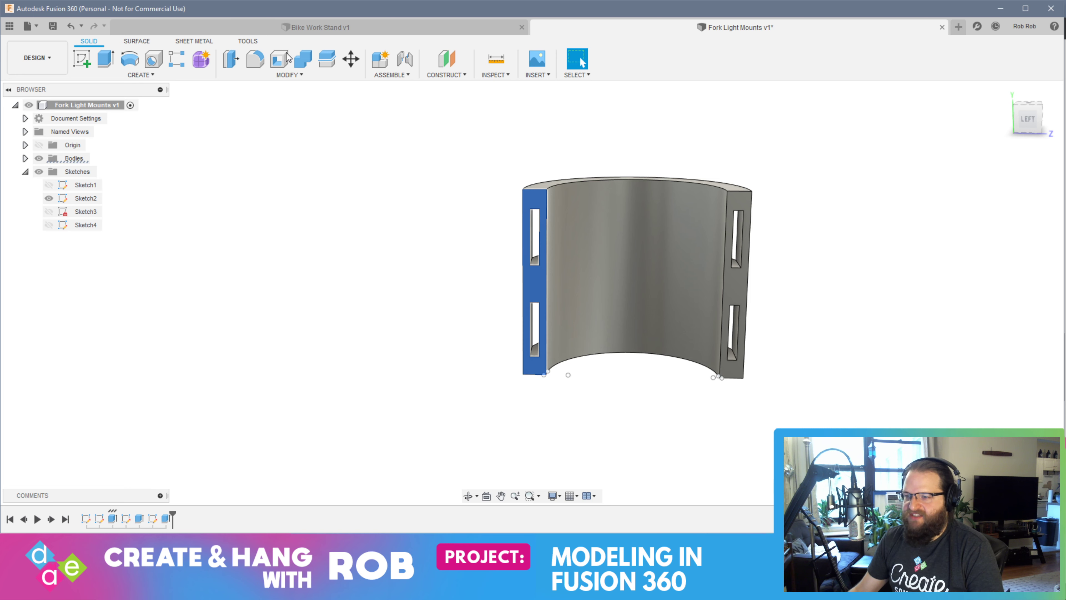
click(444, 76)
click(446, 84)
shift+middle_drag(814, 306, 654, 291)
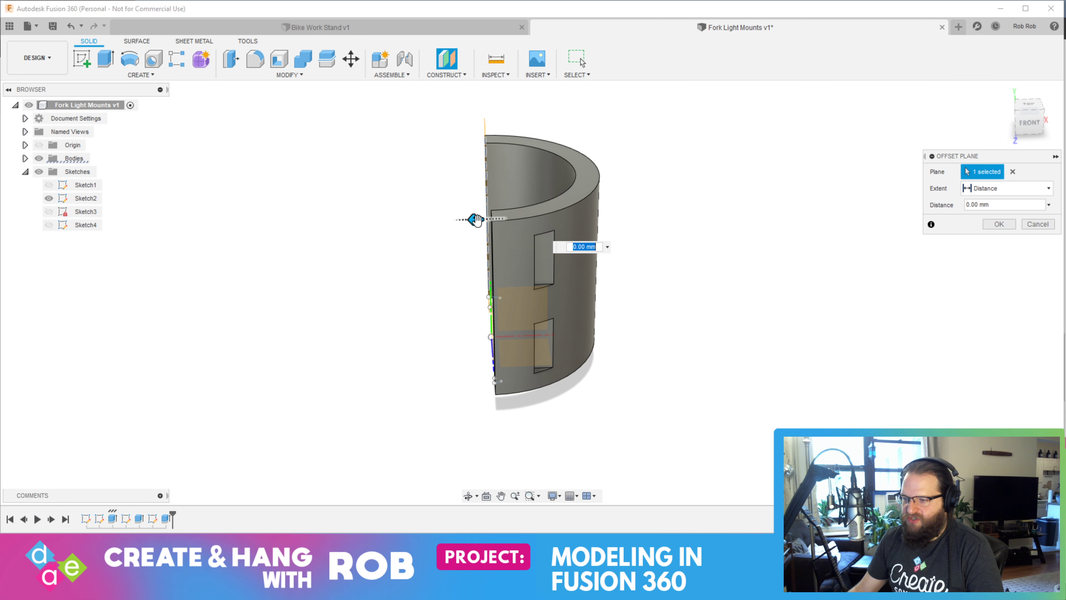
drag(476, 220, 585, 232)
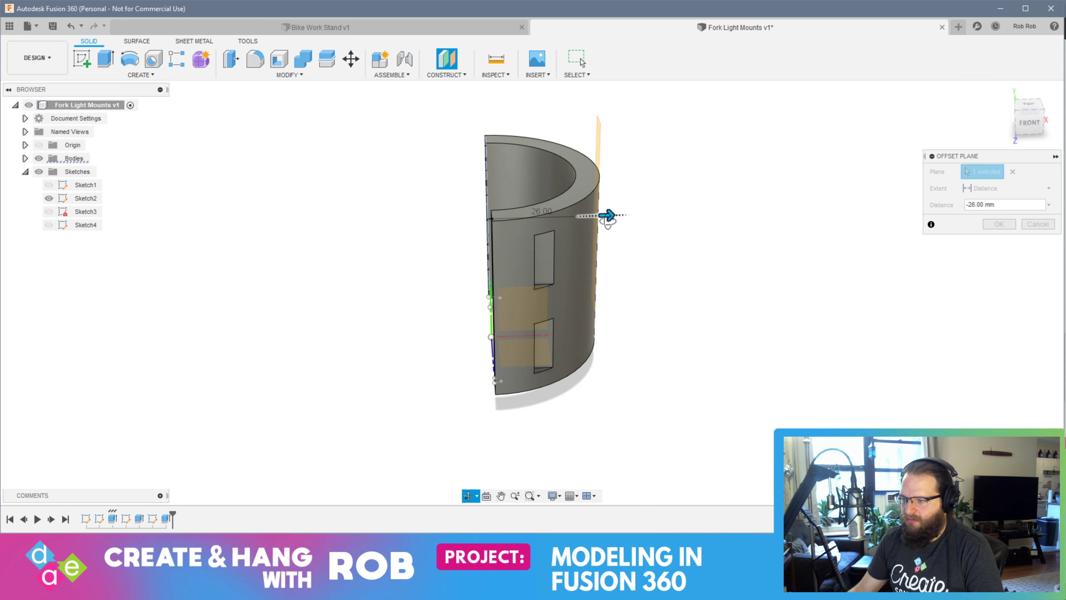
shift+middle_drag(584, 232, 596, 276)
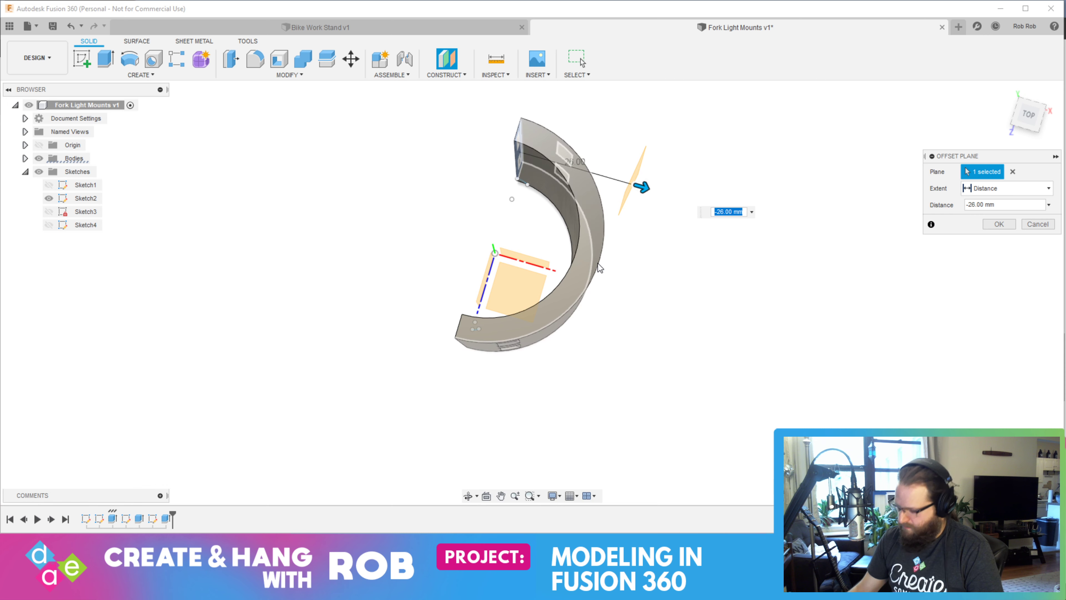
key(BackSpace)
key(Return)
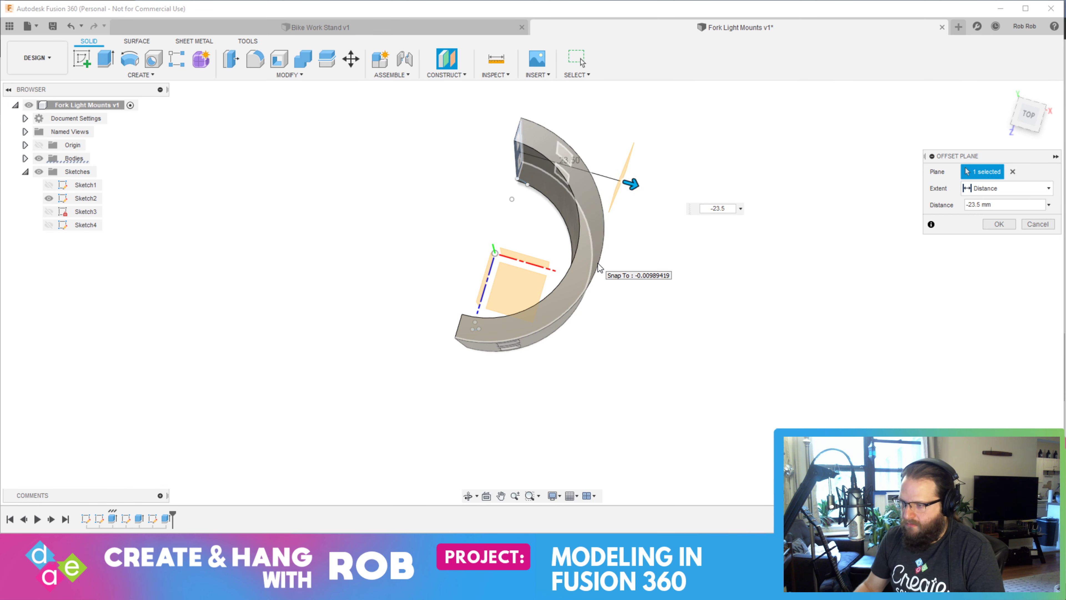
Create a sketch on the offset plane and finish it without drawing anything
shift+middle_drag(658, 265, 642, 236)
click(643, 252)
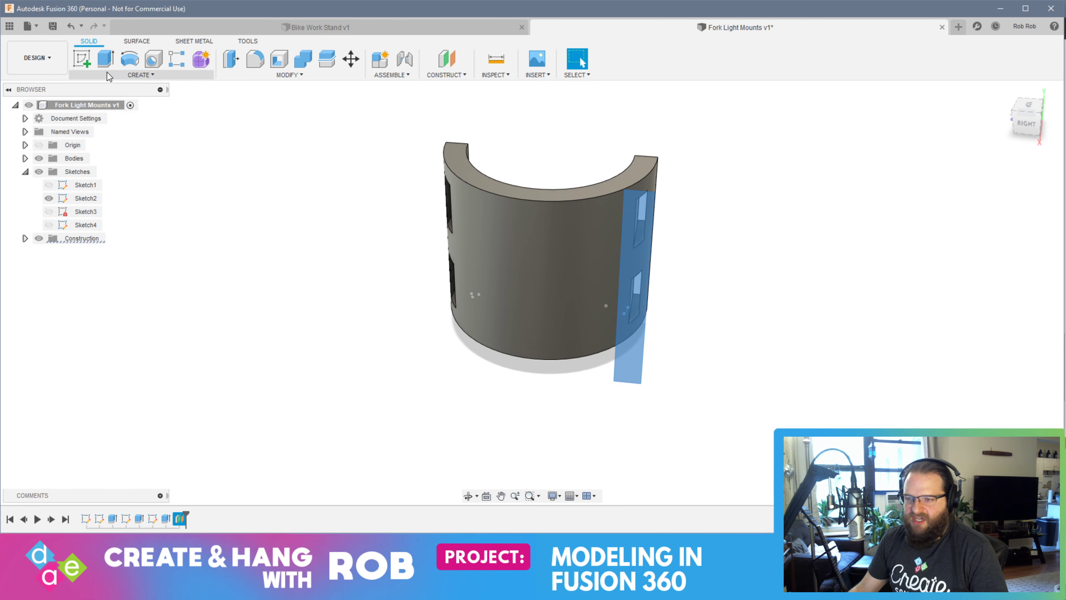
click(82, 59)
mouse_move(485, 295)
shift+middle_down()
mouse_move(440, 331)
mouse_move(485, 328)
mouse_move(431, 331)
mouse_move(412, 372)
mouse_move(407, 353)
mouse_move(491, 355)
mouse_move(506, 316)
mouse_move(664, 286)
mouse_move(671, 295)
mouse_move(666, 286)
shift+middle_up()
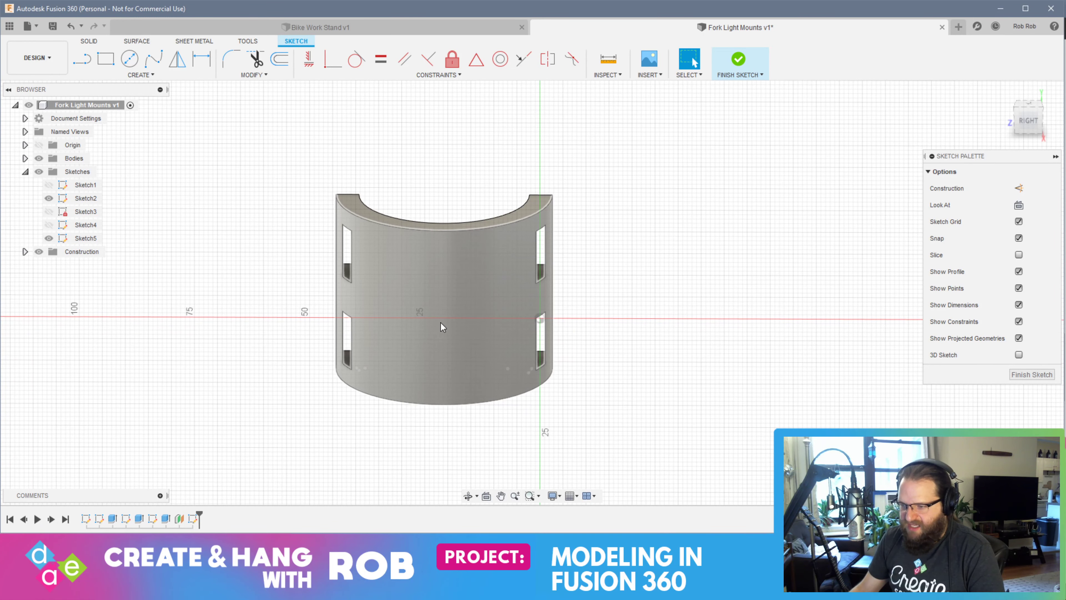
scroll(431, 317, up, 3)
scroll(432, 316, down, 3)
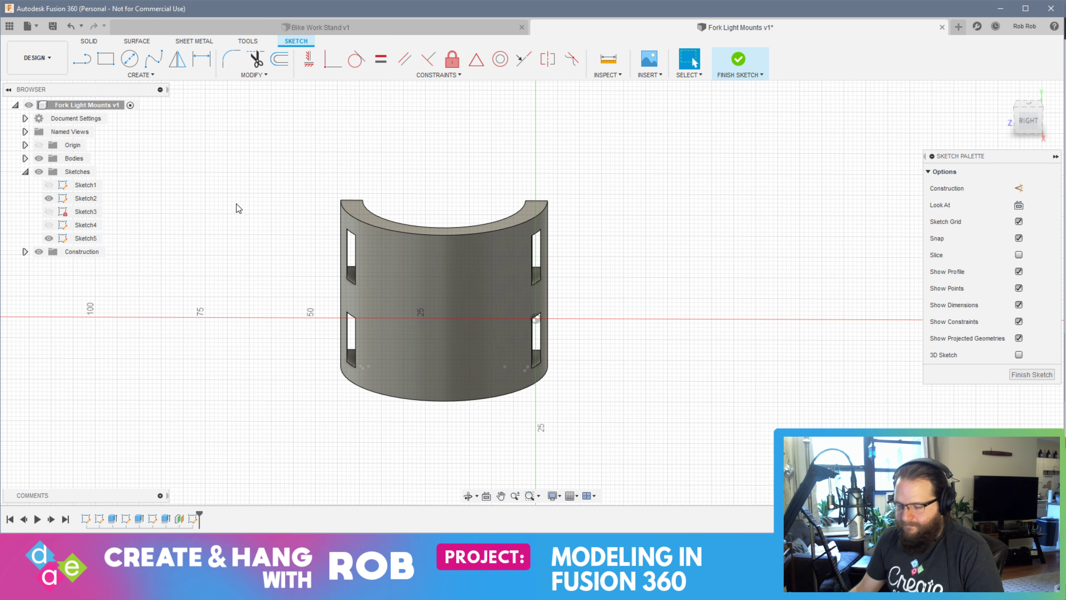
click(1031, 374)
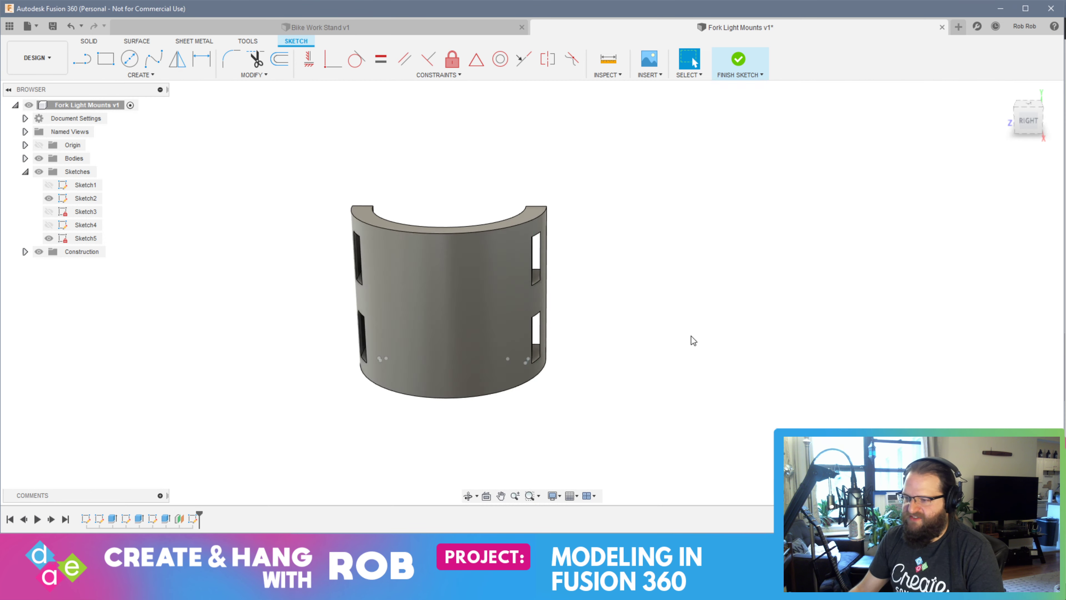
Start a new sketch on the half-ring's top face and turn the view so the arc's crown points up
mouse_move(444, 253)
shift+middle_down()
mouse_move(476, 321)
mouse_move(573, 346)
shift+middle_up()
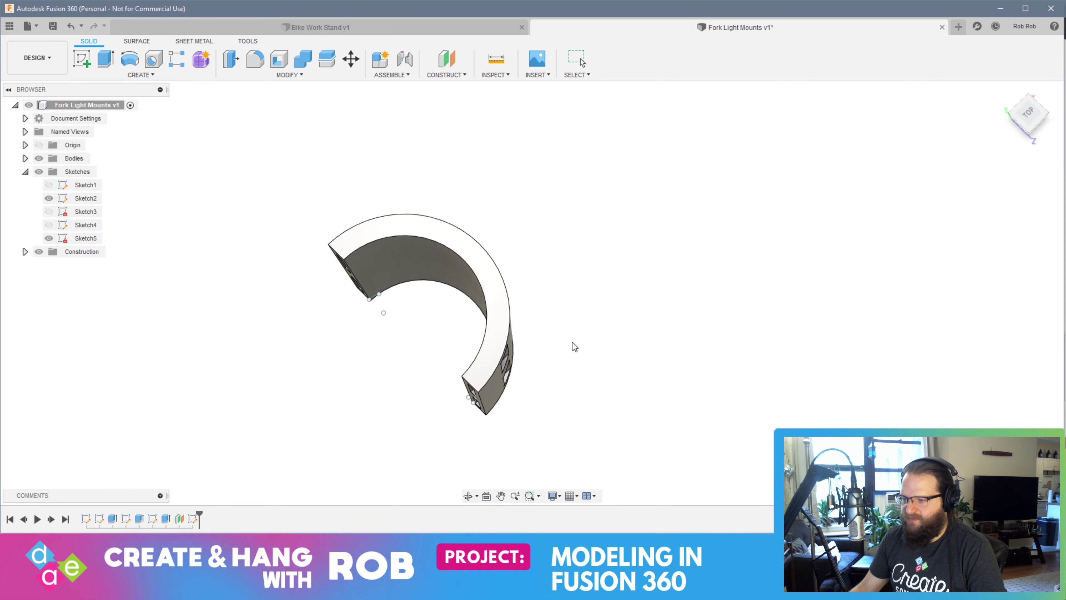
click(468, 250)
click(81, 59)
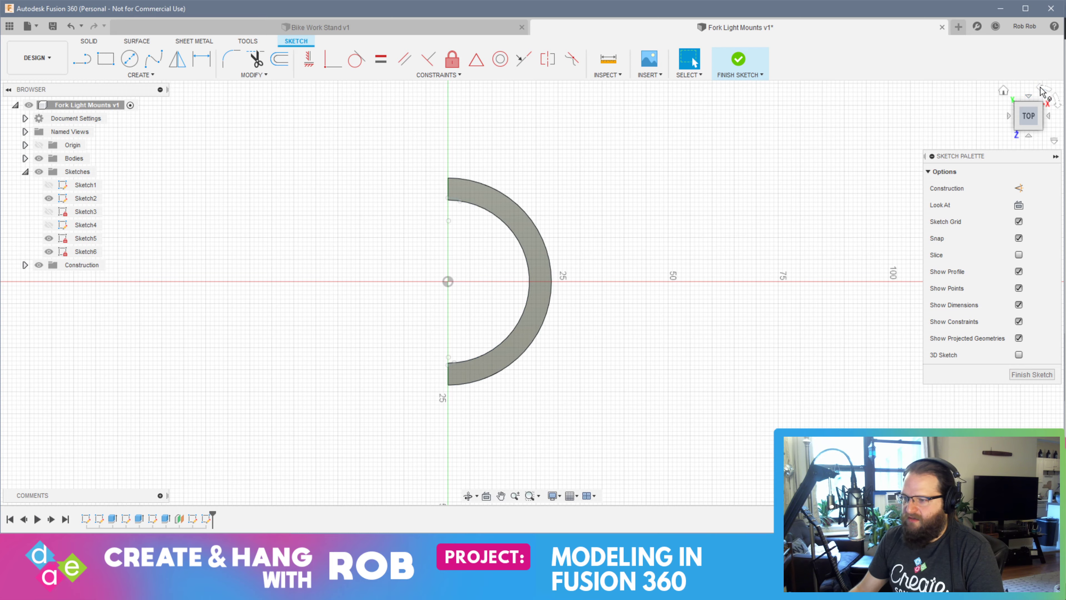
click(1042, 91)
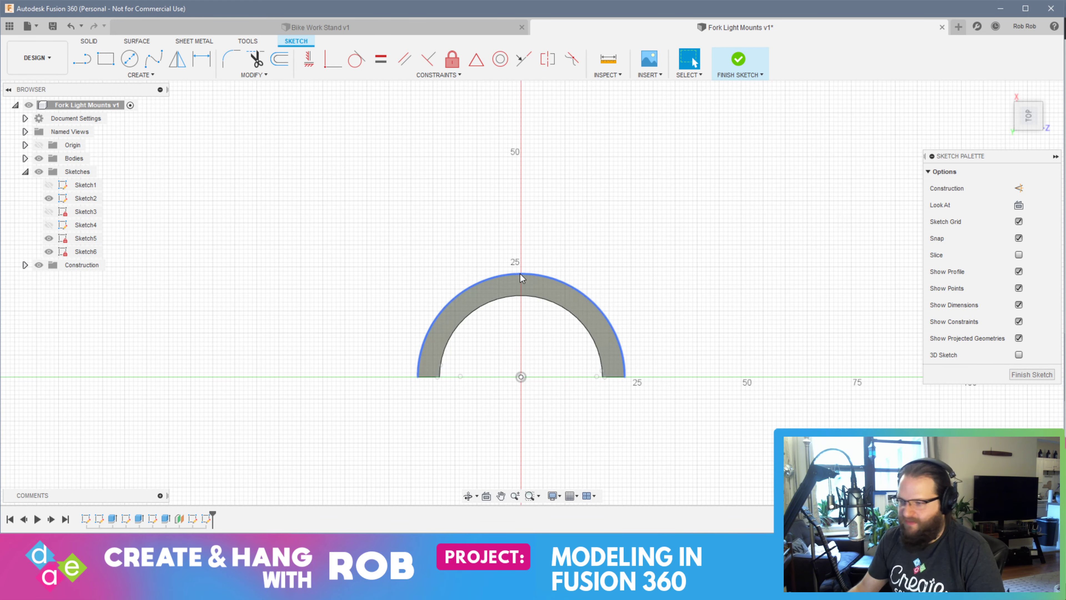
scroll(520, 272, up, 8)
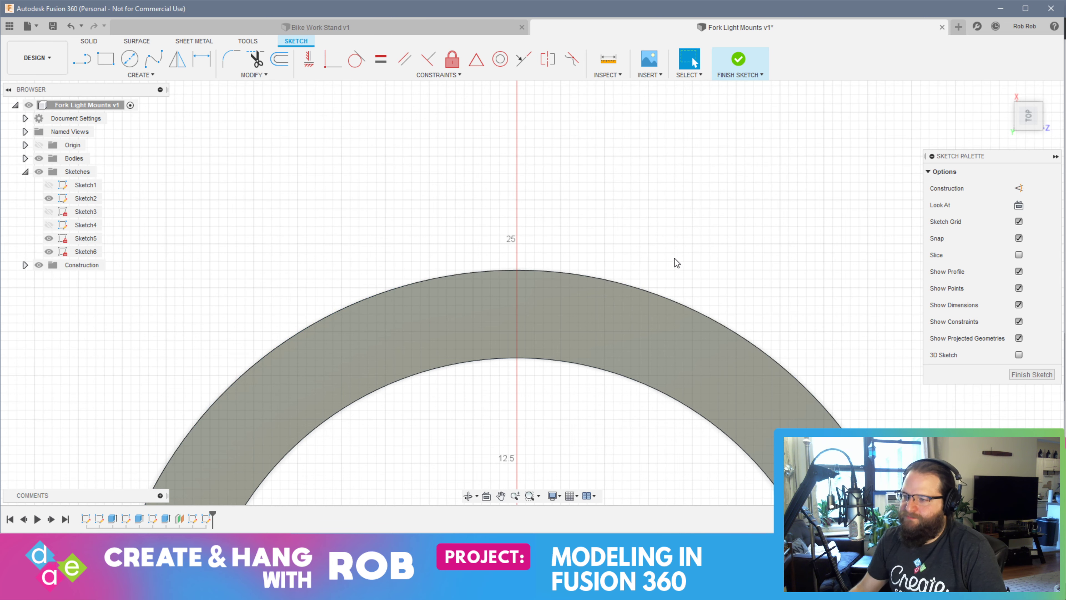
mouse_move(682, 265)
shift+middle_down()
mouse_move(642, 257)
mouse_move(707, 200)
mouse_move(715, 214)
mouse_move(550, 229)
mouse_move(561, 233)
mouse_move(545, 240)
shift+middle_up()
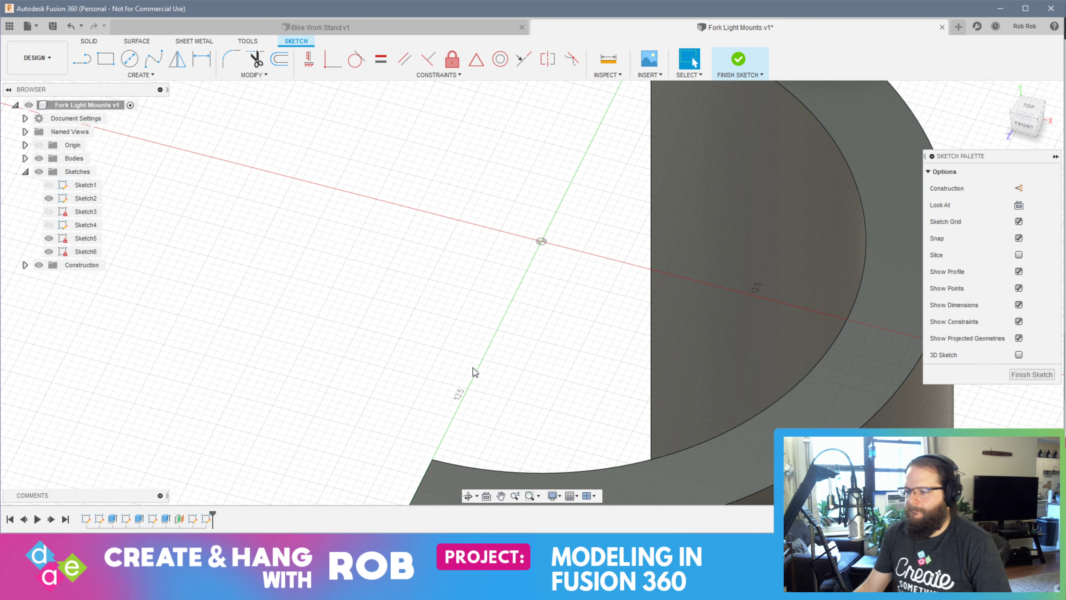
shift+middle_drag(633, 310, 687, 290)
Draw a 27 mm line outward along the red axis from the middle of the top face's outer arc
click(89, 70)
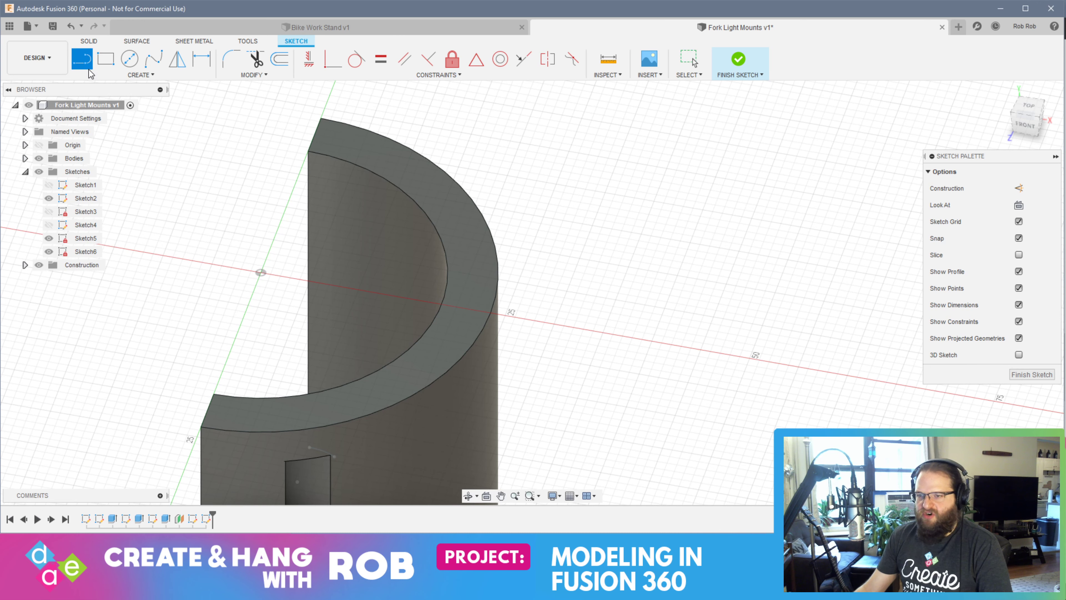
click(492, 313)
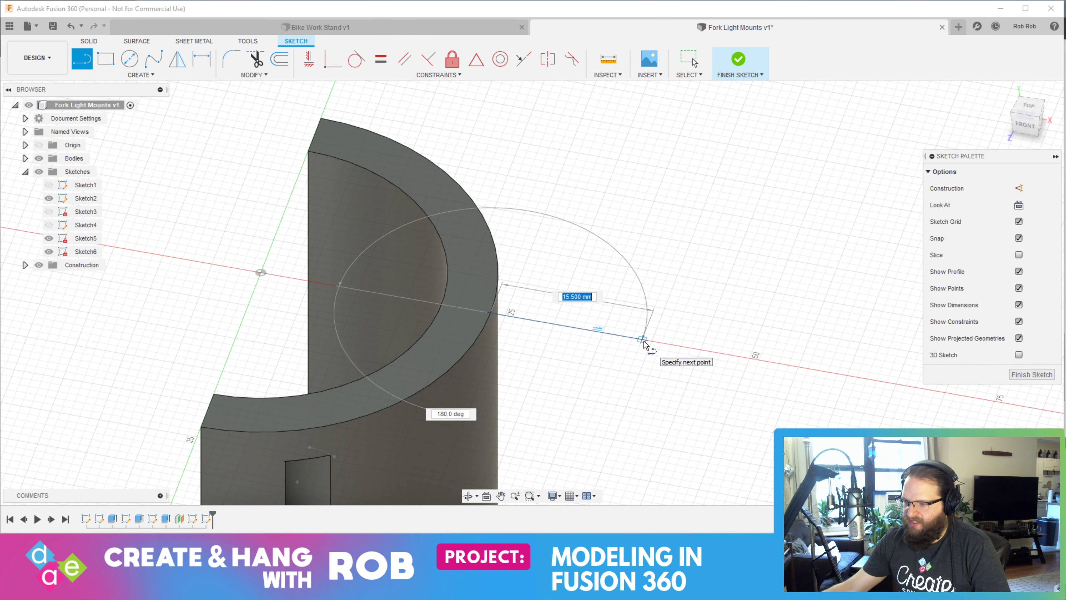
text(27)
key(Return)
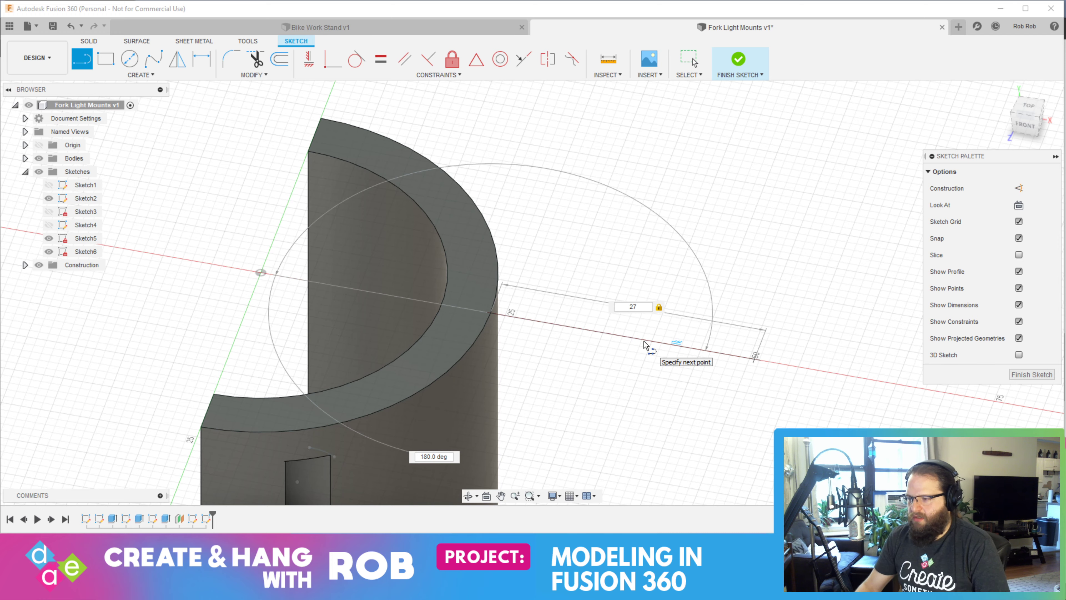
key(Escape)
Draw a 27 mm by 2 mm center rectangle centered on the midpoint of the 27 mm line
shift+middle_drag(663, 380, 648, 348)
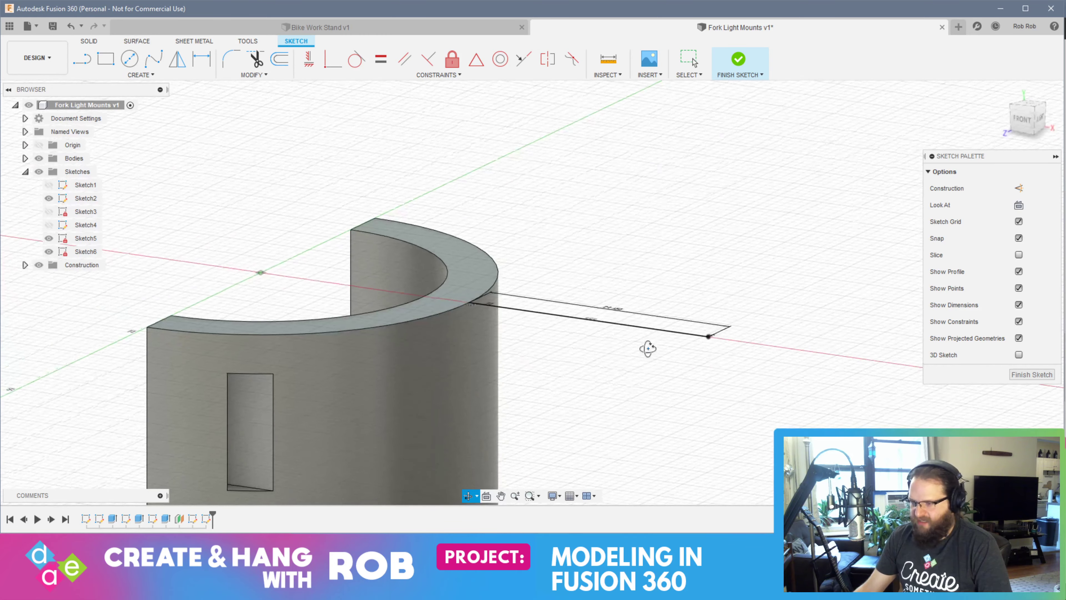
shift+middle_drag(578, 356, 602, 381)
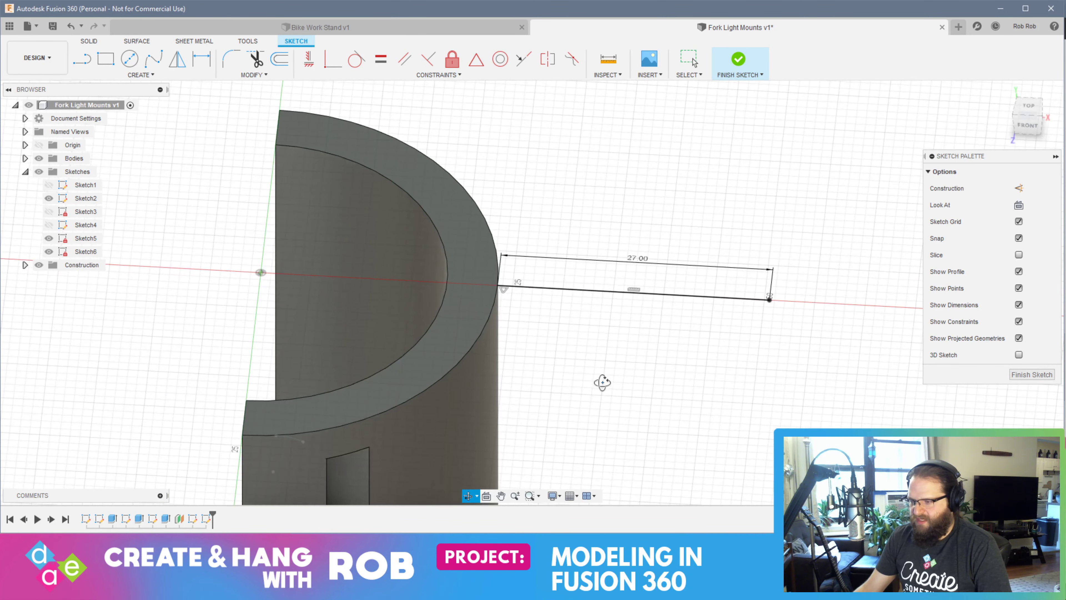
click(140, 75)
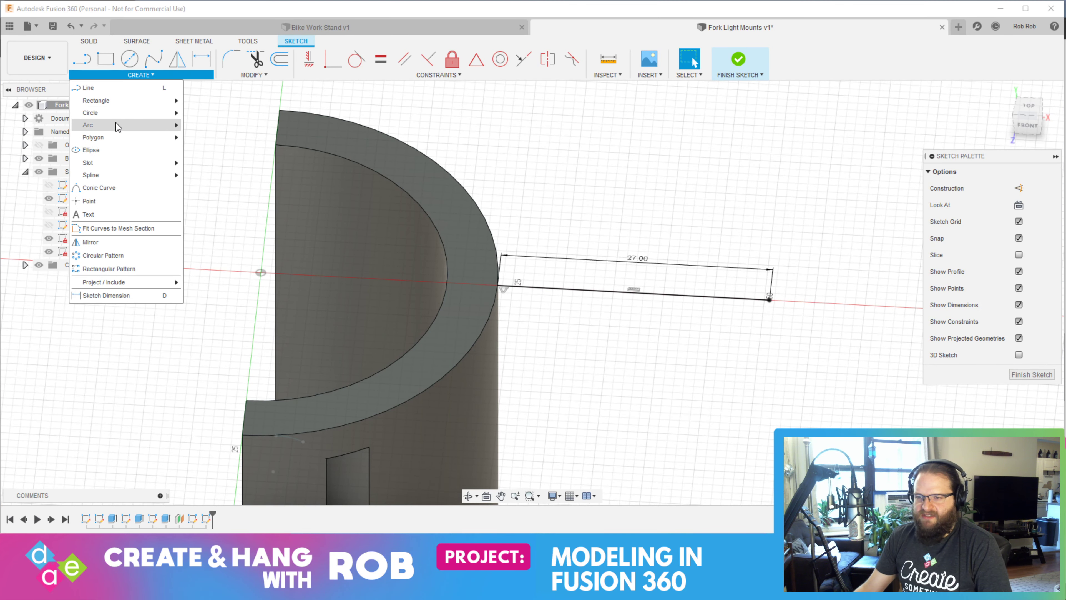
mouse_move(118, 107)
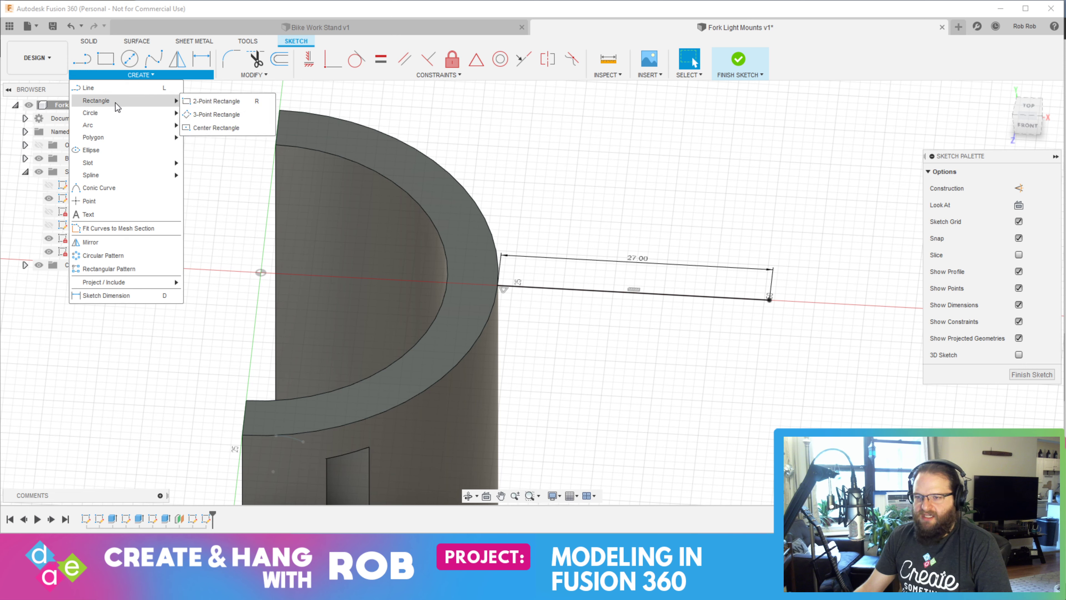
click(216, 128)
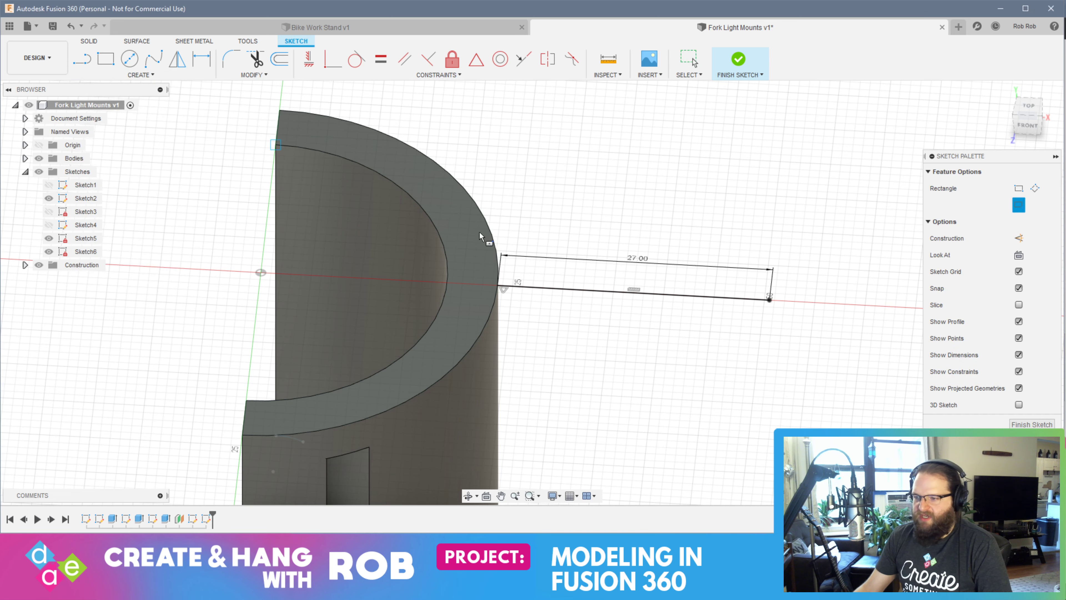
click(634, 289)
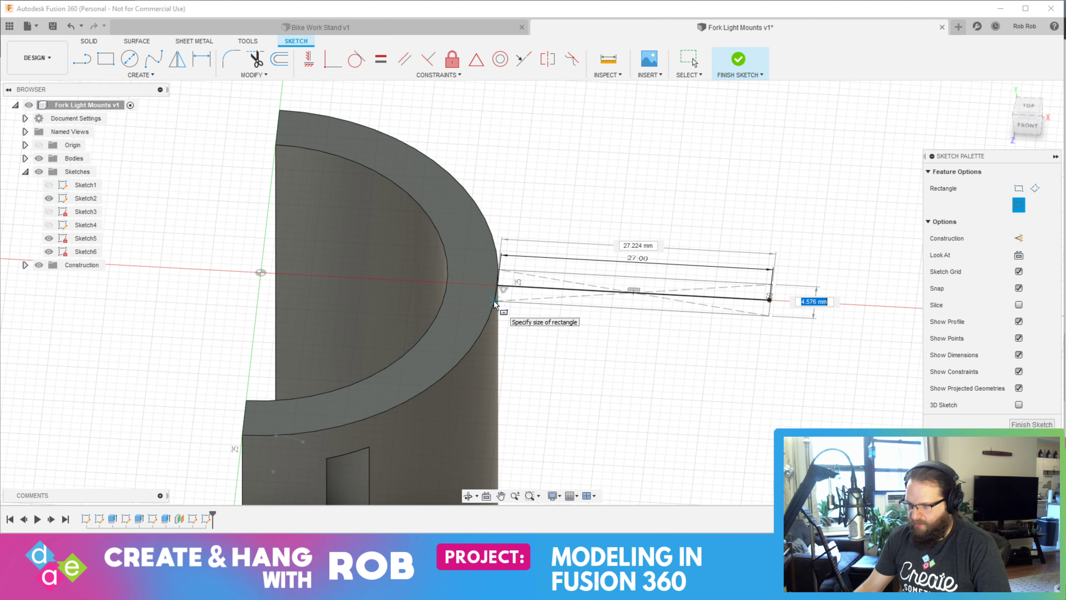
key(Tab)
text(27)
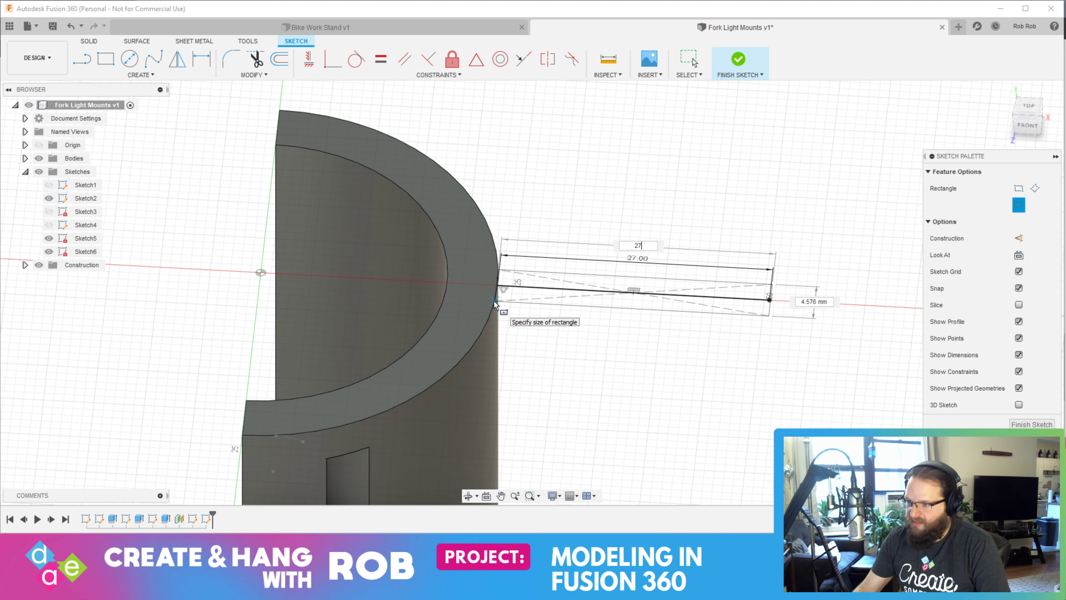
key(Tab)
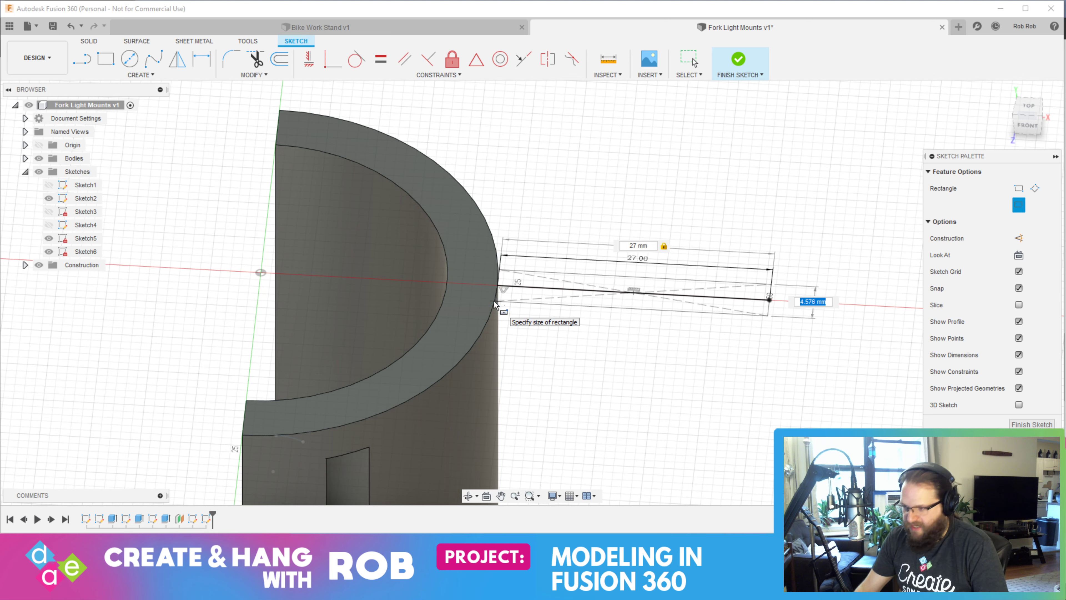
text(2)
key(Return)
key(Escape)
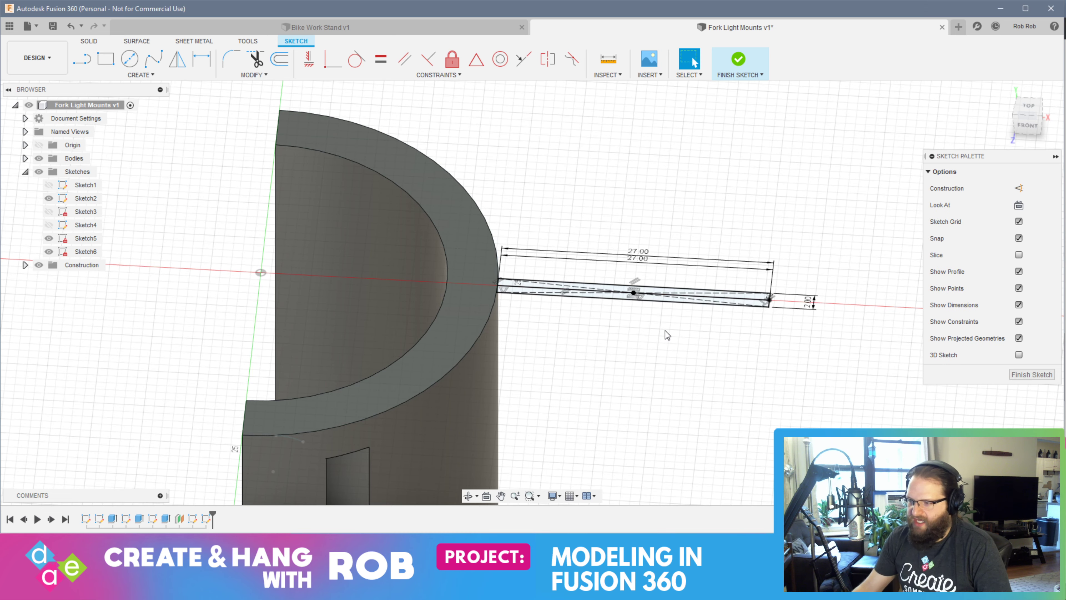
Select both halves of the thin rectangle and finish the sketch
mouse_move(727, 369)
shift+middle_down()
mouse_move(657, 321)
mouse_move(679, 293)
mouse_move(599, 278)
mouse_move(402, 105)
shift+middle_up()
scroll(410, 122, up, 5)
click(525, 232)
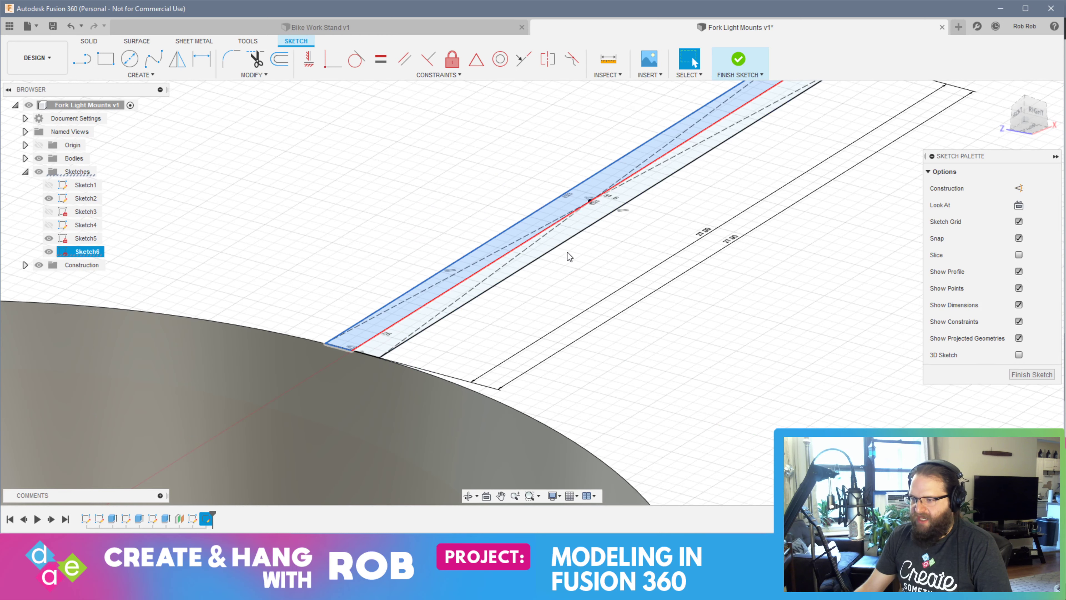
ctrl+click(559, 237)
scroll(342, 272, up, 2)
scroll(346, 271, down, 7)
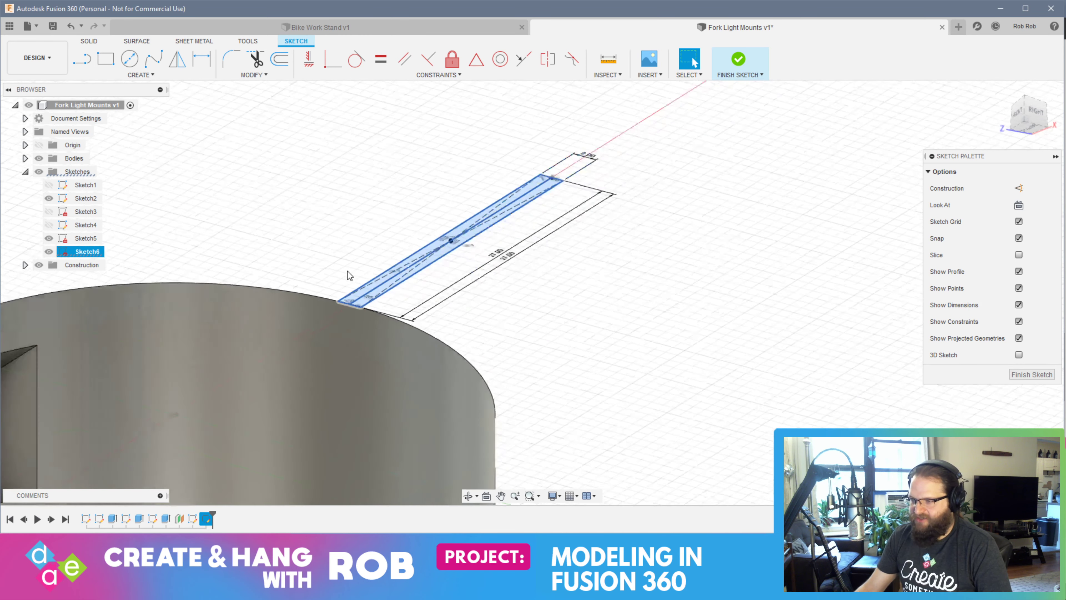
click(1030, 374)
Extrude both halves of the thin rectangle -35 mm along the half-ring's height as a new body
click(380, 227)
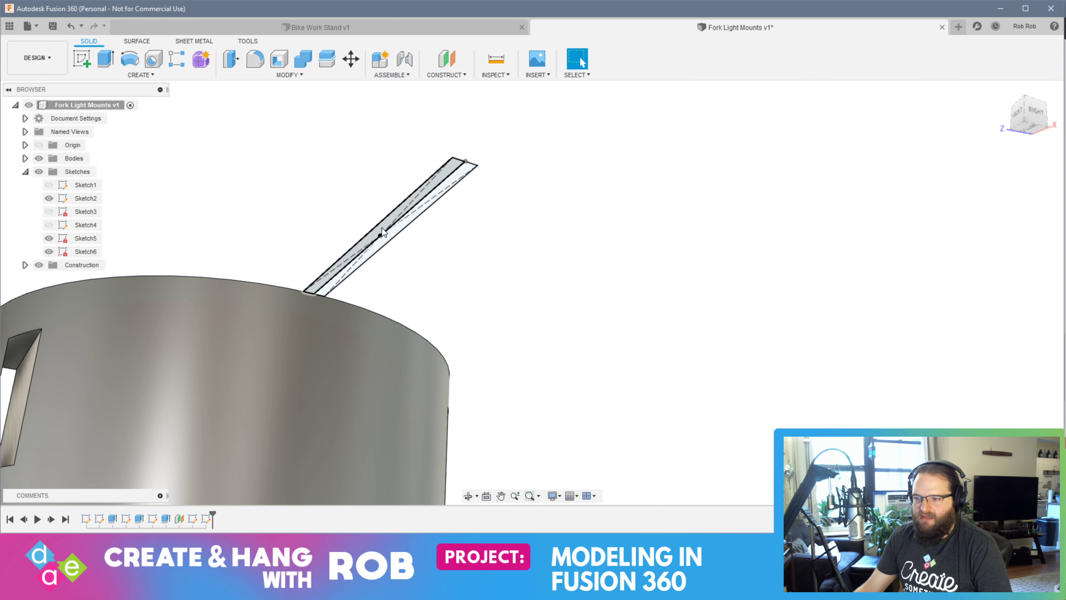
scroll(389, 235, up, 4)
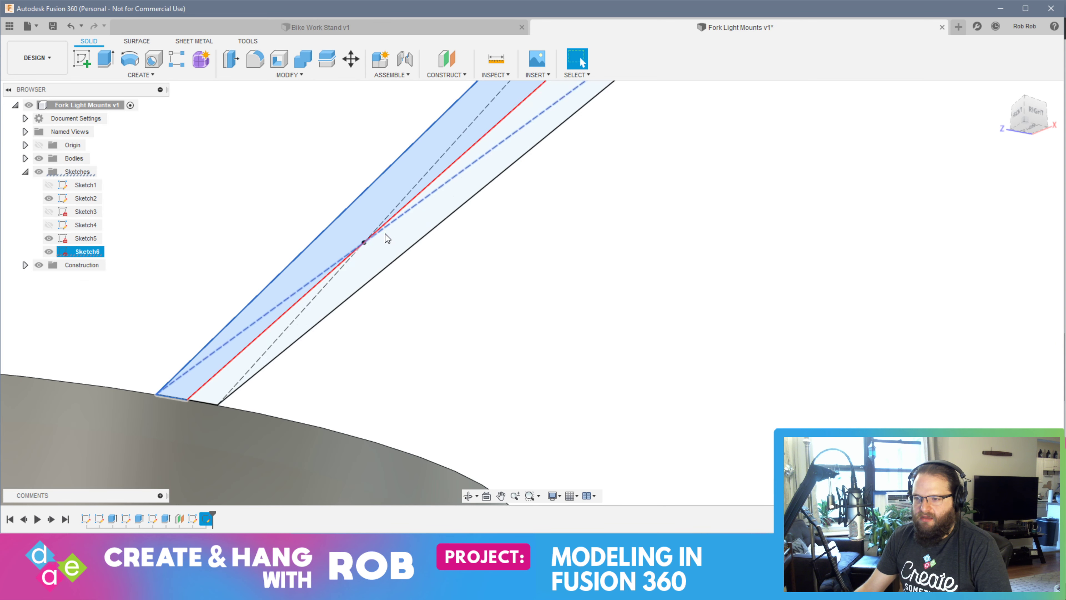
ctrl+click(393, 248)
scroll(256, 250, down, 4)
scroll(257, 254, down, 3)
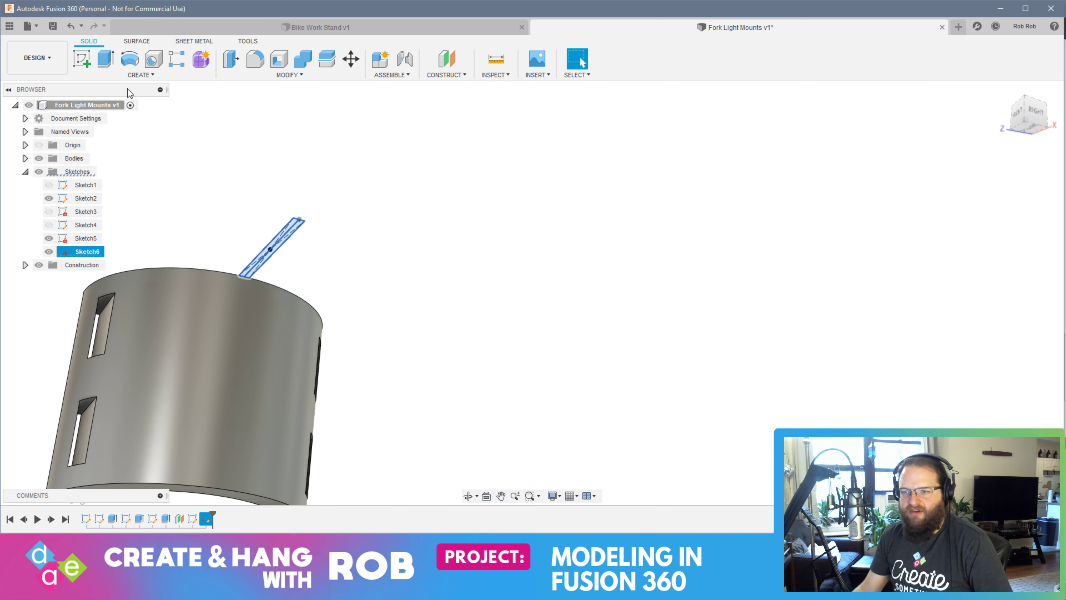
click(106, 59)
shift+middle_drag(296, 344, 350, 355)
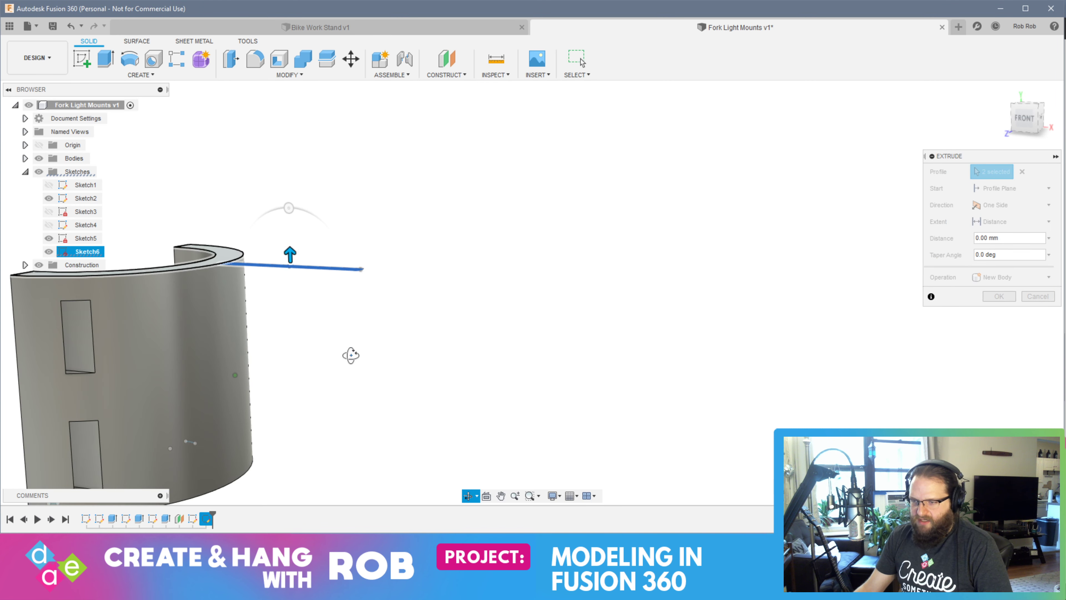
drag(291, 253, 329, 485)
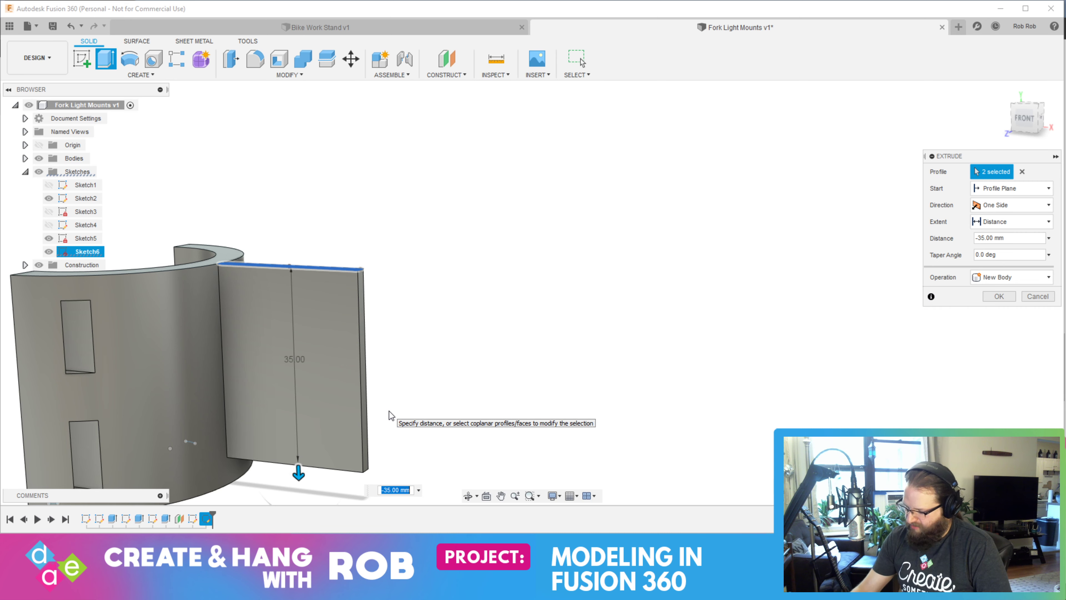
key(Return)
Start a new sketch on the front face of the flat arm plate
mouse_move(389, 416)
shift+middle_down()
mouse_move(375, 364)
mouse_move(358, 354)
mouse_move(363, 364)
shift+middle_up()
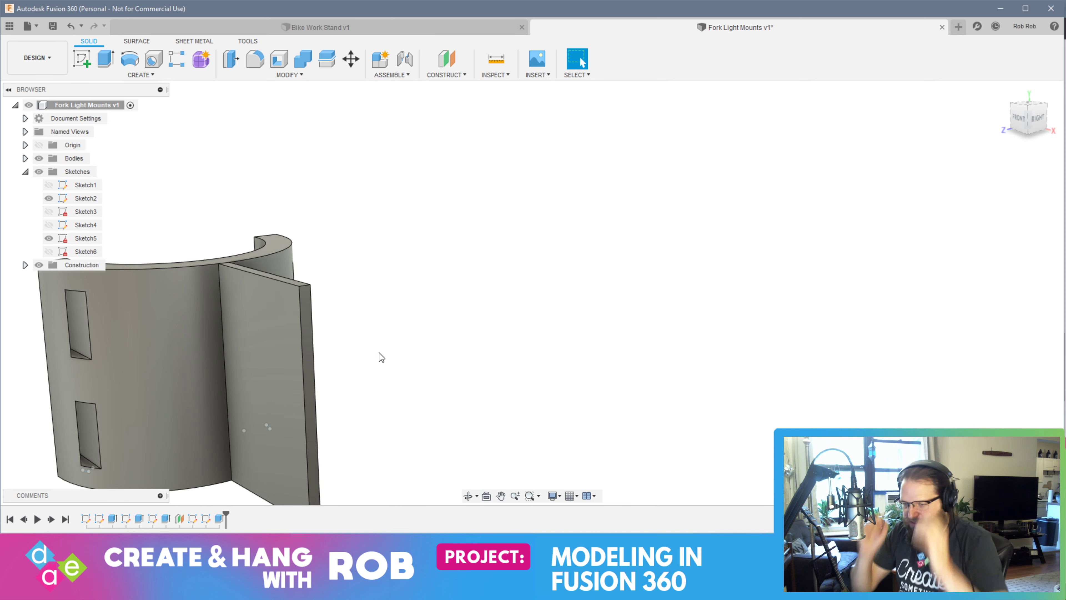
shift+middle_drag(311, 340, 339, 321)
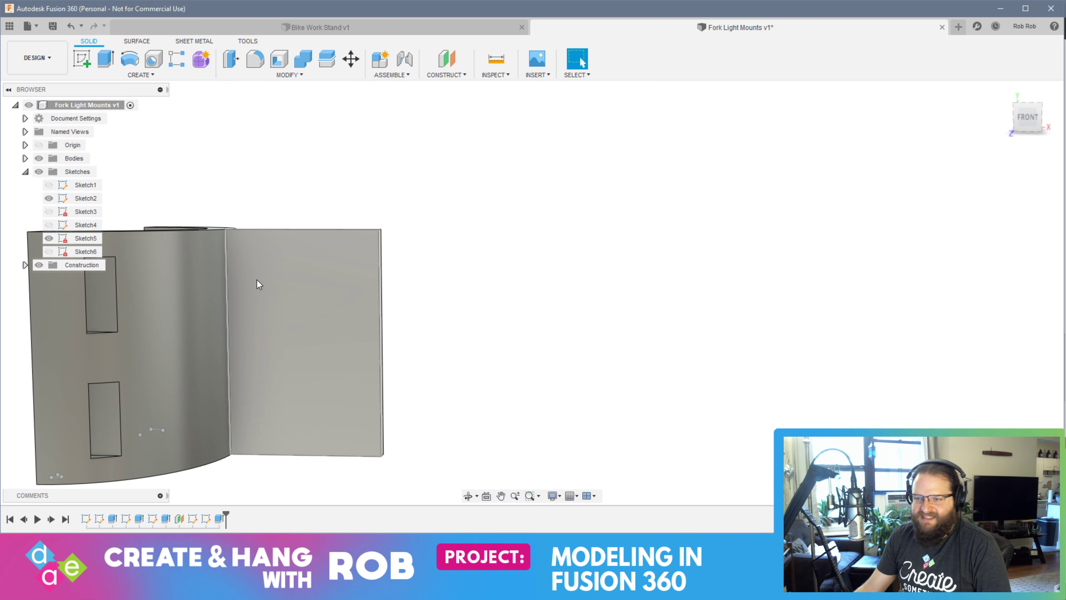
click(82, 59)
click(304, 326)
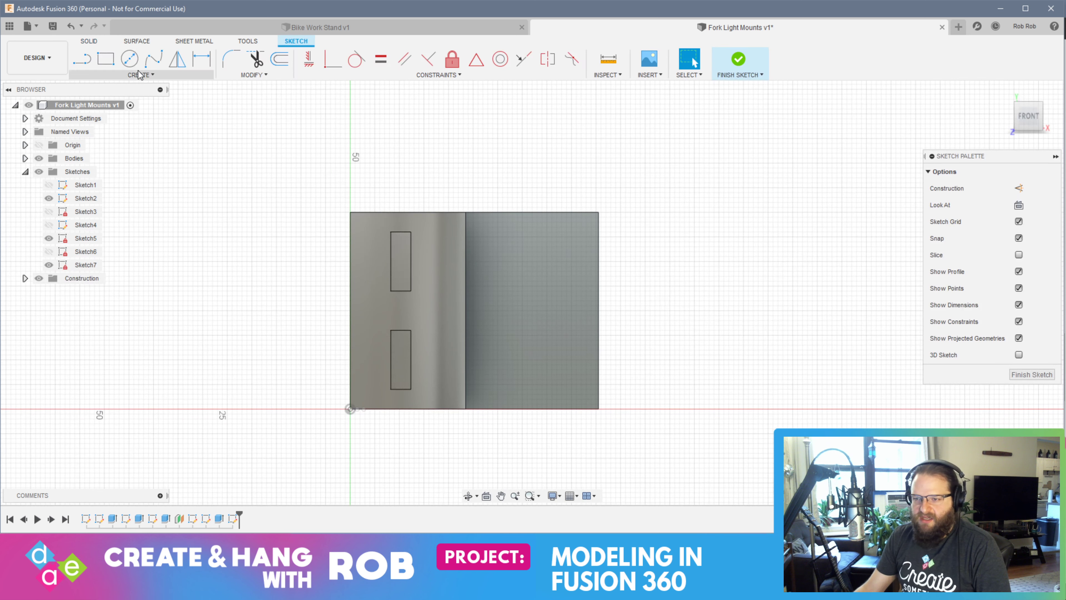
key(c)
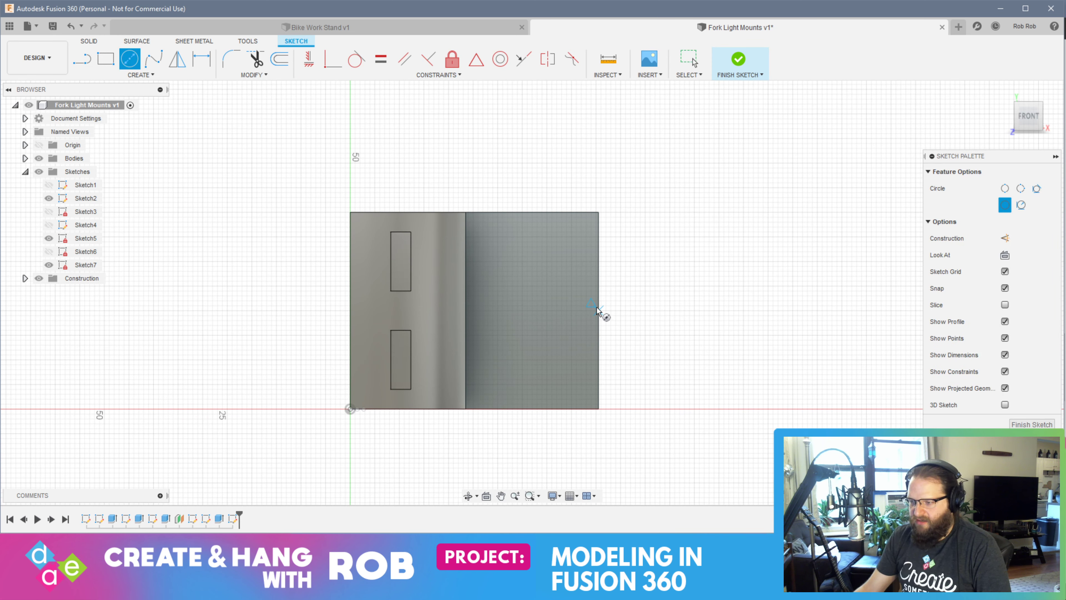
click(532, 311)
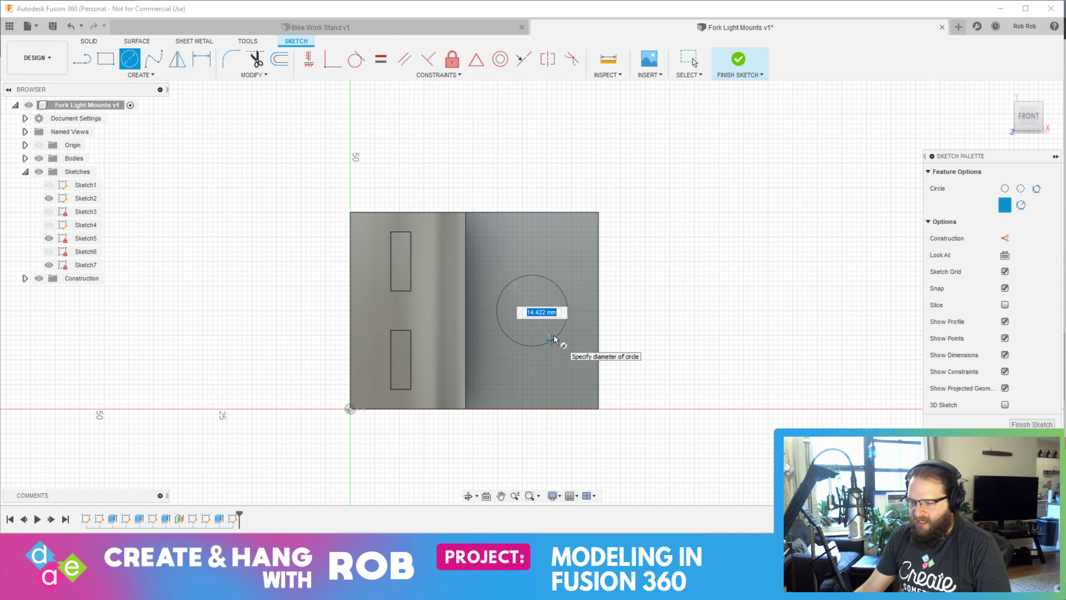
text(27)
key(Tab)
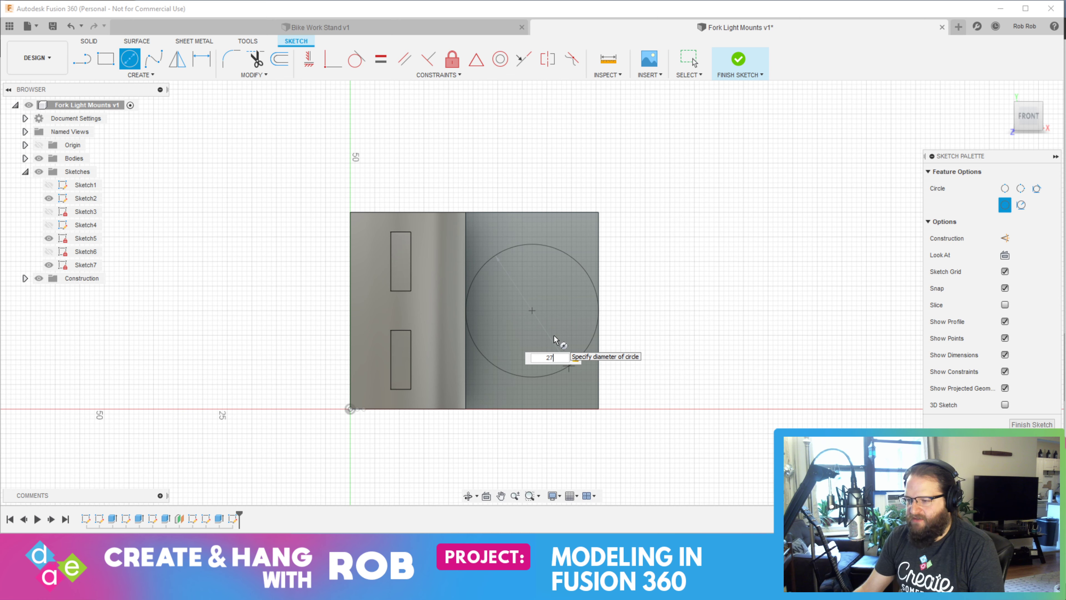
key(Escape)
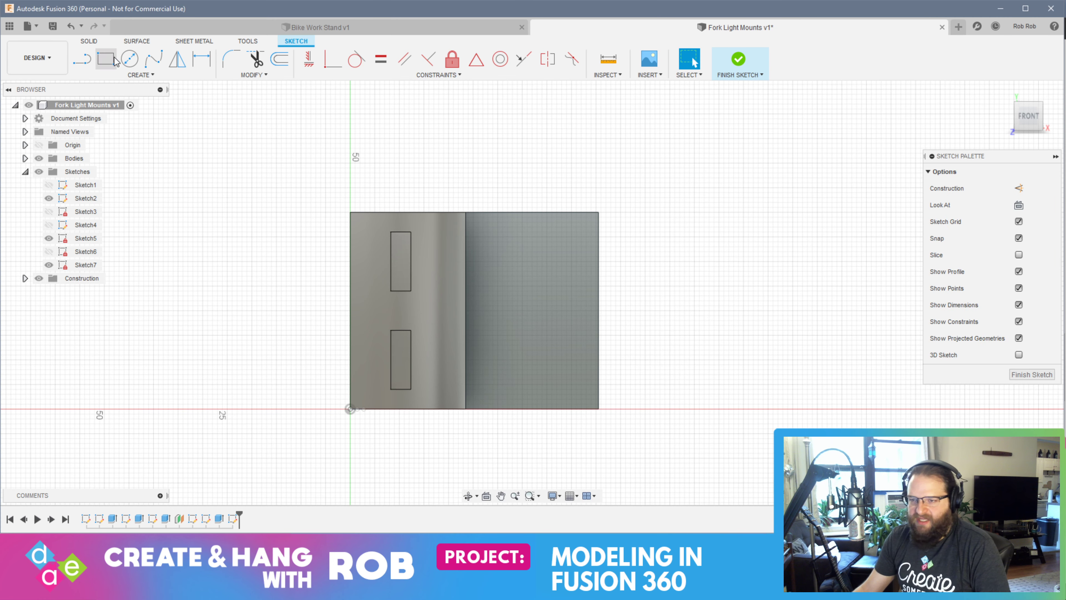
Draw a 27 mm diameter circle on the arm plate at mid-height, with its center toward the plate's outer edge
key(c)
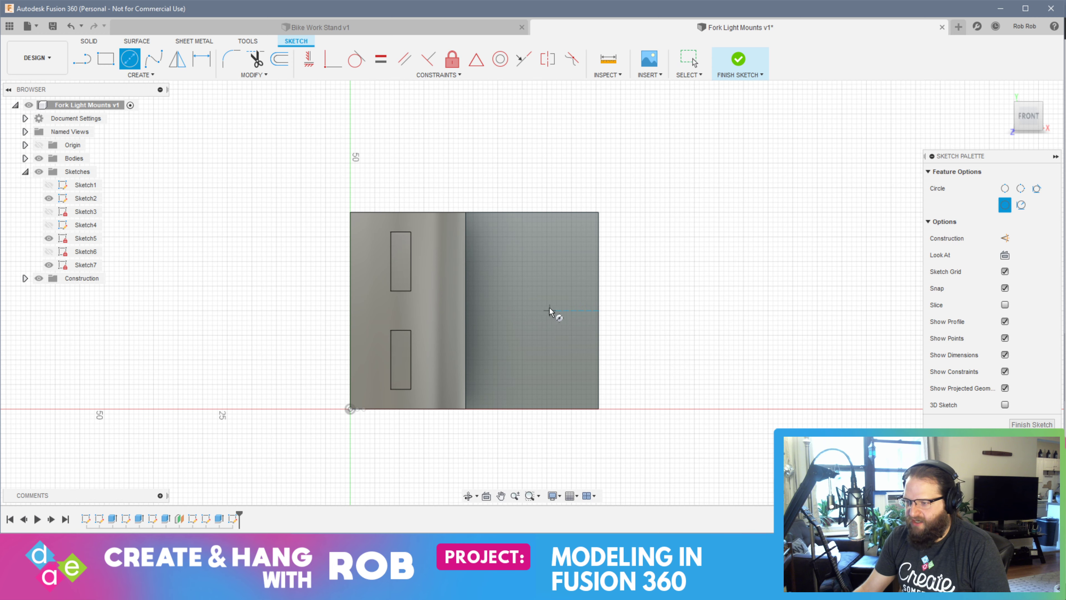
scroll(543, 311, up, 3)
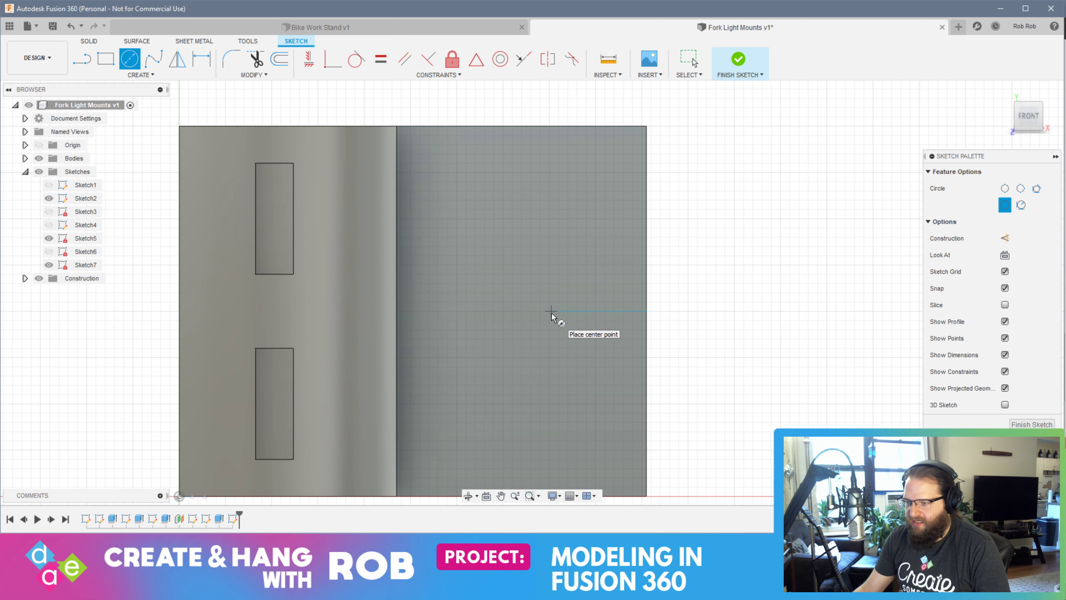
scroll(550, 315, up, 3)
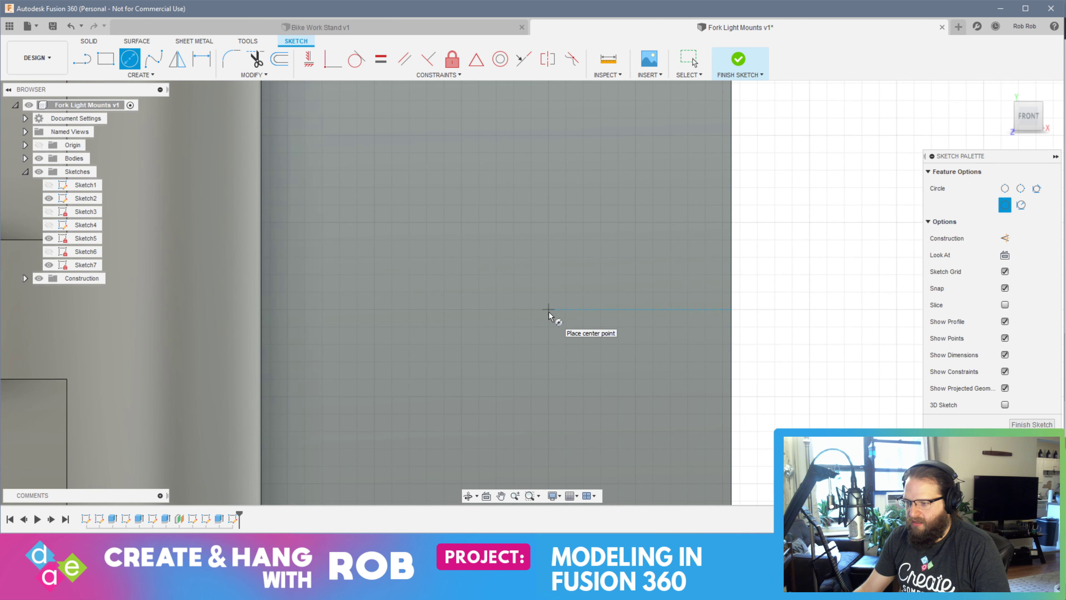
click(548, 309)
text(27)
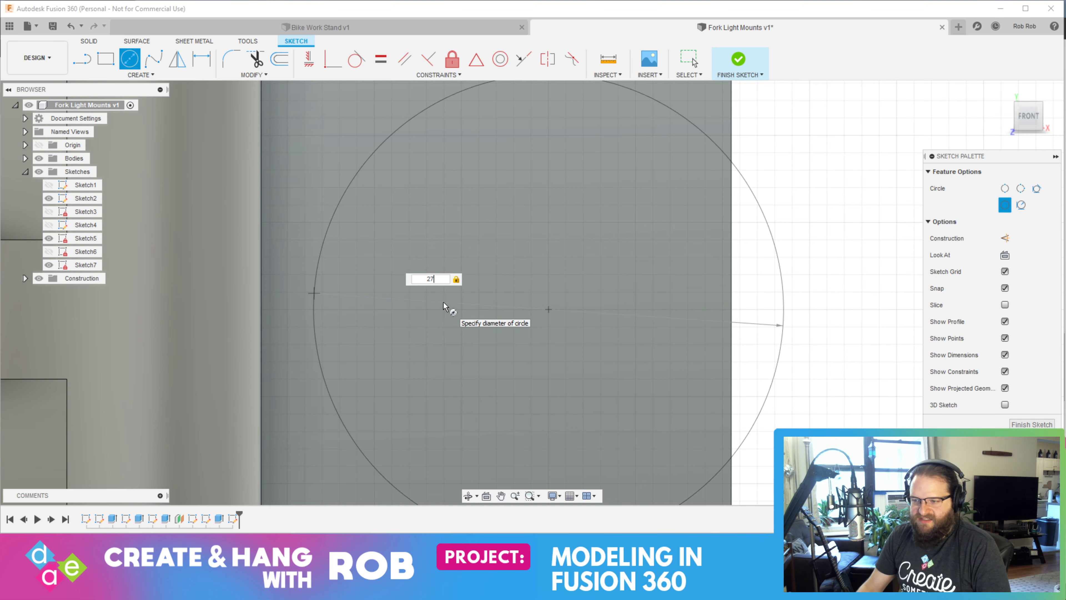
key(Return)
key(Escape)
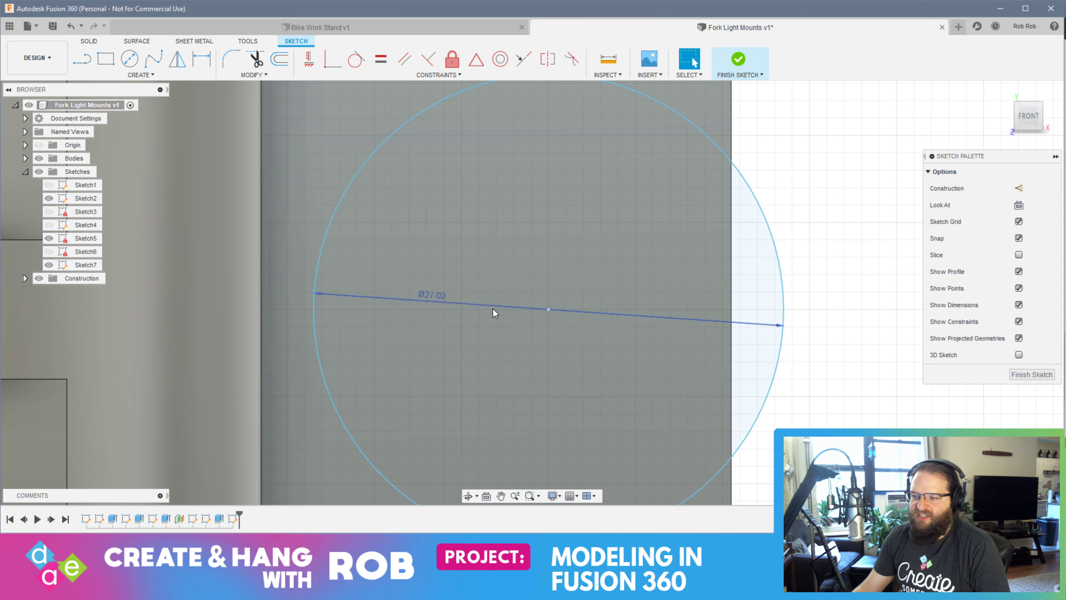
scroll(493, 308, down, 5)
mouse_move(499, 303)
shift+middle_down()
mouse_move(590, 285)
mouse_move(504, 302)
mouse_move(573, 293)
mouse_move(683, 329)
mouse_move(547, 319)
mouse_move(654, 326)
mouse_move(631, 321)
shift+middle_up()
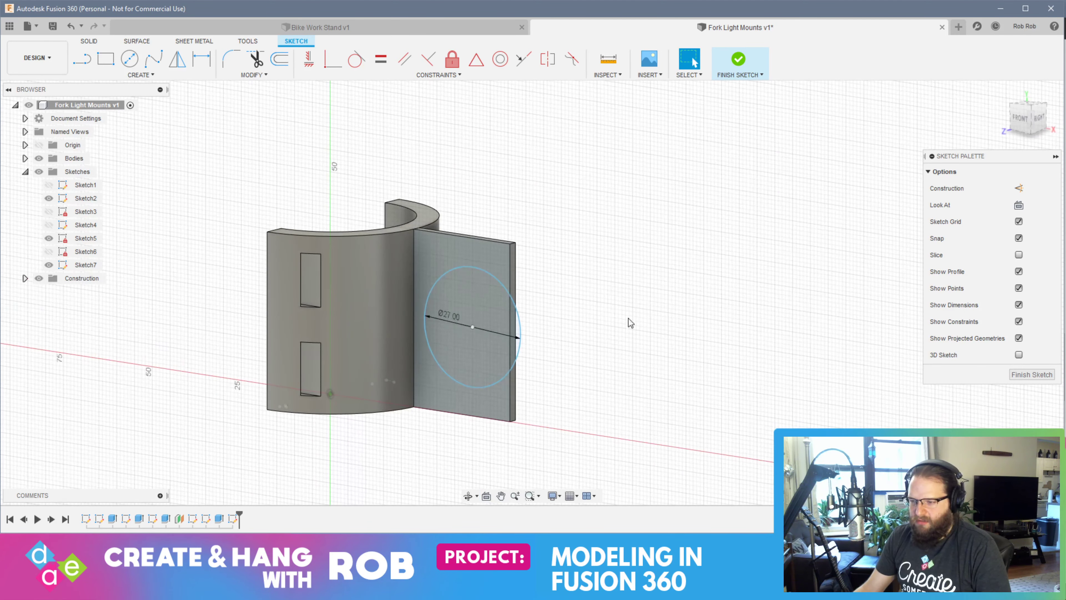
Select both regions of the circle, on and beyond the plate, and finish the sketch
click(488, 299)
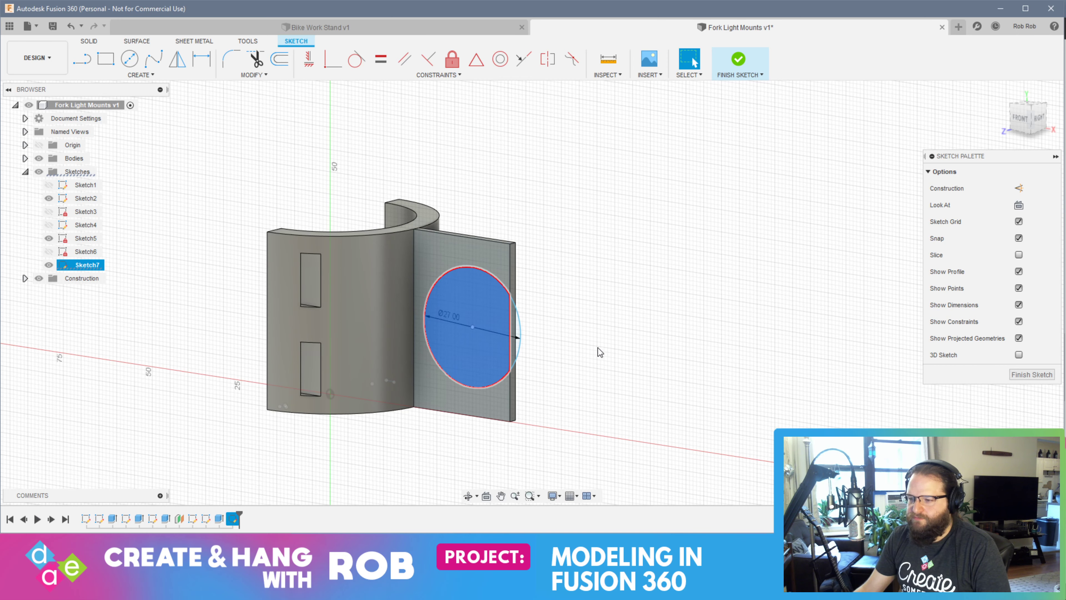
mouse_move(577, 334)
shift+middle_down()
mouse_move(618, 330)
mouse_move(532, 324)
shift+middle_up()
shift+click(560, 311)
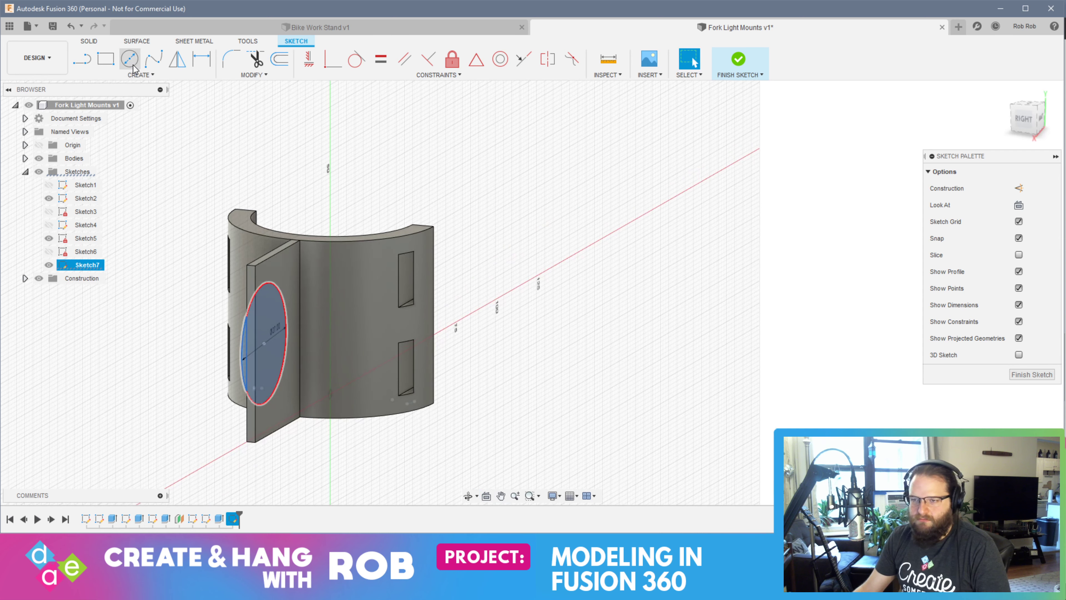
click(1030, 374)
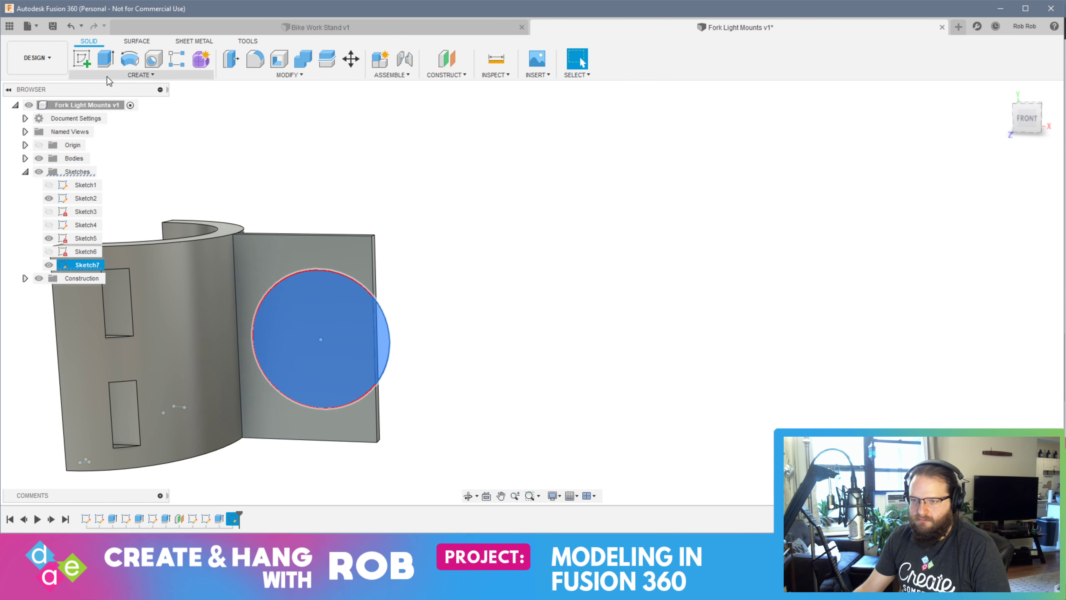
click(105, 59)
shift+middle_drag(488, 327, 256, 368)
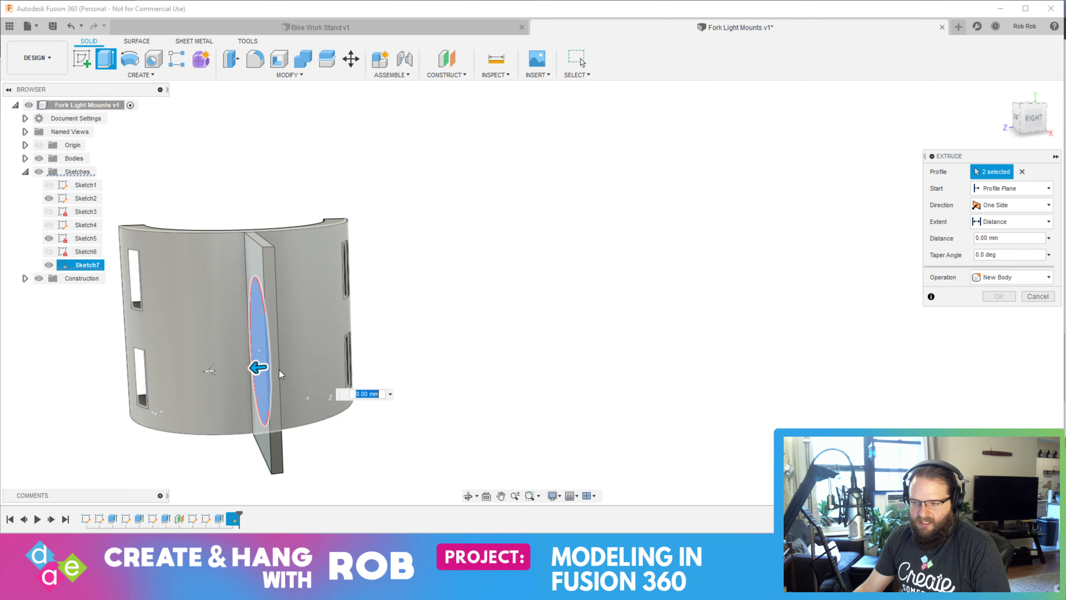
drag(259, 367, 357, 359)
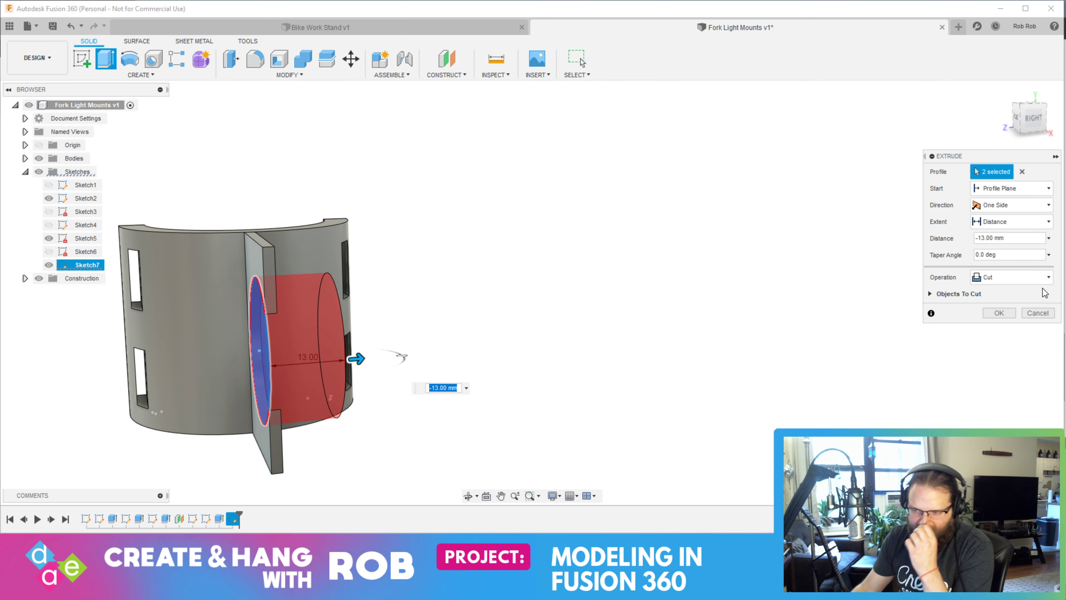
key(Return)
shift+middle_drag(716, 350, 427, 360)
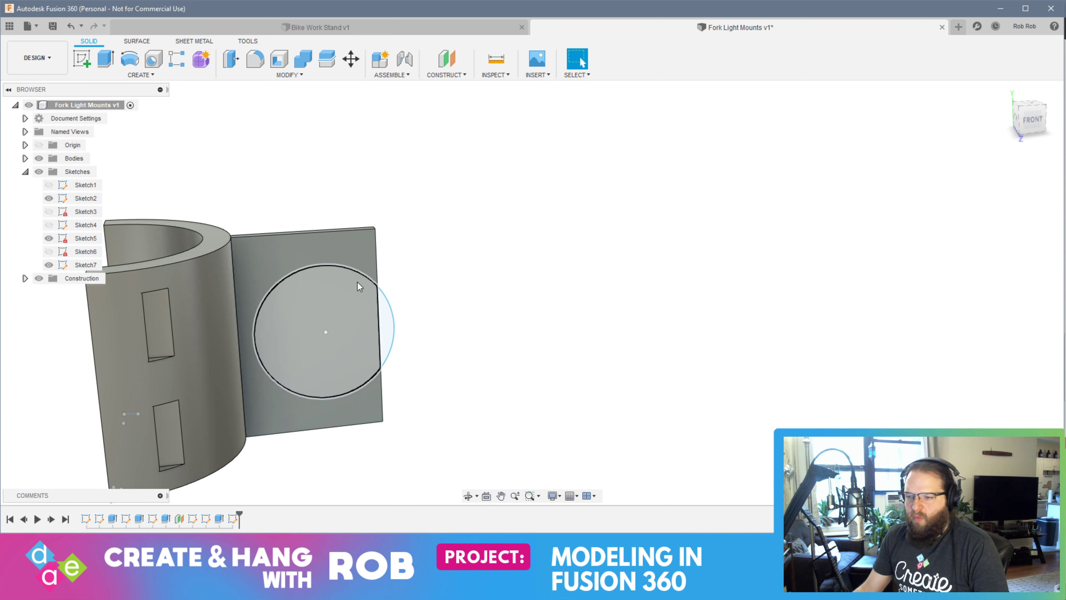
shift+middle_drag(290, 264, 284, 254)
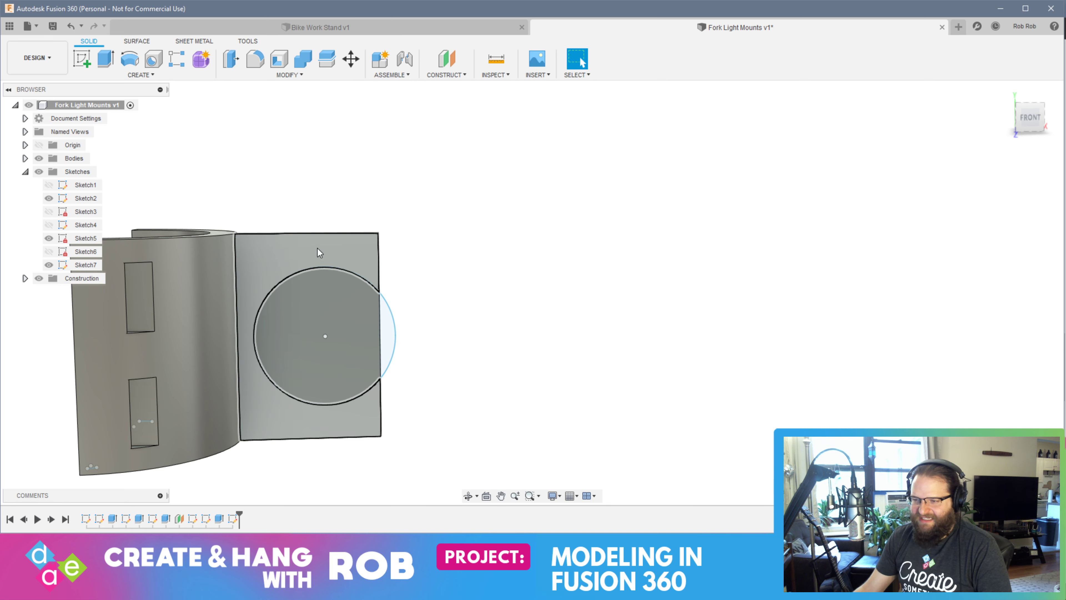
click(259, 257)
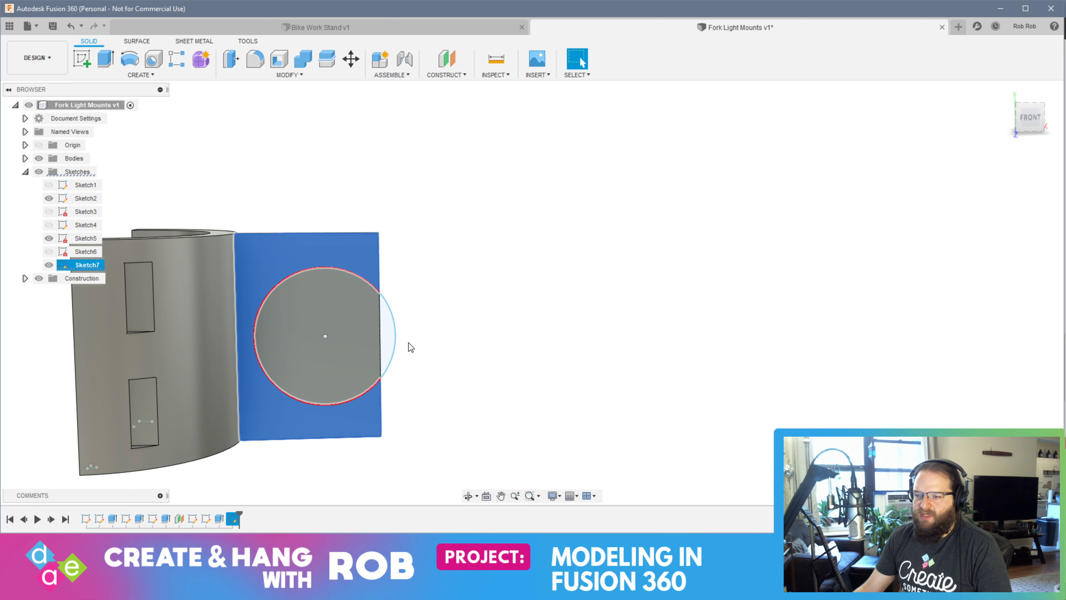
ctrl+click(310, 310)
click(86, 61)
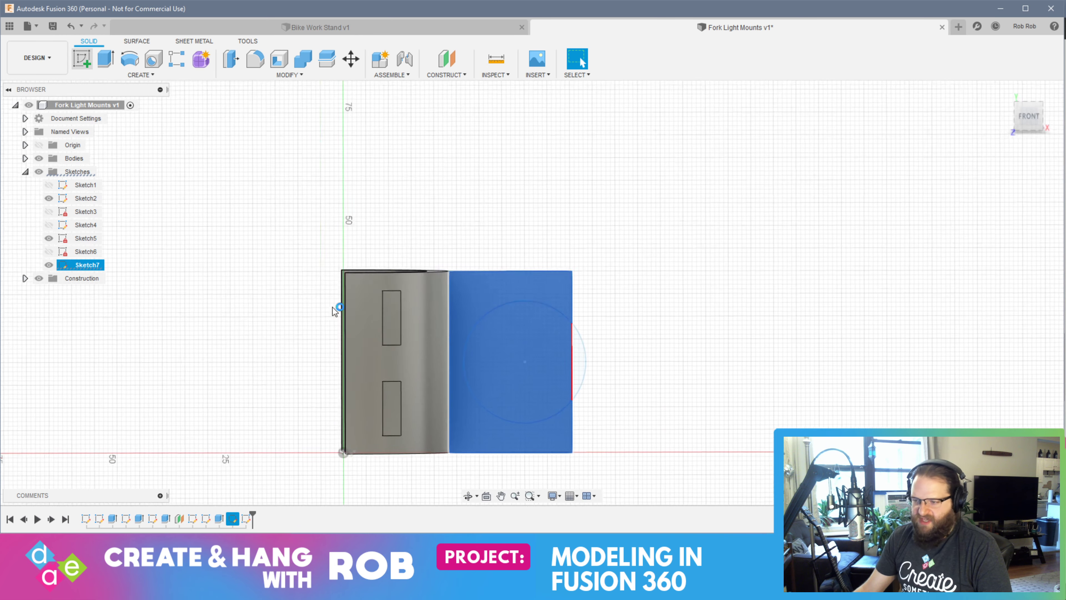
scroll(504, 310, up, 5)
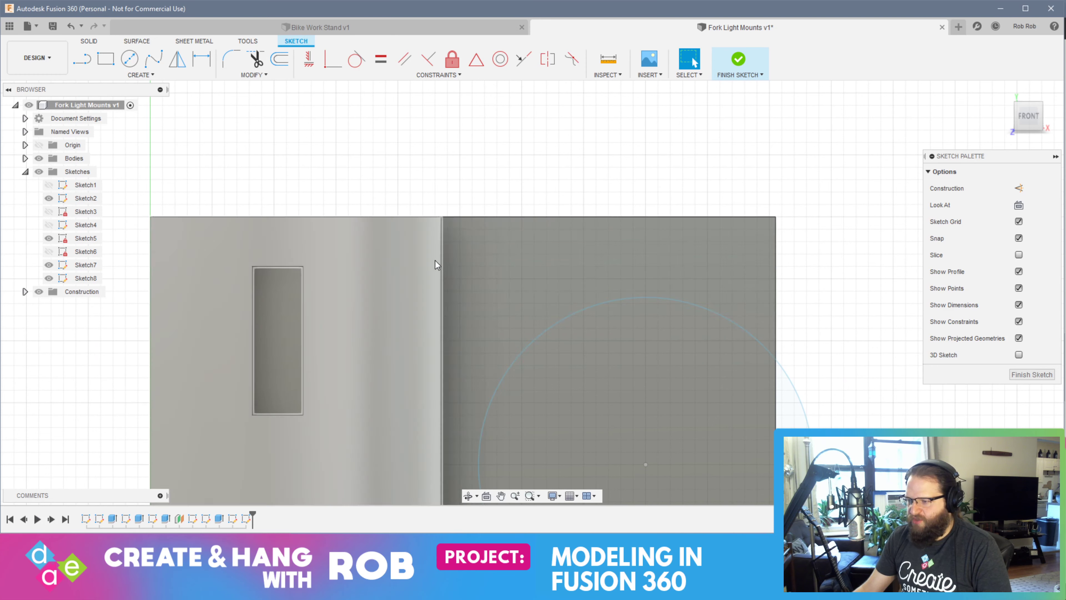
click(140, 75)
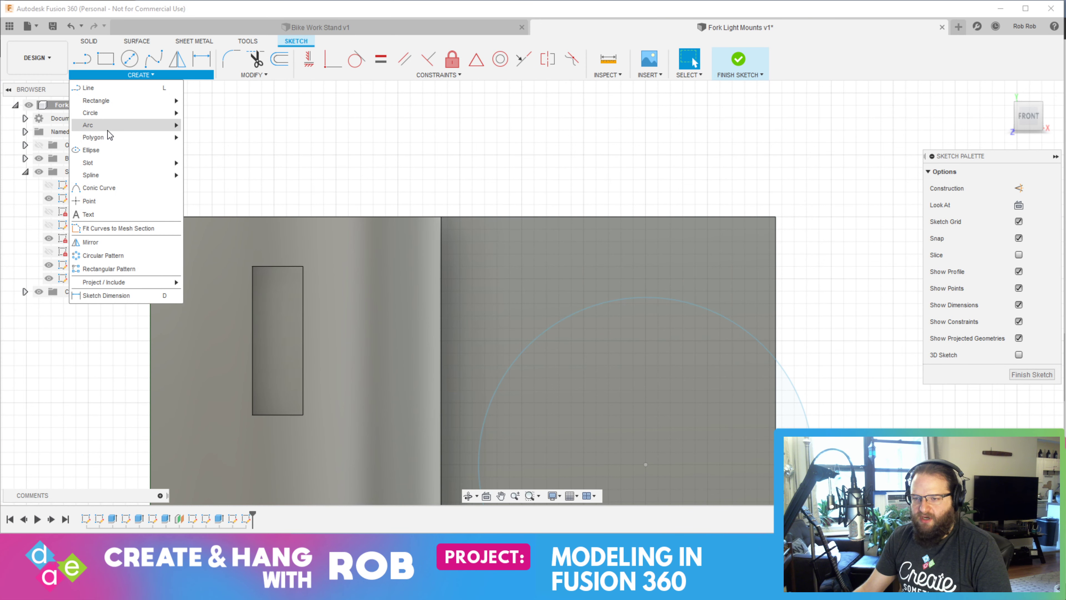
mouse_move(108, 126)
click(228, 127)
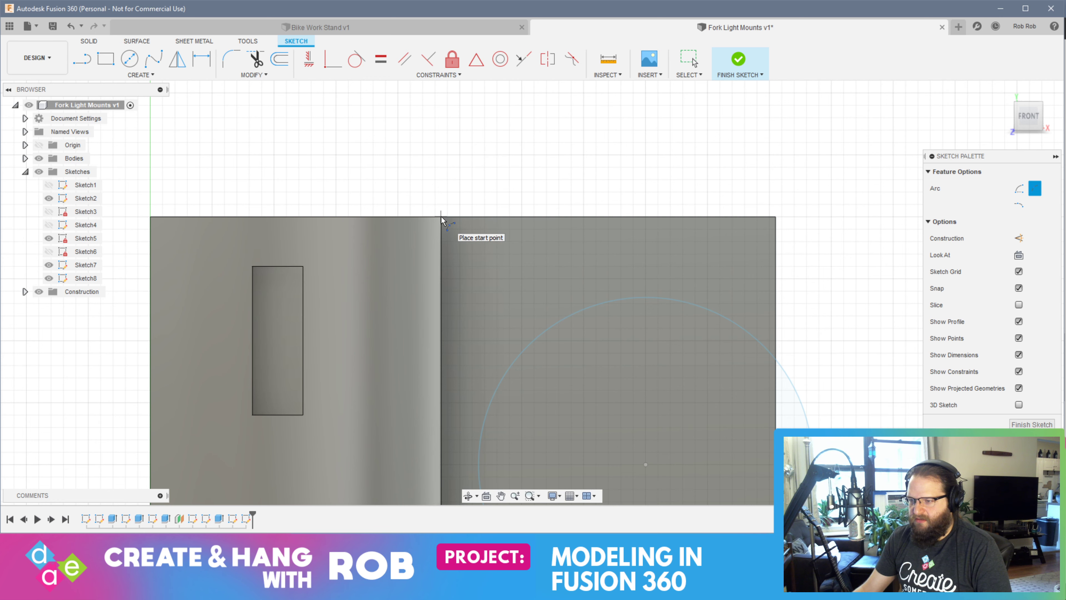
shift+middle_drag(468, 221, 468, 253)
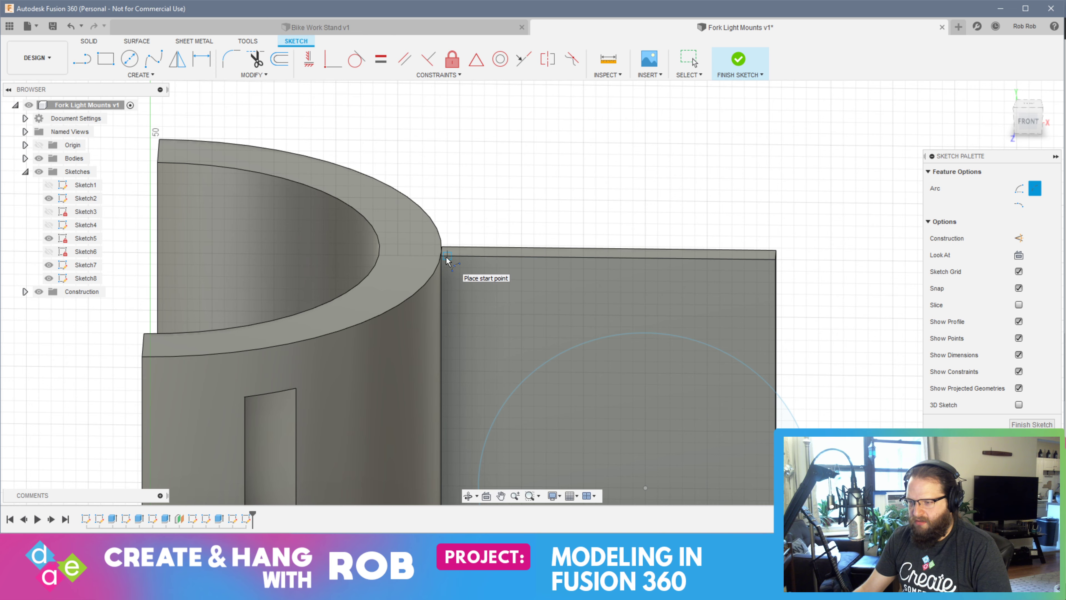
scroll(446, 257, up, 5)
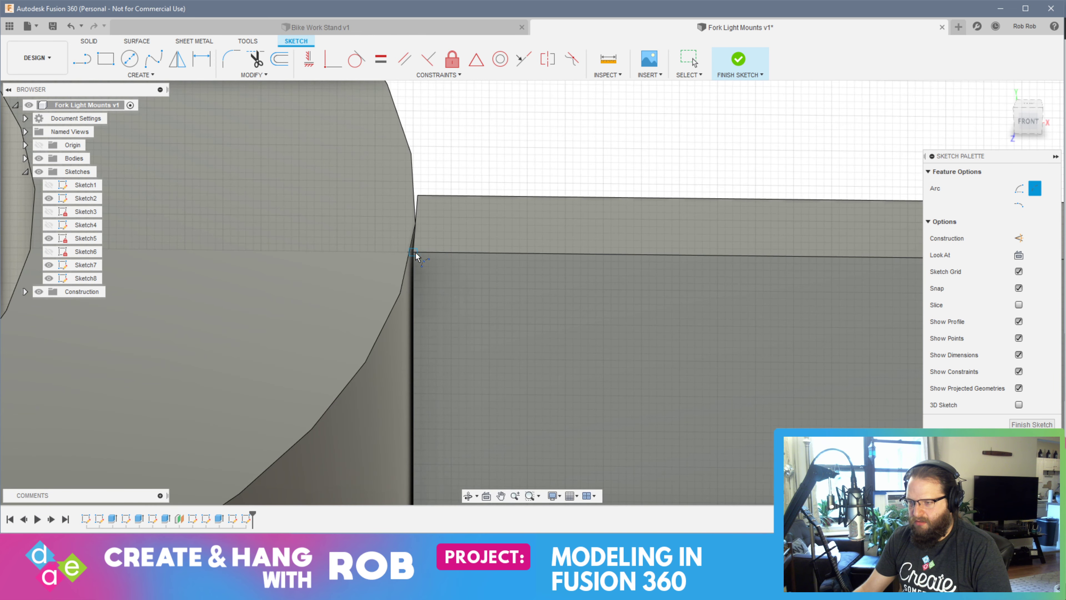
mouse_move(437, 256)
shift+middle_down()
mouse_move(448, 262)
mouse_move(430, 257)
mouse_move(440, 250)
mouse_move(433, 264)
mouse_move(443, 261)
shift+middle_up()
scroll(456, 281, down, 5)
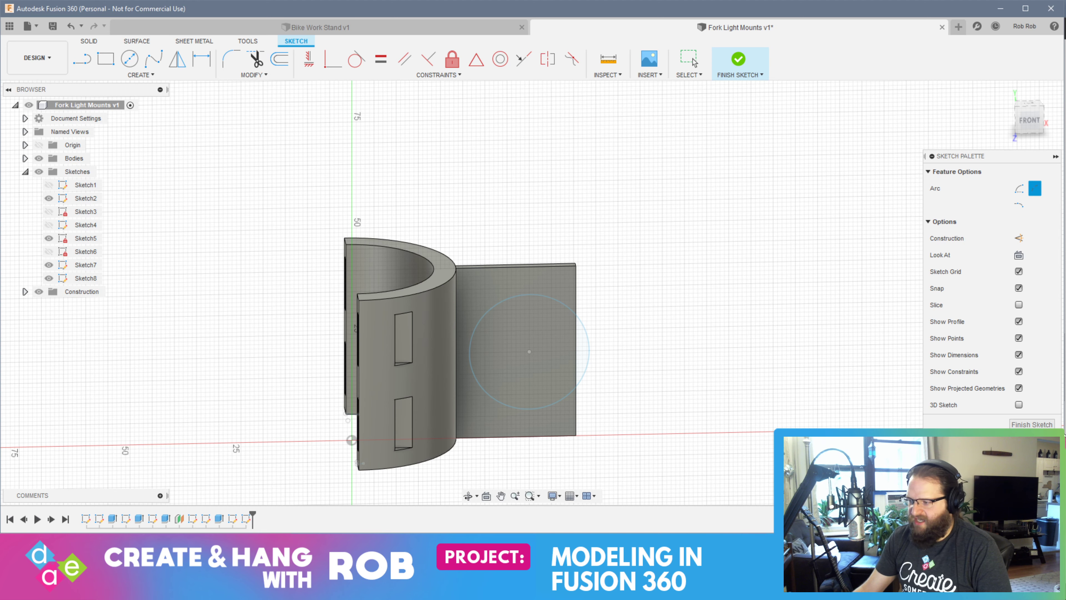
click(1031, 424)
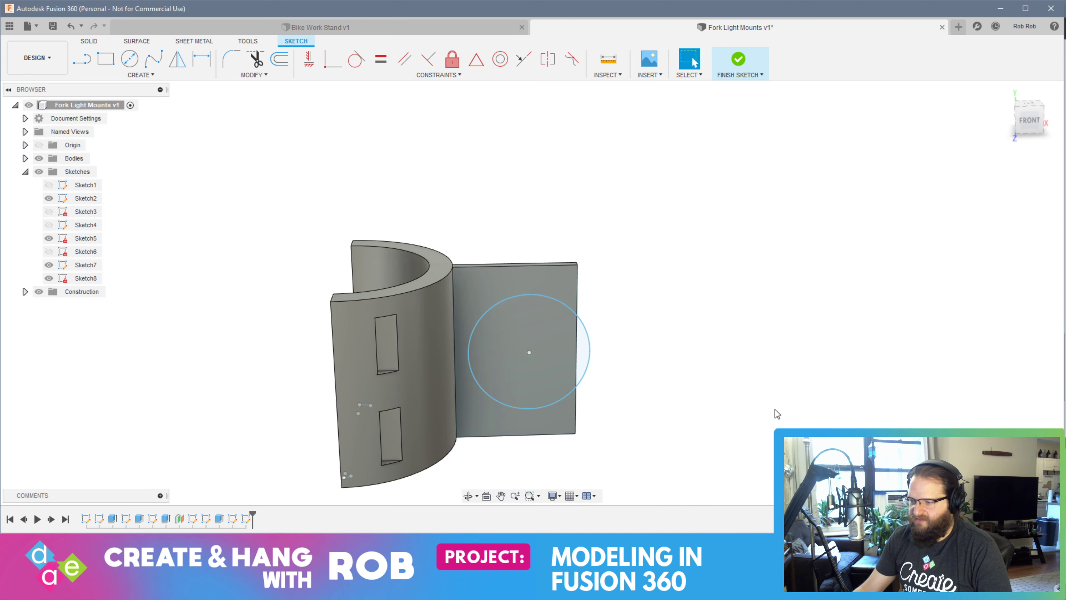
Hide the half-ring body to expose the arm plate's narrow inner side face
click(25, 159)
click(69, 186)
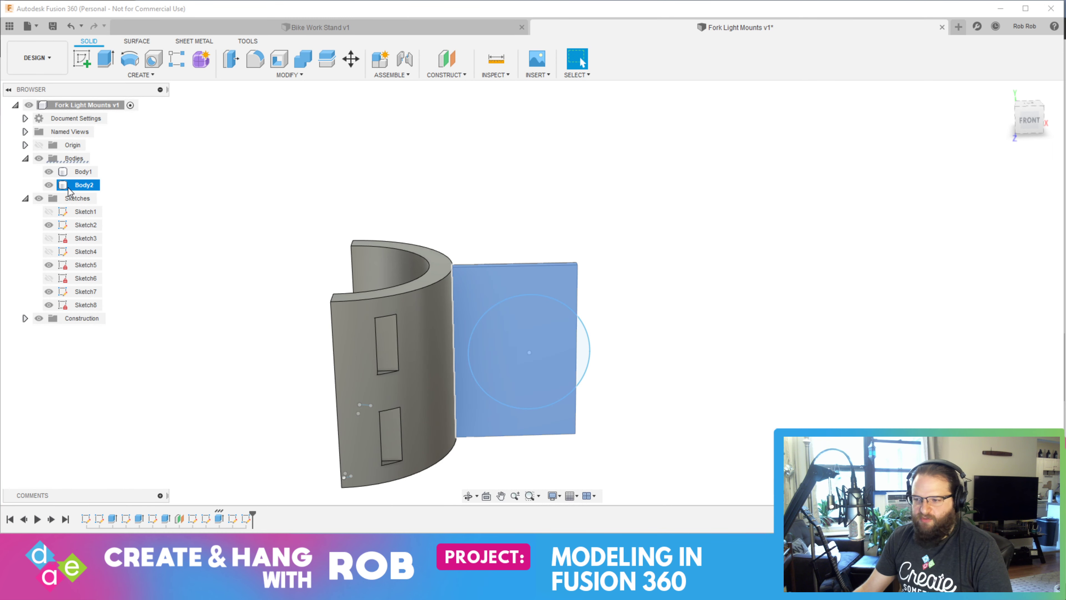
click(48, 171)
shift+middle_drag(263, 360, 464, 337)
key(Escape)
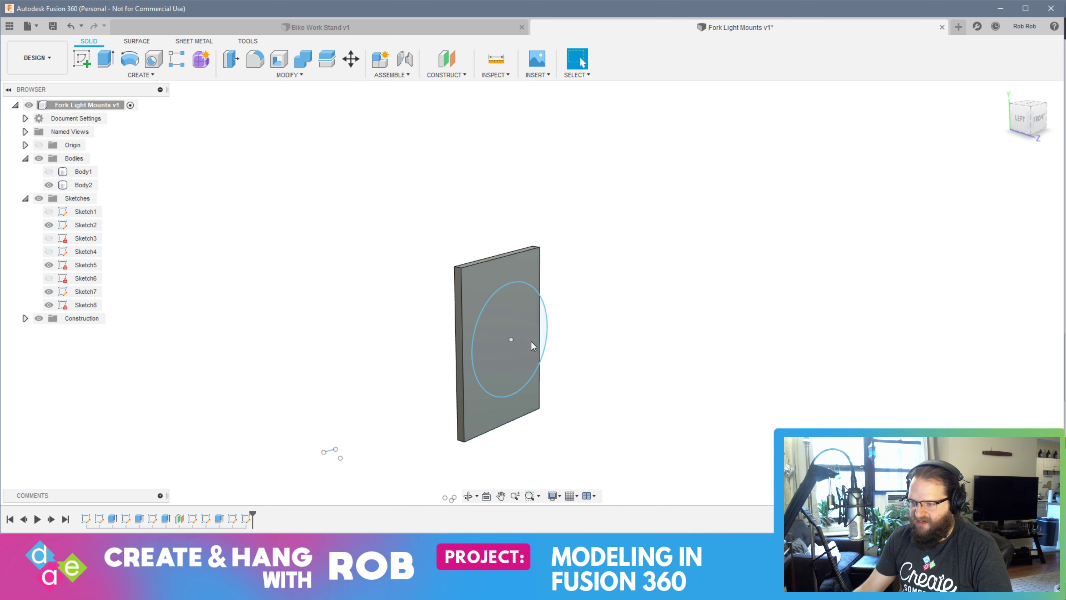
Extrude the arm plate's narrow inner face 2 mm into the half-ring with the Join operation, with the half-ring body shown again
click(458, 321)
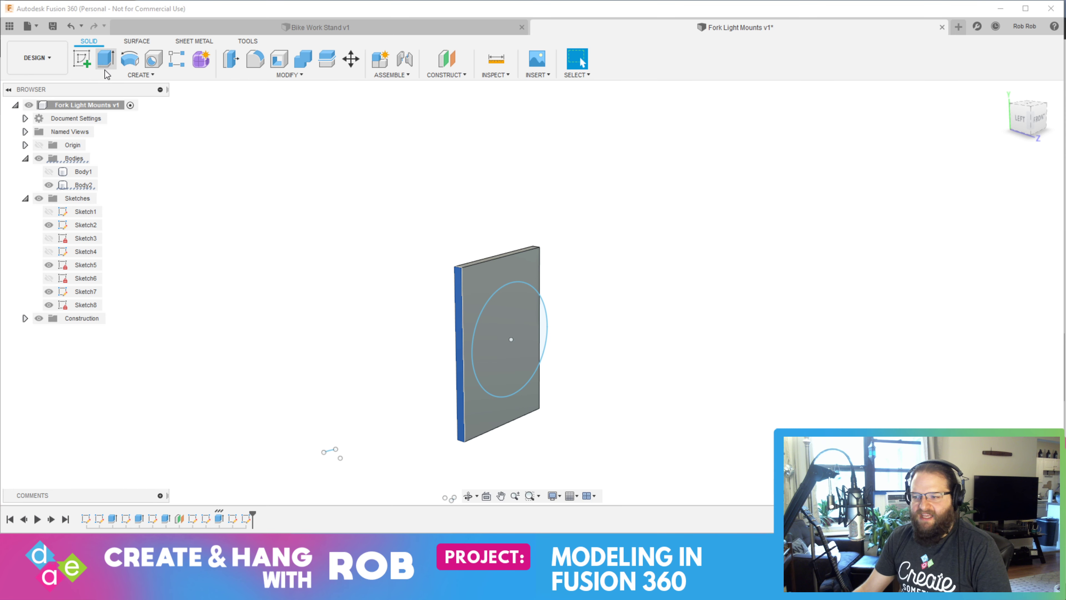
click(106, 58)
click(48, 172)
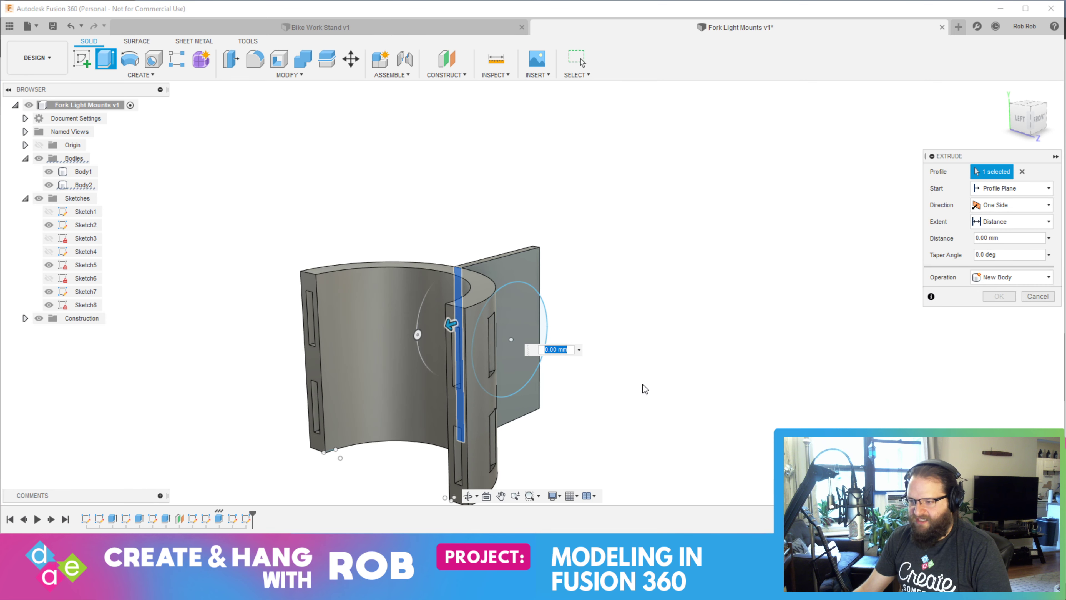
shift+middle_drag(652, 365, 620, 373)
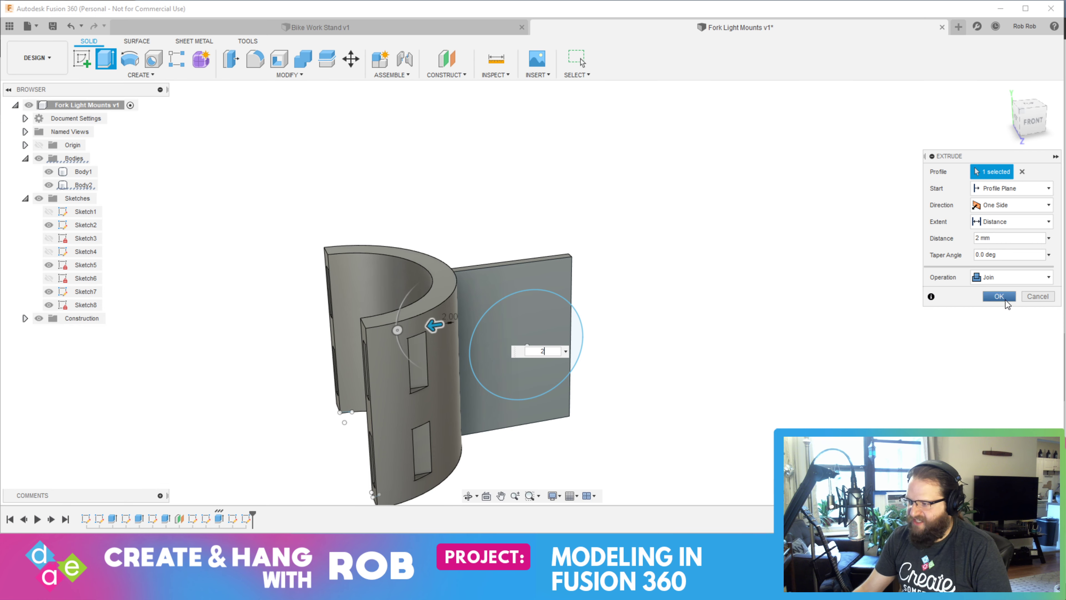
click(999, 296)
Start a new sketch on the front face of the arm plate around the circle
shift+middle_drag(414, 314, 384, 289)
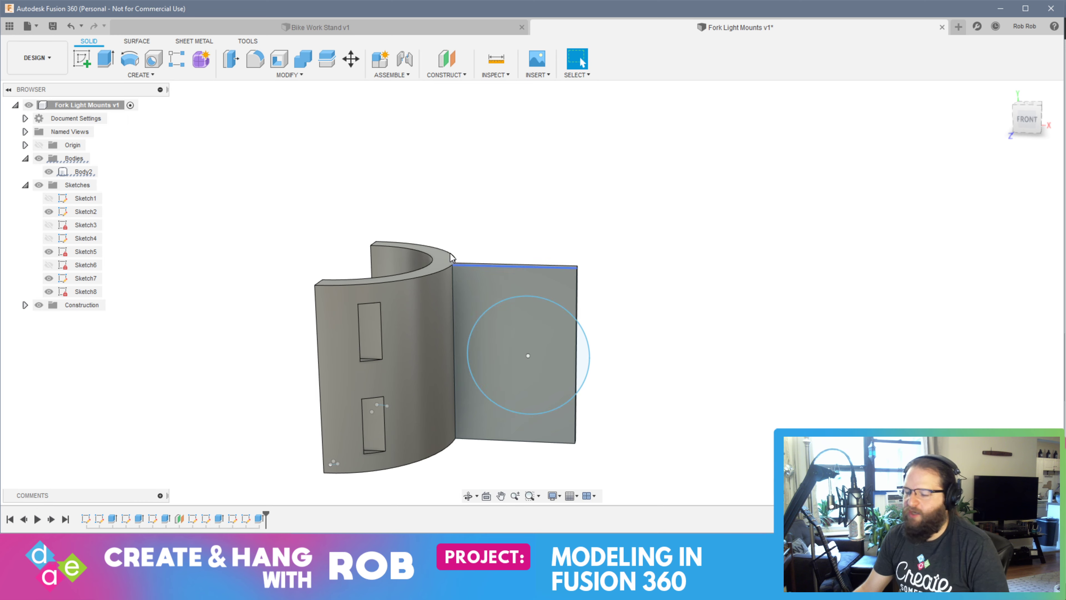
click(491, 291)
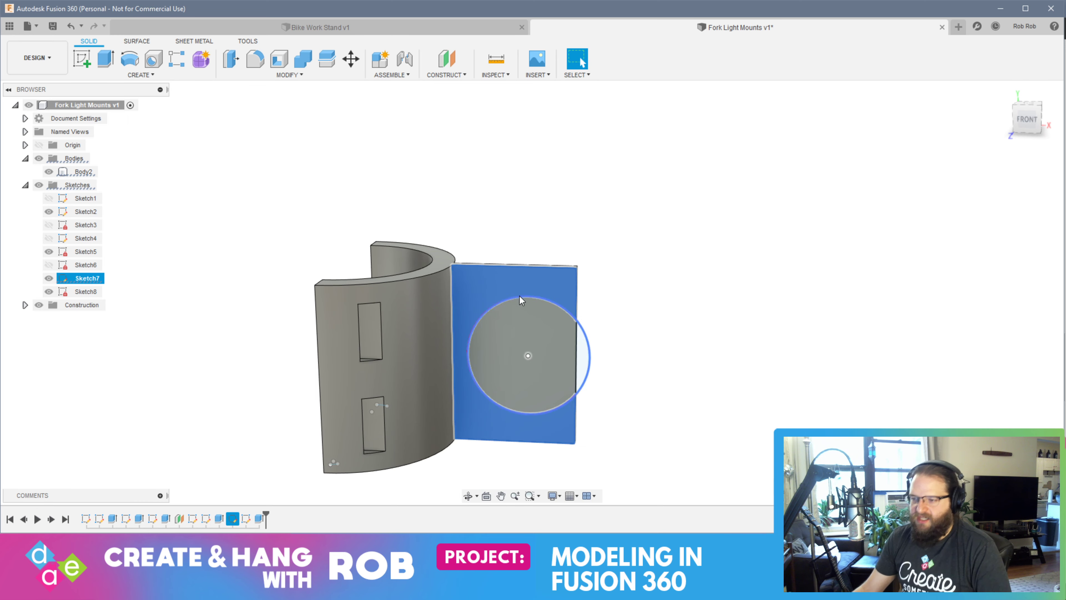
click(82, 67)
scroll(633, 300, up, 5)
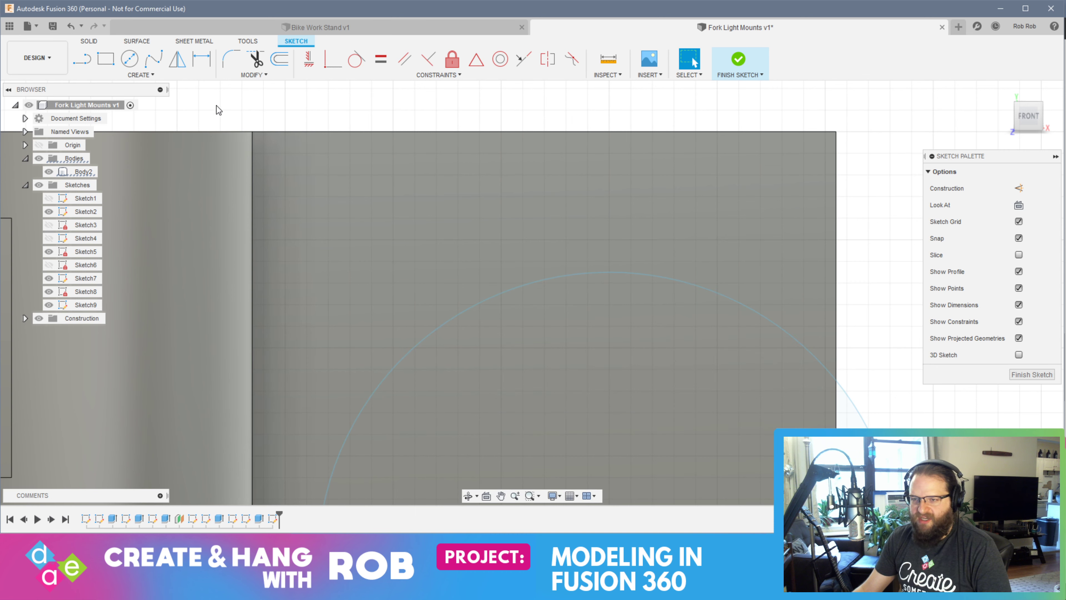
Draw a shallow 3-point arc, about 17.5 mm across, from the plate's upper edge at the half-ring to a point directly above the circle's center
click(141, 75)
mouse_move(128, 124)
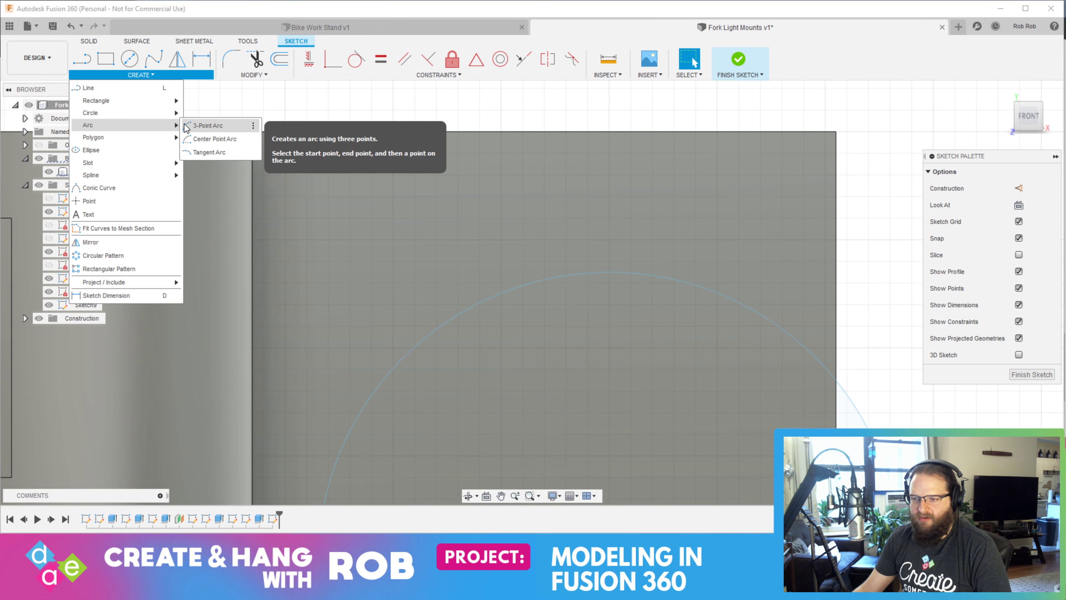
click(206, 126)
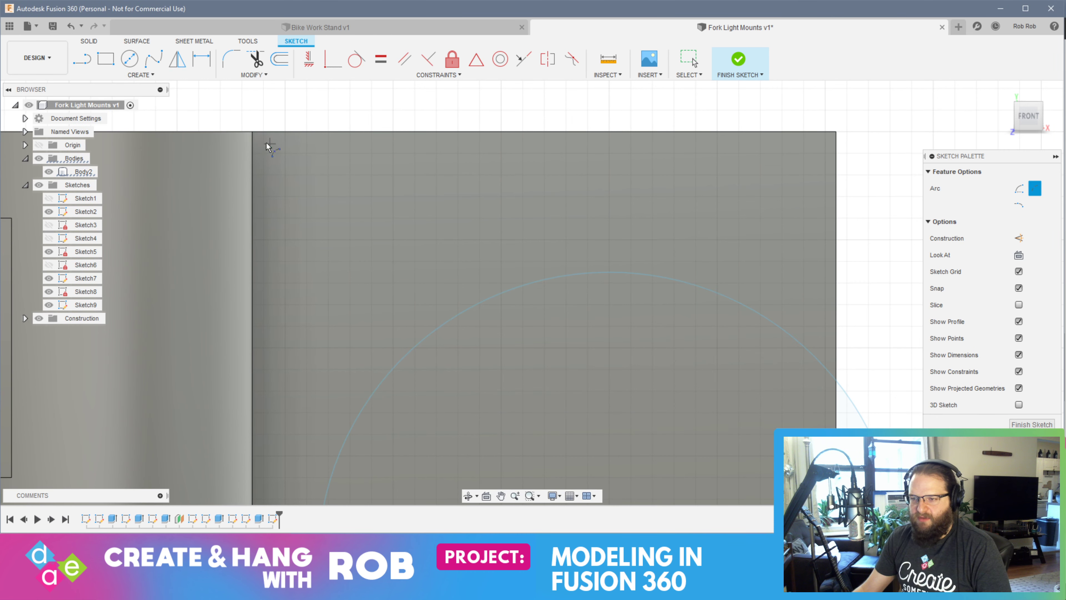
click(246, 134)
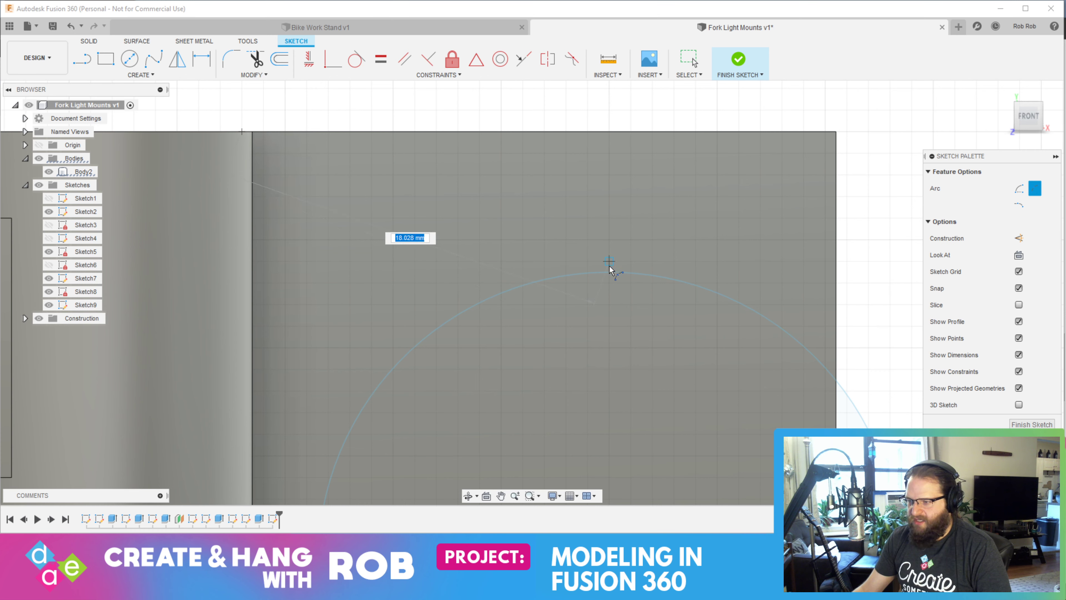
click(608, 219)
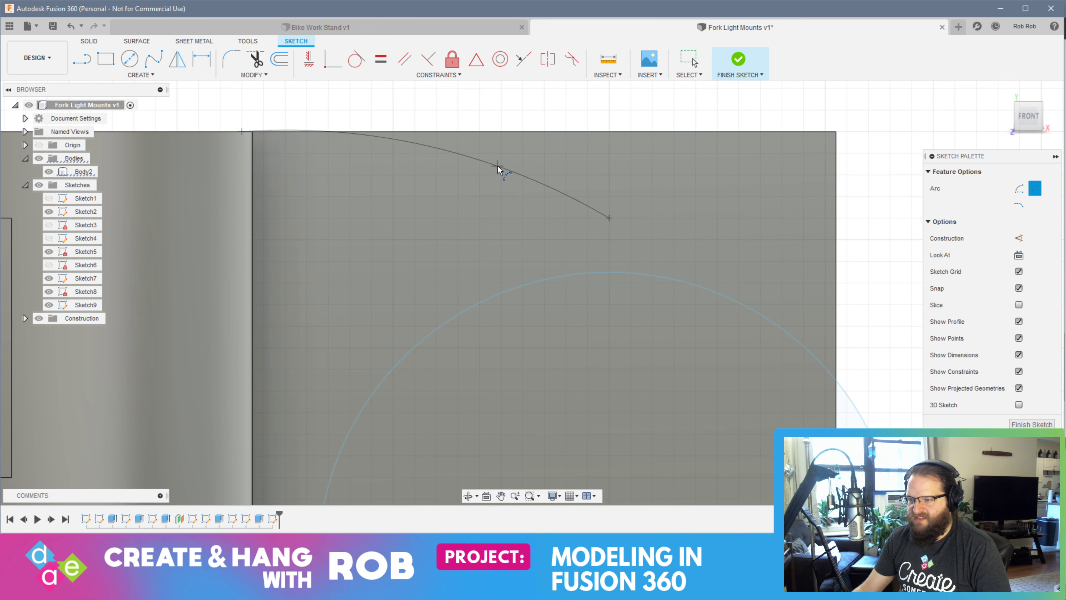
click(394, 145)
Draw a mirrored 3-point arc, about 17 mm across, from the plate's lower corner at the half-ring to a point directly below the circle's center
scroll(647, 407, up, 2)
scroll(636, 392, down, 5)
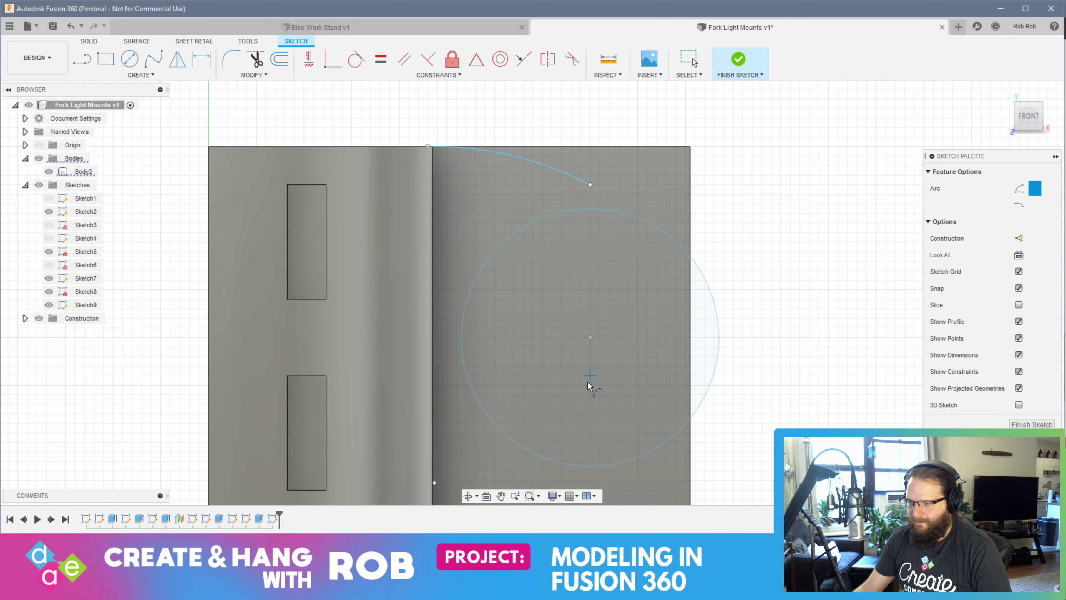
middle_drag(595, 372, 573, 293)
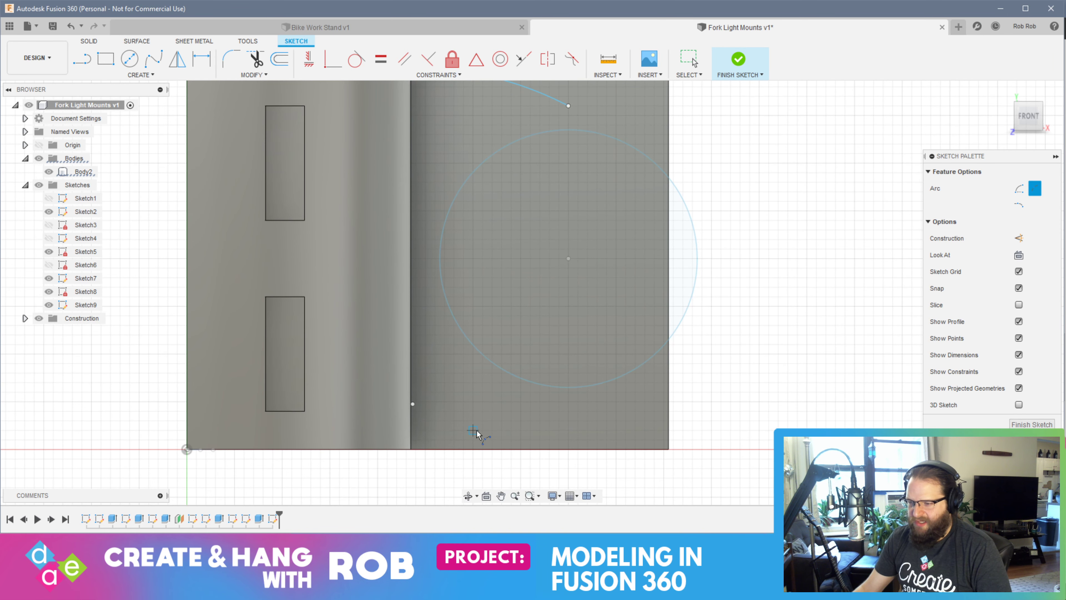
scroll(413, 451, up, 3)
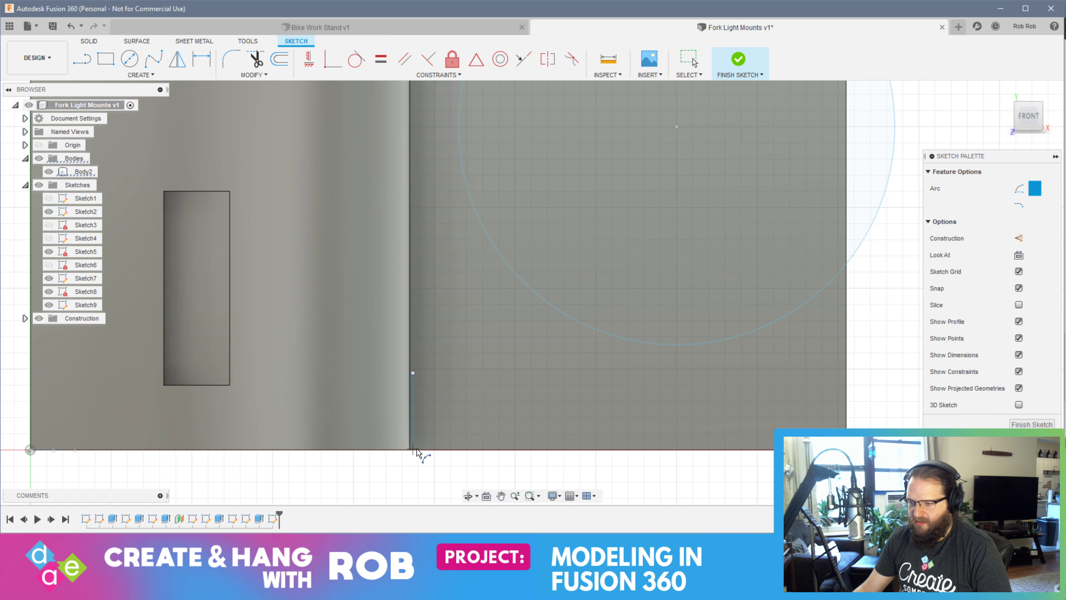
scroll(414, 454, up, 3)
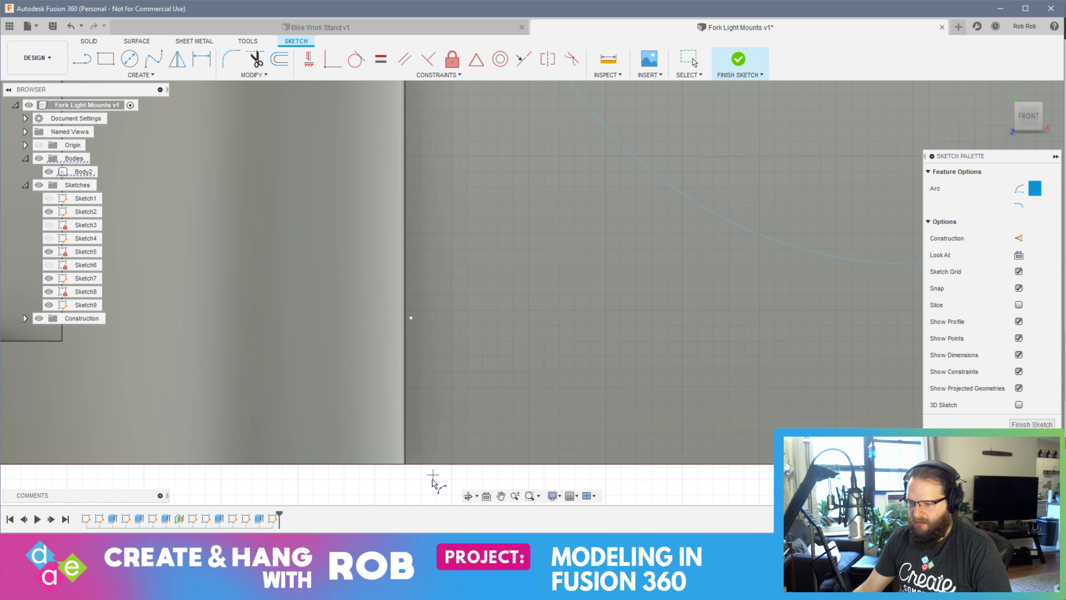
click(404, 464)
middle_drag(691, 390, 369, 408)
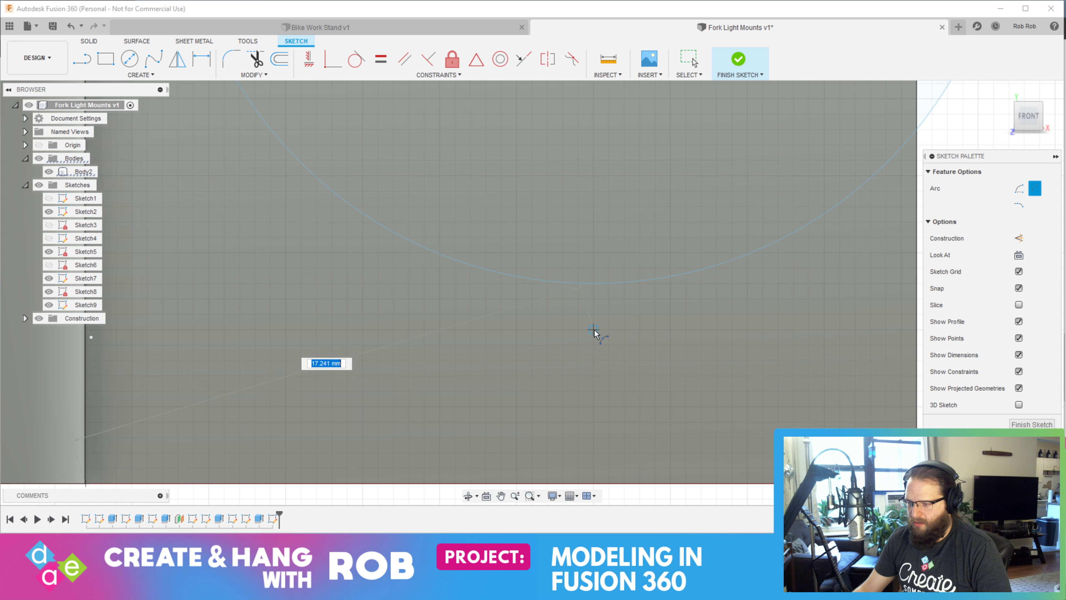
click(594, 345)
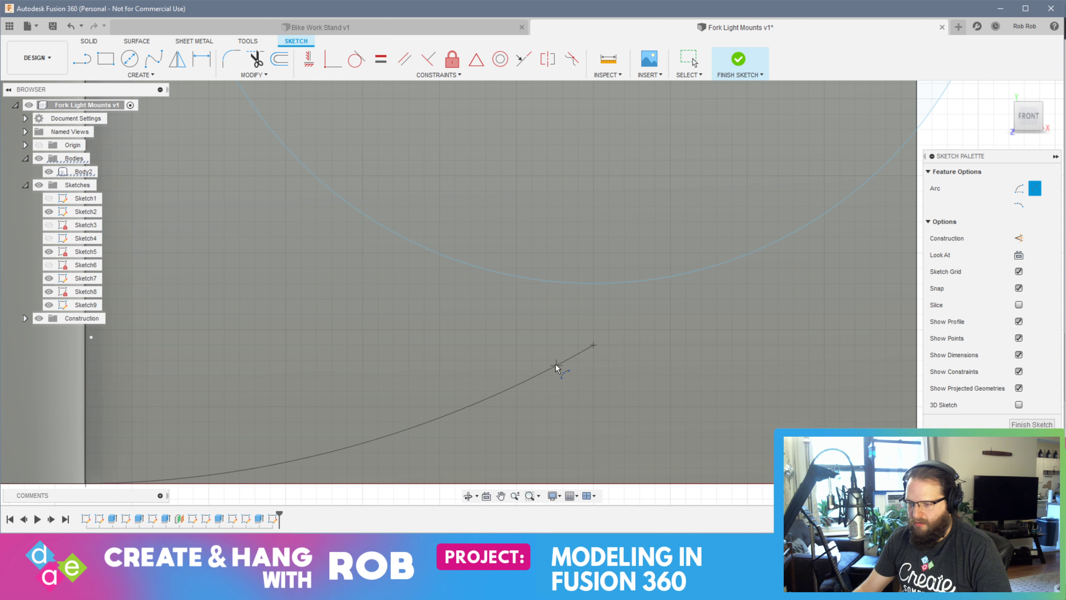
click(287, 469)
Draw a 3-point arc from the lower arc's outer end to the upper arc's outer end, passing around the circle's half-ring side
scroll(606, 336, down, 5)
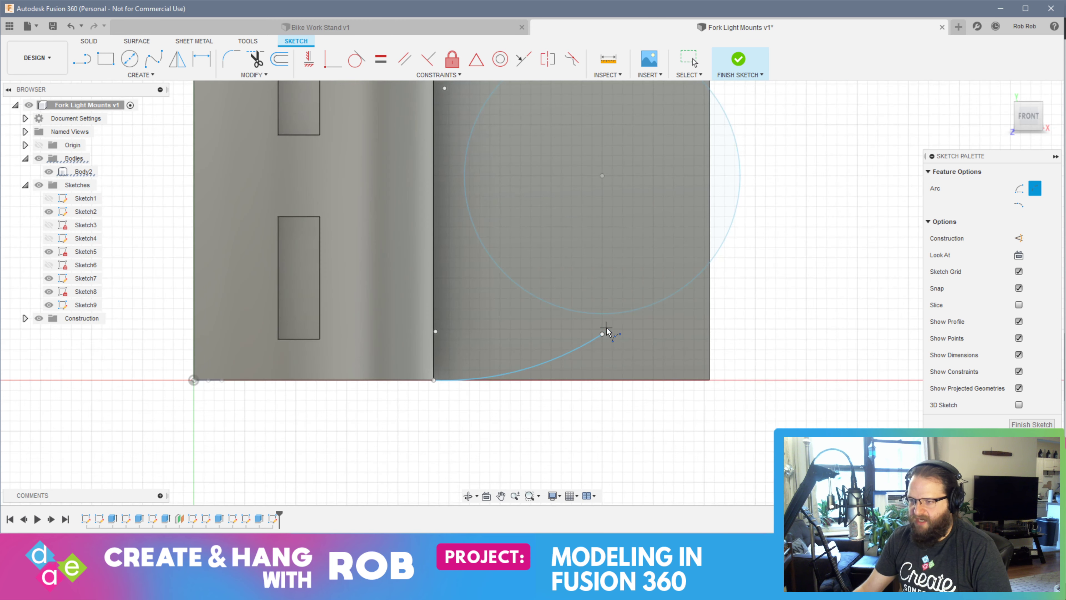
click(602, 334)
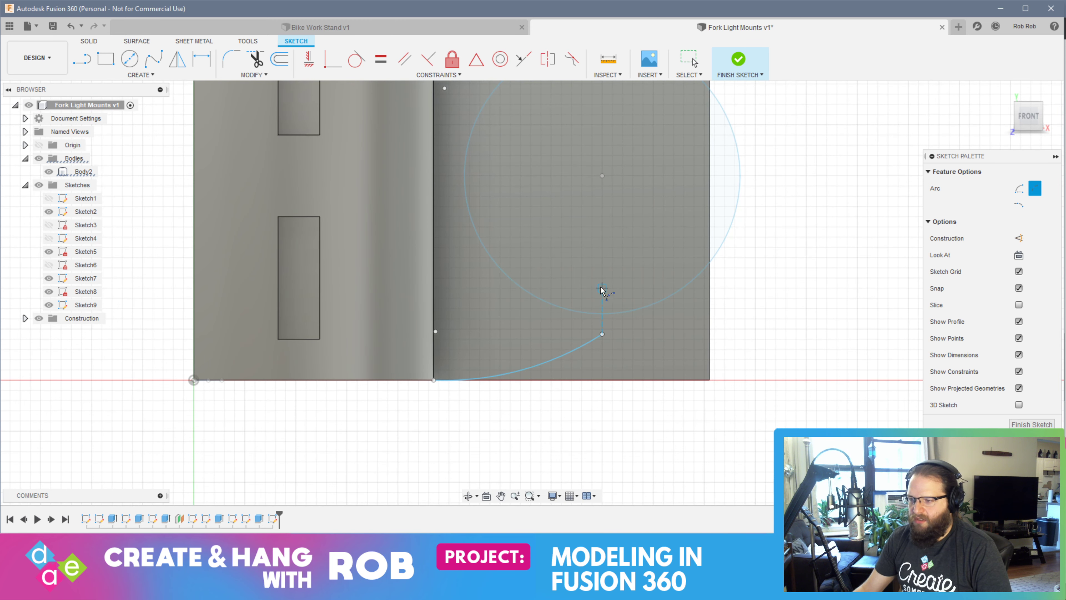
click(602, 334)
middle_drag(591, 275, 598, 420)
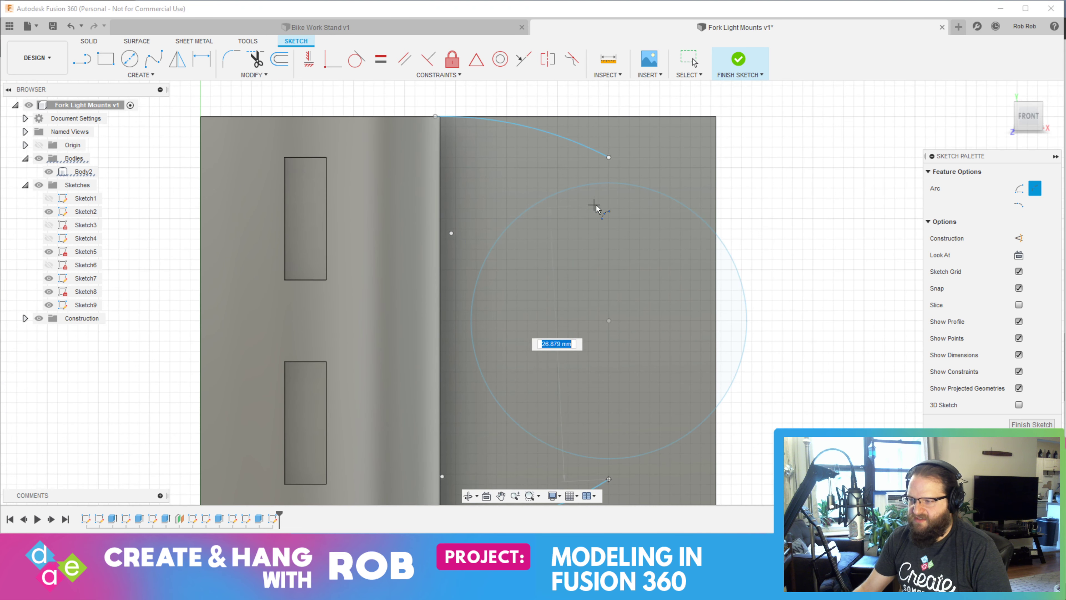
click(608, 157)
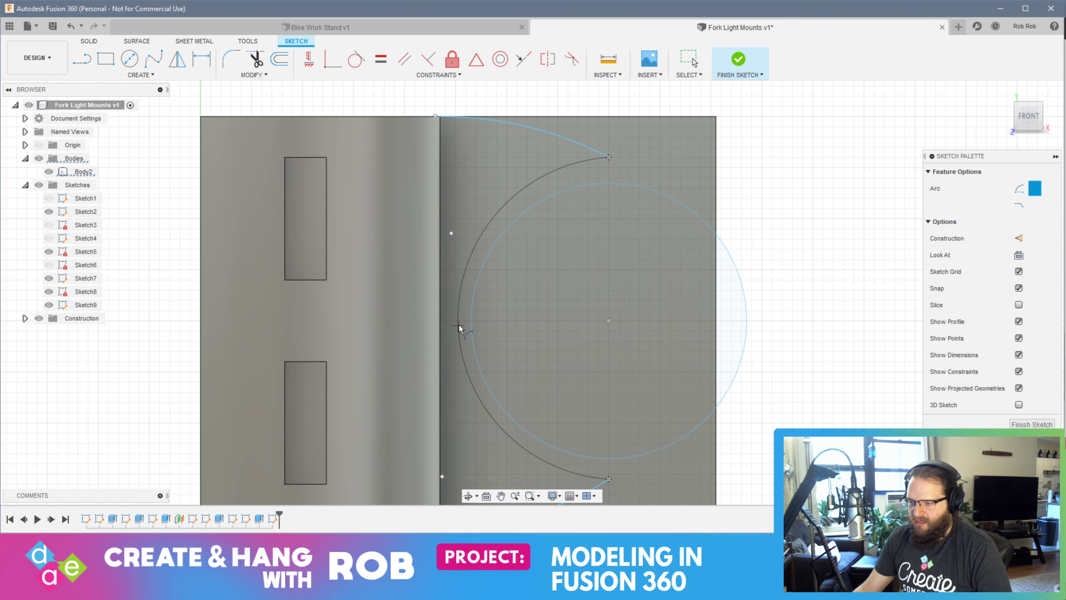
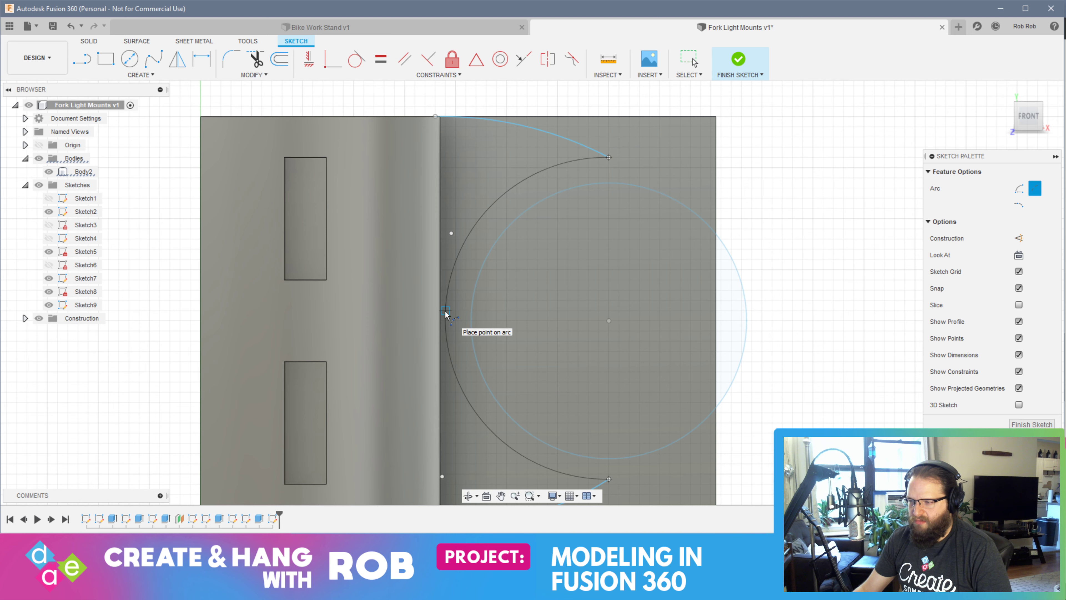
Draw a vertical line from the upper arc's outer end down to the top of the circle
key(Escape)
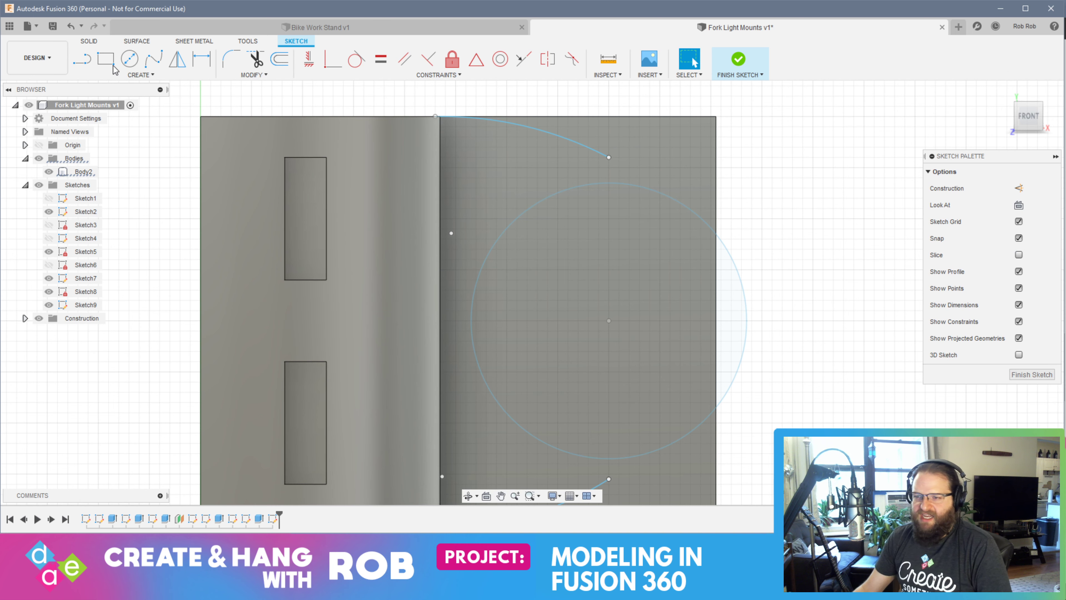
key(l)
click(609, 159)
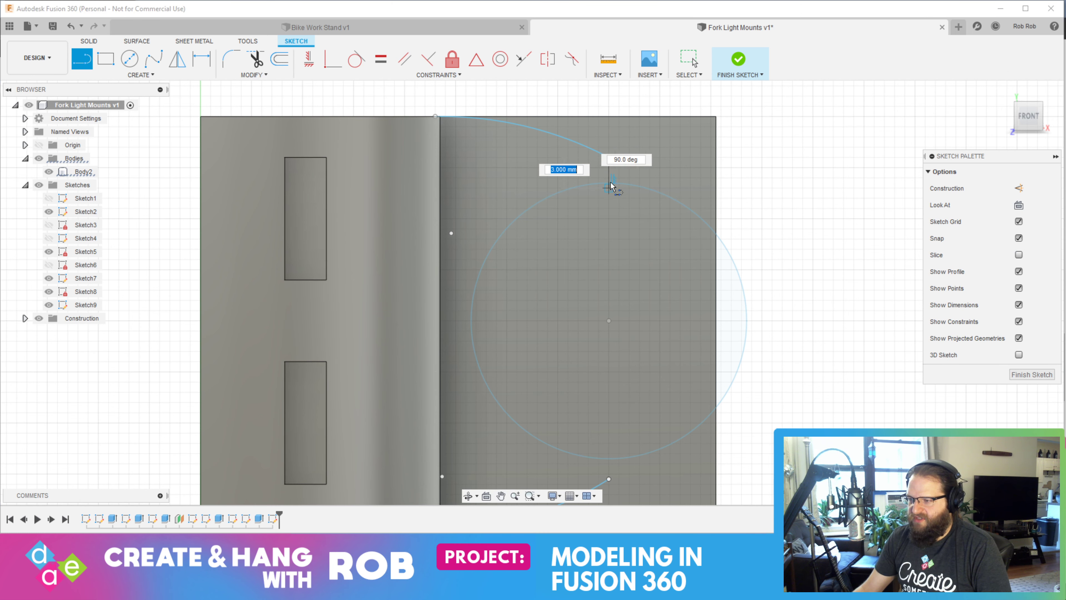
scroll(609, 185, up, 3)
scroll(609, 185, up, 1)
click(609, 185)
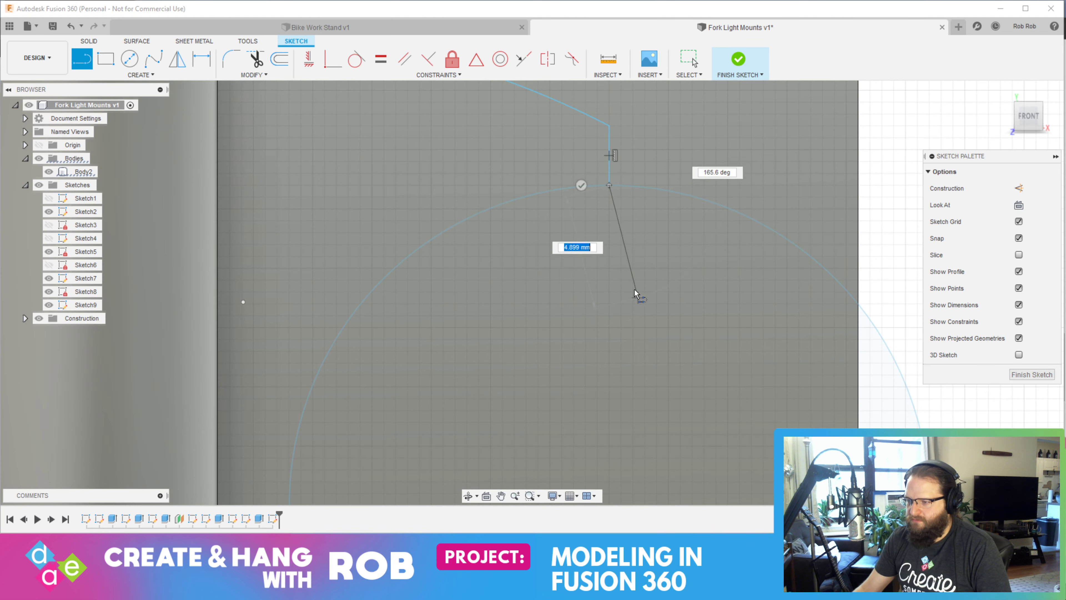
key(Escape)
Draw a vertical line from the lower arc's outer end up to the bottom of the circle
mouse_move(598, 328)
middle_down()
mouse_move(554, 160)
mouse_move(547, 67)
middle_up()
key(l)
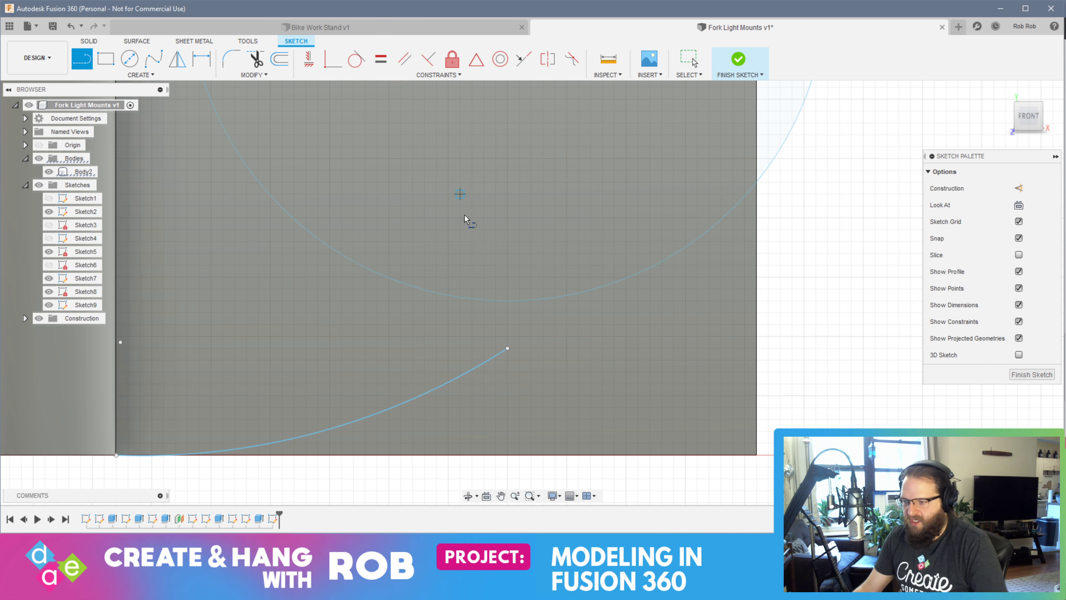
click(508, 349)
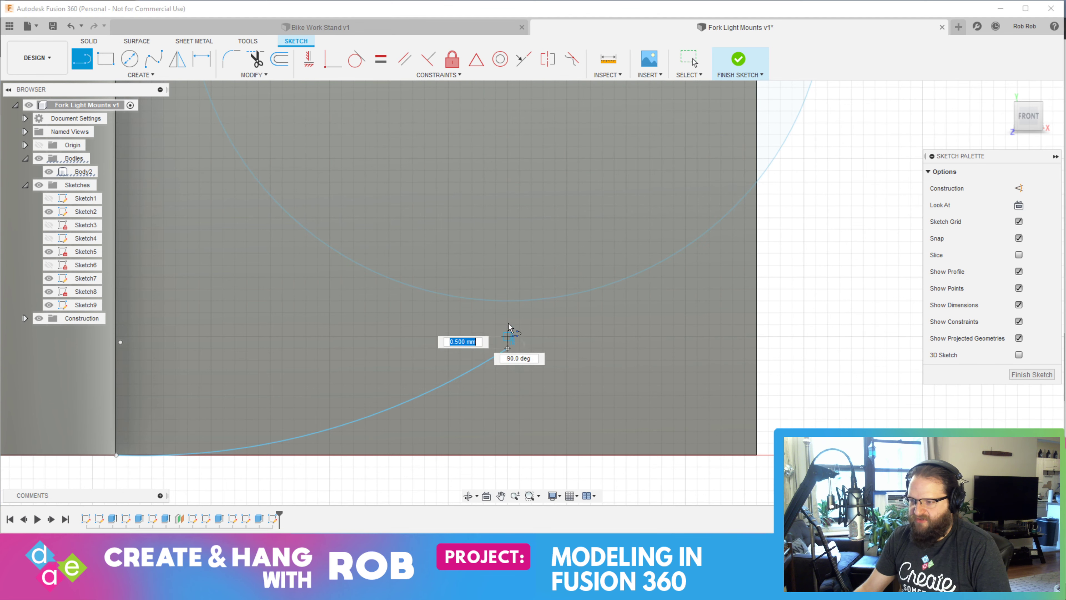
click(508, 301)
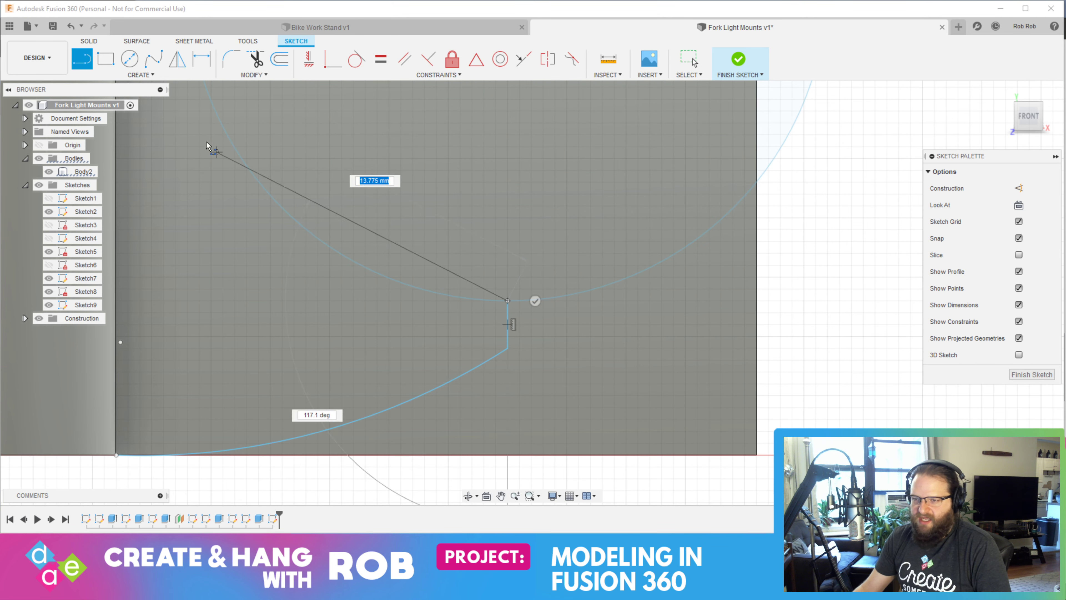
key(Escape)
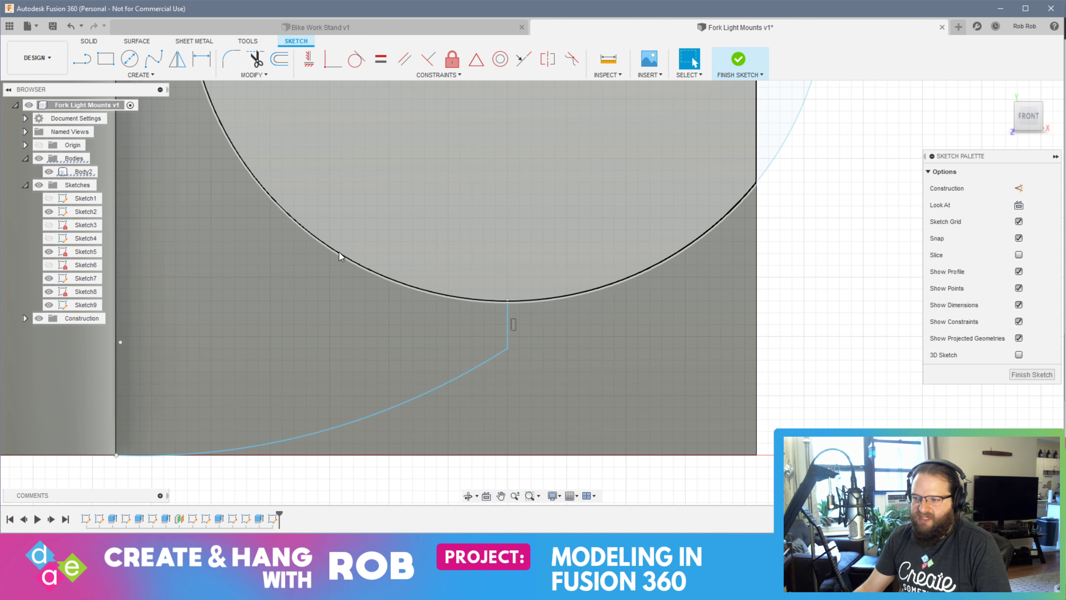
Draw a 3-point arc between the two short lines' ends along the circle's half-ring side, and finish the sketch
scroll(202, 157, up, 1)
click(141, 75)
mouse_move(129, 127)
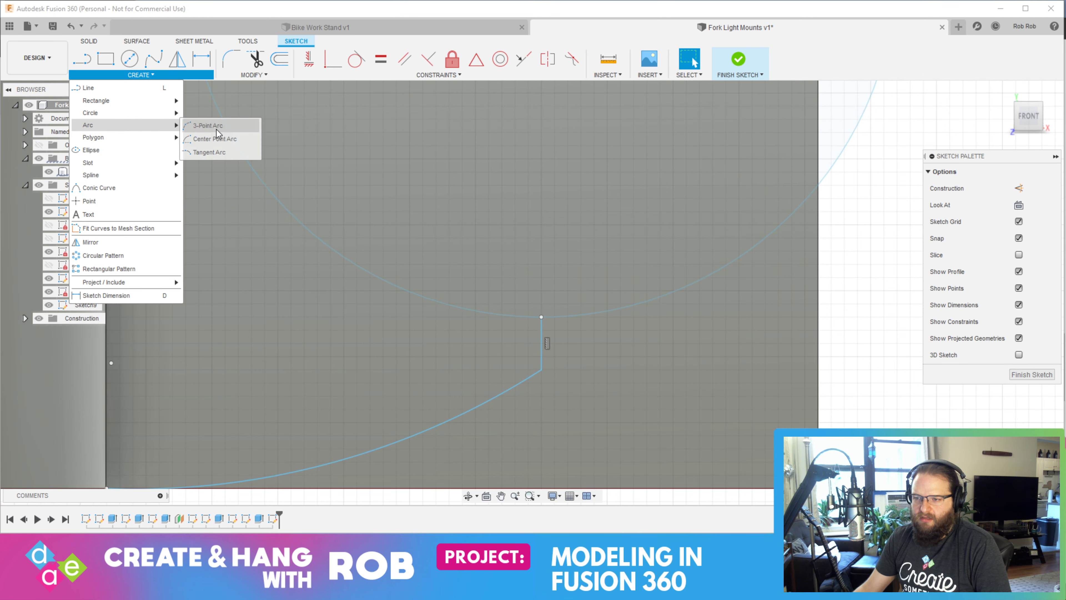
click(212, 125)
click(541, 317)
scroll(540, 238, down, 5)
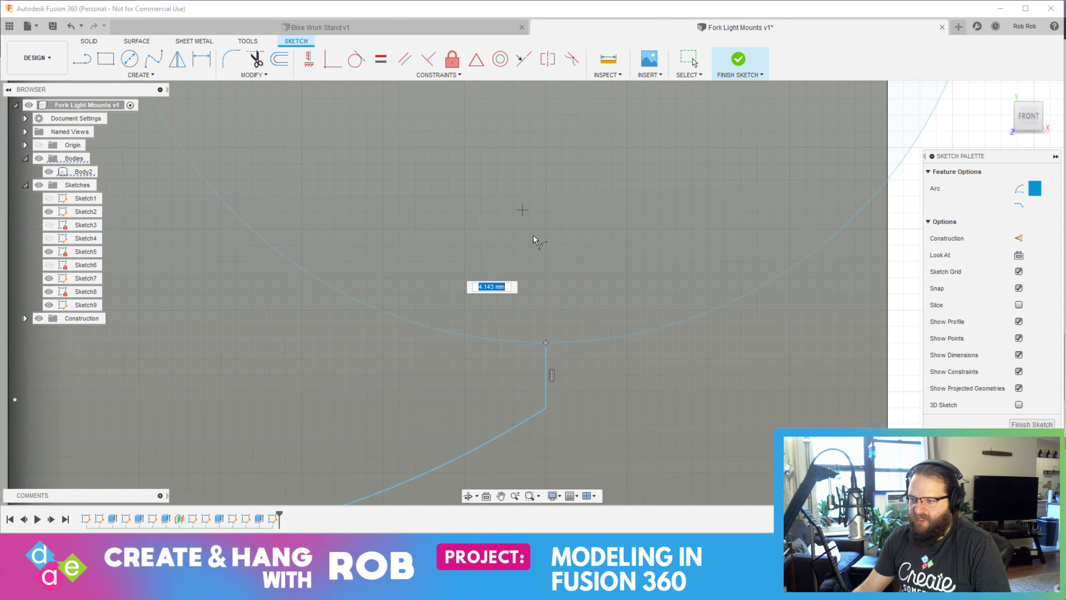
click(531, 177)
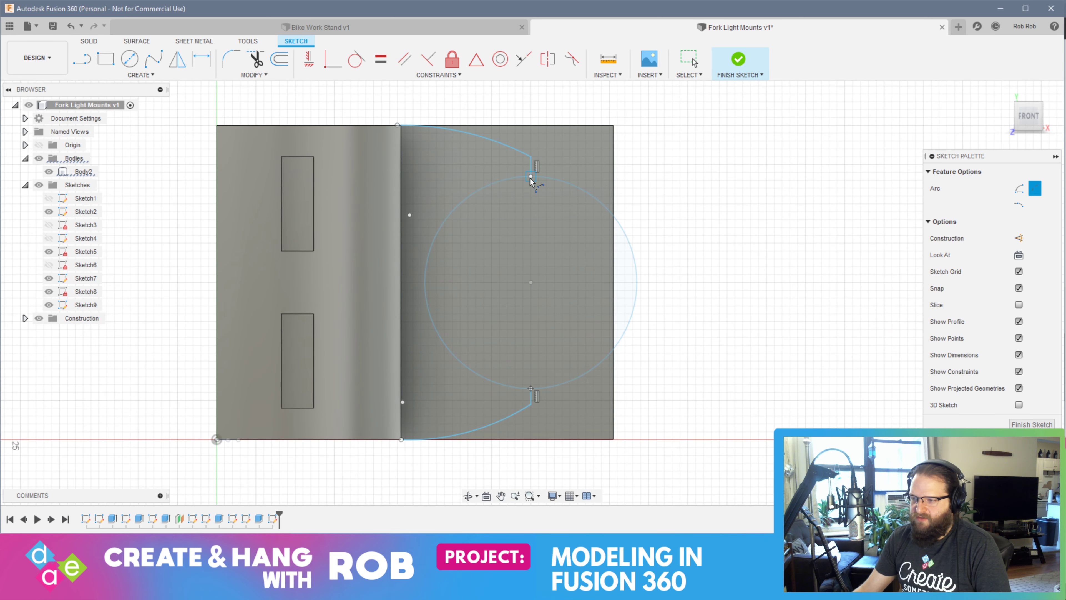
scroll(423, 282, up, 5)
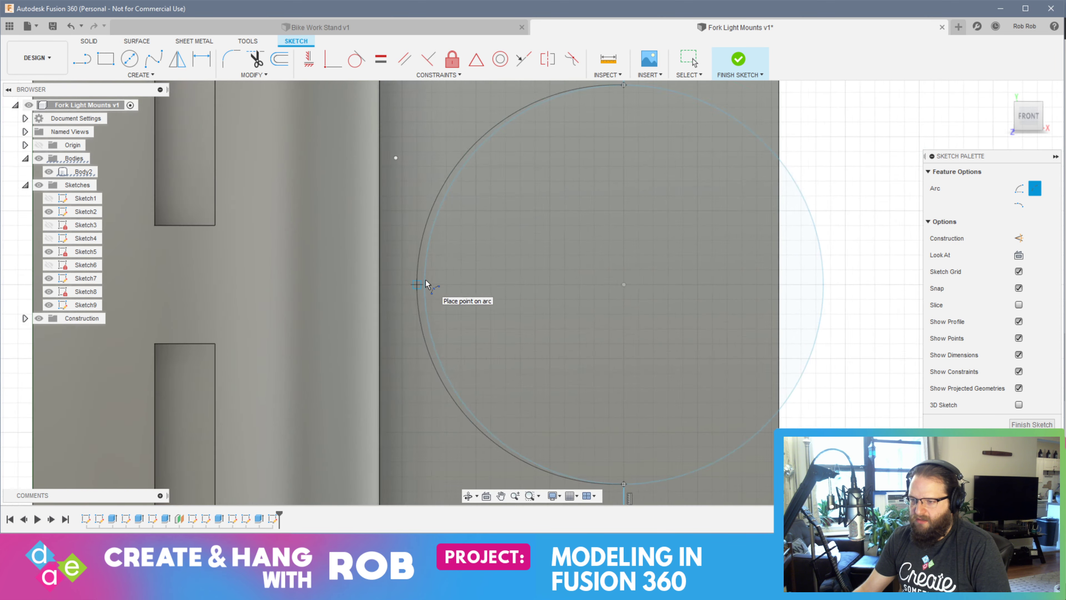
click(424, 290)
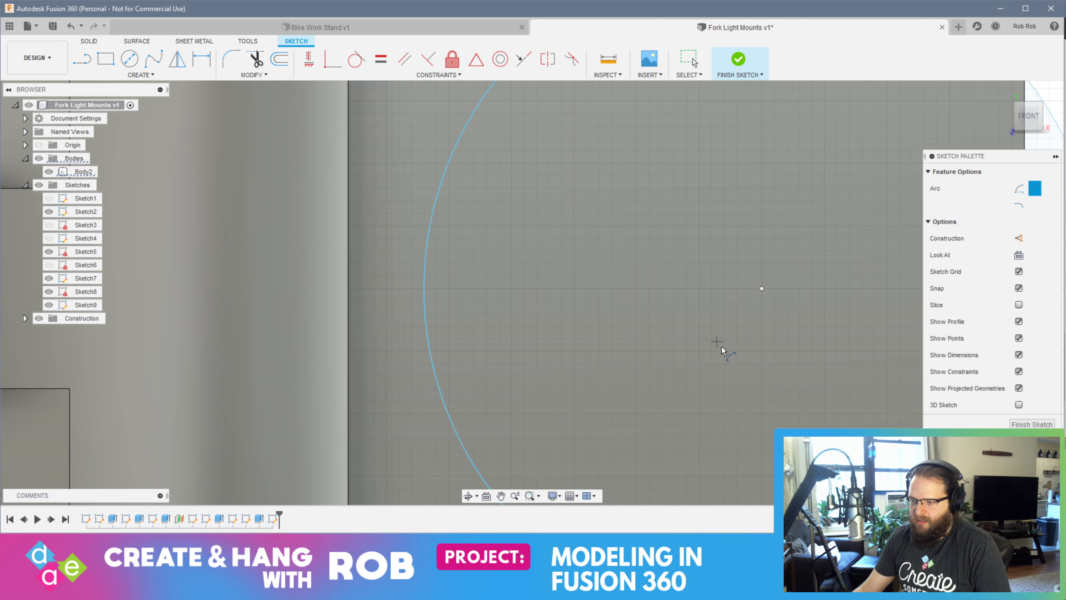
scroll(588, 338, down, 5)
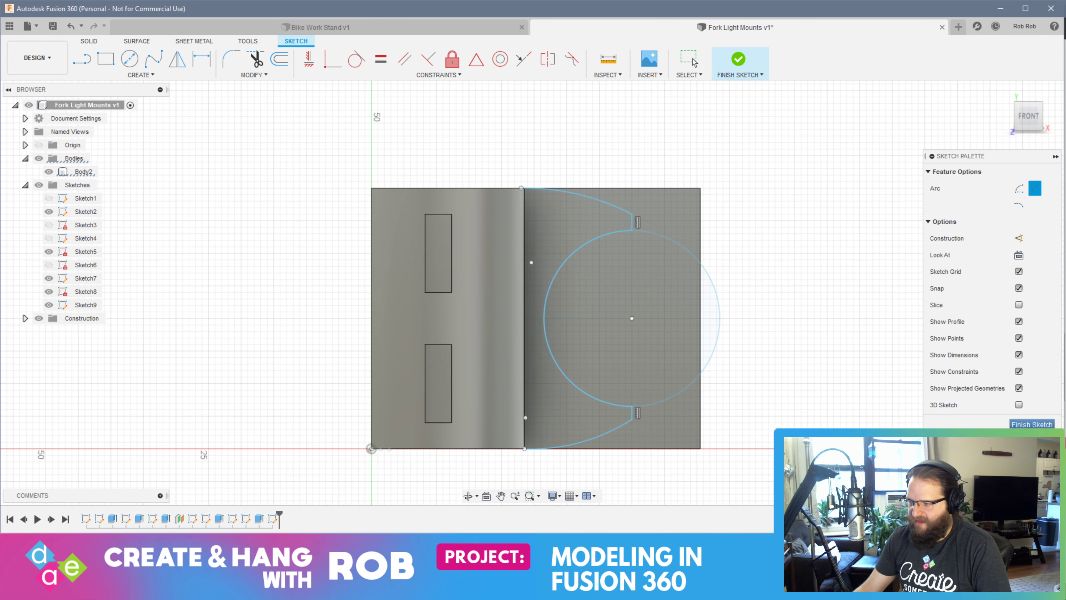
click(738, 60)
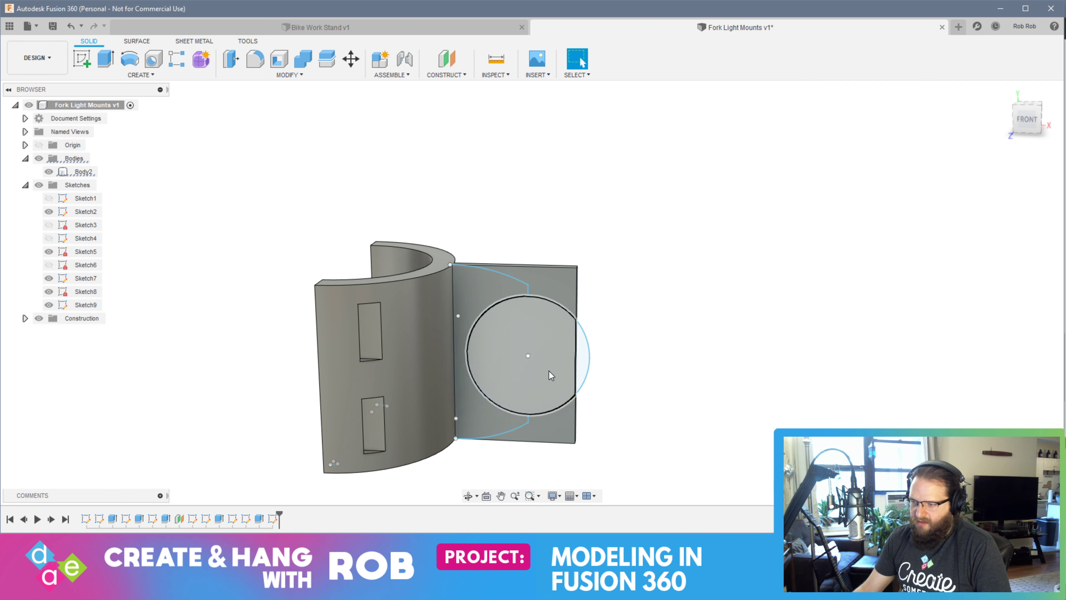
Create another sketch on the arm plate's front face around the circle and open it for editing
click(482, 414)
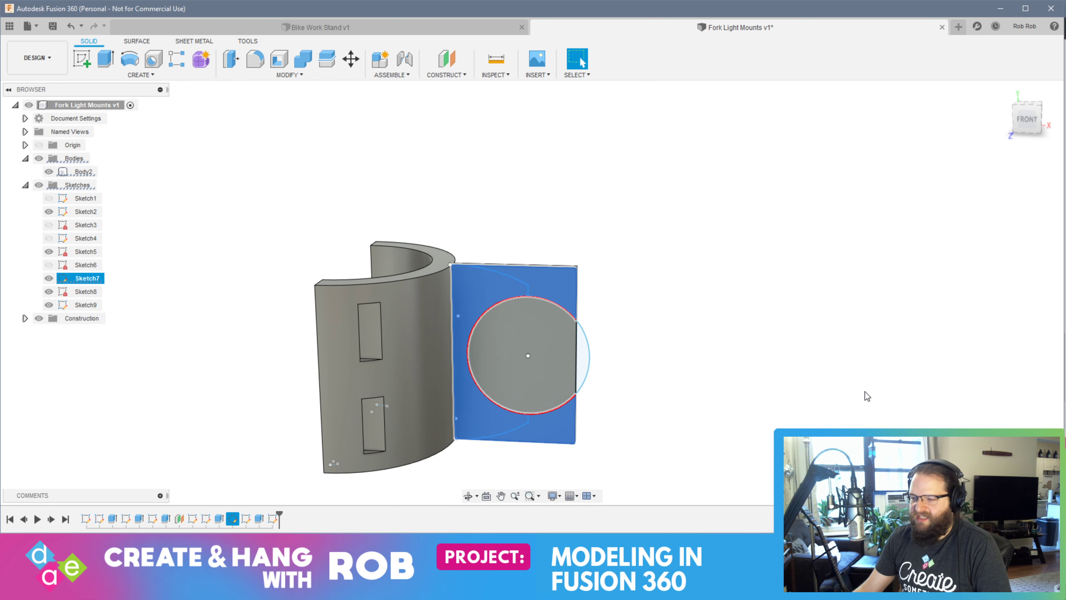
click(81, 60)
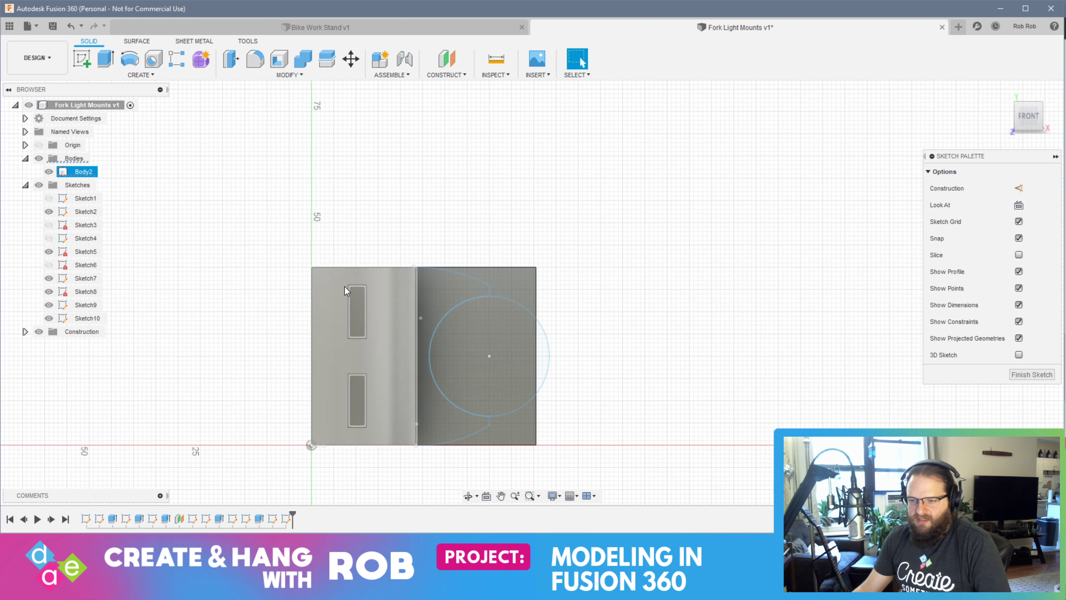
right_click(79, 321)
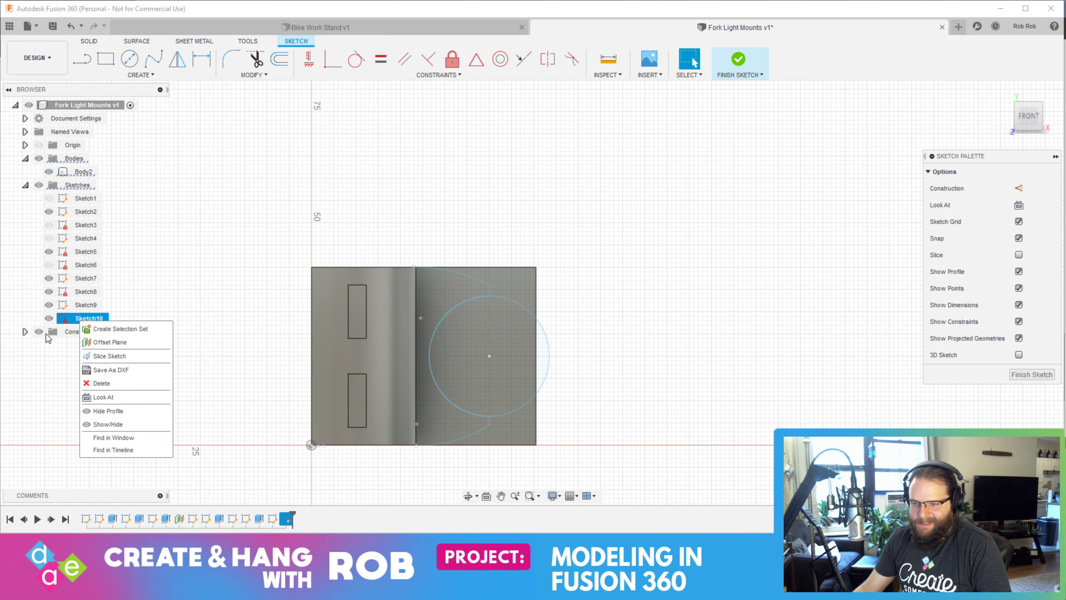
click(73, 317)
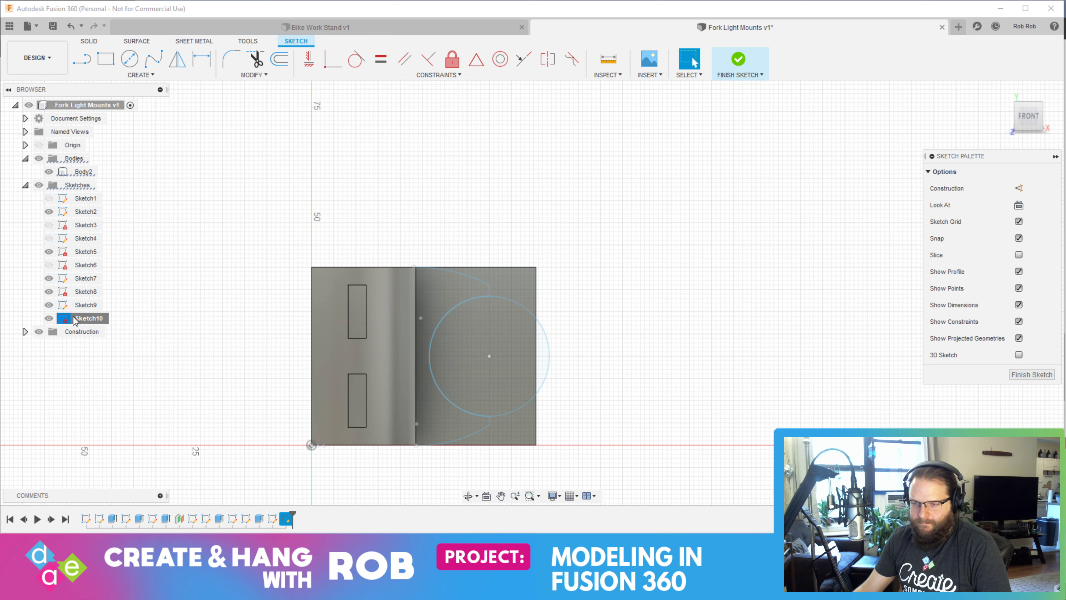
click(1026, 374)
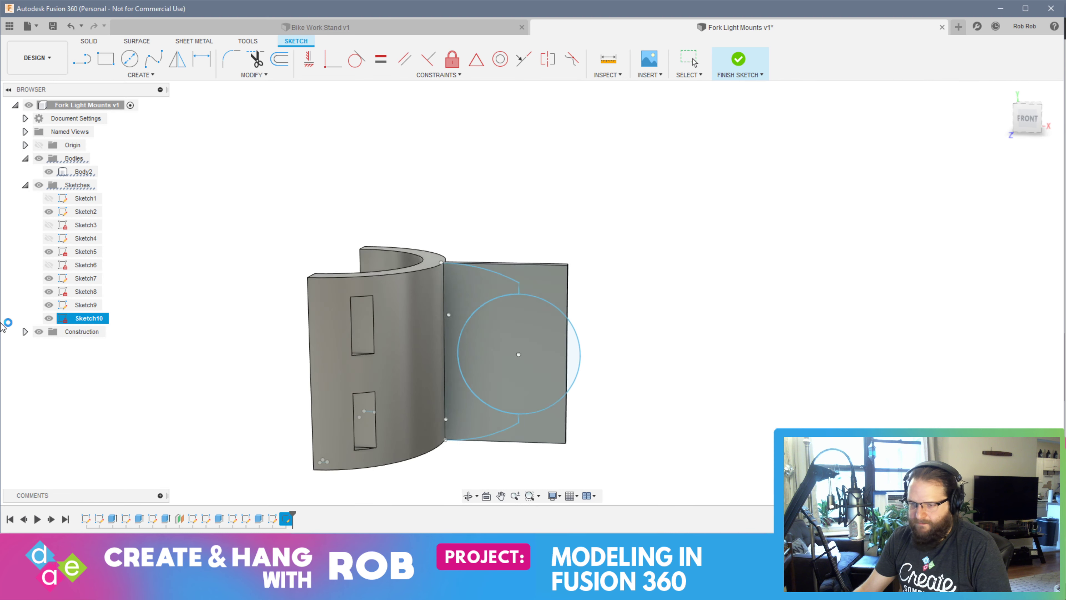
double_click(71, 321)
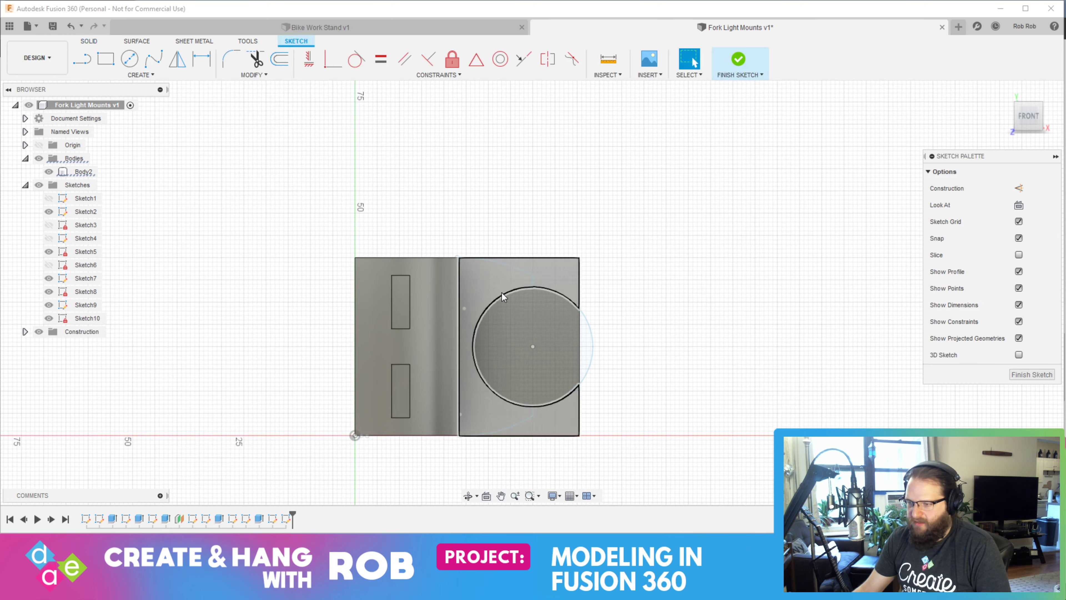
Draw a 40 mm vertical line along the plate's edge at the half-ring, from upper to lower corner, and finish the sketch
click(82, 59)
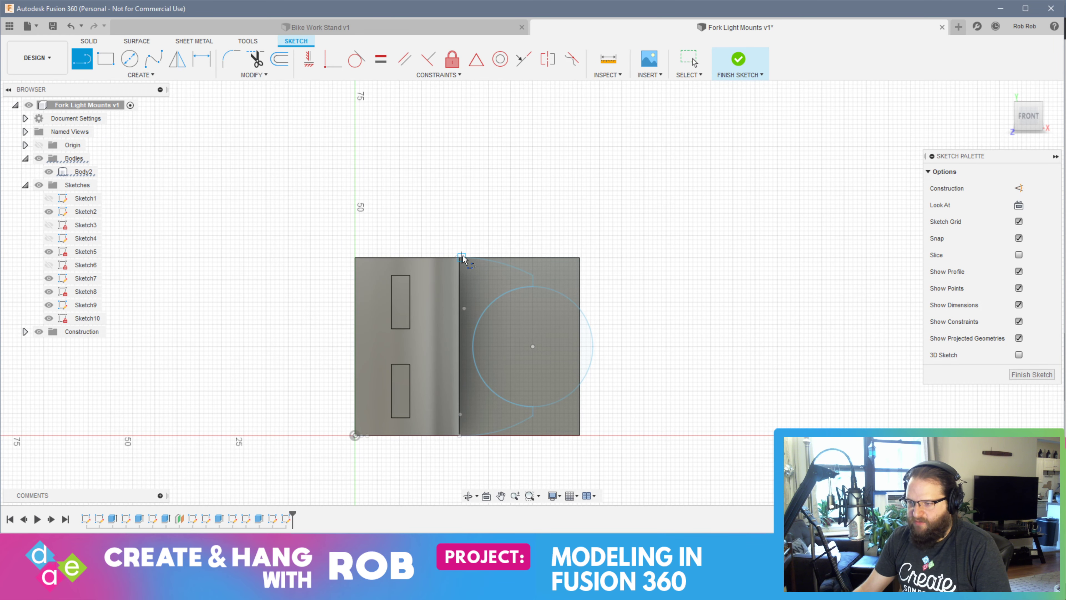
scroll(461, 258, up, 5)
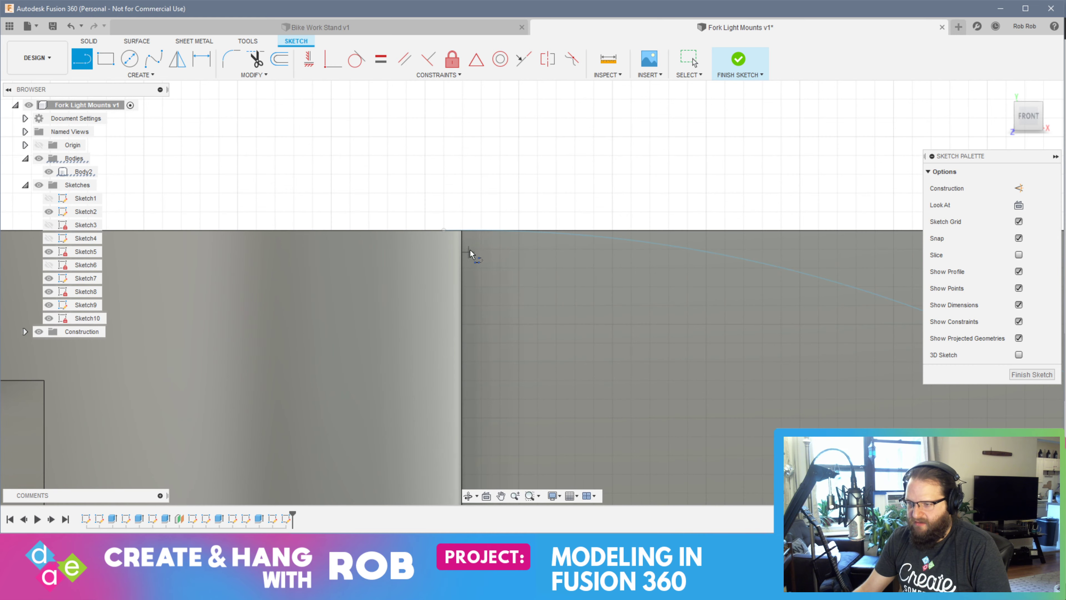
click(463, 230)
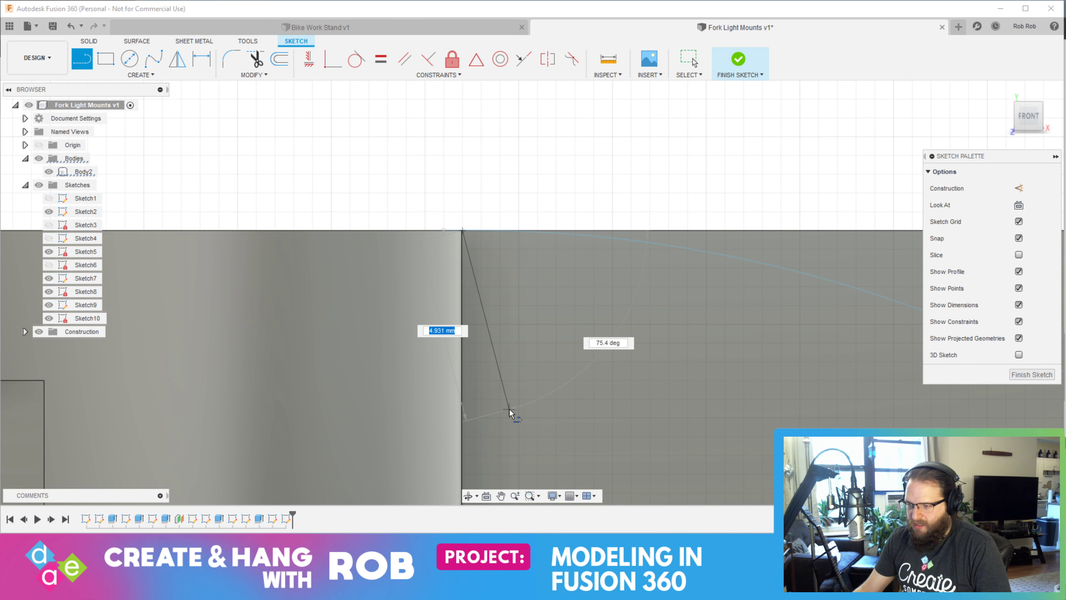
scroll(516, 413, down, 5)
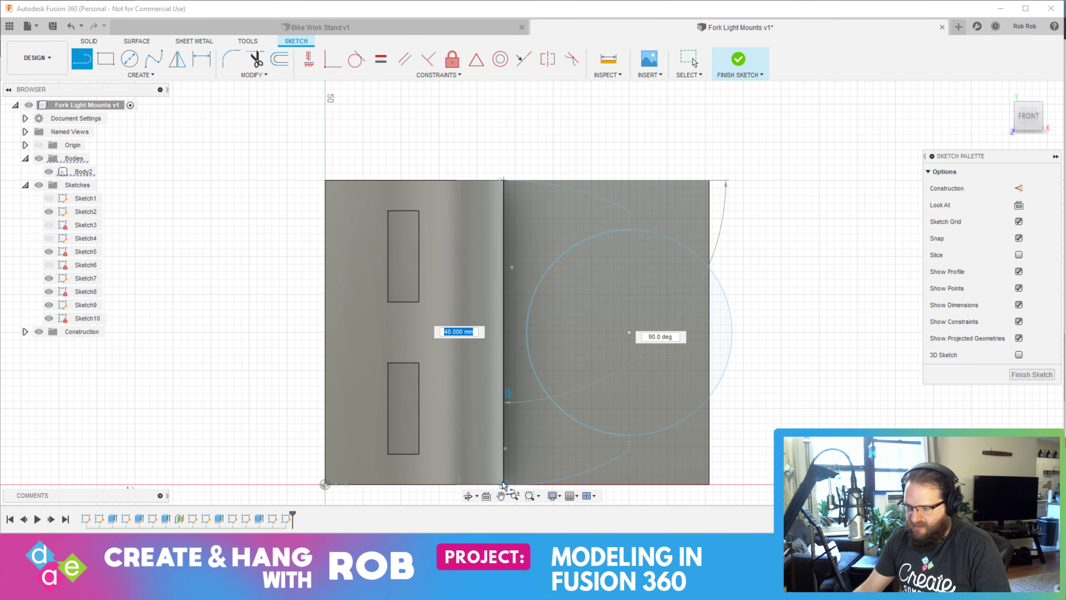
click(504, 484)
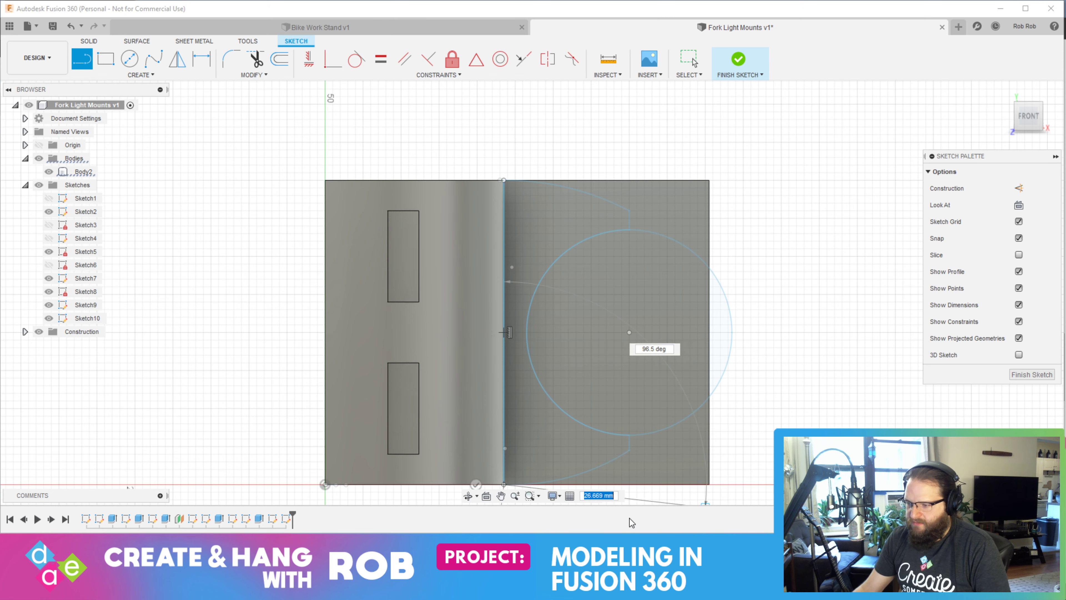
key(Escape)
click(1026, 374)
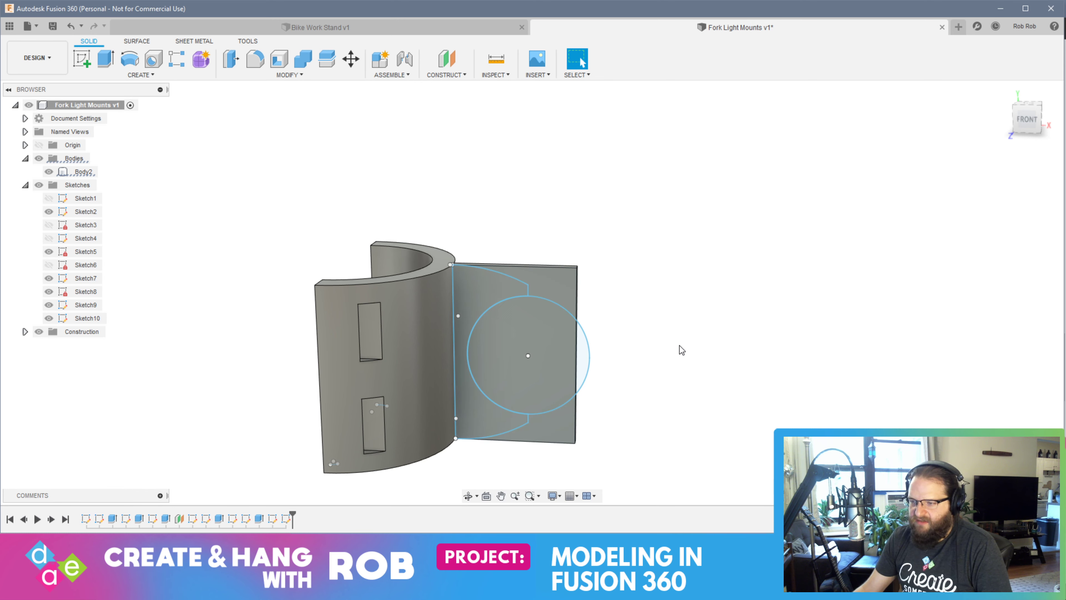
Inspect the outline's upper corner at the half-ring, and undo the vertical edge line and the extra sketch containing it
mouse_move(680, 345)
shift+middle_down()
mouse_move(583, 353)
mouse_move(626, 347)
mouse_move(504, 336)
shift+middle_up()
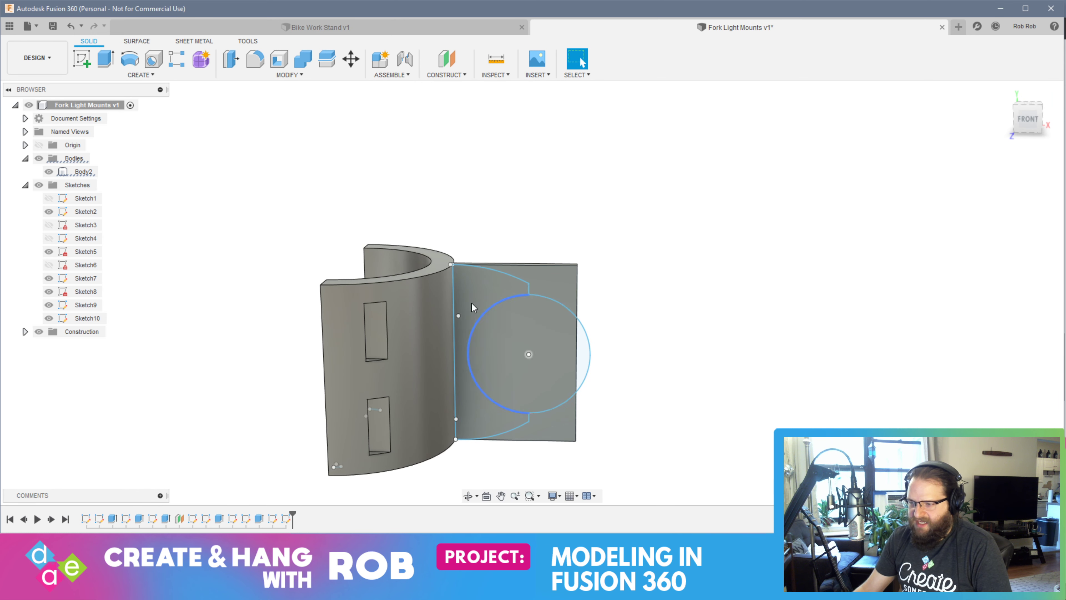
scroll(476, 294, up, 8)
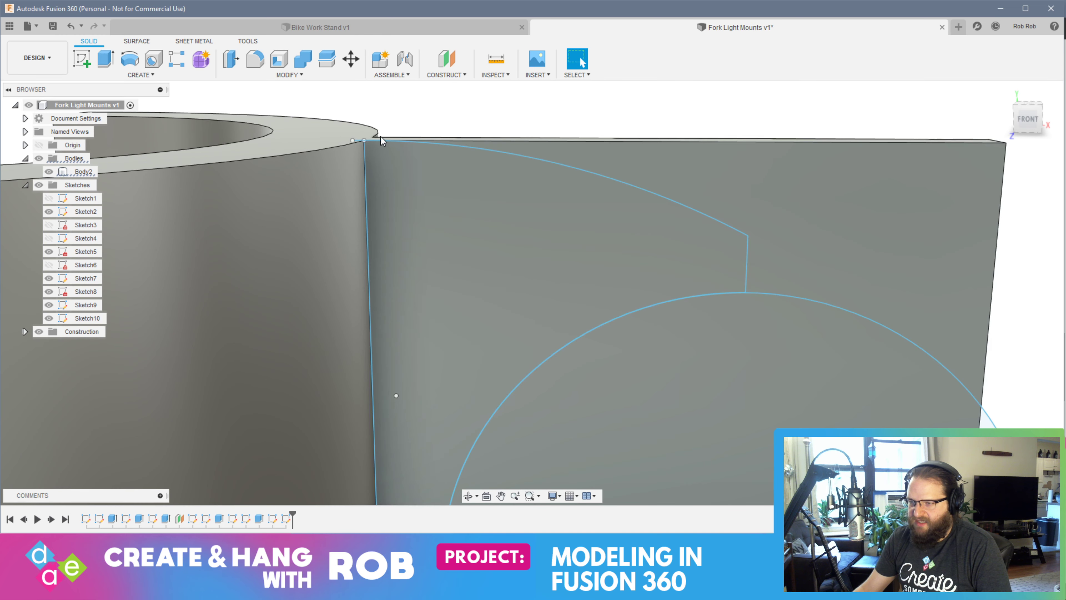
scroll(478, 252, up, 3)
scroll(477, 244, down, 1)
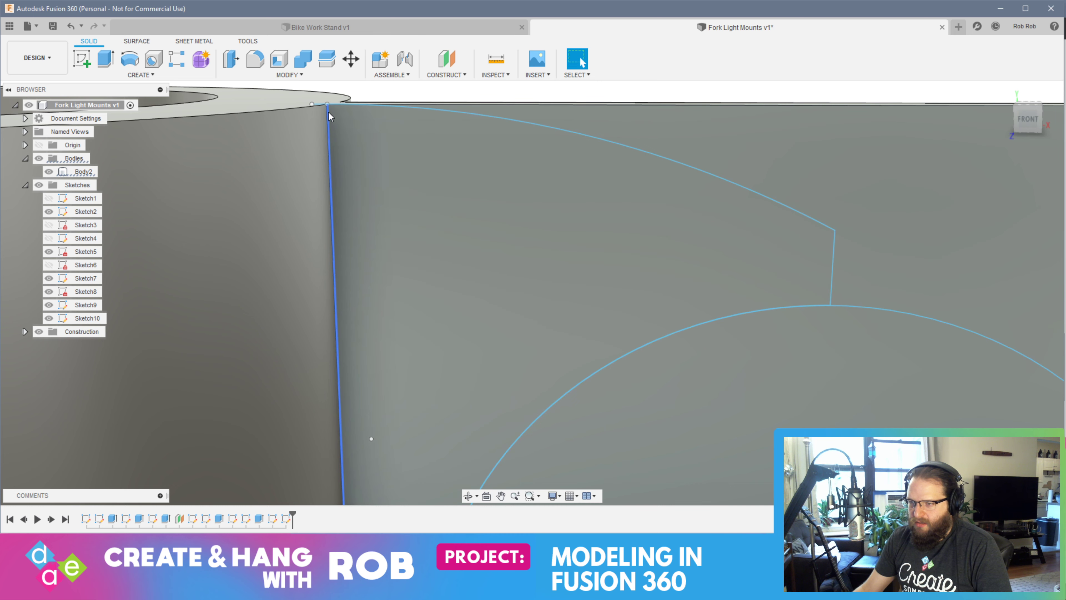
scroll(328, 105, down, 10)
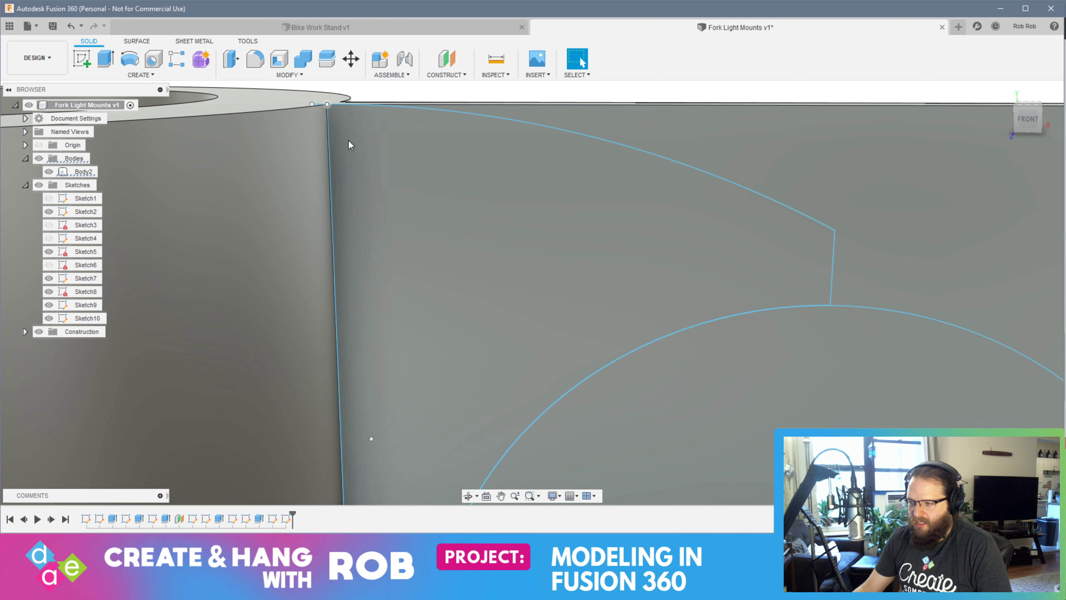
key(ctrl+z)
key(ctrl+z)
key(ctrl+z)
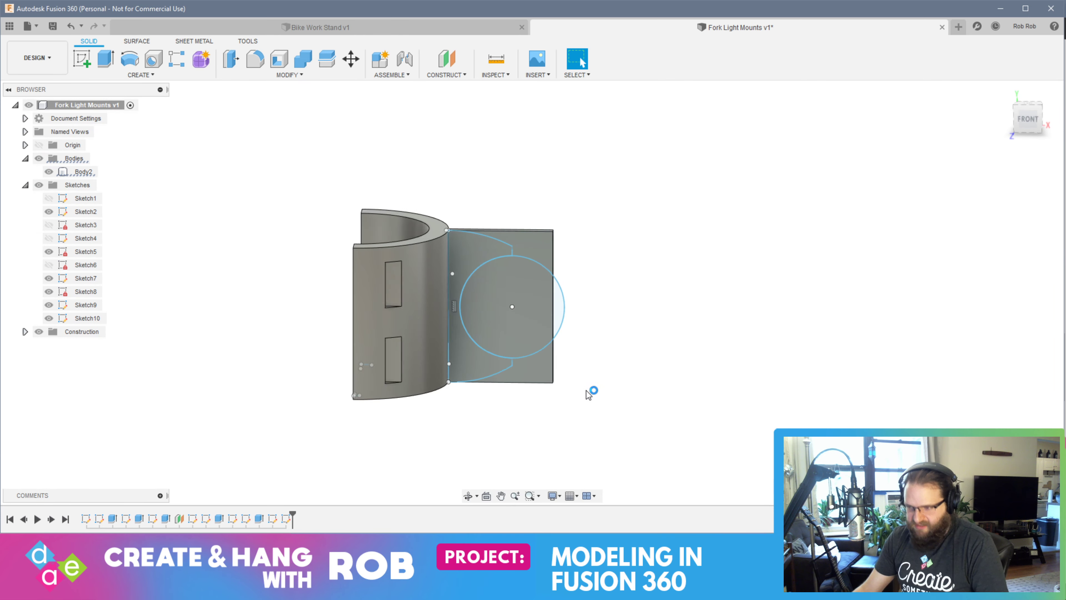
key(ctrl+z)
key(ctrl+z)
key(ctrl+z)
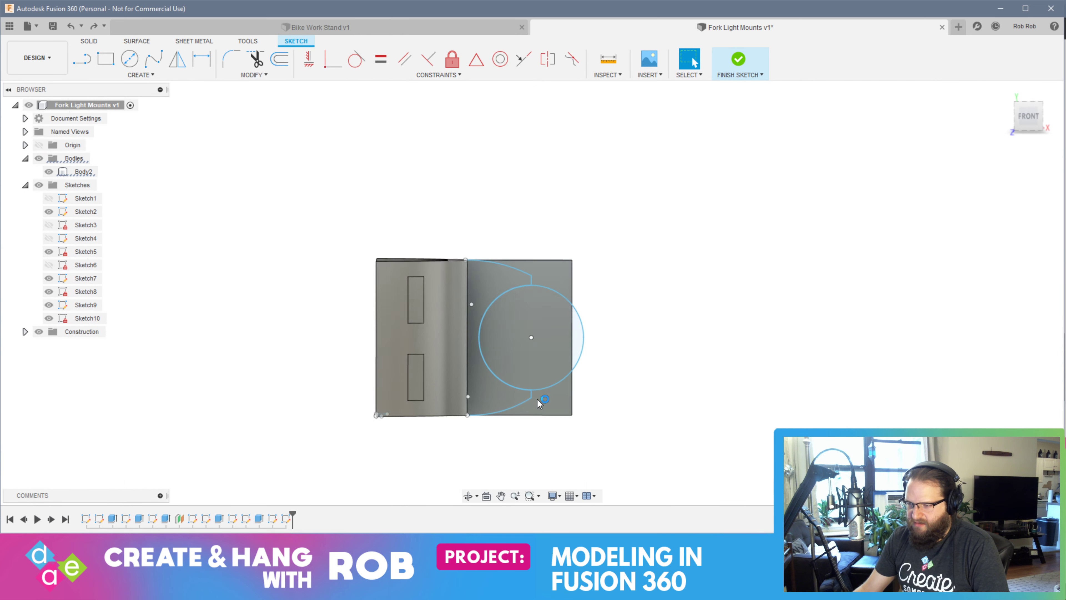
key(ctrl+z)
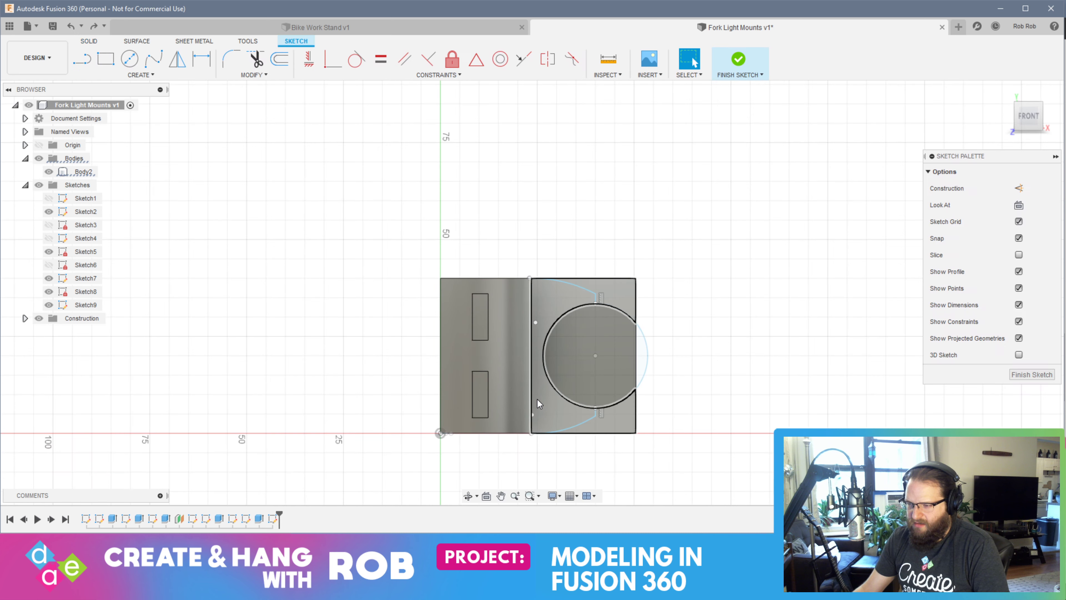
Undo the arcs and short vertical lines drawn in the remaining sketch on the arm plate
key(ctrl+z)
key(ctrl+z)
key(ctrl+z)
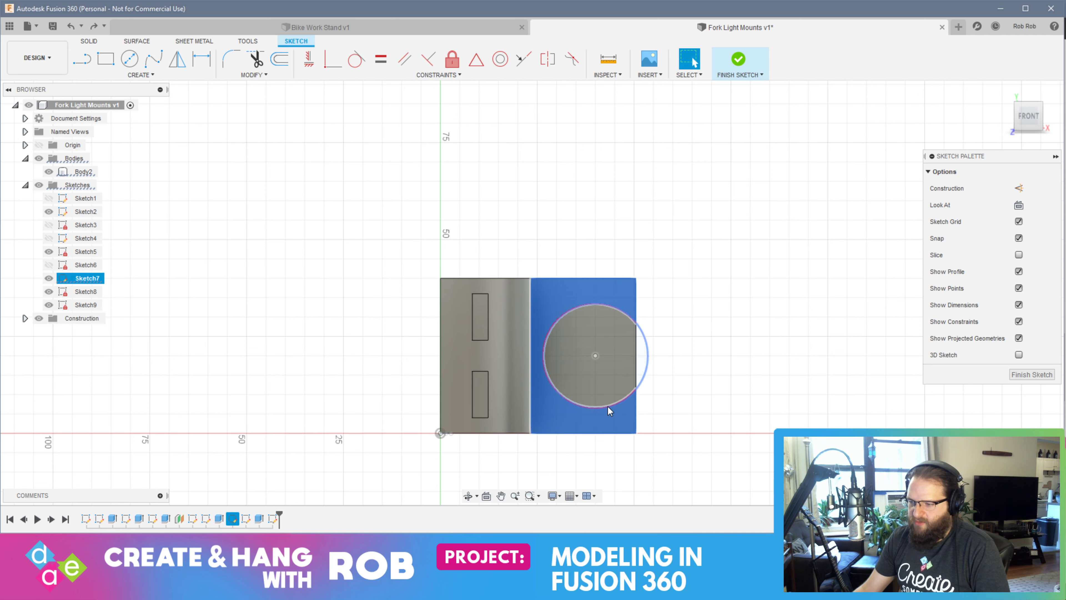
click(74, 170)
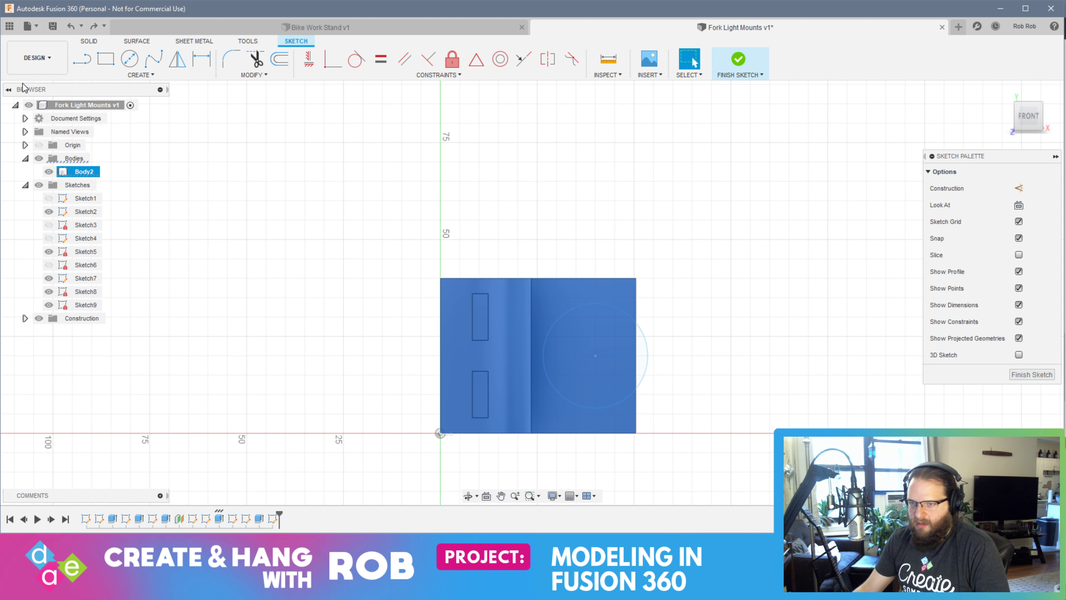
click(545, 299)
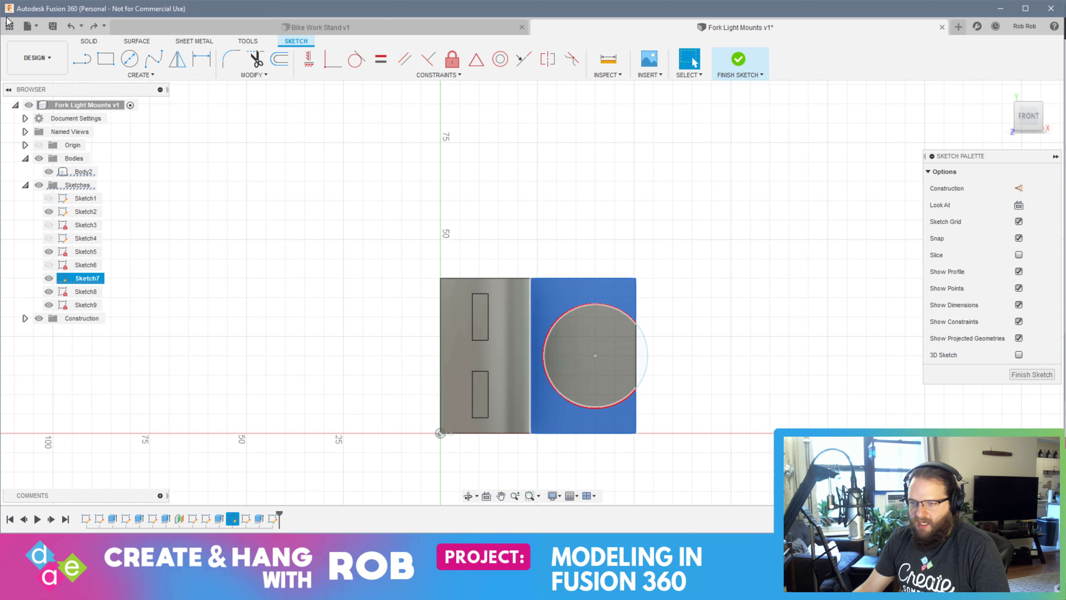
Draw a three-point arc from the plate's upper corner at the half-ring to a point above the circle's top, spanning about 17.2 mm
click(140, 74)
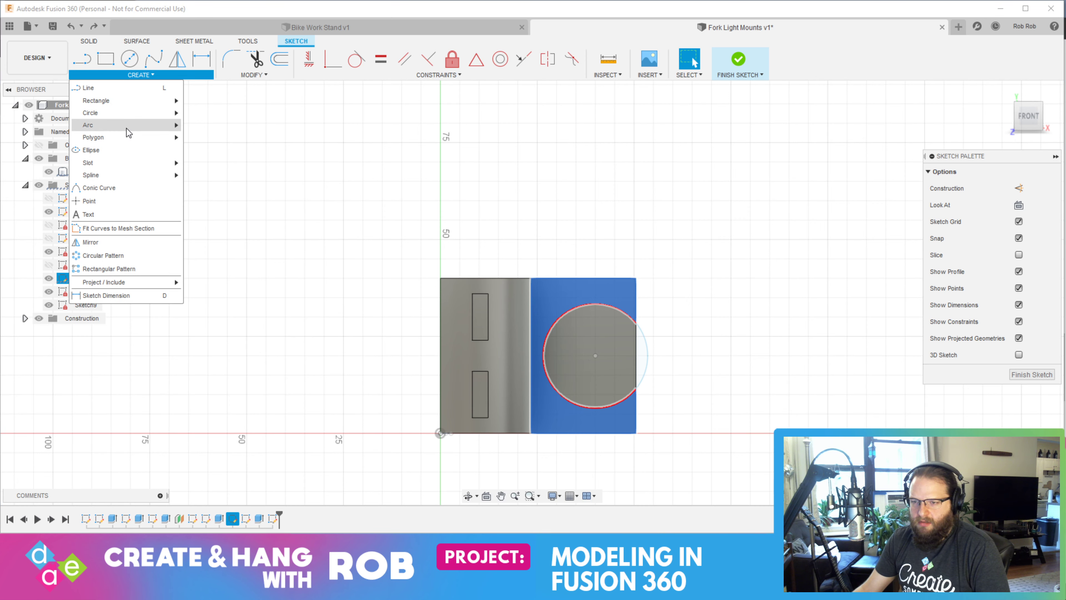
mouse_move(128, 125)
click(206, 125)
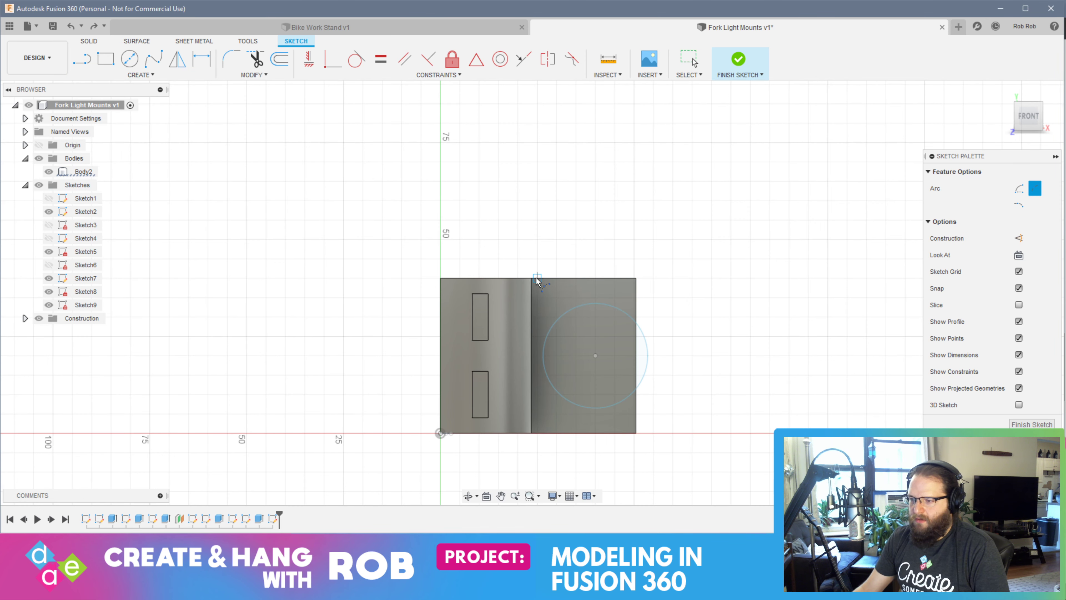
scroll(537, 281, up, 10)
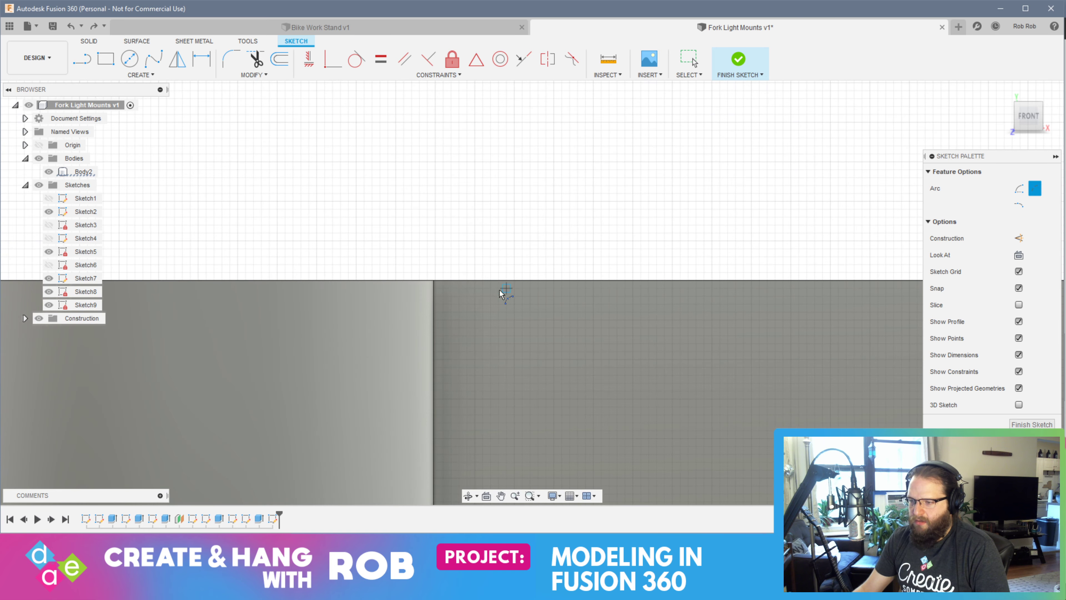
click(435, 280)
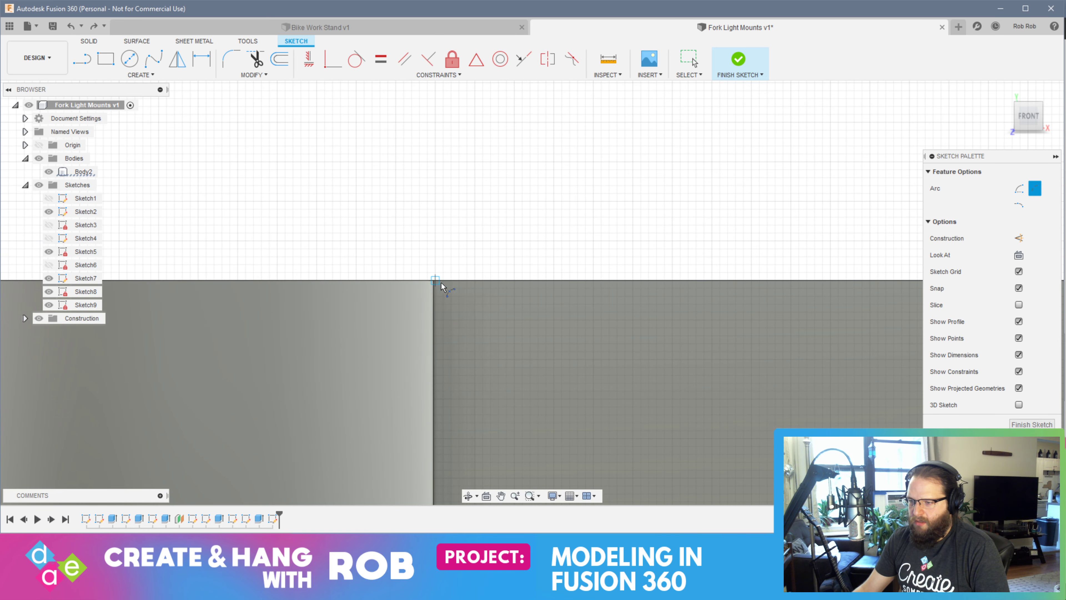
scroll(741, 362, up, 3)
middle_drag(742, 362, 563, 168)
middle_drag(659, 309, 400, 250)
scroll(659, 325, down, 3)
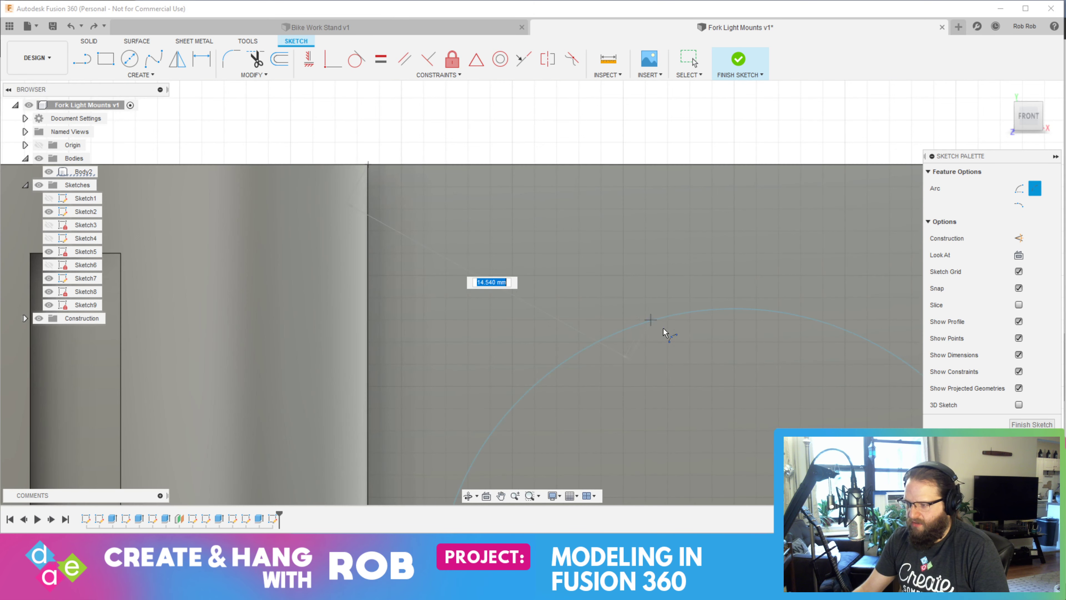
scroll(717, 315, up, 3)
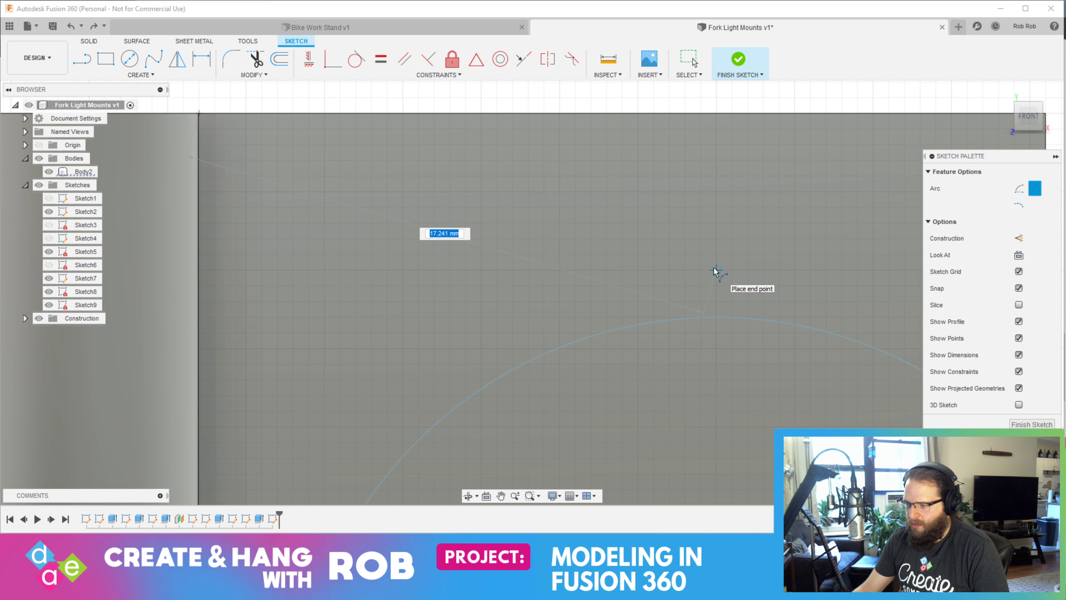
click(715, 271)
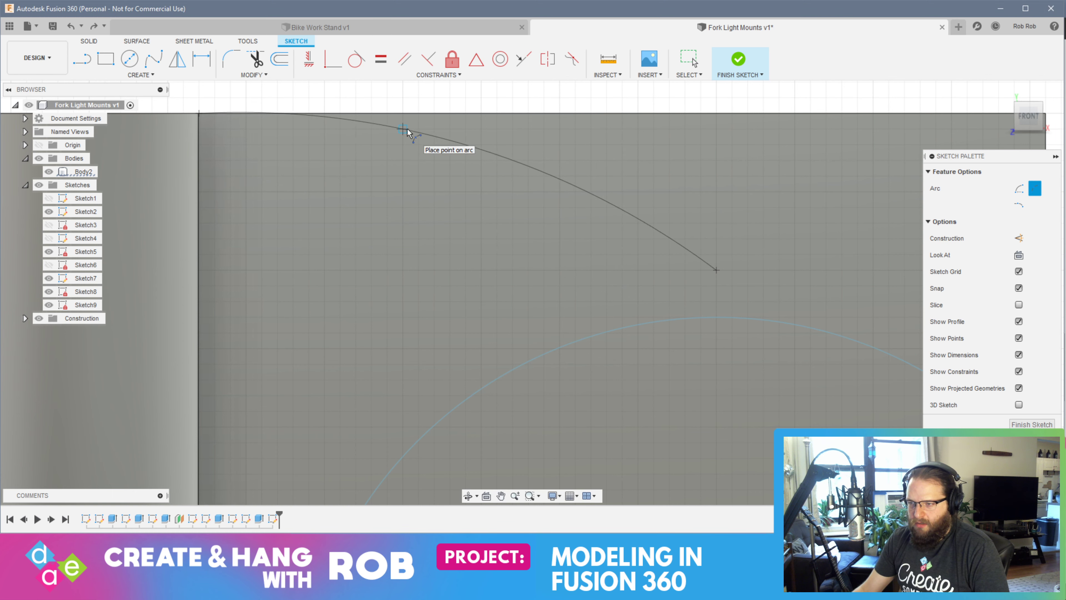
click(402, 147)
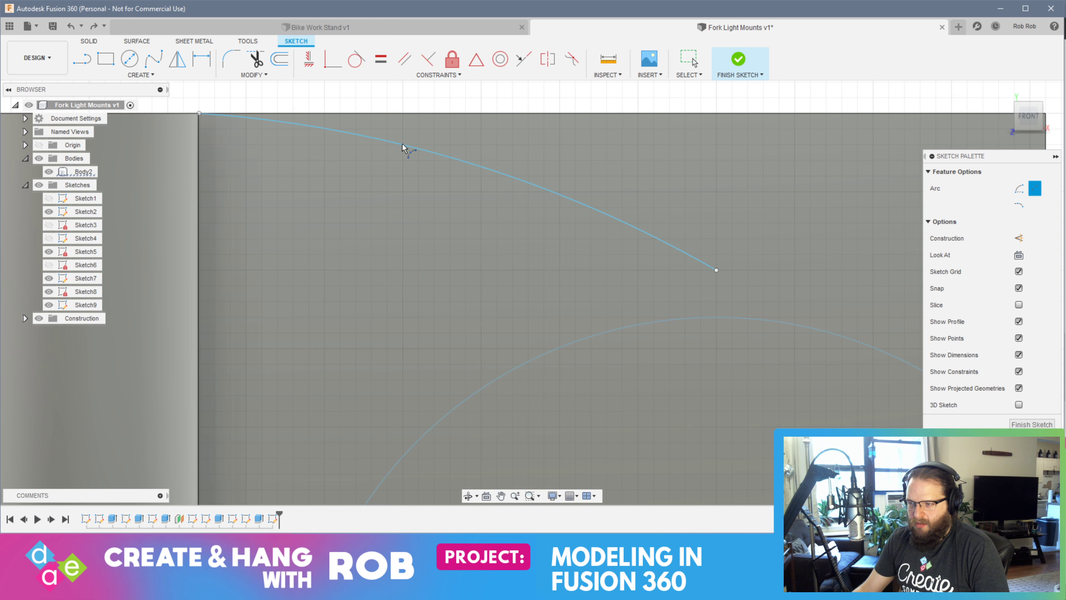
Draw a matching three-point arc from the plate's lower corner at the half-ring to a point just below the circle's bottom
middle_drag(492, 397, 503, 87)
scroll(478, 324, up, 1)
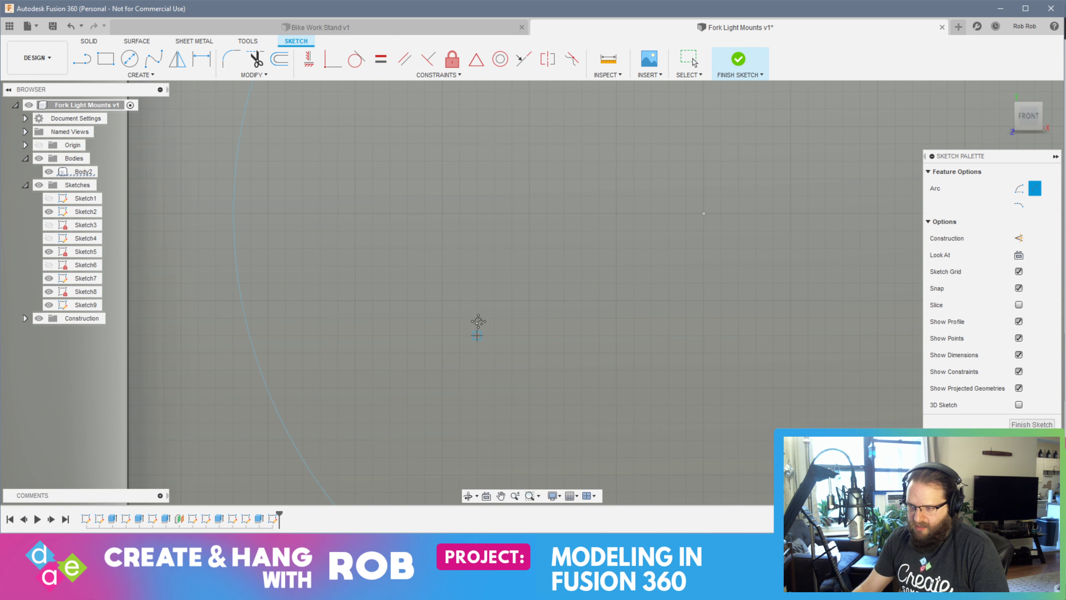
mouse_move(477, 325)
middle_down()
mouse_move(491, 86)
mouse_move(483, 100)
middle_up()
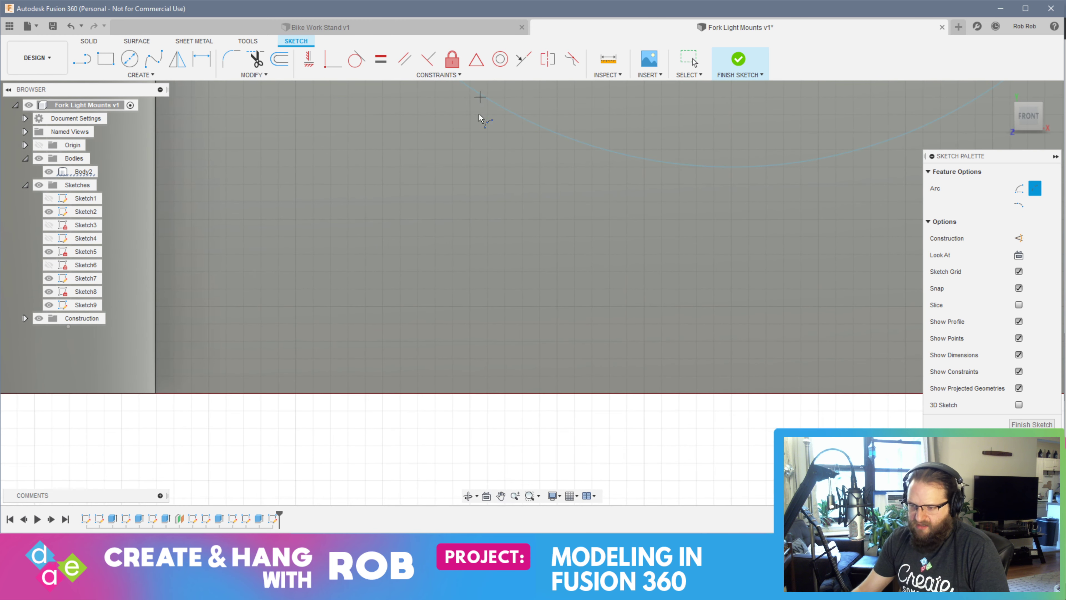
click(160, 398)
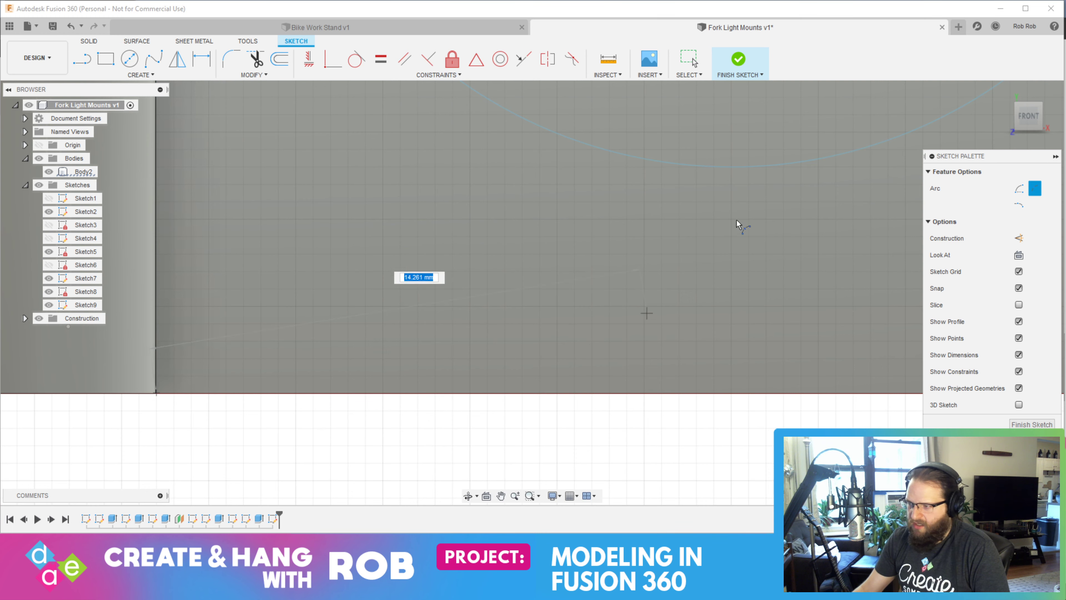
scroll(754, 260, up, 1)
scroll(754, 260, down, 4)
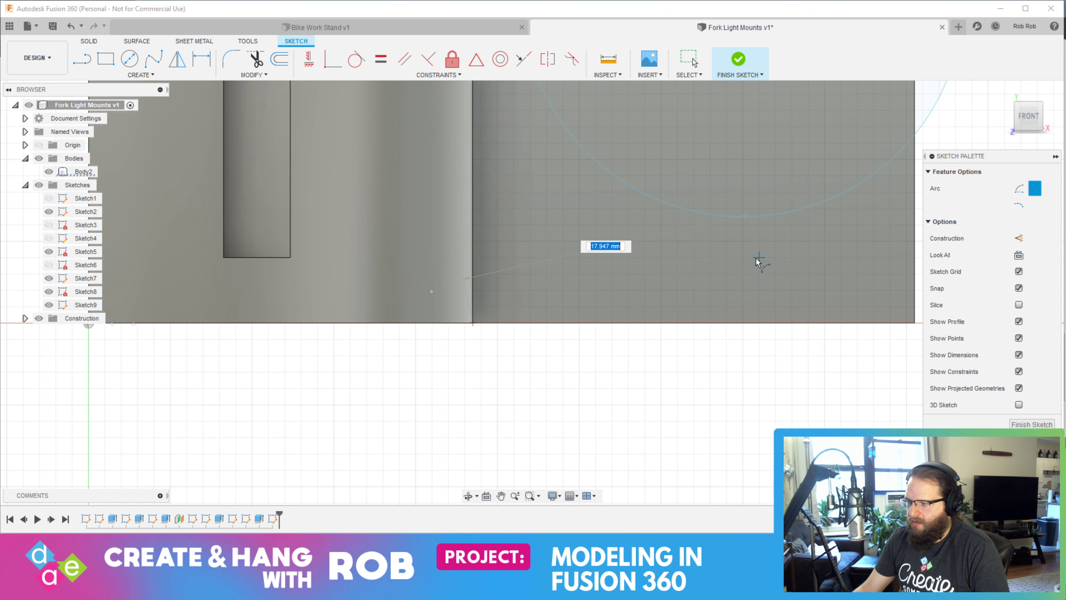
scroll(742, 234, up, 3)
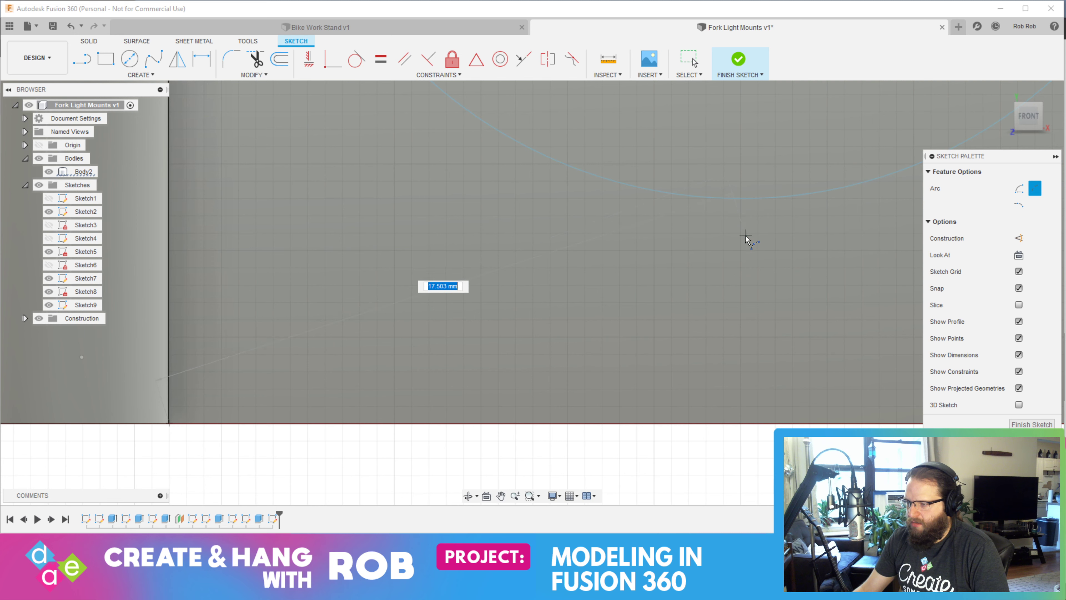
click(741, 251)
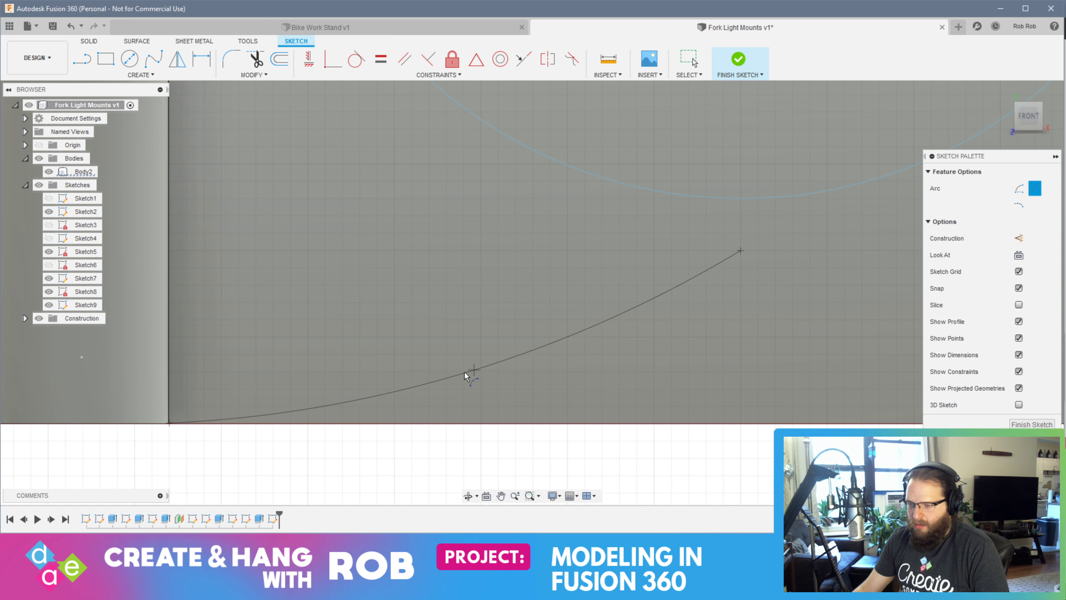
click(396, 407)
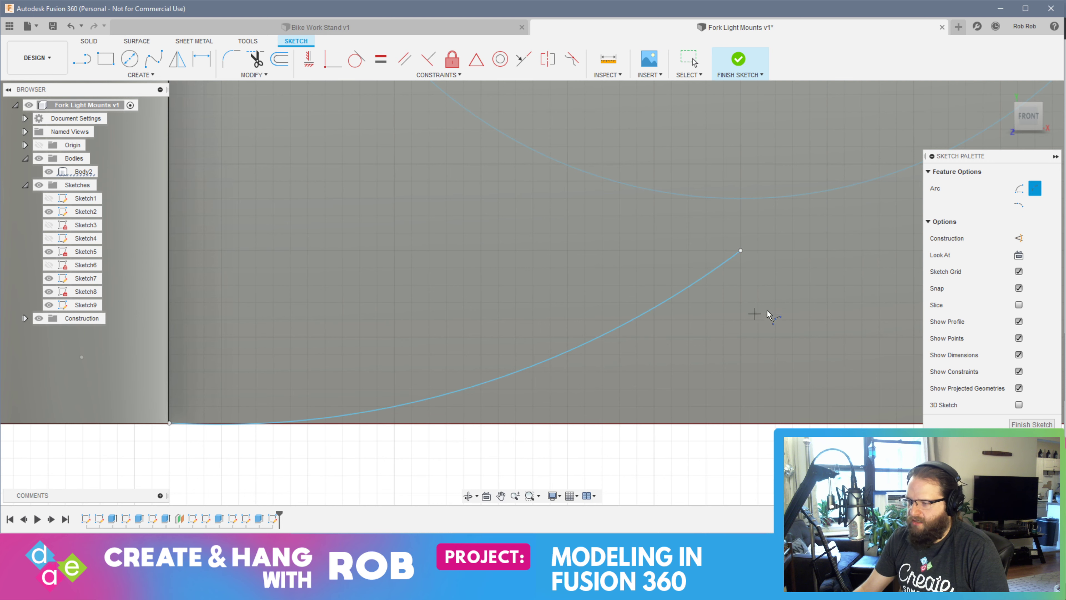
click(740, 251)
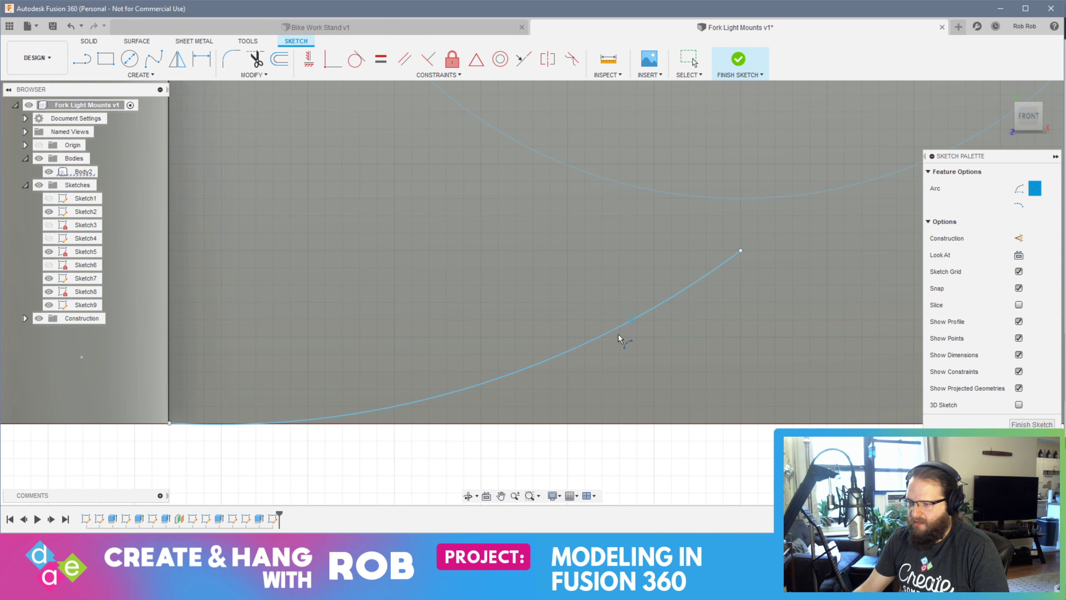
key(Escape)
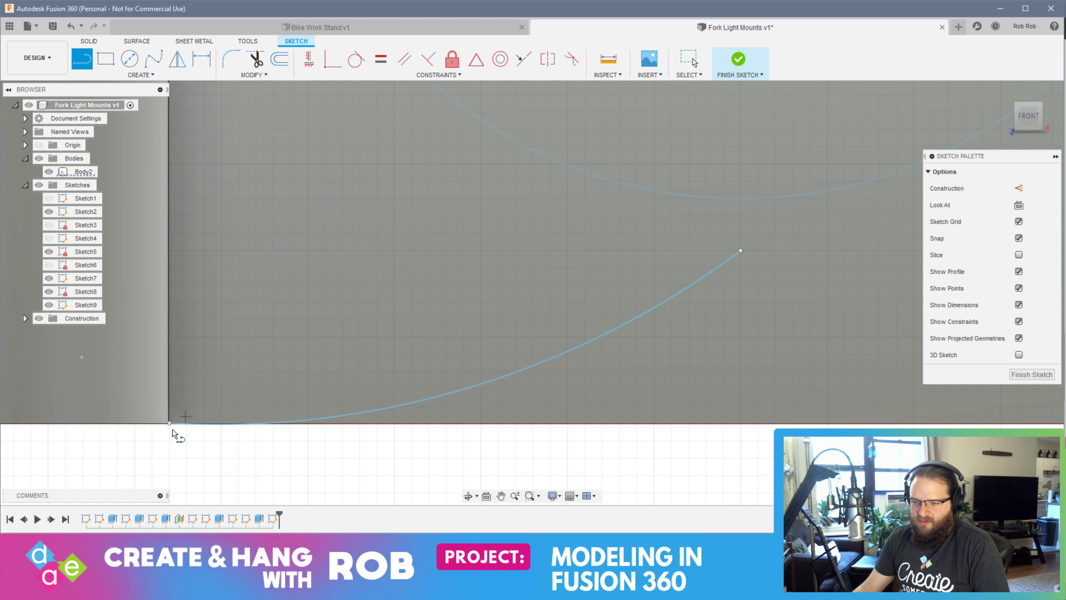
Draw a vertical line along the half-ring edge of the plate, connecting the starting points of the two arcs
click(169, 422)
scroll(239, 285, down, 5)
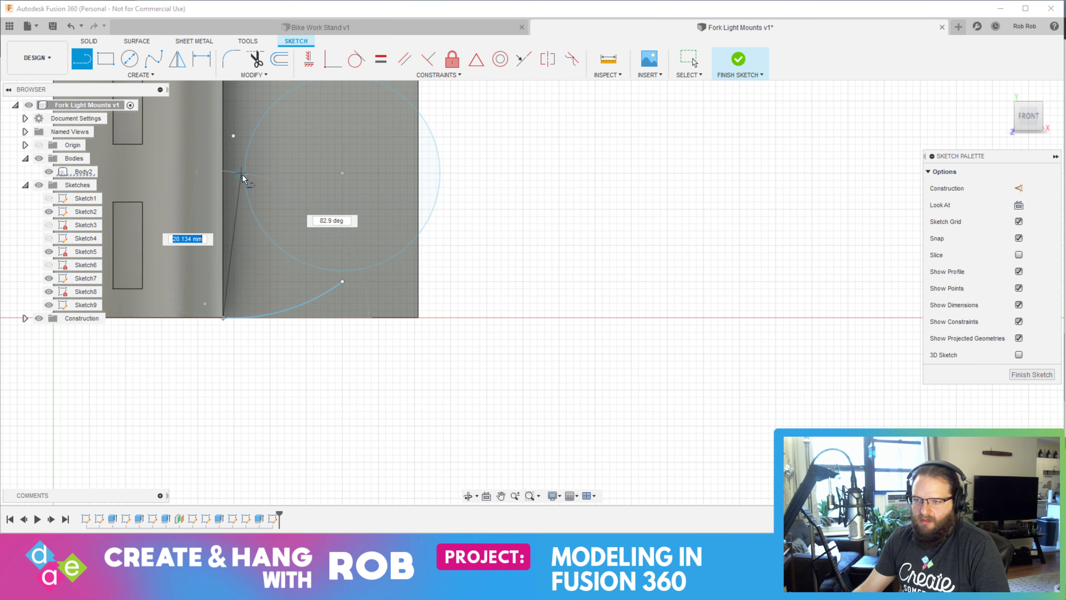
middle_drag(242, 173, 236, 401)
click(217, 258)
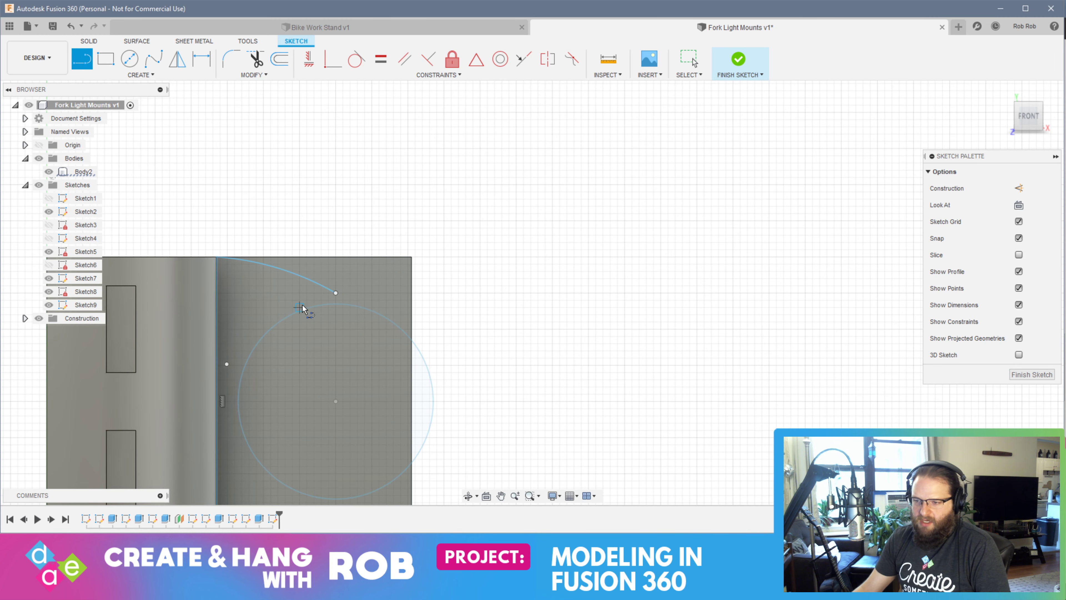
Connect the upper arc's free end to the top of the circle with a short vertical line
click(335, 293)
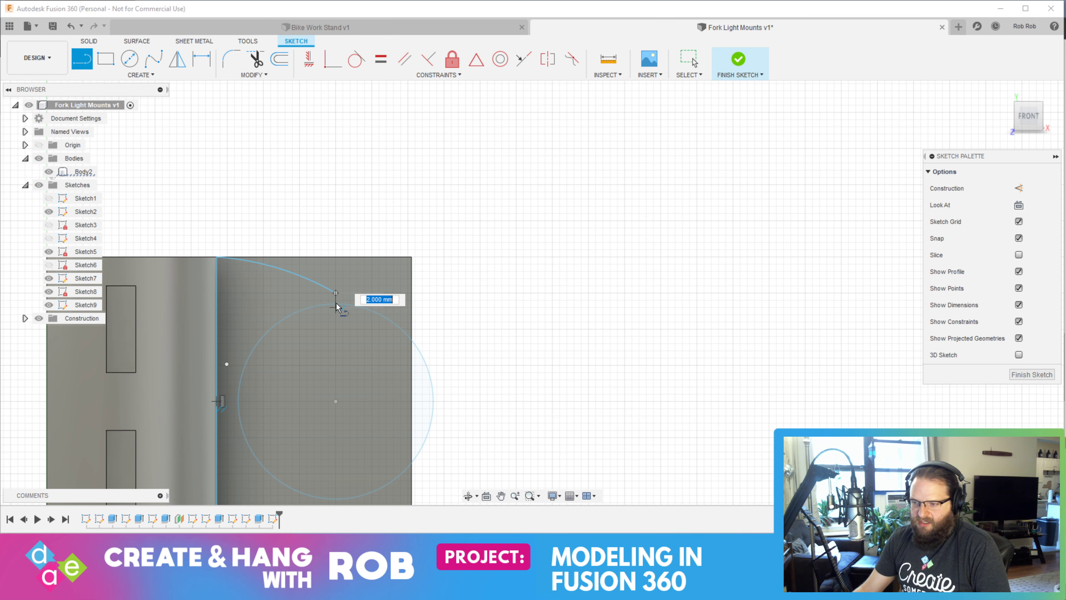
scroll(336, 304, up, 5)
click(338, 304)
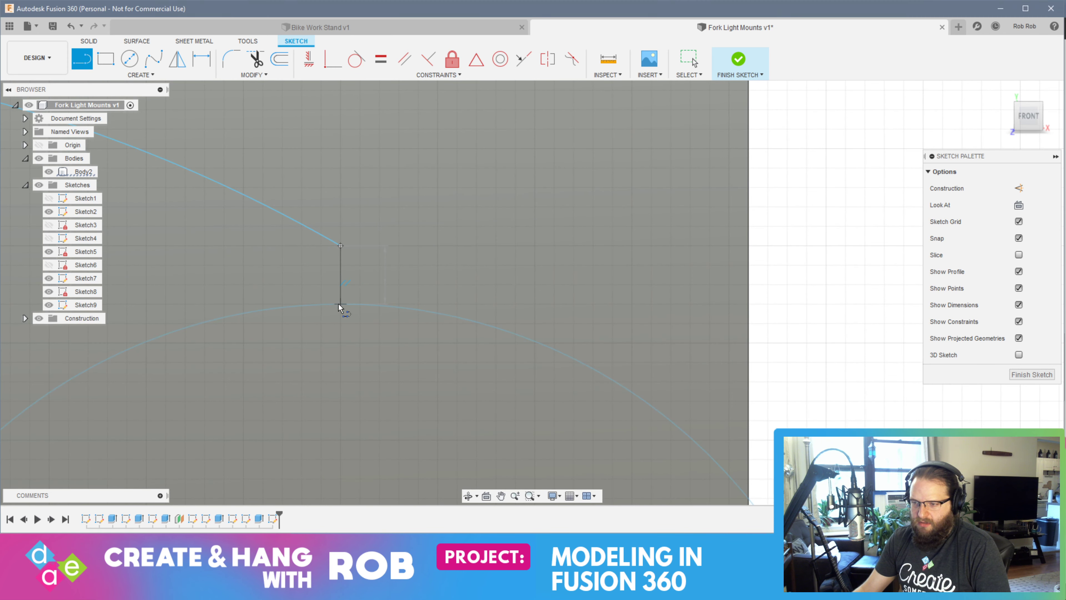
key(Escape)
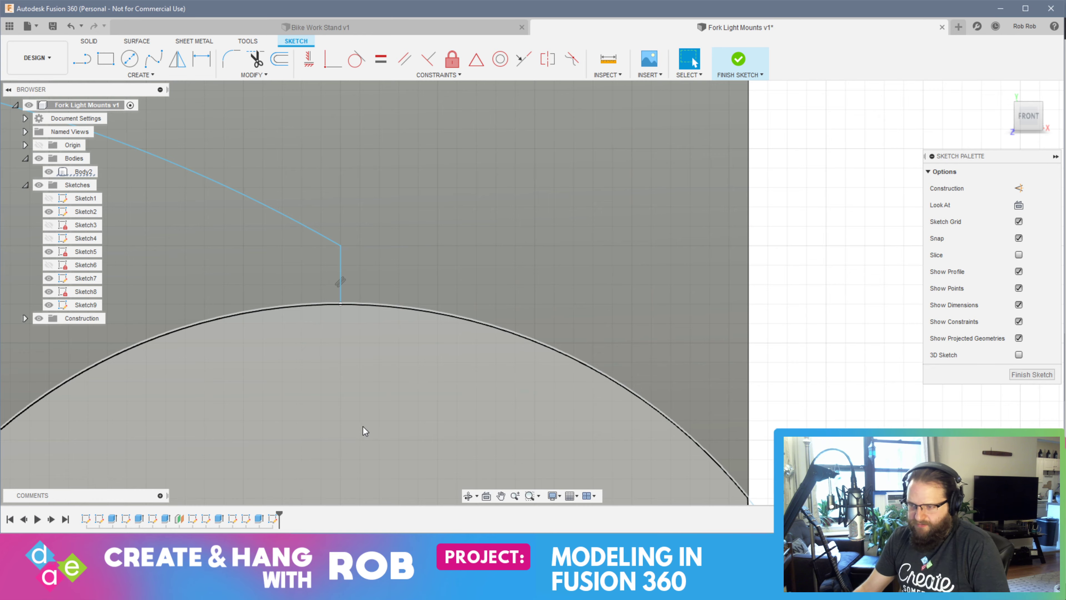
Connect the lower arc's free end to the bottom of the circle with a 1.5 mm vertical line, and finish the sketch
scroll(363, 426, down, 10)
middle_drag(329, 348, 330, 162)
click(82, 60)
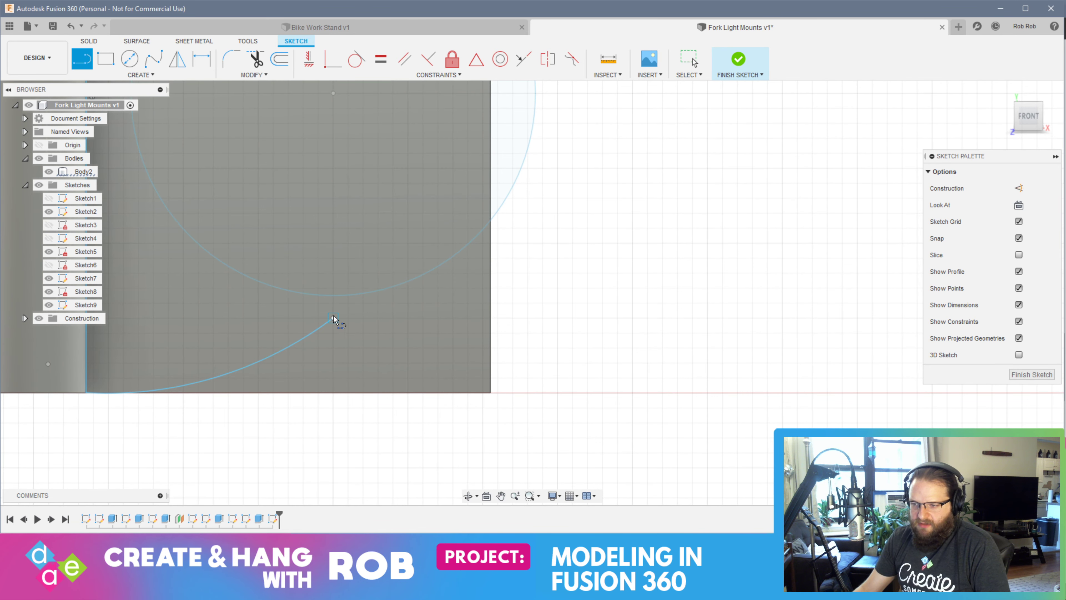
click(333, 296)
scroll(333, 299, up, 5)
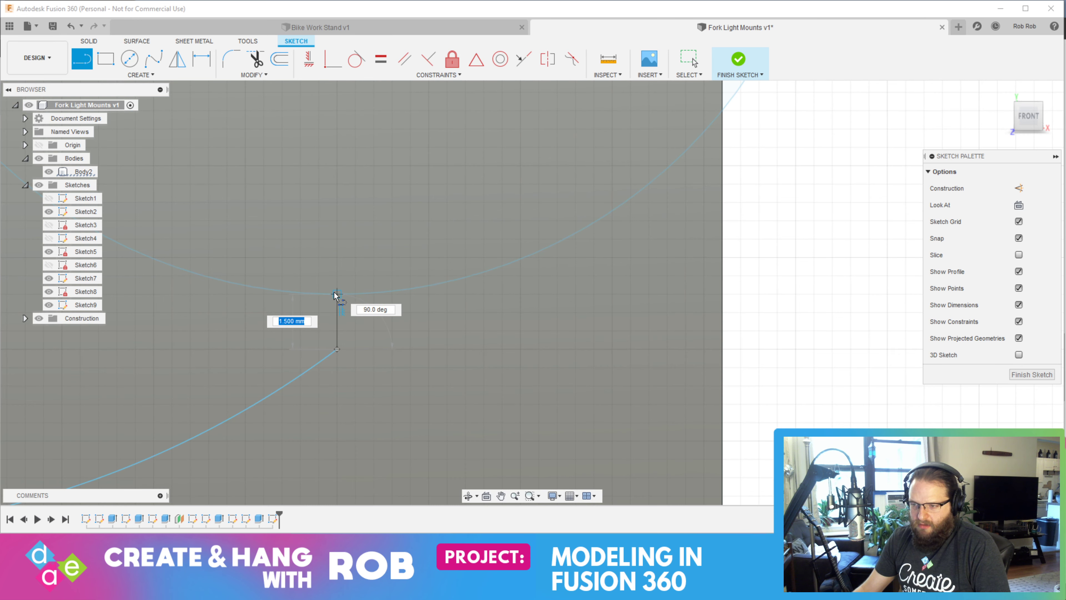
click(334, 293)
click(1024, 376)
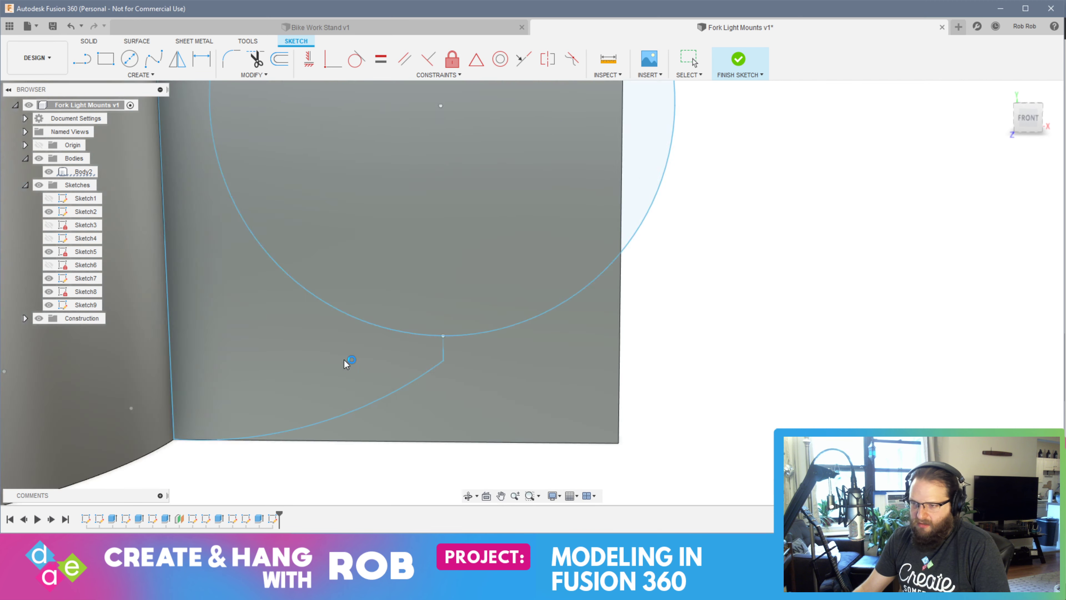
Reopen the outline sketch, trace the circle's half-ring side with a three-point arc between the two short lines, and finish the sketch
click(470, 366)
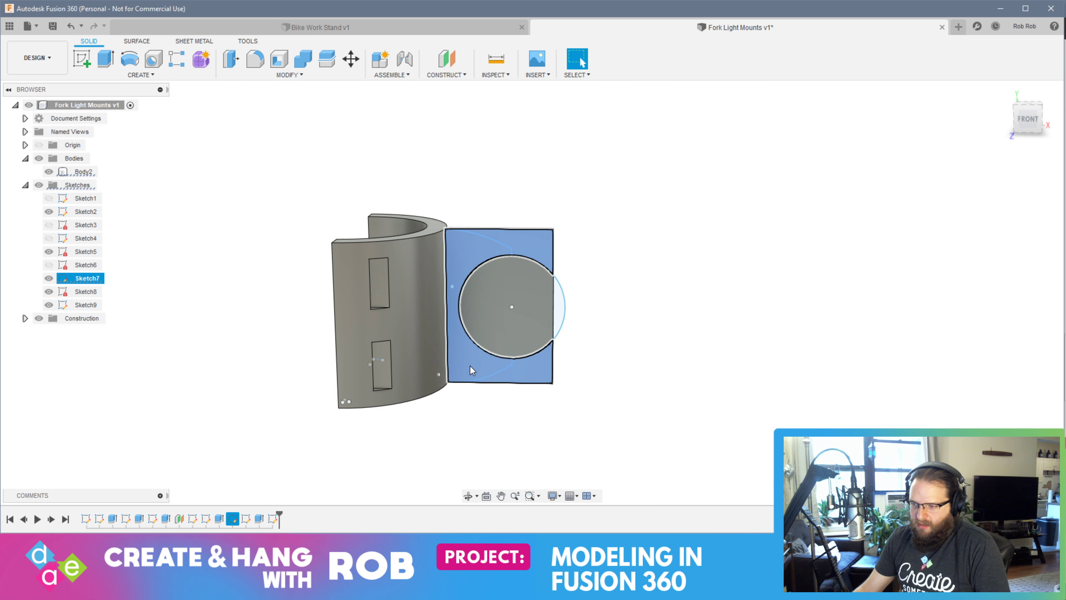
click(615, 393)
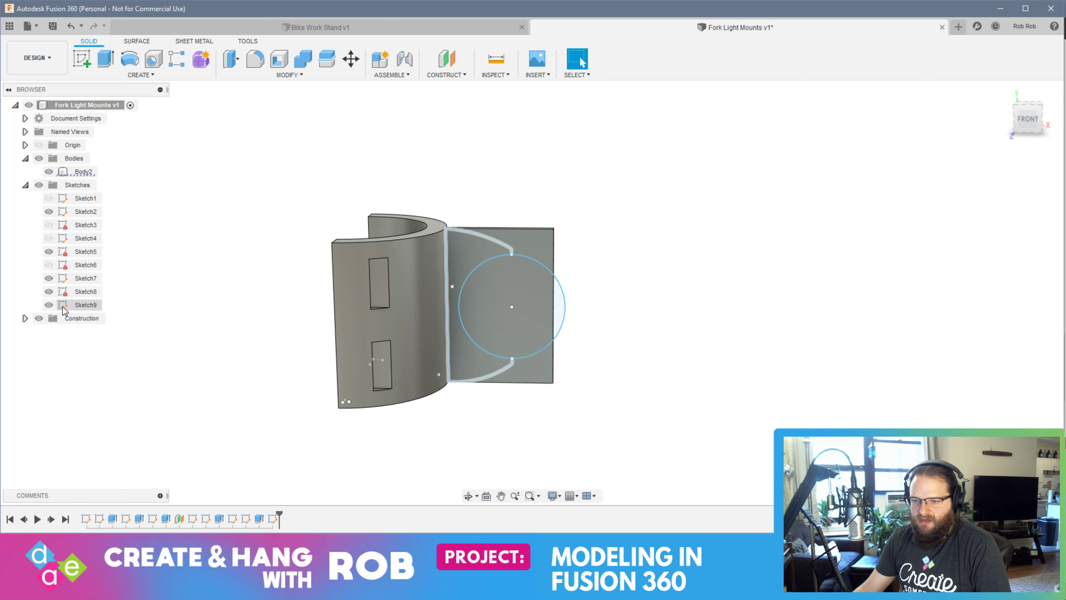
double_click(63, 306)
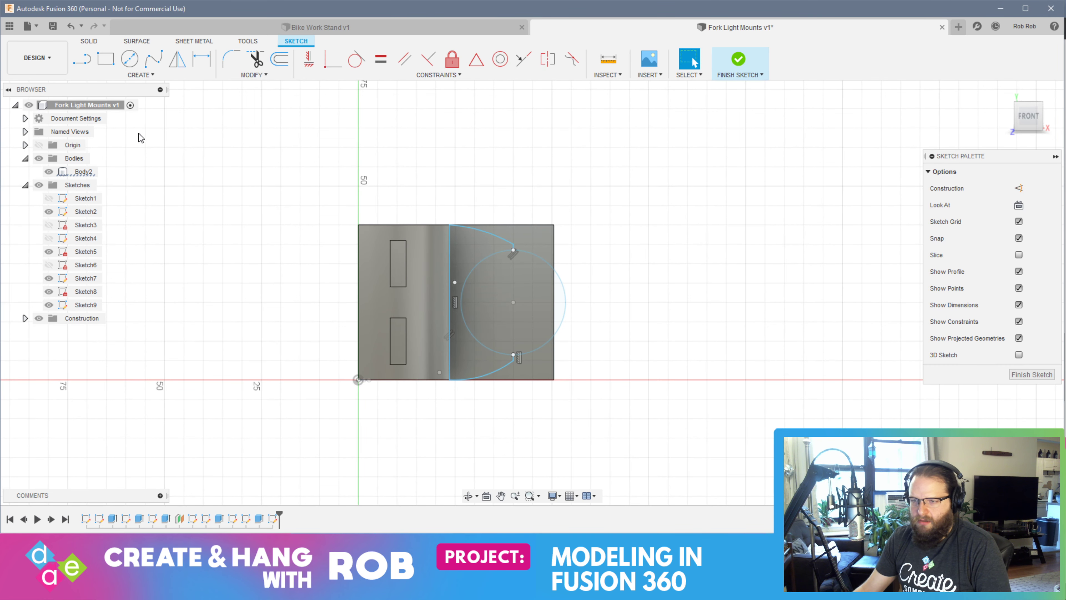
click(141, 75)
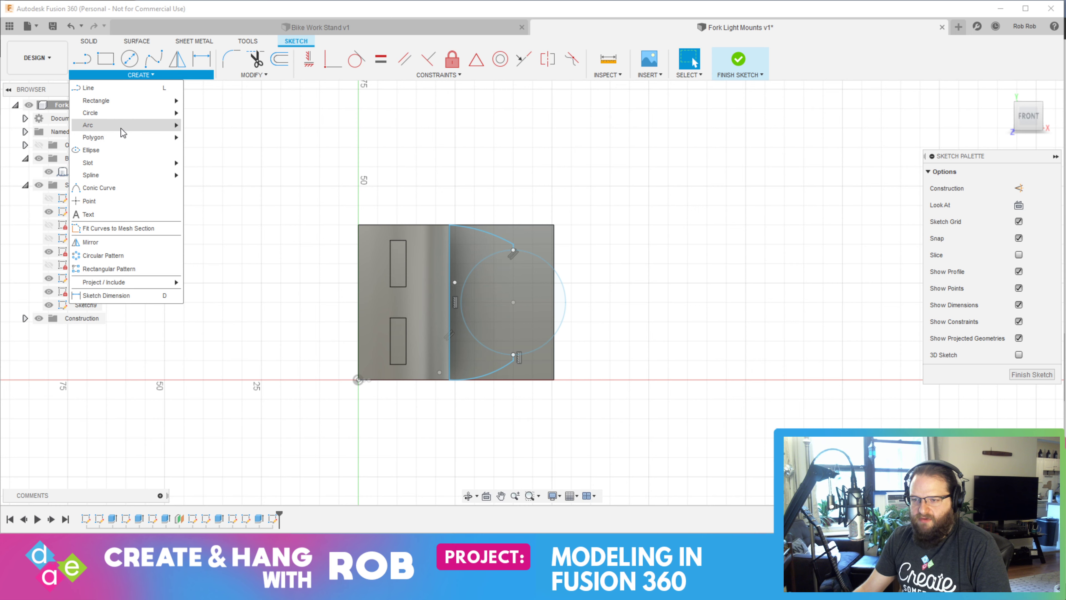
mouse_move(123, 131)
click(204, 124)
click(513, 250)
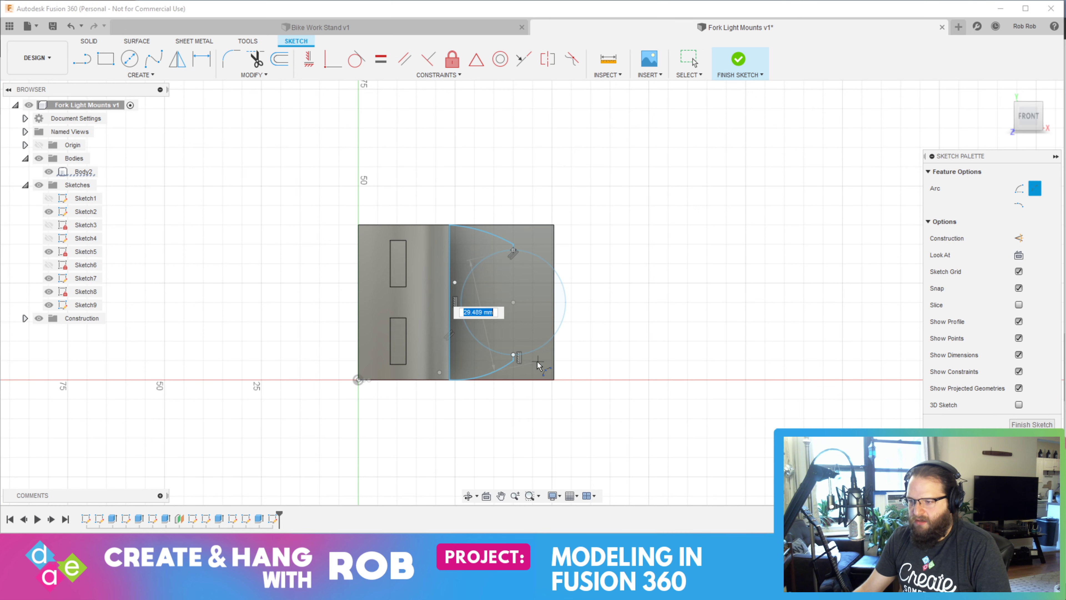
click(513, 356)
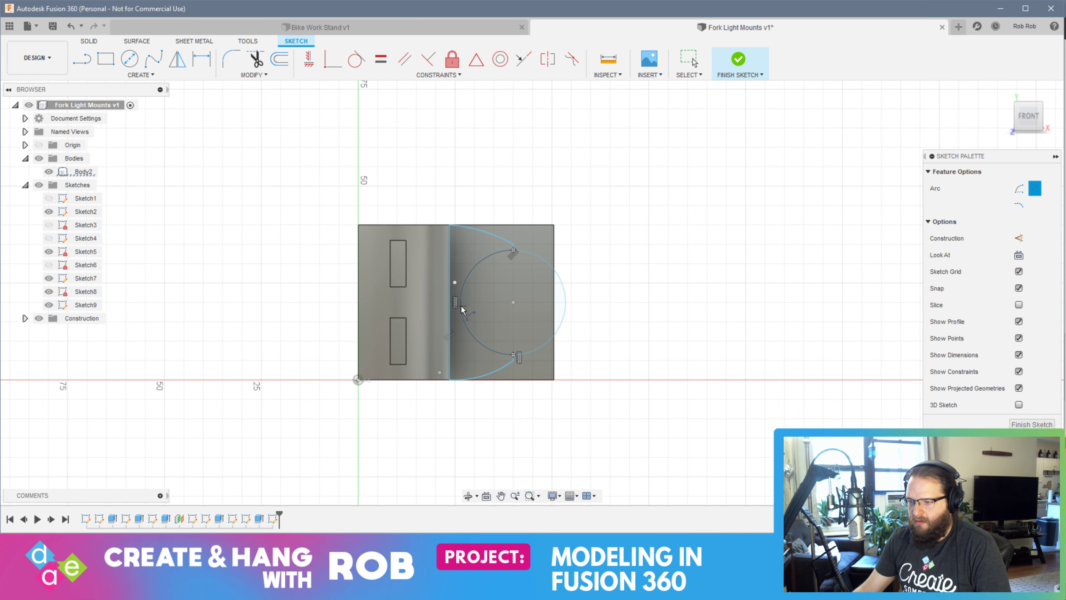
scroll(462, 310, up, 6)
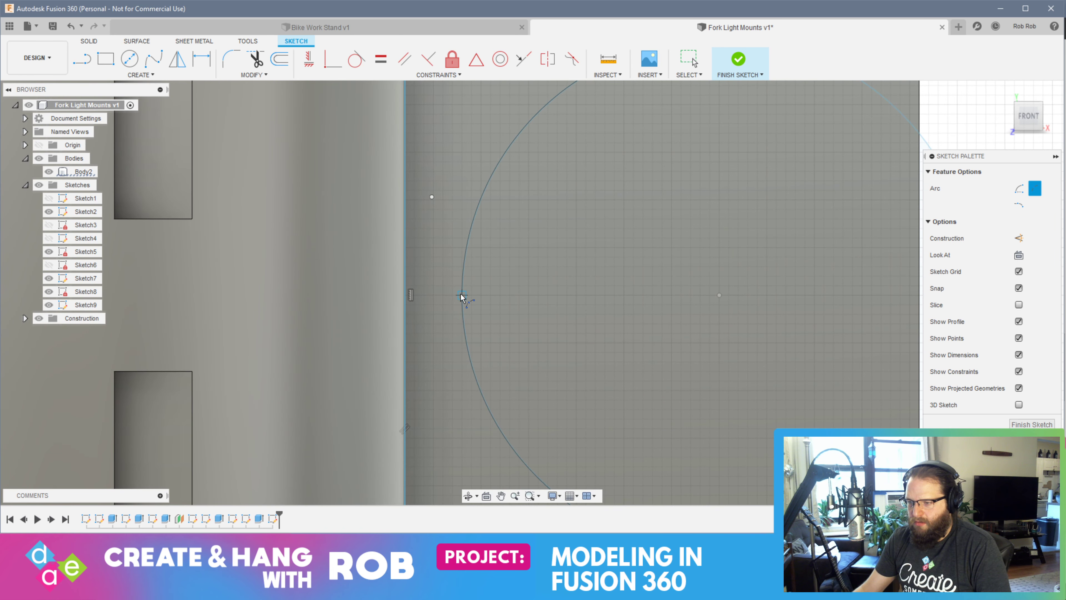
click(1032, 425)
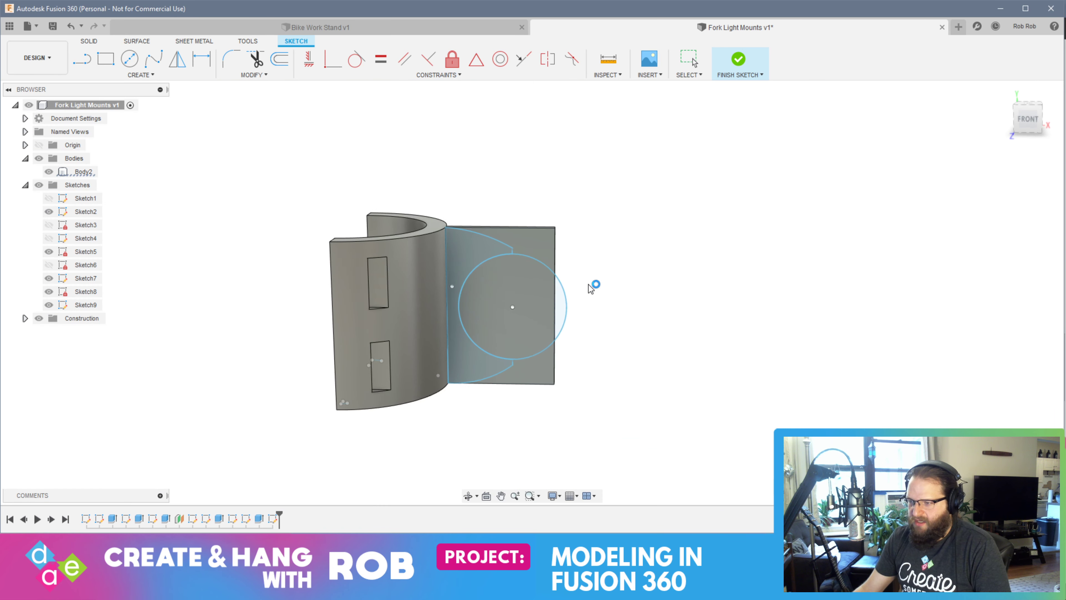
Extrude the outline profile between the half-ring and the circle by 14 mm, joined to the body
scroll(554, 340, up, 2)
scroll(554, 335, down, 5)
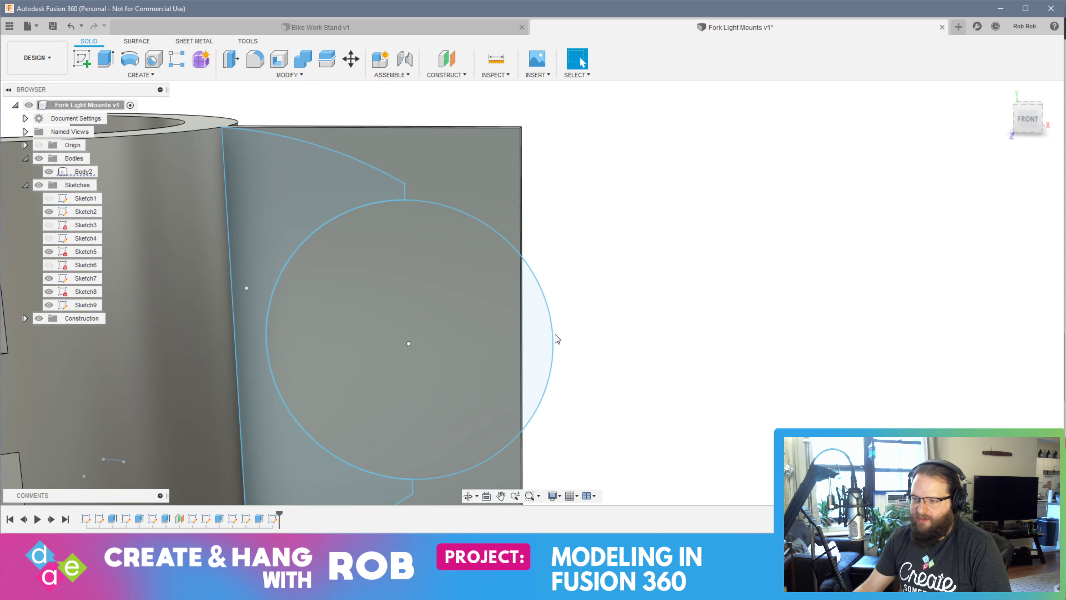
click(413, 265)
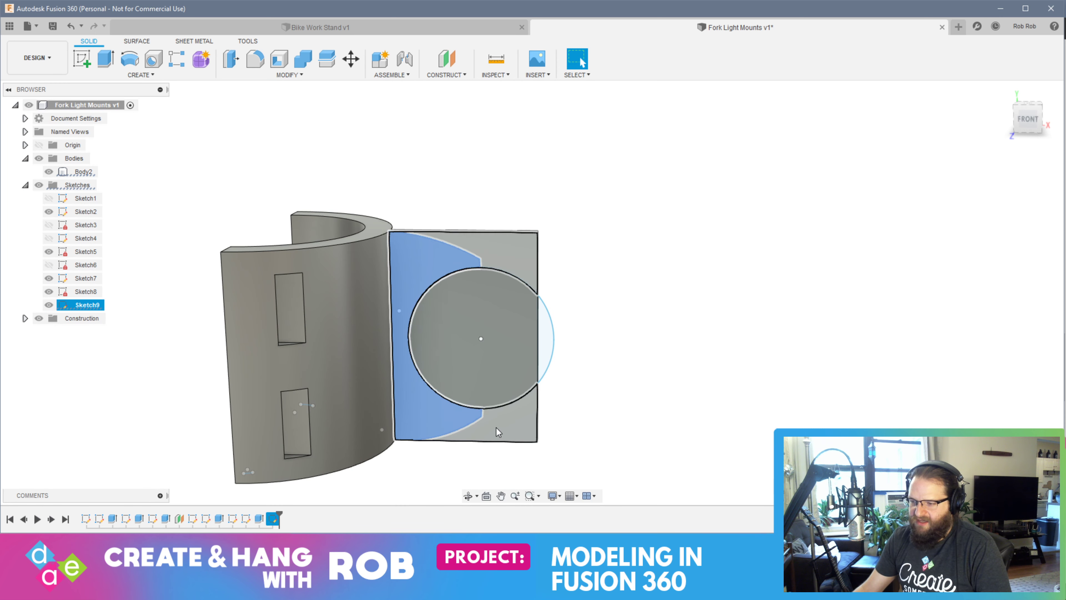
click(506, 428)
click(425, 382)
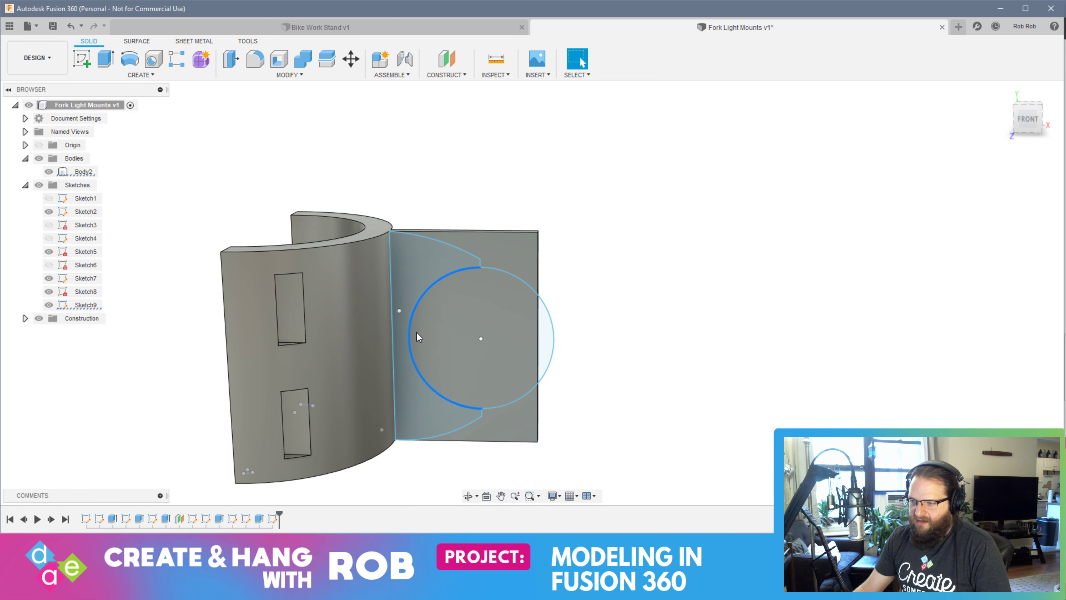
click(407, 251)
click(678, 370)
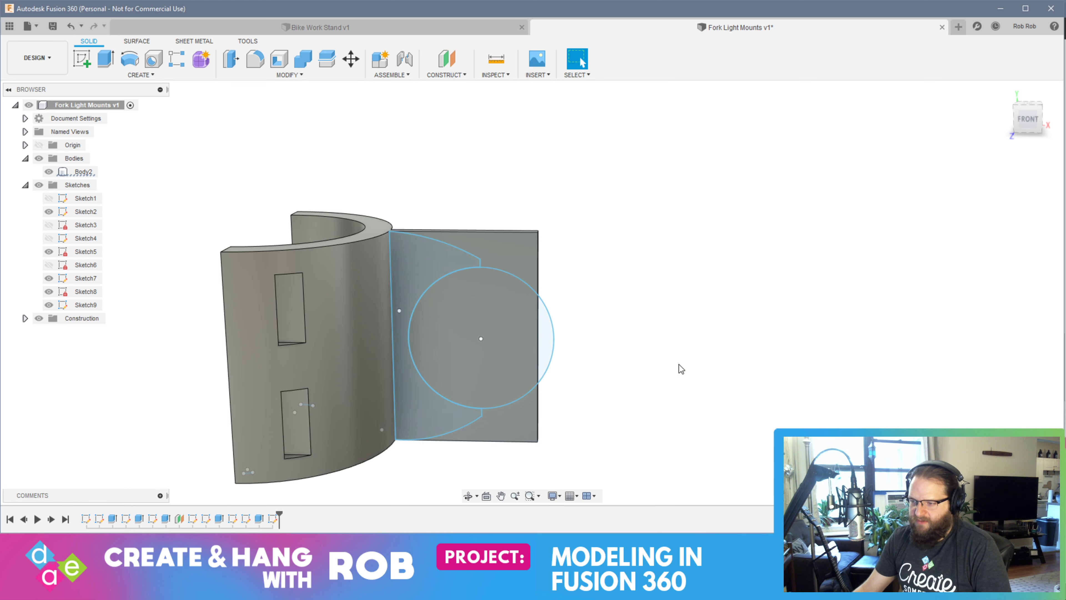
click(423, 269)
shift+middle_drag(718, 368, 693, 354)
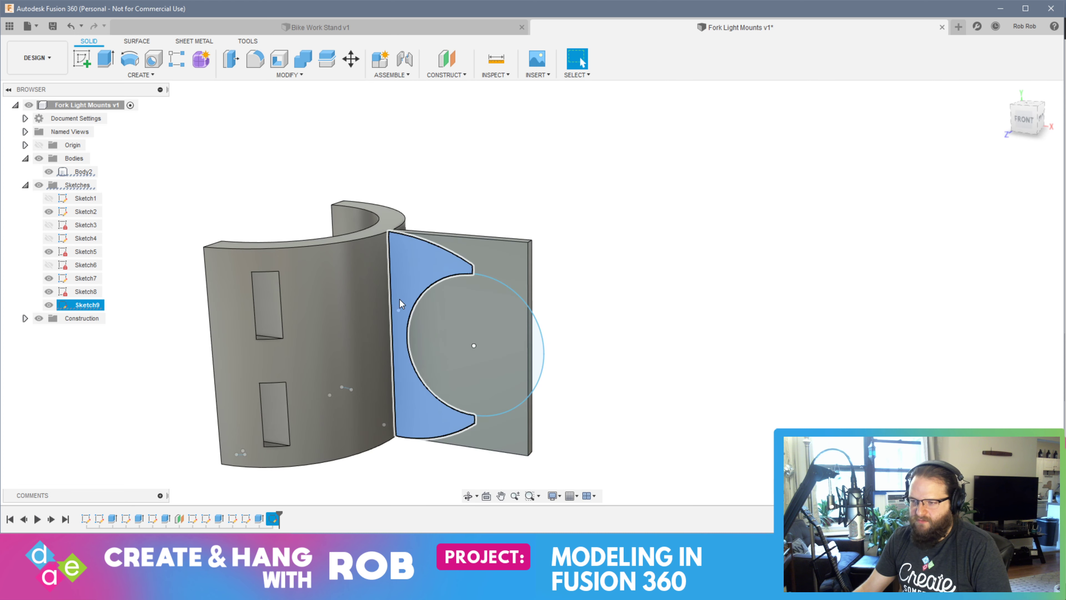
click(106, 59)
shift+middle_drag(661, 313, 623, 316)
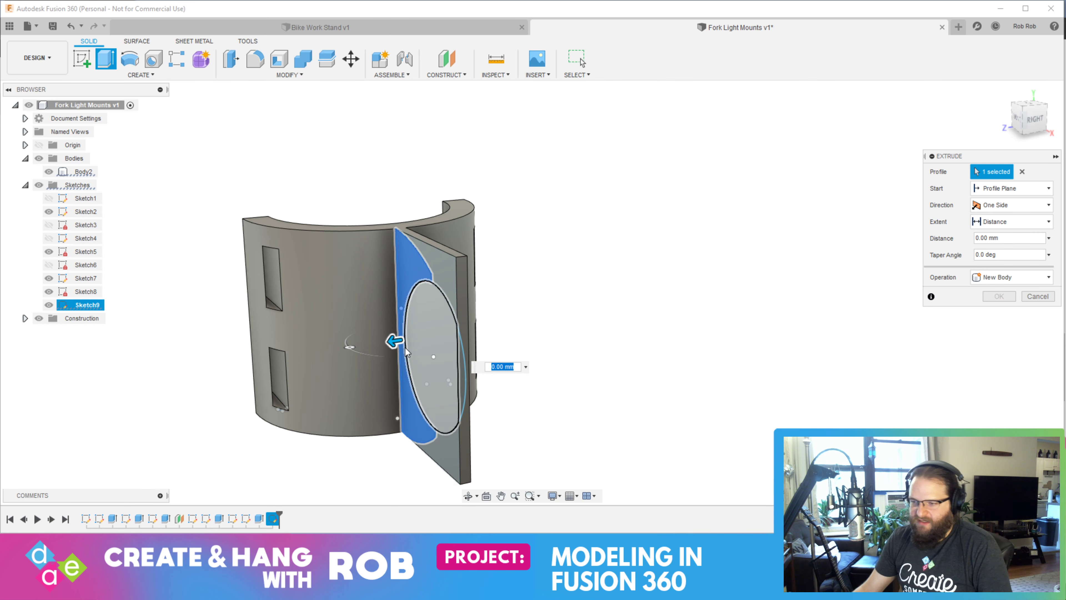
drag(388, 343, 326, 353)
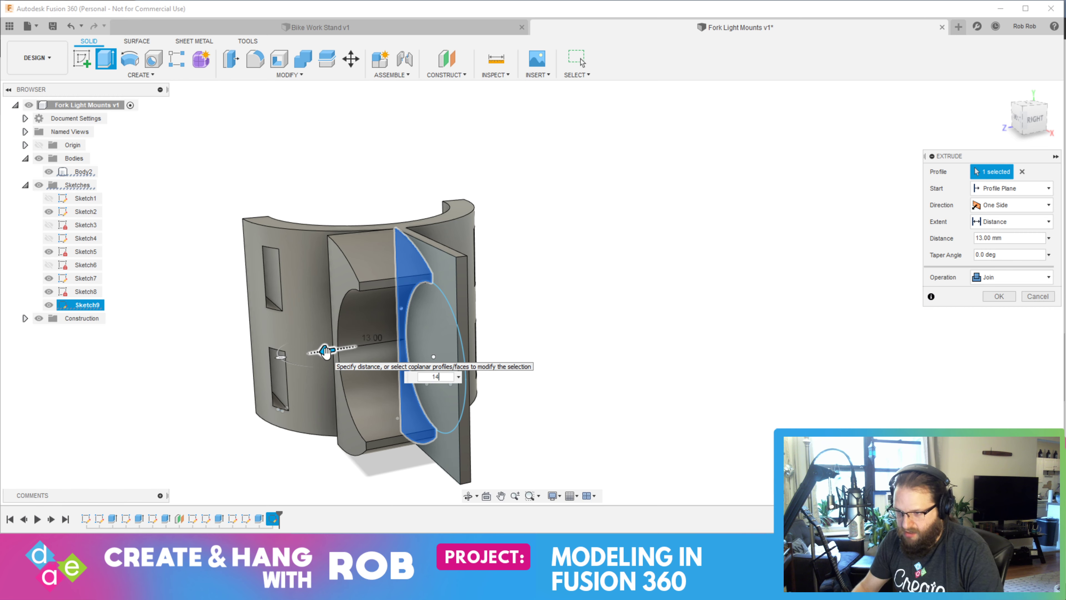
key(Return)
shift+middle_drag(594, 338, 572, 336)
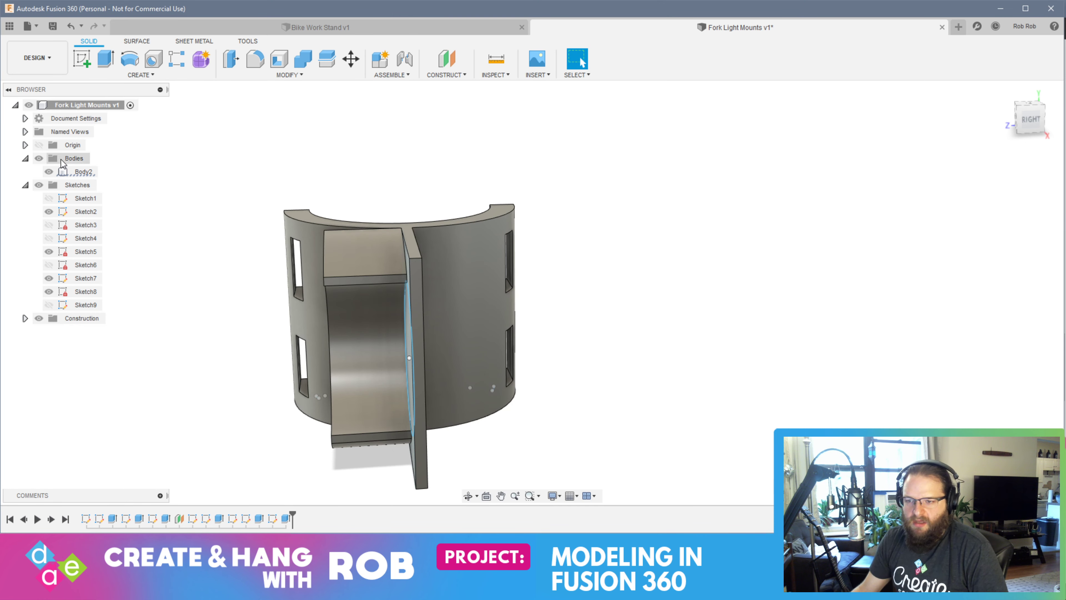
click(85, 304)
click(105, 59)
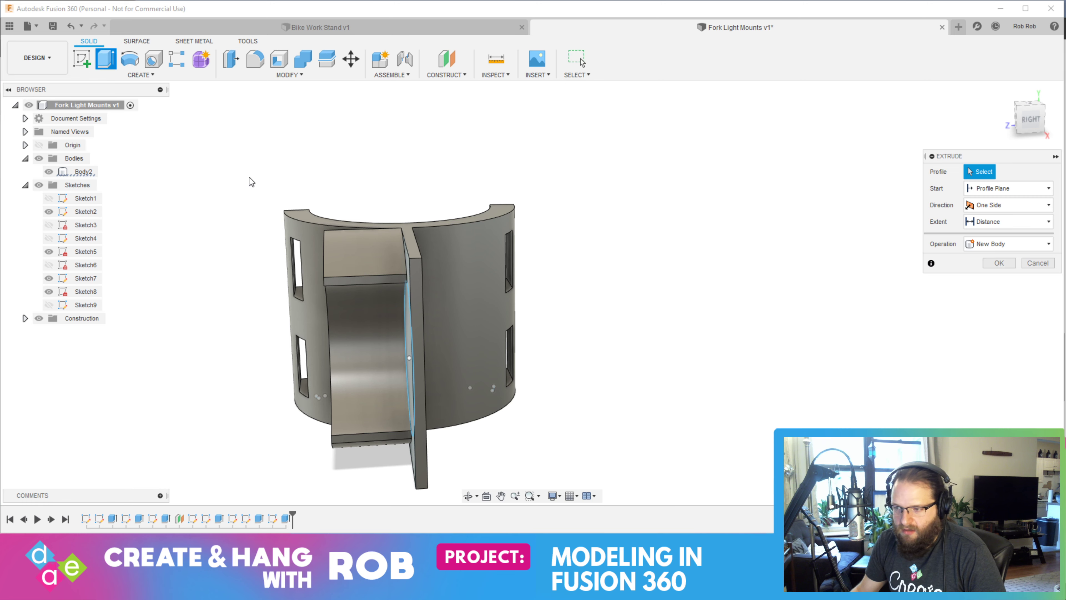
shift+middle_drag(602, 442, 624, 428)
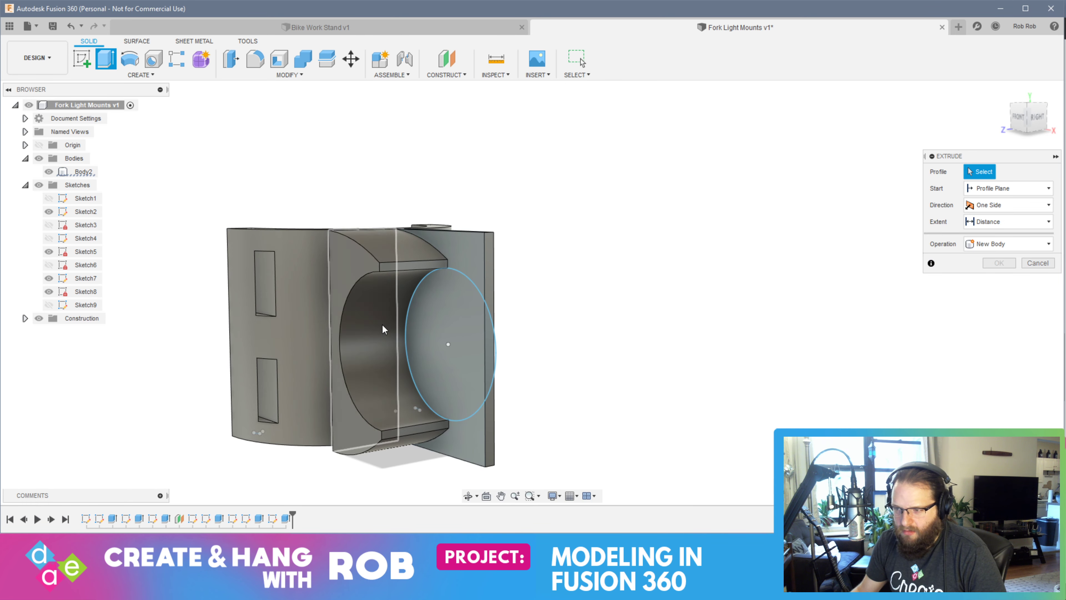
click(49, 172)
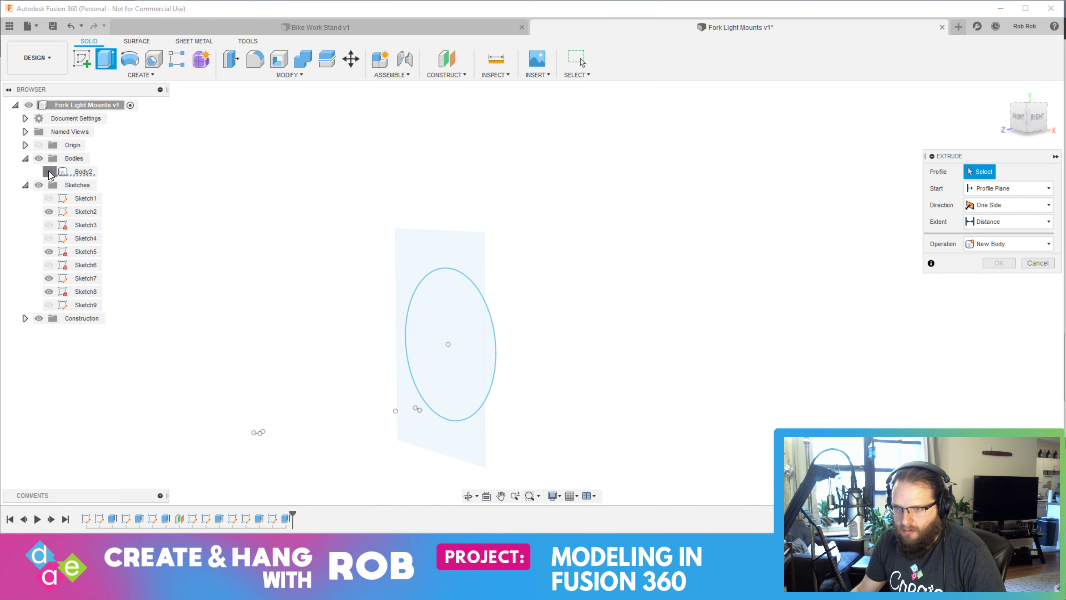
click(49, 171)
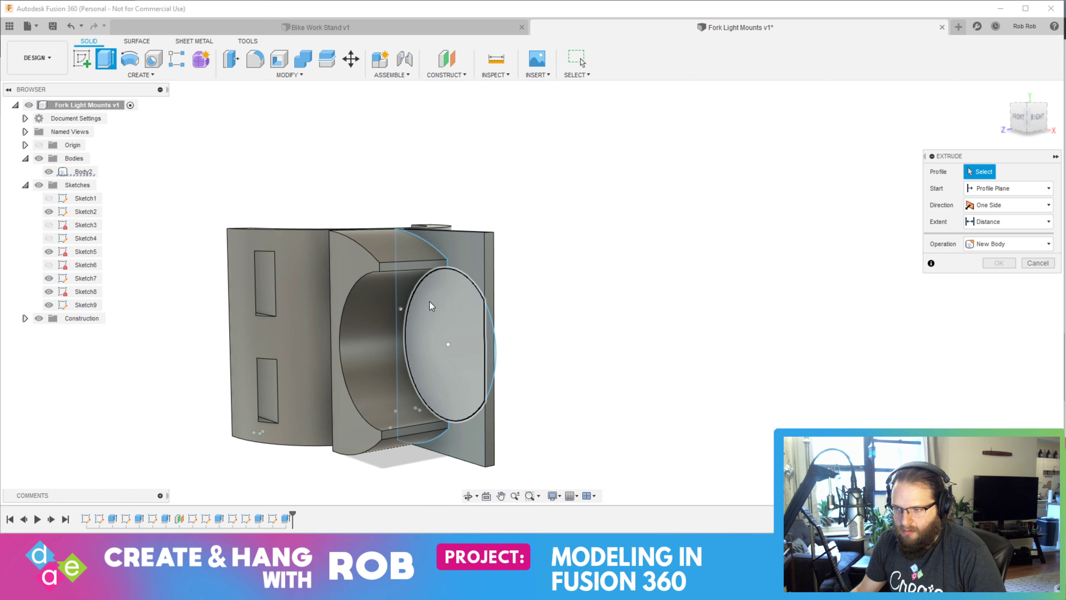
click(51, 171)
mouse_move(502, 352)
shift+middle_down()
mouse_move(507, 362)
mouse_move(437, 336)
shift+middle_up()
click(412, 268)
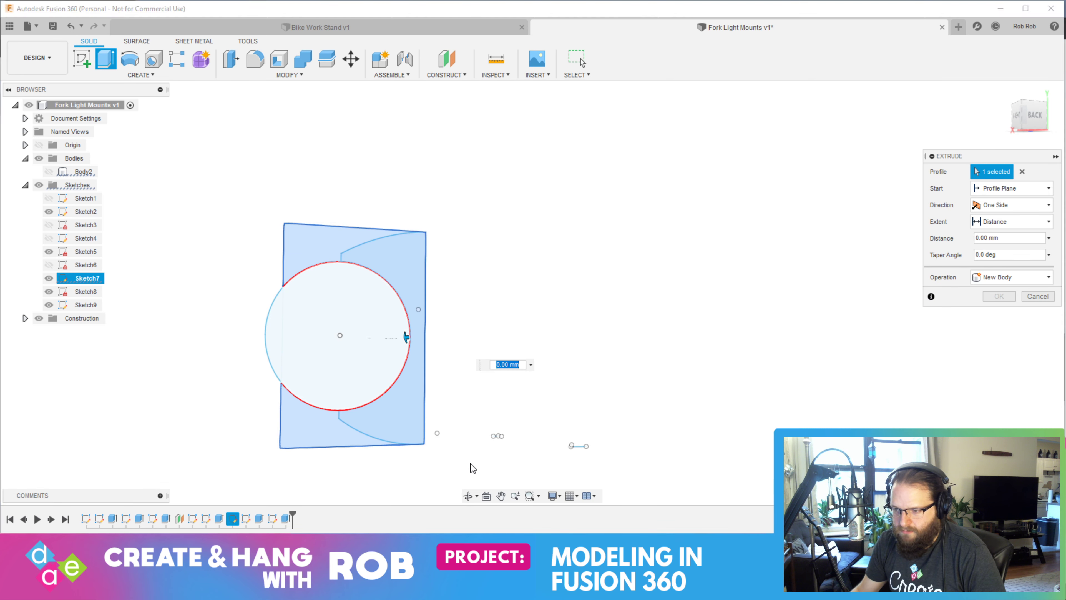
shift+middle_drag(475, 400, 611, 417)
click(409, 262)
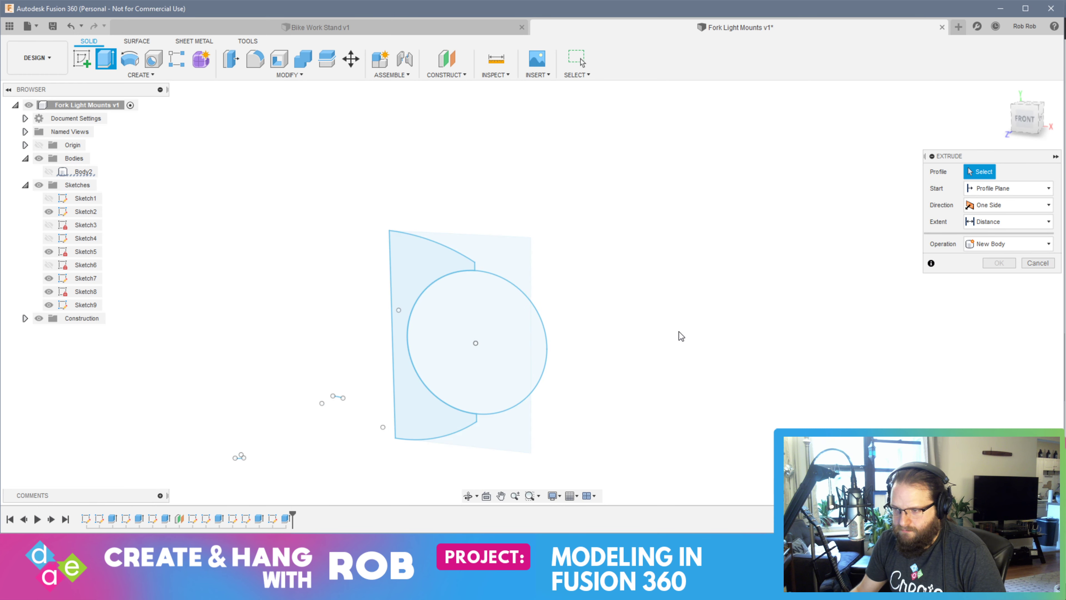
scroll(409, 275, up, 4)
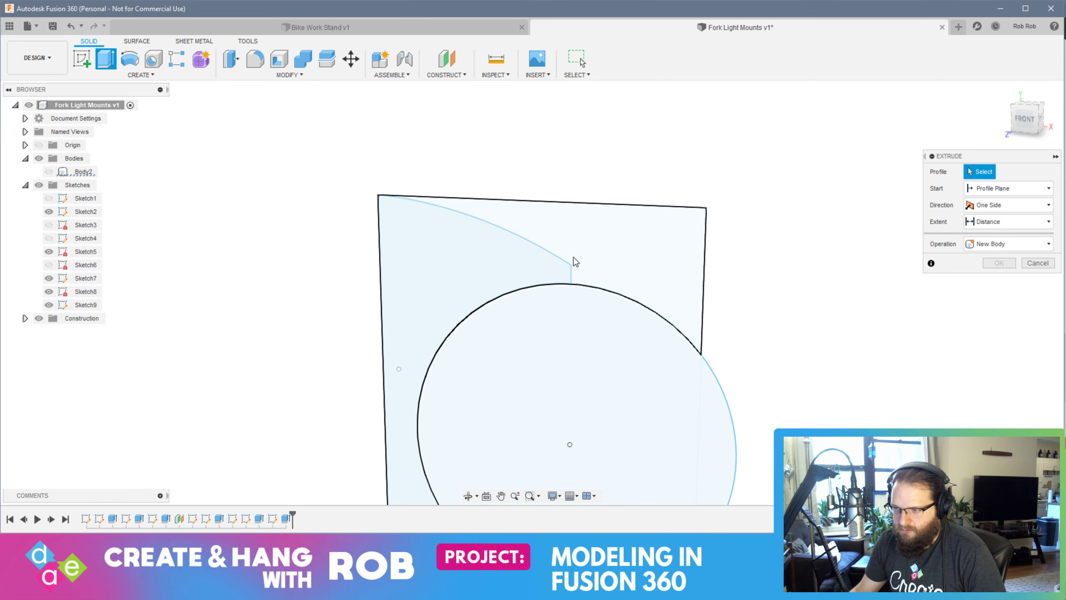
click(564, 271)
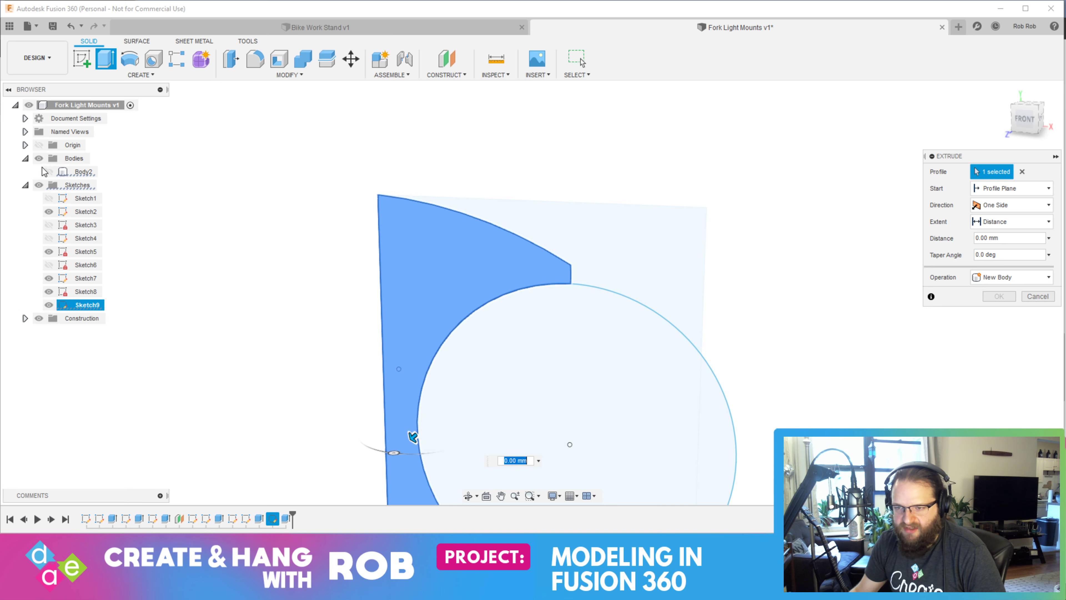
click(48, 171)
click(103, 62)
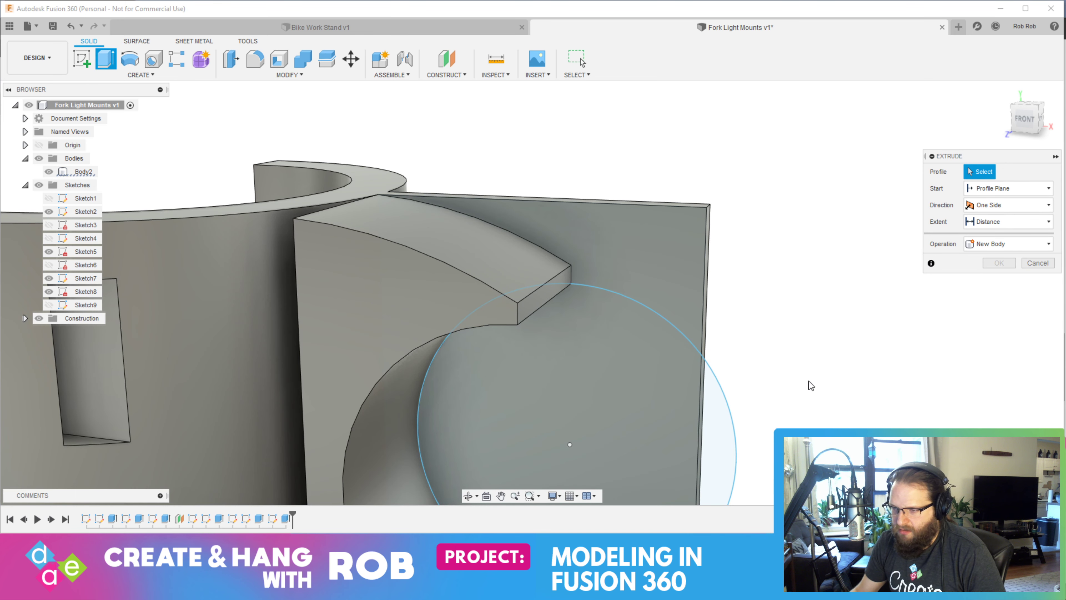
Try to extrude the rectangular plate profile around the circle by -14 mm with the Join operation
click(48, 171)
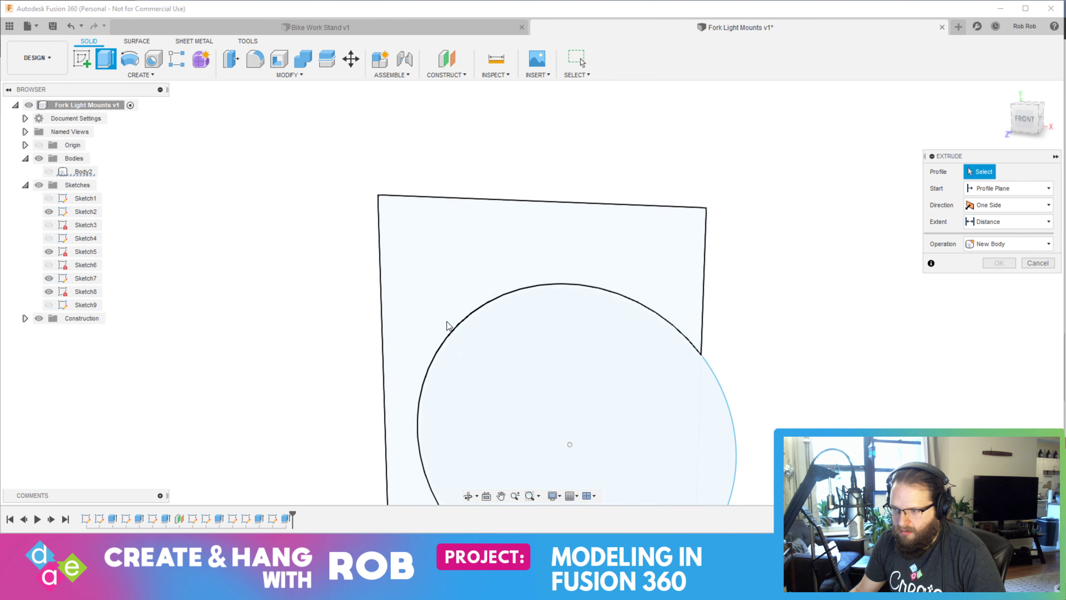
click(419, 311)
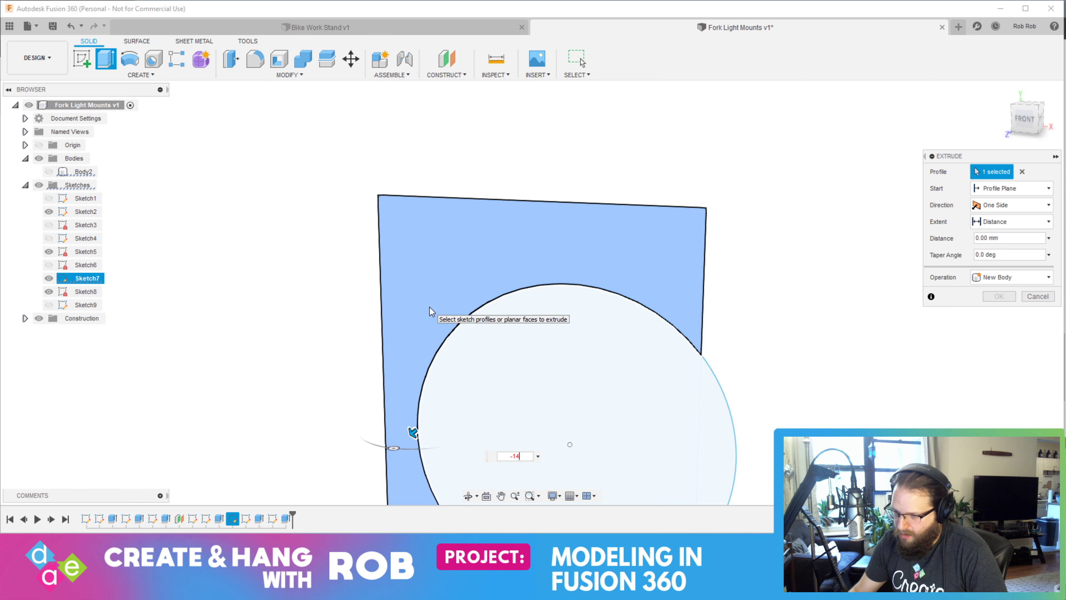
click(49, 171)
click(978, 280)
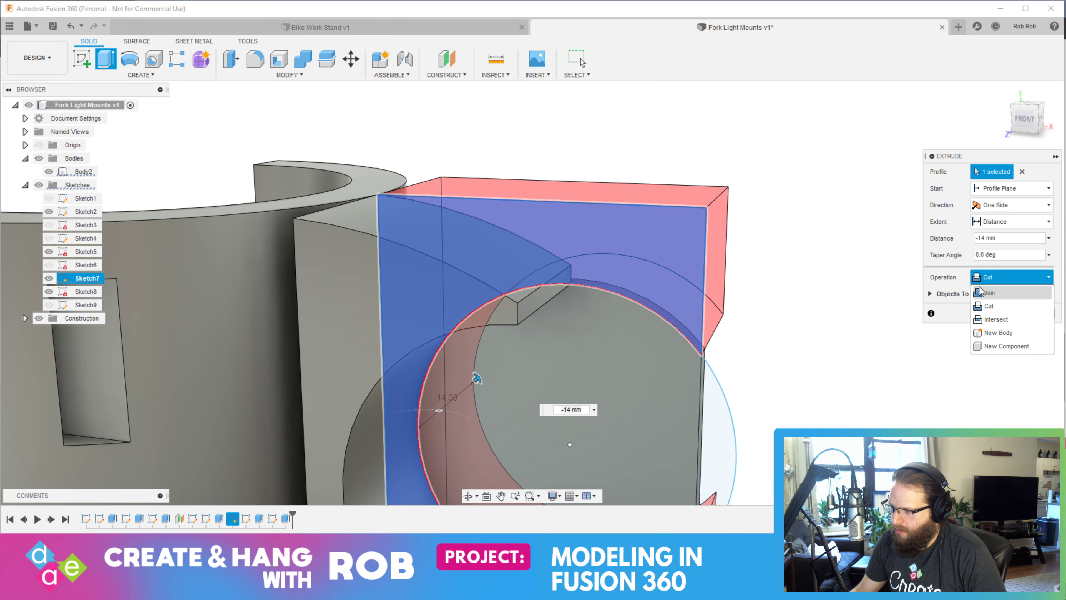
click(981, 293)
shift+middle_drag(820, 299, 732, 298)
click(1047, 301)
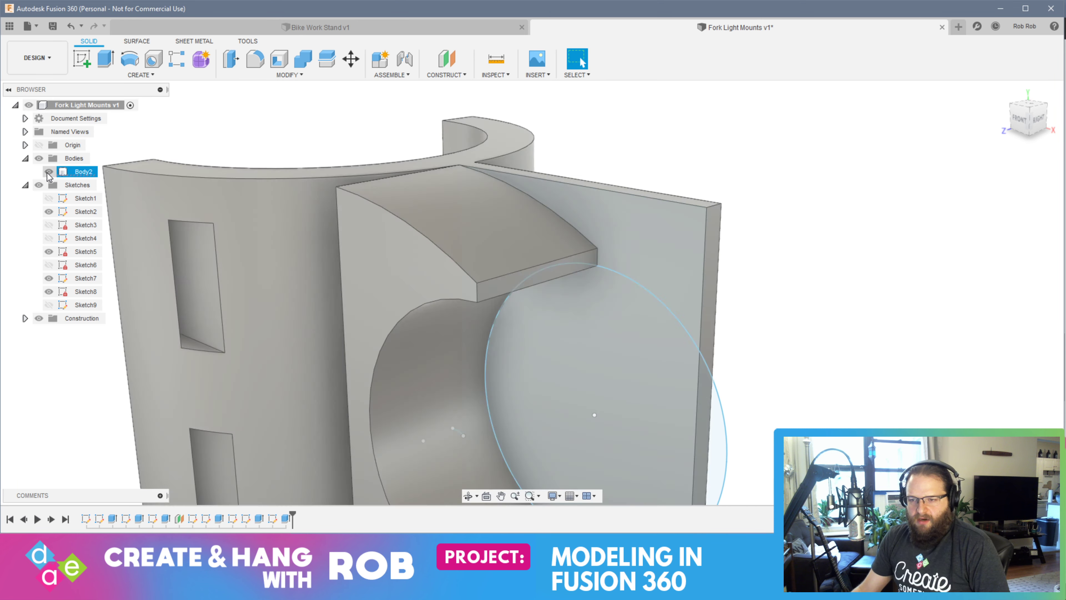
Hide the body and the plate and circle sketches, and show the outline sketch Sketch9
click(48, 171)
click(49, 304)
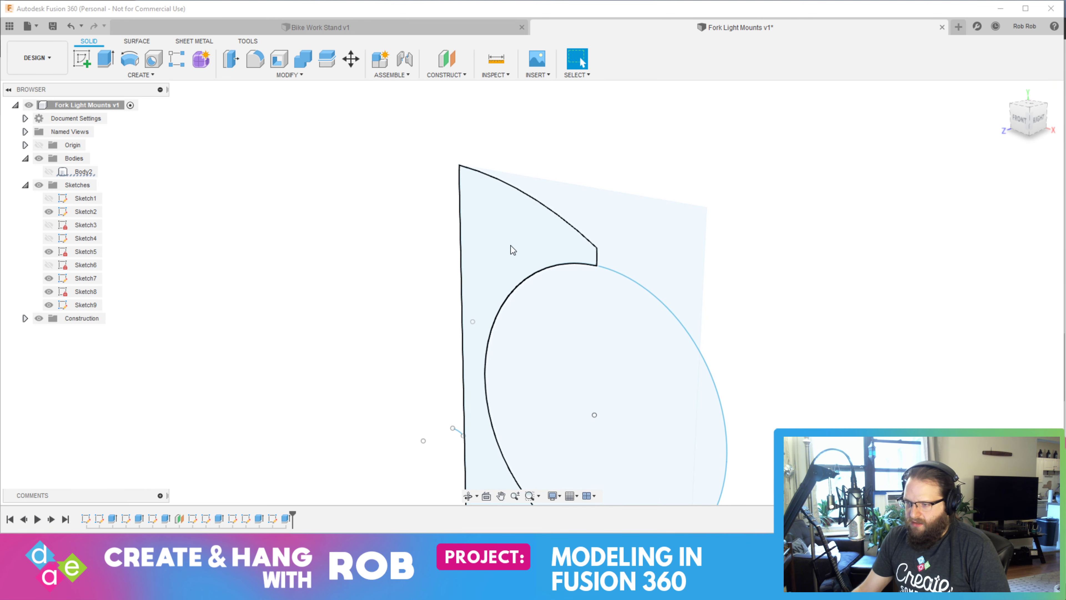
click(48, 278)
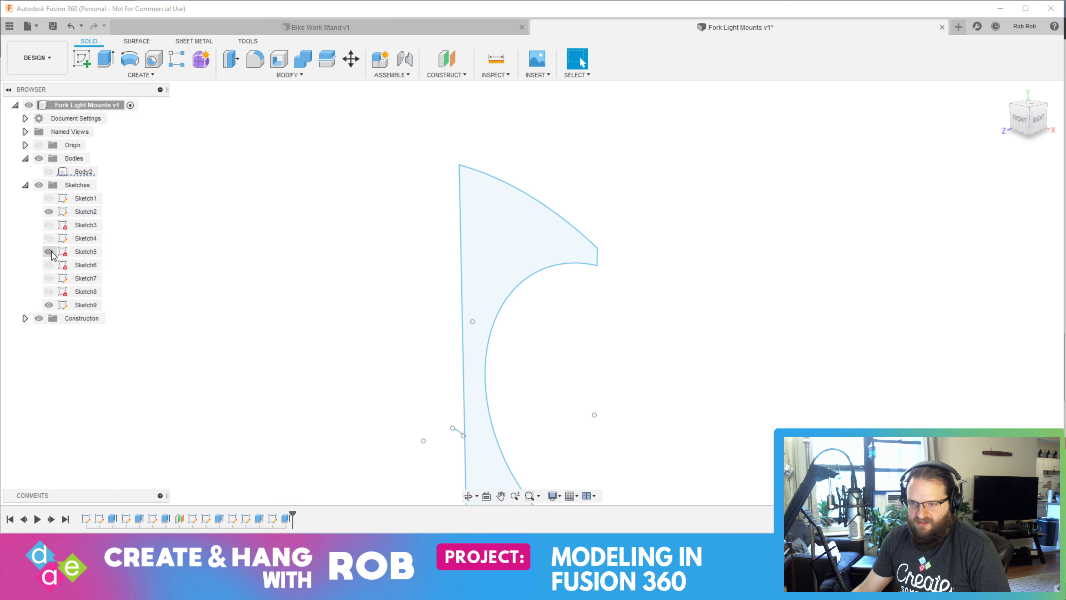
Try to extrude the outline profile by -16 mm with the Join operation, then by -11 mm
click(503, 227)
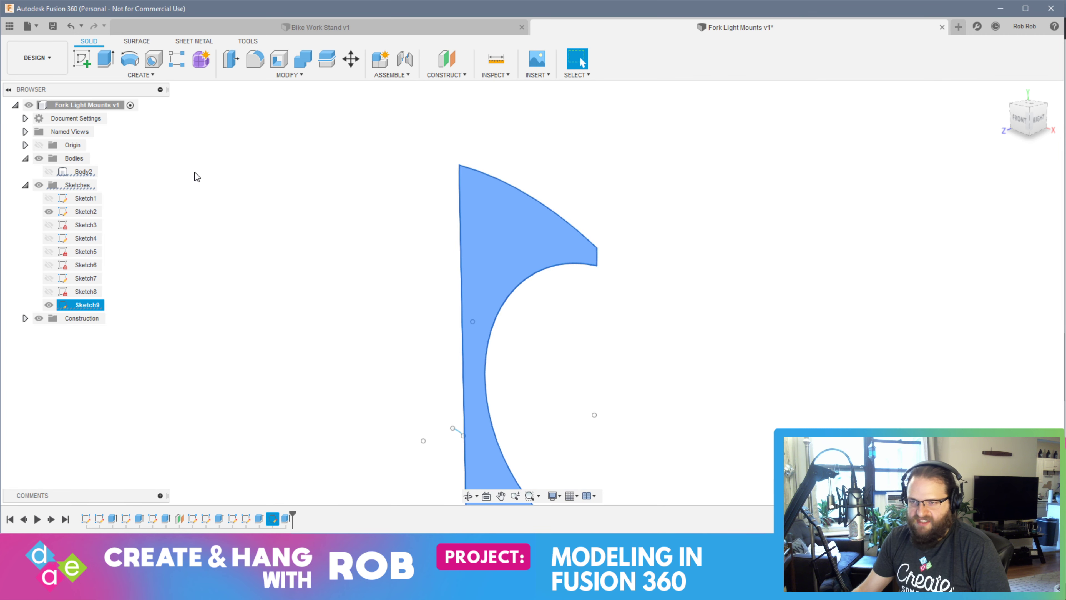
click(105, 59)
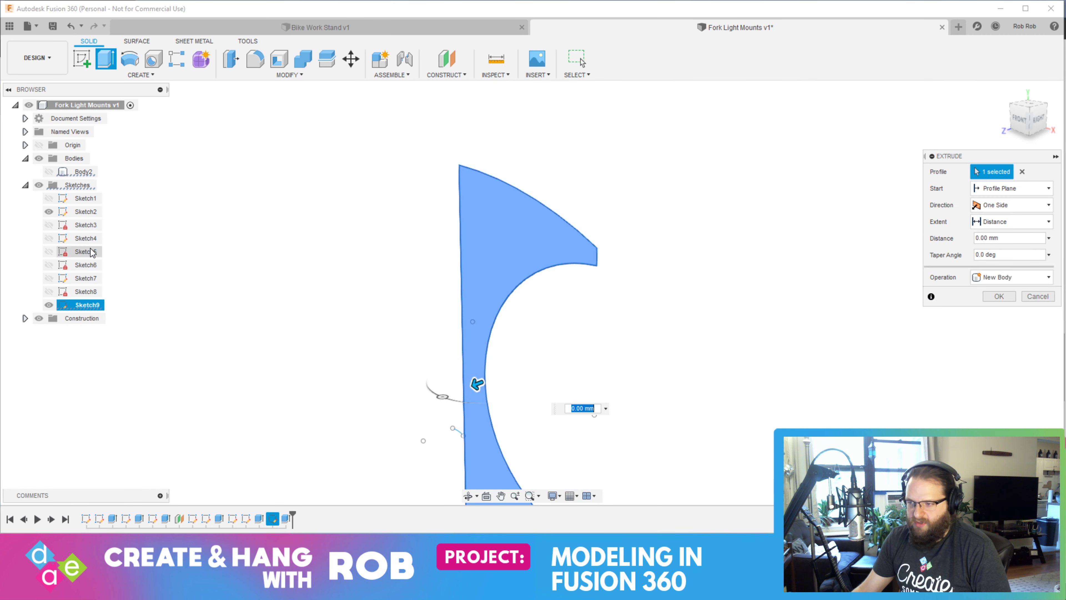
click(49, 171)
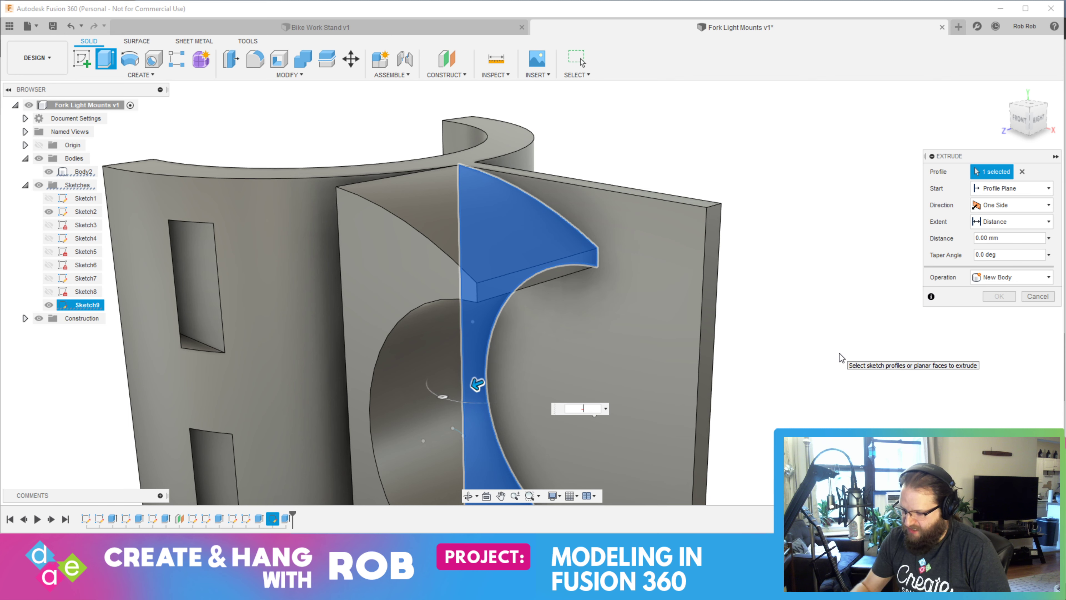
text(-16)
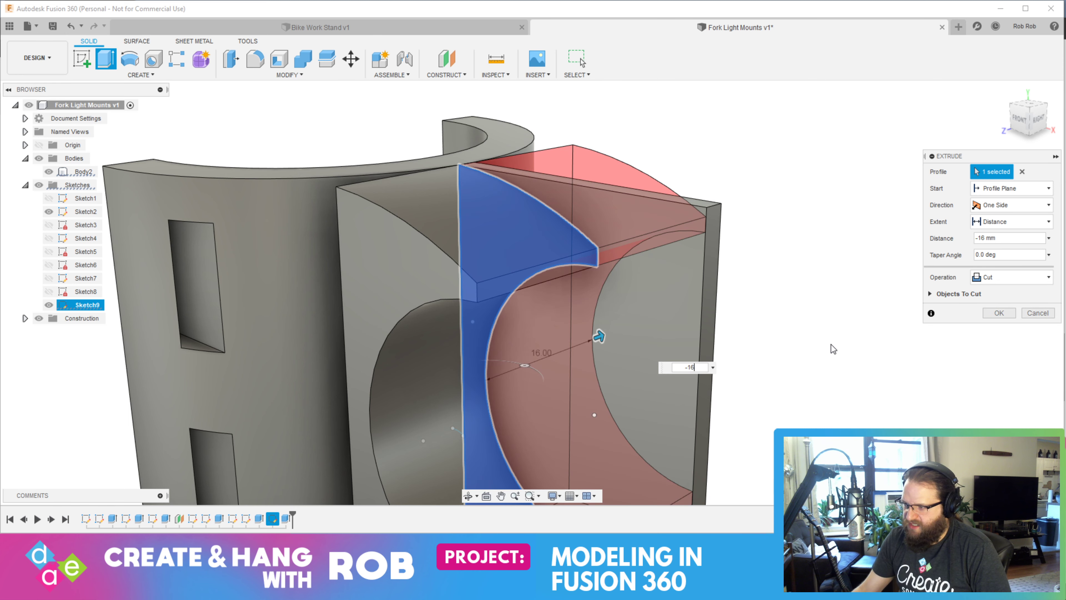
click(1011, 277)
click(995, 293)
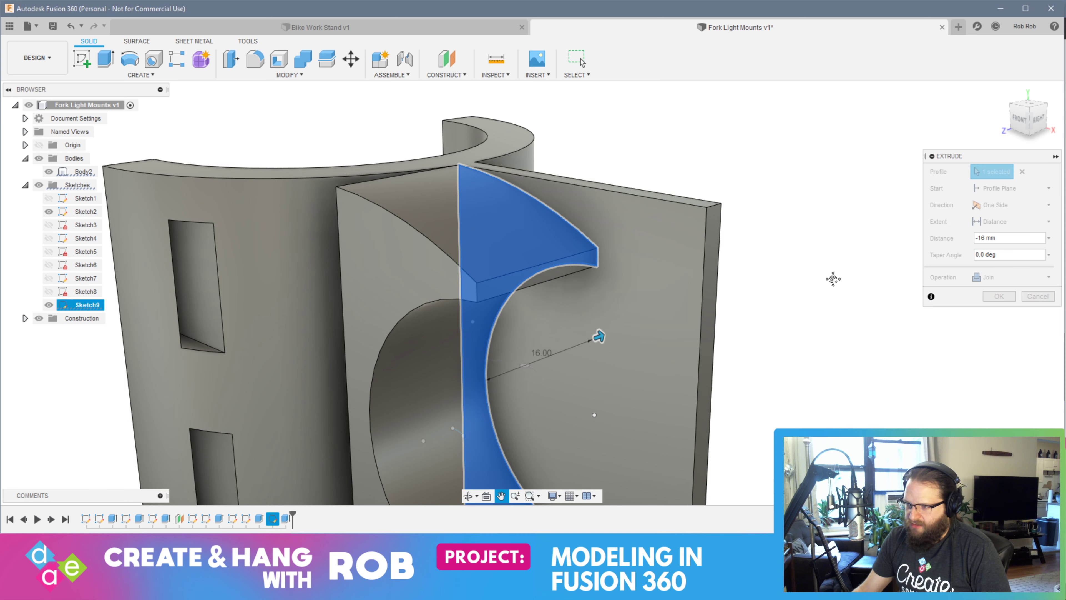
shift+middle_drag(857, 281, 756, 269)
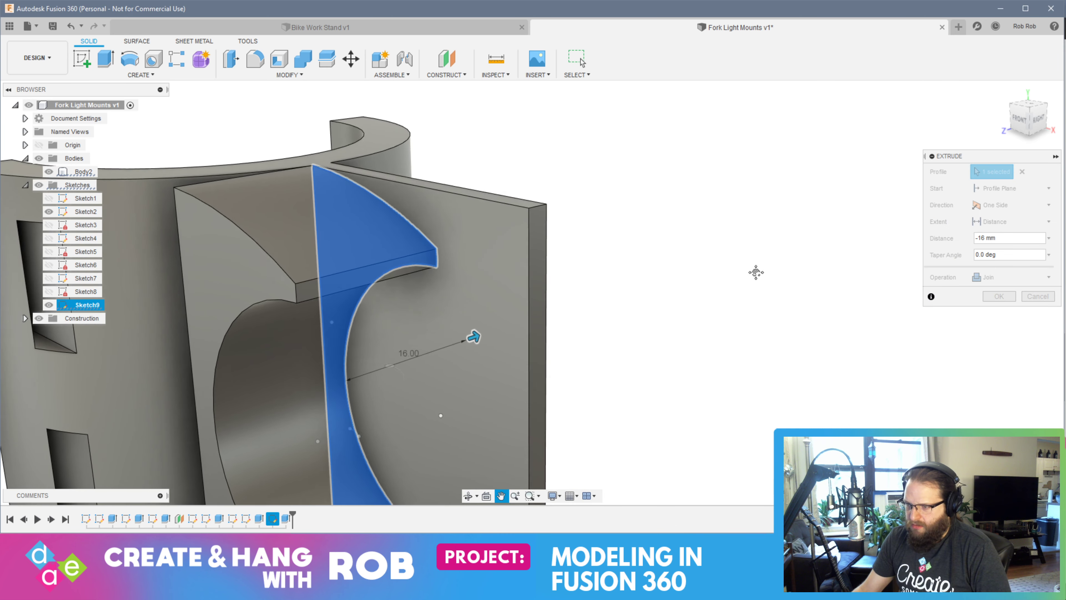
mouse_move(738, 304)
shift+middle_down()
mouse_move(769, 294)
mouse_move(750, 288)
mouse_move(751, 303)
shift+middle_up()
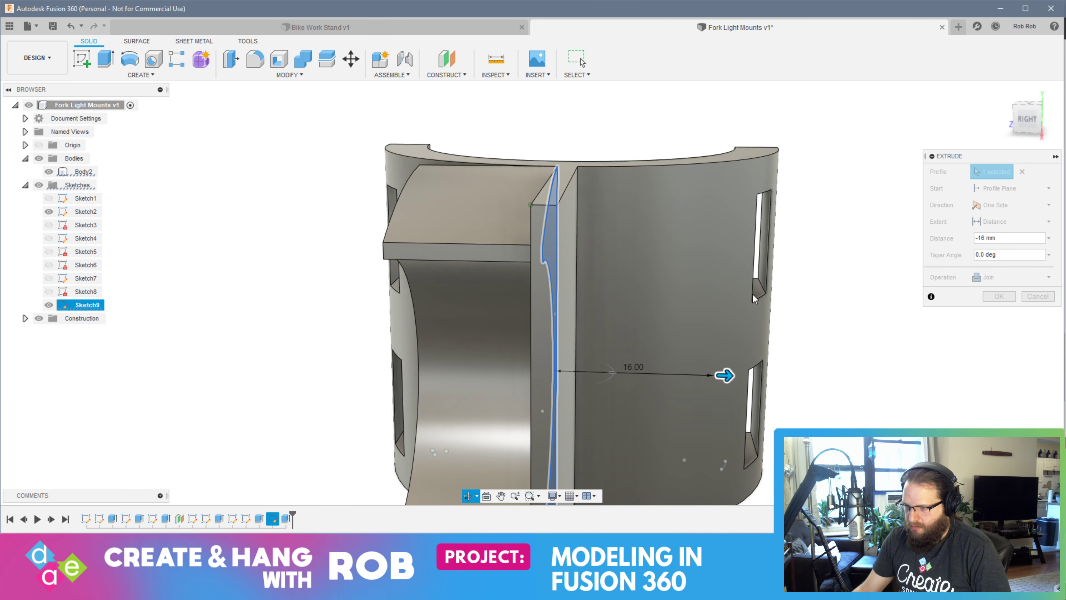
drag(730, 375, 671, 373)
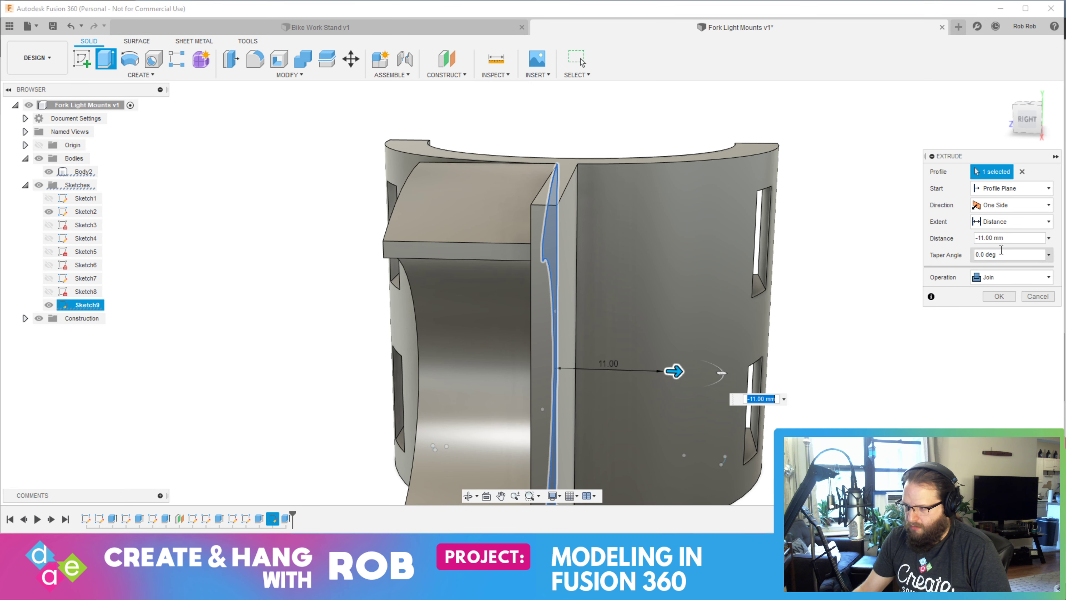
click(1037, 296)
Extrude the curved outline profile of Sketch9 by -16 mm with the Join operation, with the body shown
shift+middle_drag(569, 341, 625, 324)
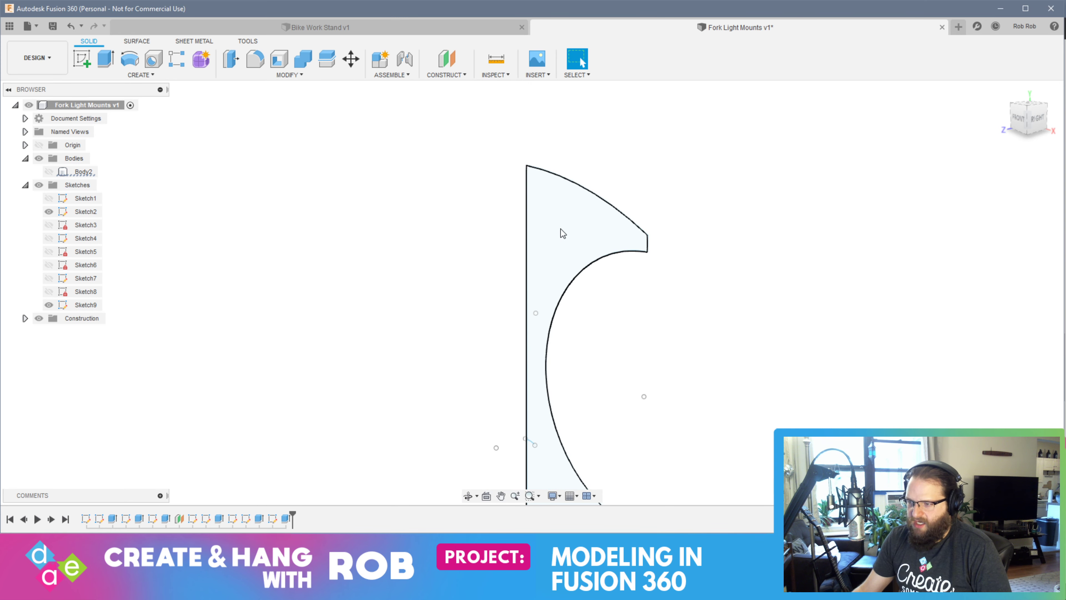
click(560, 231)
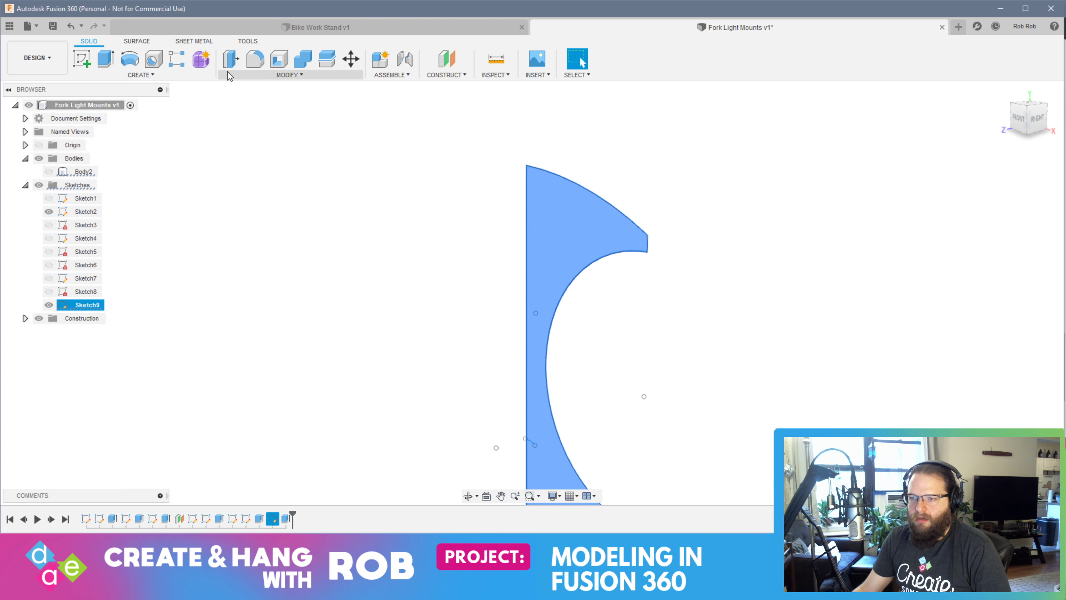
click(105, 58)
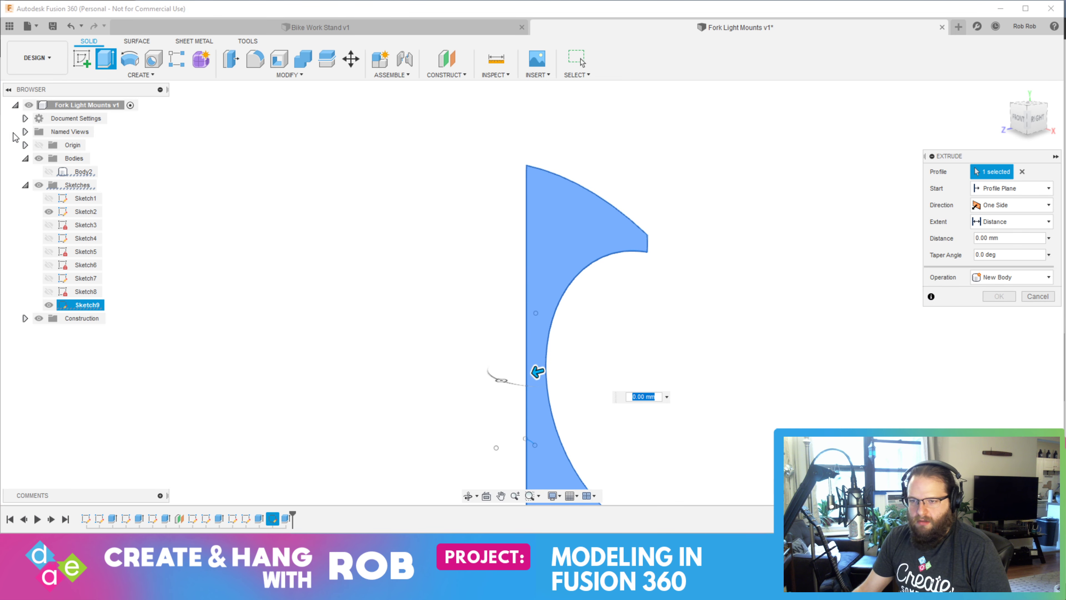
click(48, 172)
text(-16)
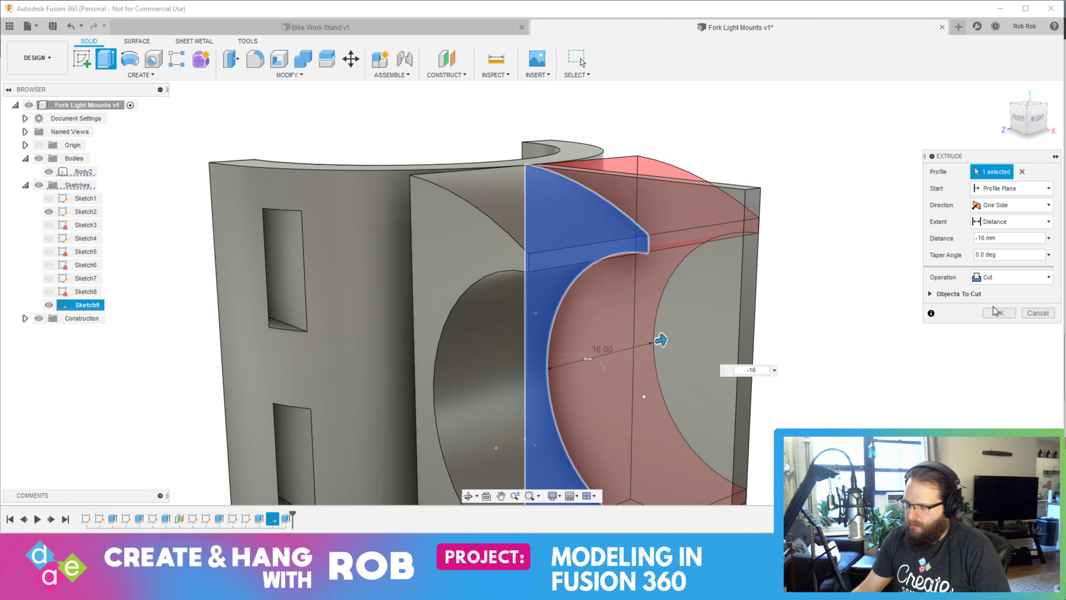
click(995, 280)
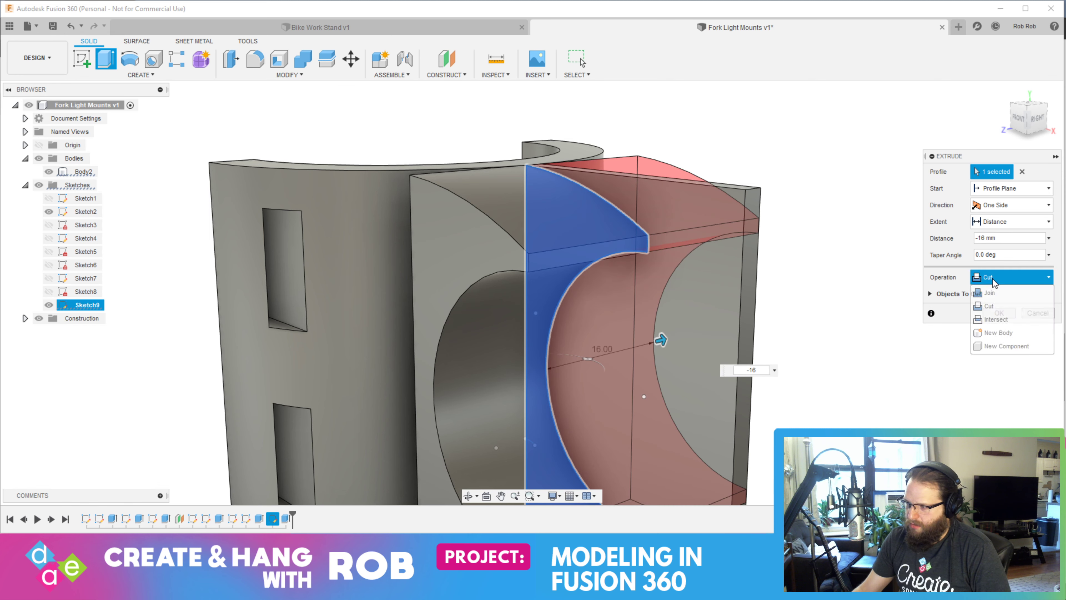
click(996, 293)
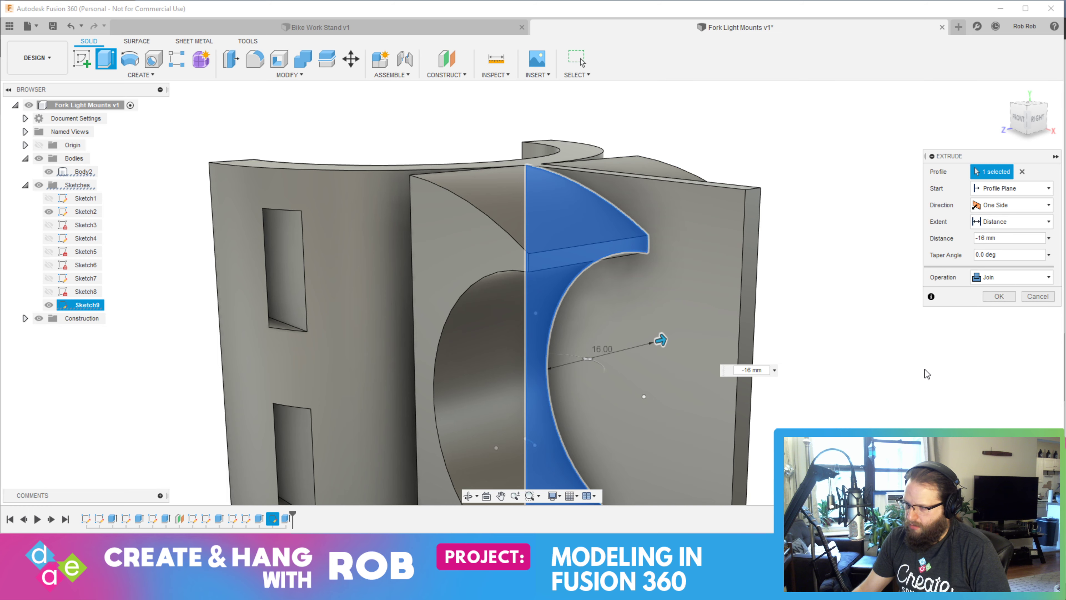
key(Return)
Extrude the plate face outside the curved outline to cut away the excess plate around the arm
shift+middle_drag(950, 310, 842, 268)
shift+middle_drag(865, 325, 913, 266)
click(939, 311)
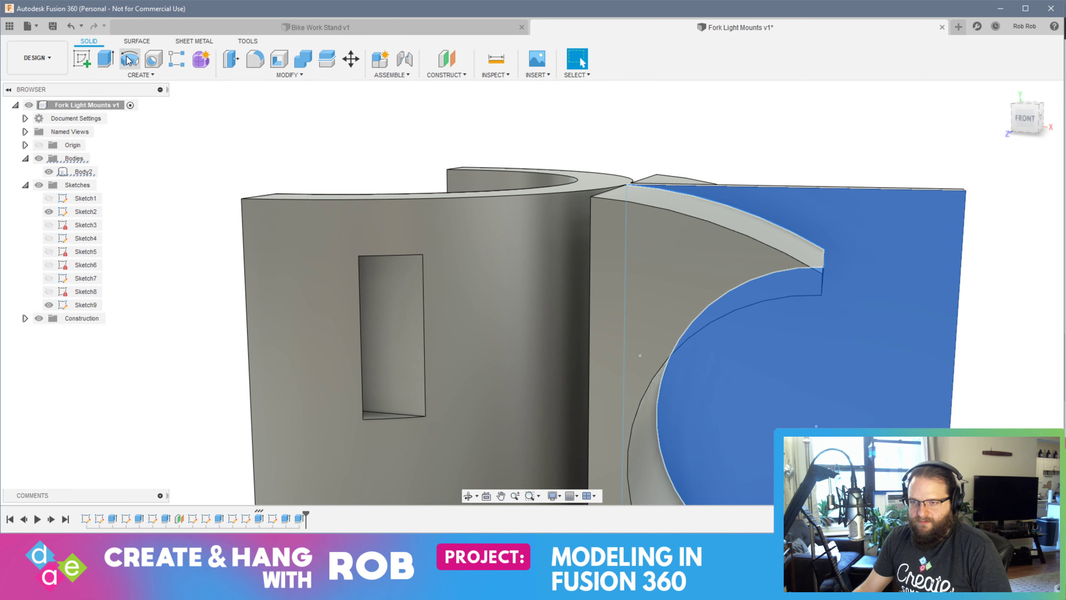
click(110, 59)
shift+middle_drag(935, 362, 819, 360)
drag(732, 252, 749, 254)
key(Return)
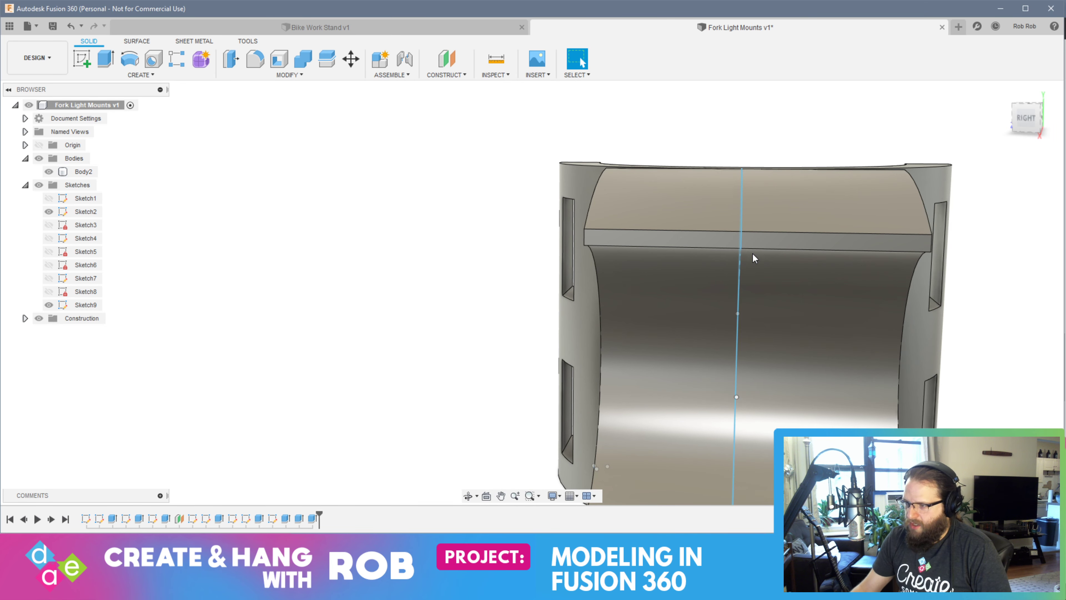
Start a sketch on the half-ring's upper end face and draw a straight line from the arm's front inner corner to the ring's outer edge
mouse_move(766, 290)
shift+middle_down()
mouse_move(831, 357)
mouse_move(816, 300)
mouse_move(802, 336)
mouse_move(763, 375)
mouse_move(689, 374)
shift+middle_up()
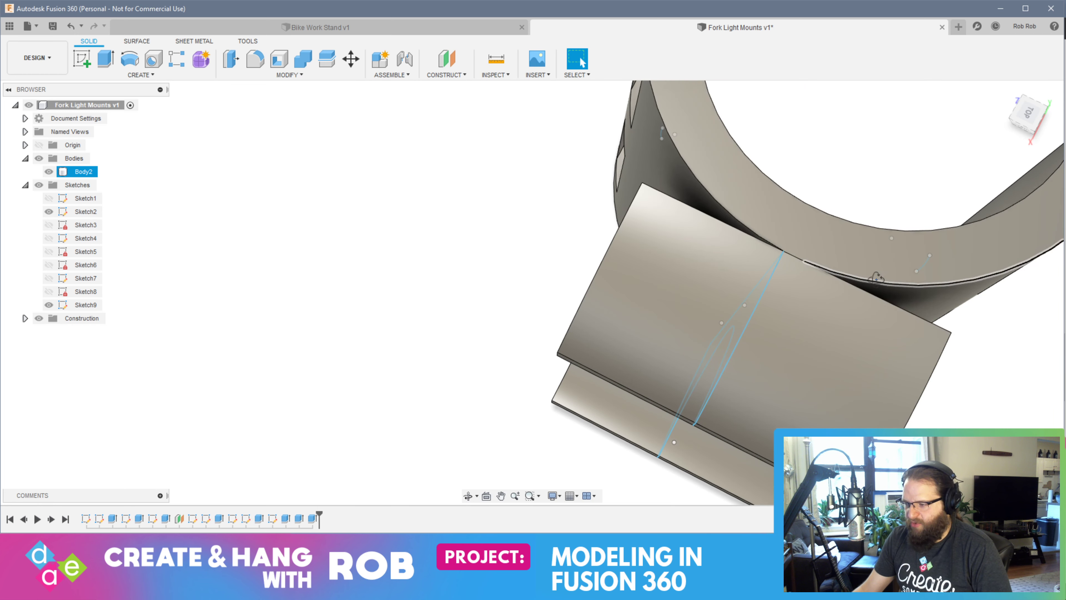
shift+middle_drag(897, 262, 671, 286)
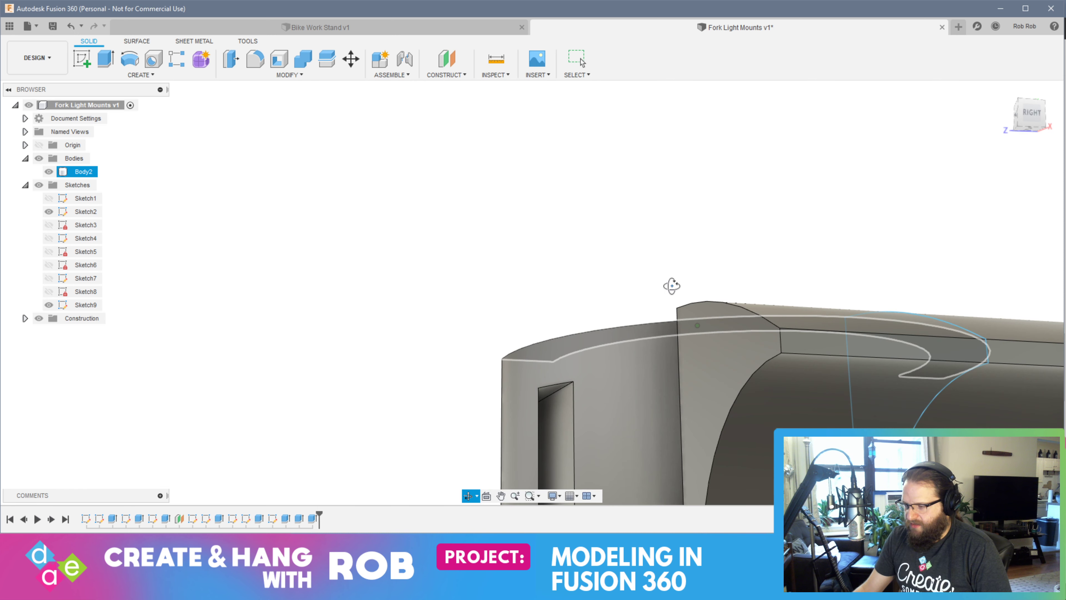
key(Escape)
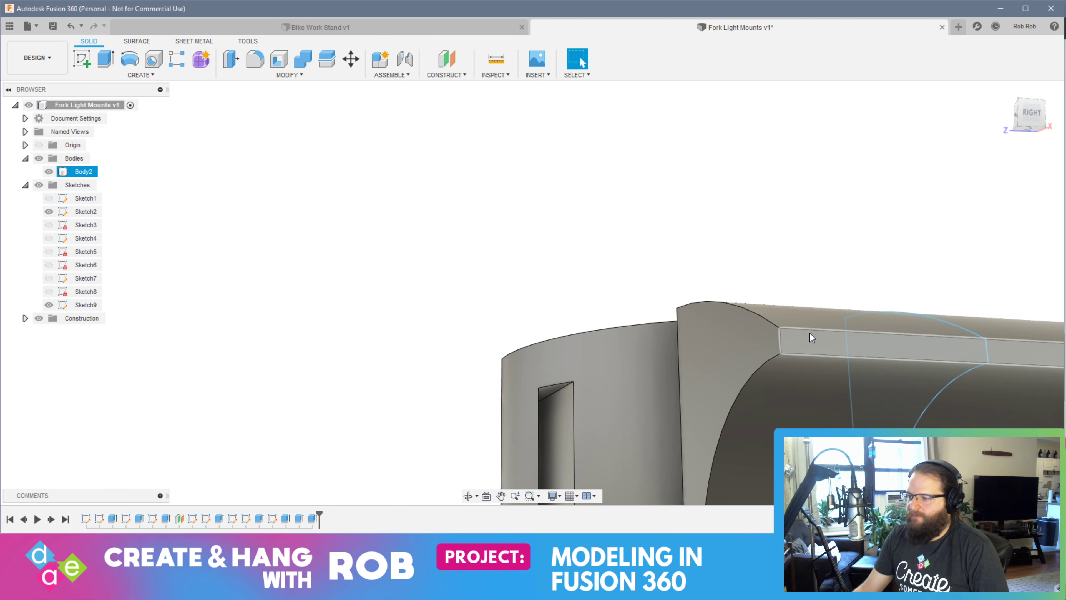
shift+middle_drag(809, 334, 518, 313)
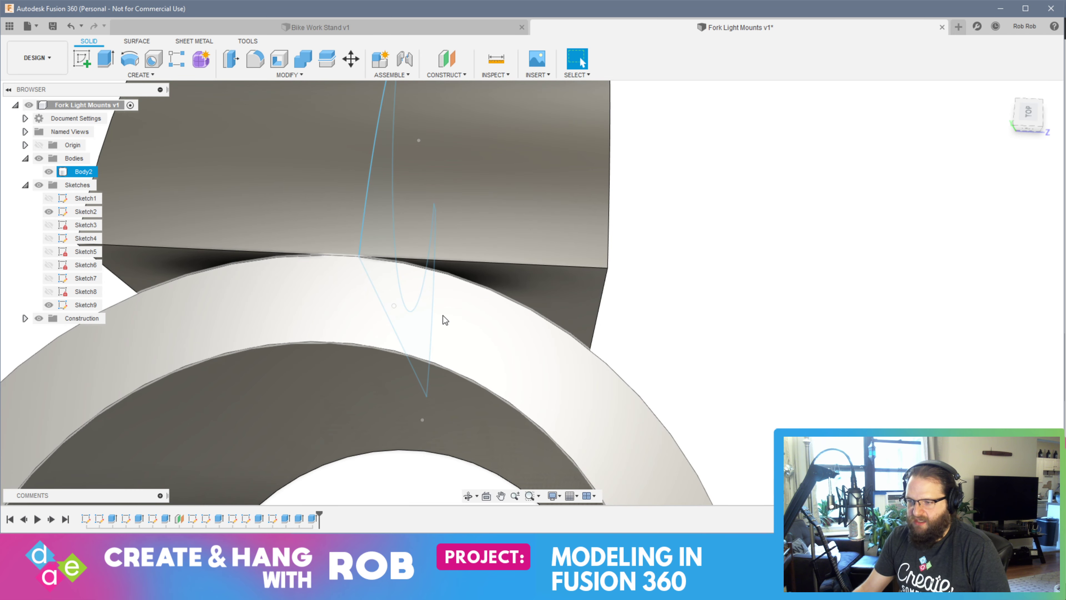
click(444, 313)
click(82, 59)
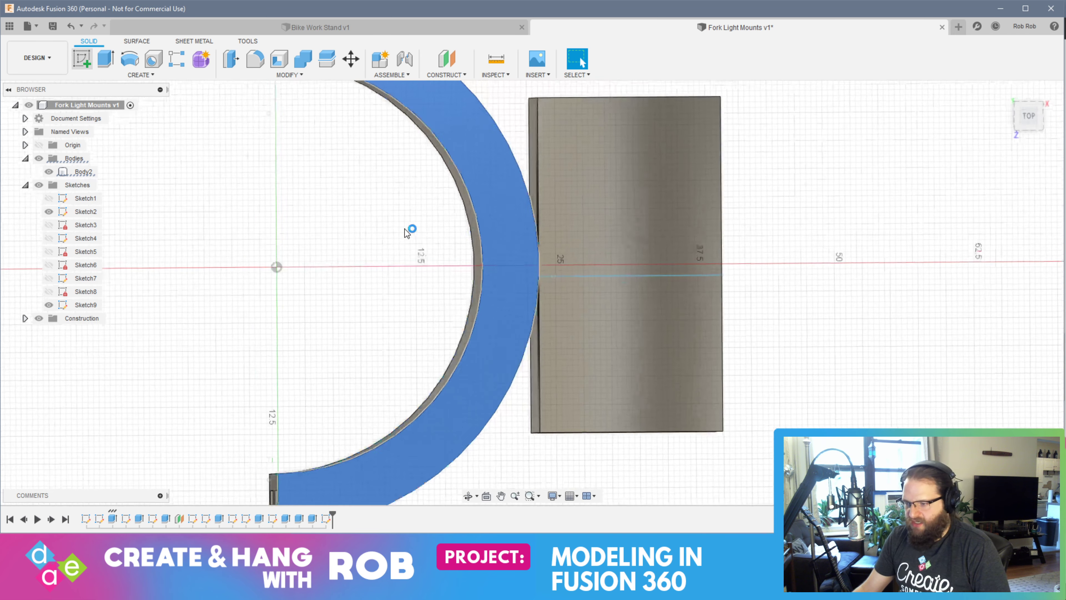
click(86, 63)
click(86, 63)
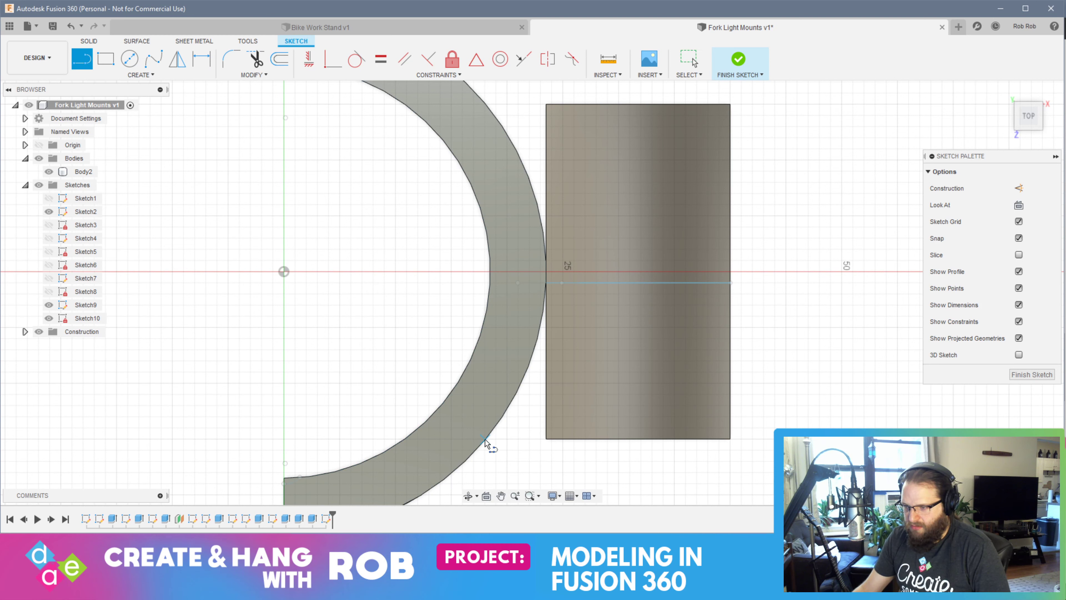
click(547, 439)
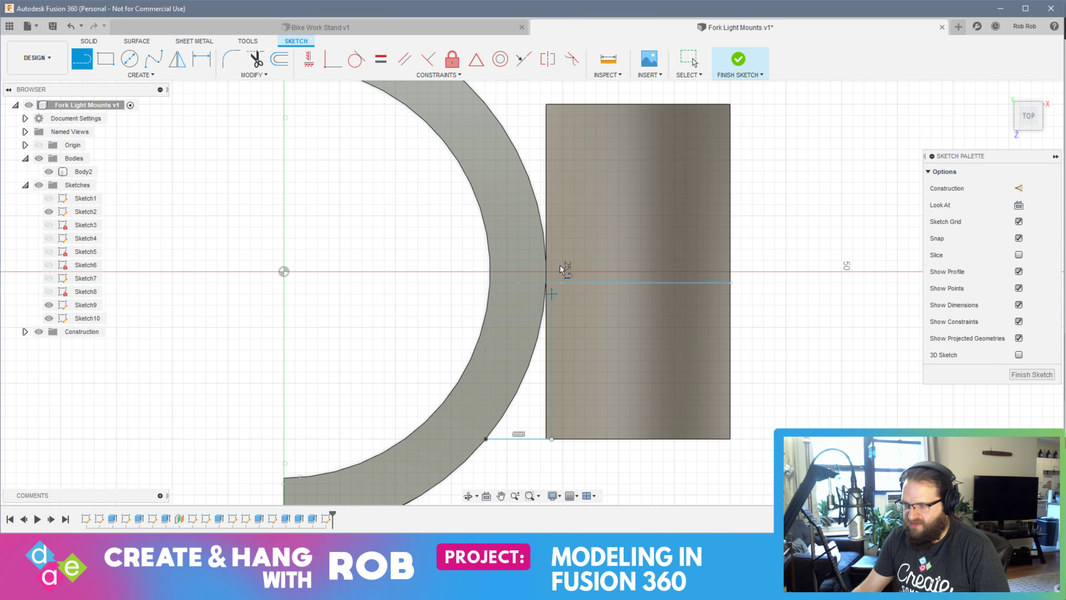
middle_drag(559, 262, 553, 371)
Draw a matching line at the arm's opposite corner, connect both lines along the arm's inner edge, and finish the sketch
click(545, 213)
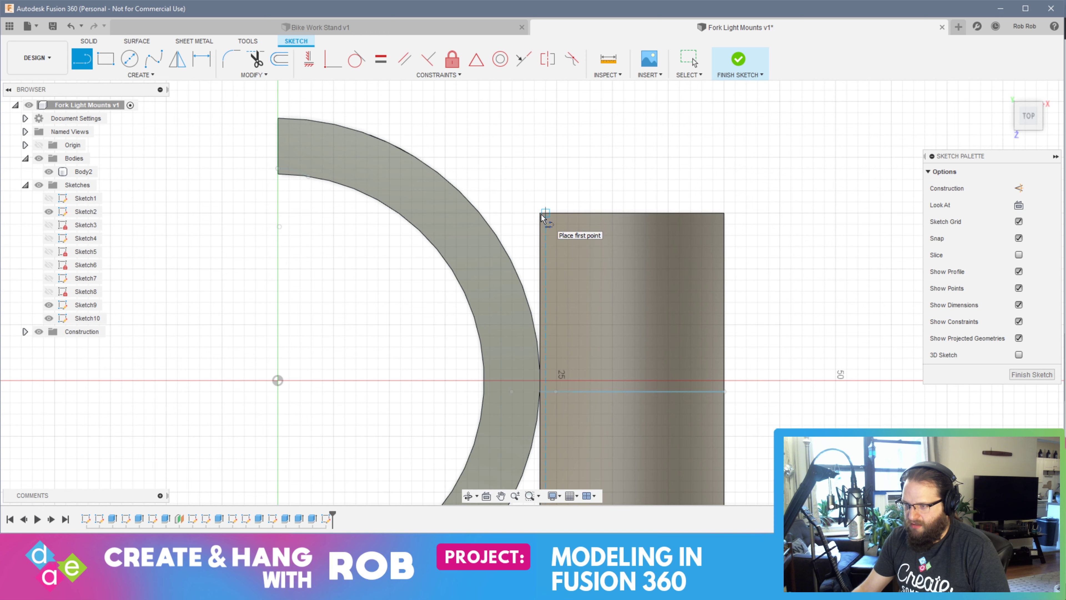
double_click(479, 213)
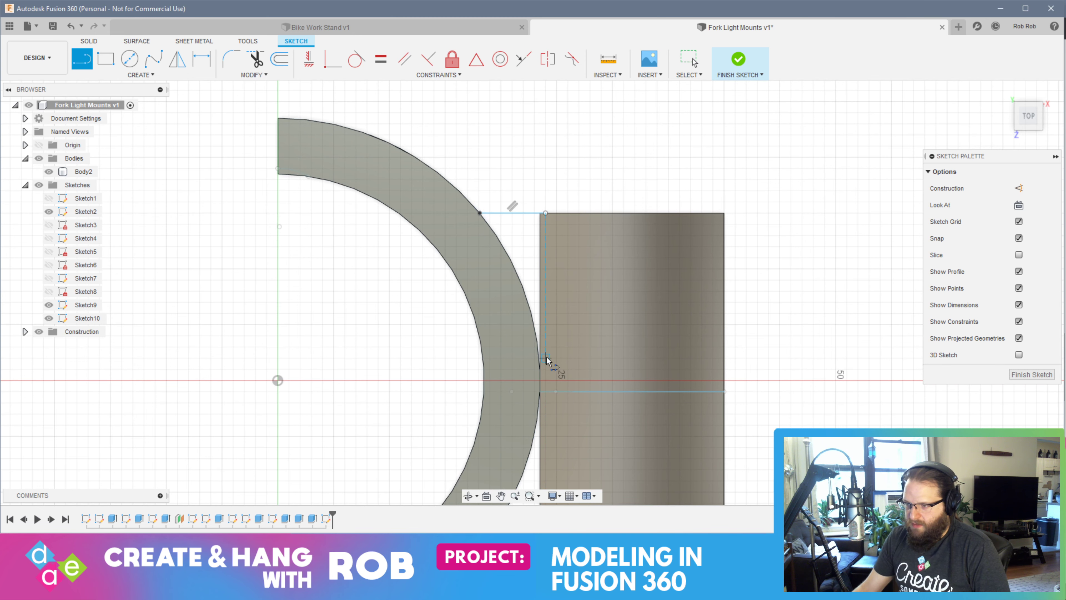
click(545, 213)
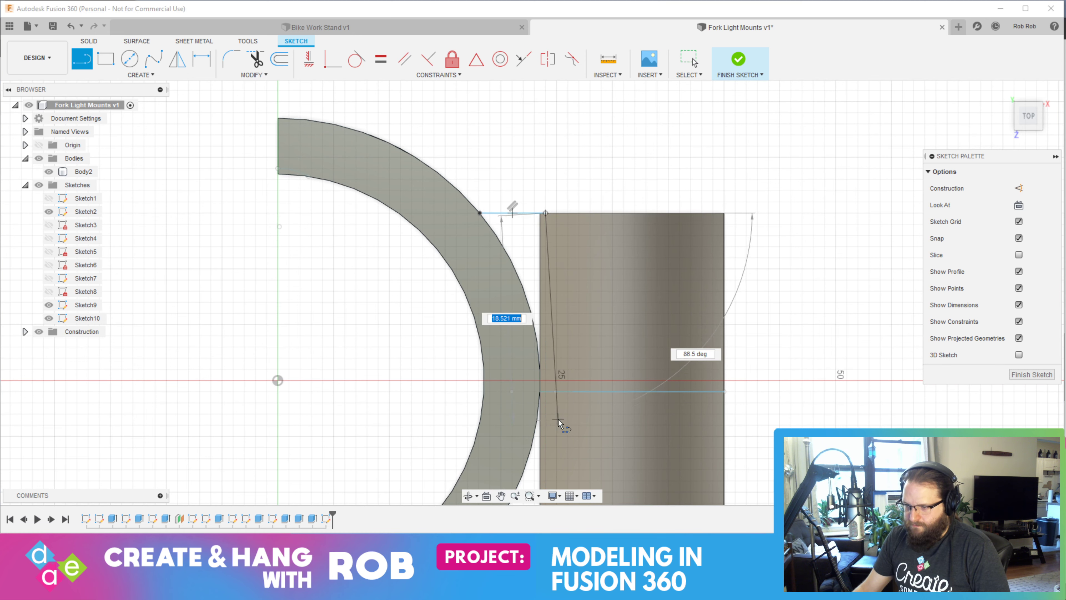
middle_drag(562, 424, 575, 209)
click(562, 339)
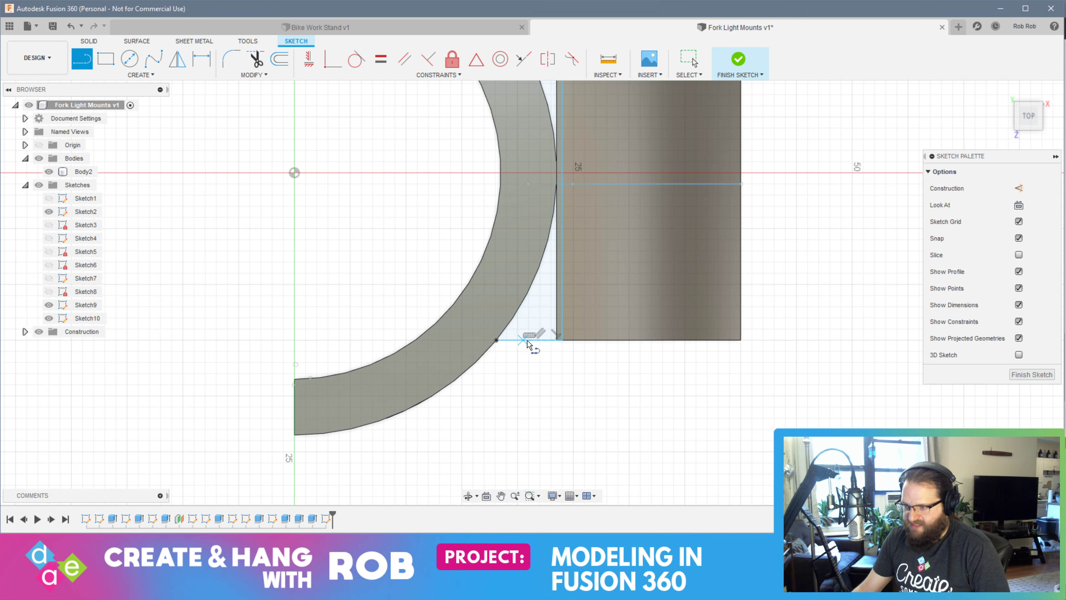
click(1032, 375)
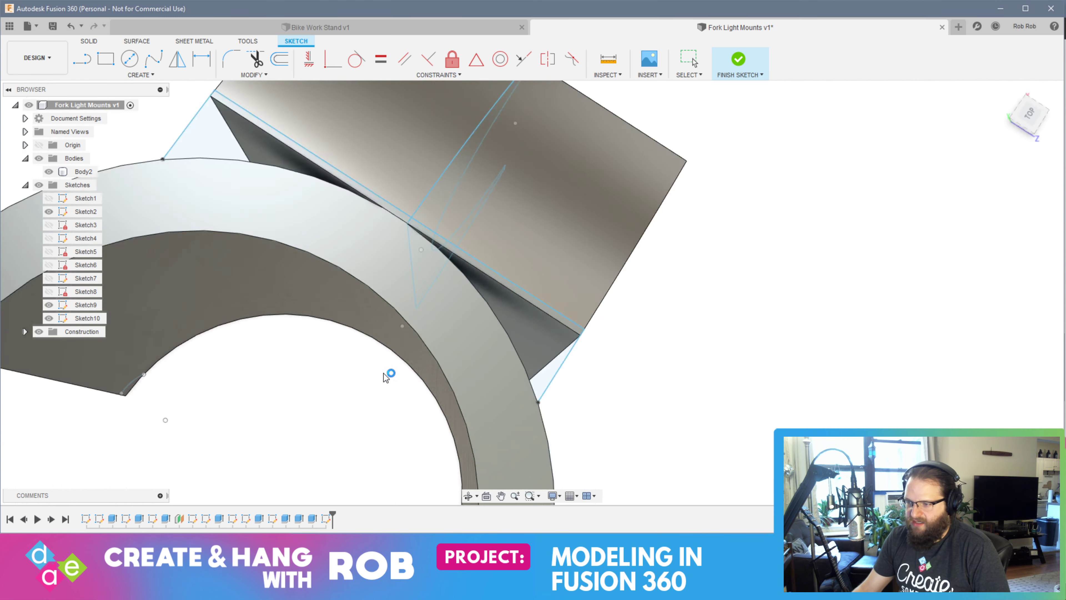
Extrude the gap profile between the half-ring and the arm by -40 mm with the Join operation
click(538, 294)
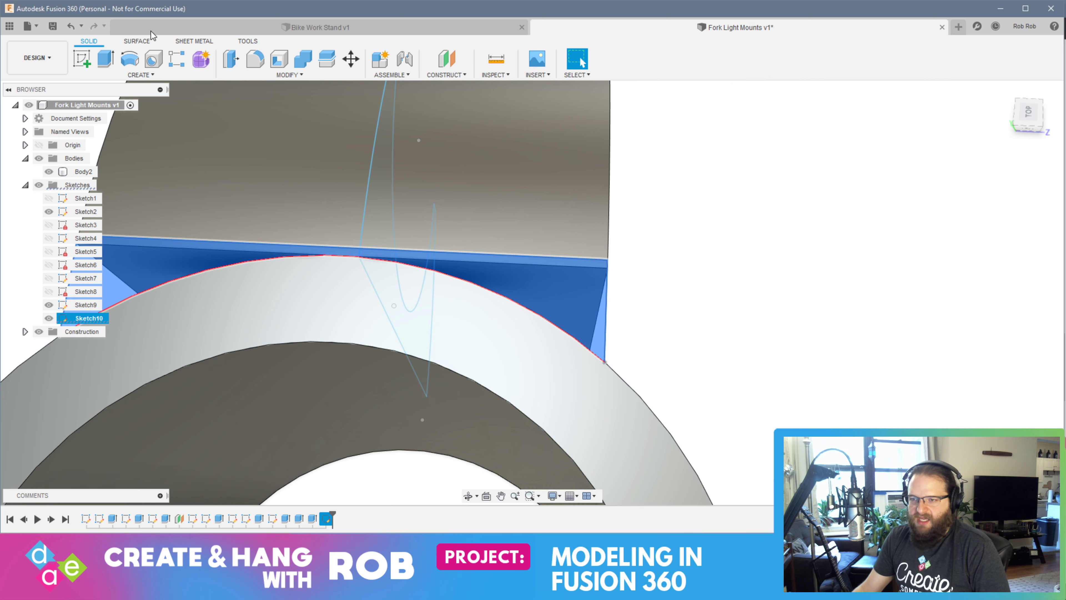
click(106, 59)
shift+middle_drag(826, 340, 753, 308)
key(BackSpace)
text(-)
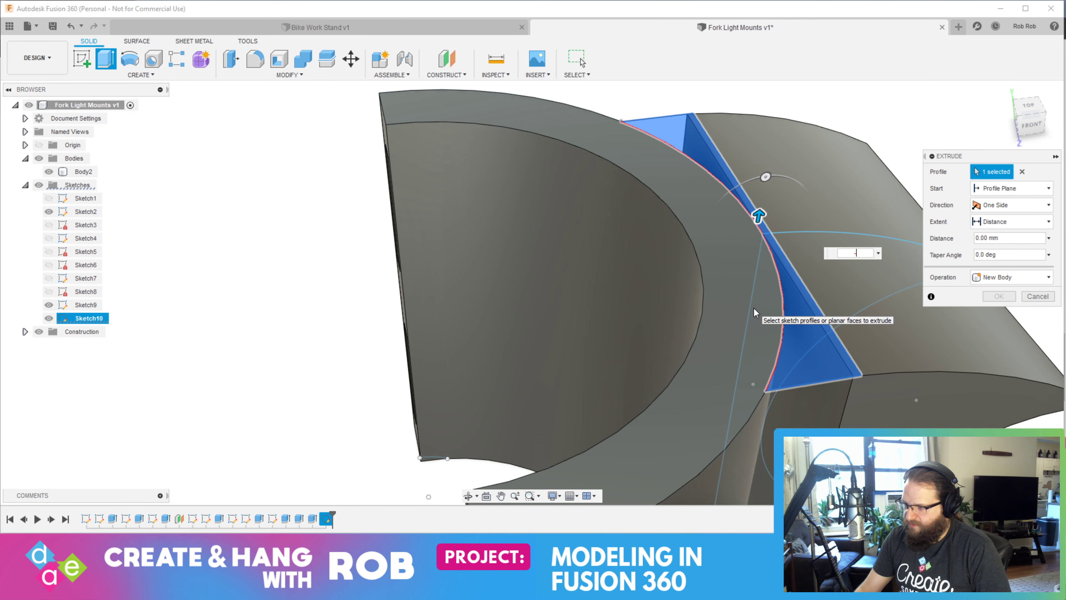
text(30)
shift+middle_drag(827, 393, 753, 313)
text(40)
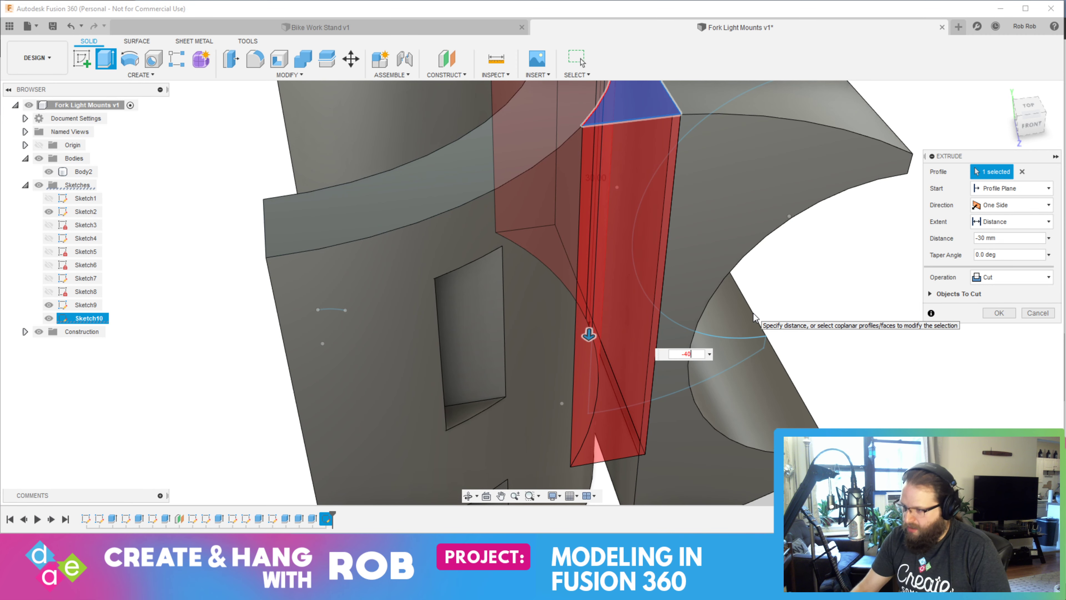
click(1014, 277)
click(1015, 277)
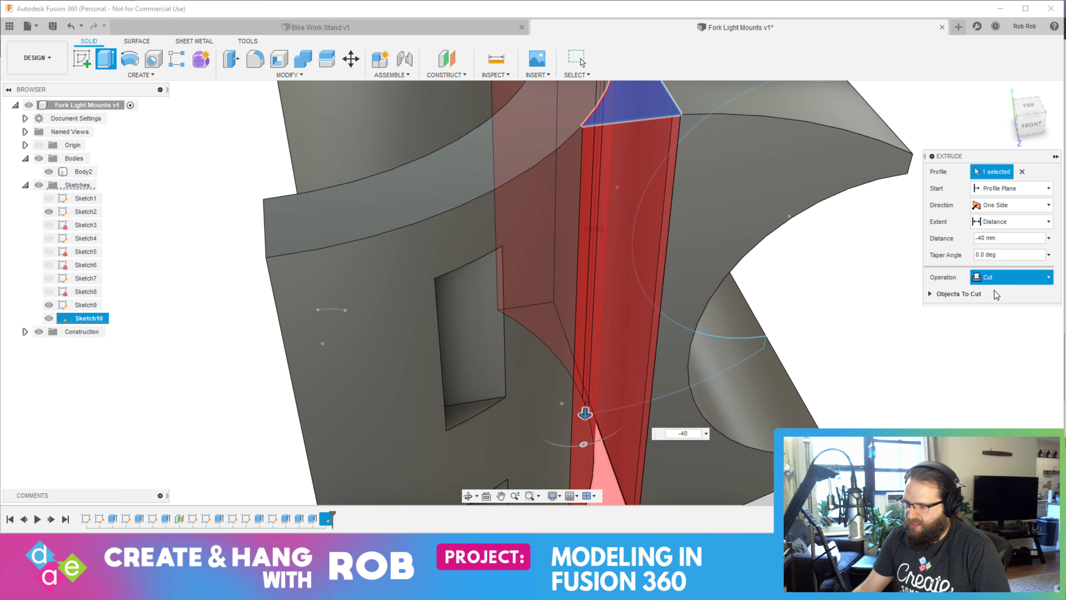
key(Return)
shift+middle_drag(859, 302, 812, 238)
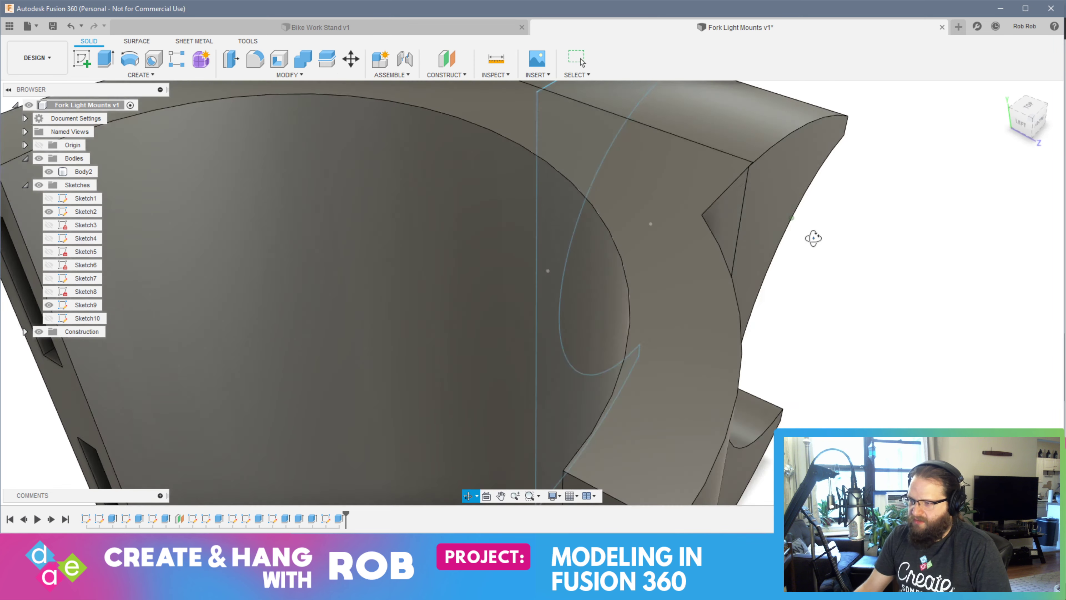
scroll(806, 291, up, 3)
scroll(813, 293, down, 8)
shift+middle_drag(813, 293, 711, 293)
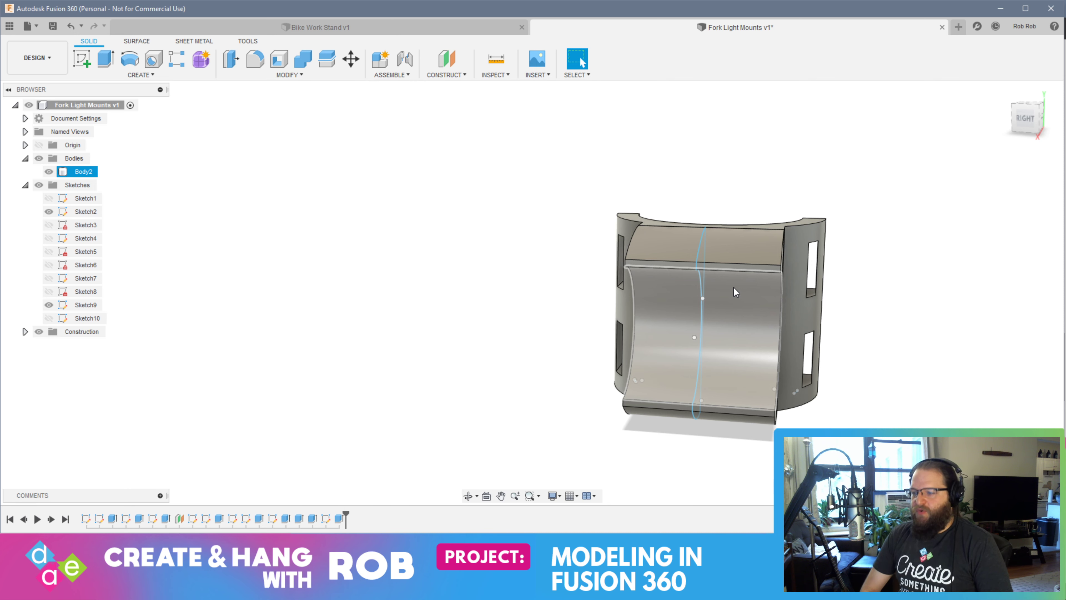
key(alt+Tab)
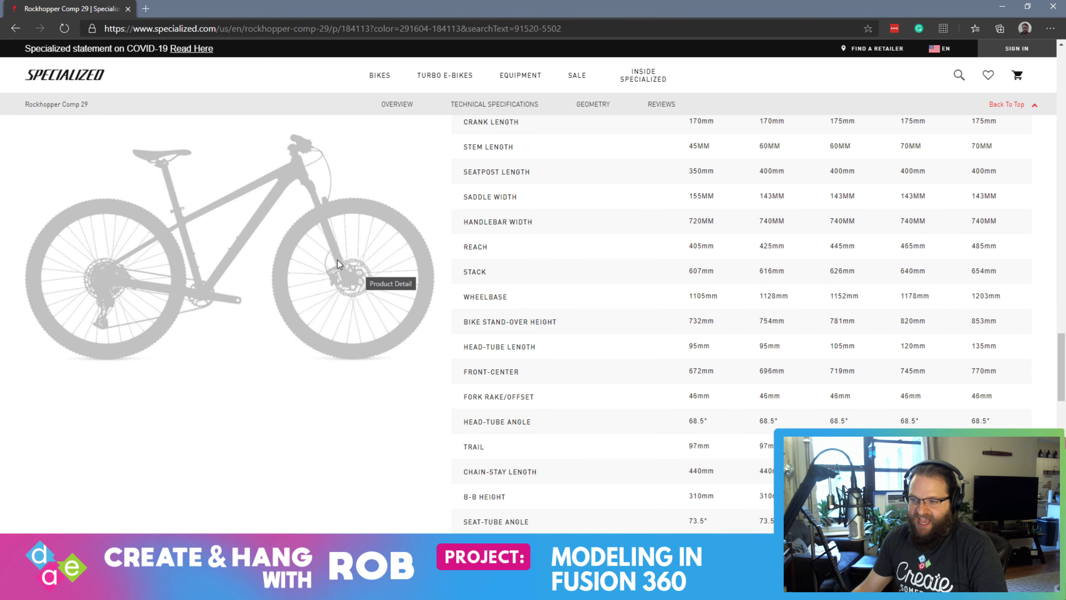
key(alt+Tab)
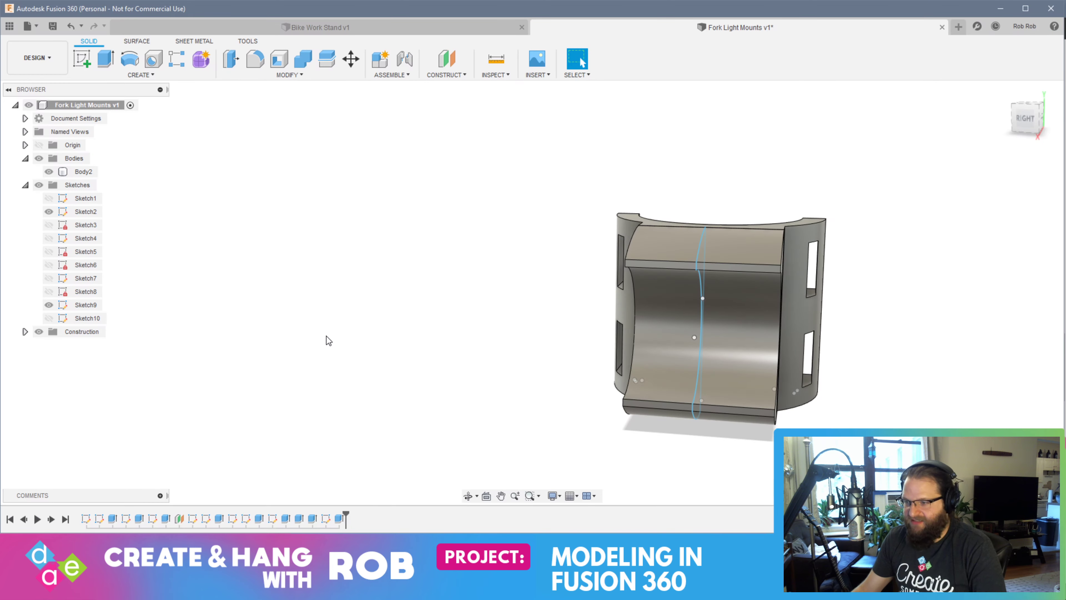
Save the design as a new version with the description "User Saved"
shift+middle_drag(710, 367, 761, 356)
key(ctrl+s)
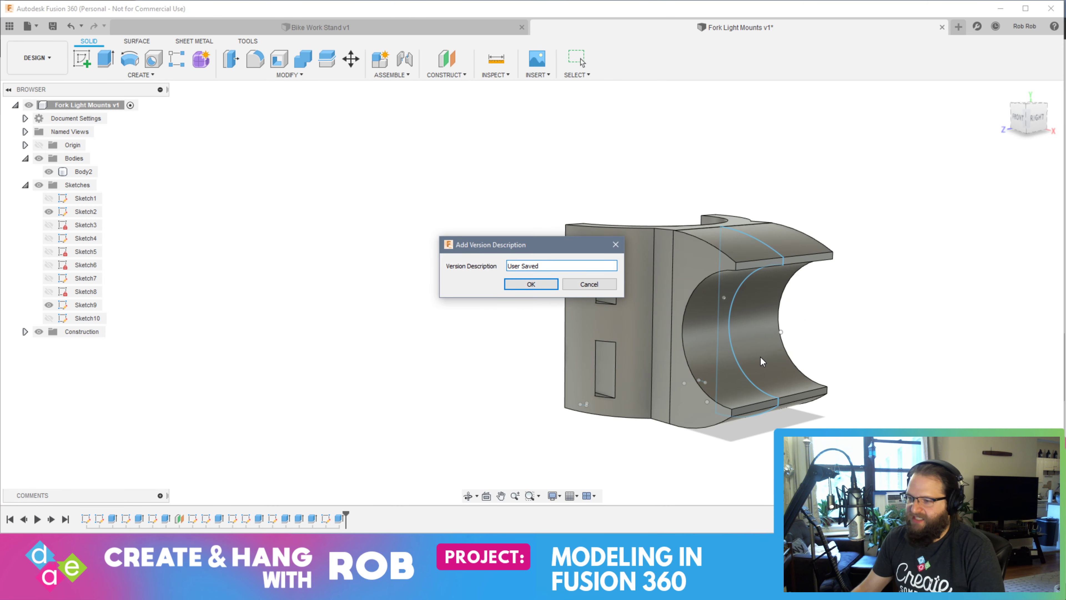
key(Return)
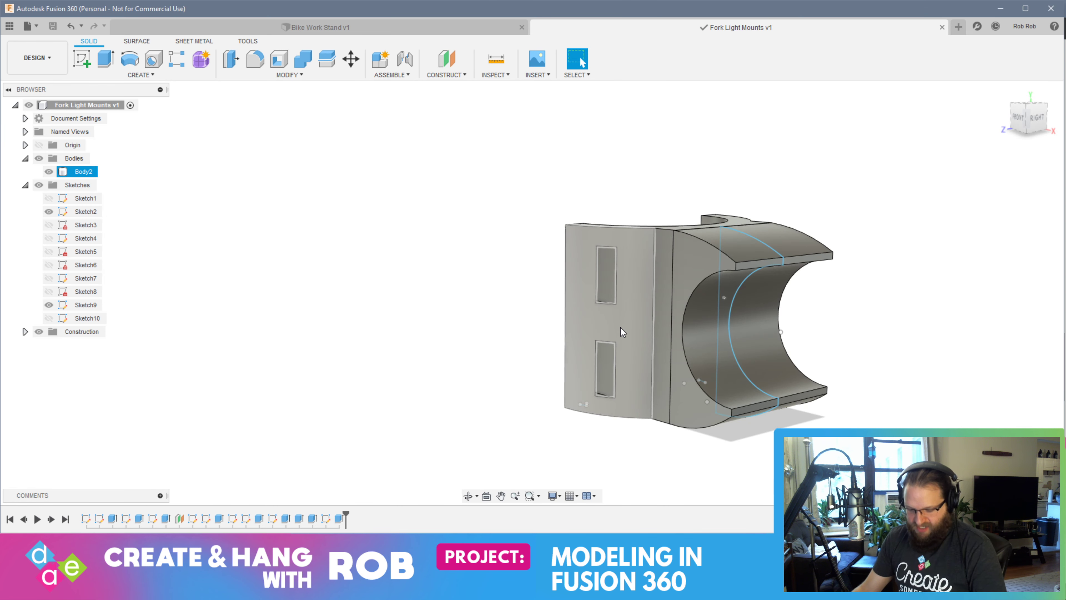
Undo the gap fill, its sketch and the arm extrusions, back to the plate with the outline sketch and full circle
key(ctrl+z)
key(ctrl+z)
key(ctrl+z)
key(ctrl+z)
key(ctrl+z)
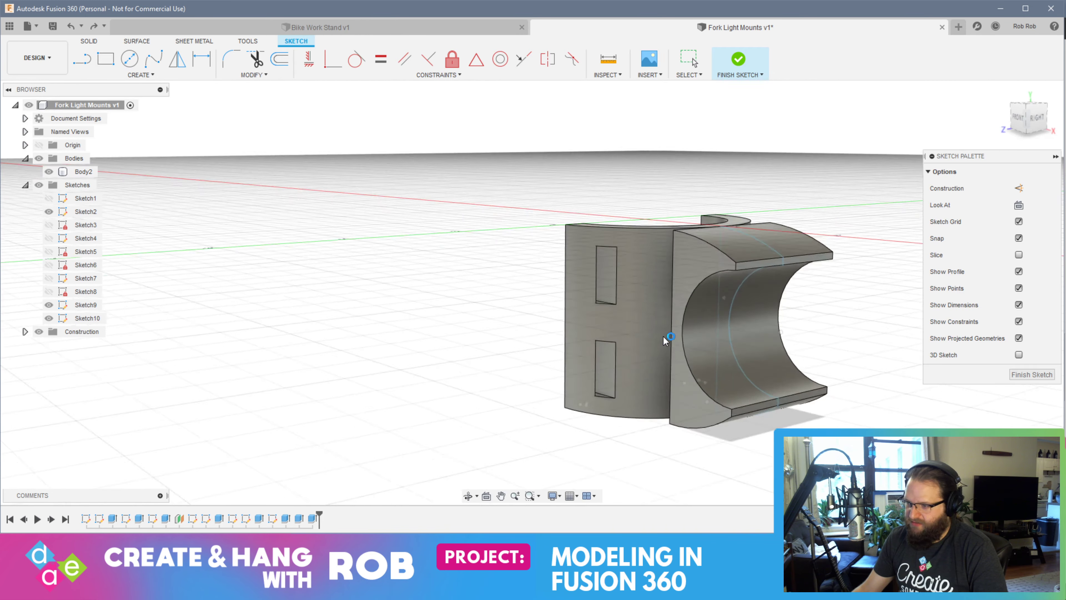
key(ctrl+z)
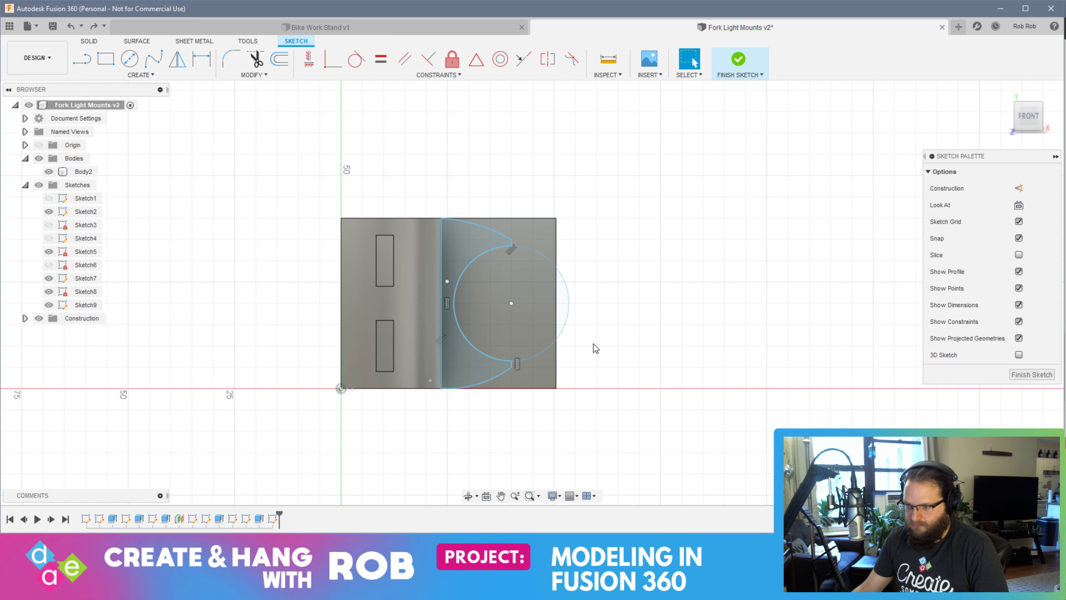
key(ctrl+z)
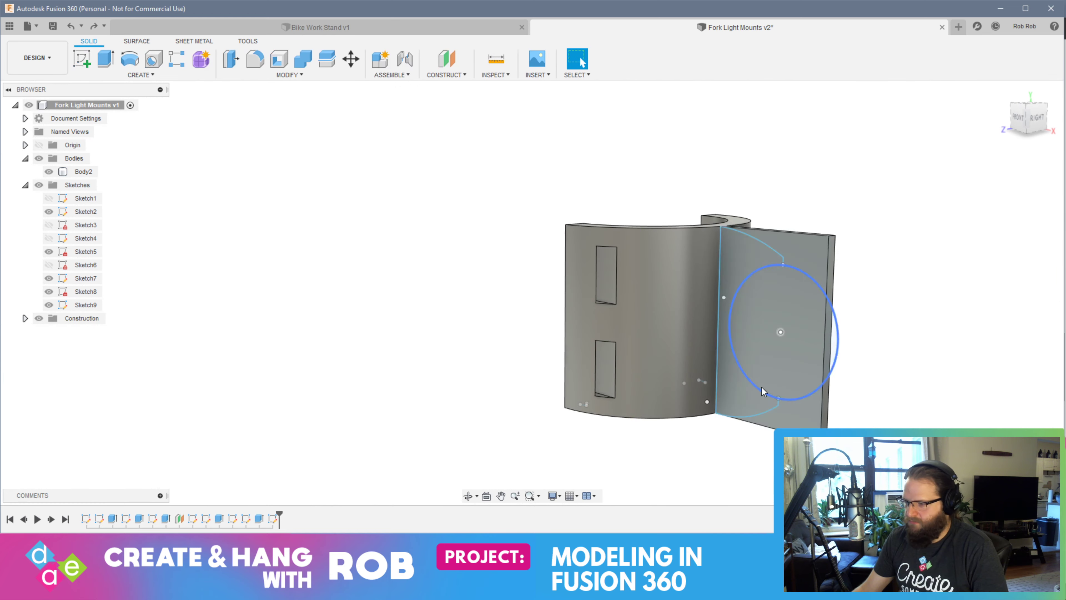
Reopen the outline sketch and undo its lines and lower arc, keeping the upper arc and the circle
double_click(761, 387)
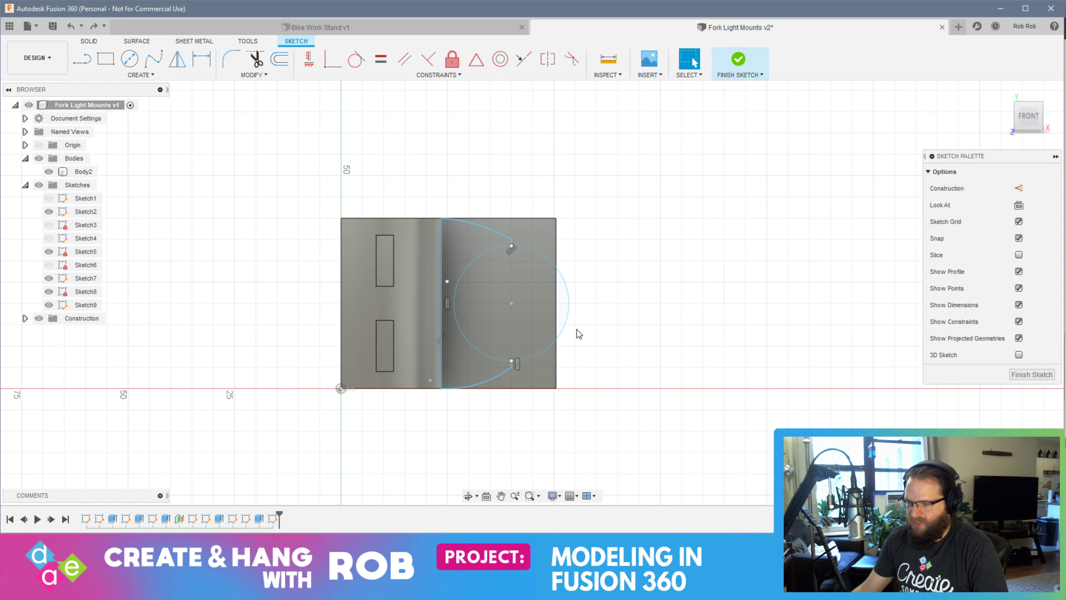
key(ctrl+z)
key(ctrl+z)
key(ctrl+z)
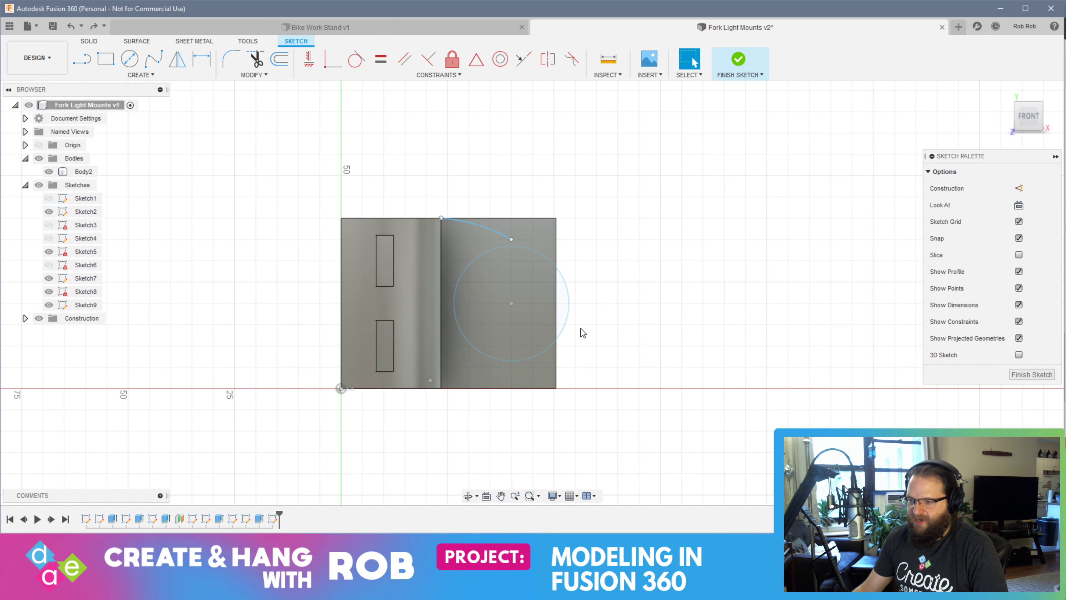
Undo the outline sketch and the full circle, going back to the slotted half-ring with its plain rectangular plate
key(ctrl+z)
key(ctrl+z)
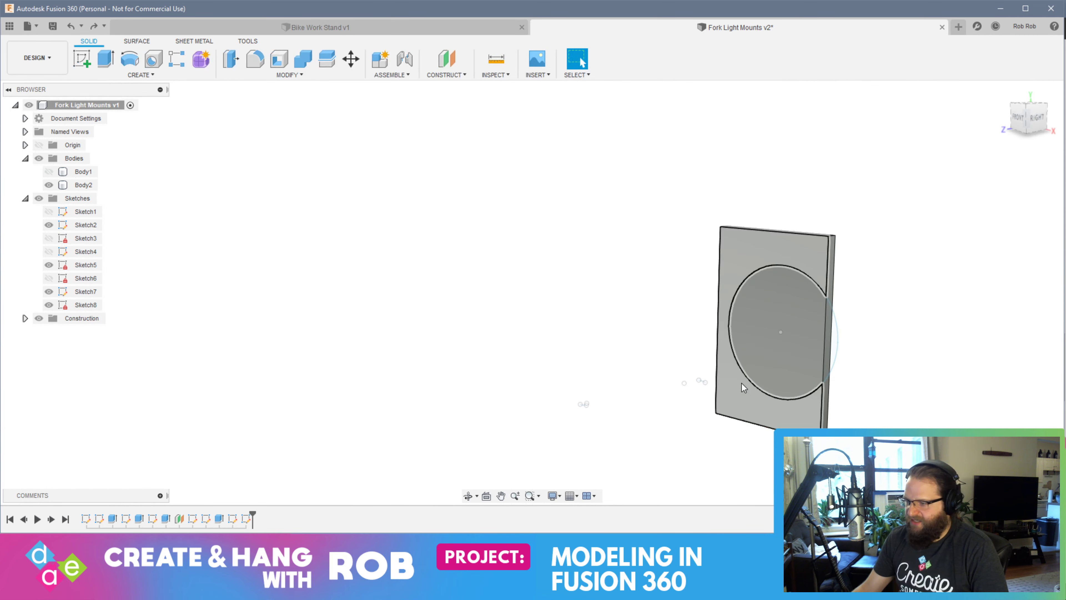
double_click(743, 381)
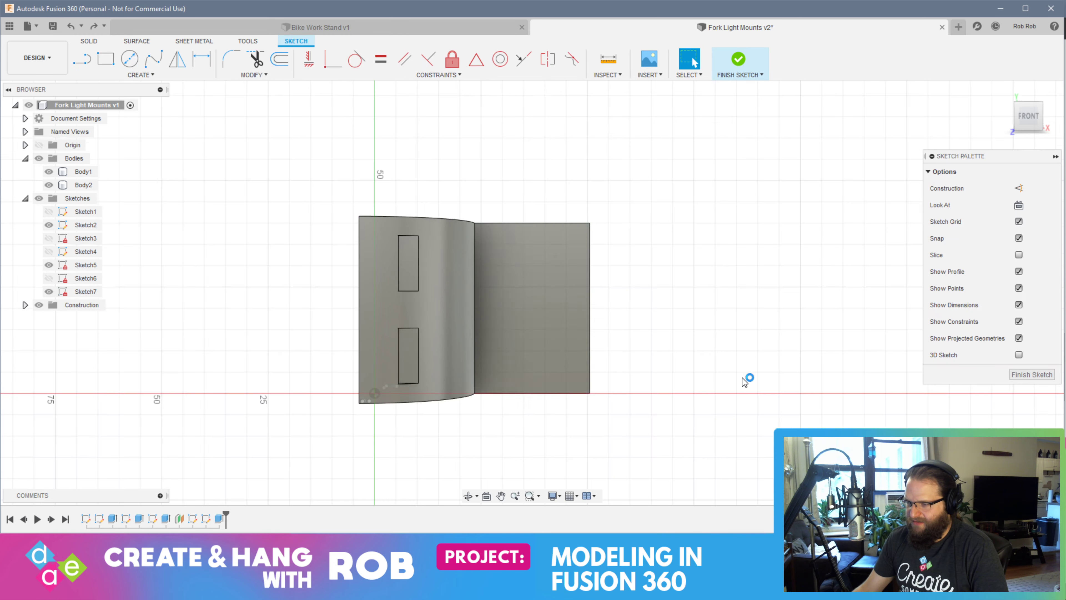
key(ctrl+z)
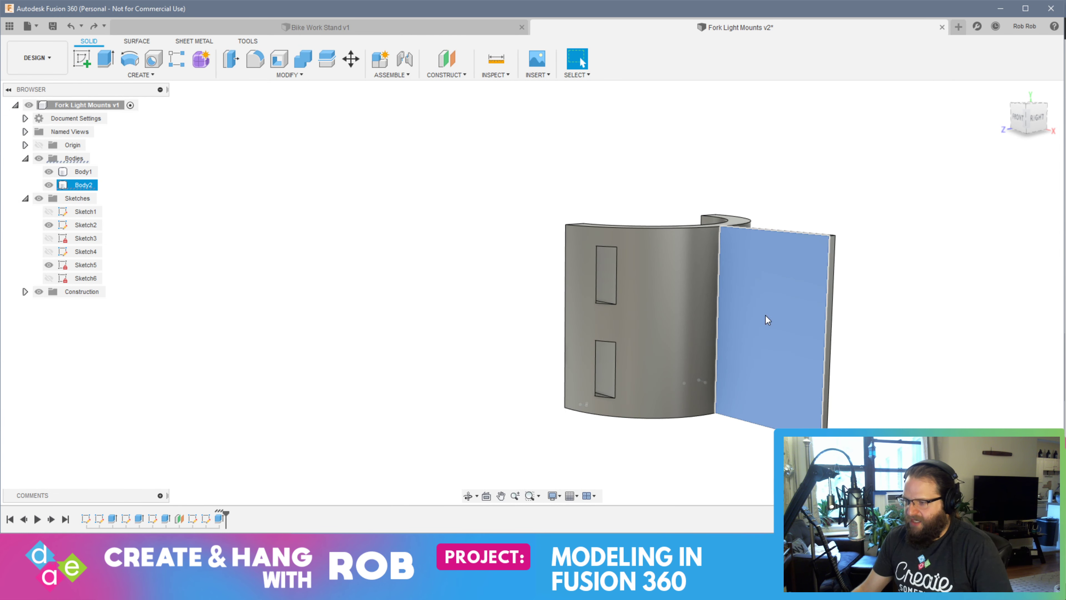
Offset the plate's outer end face by -26 mm, leaving only a thin strip beside the half-ring
click(767, 320)
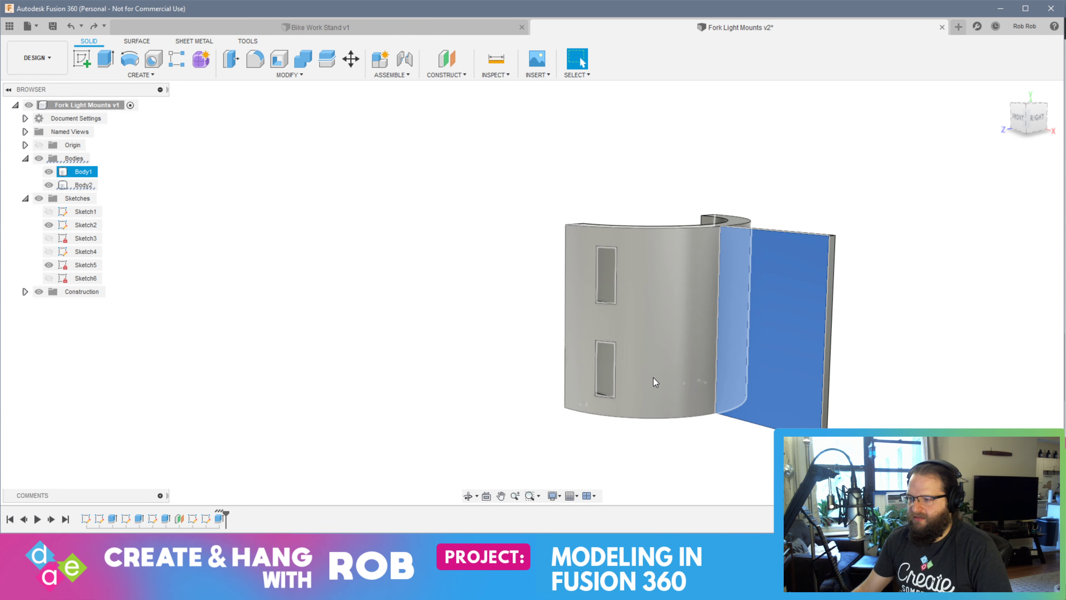
click(822, 372)
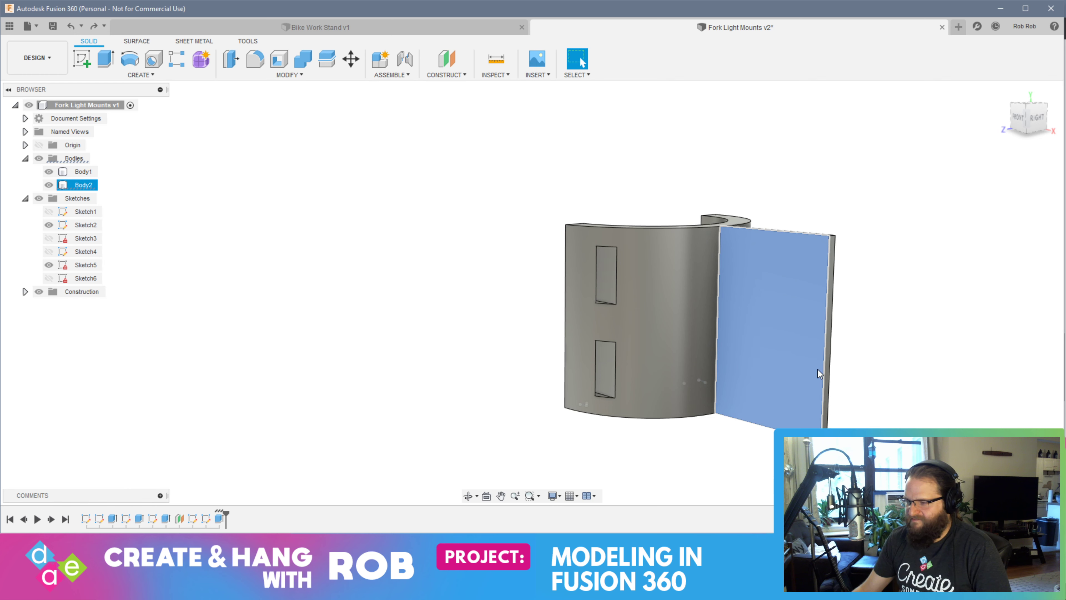
click(932, 311)
middle_drag(892, 353, 805, 339)
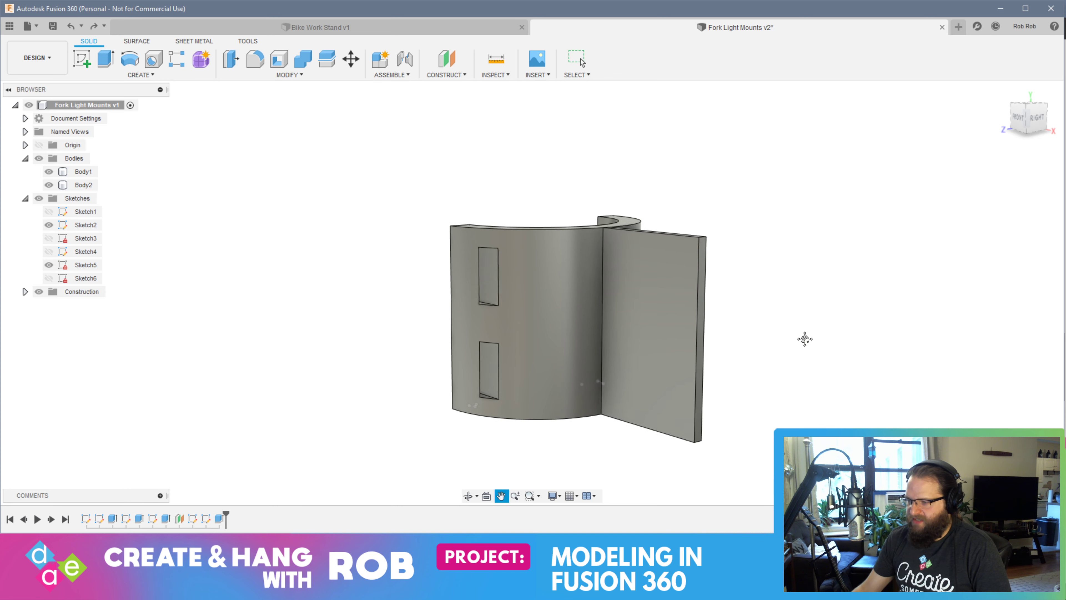
shift+middle_drag(710, 330, 606, 348)
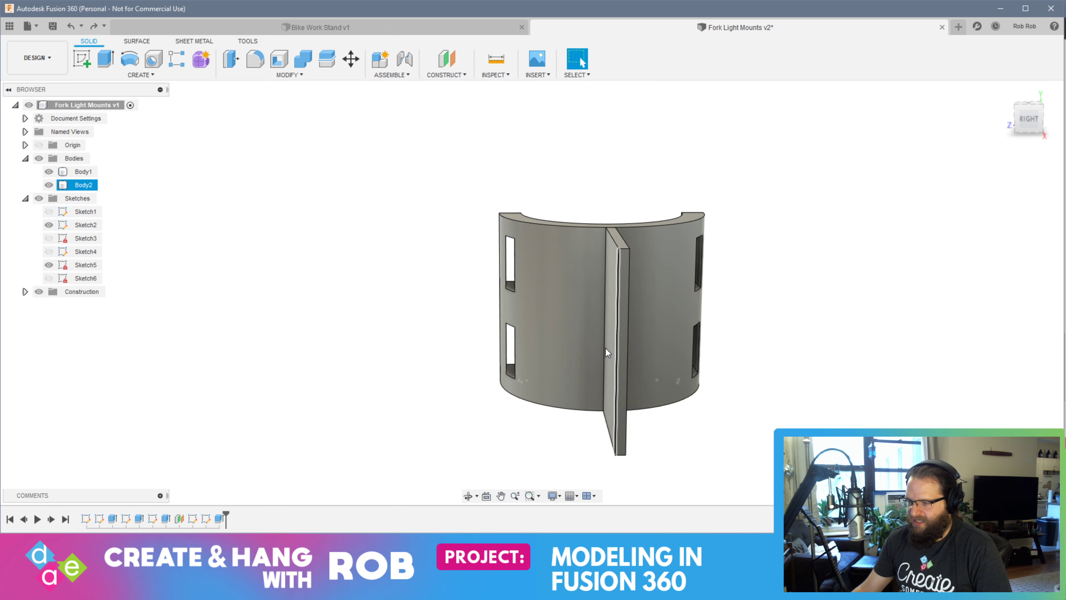
click(621, 344)
right_click(625, 344)
click(663, 384)
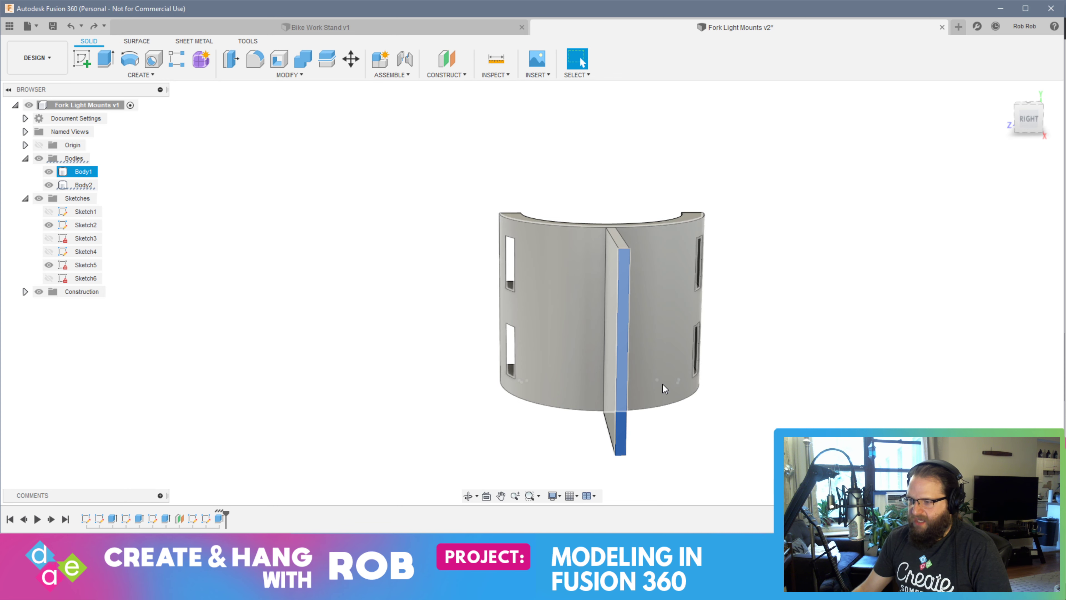
shift+middle_drag(592, 376, 645, 381)
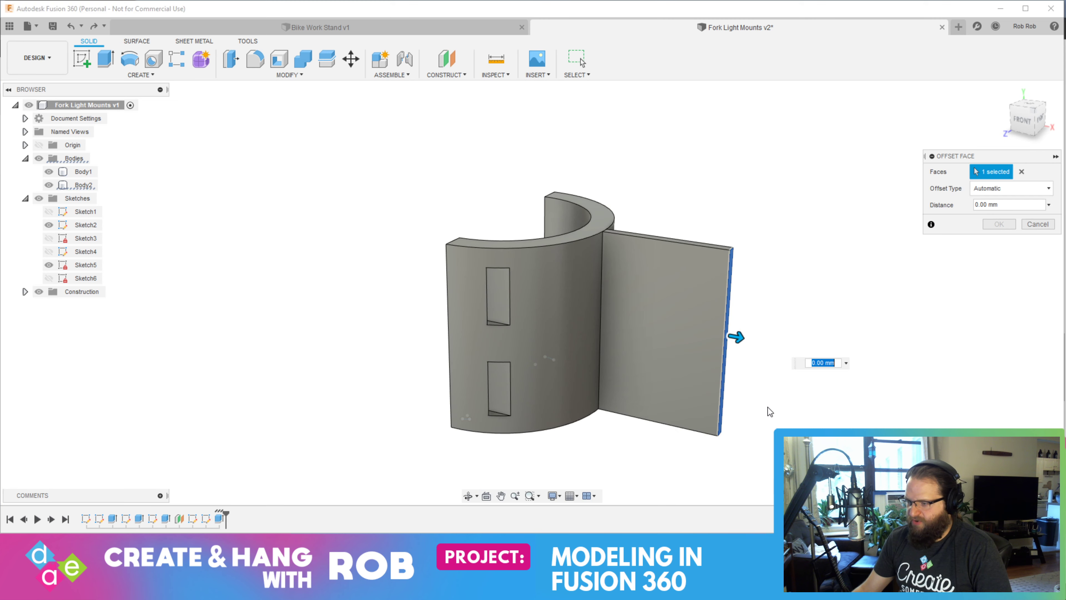
drag(737, 336, 631, 313)
scroll(630, 312, up, 10)
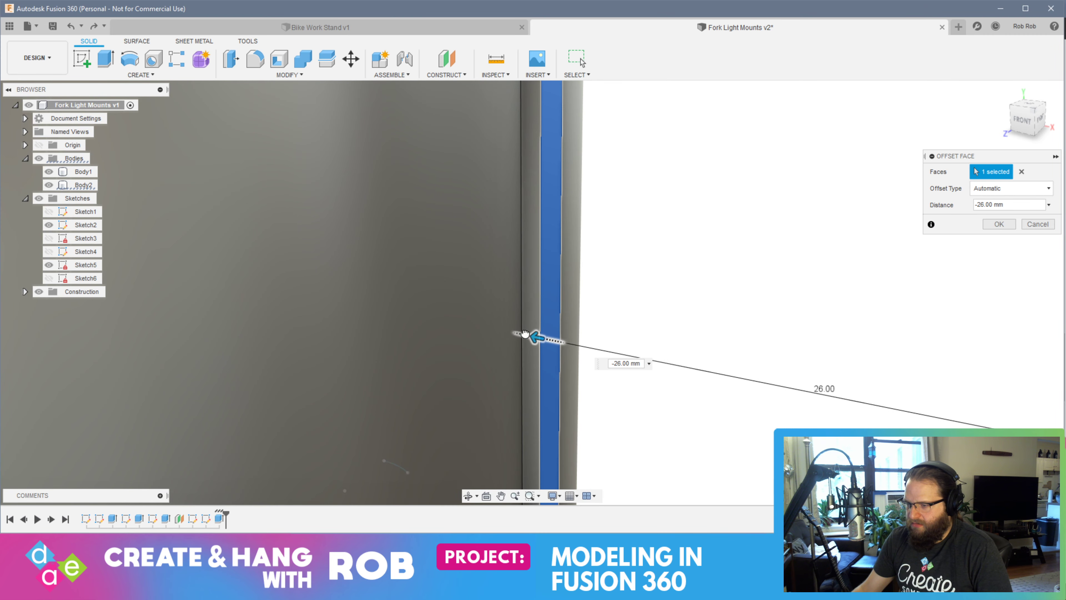
drag(525, 334, 528, 334)
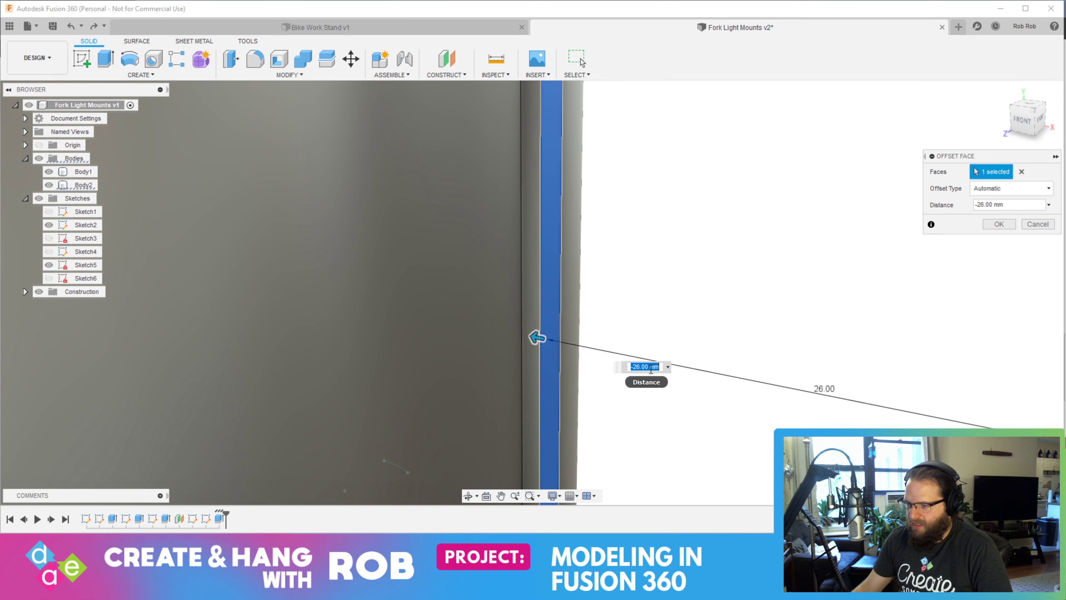
key(Return)
shift+middle_drag(650, 371, 611, 378)
scroll(571, 390, up, 3)
scroll(573, 388, down, 10)
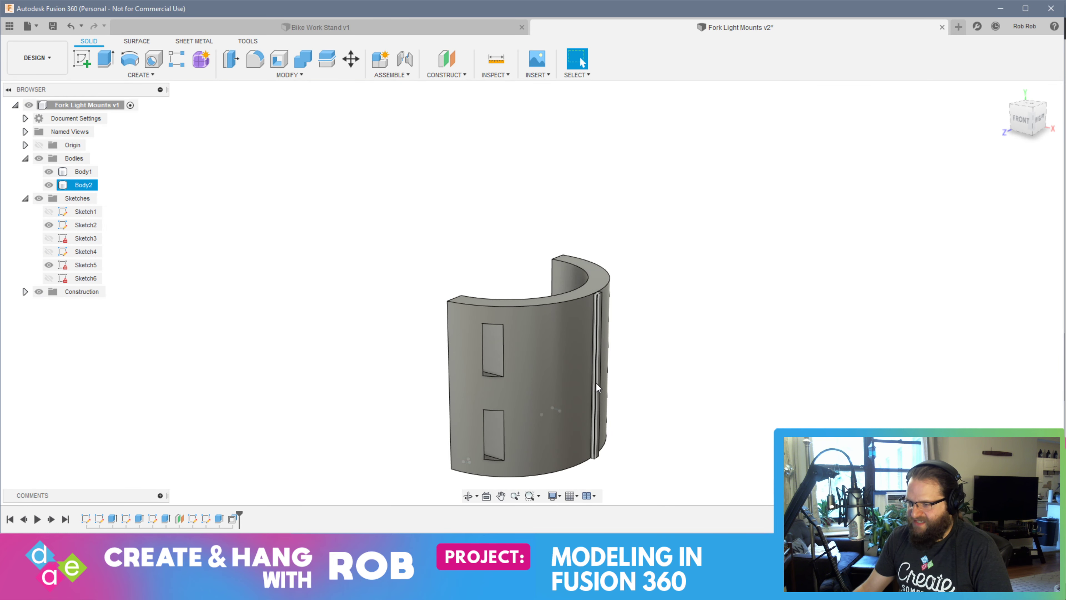
scroll(598, 386, up, 6)
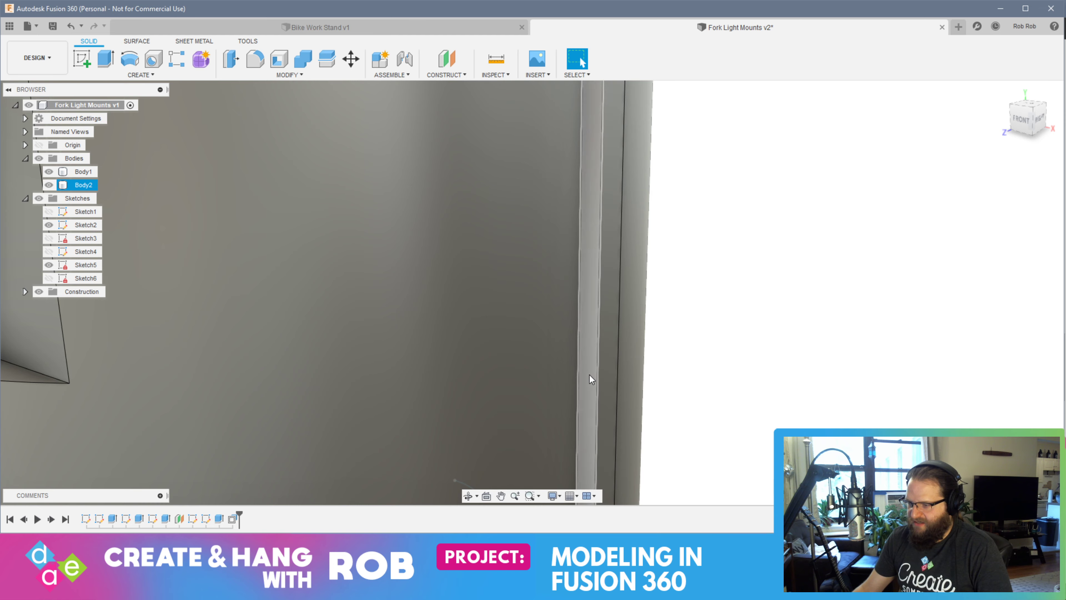
click(589, 375)
scroll(738, 428, down, 8)
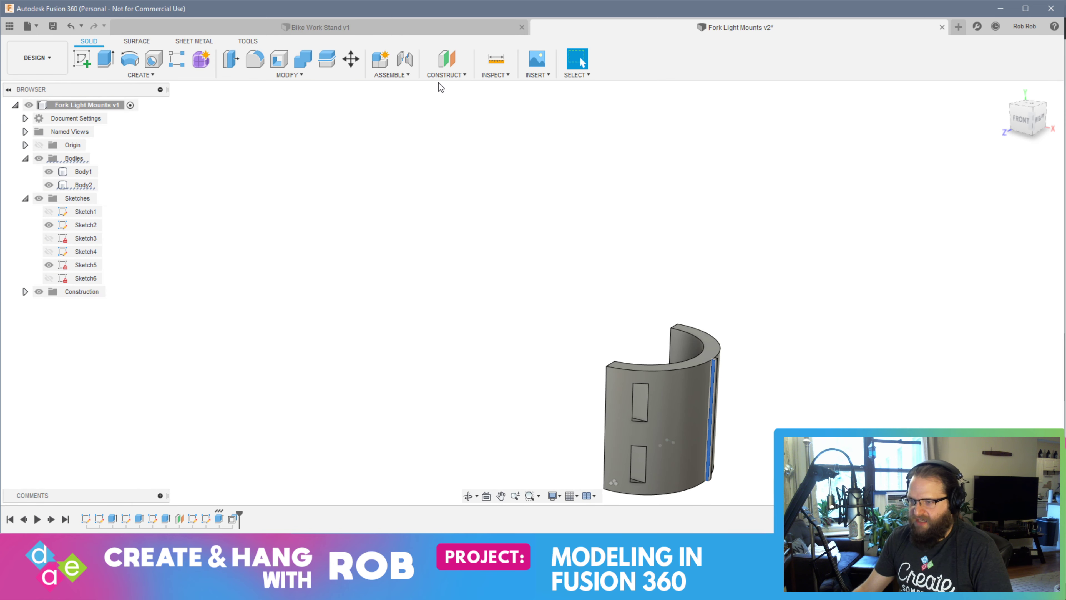
click(445, 75)
click(445, 103)
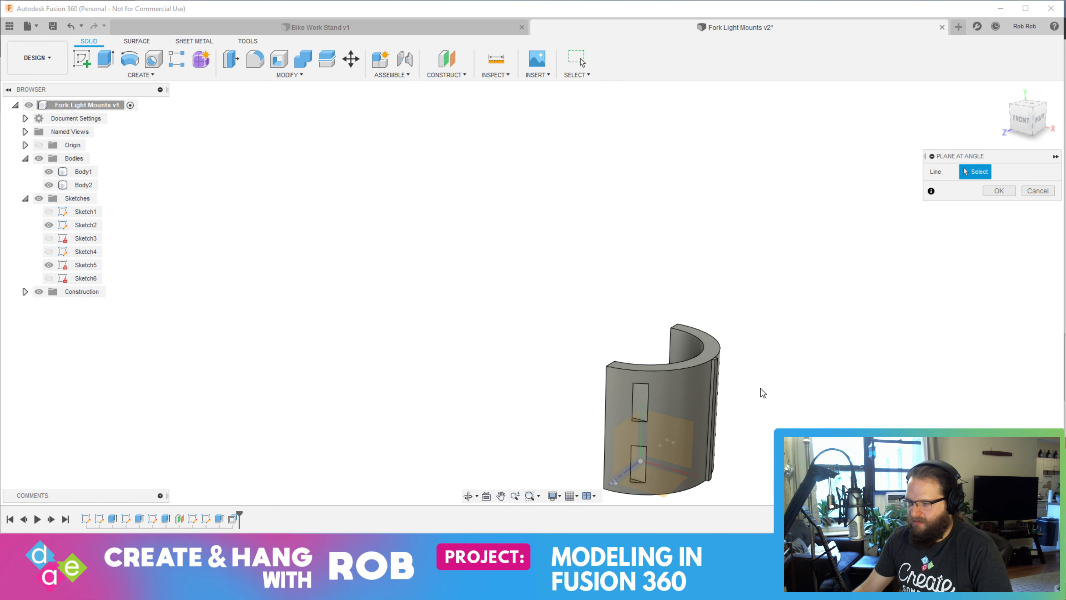
shift+middle_drag(782, 414, 730, 342)
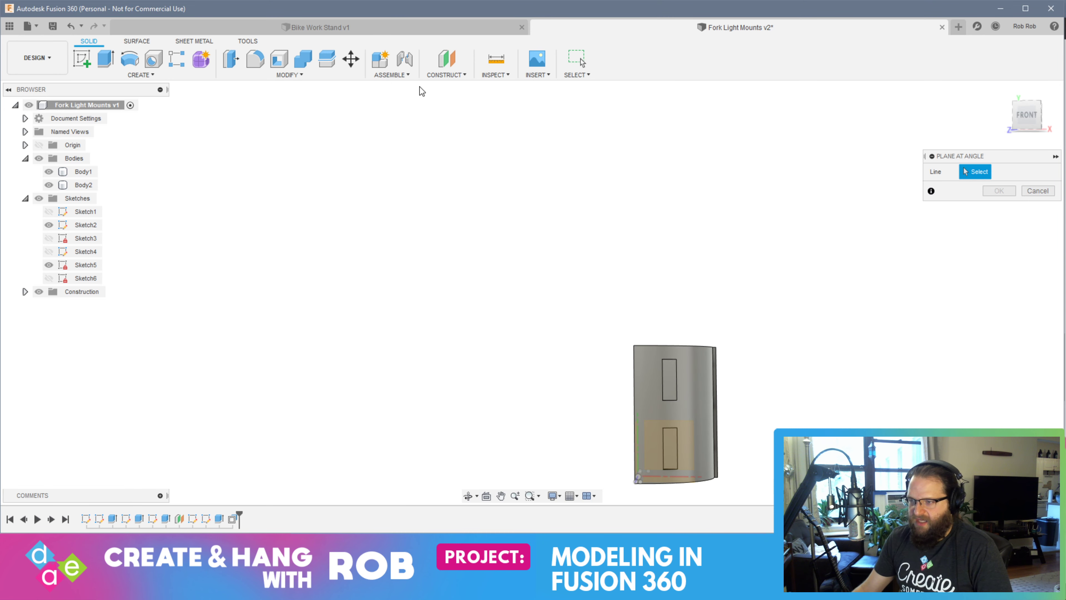
Try to create an offset plane from the thin strip's long side face
click(446, 75)
click(441, 86)
shift+middle_drag(756, 432, 770, 446)
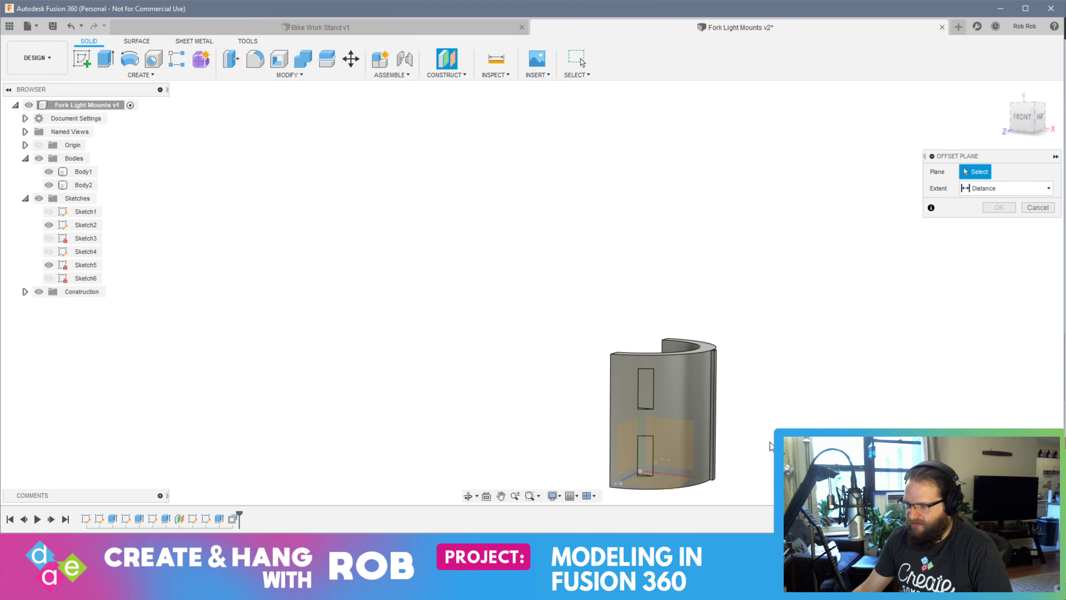
scroll(728, 417, up, 5)
click(650, 364)
scroll(591, 422, up, 2)
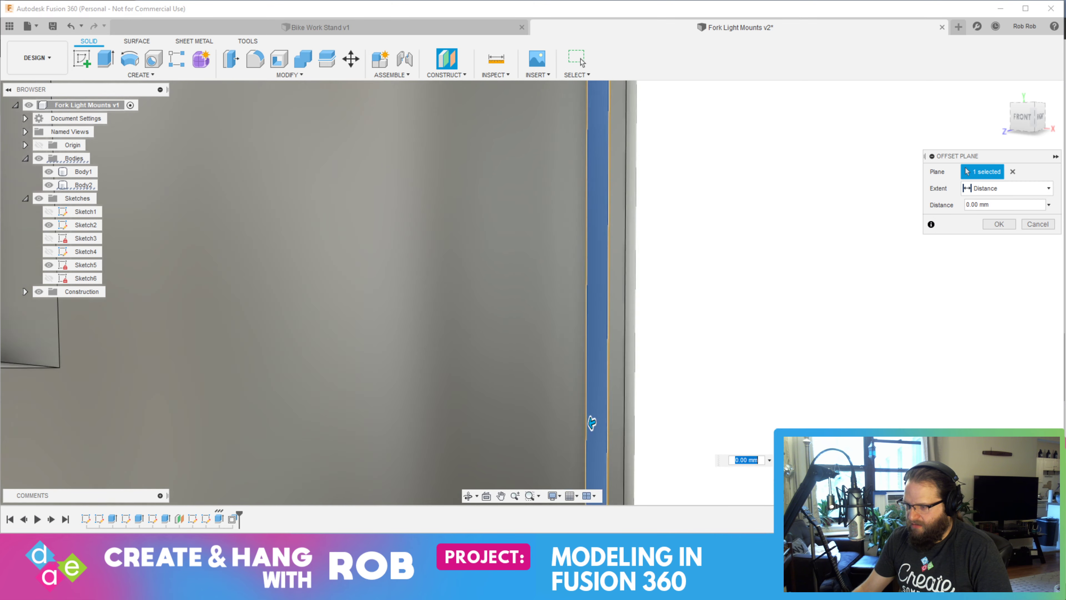
scroll(592, 422, down, 5)
key(Escape)
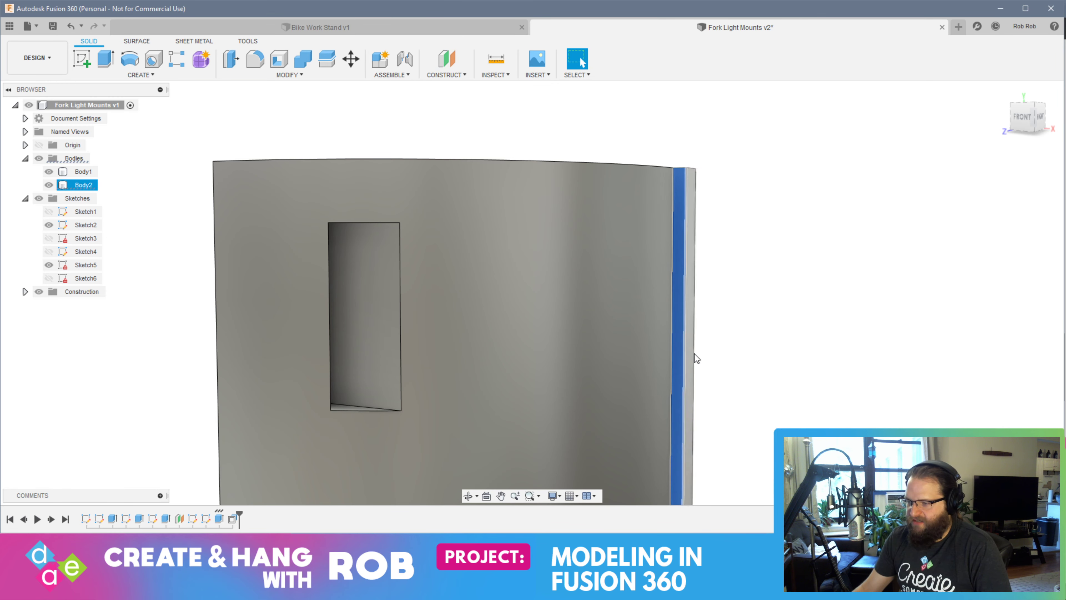
Try to create a plane at an angle through the thin strip's long vertical edges
click(446, 75)
click(454, 100)
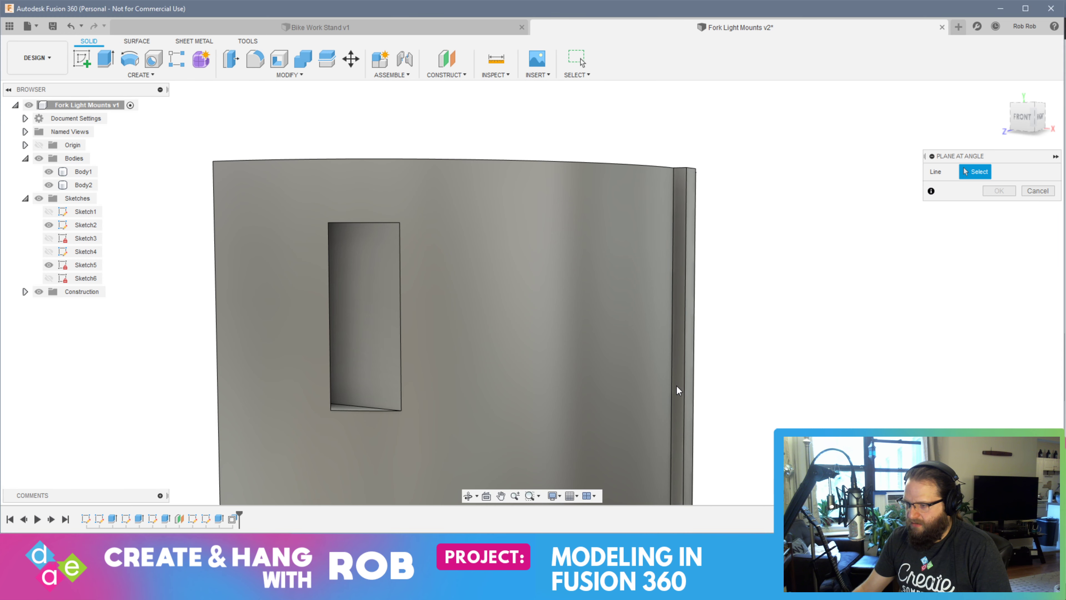
scroll(677, 386, up, 3)
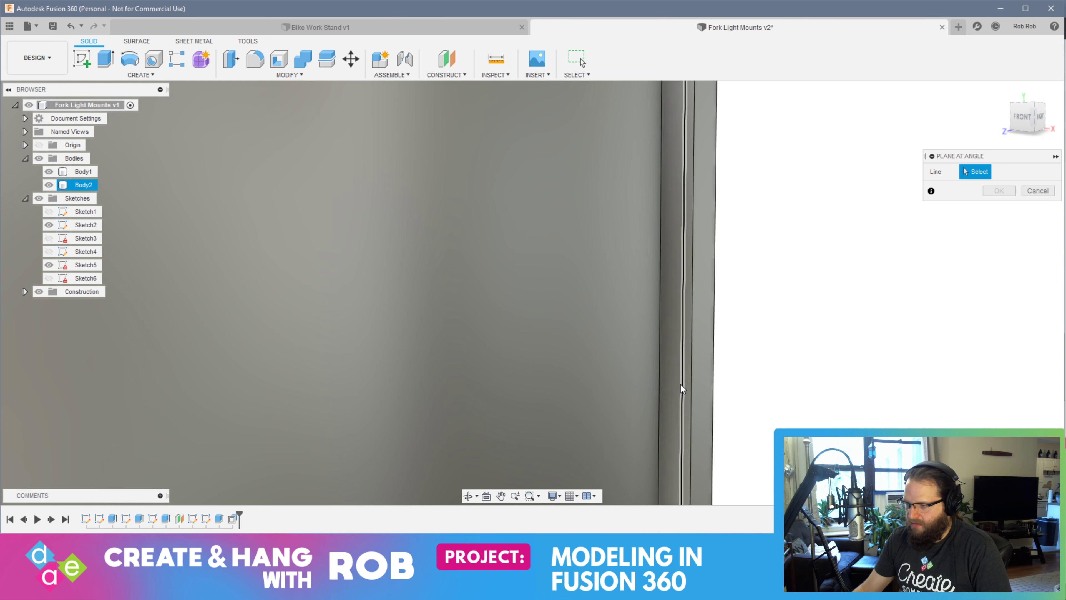
click(663, 381)
scroll(802, 409, down, 3)
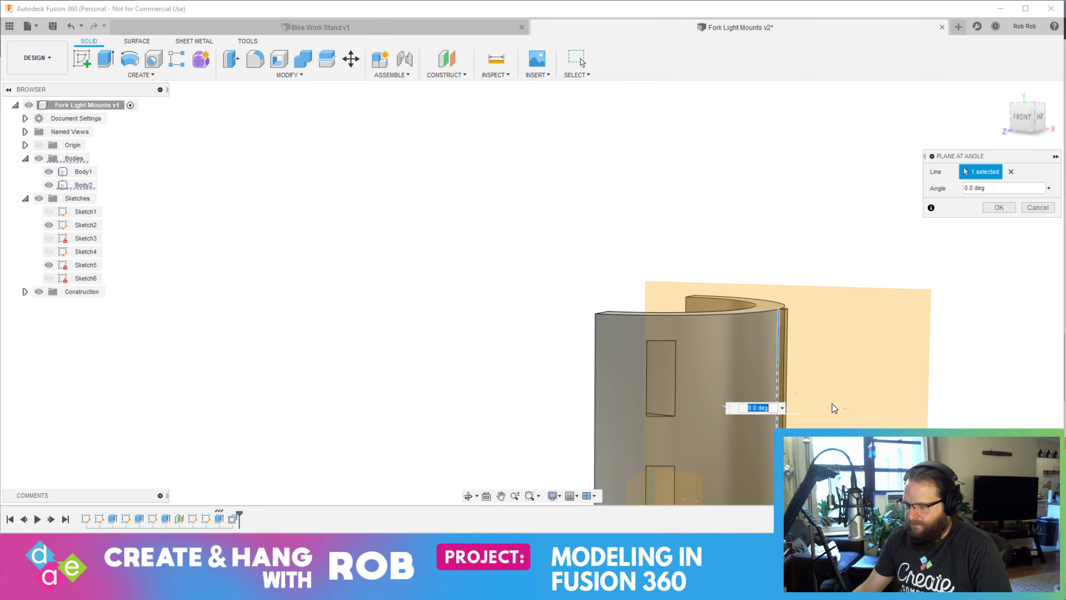
shift+middle_drag(834, 407, 862, 409)
key(Escape)
shift+middle_drag(783, 381, 760, 364)
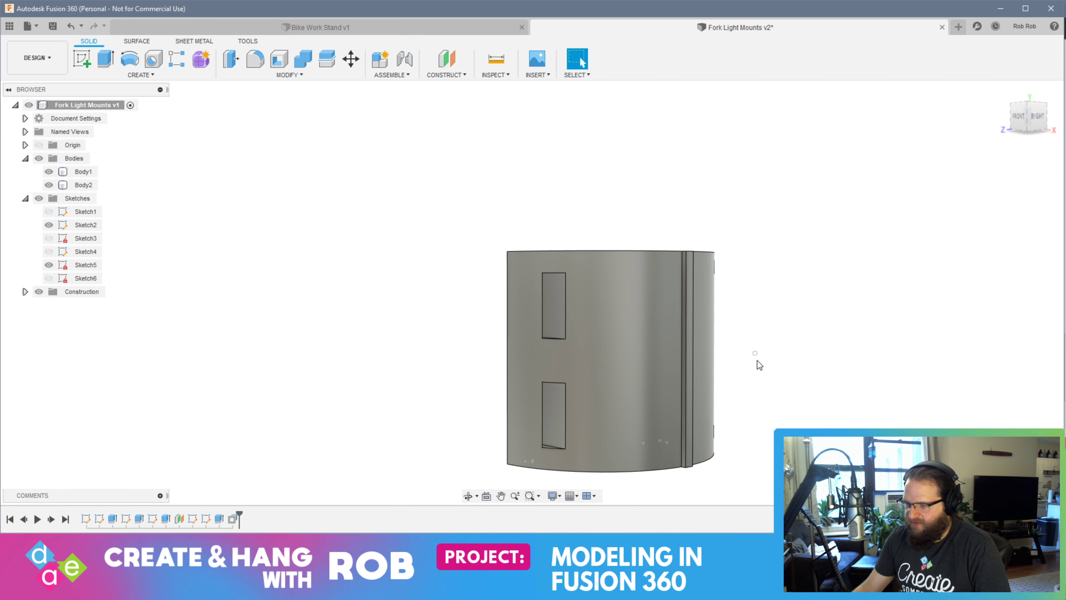
click(452, 75)
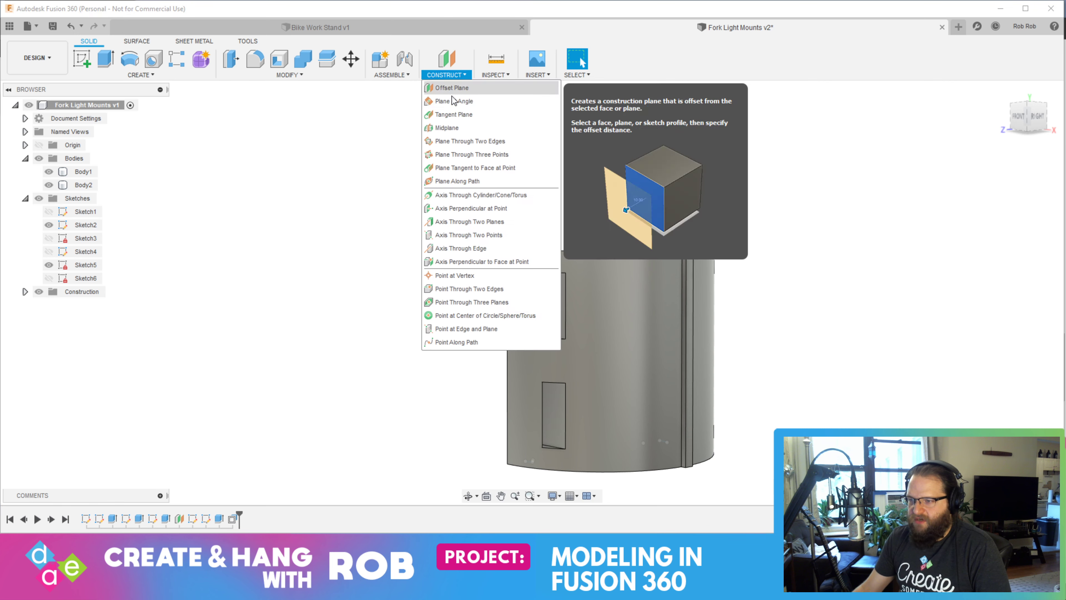
click(458, 100)
scroll(693, 348, up, 4)
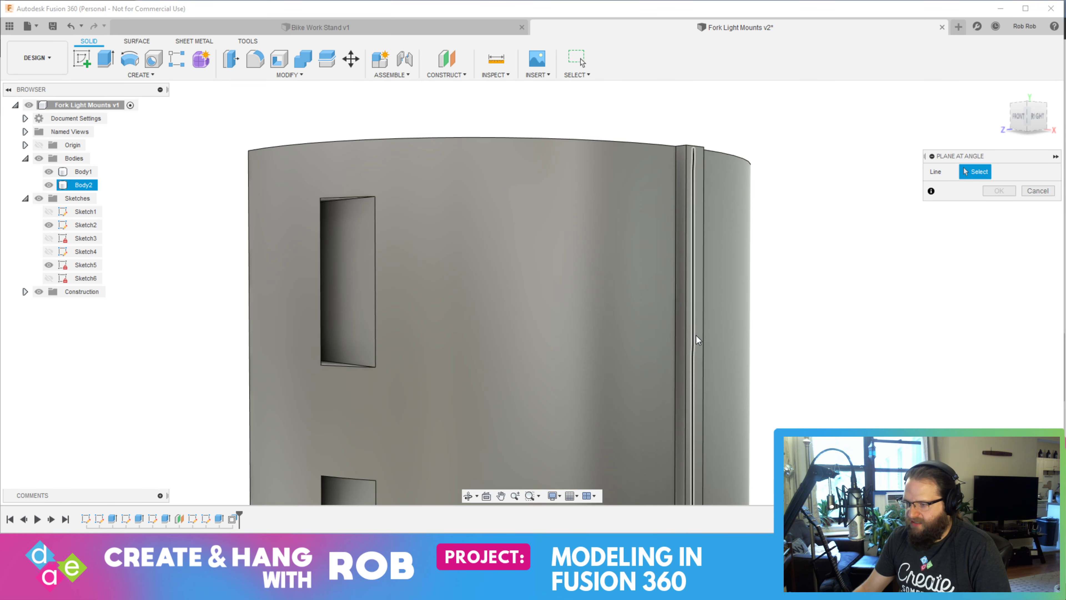
click(687, 363)
scroll(663, 295, down, 3)
key(Escape)
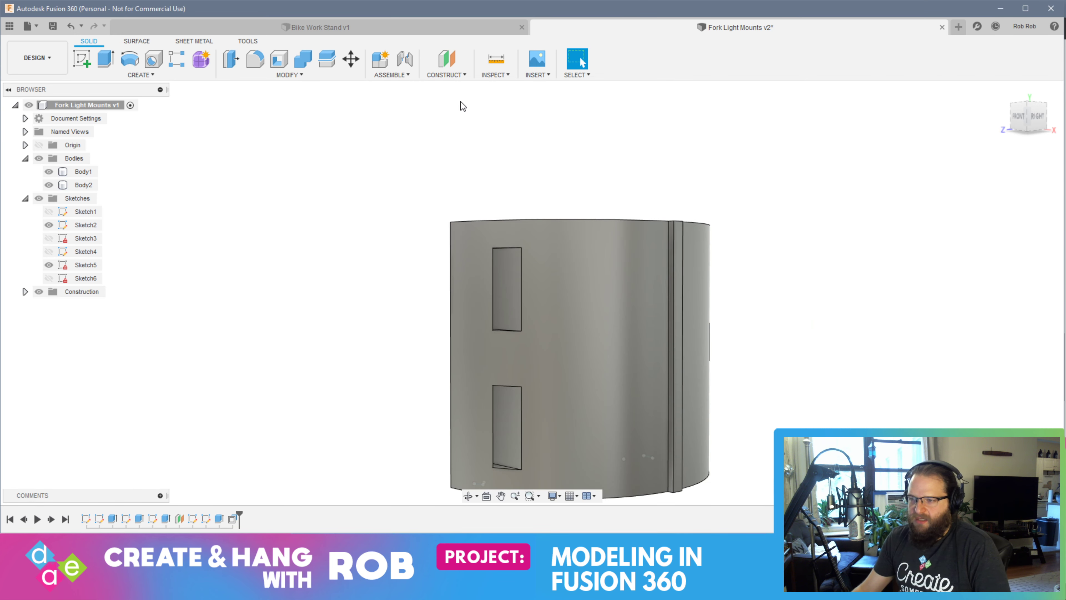
Create a tilted construction plane with Plane at Angle through the short edge at the top of the thin strip
click(447, 74)
click(457, 100)
shift+middle_drag(727, 231, 721, 264)
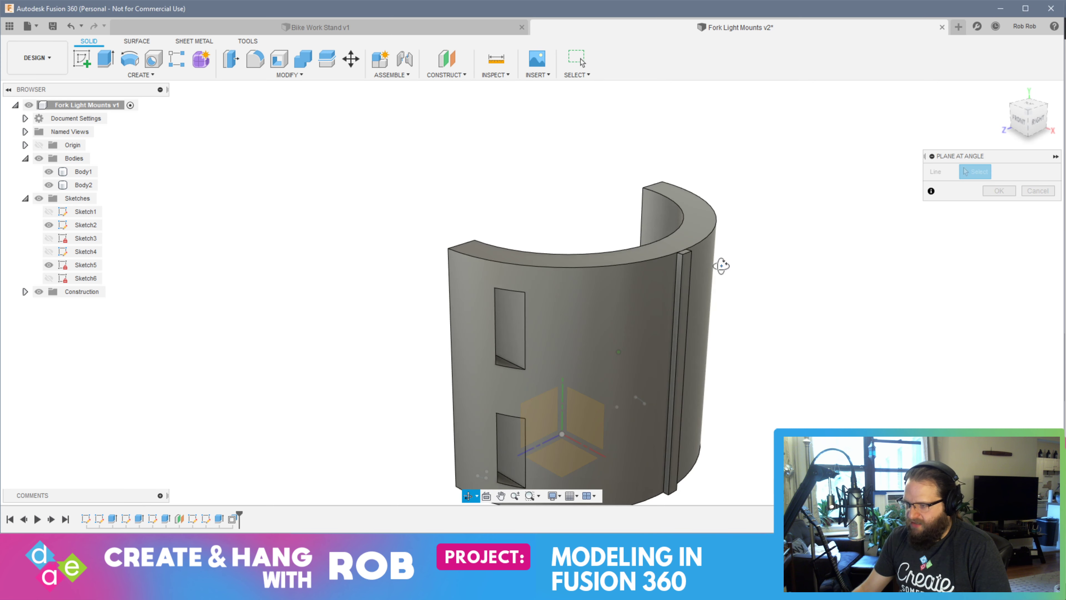
click(679, 254)
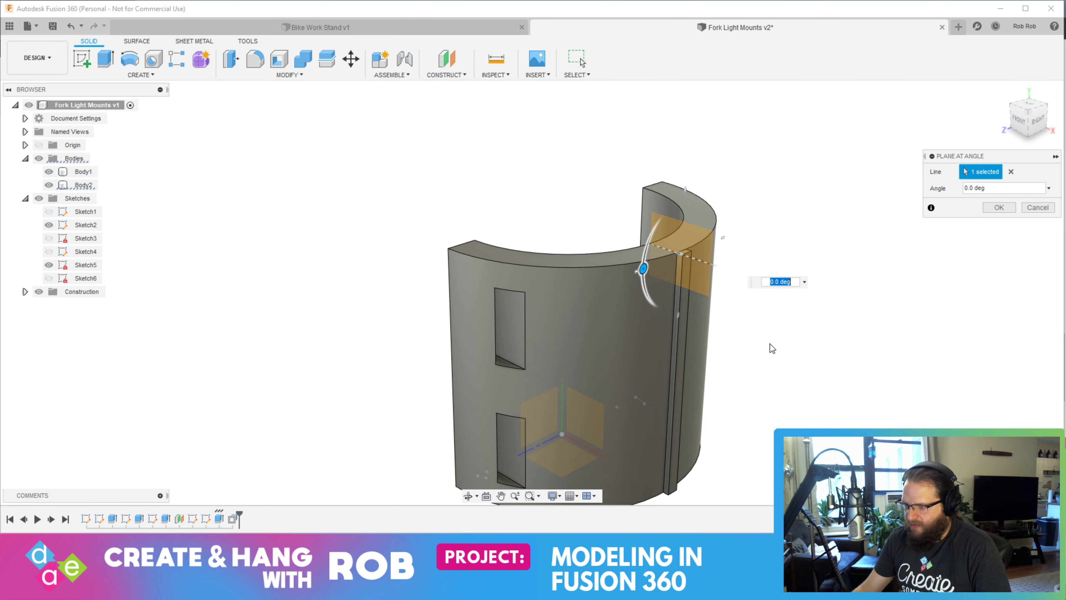
shift+middle_drag(765, 350, 641, 311)
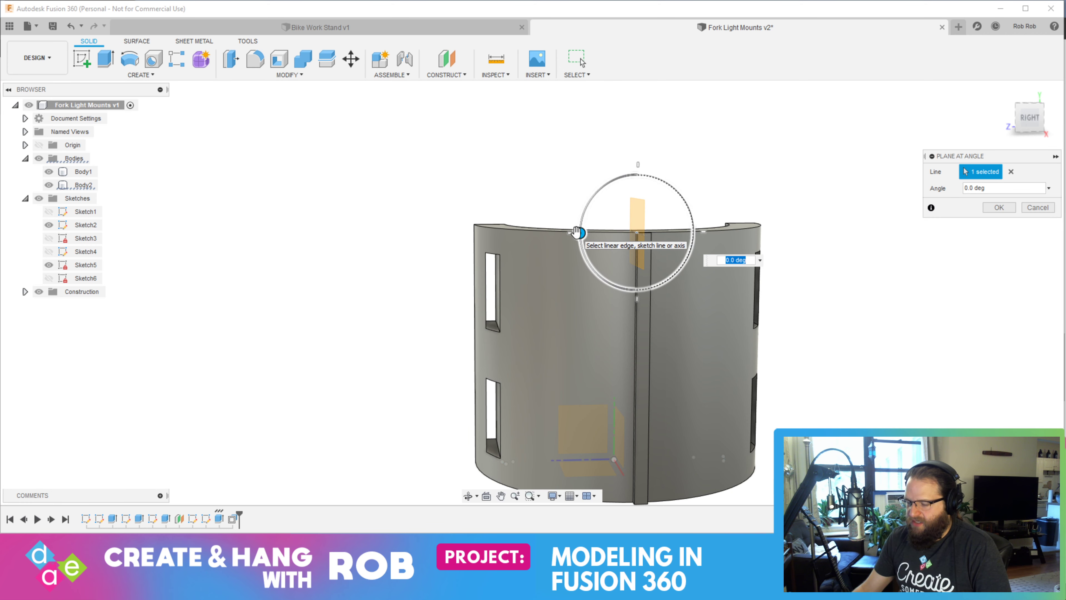
key(alt+Tab)
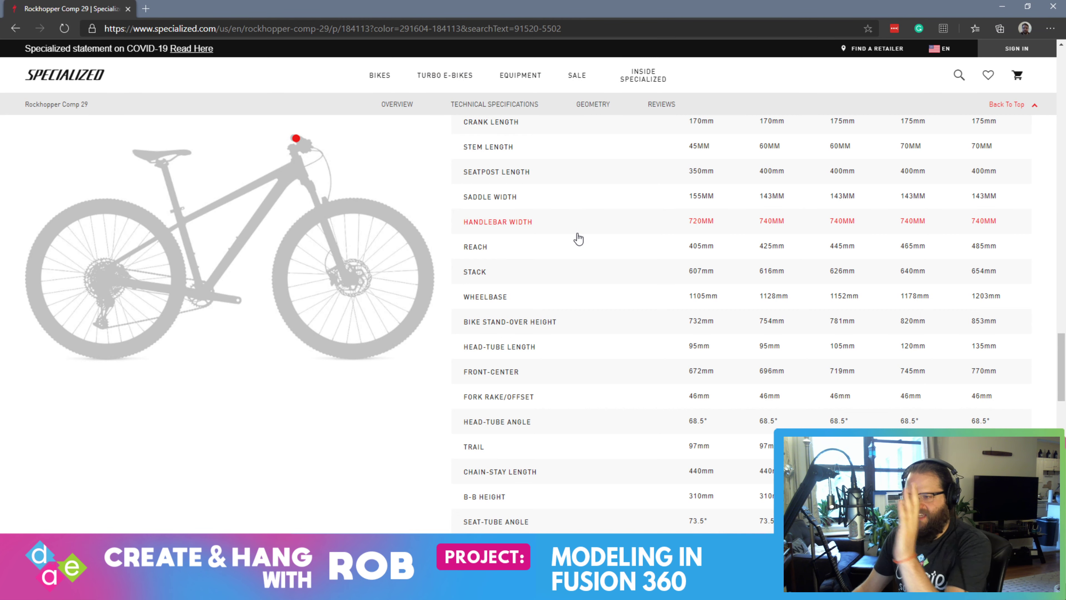
key(alt+Tab)
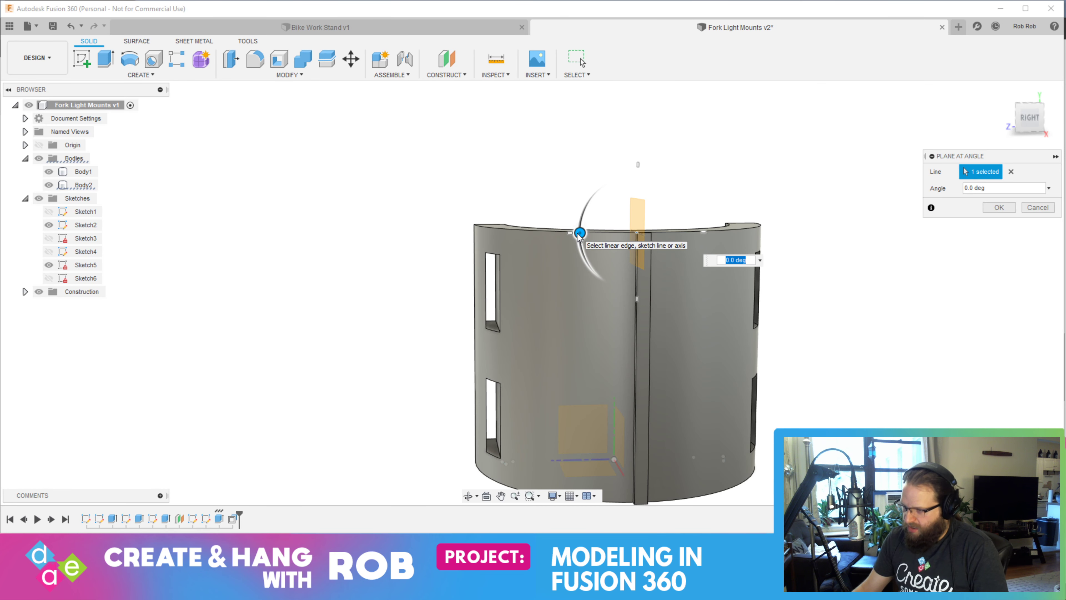
drag(580, 234, 581, 222)
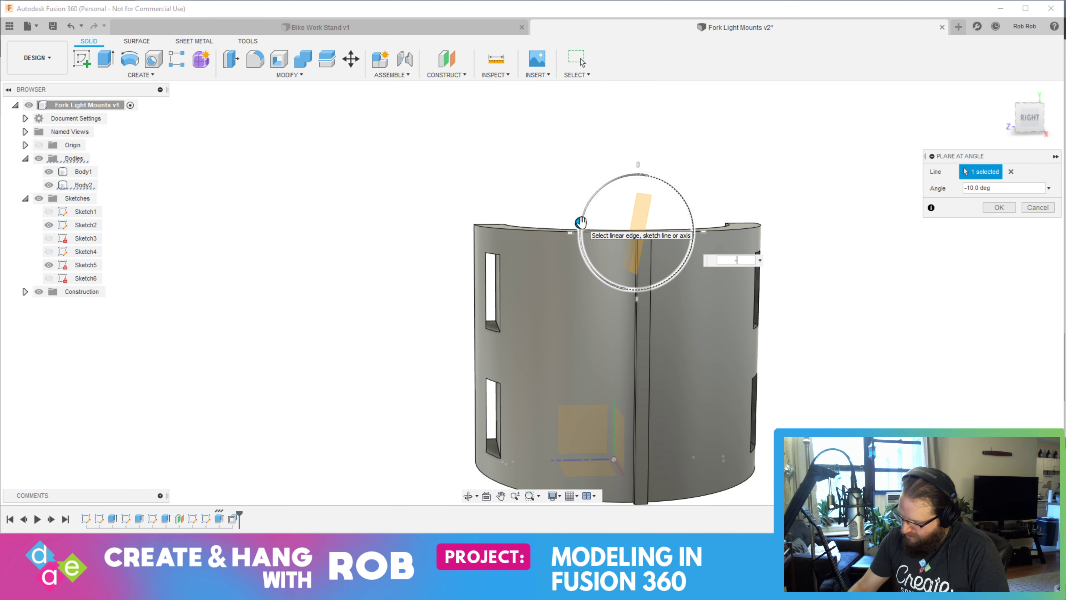
key(Return)
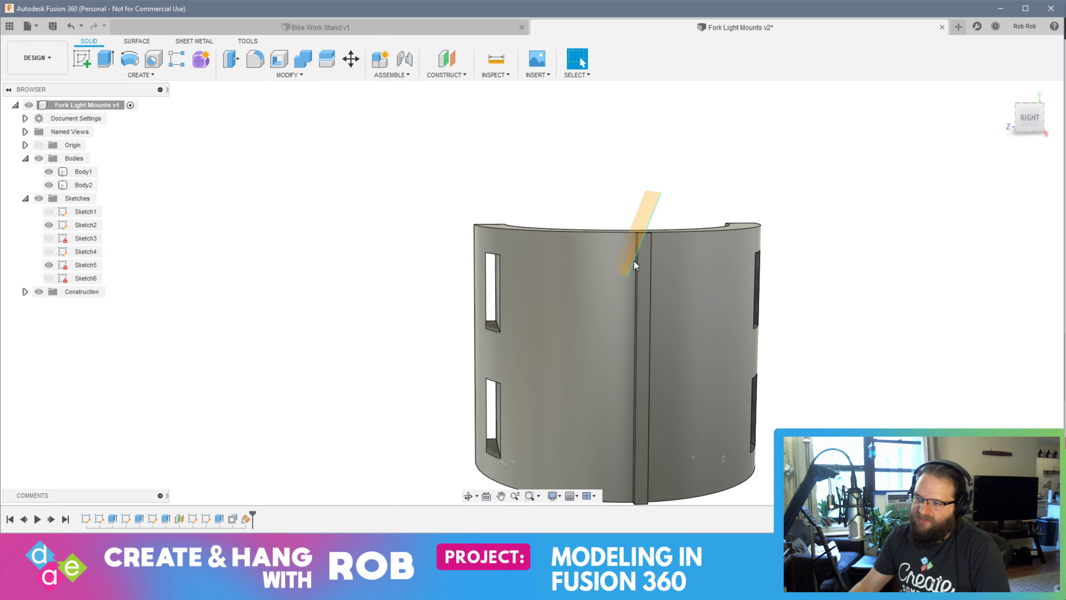
Start a new sketch on the tilted construction plane
click(642, 271)
shift+middle_drag(643, 269, 700, 277)
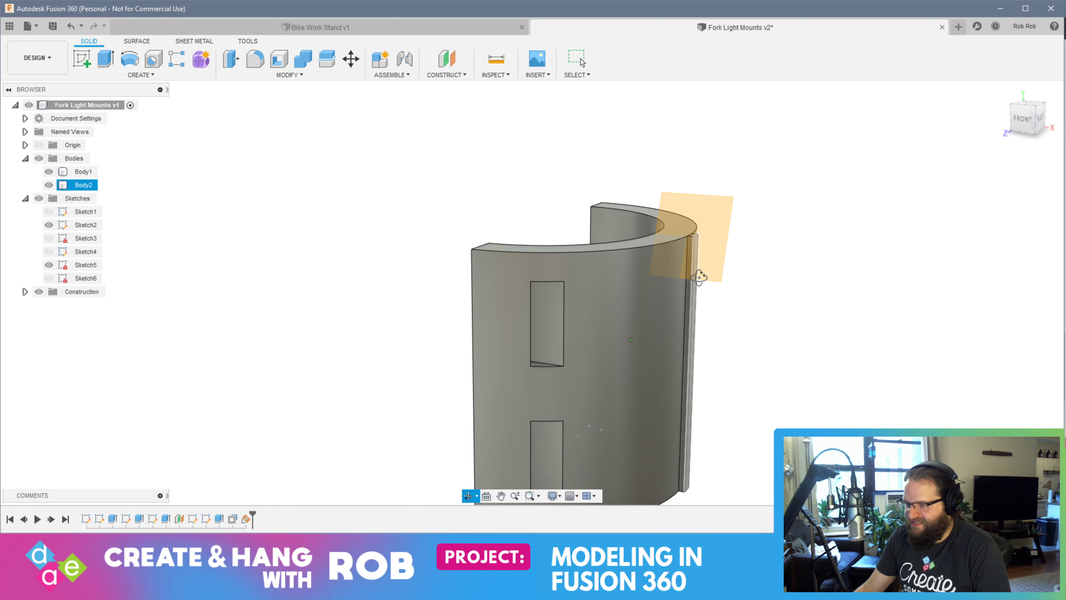
click(720, 243)
click(82, 59)
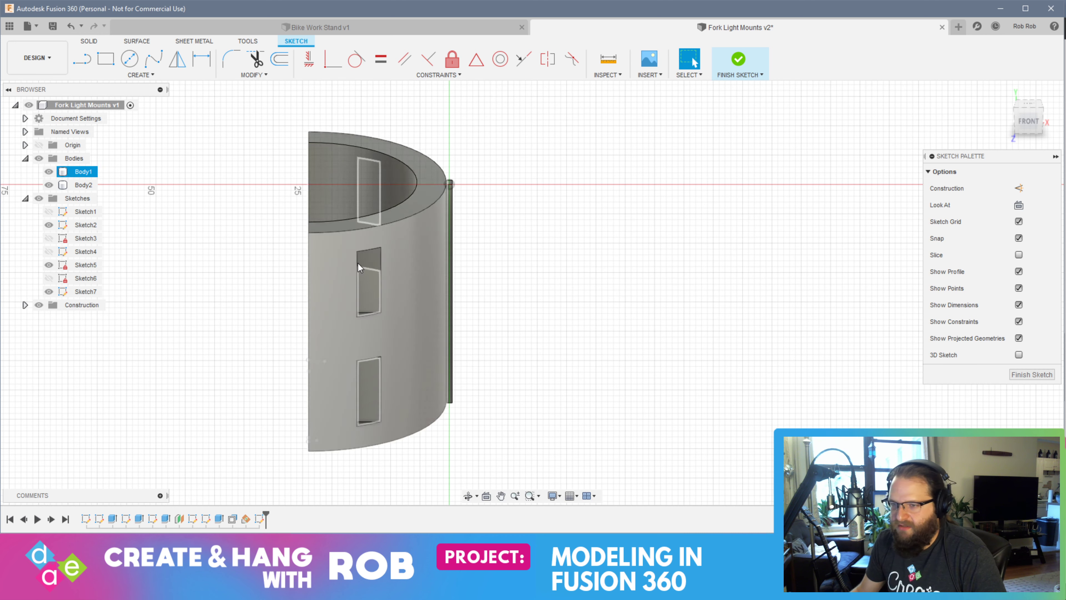
Sketch a 27 mm diameter circle beside the clamp's outer wall on the tilted plane, then finish the sketch
key(c)
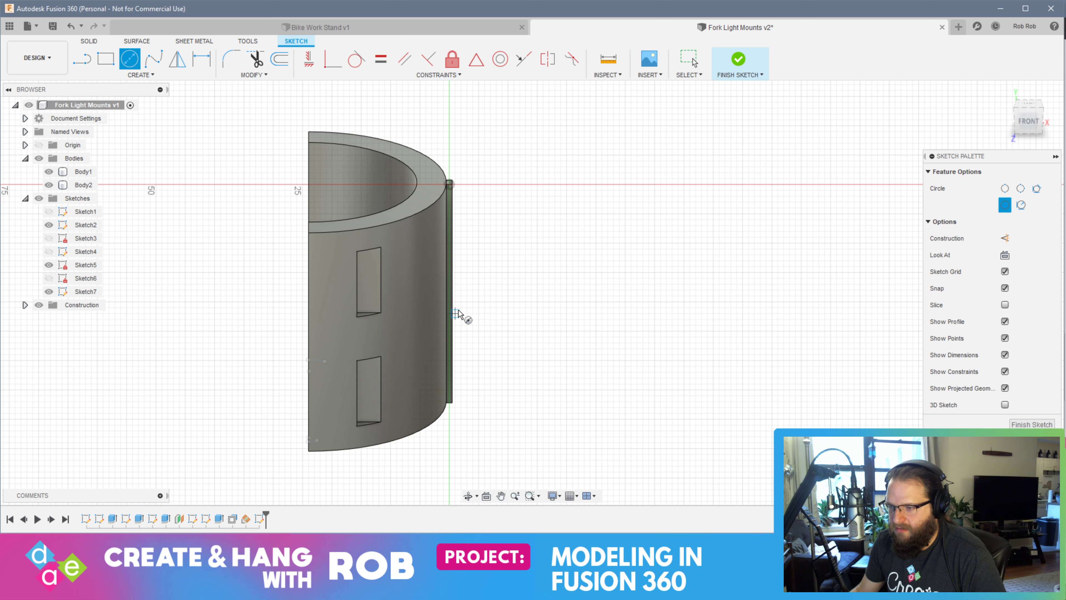
click(537, 301)
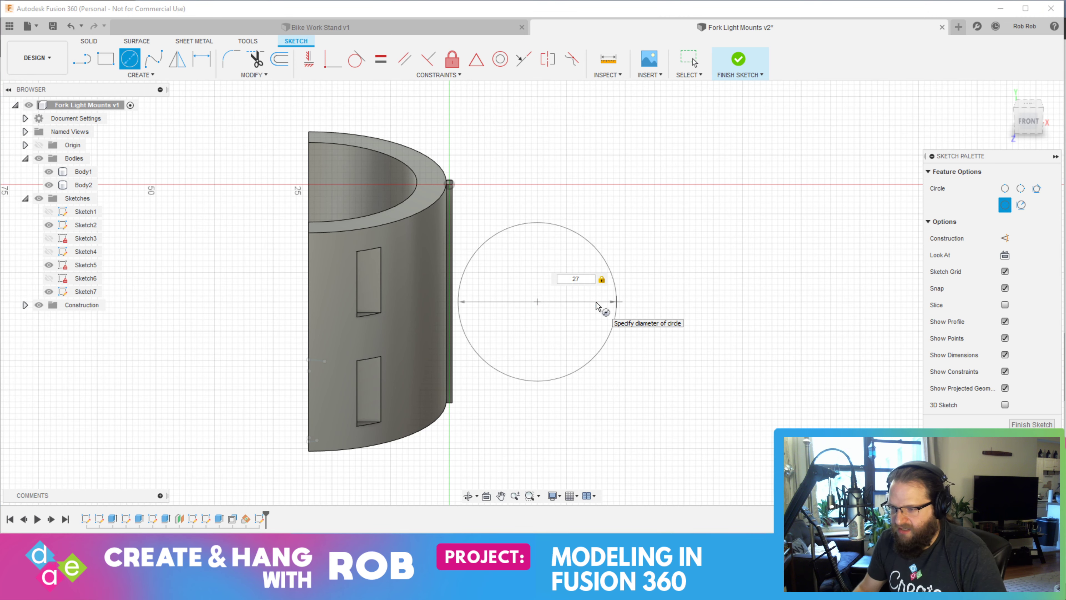
key(Return)
key(Escape)
shift+middle_drag(725, 335, 752, 318)
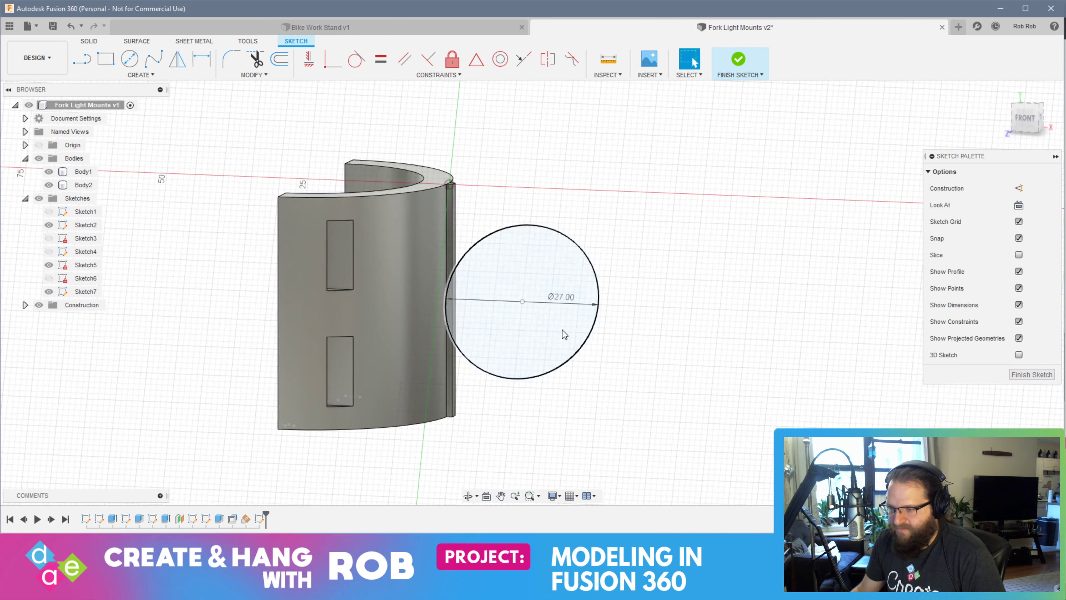
shift+middle_drag(564, 333, 613, 313)
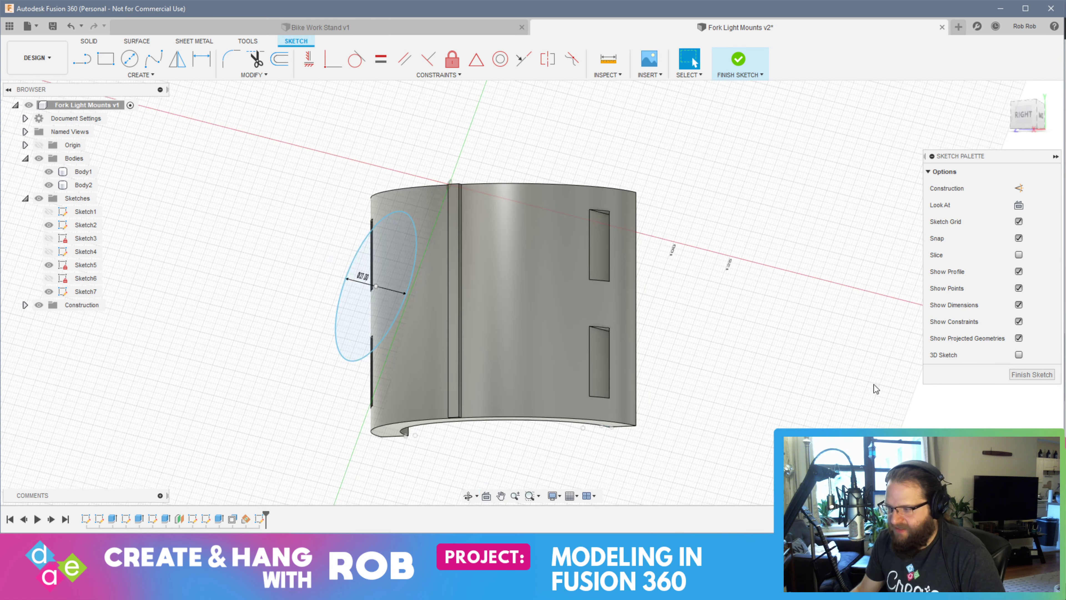
click(1032, 374)
Extrude the 27 mm circle by -50 mm as a new body
click(365, 331)
mouse_move(365, 331)
shift+middle_down()
mouse_move(606, 388)
mouse_move(433, 348)
mouse_move(476, 380)
shift+middle_up()
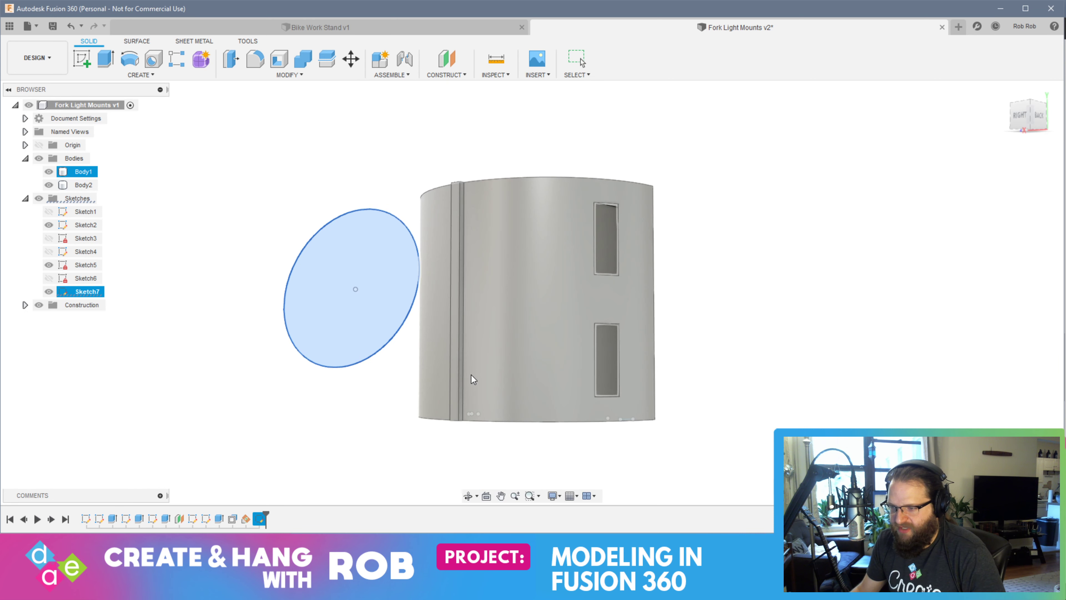
click(105, 60)
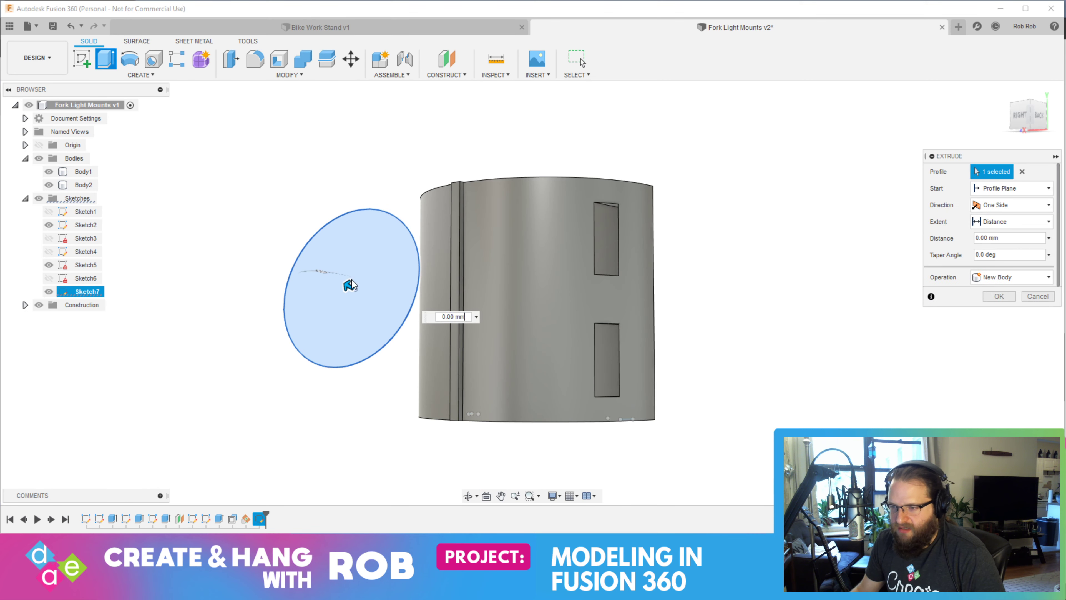
text(-50)
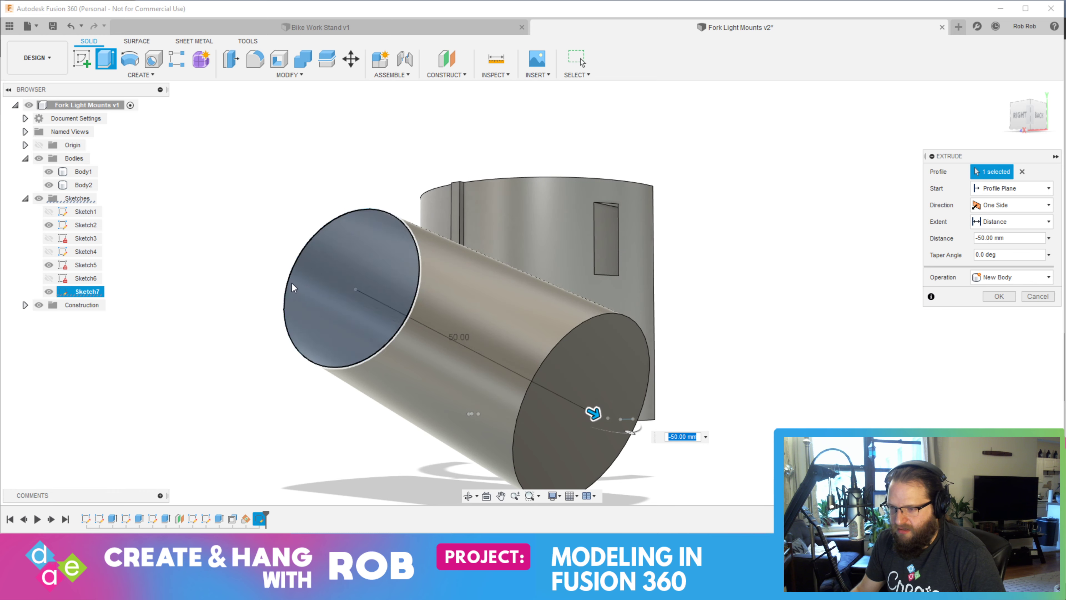
shift+middle_drag(292, 283, 540, 380)
key(Return)
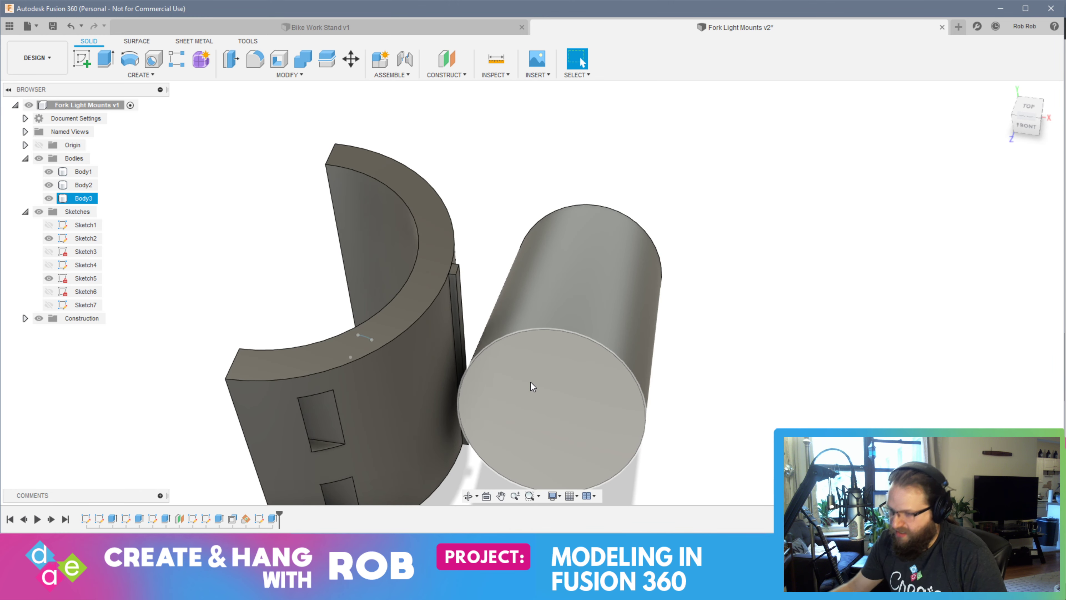
Extrude the cylinder's front end face outward by 23 mm, joining it to the existing cylinder
click(380, 421)
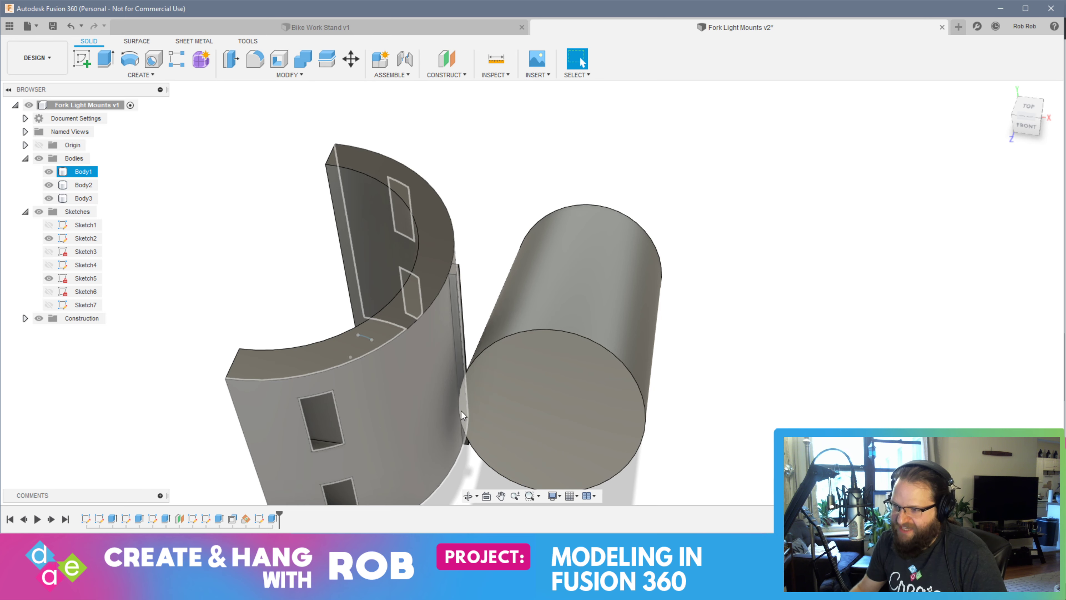
key(Escape)
shift+middle_drag(464, 415, 722, 323)
click(611, 265)
right_drag(609, 261, 618, 256)
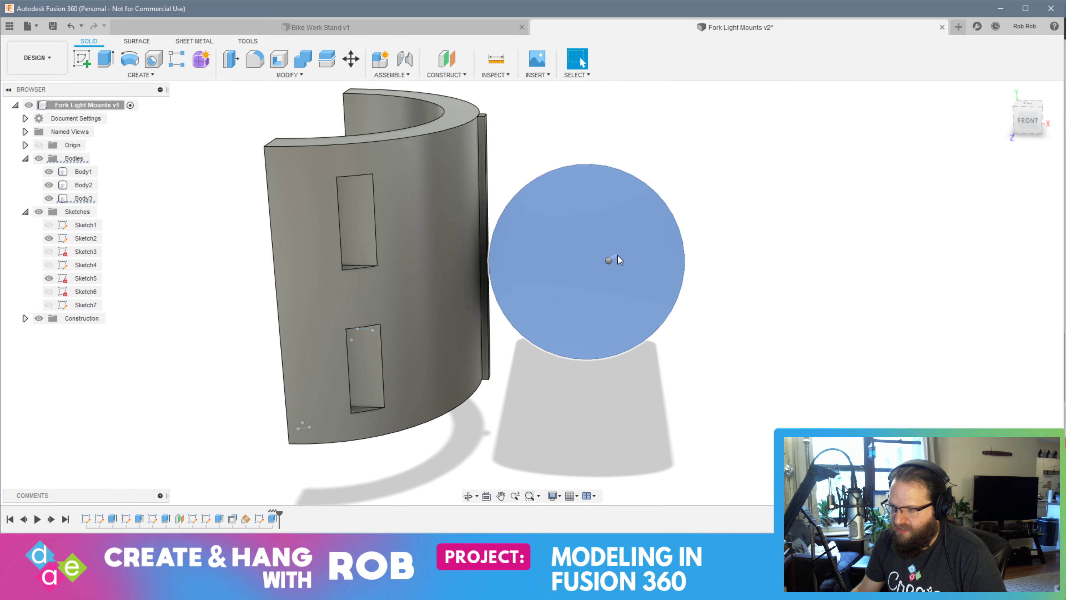
mouse_move(363, 182)
right_down()
mouse_move(109, 73)
mouse_move(119, 71)
right_up()
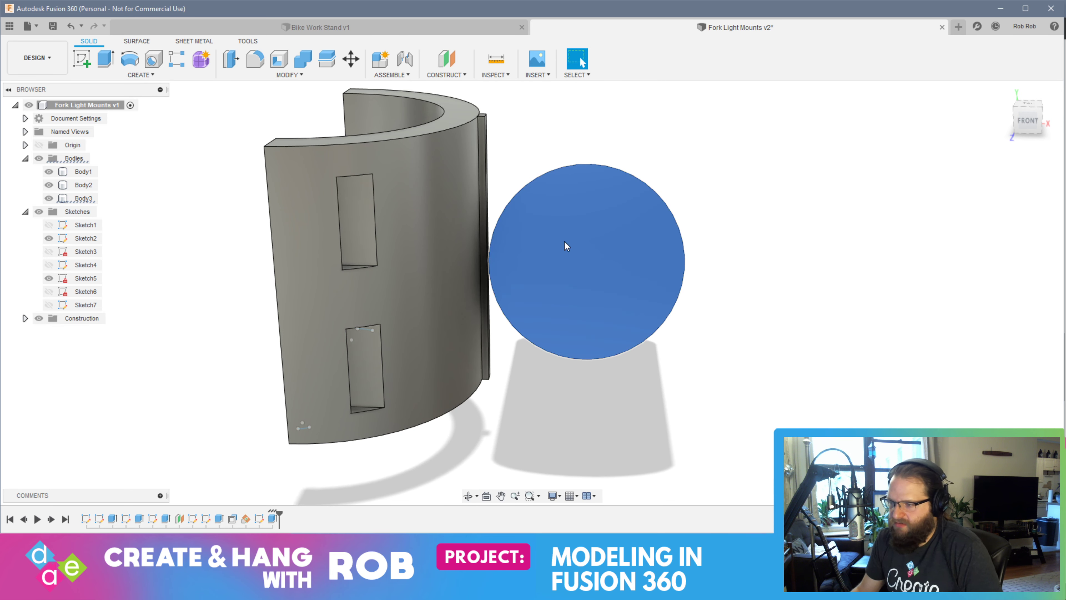
click(110, 63)
shift+middle_drag(587, 267, 479, 252)
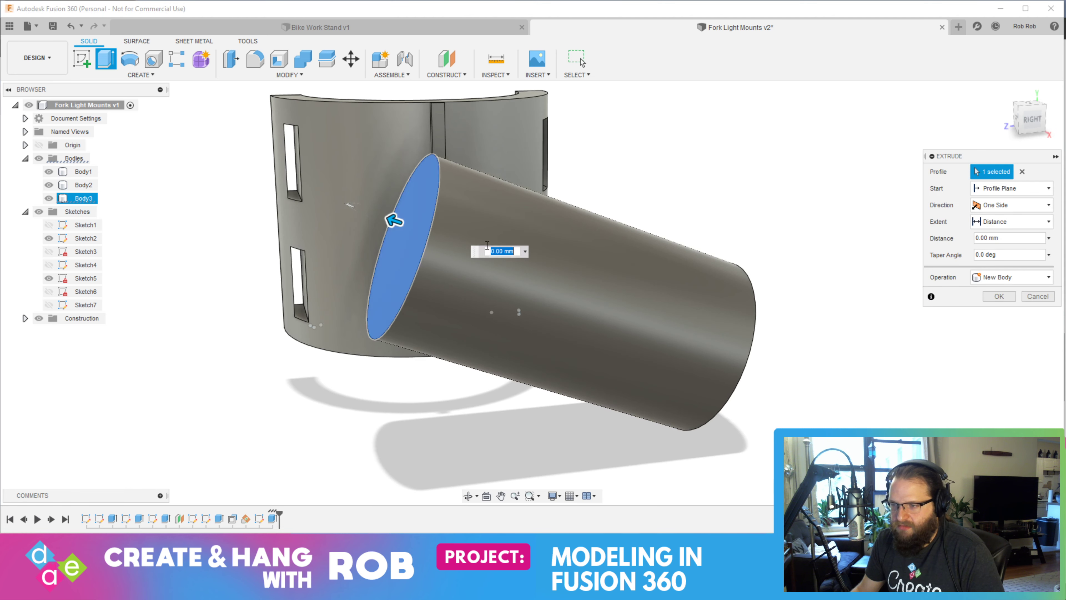
drag(388, 221, 233, 167)
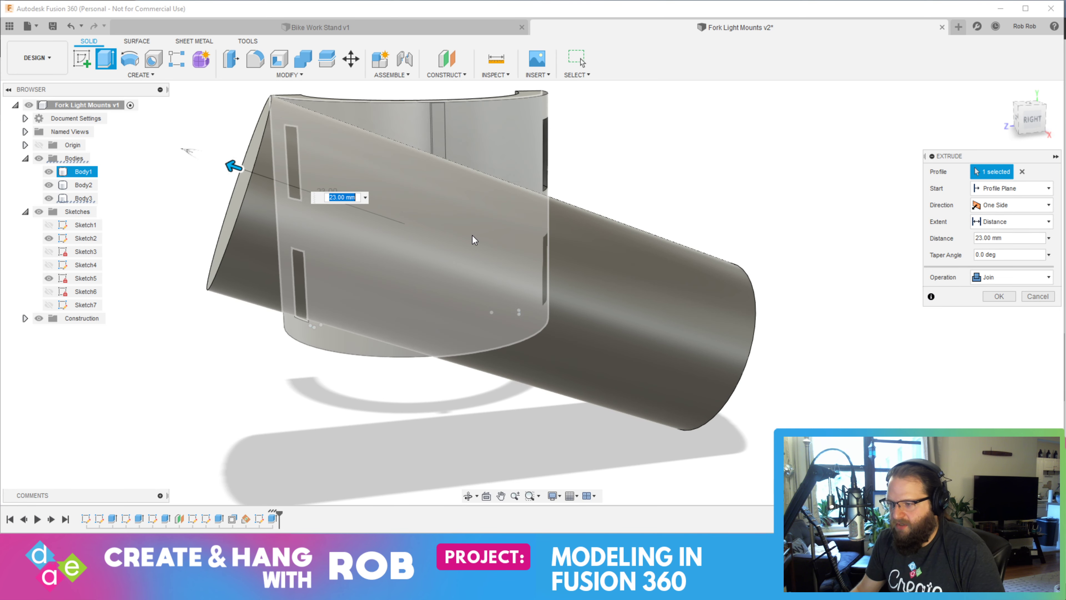
key(Return)
Start a new sketch on the extended cylinder's front end face
shift+middle_drag(483, 241, 574, 274)
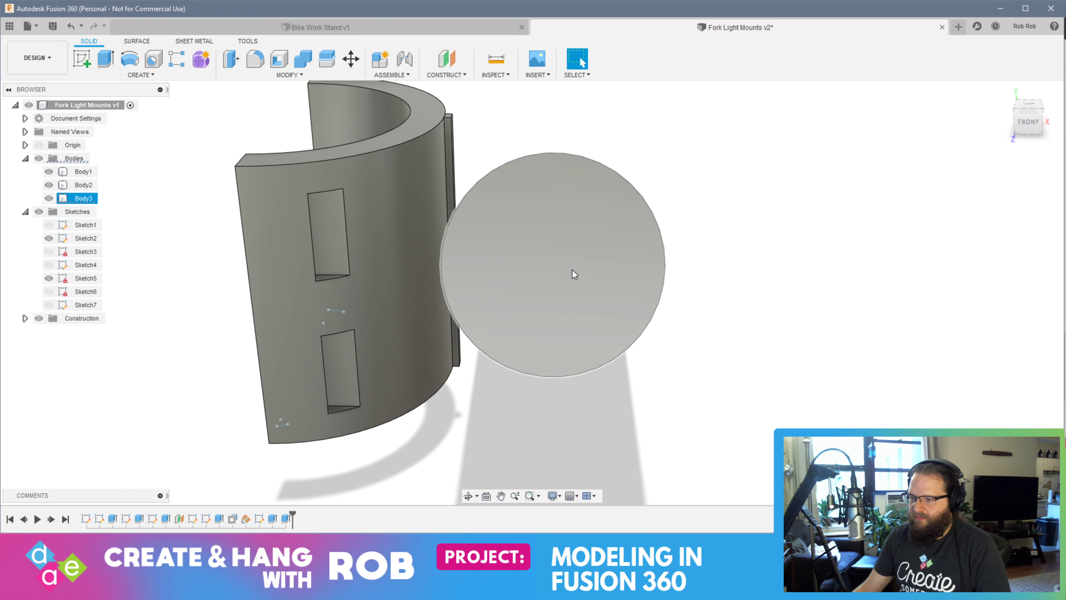
click(540, 226)
click(81, 59)
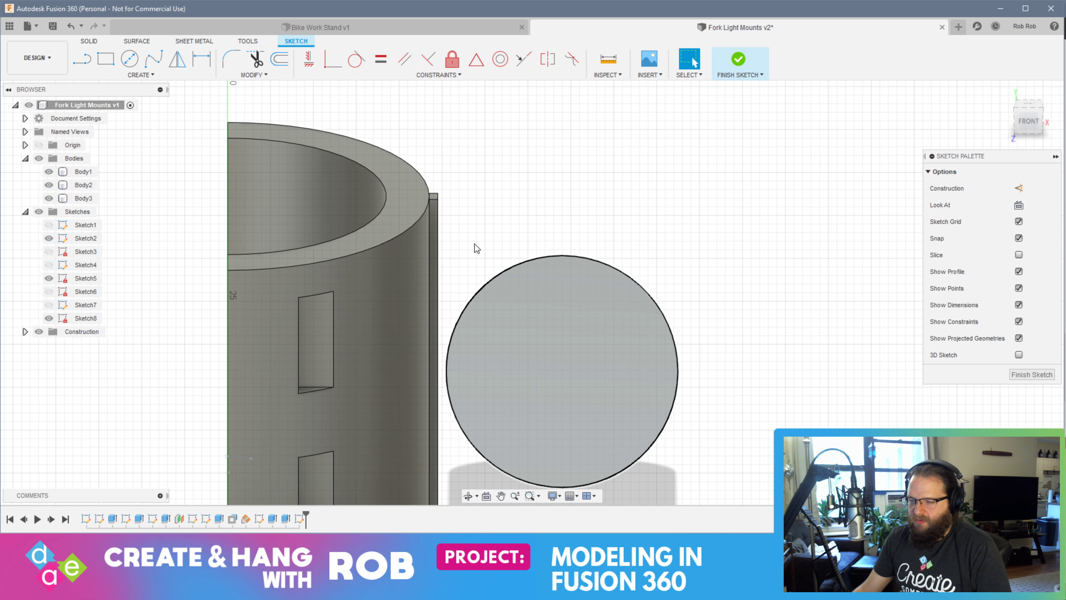
click(141, 75)
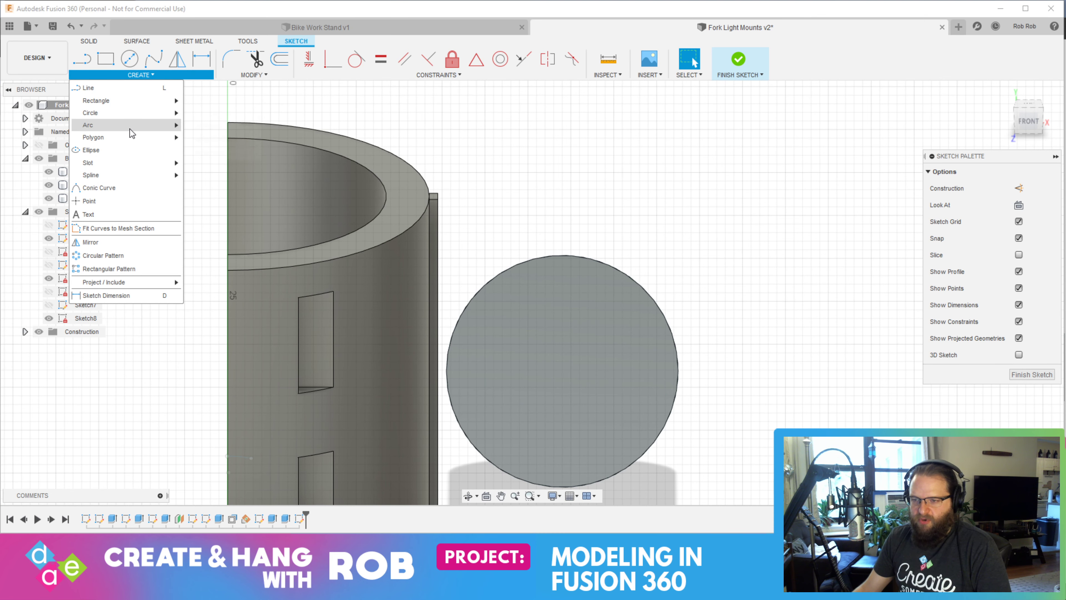
mouse_move(132, 126)
click(209, 126)
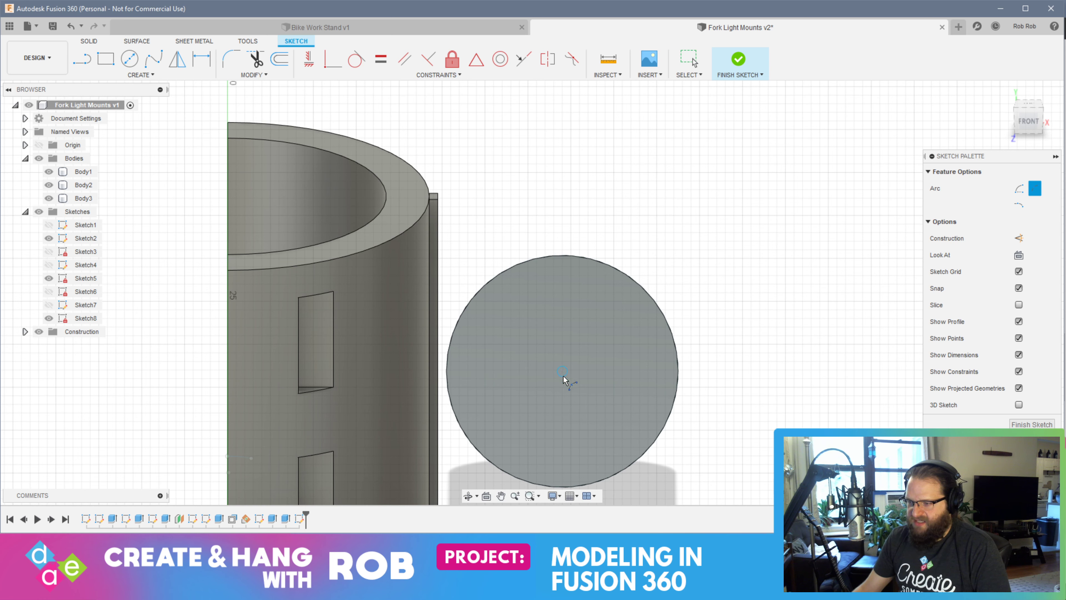
Try to sketch a vertical line across the circular face through its center, starting with the upper half
key(l)
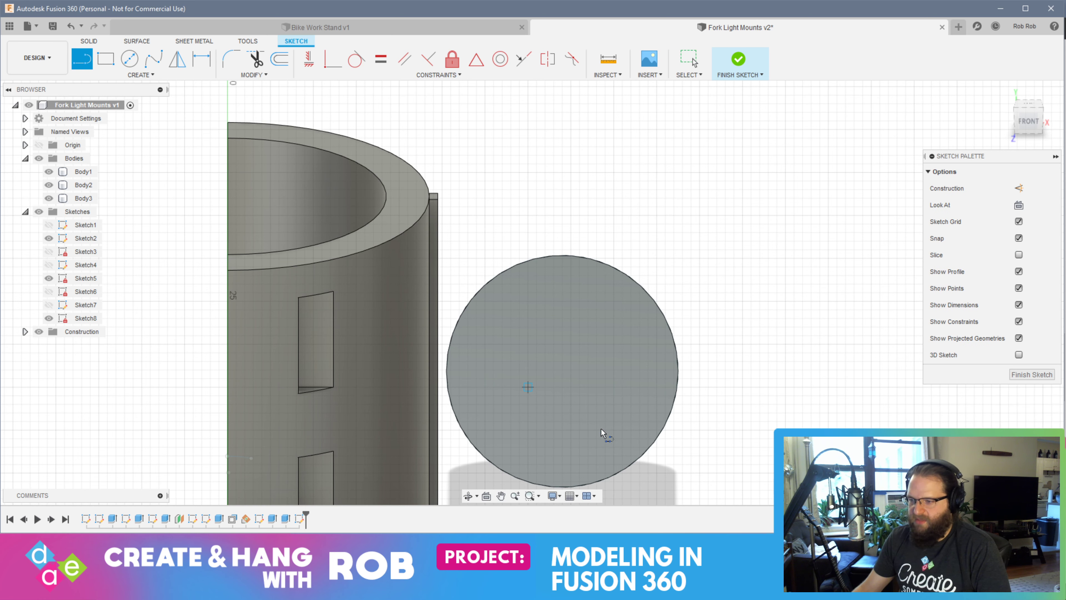
click(563, 371)
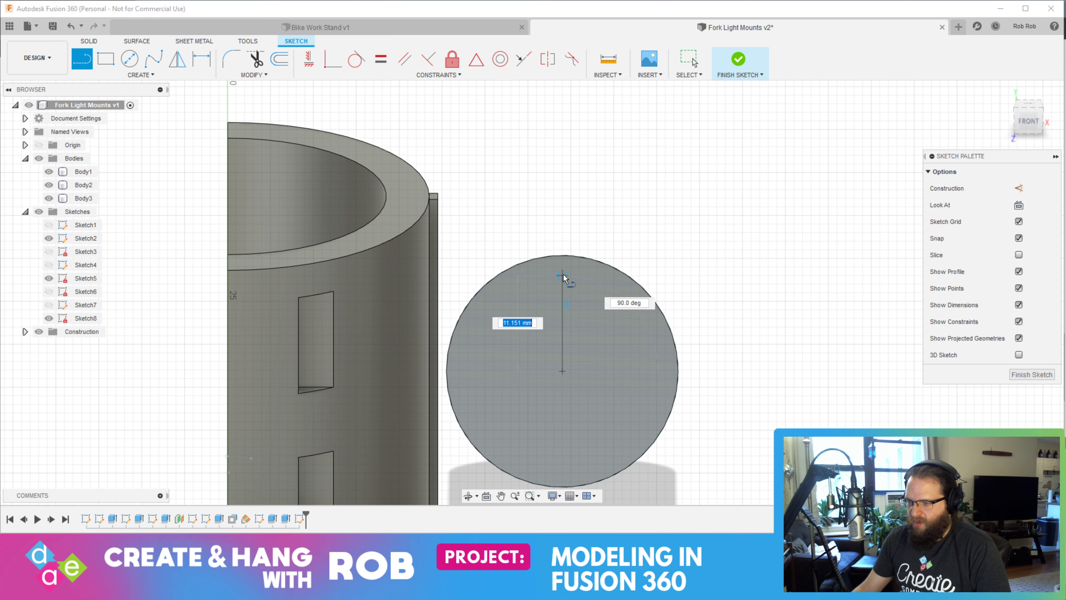
click(562, 257)
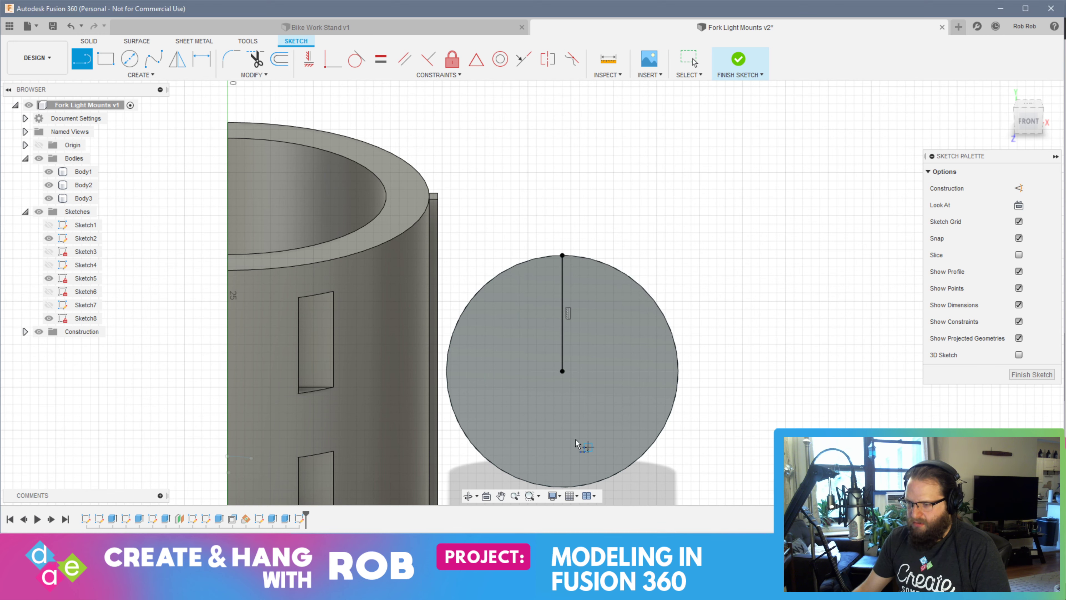
click(562, 371)
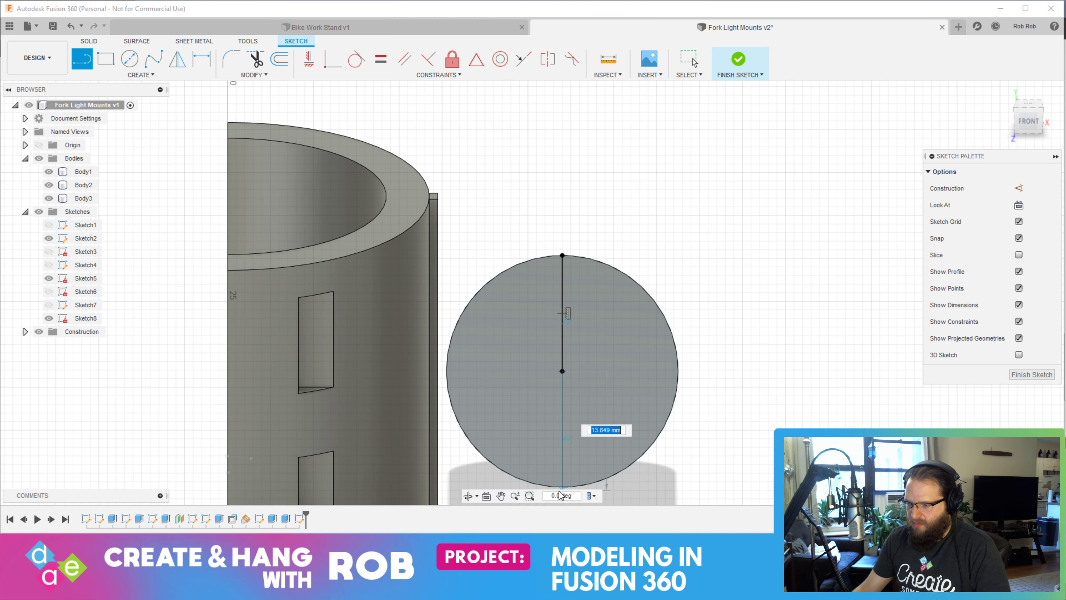
middle_drag(565, 455, 555, 379)
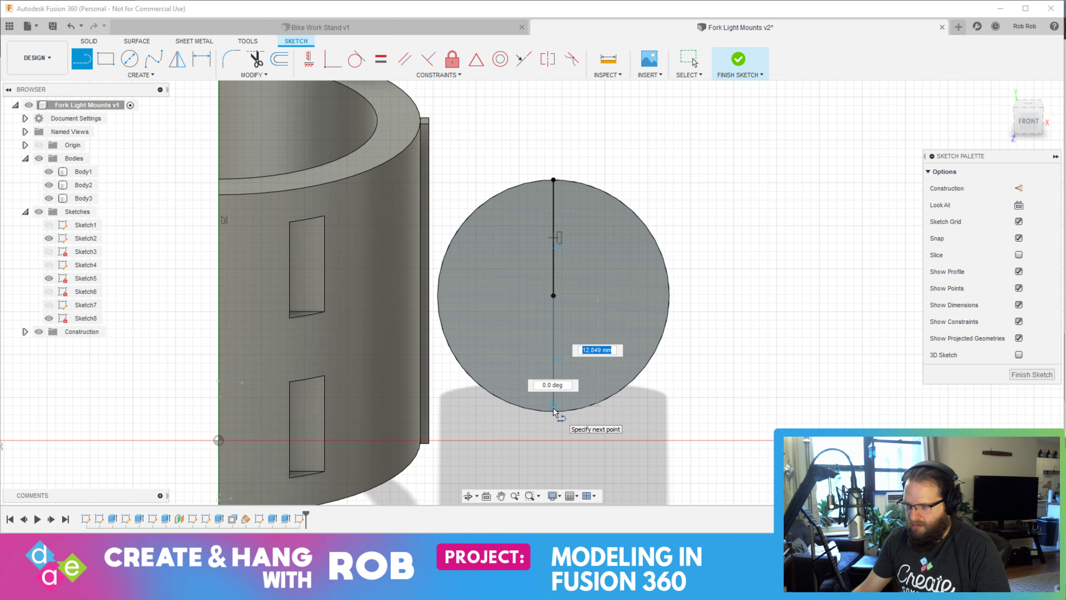
key(Escape)
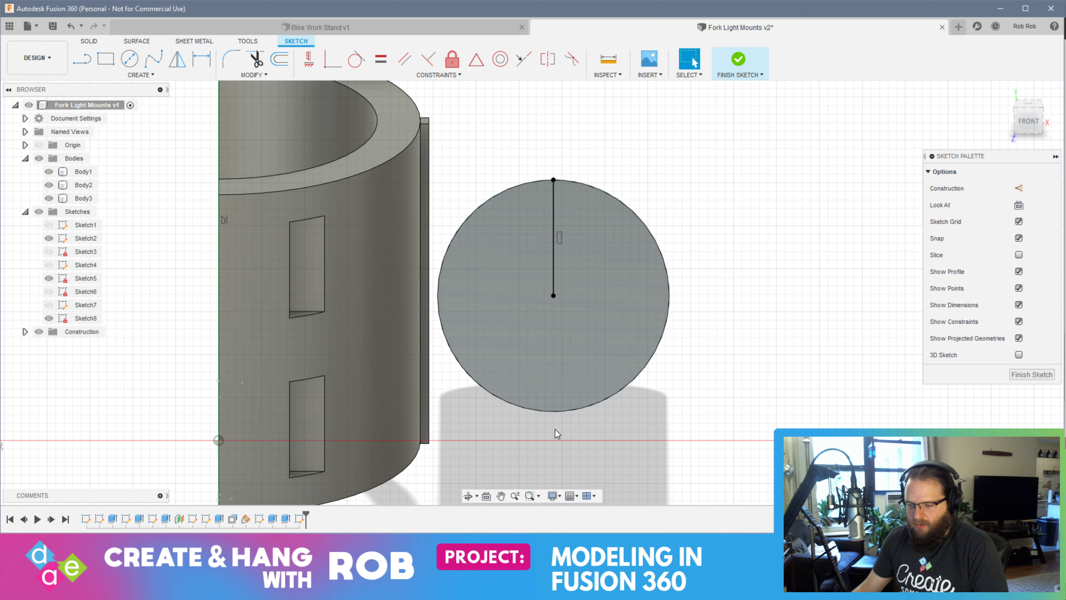
Sketch a vertical line from the circular face's center to its top edge and a 13.5 mm line from the center down
click(81, 59)
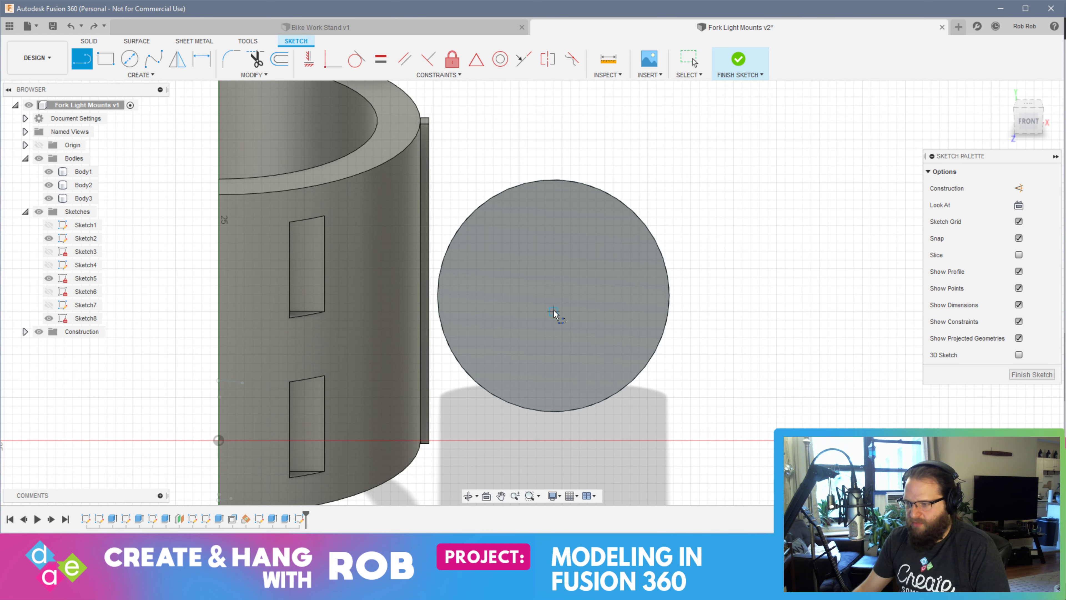
click(554, 296)
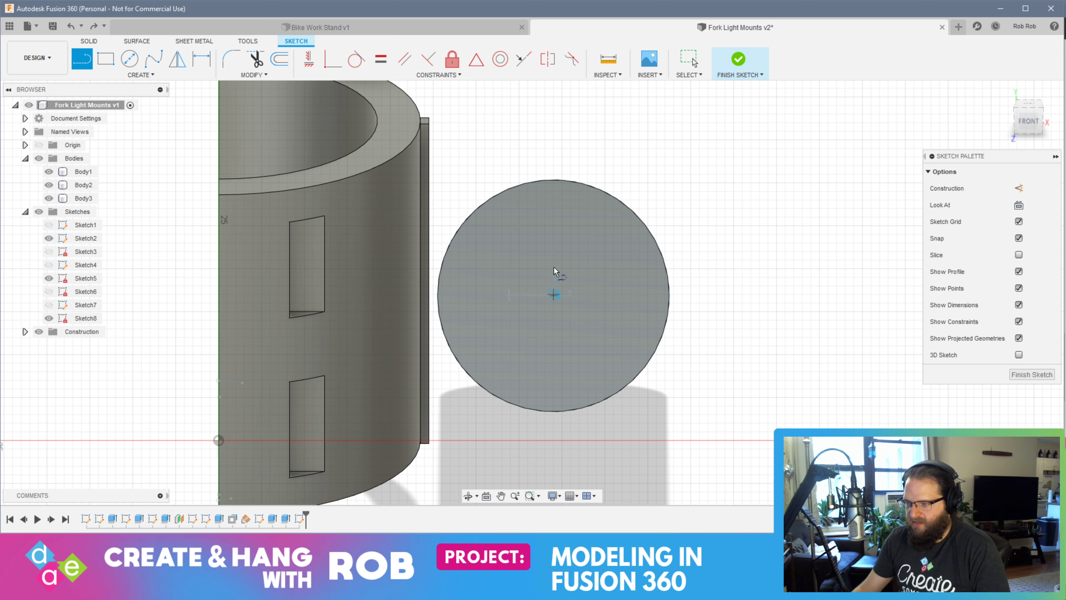
double_click(554, 180)
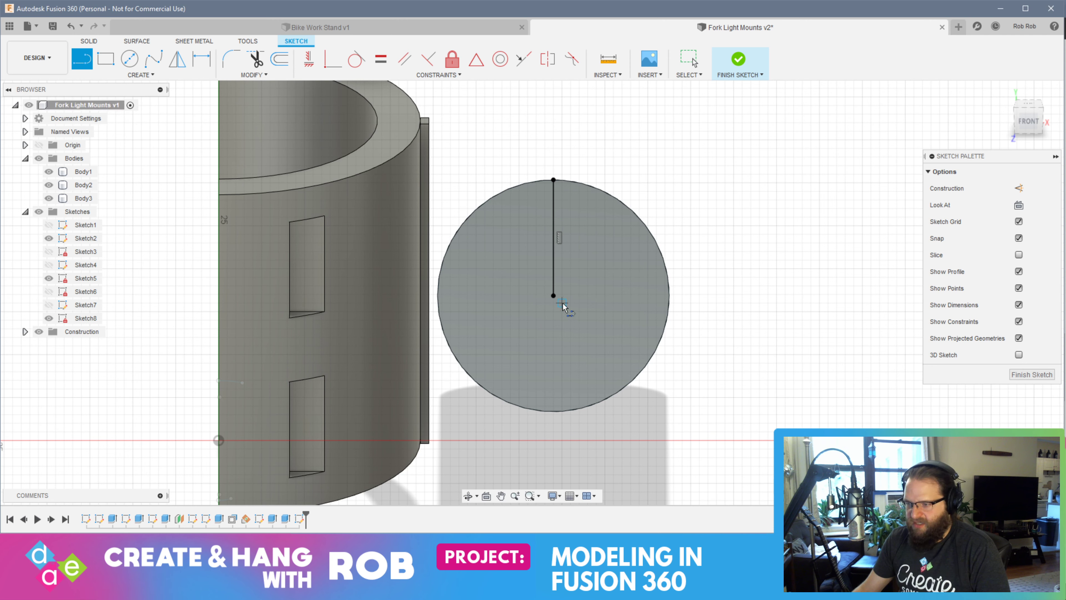
click(555, 296)
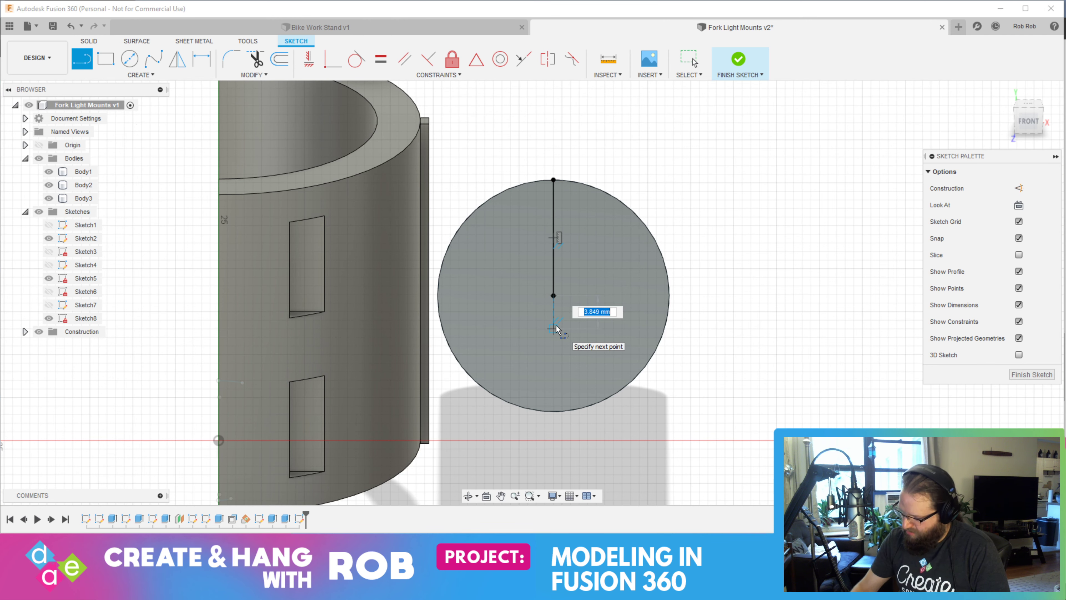
text(13.5)
key(Return)
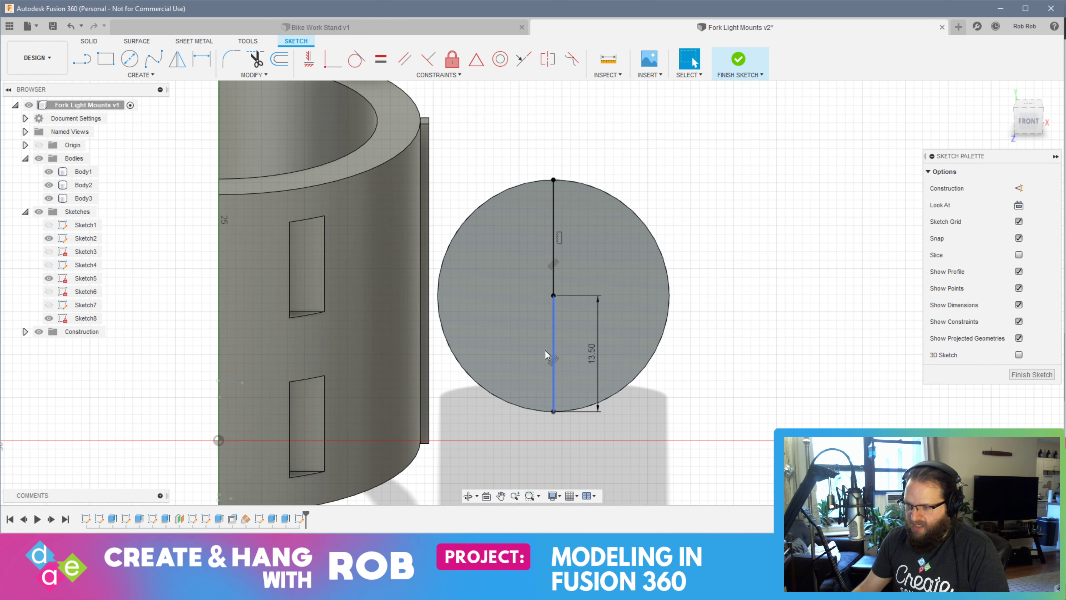
key(Escape)
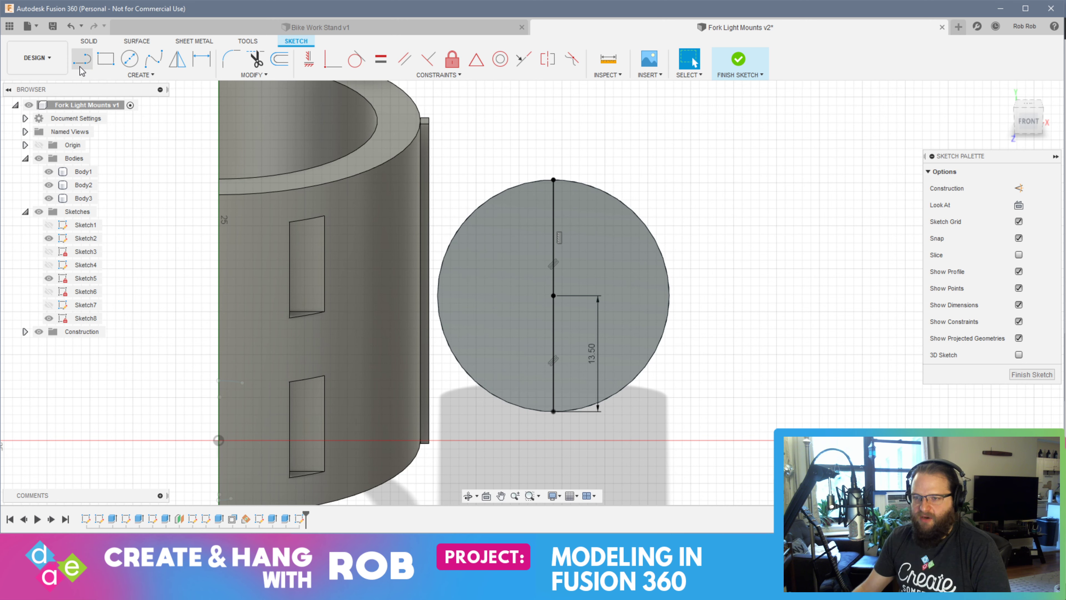
Sketch a three-point arc from the vertical line's top end to its bottom end, following the circle's edge nearest the clamp
click(140, 75)
mouse_move(136, 129)
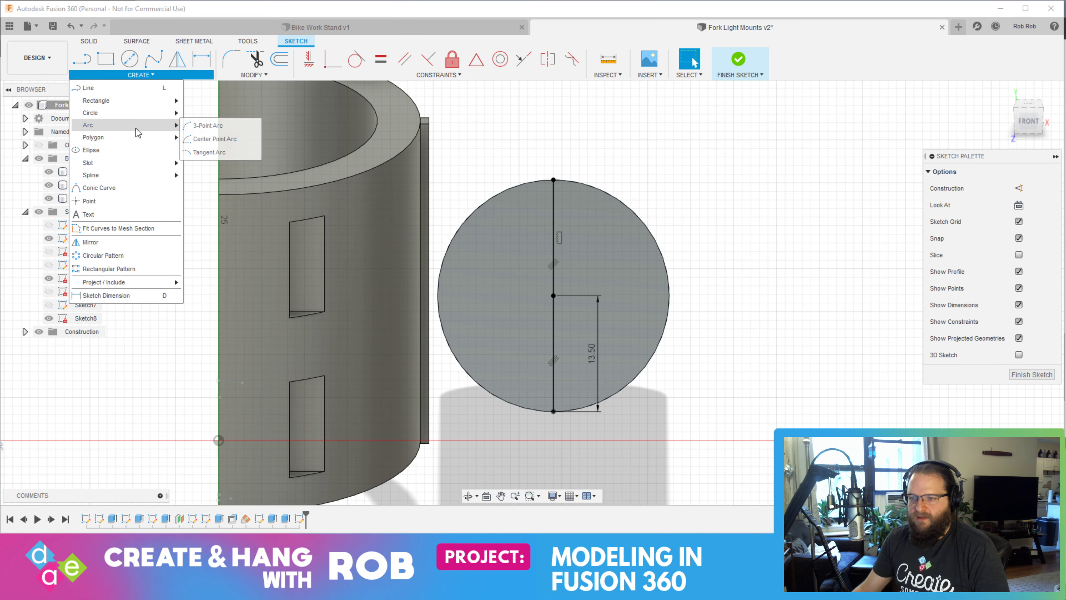
click(214, 138)
click(554, 179)
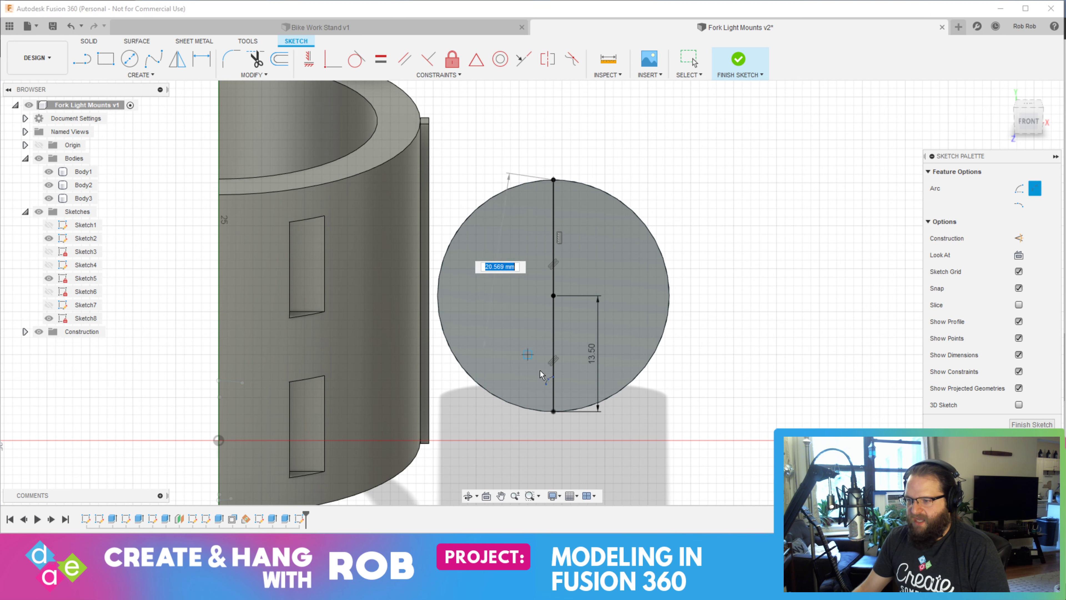
click(553, 411)
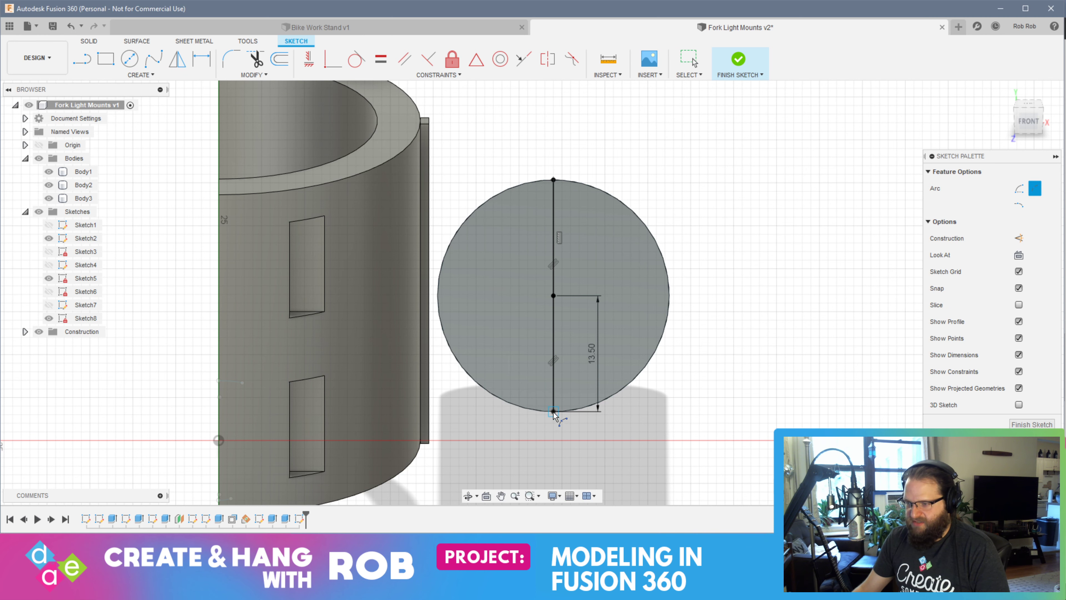
click(436, 295)
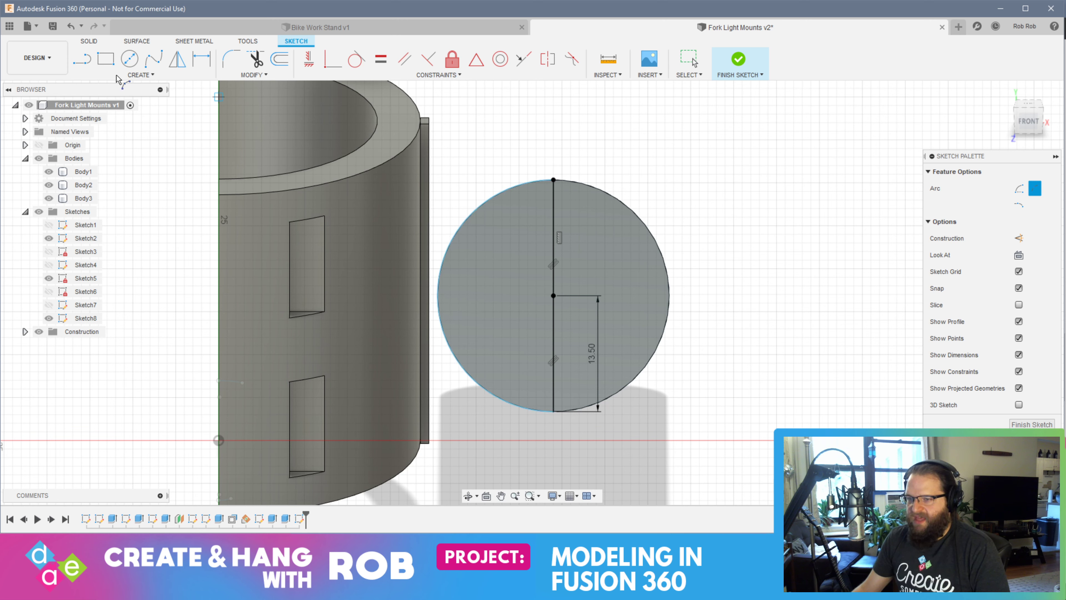
Sketch a 3 mm vertical line upward from the arc's top end
key(l)
click(554, 179)
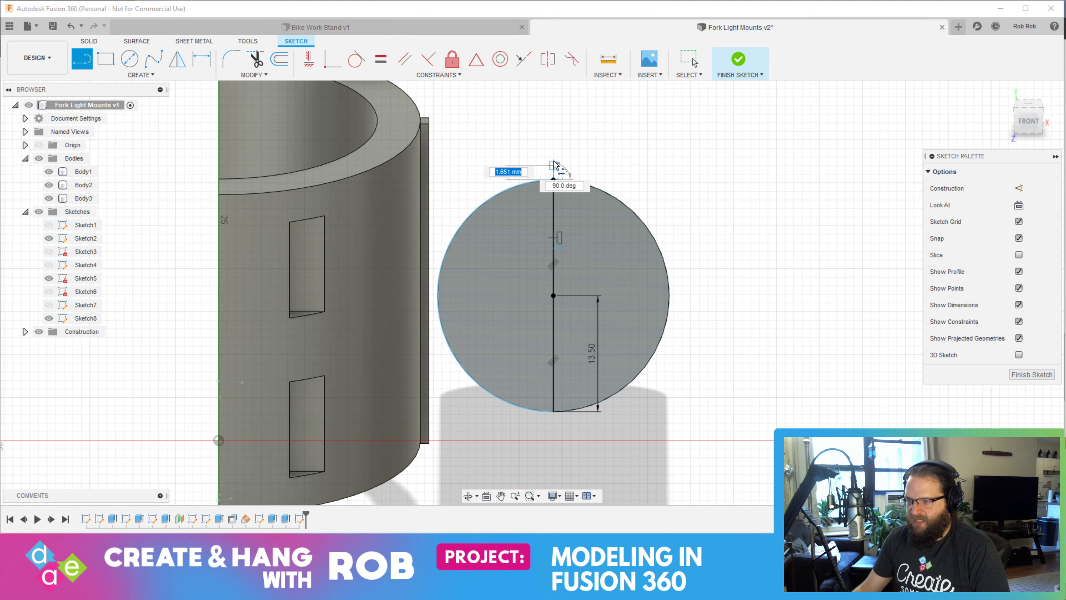
text(3)
key(Return)
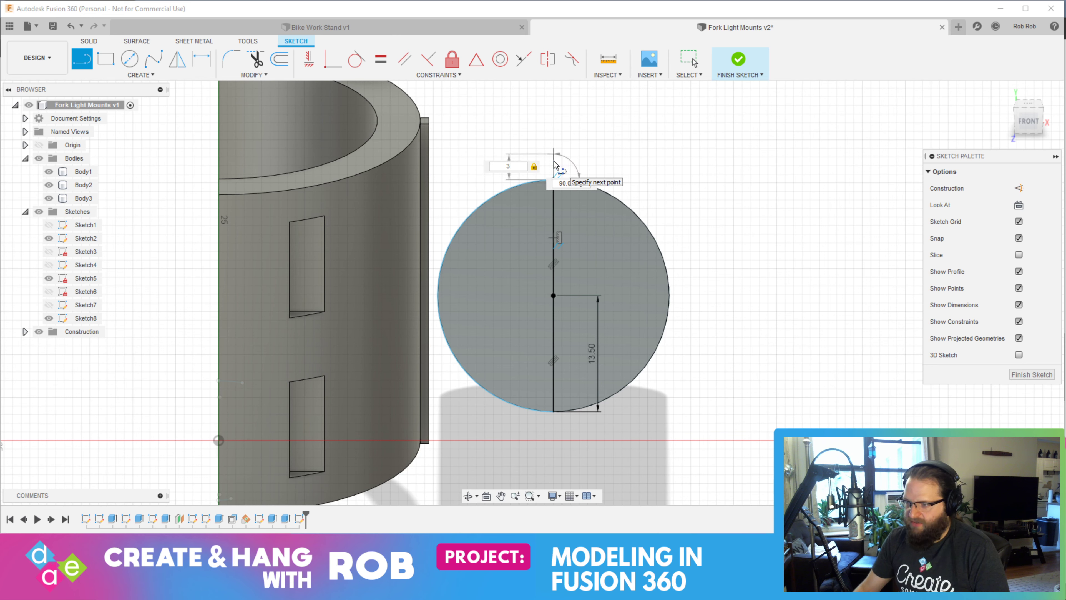
Sketch a 3 mm vertical line downward from the arc's bottom end
key(Escape)
click(340, 139)
key(l)
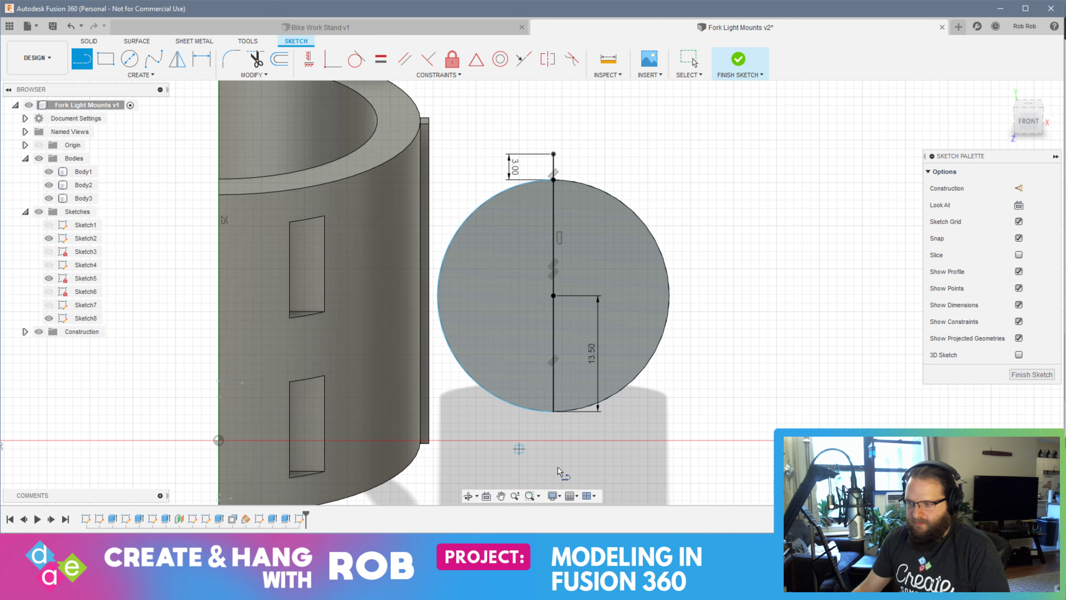
click(553, 411)
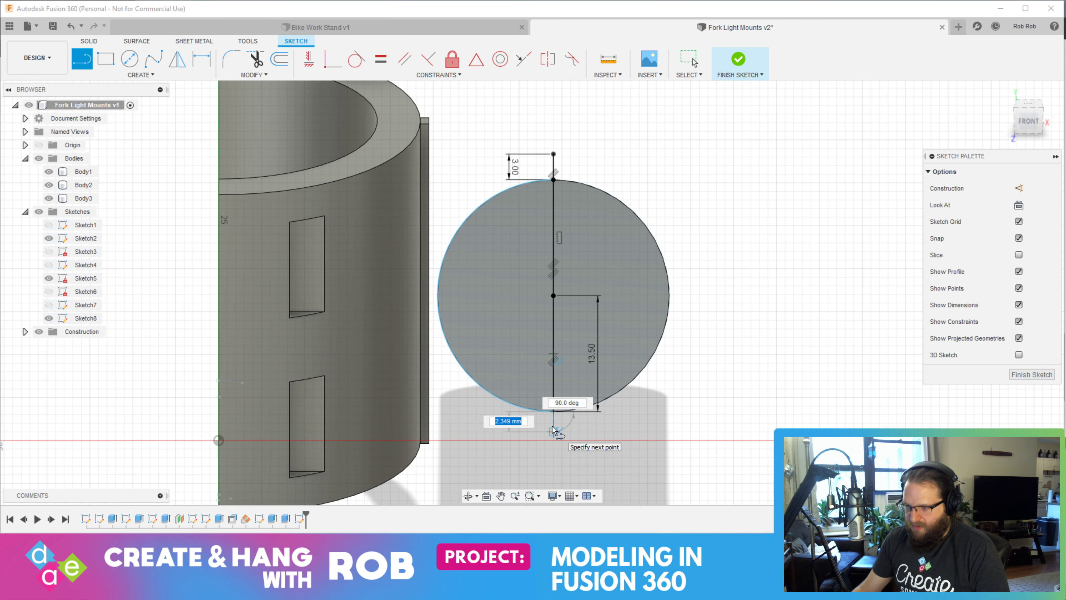
text(3)
key(Return)
key(Escape)
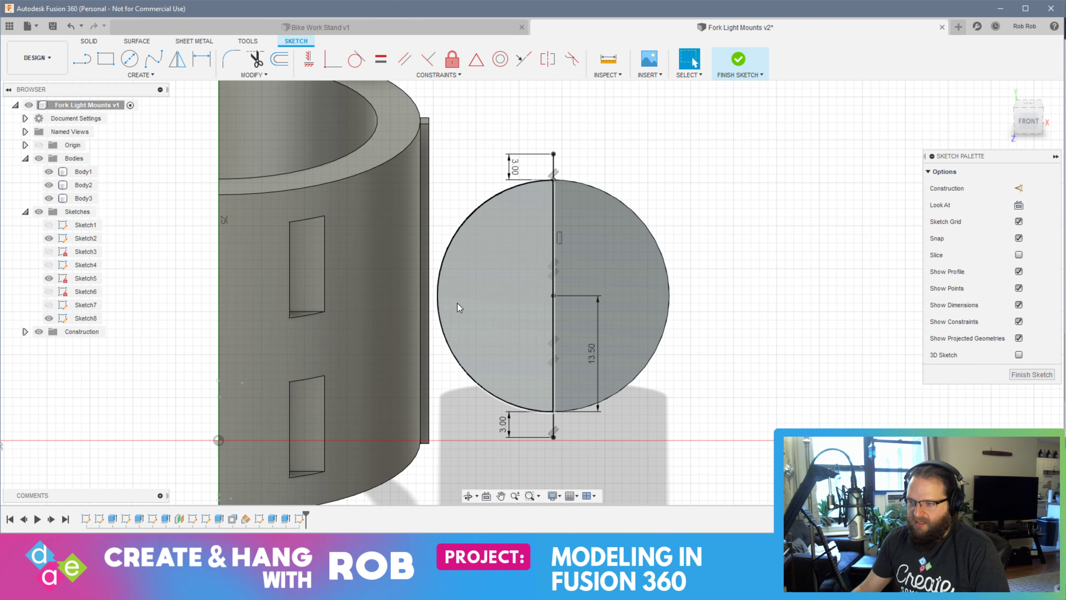
Sketch a 3 mm horizontal line from the arc's midpoint outward toward the clamp
click(403, 291)
key(l)
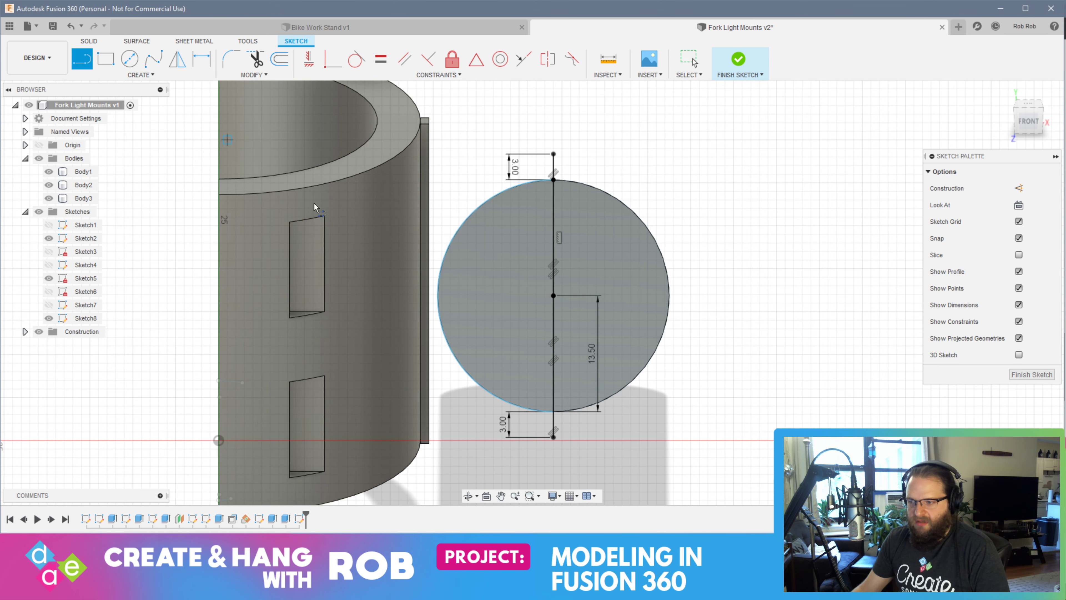
click(437, 297)
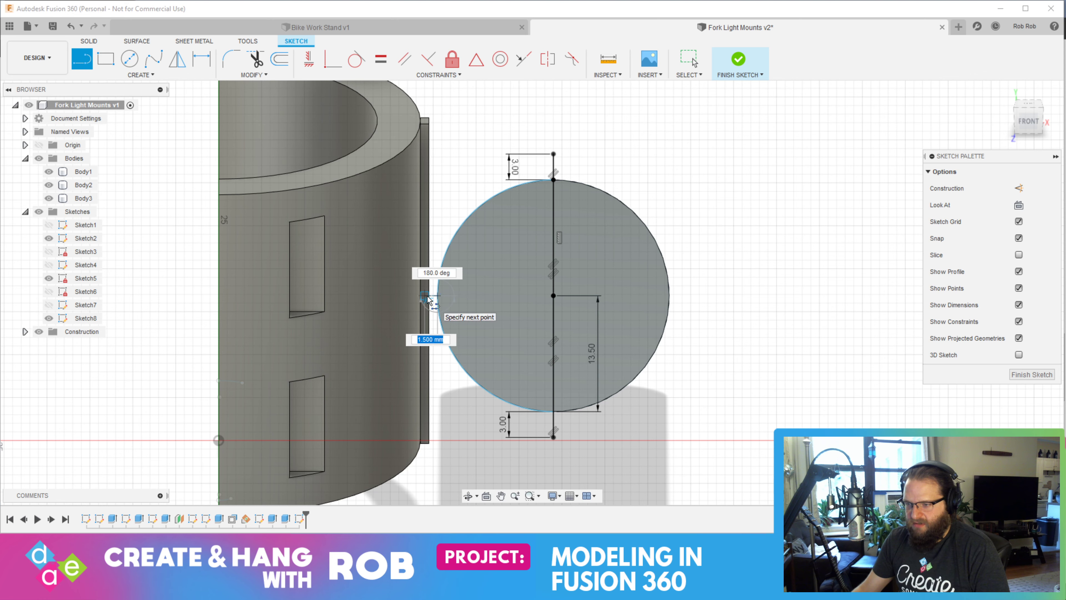
text(3)
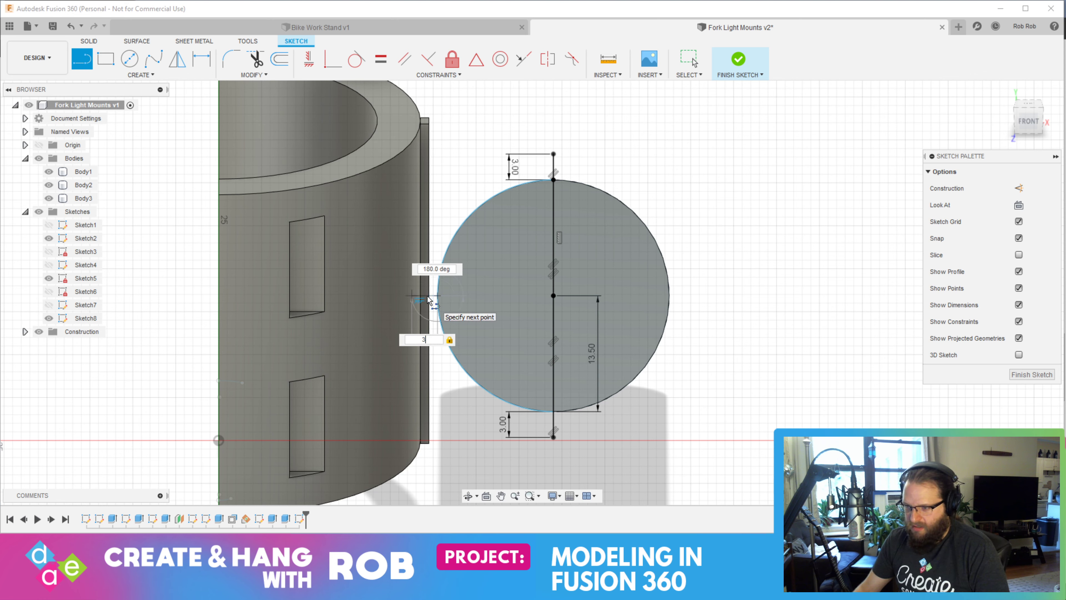
key(Return)
key(Escape)
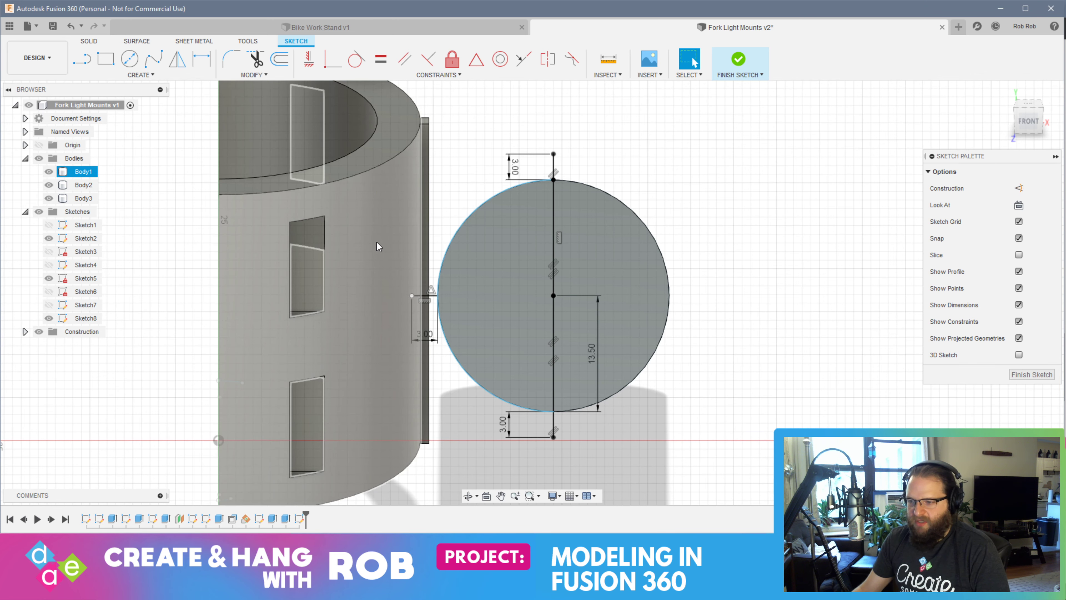
Sketch a three-point arc through the outer ends of the three 3 mm lines and finish the sketch
click(139, 75)
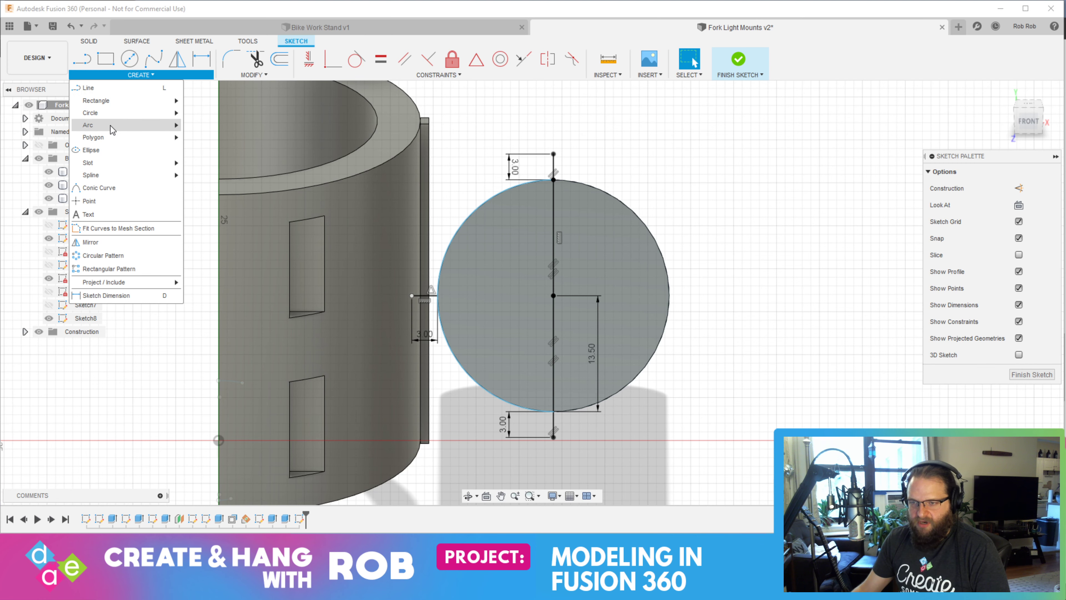
mouse_move(126, 124)
click(210, 124)
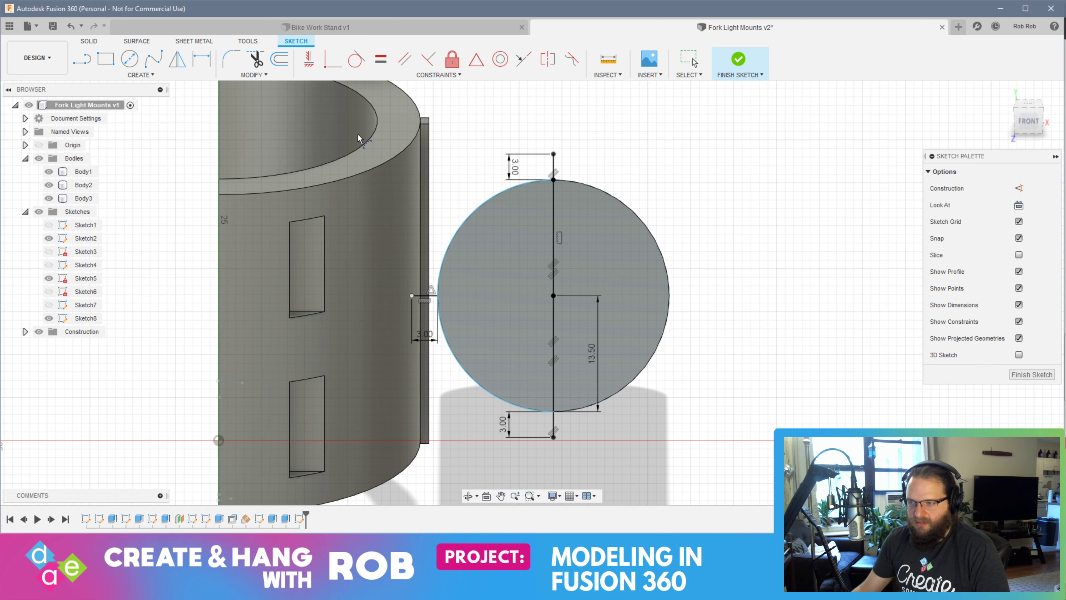
click(554, 154)
click(554, 436)
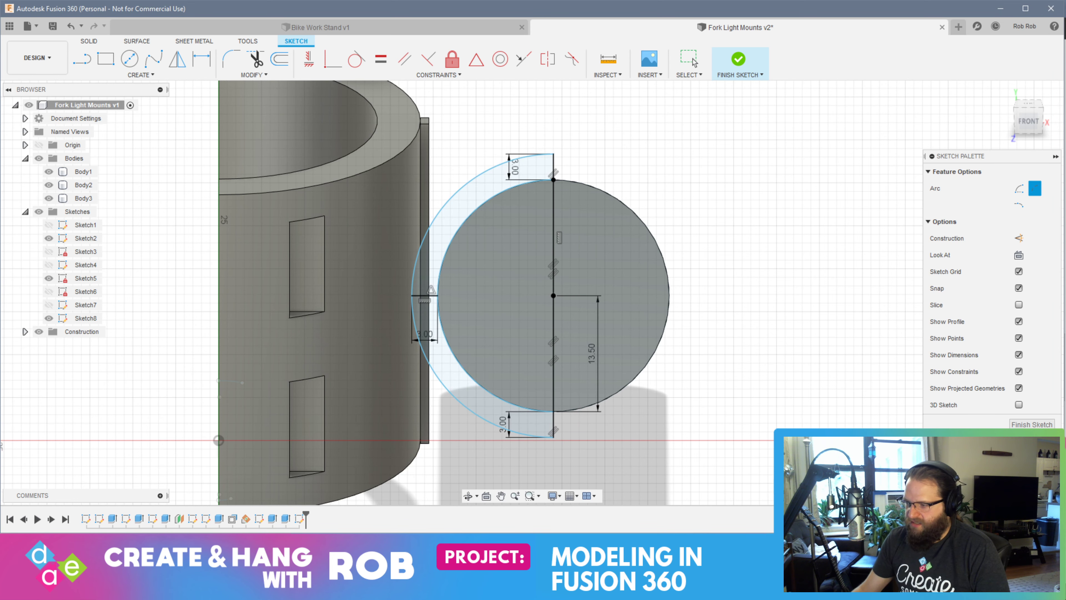
click(1032, 424)
Hide Body2 and the light cylinder Body3
mouse_move(816, 376)
shift+middle_down()
mouse_move(764, 350)
mouse_move(703, 365)
mouse_move(778, 359)
mouse_move(777, 370)
shift+middle_up()
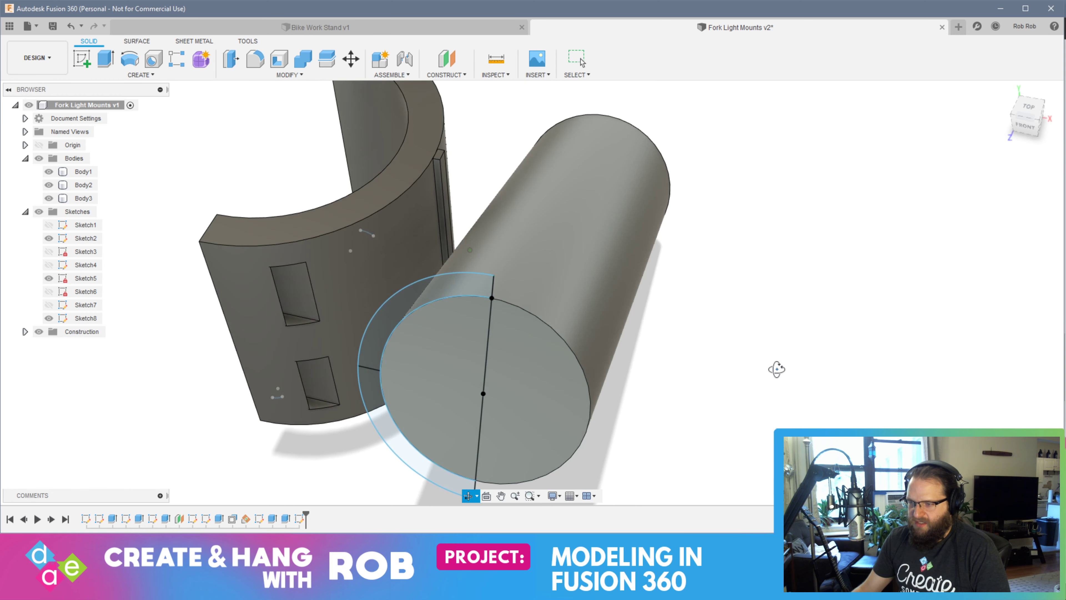
click(49, 186)
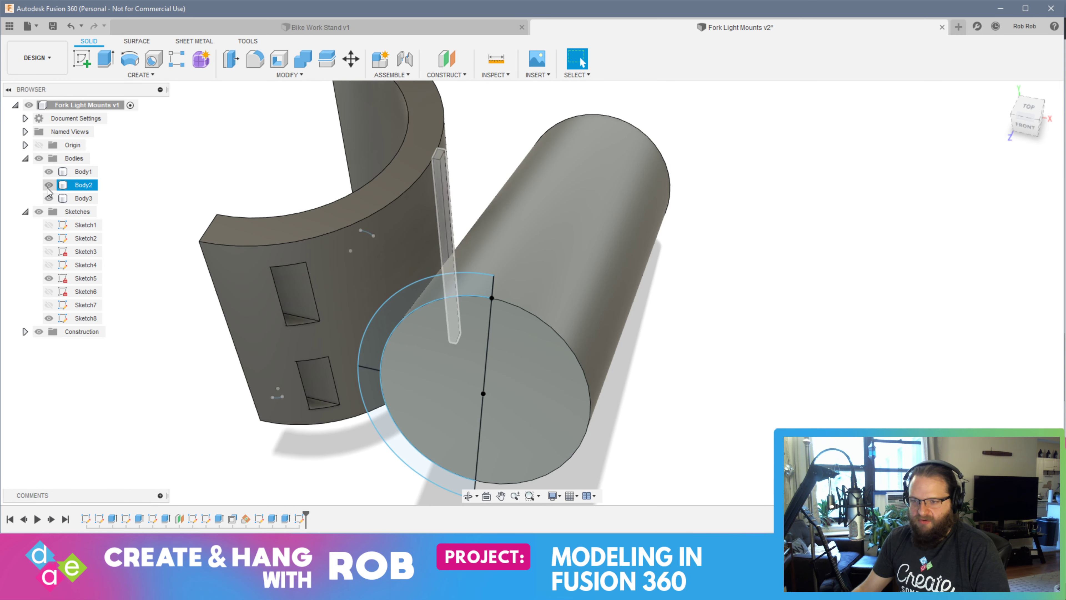
click(48, 186)
click(50, 199)
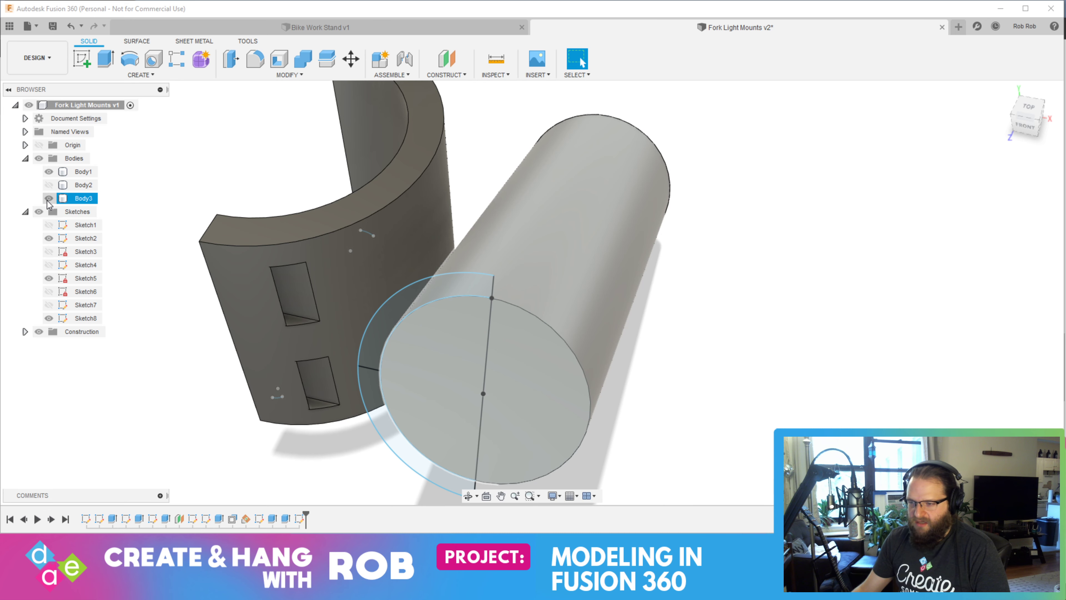
click(48, 198)
Extrude both half-ring profiles alongside the clamp to past its far side, using the Join operation
shift+middle_drag(615, 437, 481, 378)
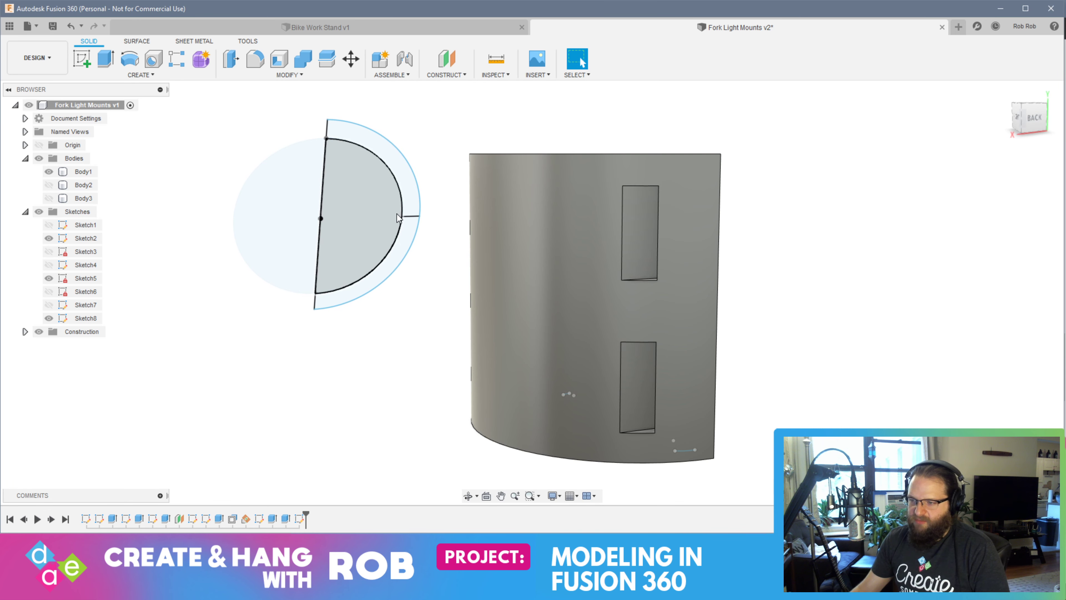
click(407, 197)
shift+click(405, 250)
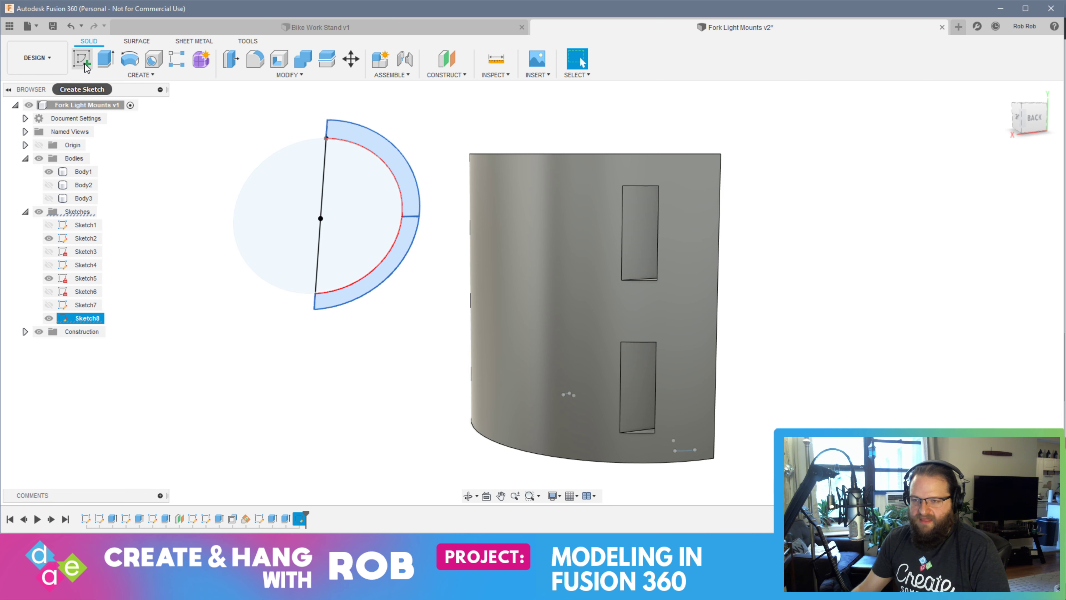
key(e)
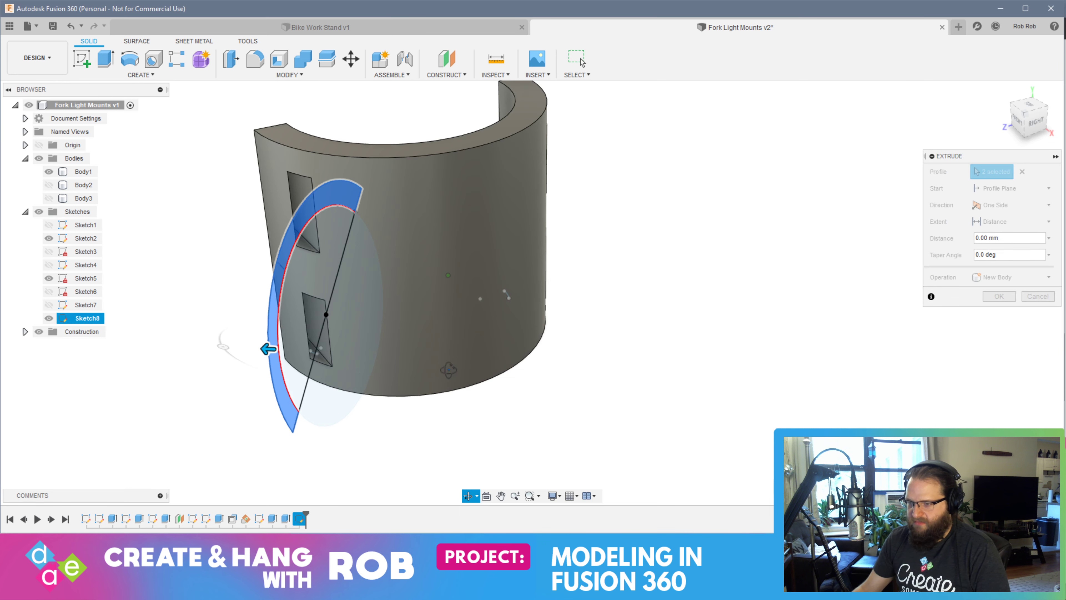
drag(279, 363, 613, 377)
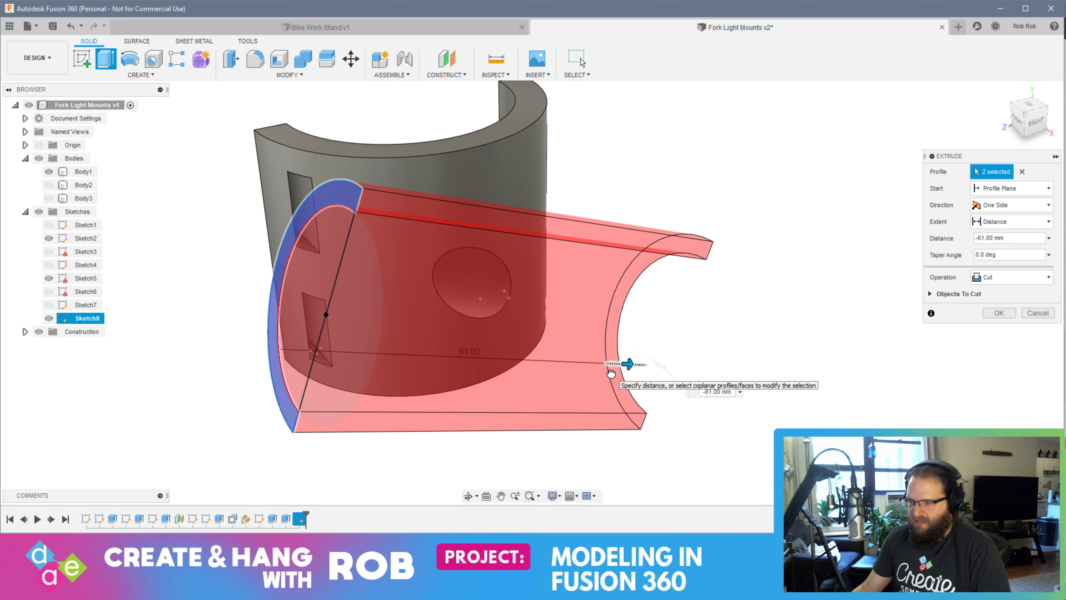
right_click(614, 376)
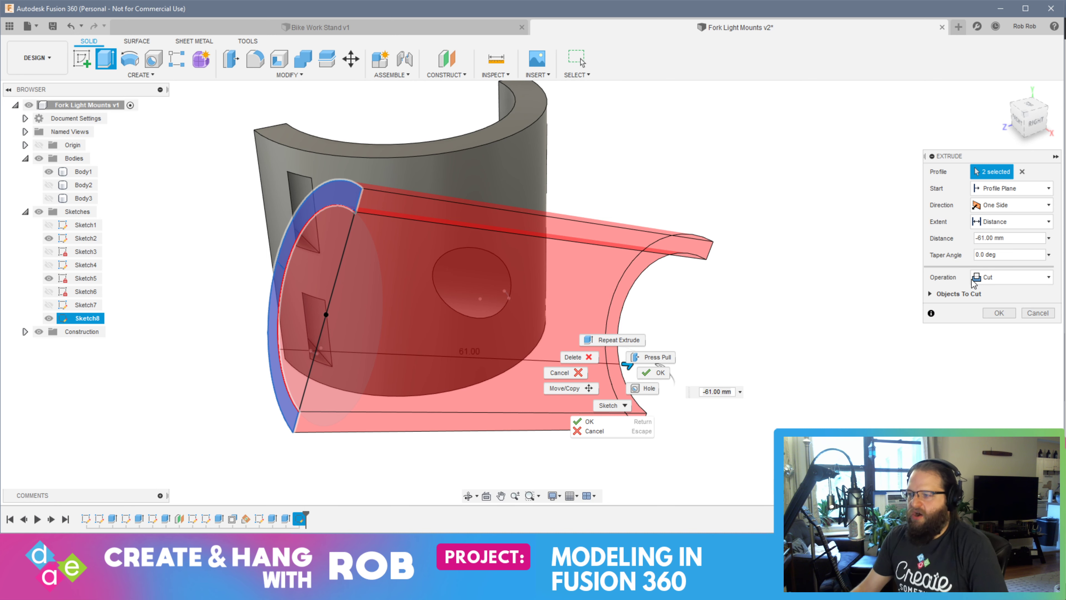
click(1010, 278)
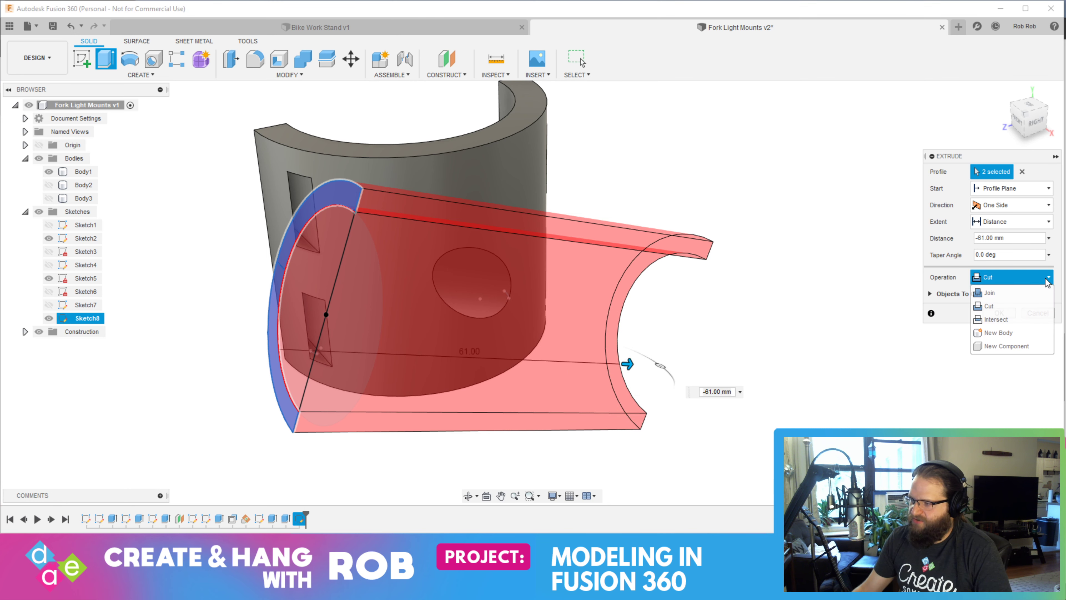
click(996, 294)
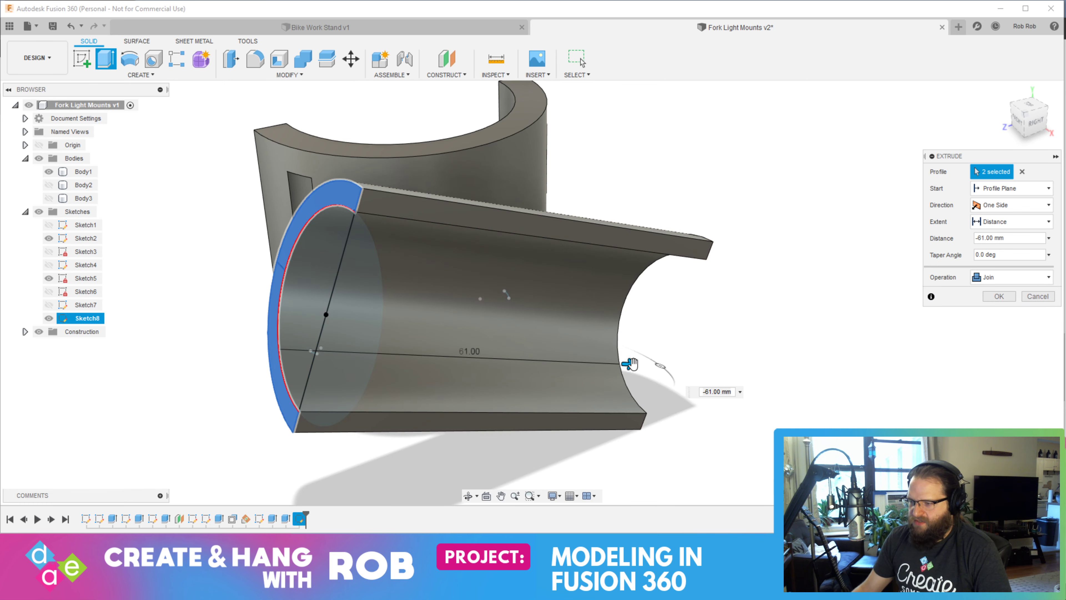
drag(633, 364, 692, 363)
key(Return)
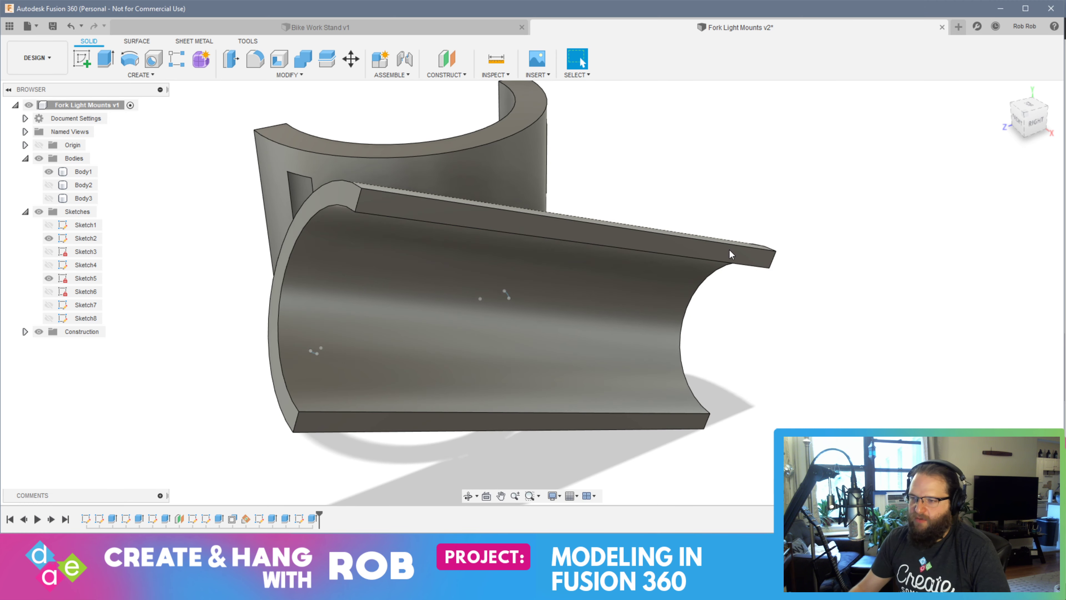
Start a sketch on the clamp's top face and draw a 20 mm vertical line upward from the outer edge's midpoint
shift+middle_drag(729, 251, 613, 261)
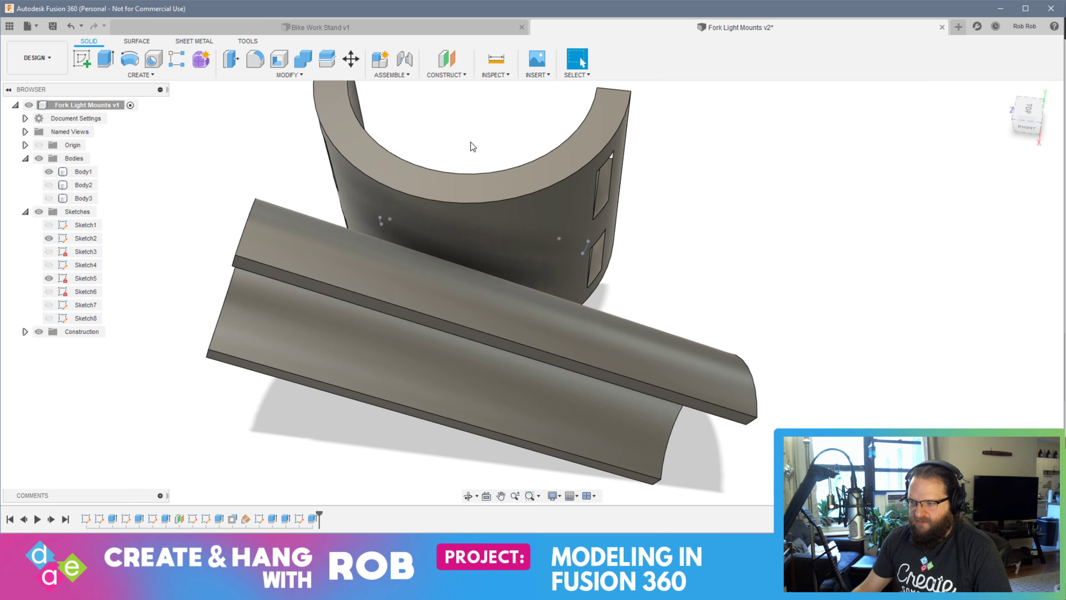
shift+middle_drag(455, 272, 604, 240)
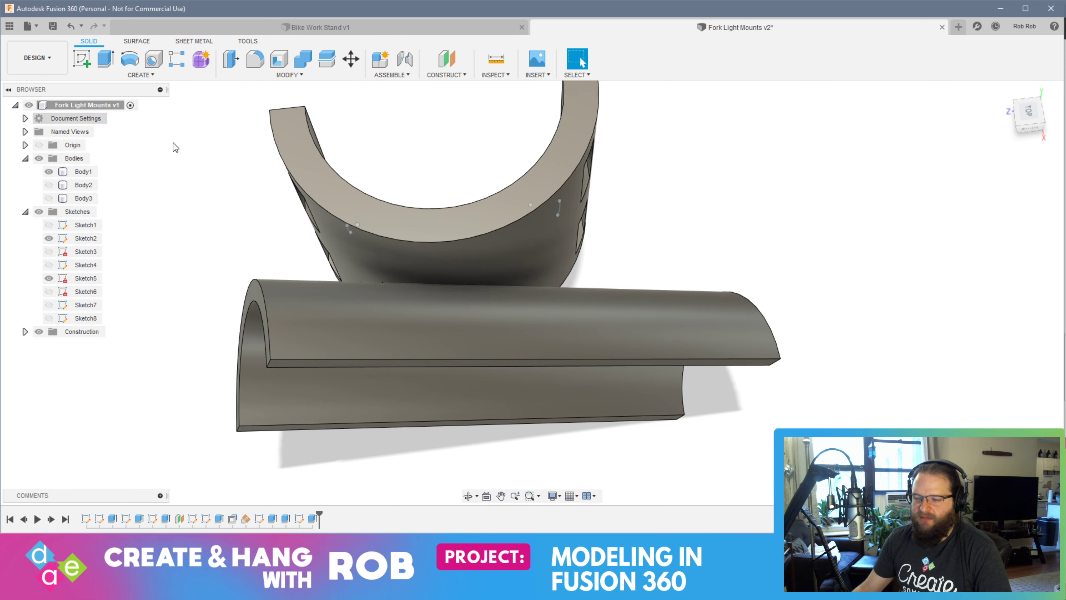
click(341, 185)
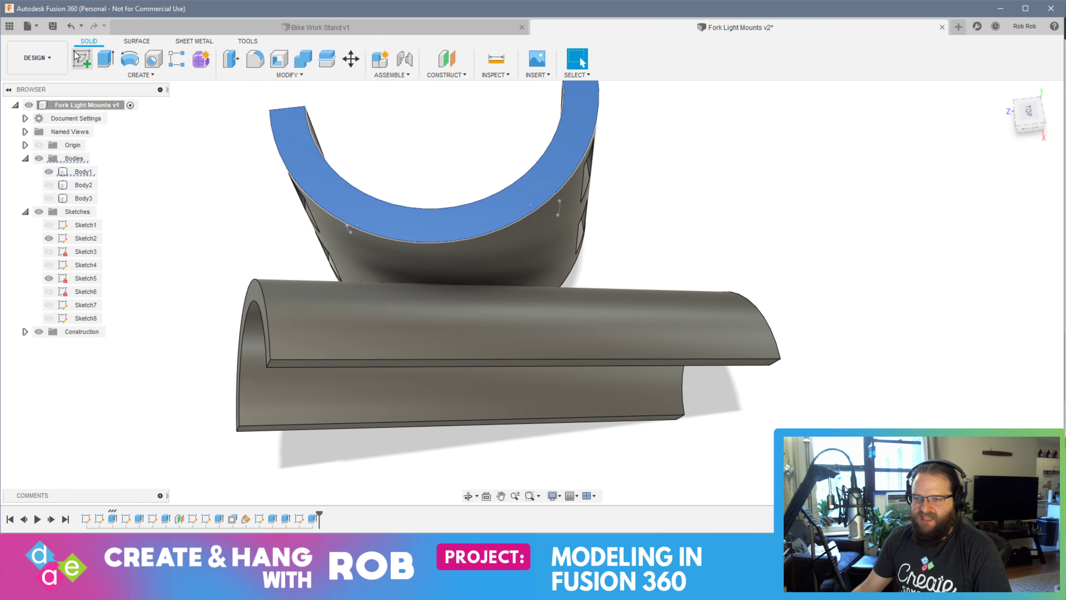
click(76, 56)
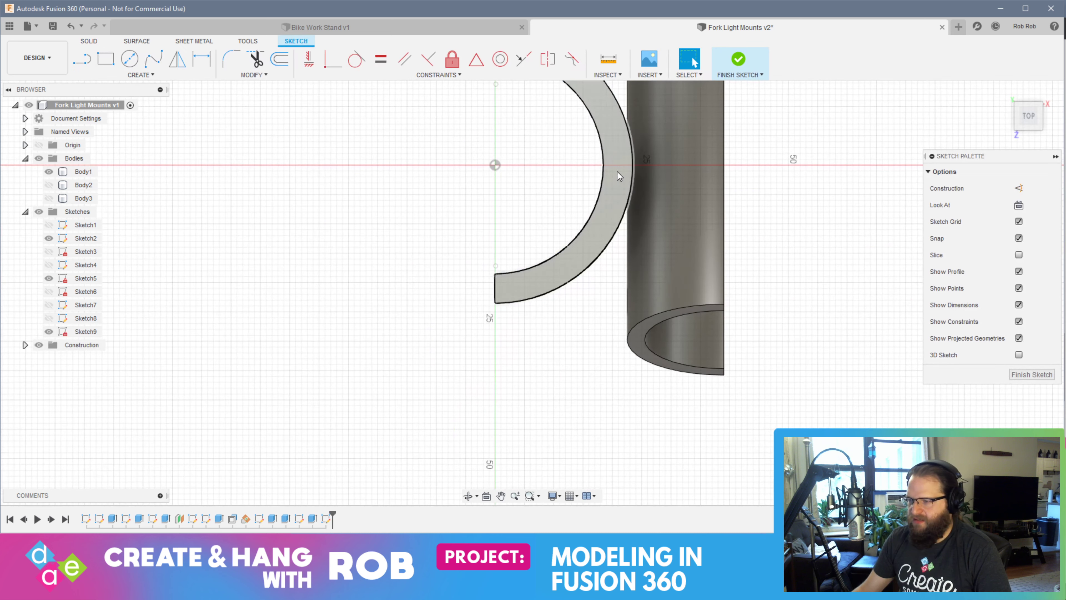
click(82, 59)
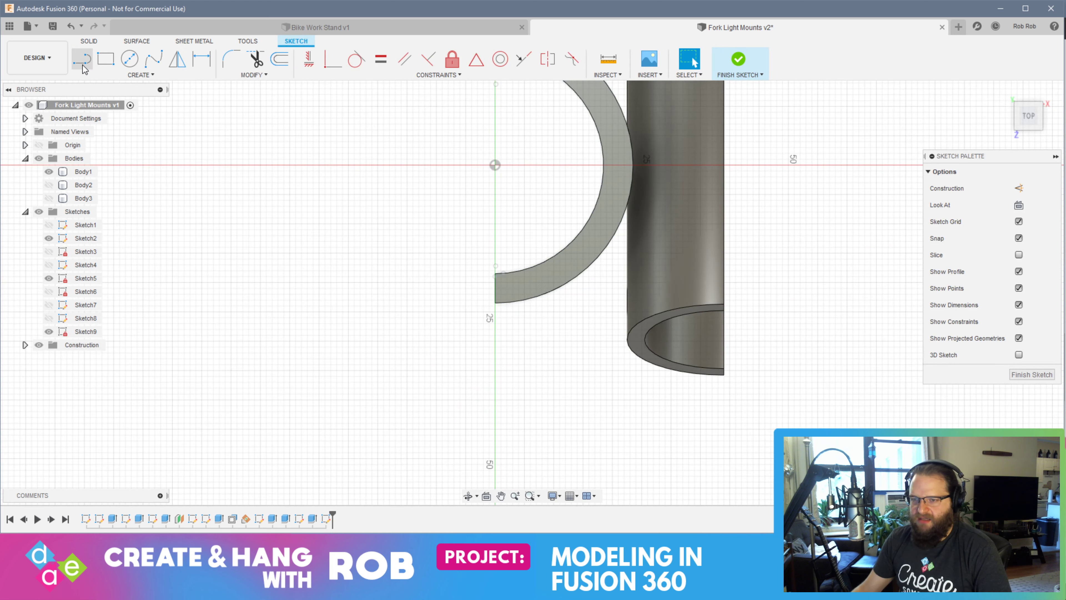
click(633, 165)
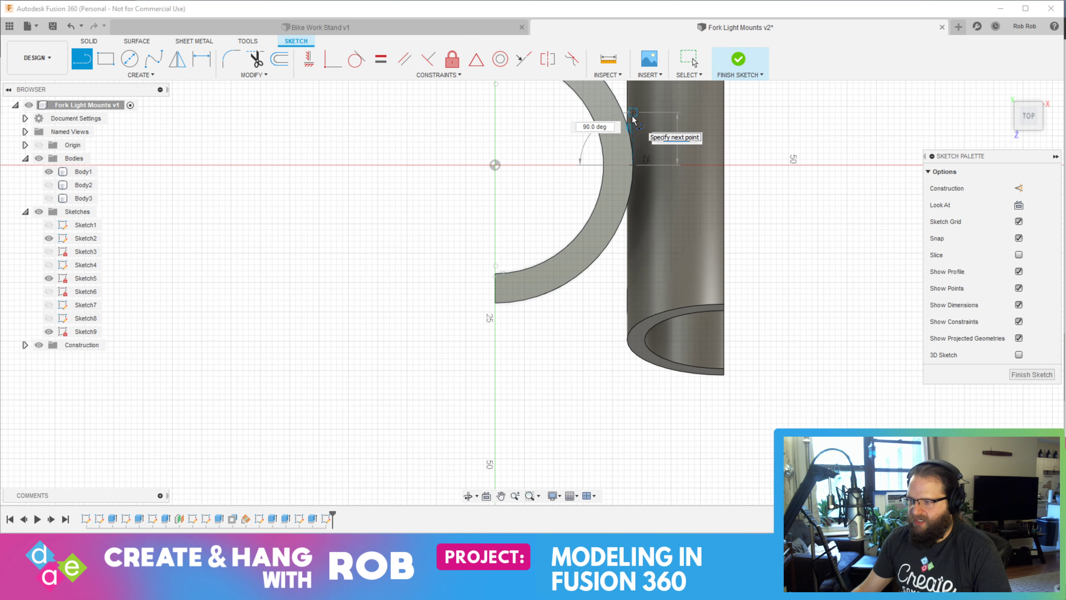
text(20)
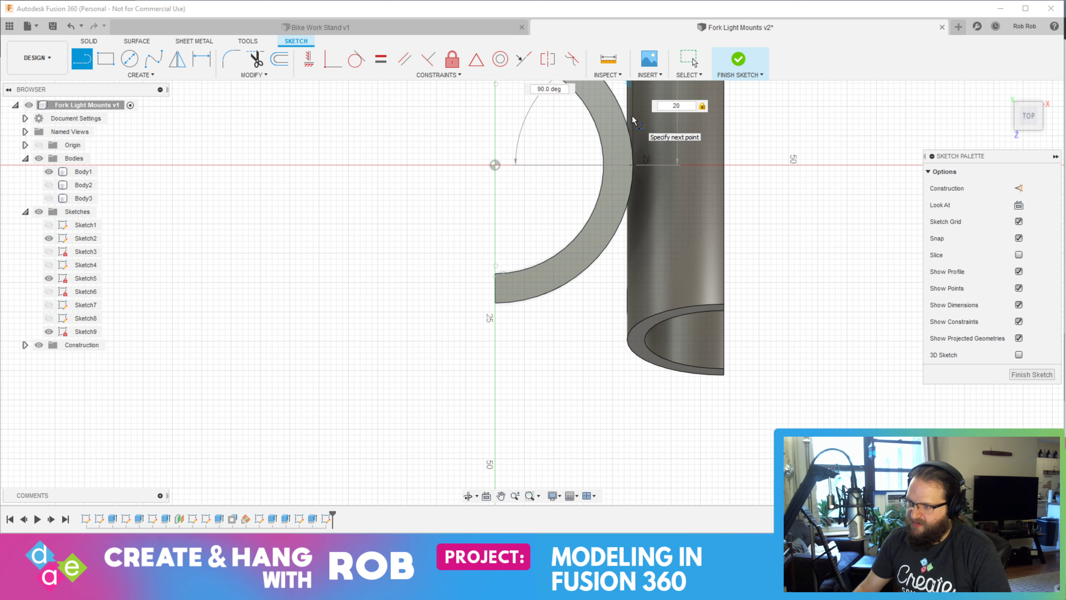
key(Return)
key(Escape)
Sketch a 20 mm line downward from the same point on the clamp's outer edge and finish the sketch
click(89, 65)
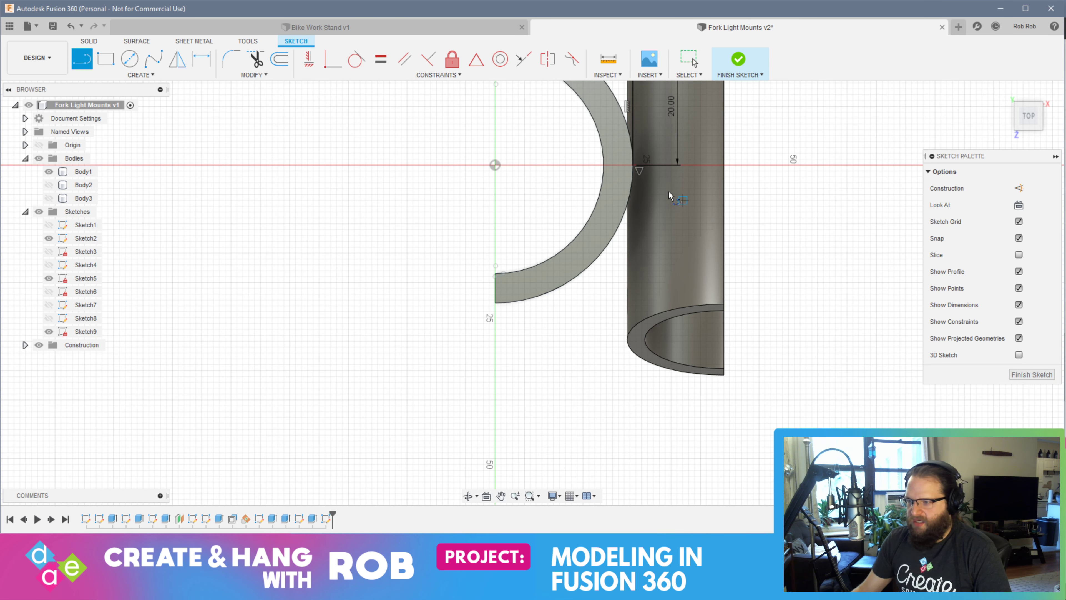
click(632, 165)
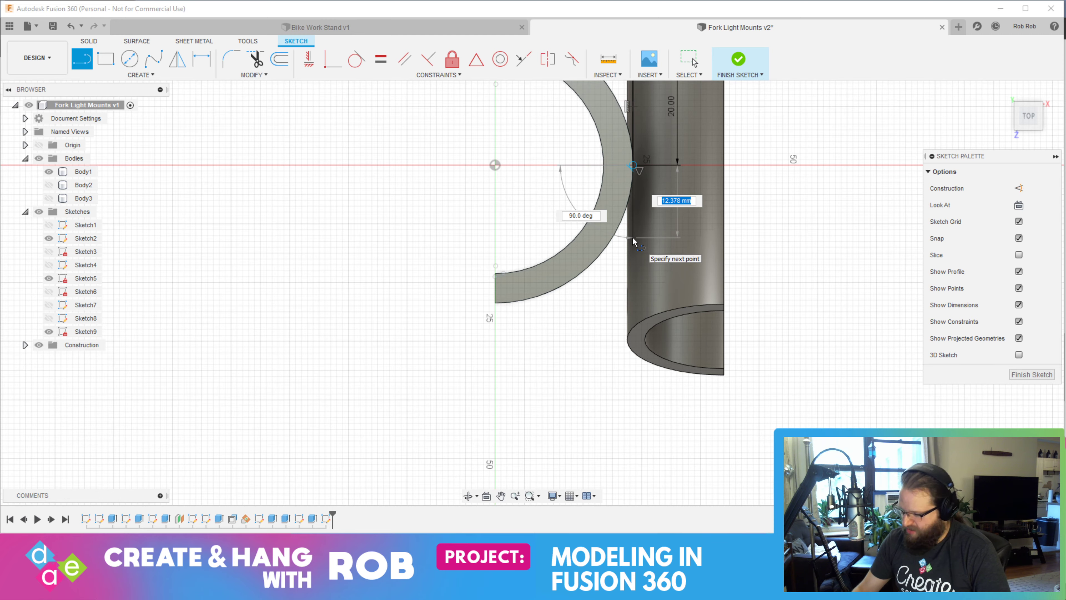
text(20)
key(Return)
key(Escape)
mouse_move(779, 331)
shift+middle_down()
mouse_move(685, 288)
mouse_move(676, 267)
shift+middle_up()
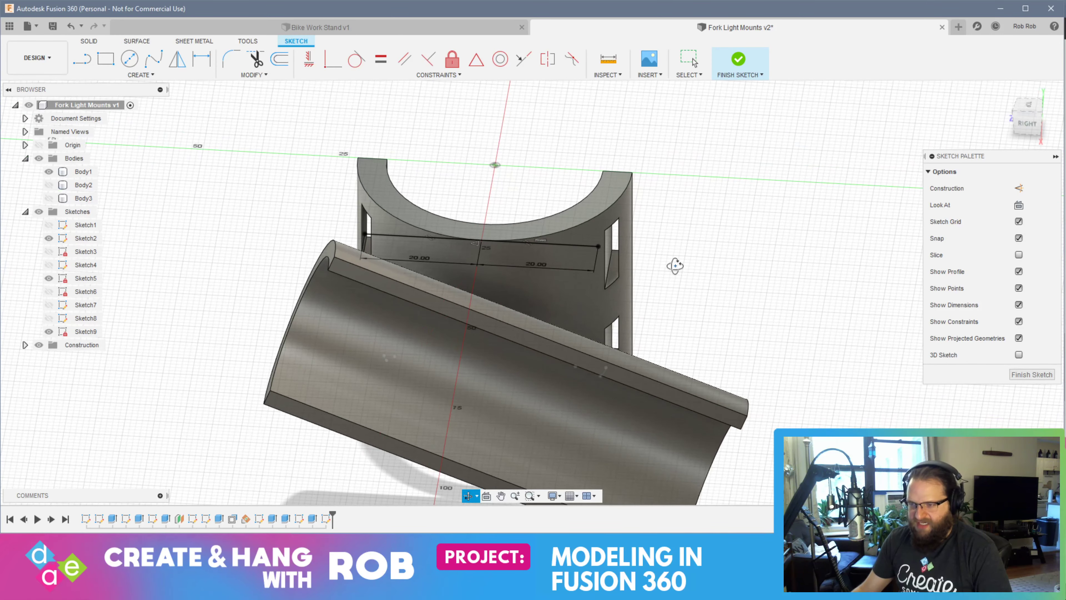
click(1026, 375)
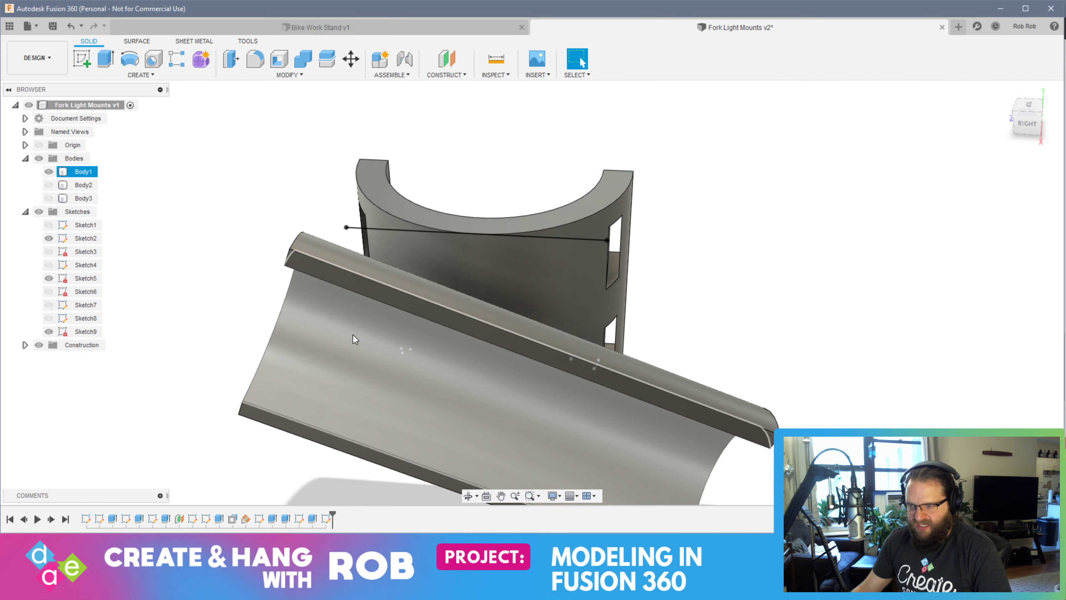
Cut 6 mm off the holder's front end by extruding its half-ring end face inward
shift+middle_drag(353, 335, 414, 353)
click(414, 357)
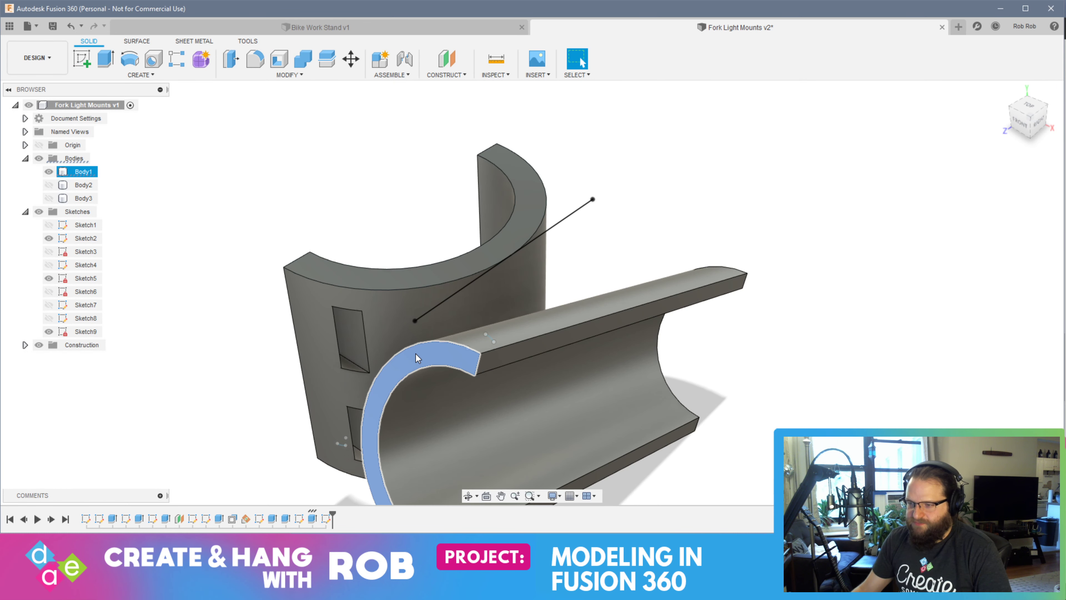
click(105, 58)
shift+middle_drag(516, 307, 321, 268)
drag(320, 268, 382, 274)
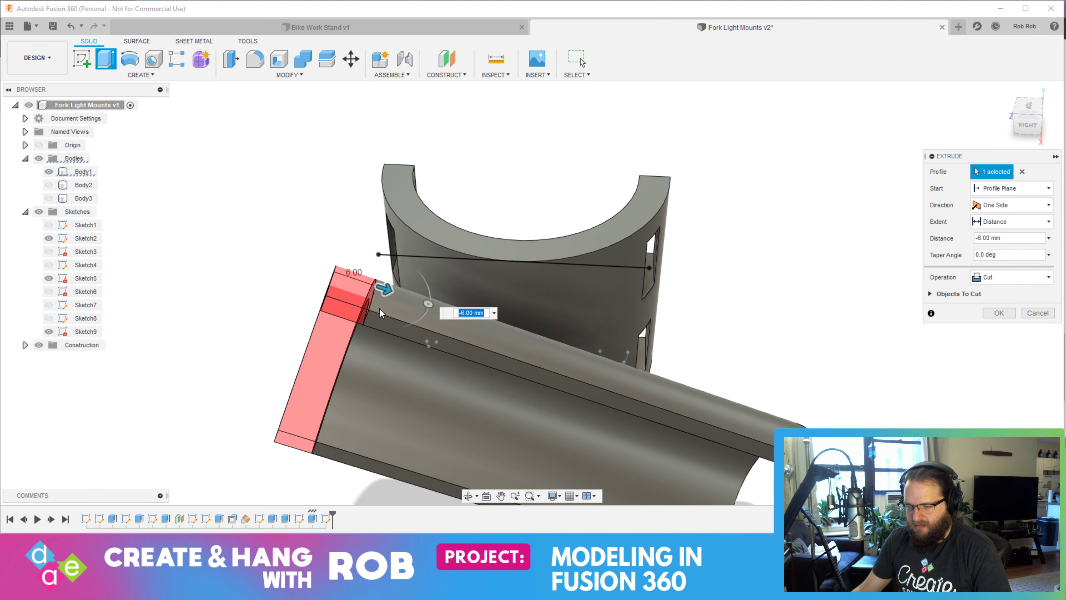
key(Return)
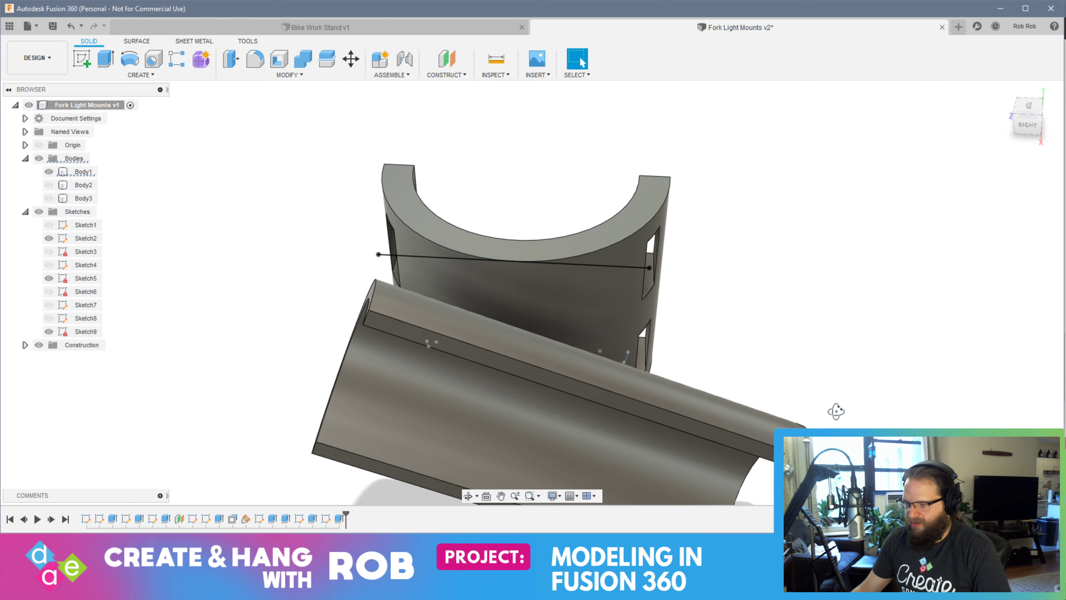
Cut 27 mm off the holder's rear, overhanging end by extruding its half-ring end face inward
shift+middle_drag(835, 411, 788, 376)
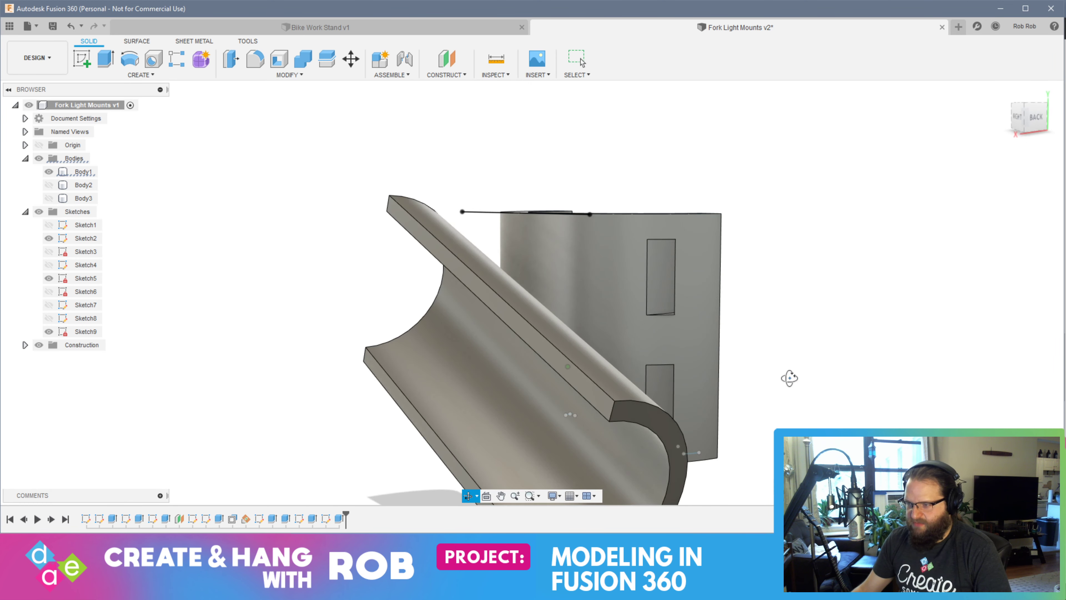
click(652, 420)
click(100, 63)
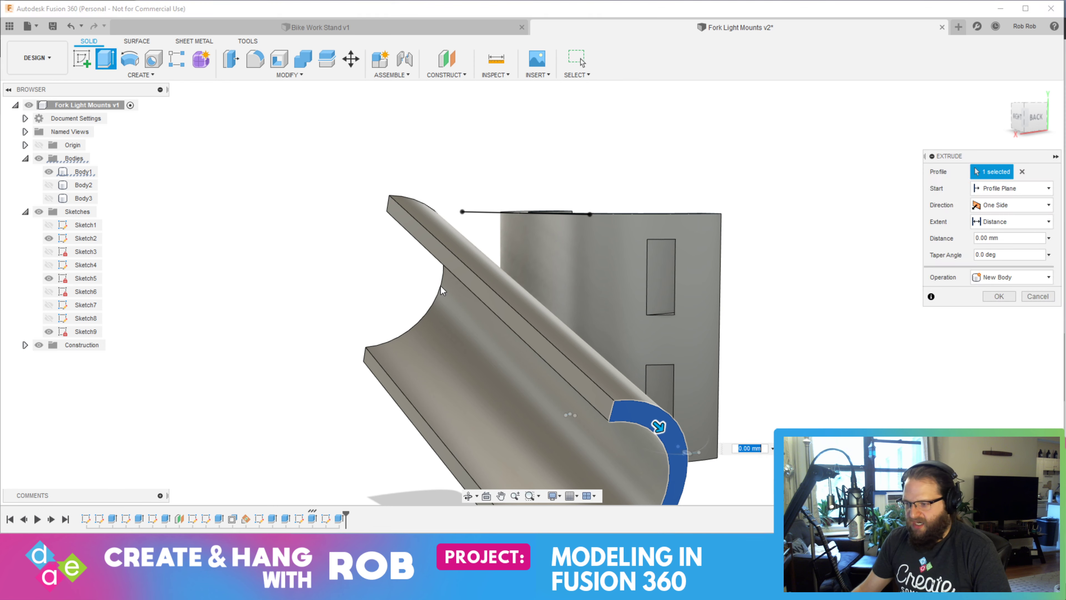
drag(831, 389, 719, 295)
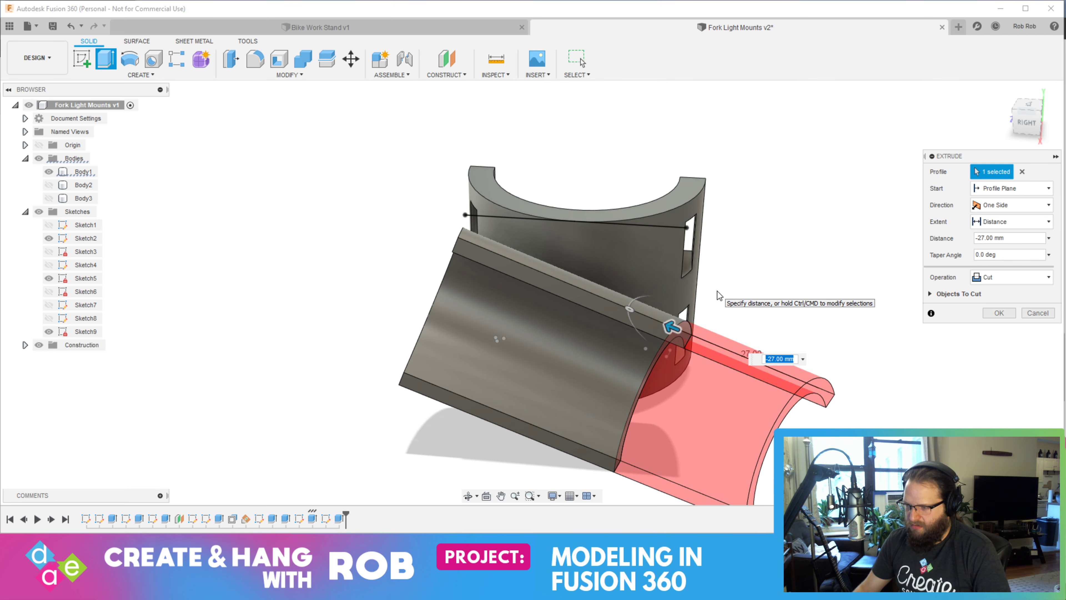
key(Return)
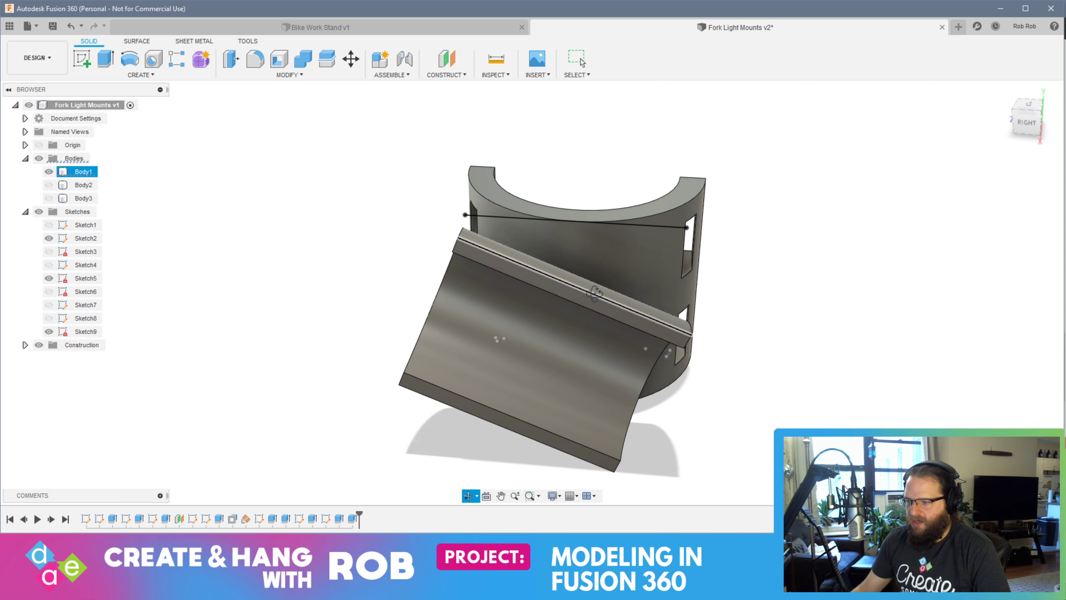
Start a sketch on the clamp's half-ring top face
shift+middle_drag(594, 294, 659, 438)
key(Escape)
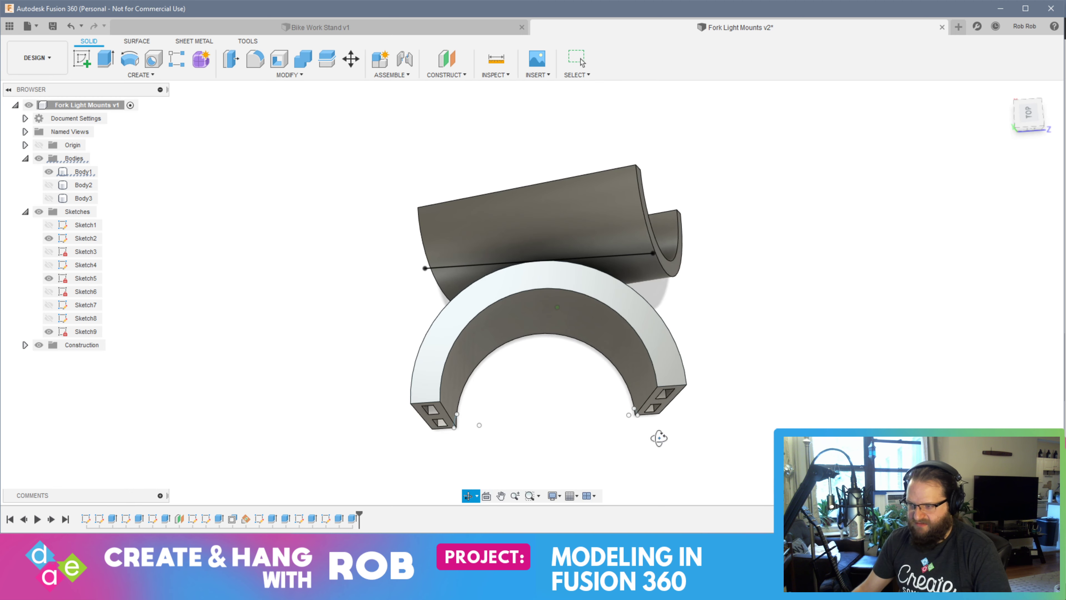
shift+middle_drag(718, 298, 718, 313)
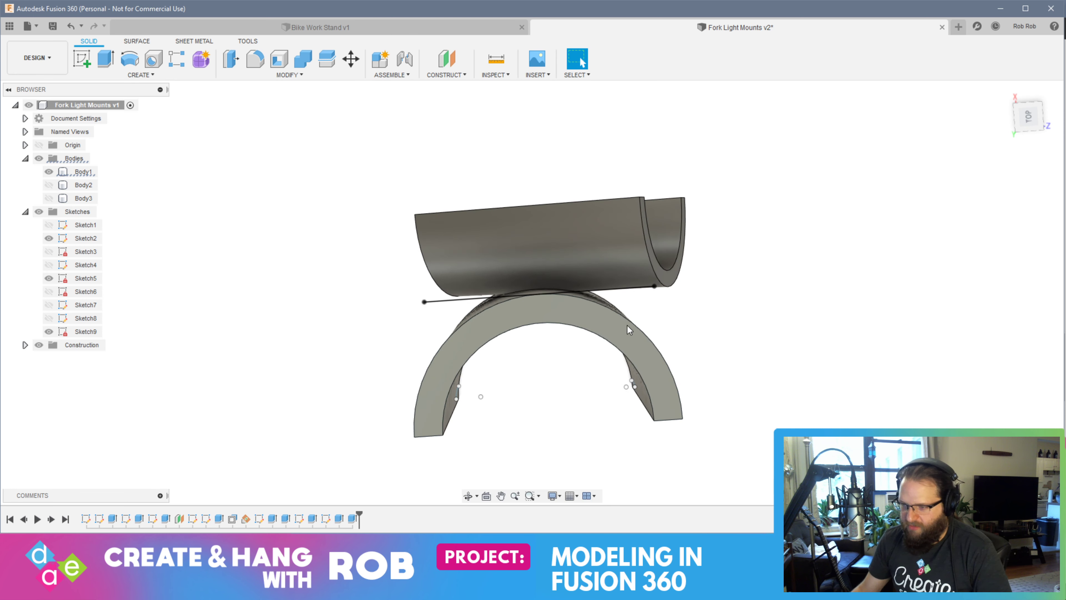
shift+middle_drag(545, 336, 413, 282)
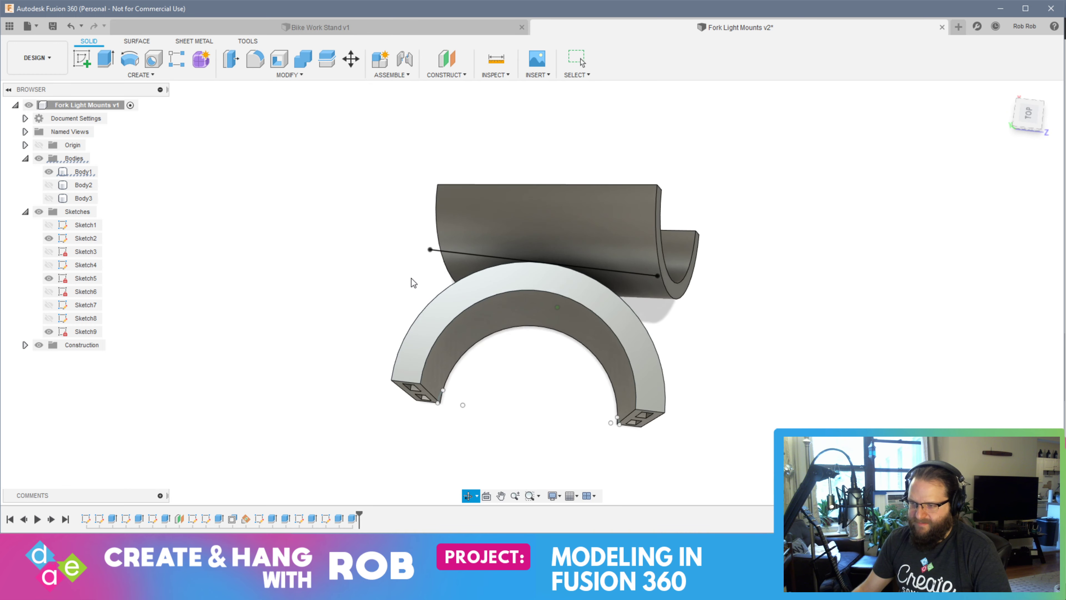
click(86, 63)
click(611, 296)
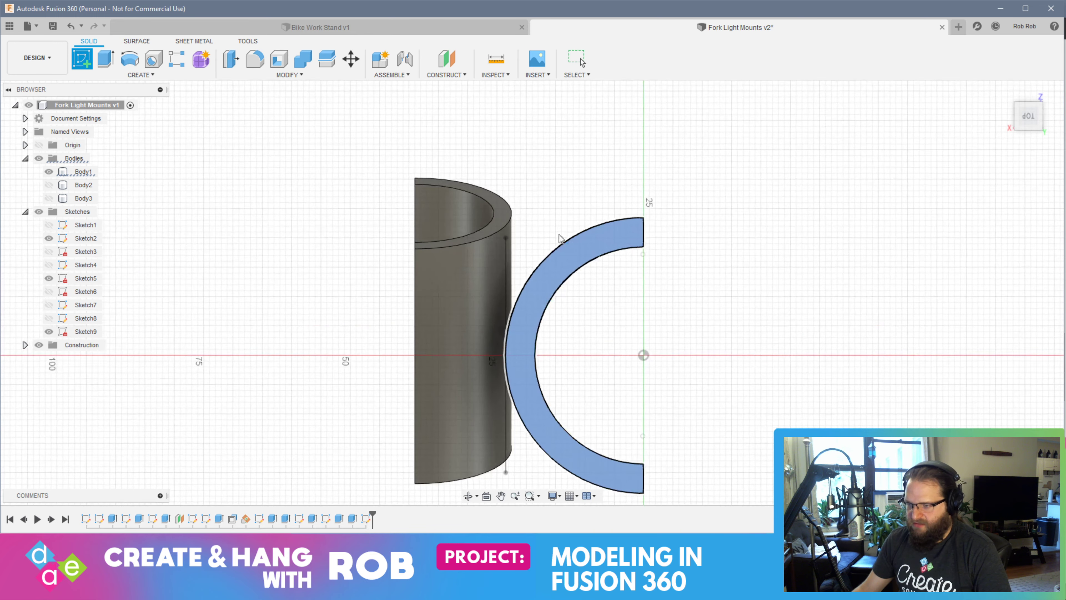
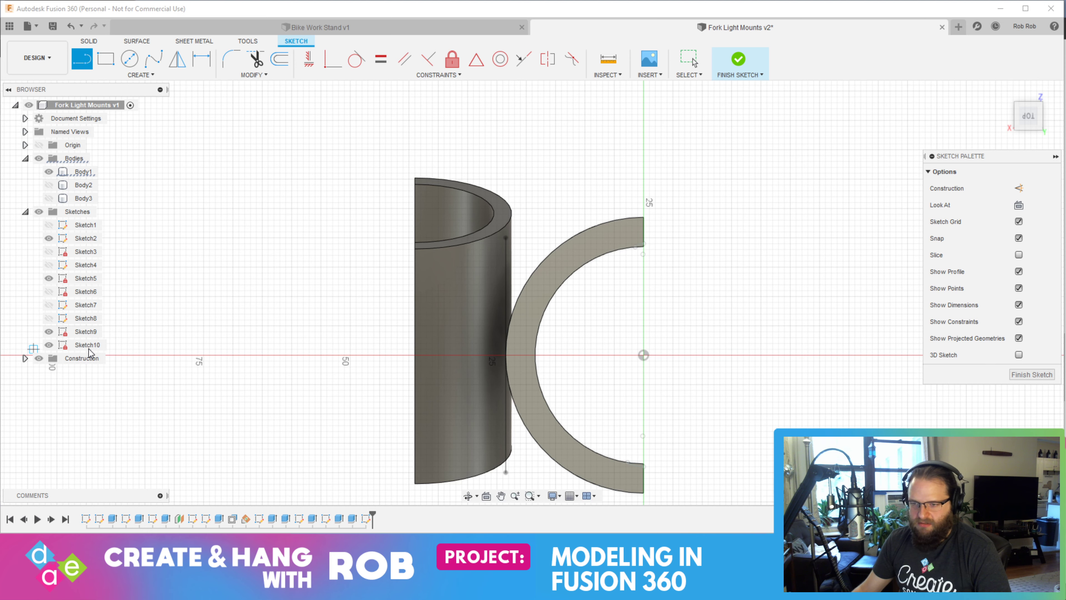
Reopen the sketch on the clamp's top face and draw a horizontal line from the guide line's upper end to the clamp's outer edge
click(1032, 374)
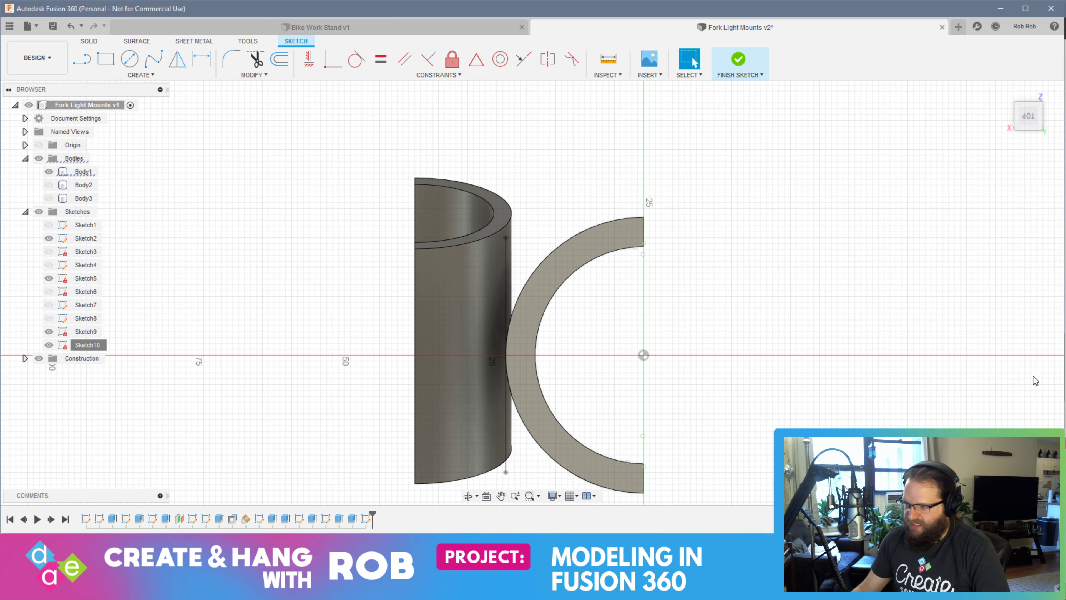
right_click(85, 349)
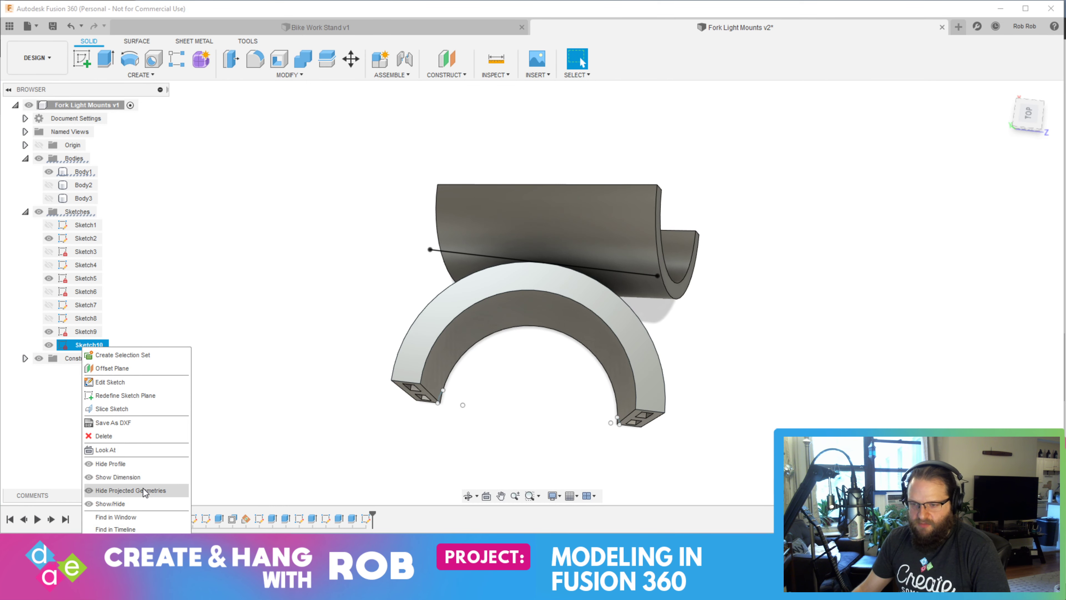
click(122, 383)
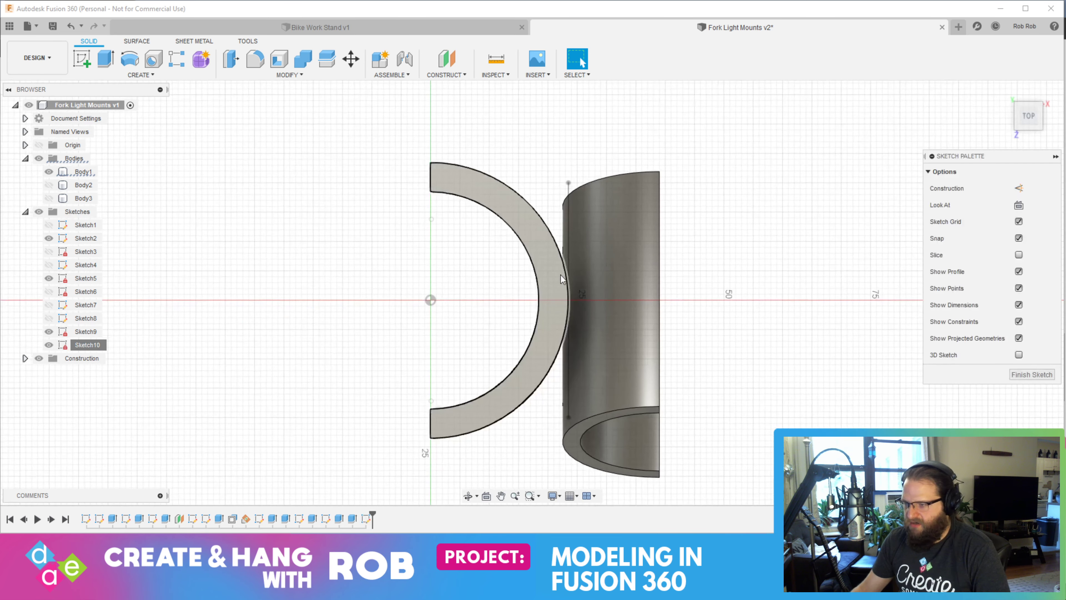
click(82, 58)
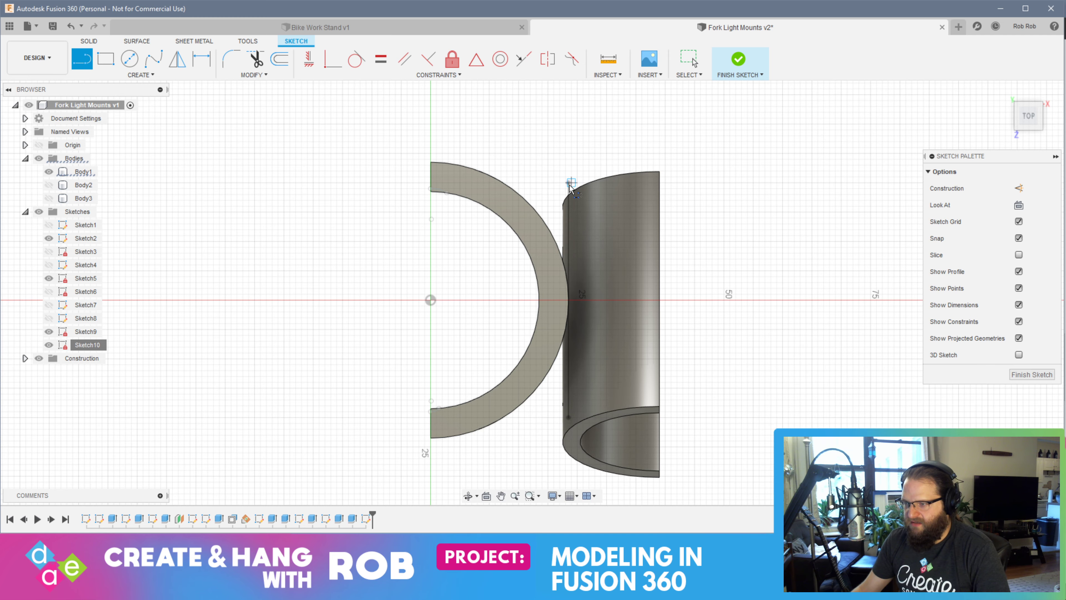
scroll(567, 187, up, 5)
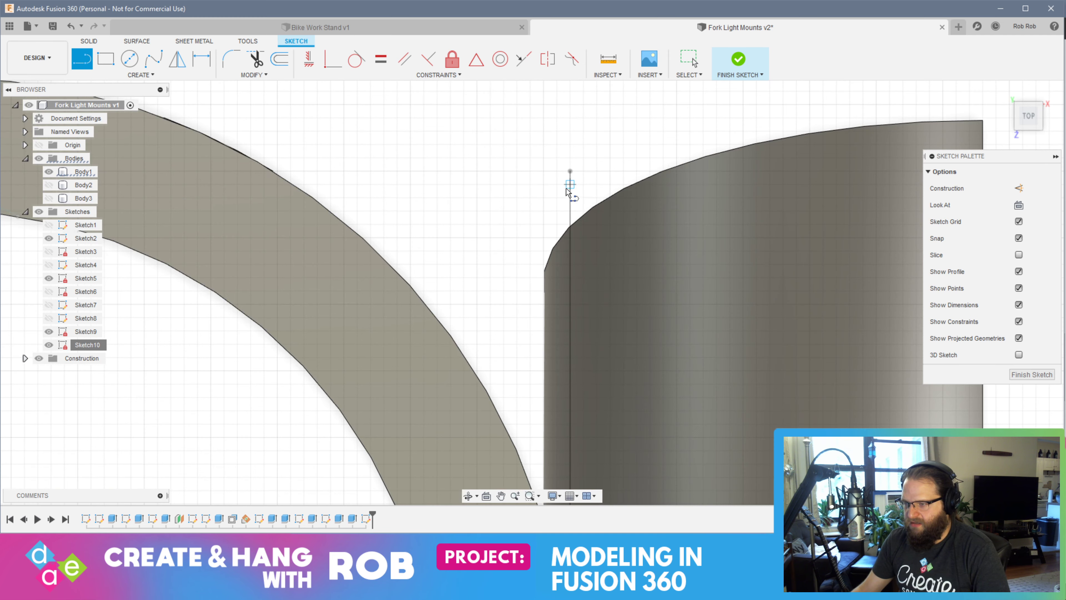
click(570, 171)
click(264, 172)
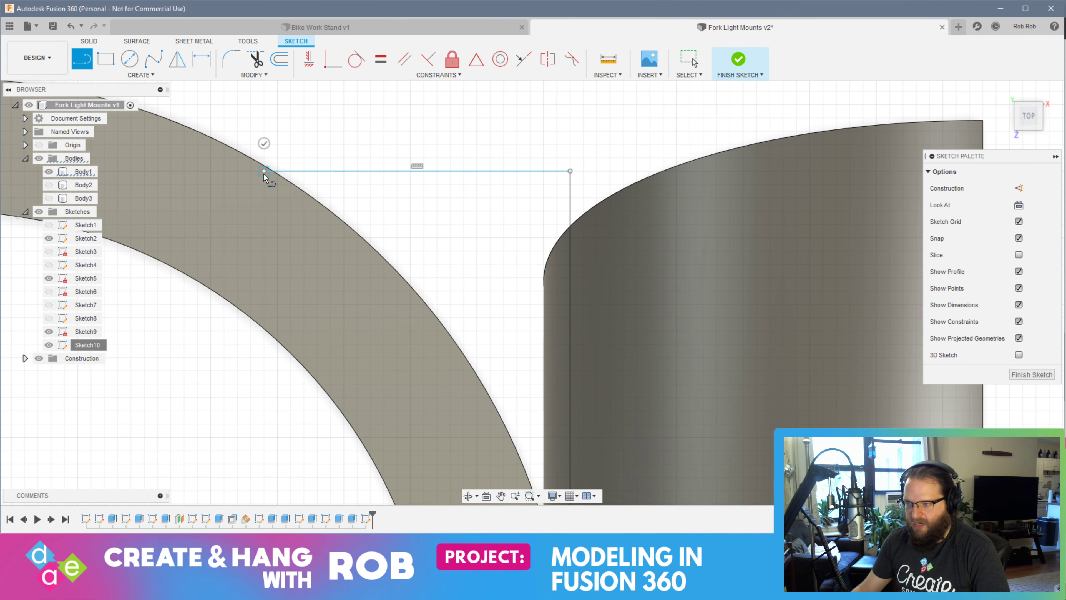
key(Escape)
Draw a horizontal line about 11.5 mm long from the guide line's opposite end to the clamp's outer edge and finish the sketch
middle_drag(507, 418, 474, 67)
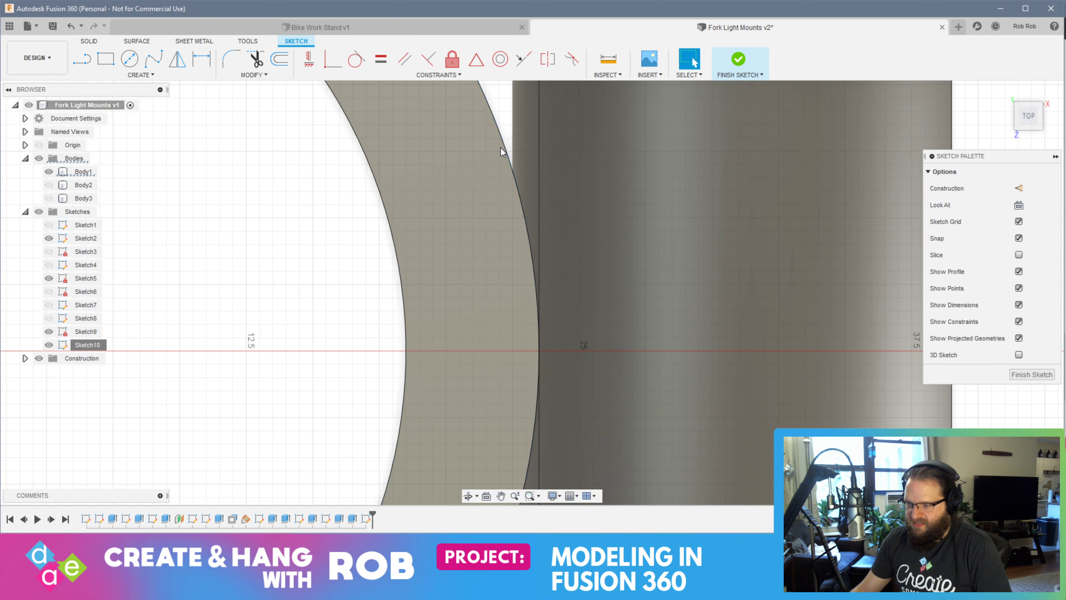
middle_drag(521, 474, 570, 50)
middle_drag(559, 381, 551, 271)
scroll(552, 273, down, 1)
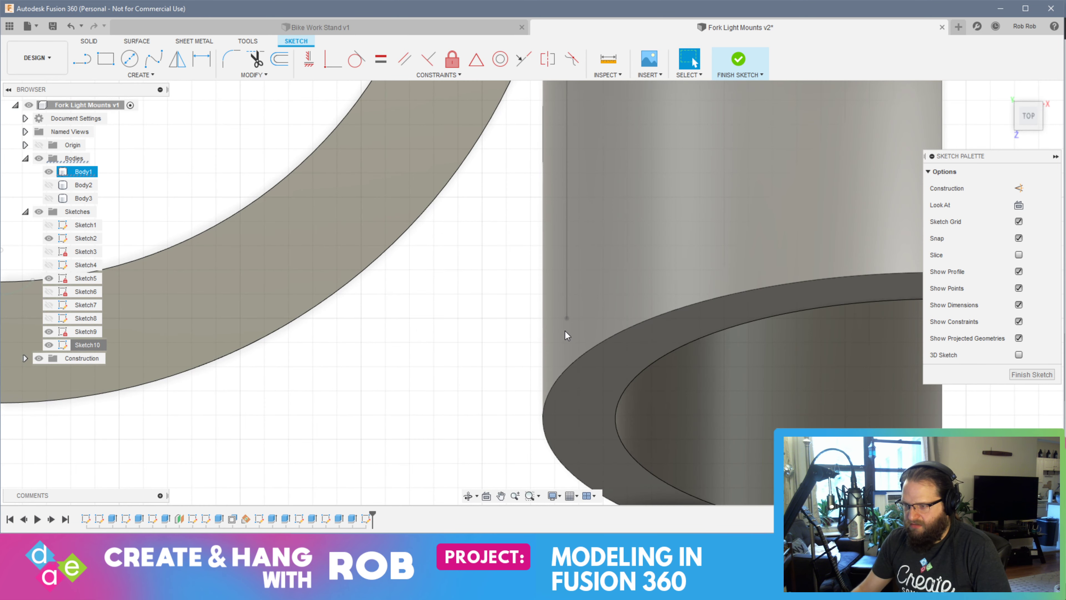
key(l)
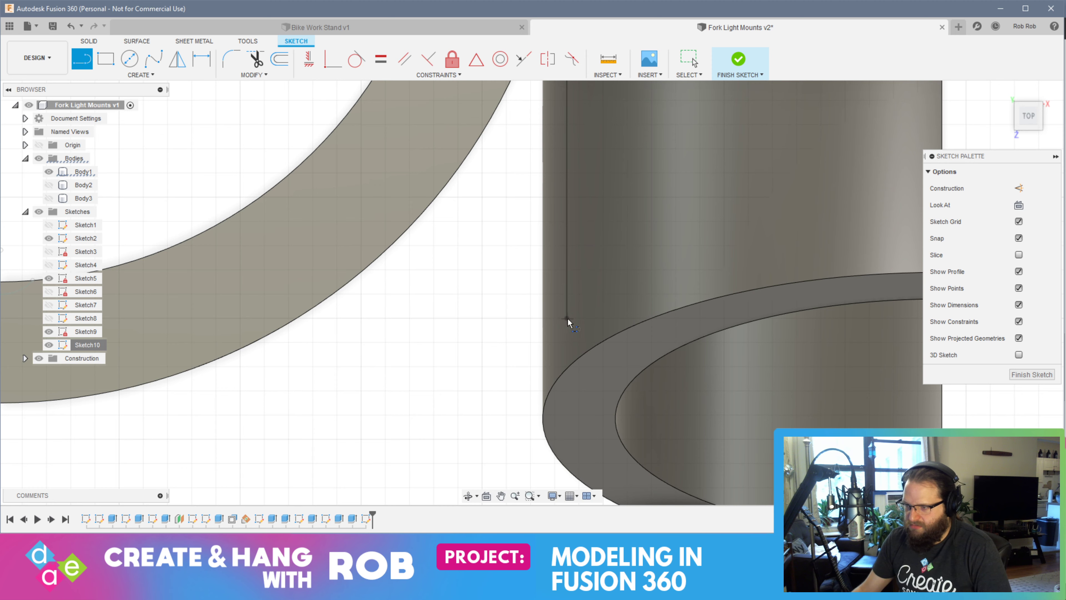
scroll(568, 322, up, 1)
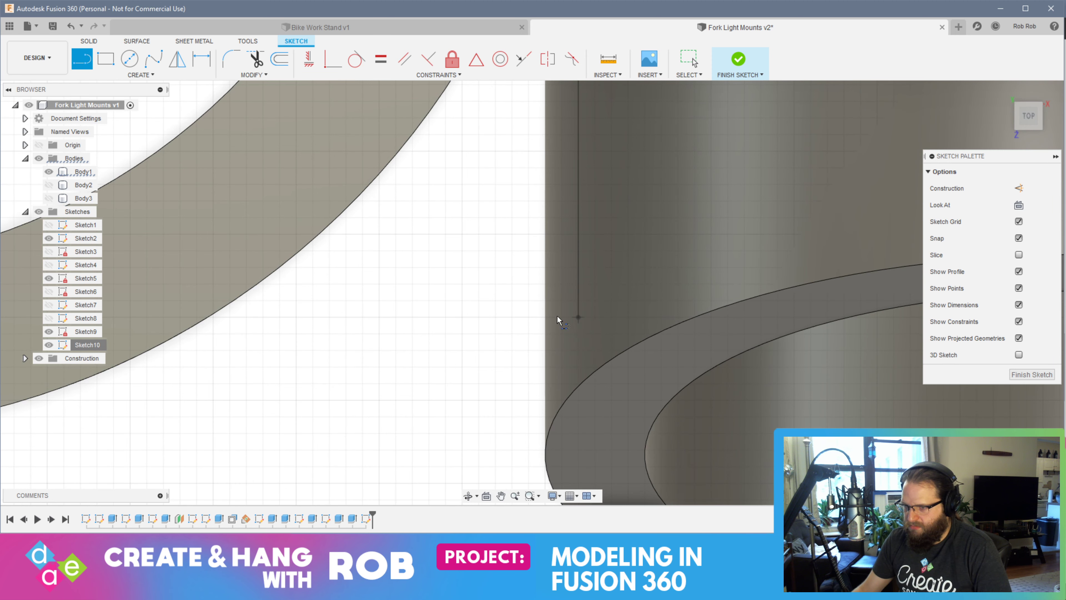
click(578, 318)
click(192, 321)
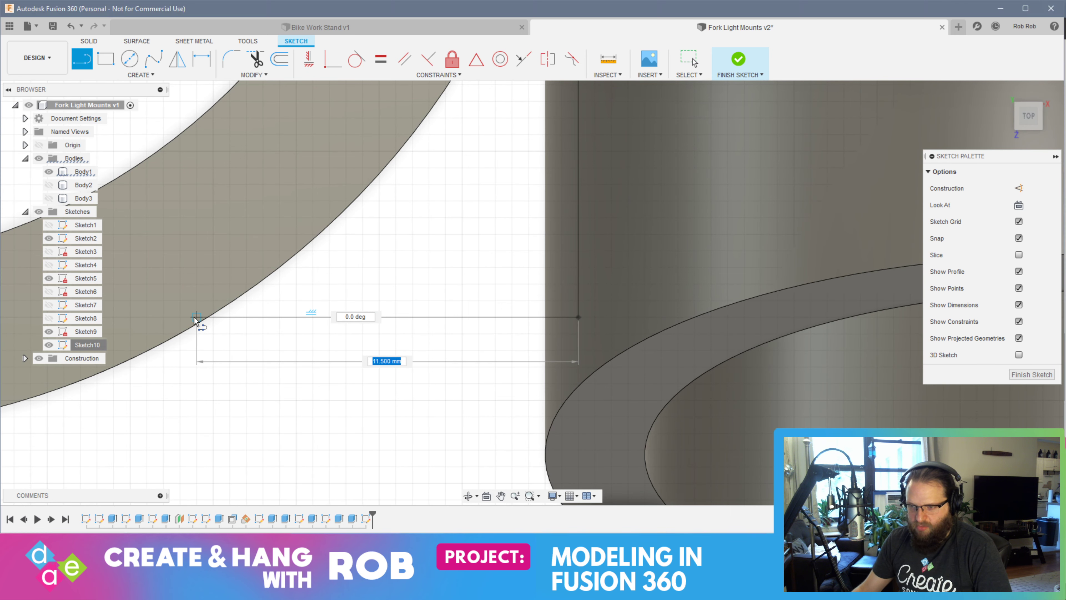
scroll(437, 325, down, 2)
scroll(437, 328, down, 2)
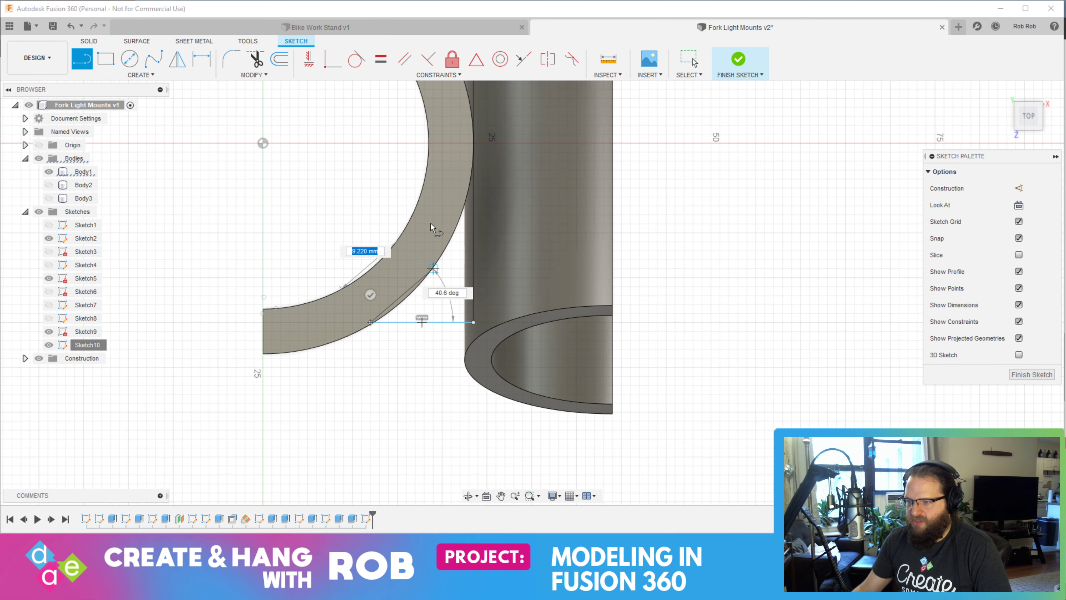
click(739, 60)
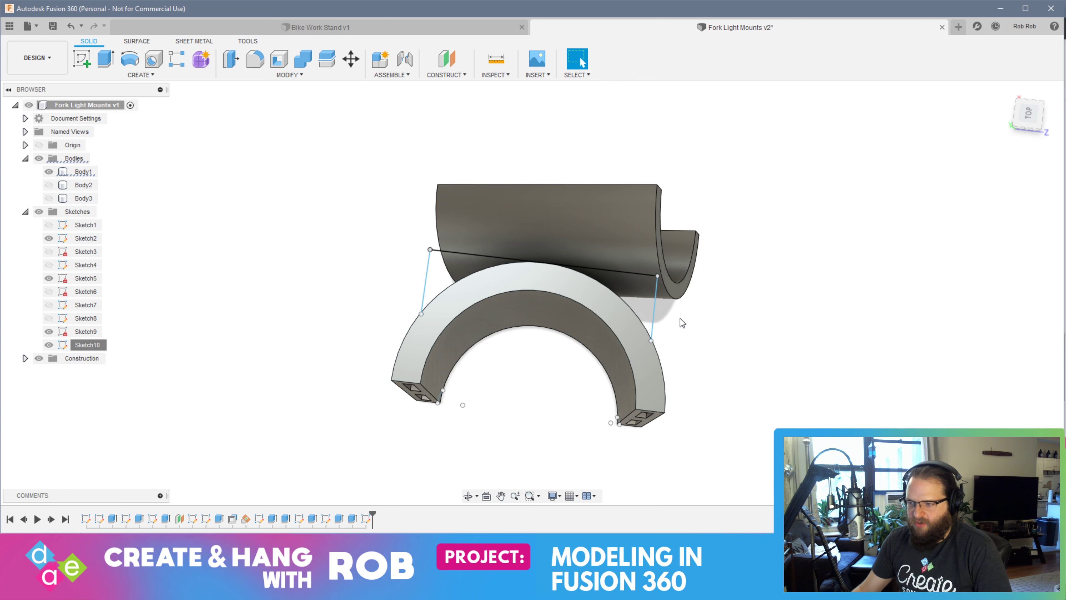
In a new sketch on the clamp's top face, draw a three-point arc along its outer edge between the two connecting lines, and finish the sketch
click(81, 58)
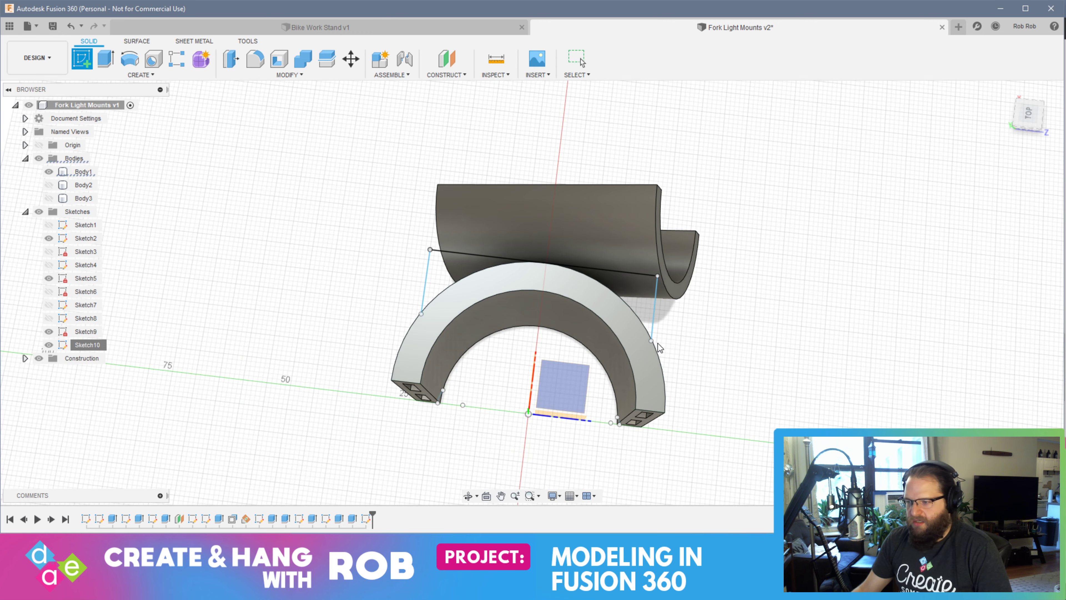
double_click(87, 346)
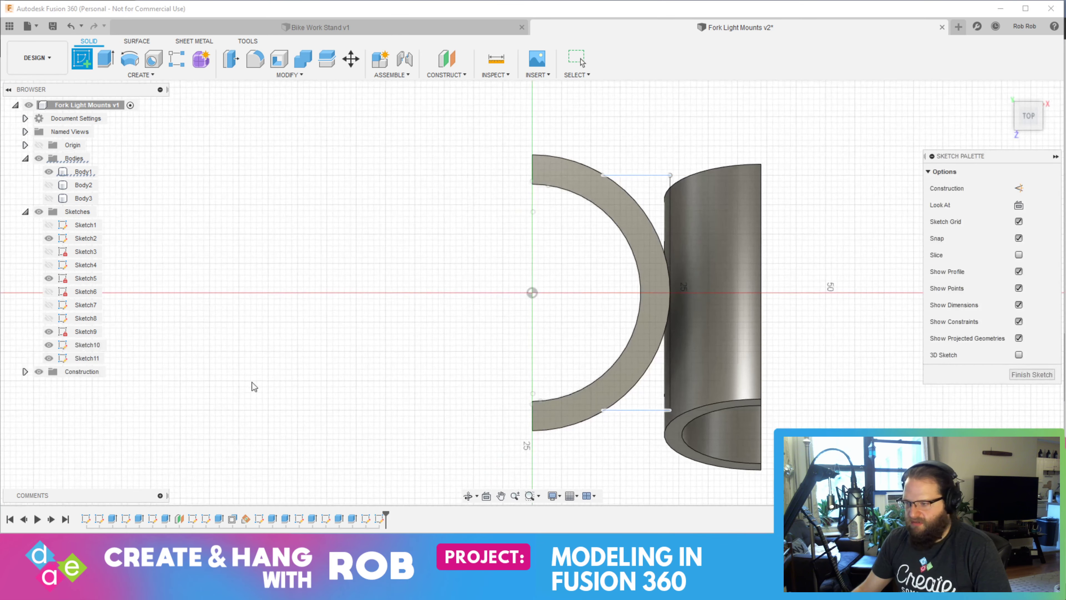
click(142, 76)
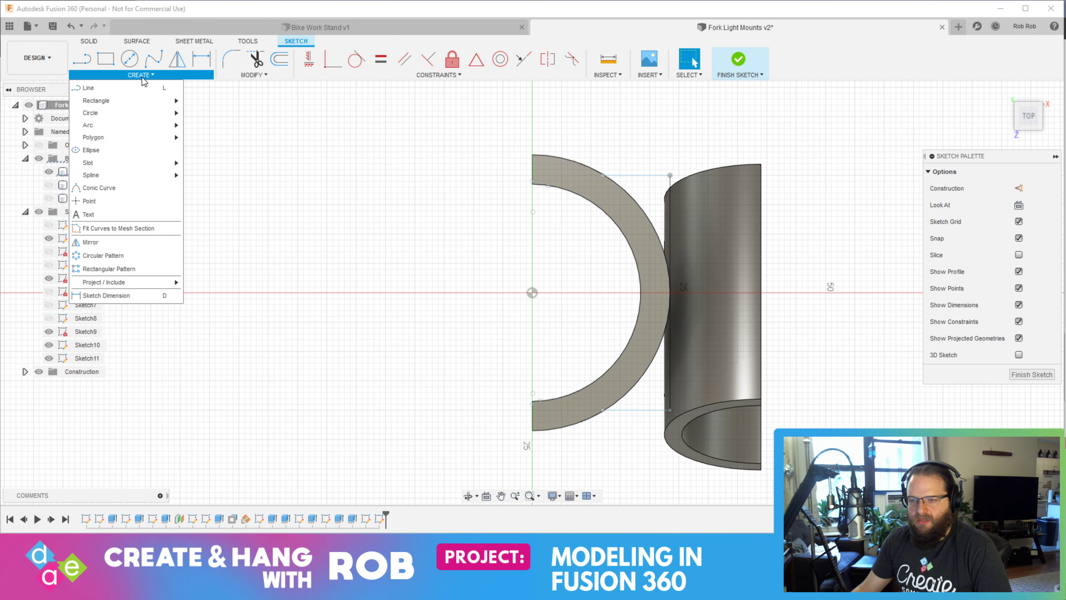
mouse_move(138, 126)
click(228, 153)
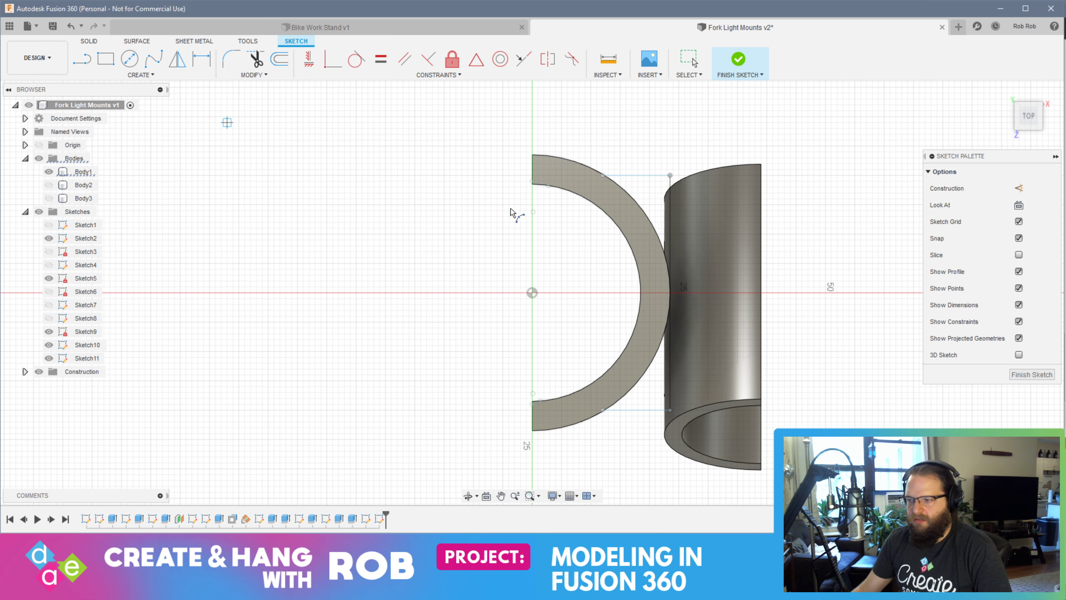
scroll(602, 181, up, 5)
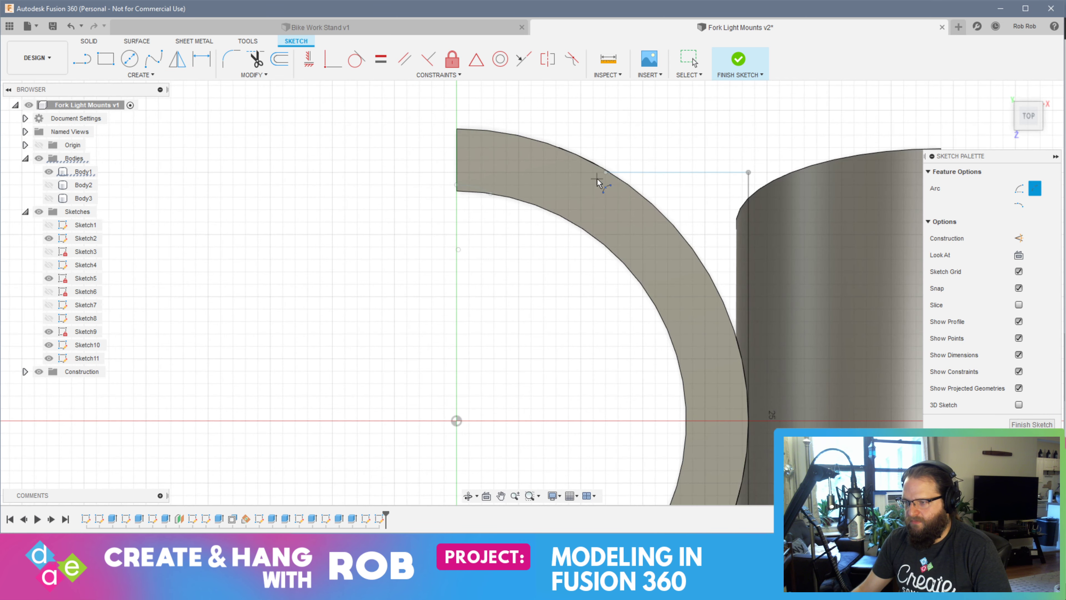
click(605, 172)
mouse_move(706, 424)
middle_down()
mouse_move(703, 284)
mouse_move(724, 251)
middle_up()
click(634, 355)
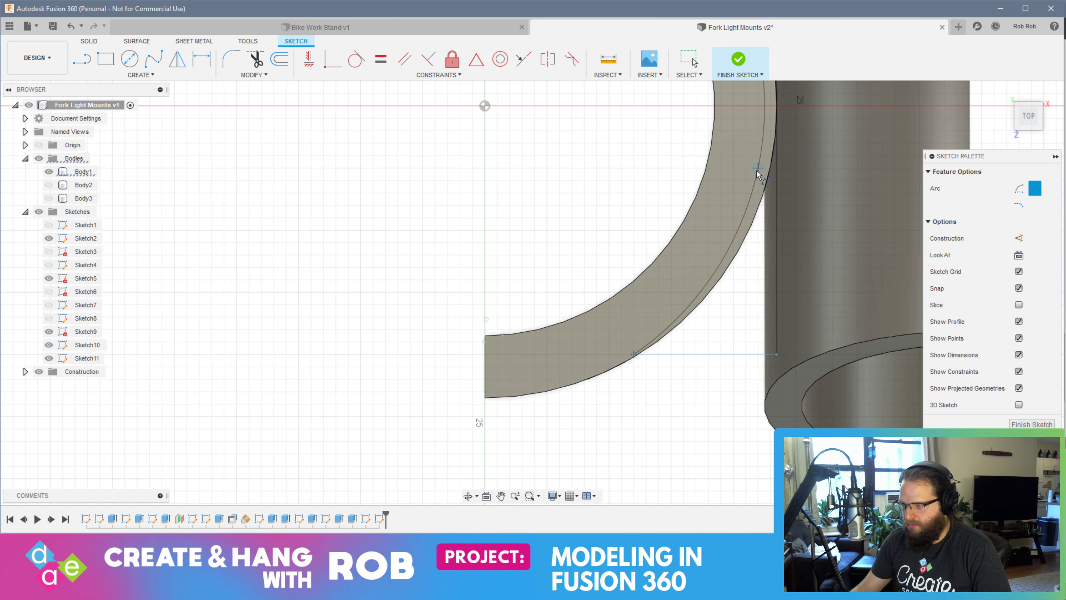
middle_drag(757, 171, 715, 331)
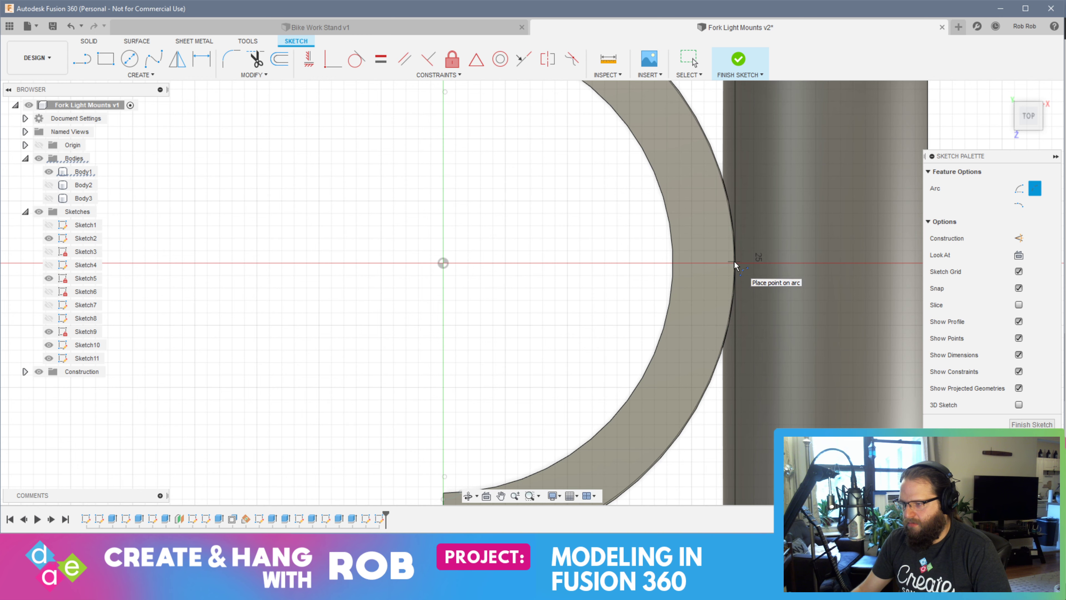
click(735, 265)
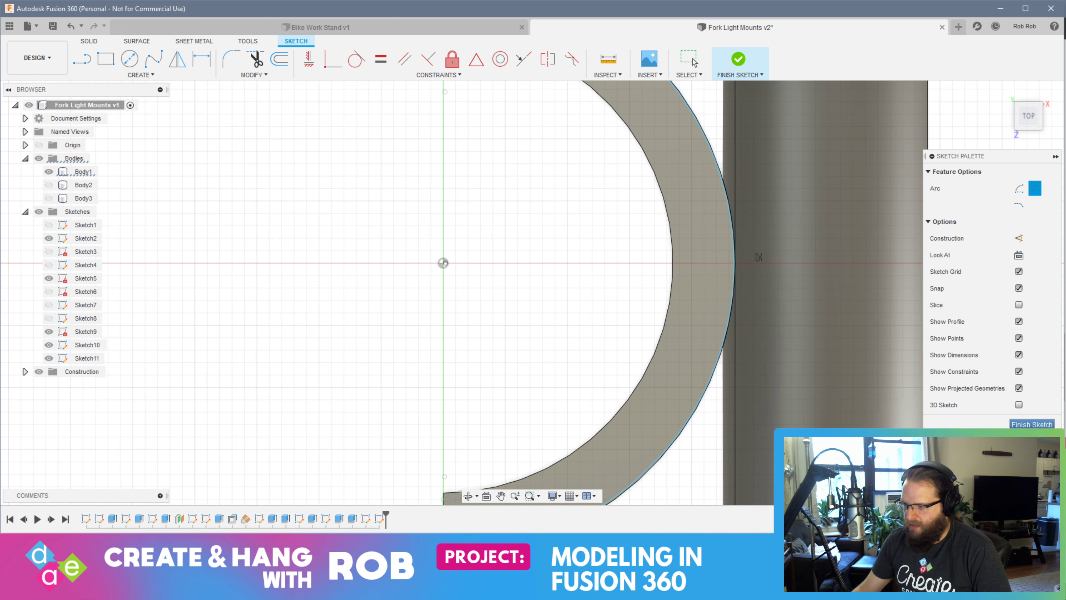
click(1029, 425)
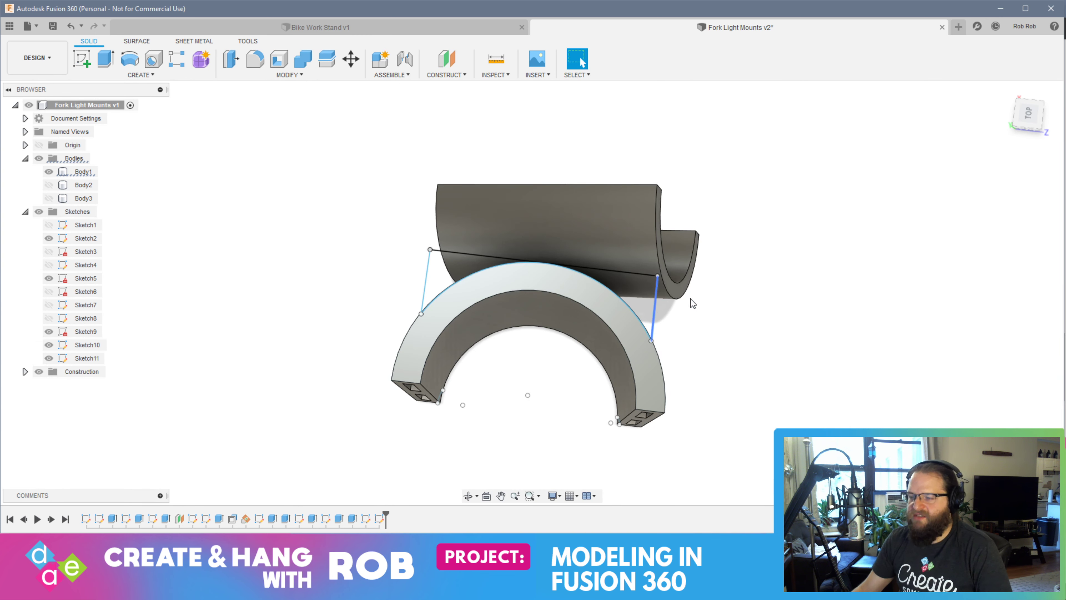
Undo the arc sketch and both connecting lines, and close the reopened sketch
key(ctrl+z)
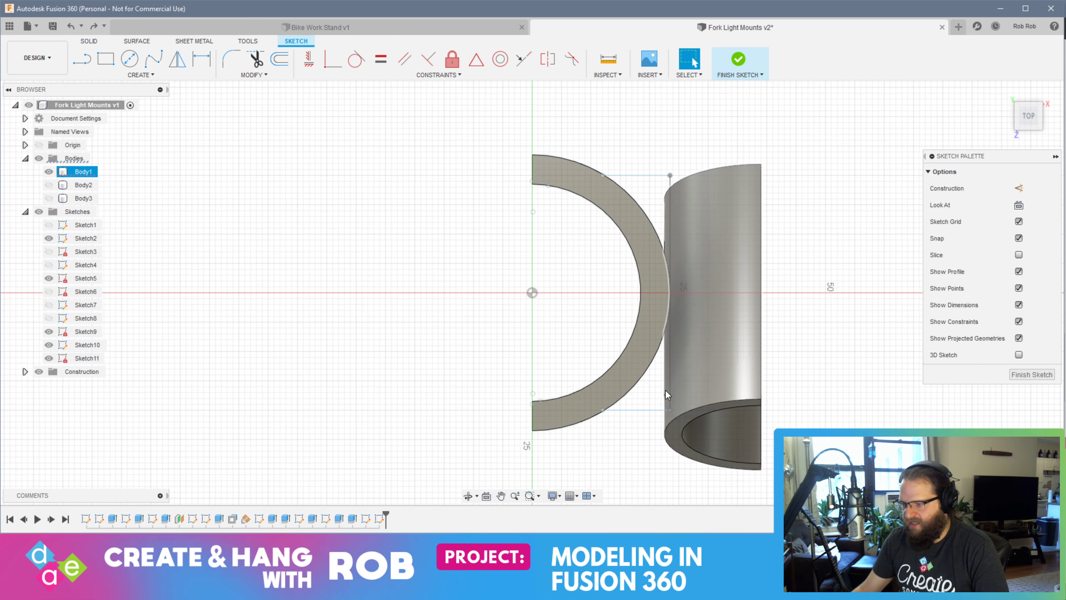
key(ctrl+z)
key(ctrl+z)
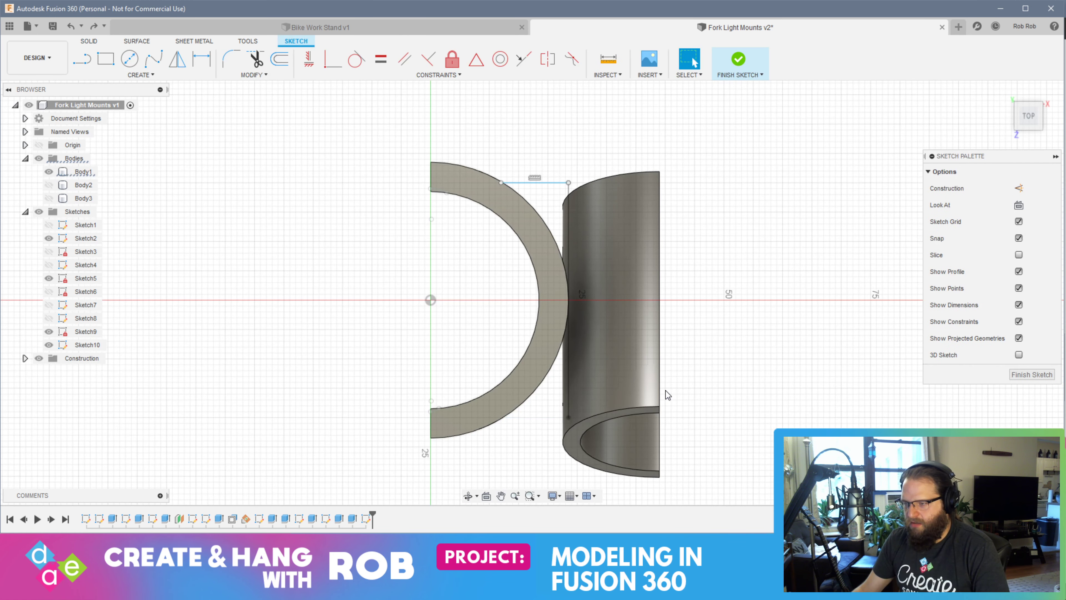
click(1035, 374)
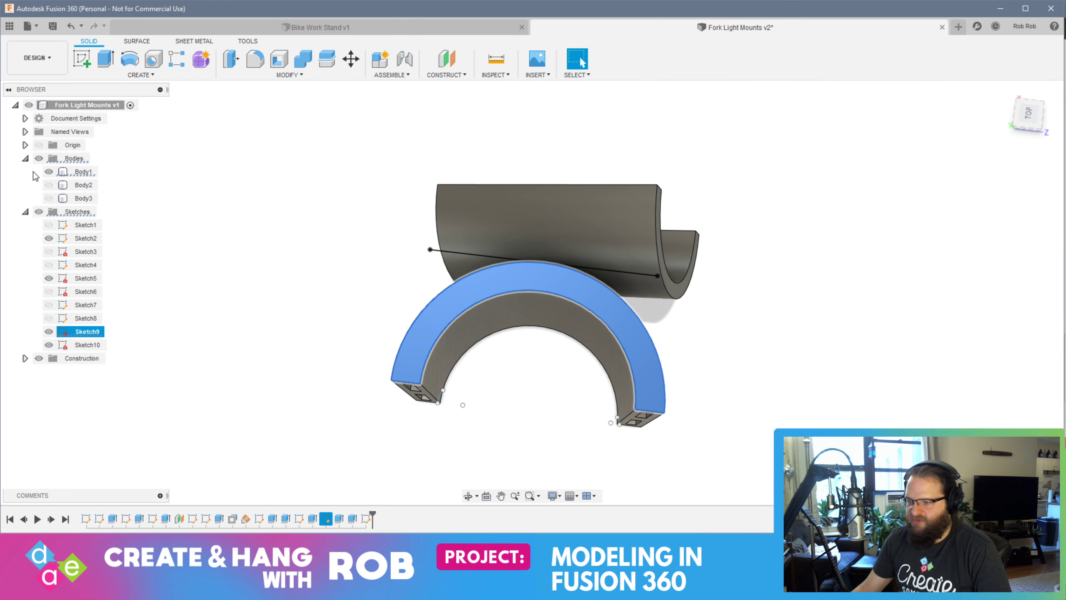
Start a new sketch on the clamp's half-ring top face and try to trace the guide line with a 40 mm line between its ends
click(85, 64)
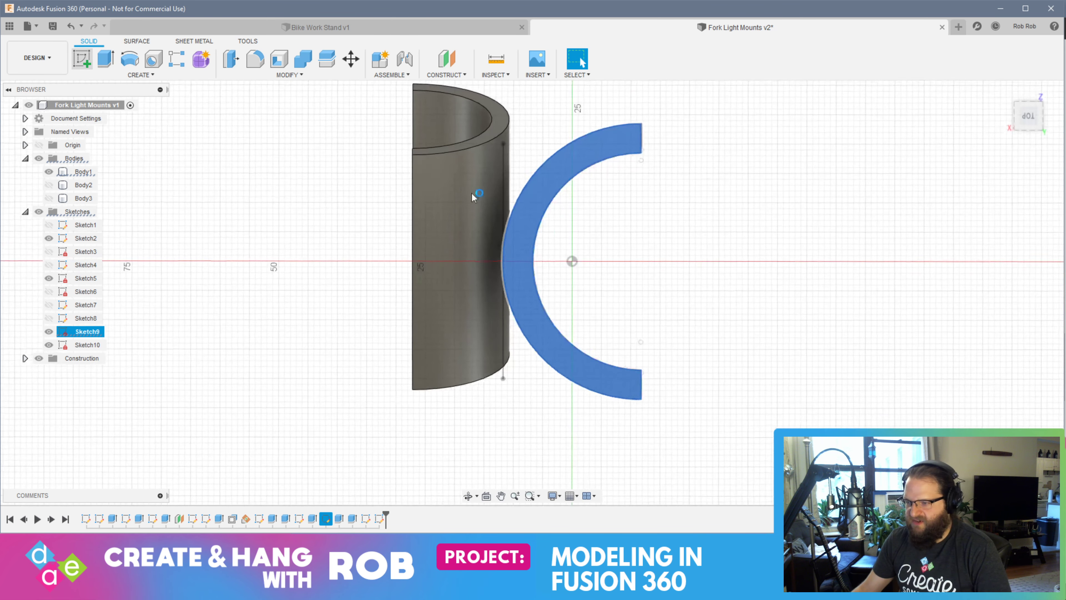
click(503, 143)
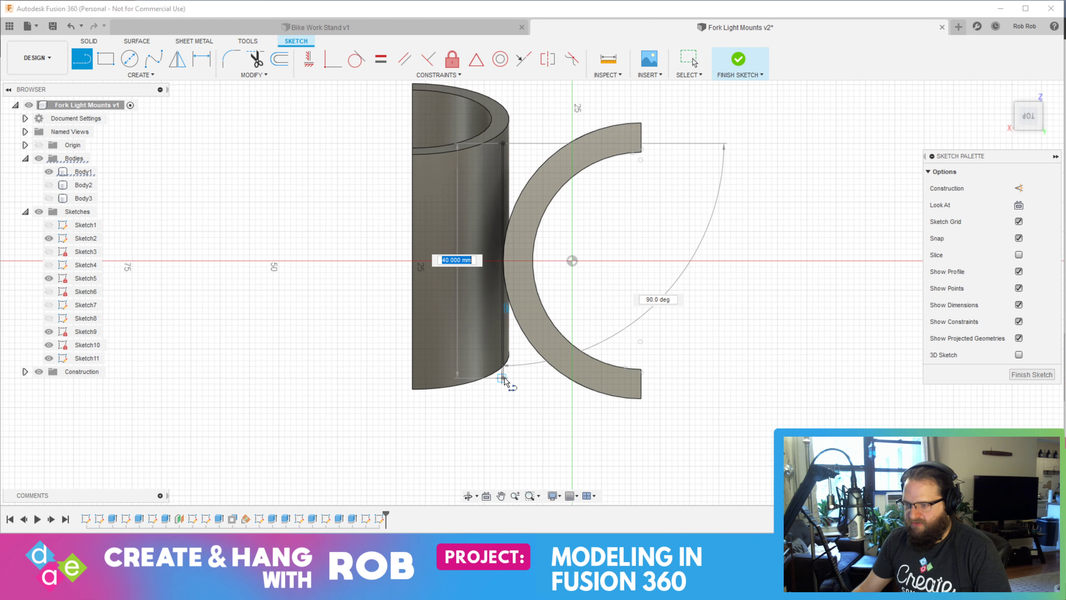
scroll(505, 381, up, 5)
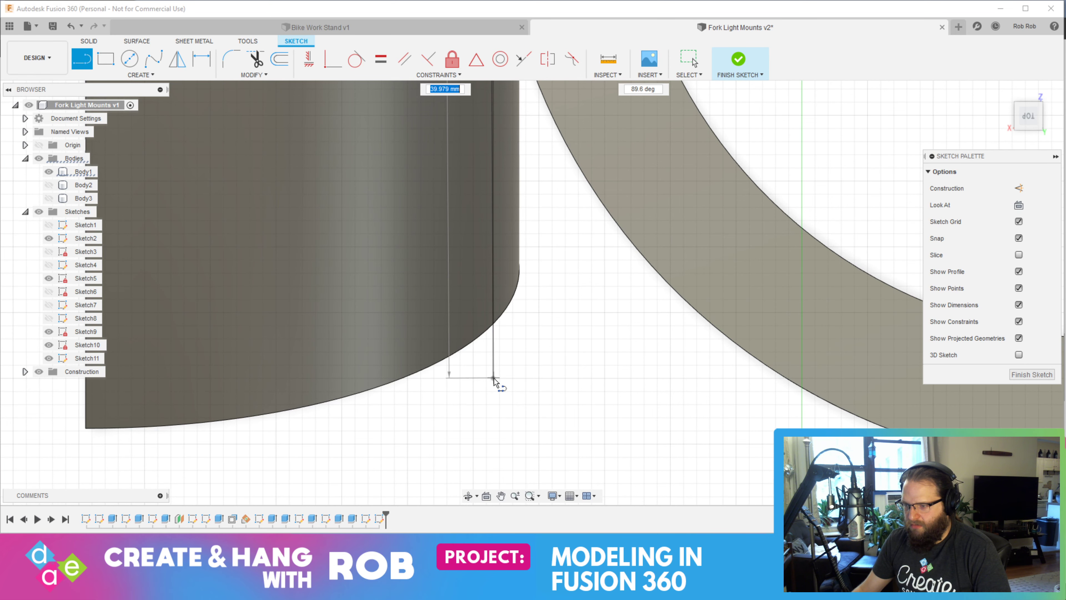
click(494, 380)
key(Escape)
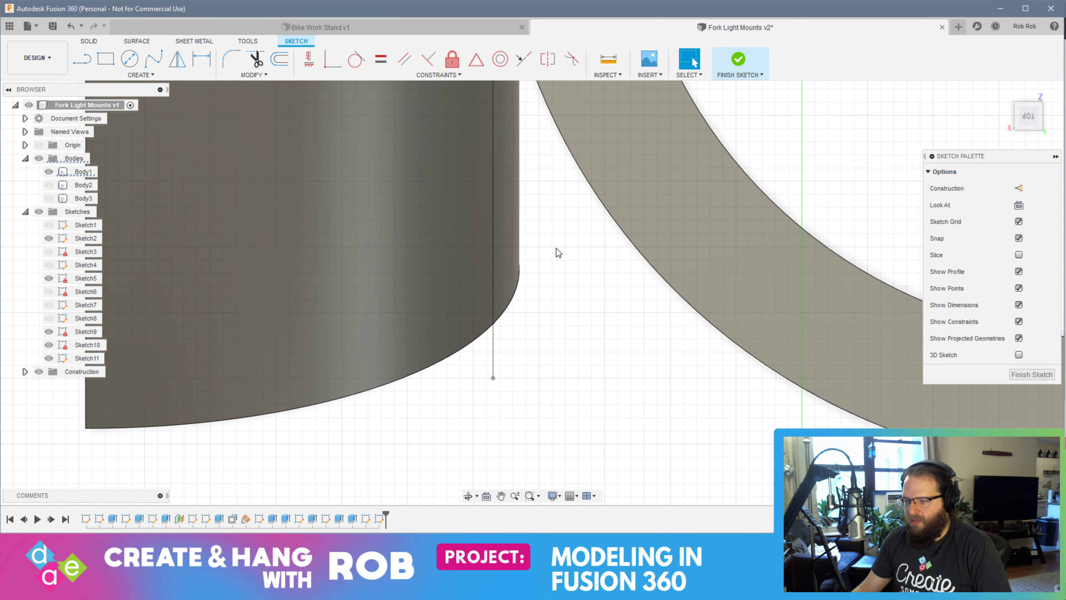
scroll(545, 220, down, 6)
scroll(545, 210, down, 2)
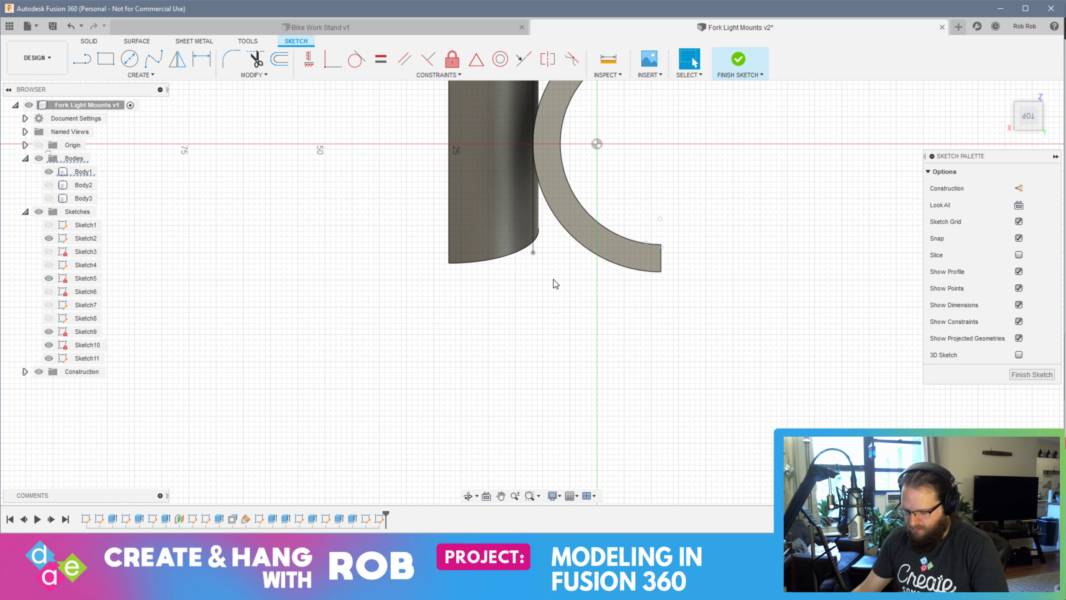
Draw a line along the guide line from its lower end, and a perpendicular line from that end to the clamp's outer edge
key(l)
scroll(571, 253, up, 8)
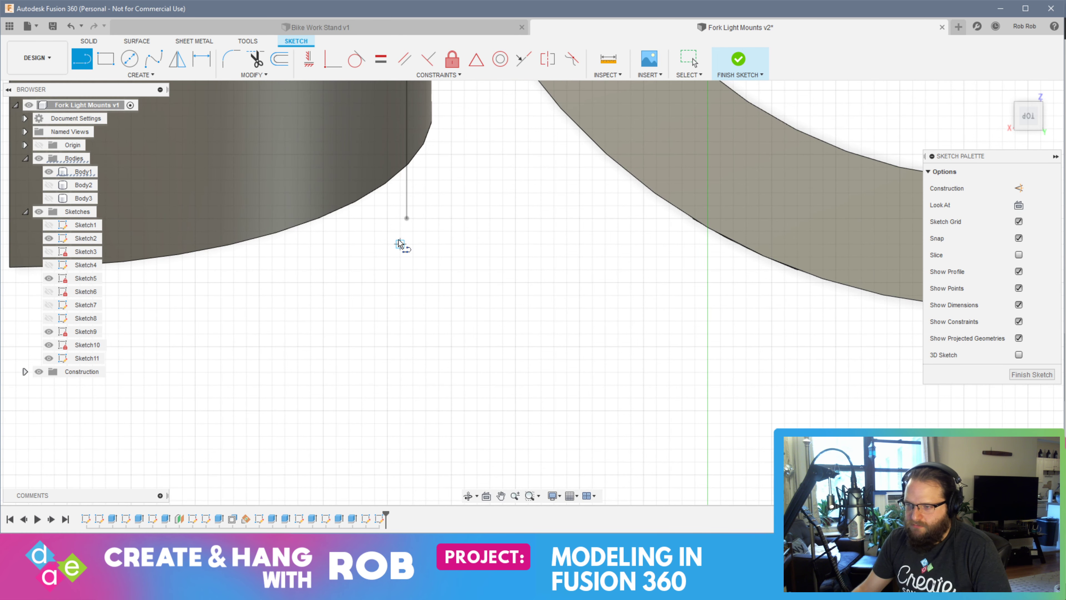
click(406, 218)
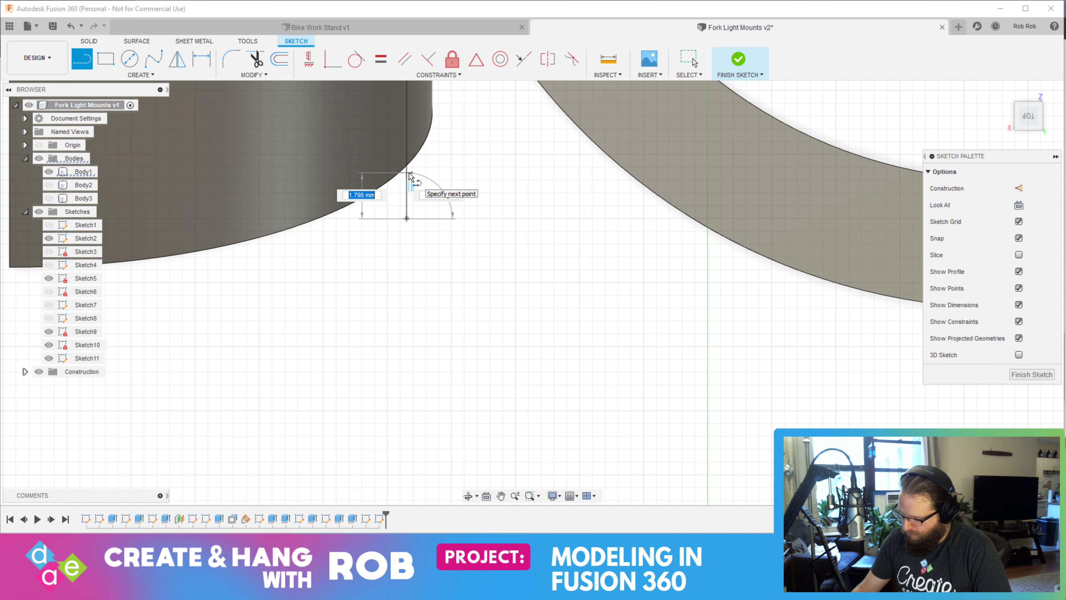
key(Escape)
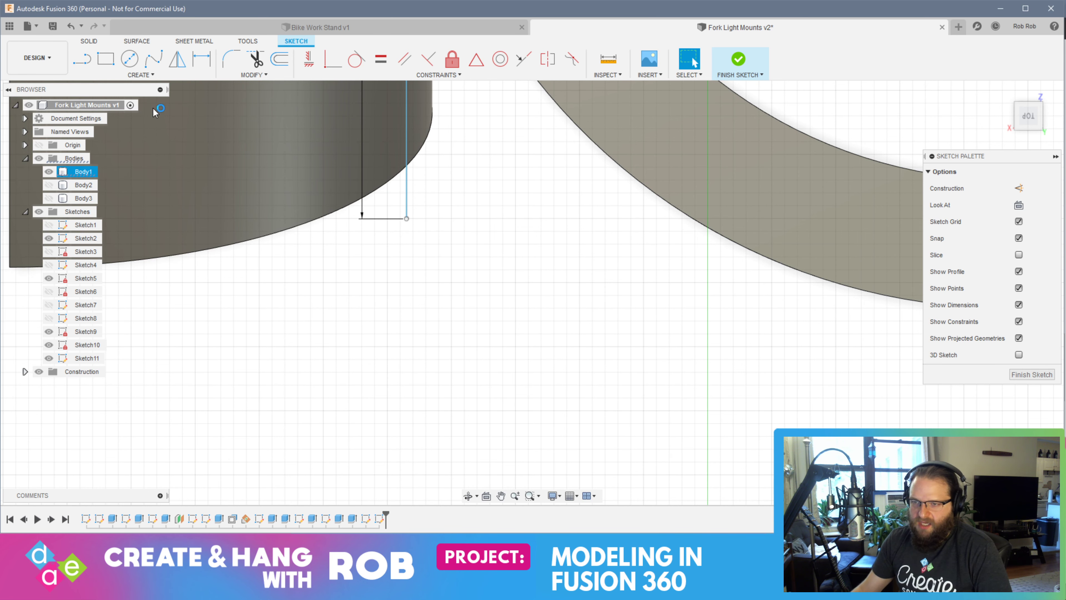
click(407, 218)
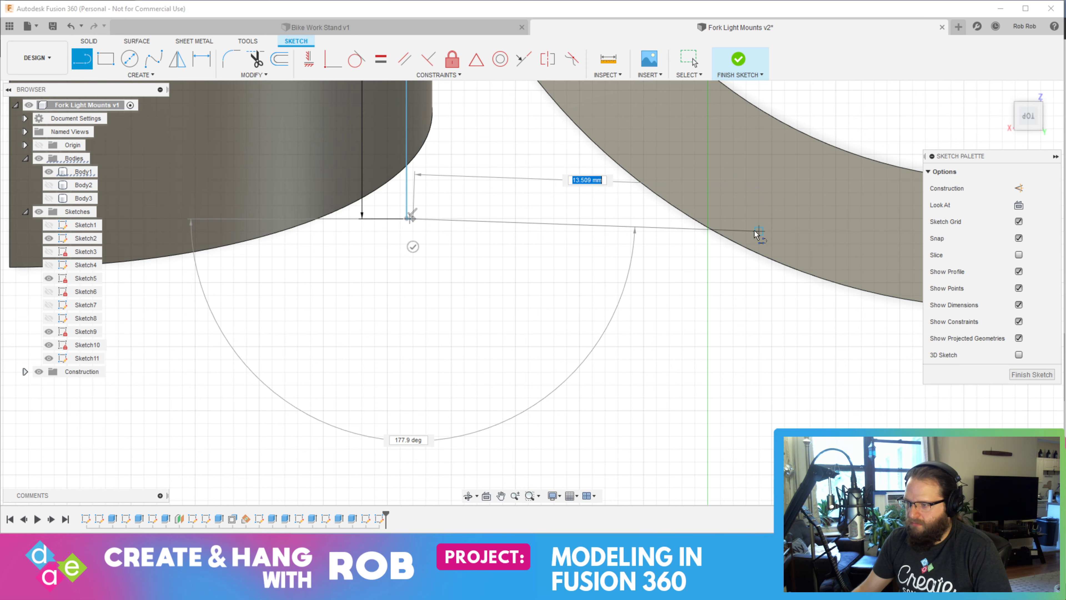
click(707, 218)
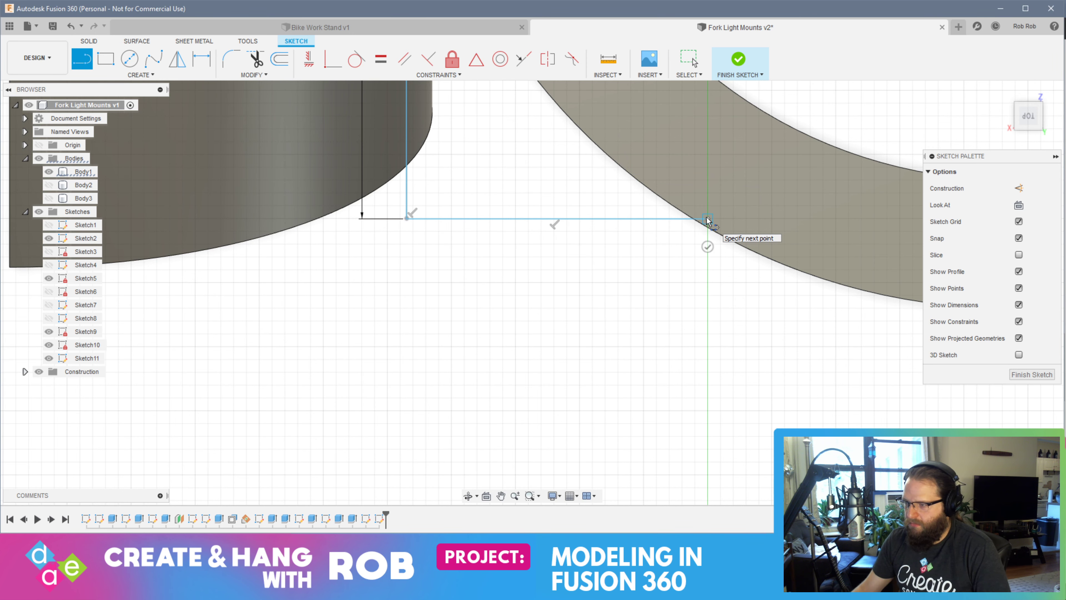
Draw a perpendicular line from the guide line's upper end to the clamp's outer edge, and finish the sketch
key(Escape)
mouse_move(575, 147)
middle_down()
mouse_move(536, 266)
mouse_move(514, 405)
middle_up()
middle_drag(501, 103, 542, 414)
mouse_move(553, 239)
middle_down()
mouse_move(520, 375)
mouse_move(514, 523)
middle_up()
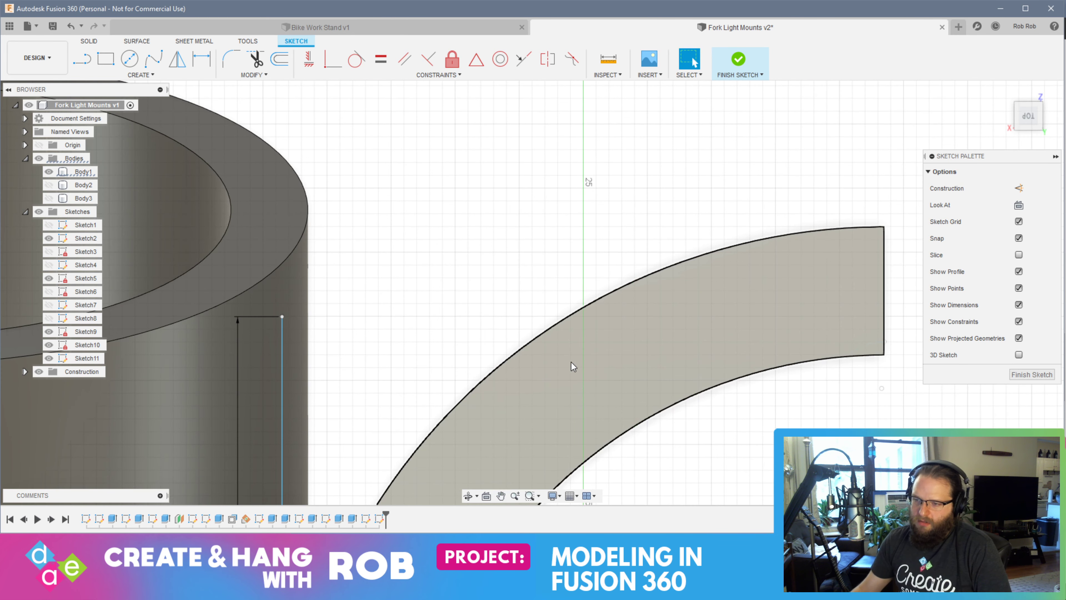
click(281, 317)
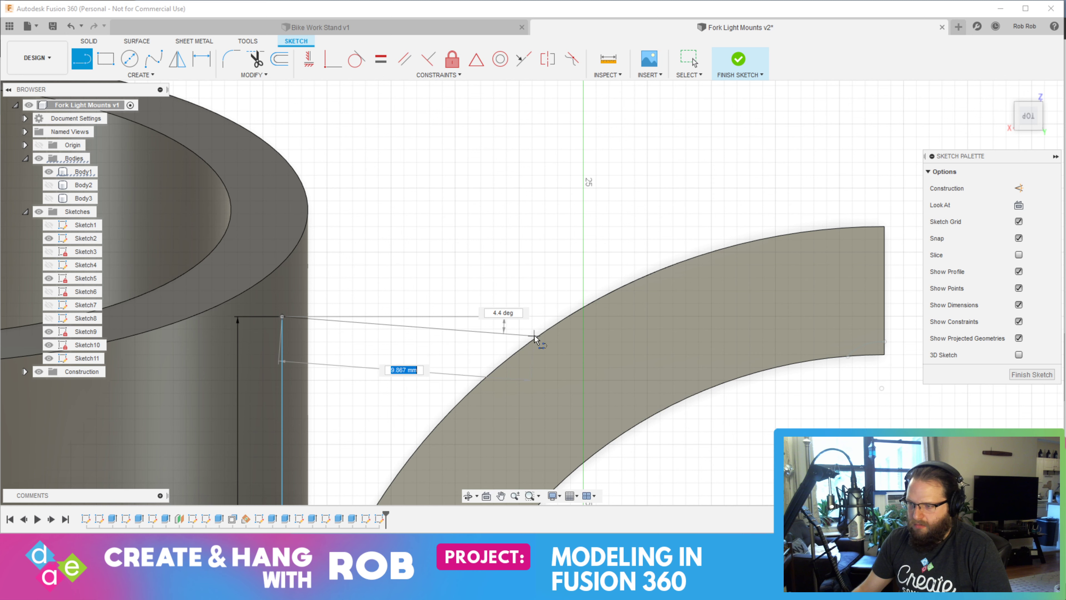
click(583, 317)
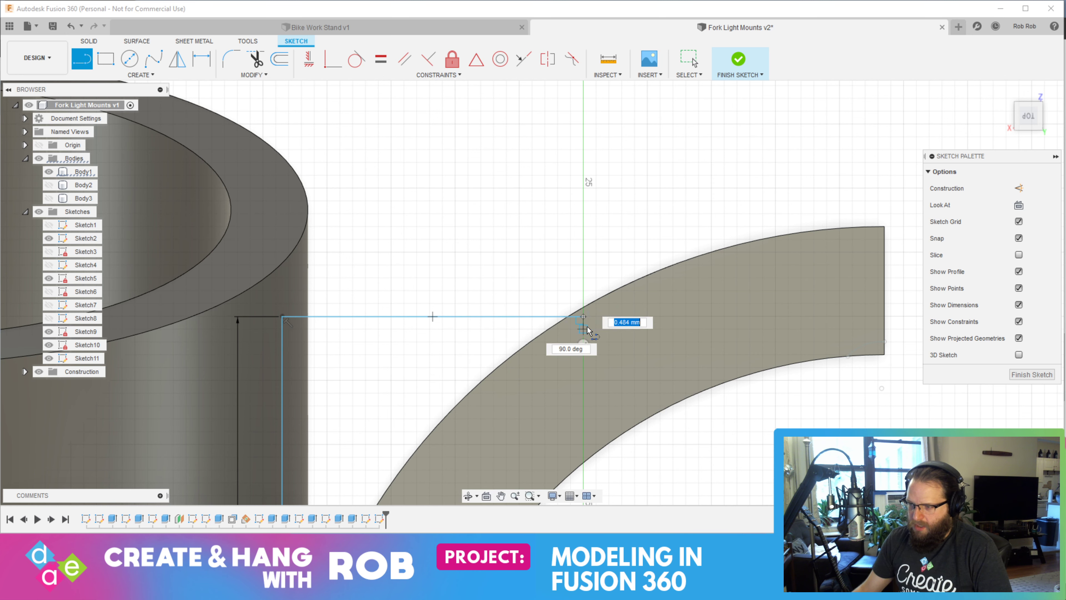
click(1015, 375)
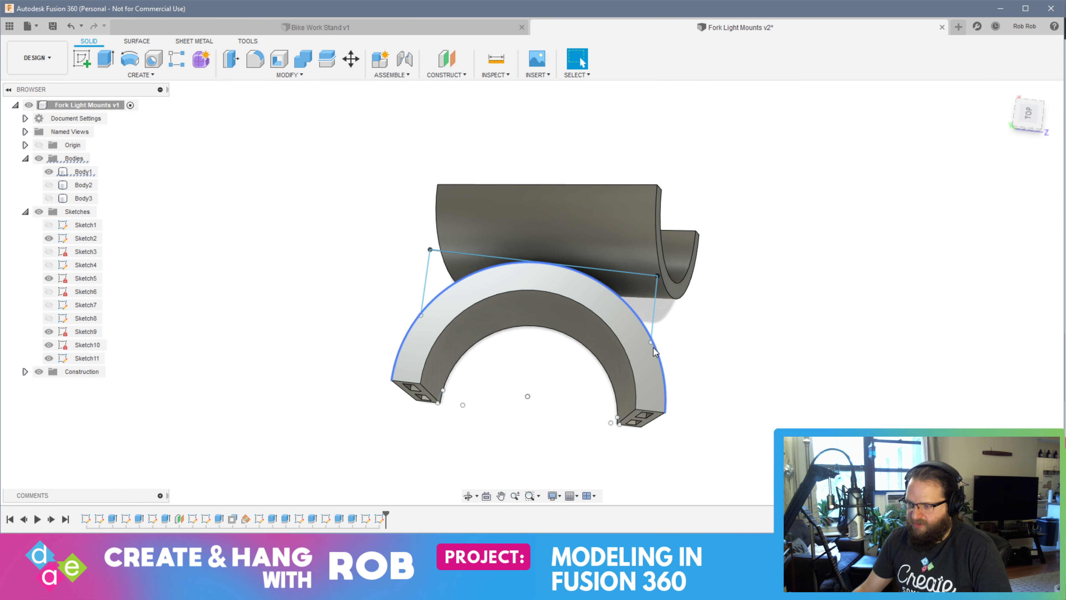
click(597, 348)
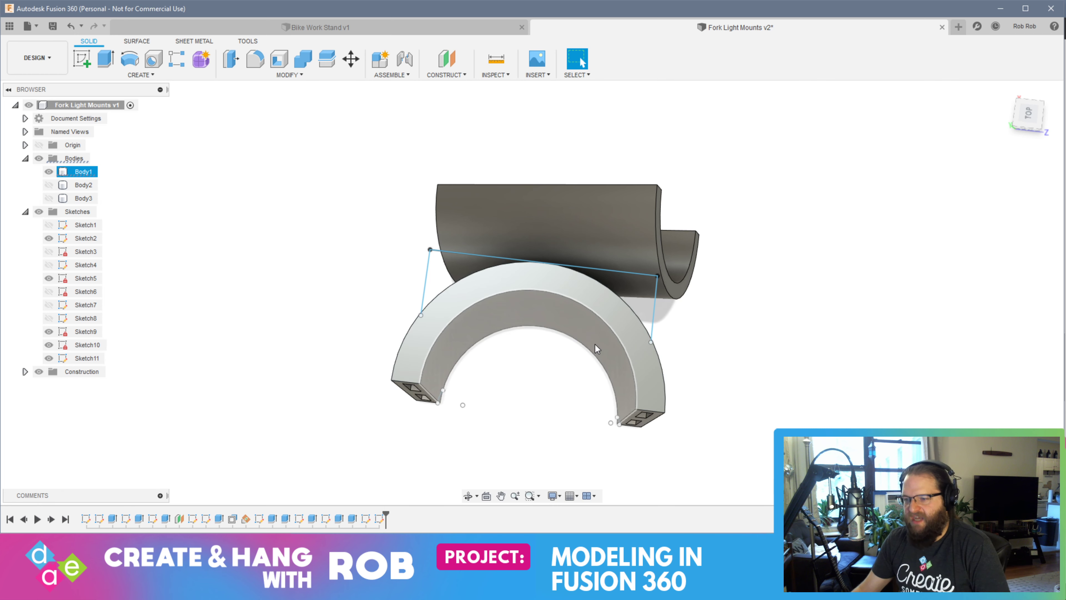
click(367, 338)
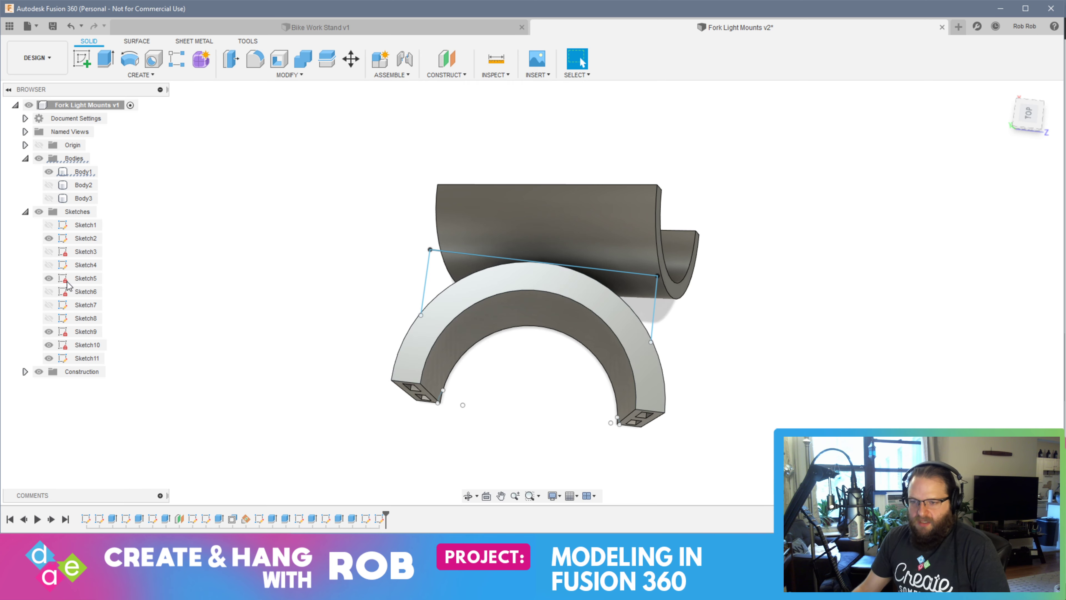
Reopen Sketch11, close the profile with a three-point arc inside the clamp's ring between the two connecting lines' ends, and finish the sketch
click(83, 360)
right_click(83, 360)
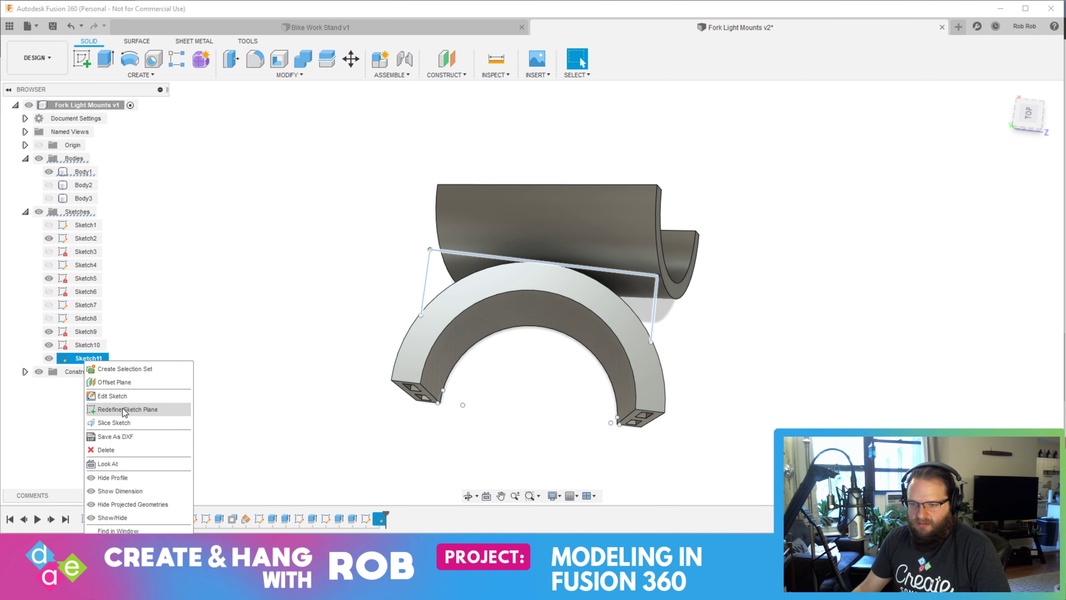
click(134, 396)
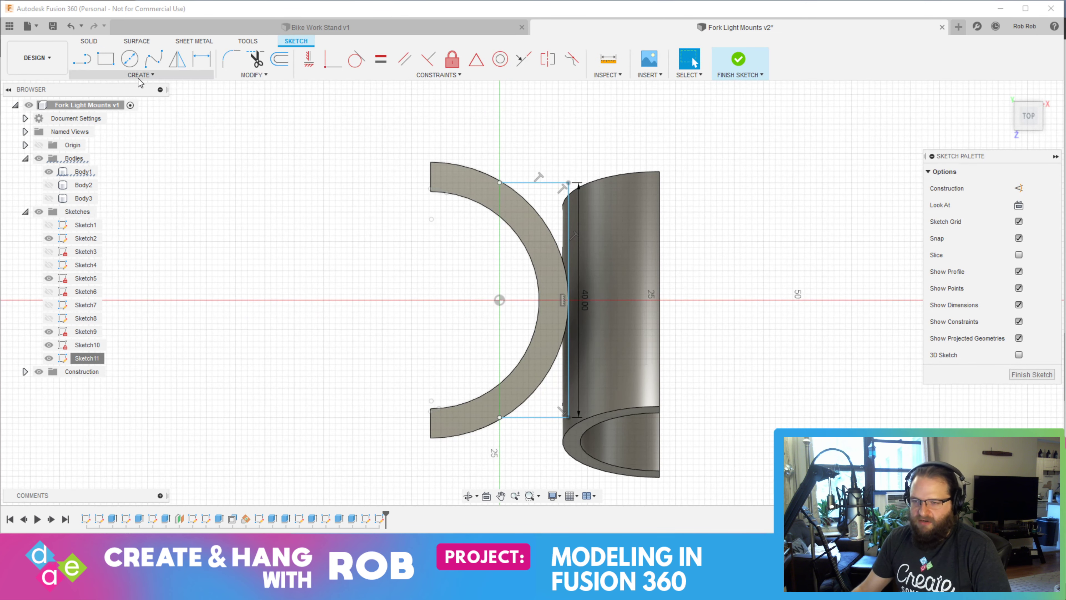
click(141, 75)
mouse_move(142, 125)
click(208, 126)
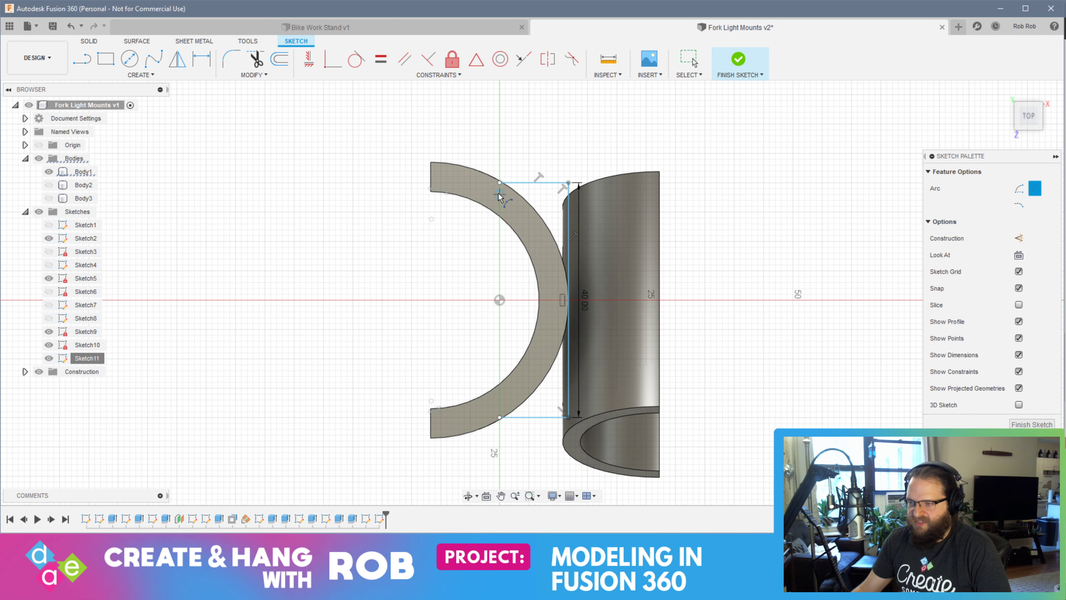
click(500, 182)
click(499, 417)
click(541, 300)
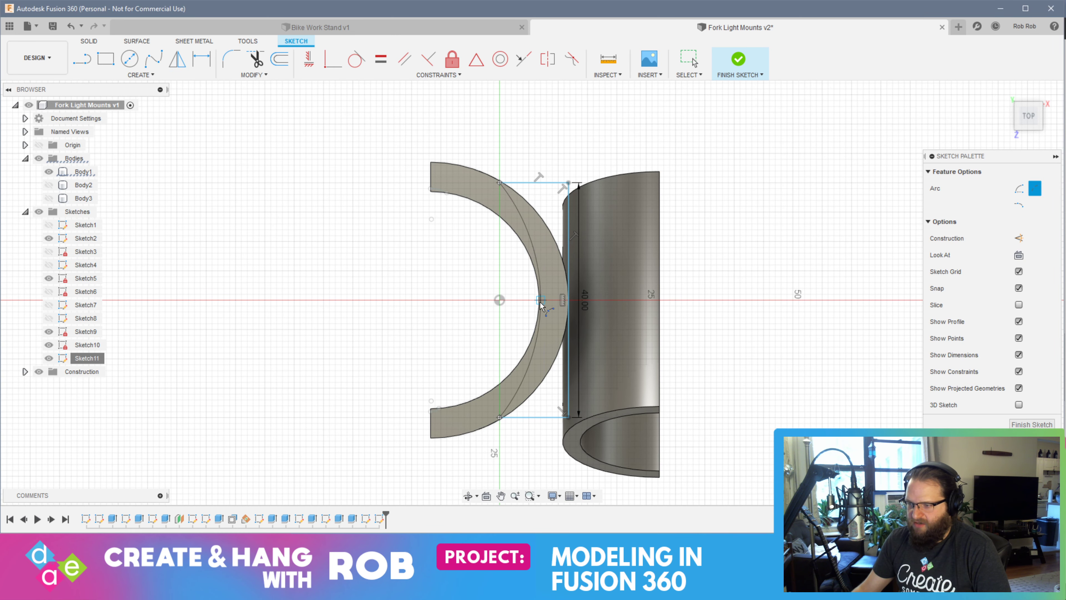
click(560, 302)
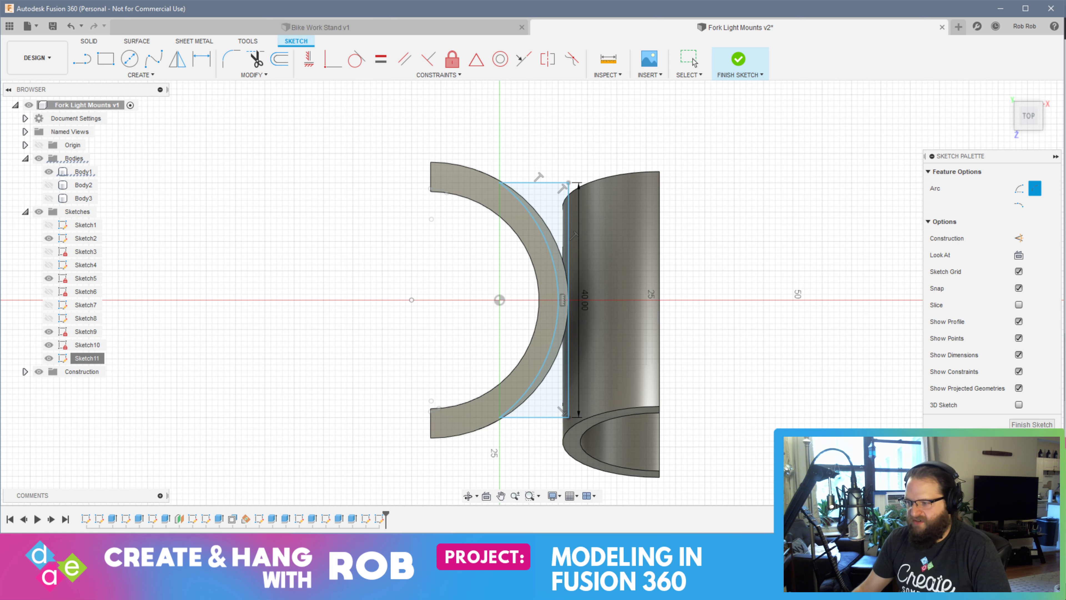
click(1032, 425)
Try to extrude the closed profile -40 mm along the clamp's height with the Join operation
click(637, 297)
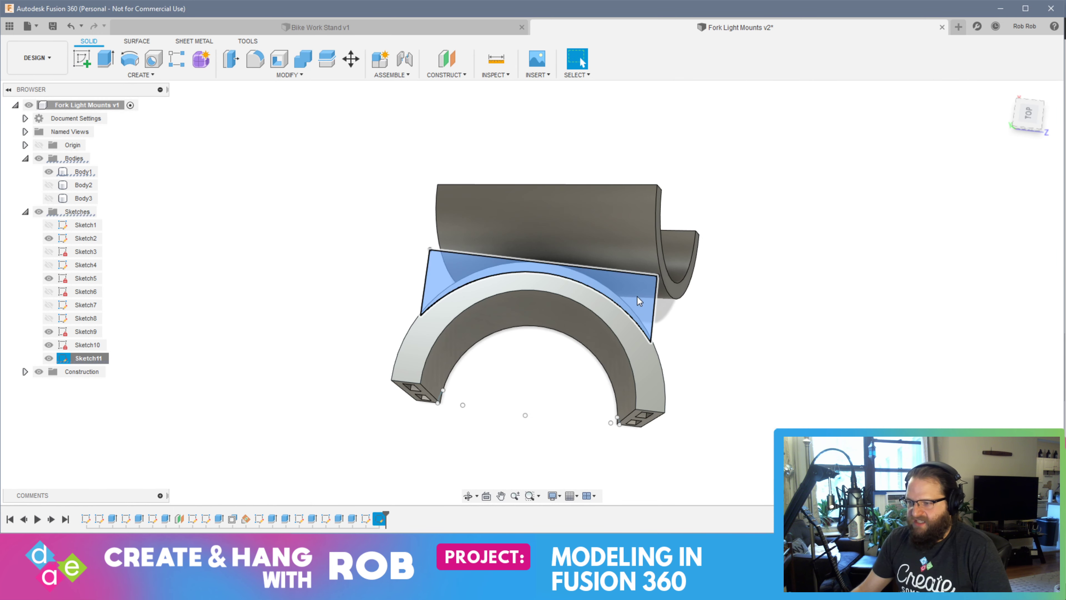
click(105, 59)
shift+middle_drag(838, 414, 740, 336)
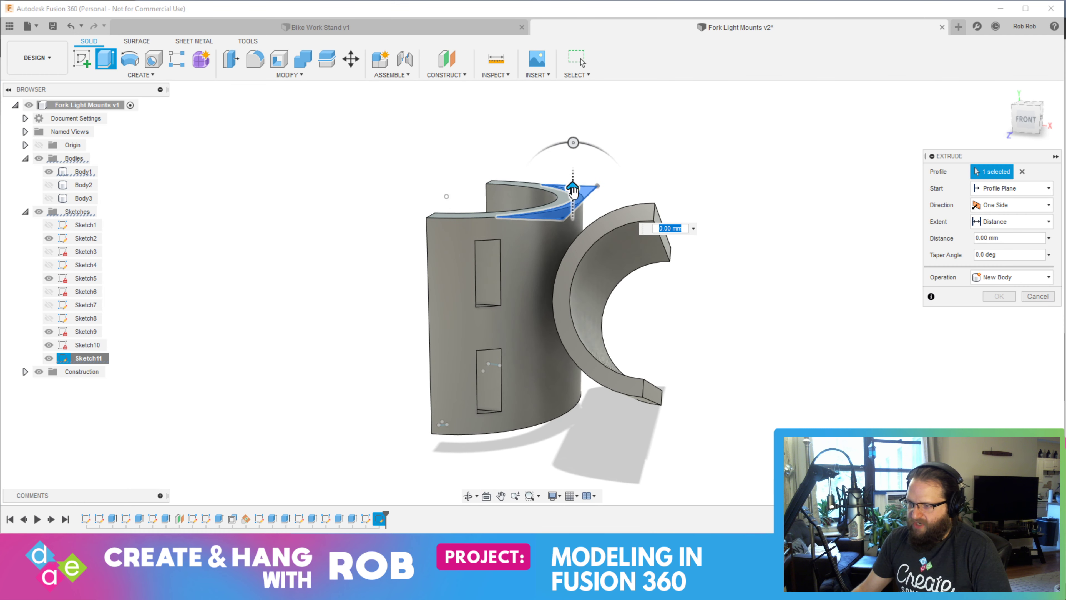
drag(573, 191, 573, 395)
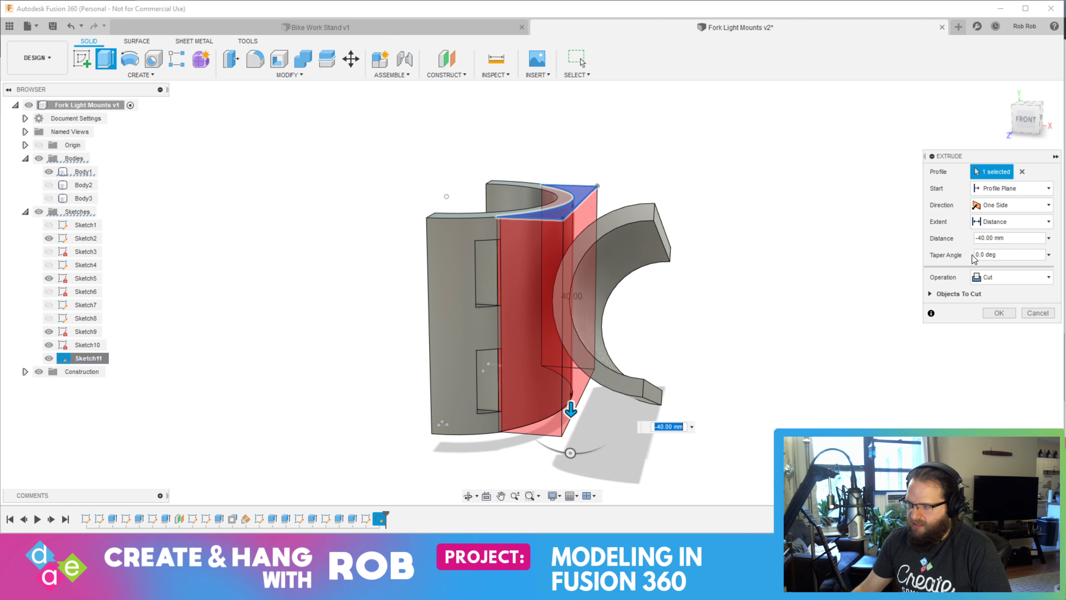
click(1019, 276)
click(978, 290)
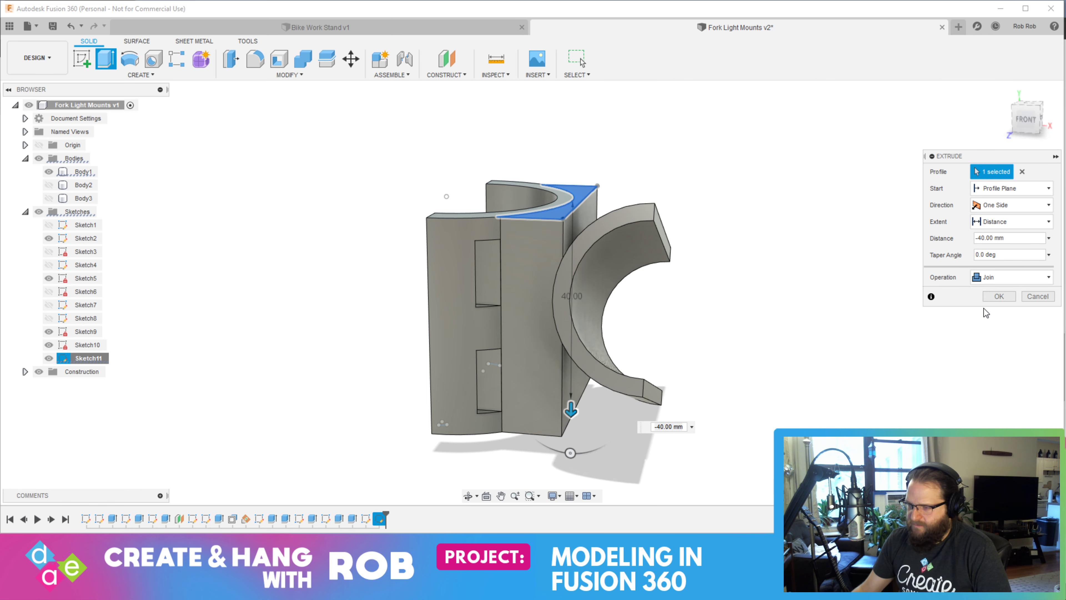
mouse_move(906, 337)
shift+middle_down()
mouse_move(904, 366)
mouse_move(724, 322)
mouse_move(830, 332)
mouse_move(811, 317)
mouse_move(875, 338)
mouse_move(920, 337)
mouse_move(823, 331)
mouse_move(724, 298)
mouse_move(781, 319)
mouse_move(793, 354)
mouse_move(834, 345)
shift+middle_up()
key(Escape)
Undo the arc, both connecting lines and the 40 mm line in the clamp's top-face sketch
key(ctrl+z)
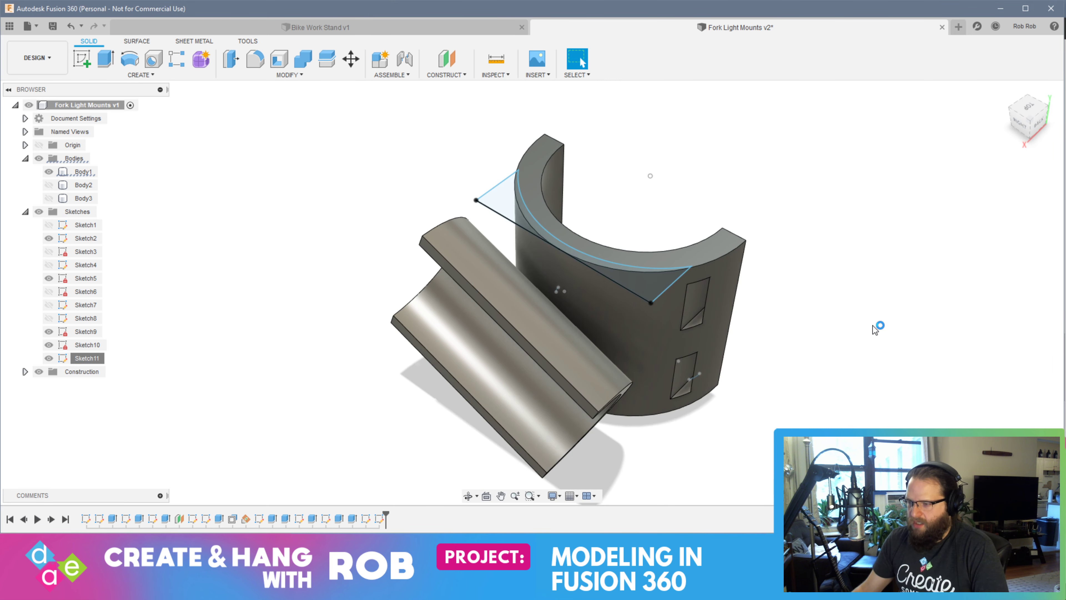
key(ctrl+z)
key(ctrl+z)
key(ctrl+z)
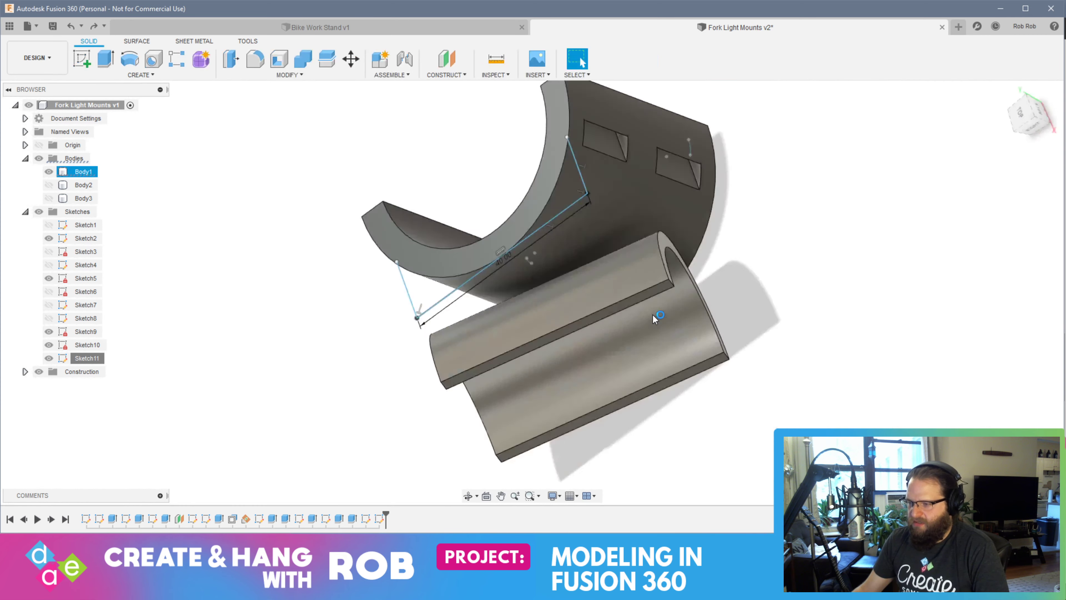
key(ctrl+z)
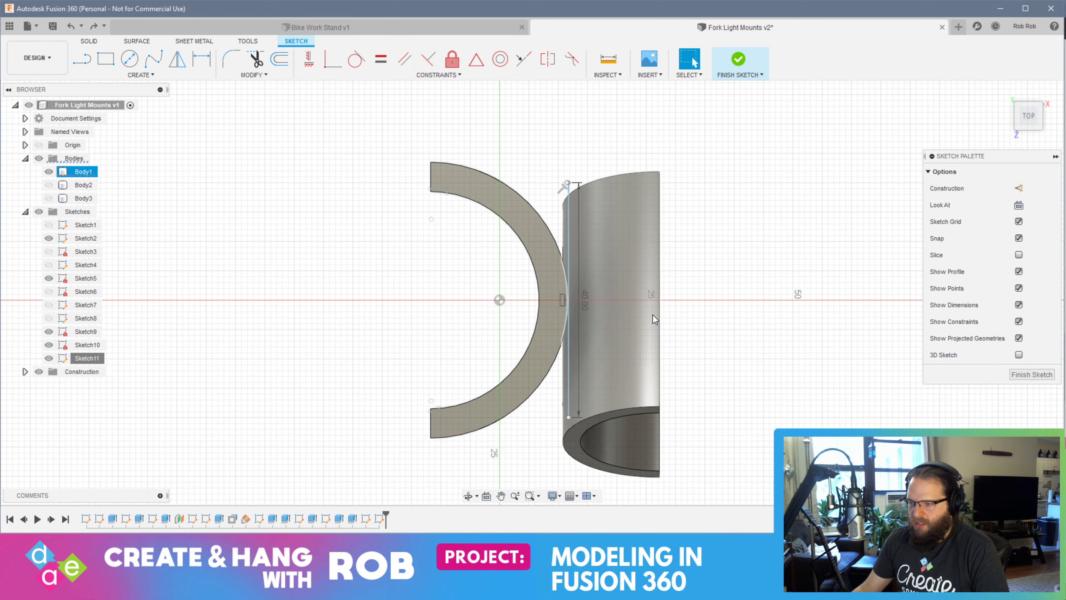
key(ctrl+z)
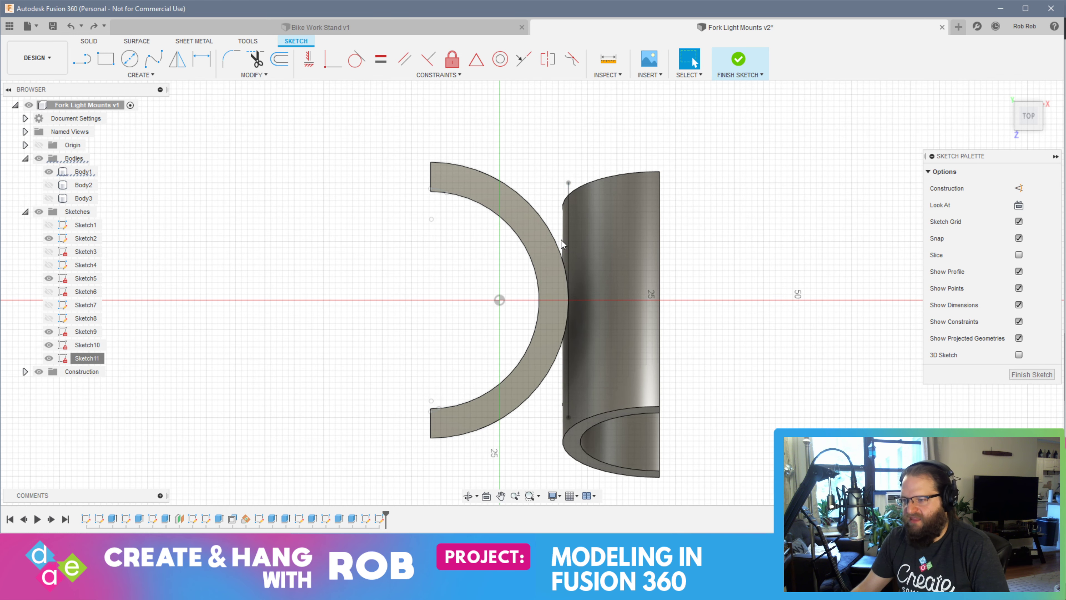
Hide Sketch10 and Sketch9, and finish the emptied sketch on the clamp's top face
click(79, 346)
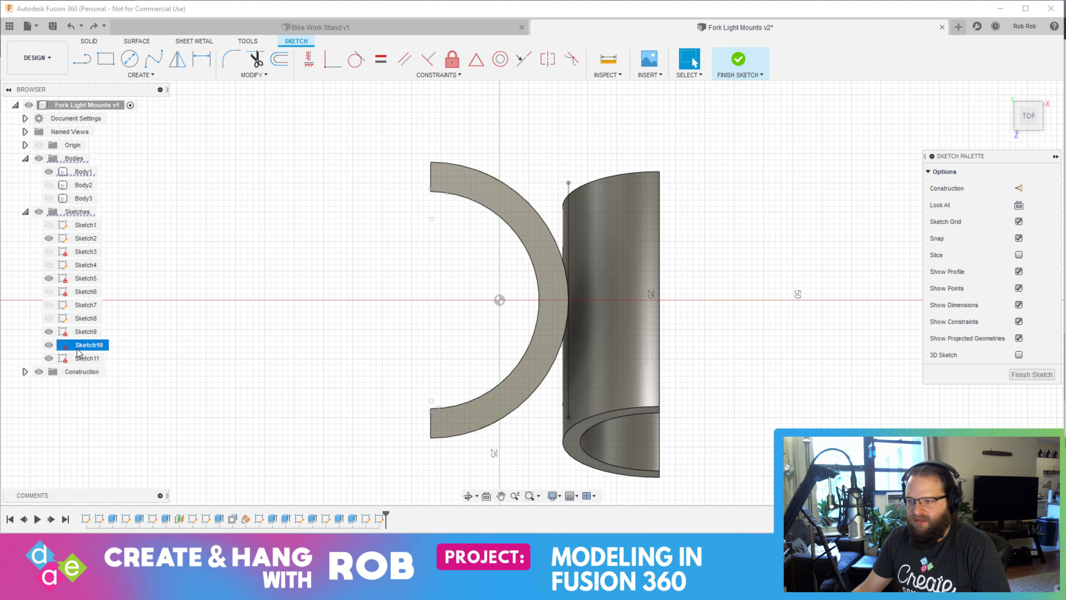
click(49, 345)
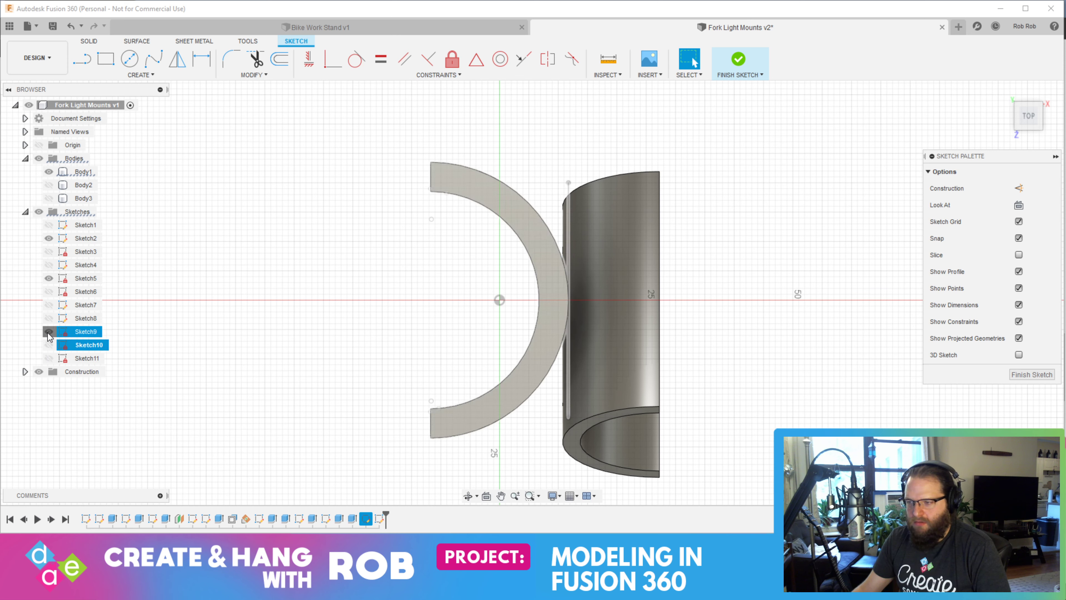
click(555, 315)
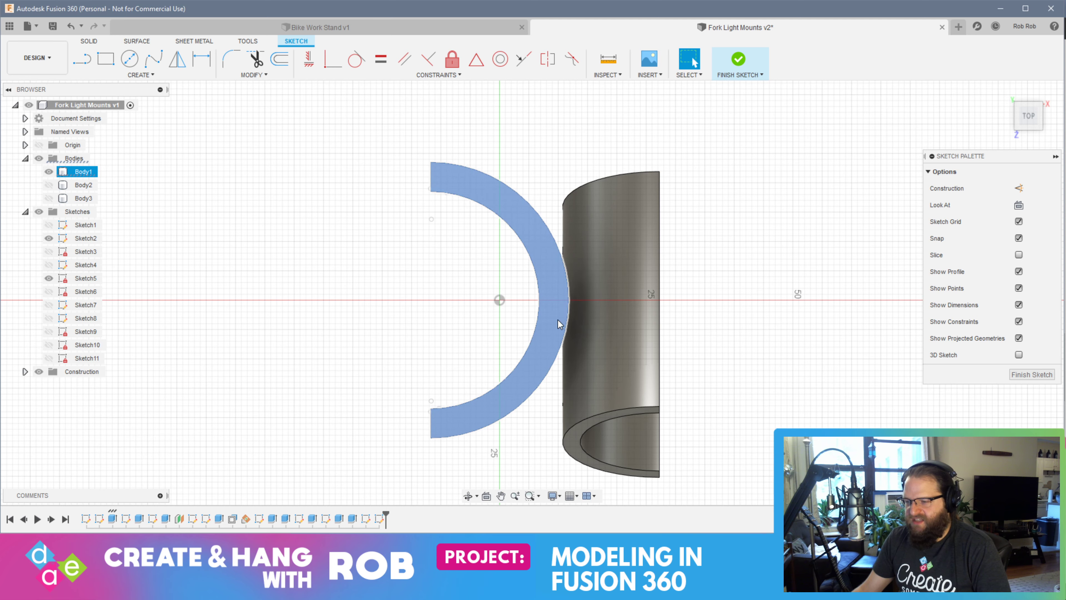
click(600, 273)
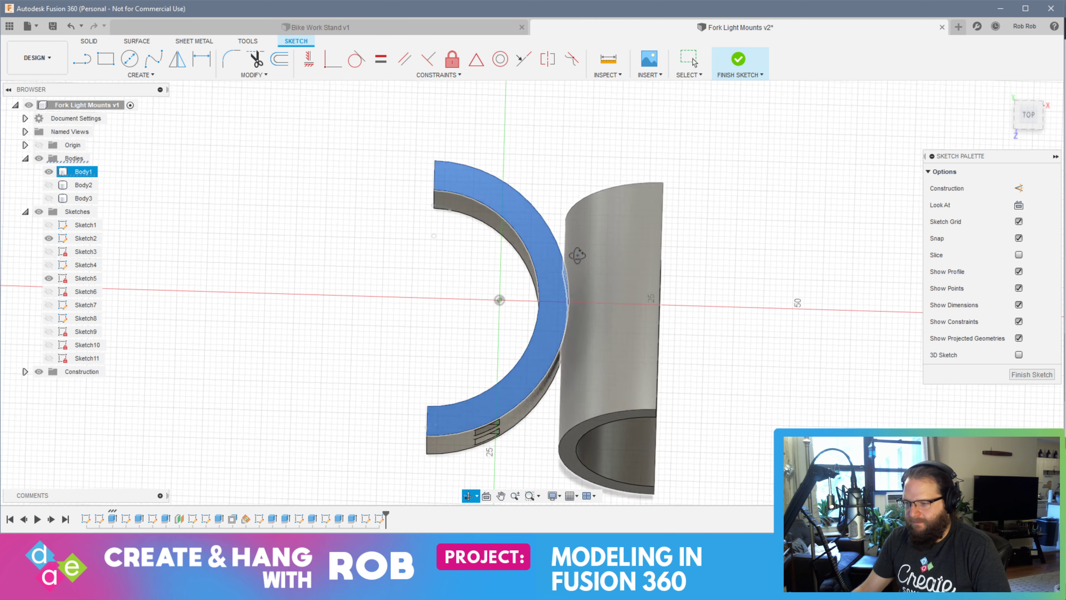
shift+middle_drag(601, 274, 586, 213)
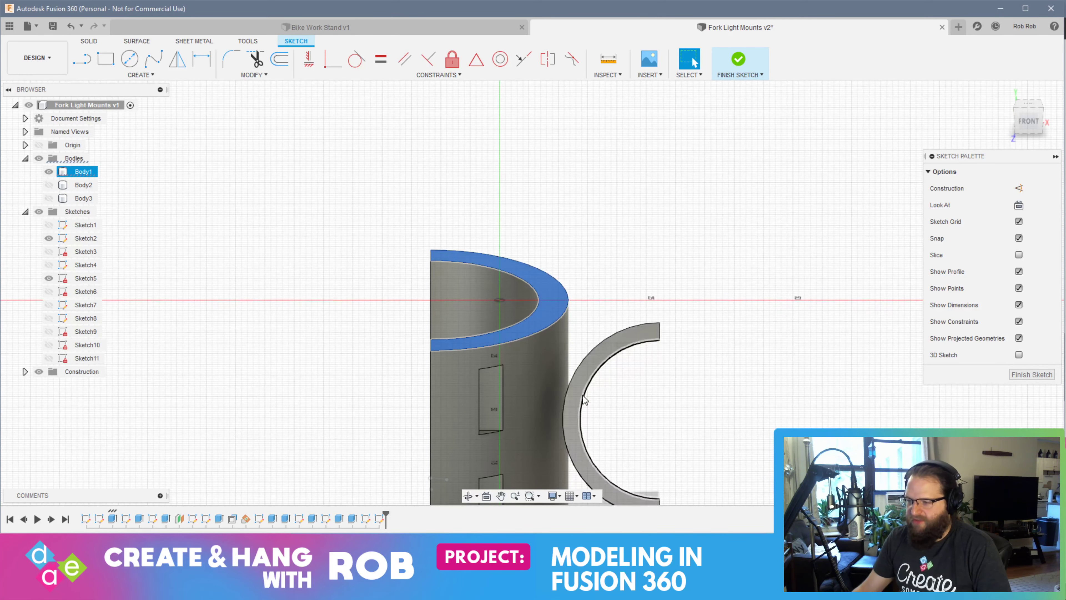
click(590, 370)
click(1032, 374)
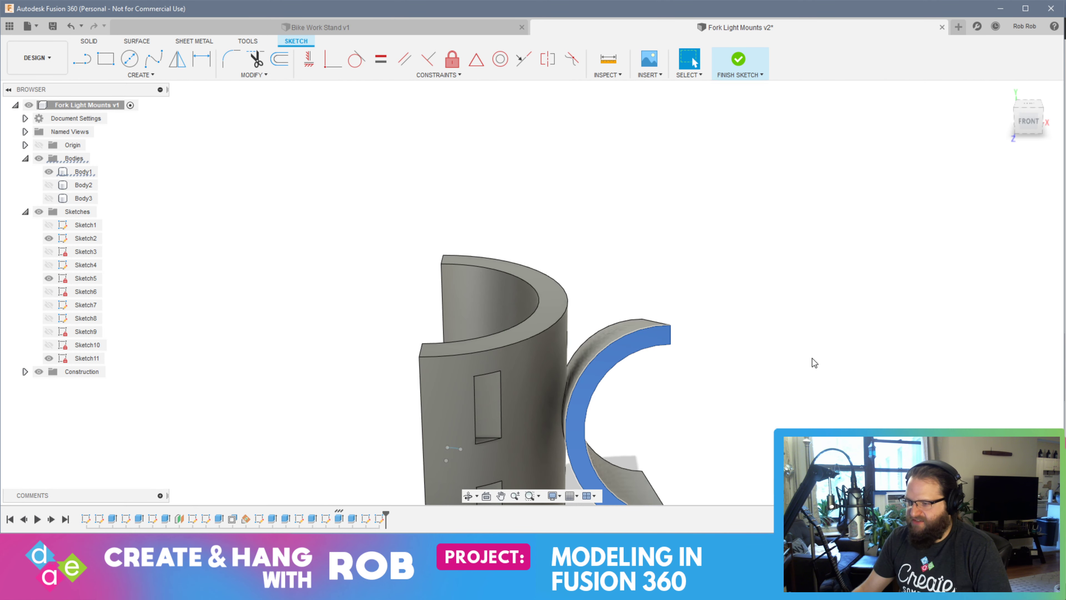
On the half-tube holder's end face, sketch about 16.5 mm horizontal lines from both outer tips towards the clamp, join them vertically, and finish the sketch
click(599, 373)
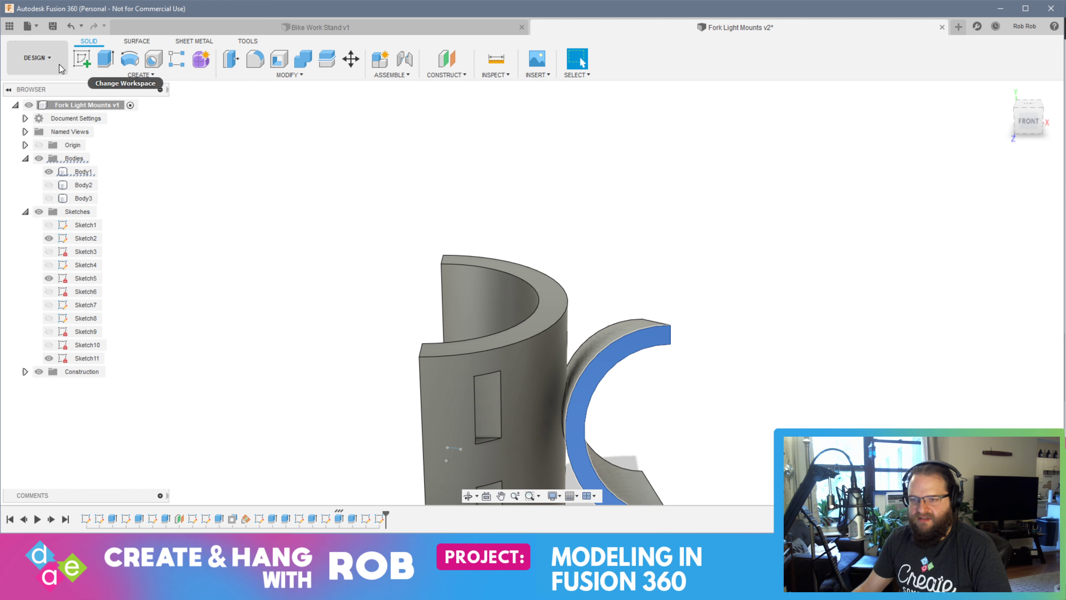
click(81, 59)
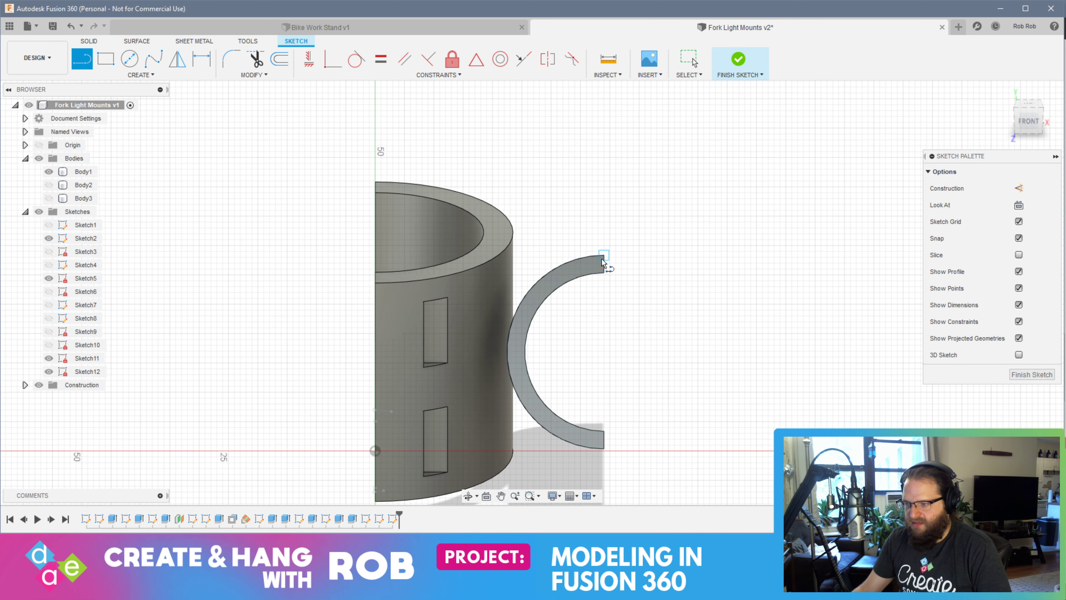
drag(603, 263, 509, 259)
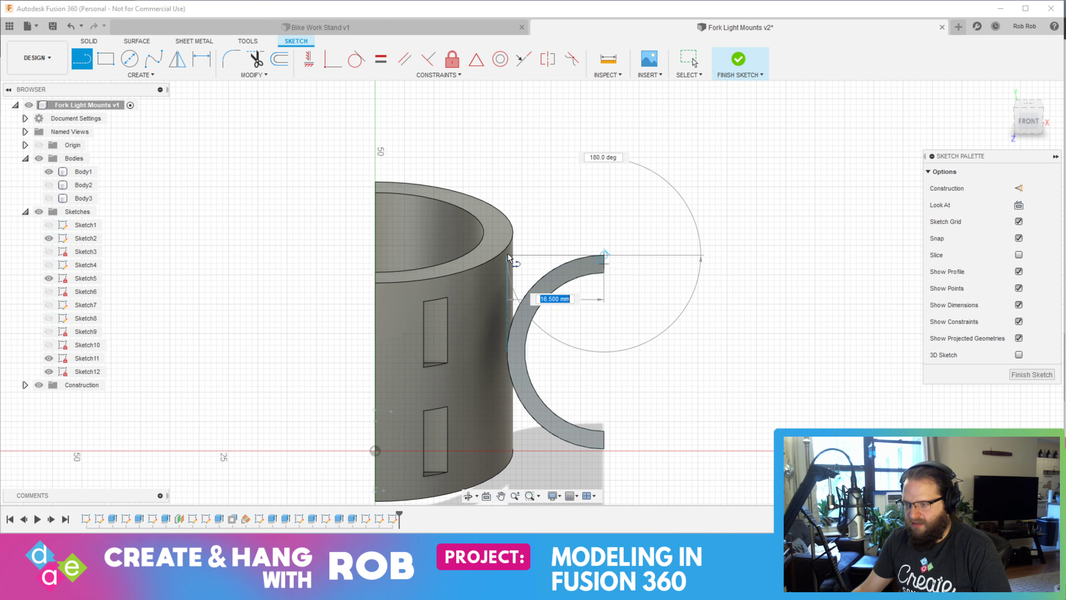
click(506, 255)
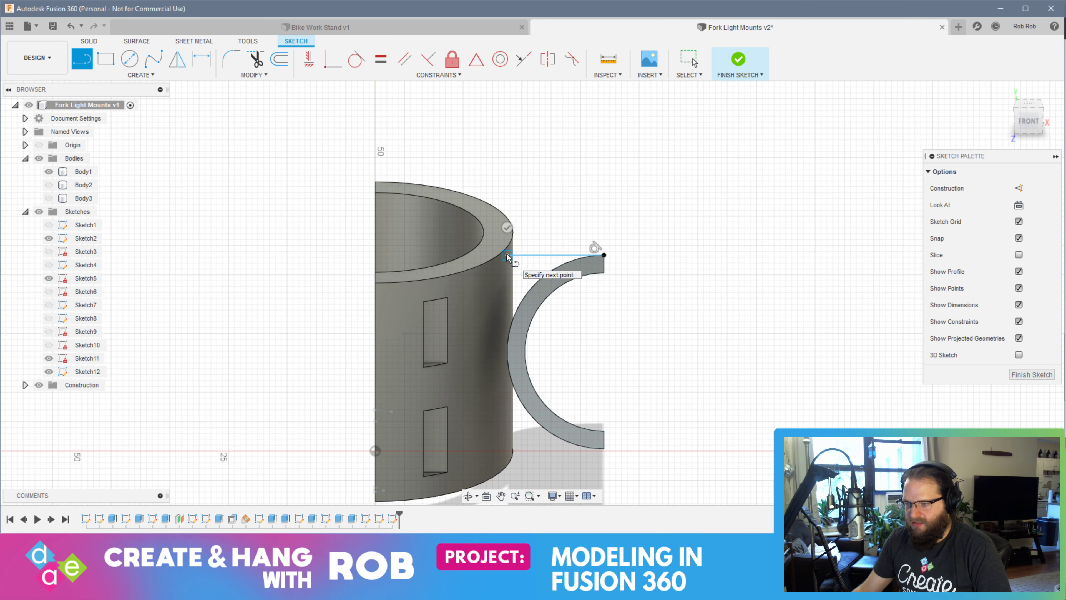
key(Escape)
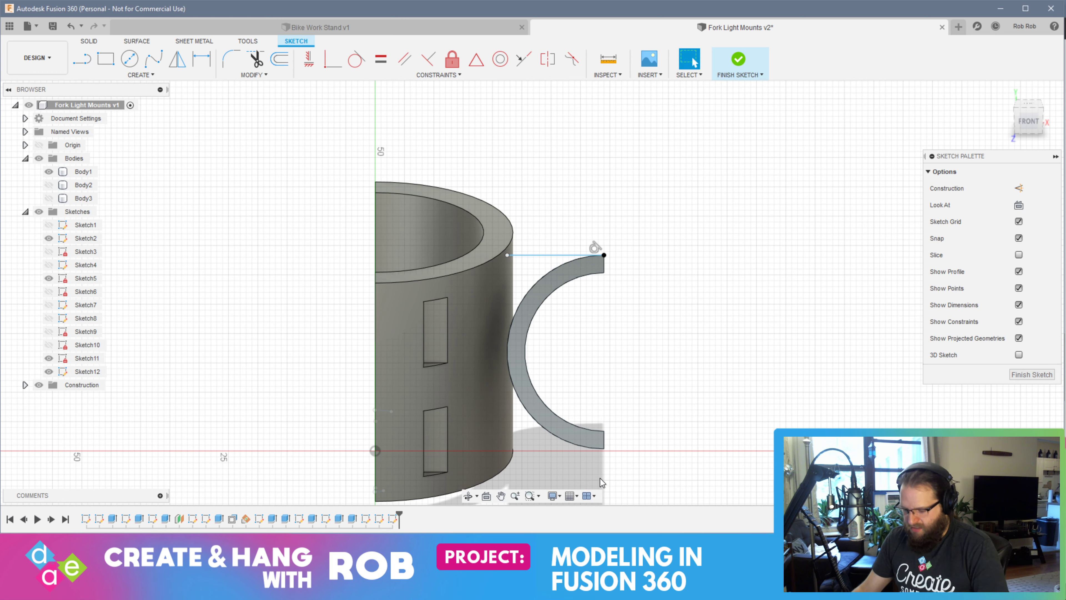
mouse_move(604, 449)
mouse_down()
mouse_move(502, 449)
mouse_move(507, 257)
mouse_up()
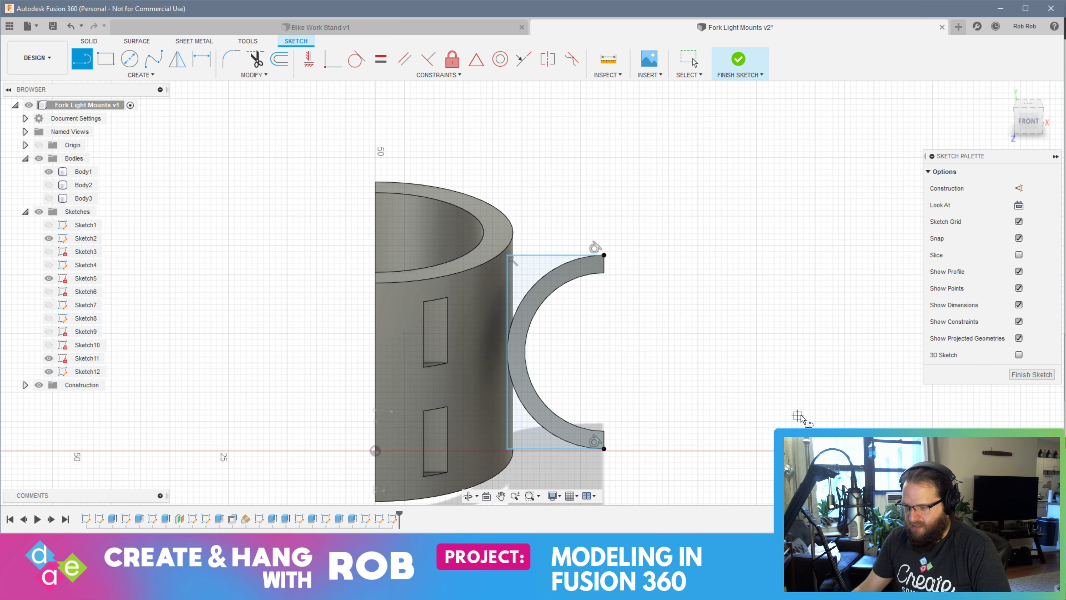
click(1031, 374)
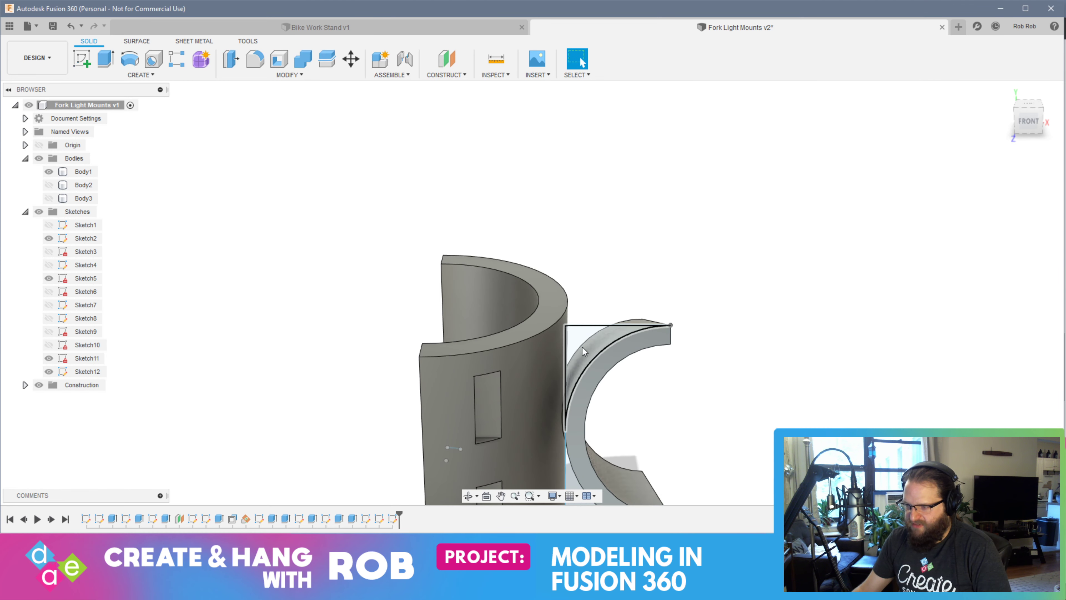
Extrude the two corner profiles outside the half-tube holder's arc by -43 mm along the holder with the Join operation
shift+middle_drag(604, 439, 573, 359)
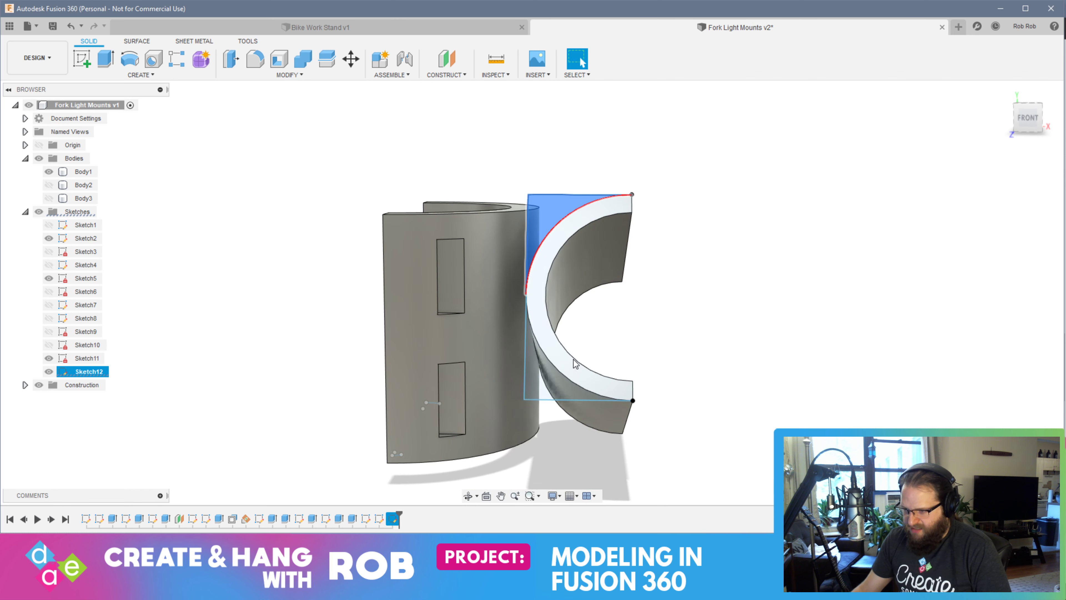
click(538, 378)
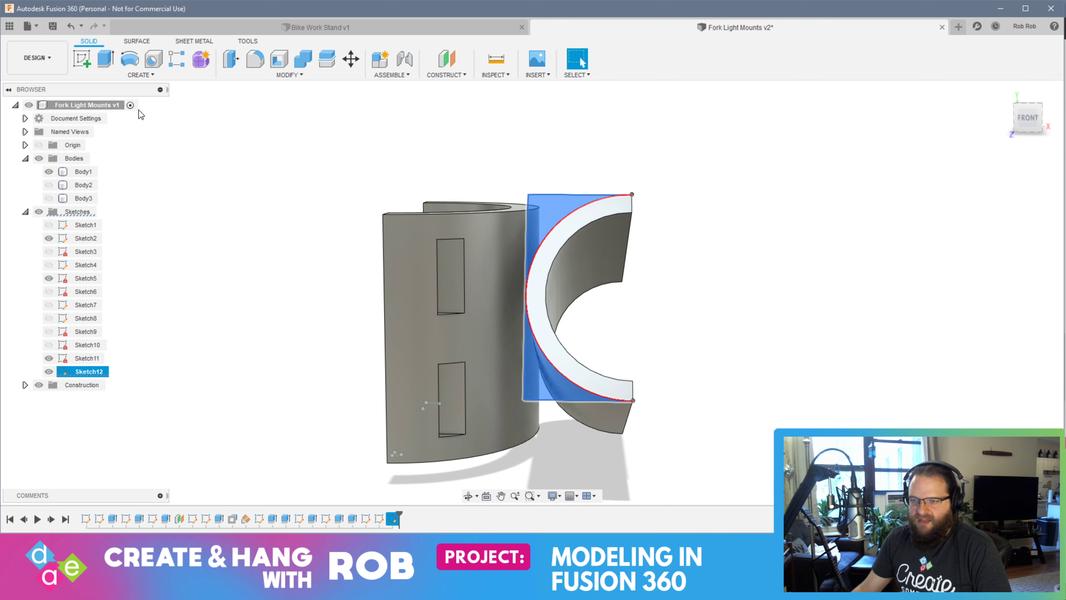
click(101, 67)
shift+middle_drag(736, 324, 445, 391)
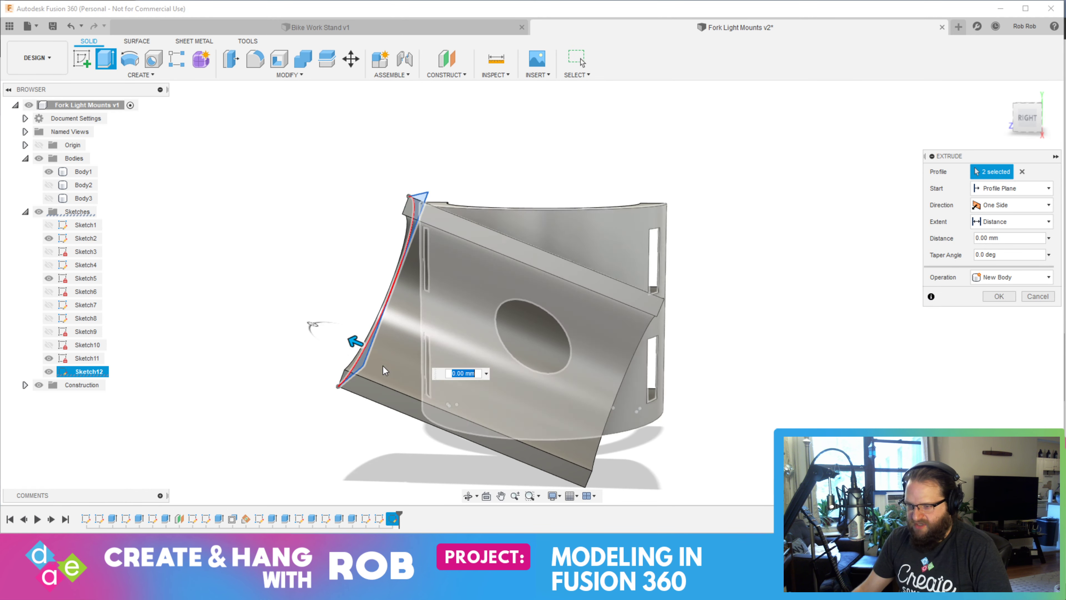
drag(355, 341, 591, 444)
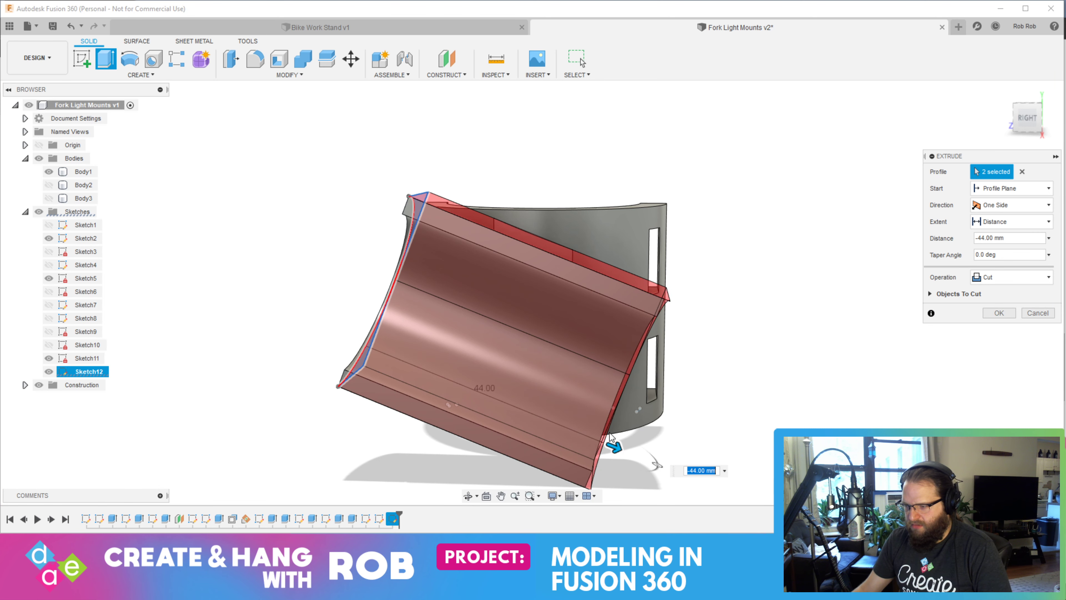
click(1009, 277)
click(998, 289)
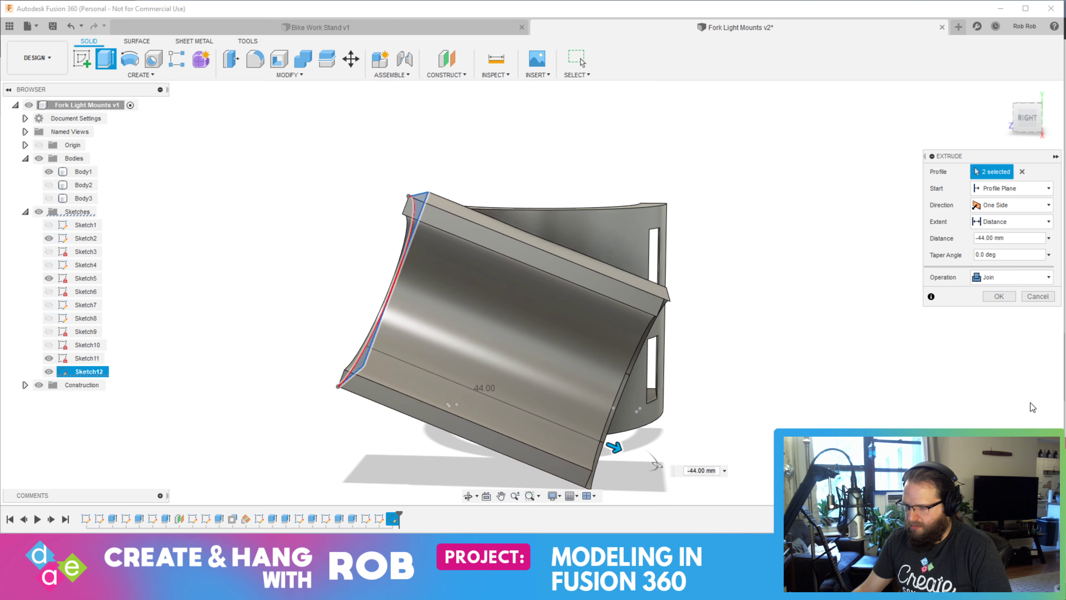
shift+middle_drag(992, 365, 964, 351)
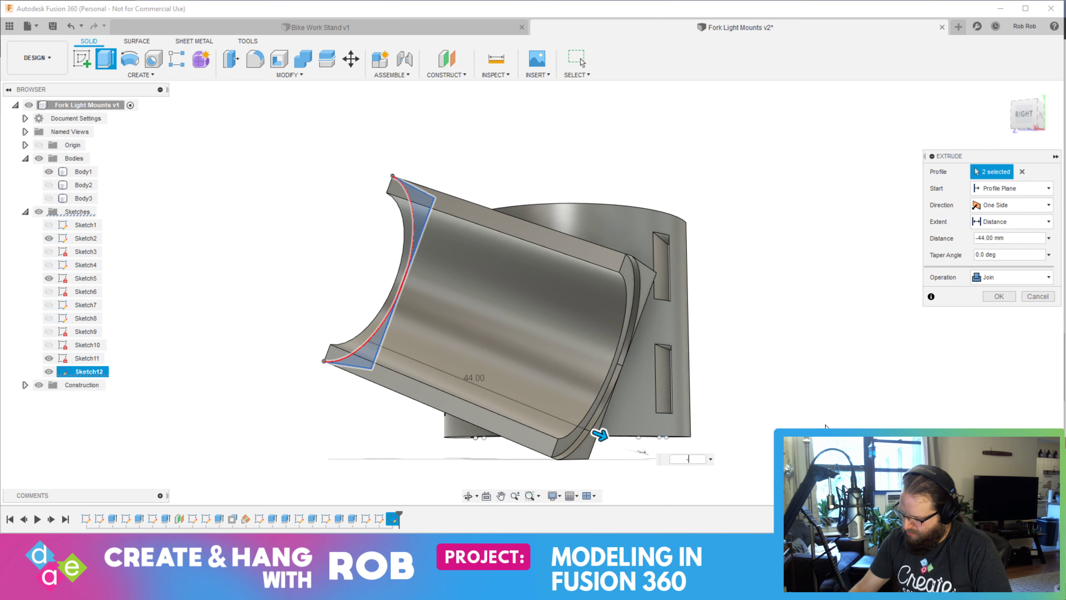
text(-43)
key(Return)
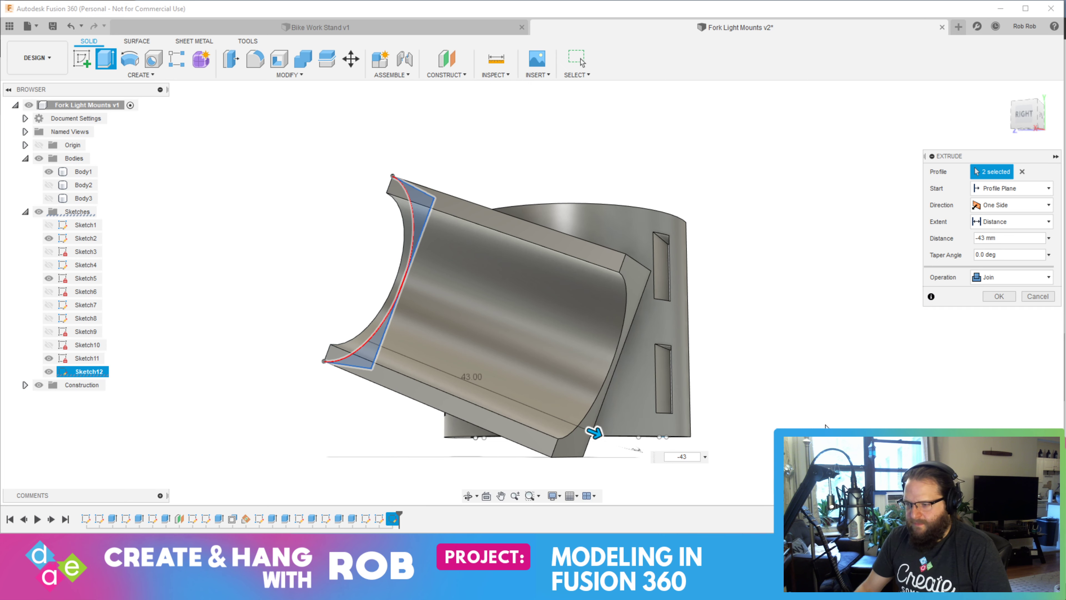
Offset the front end face of the squared-off holder block by -4 mm
shift+middle_drag(675, 341, 785, 384)
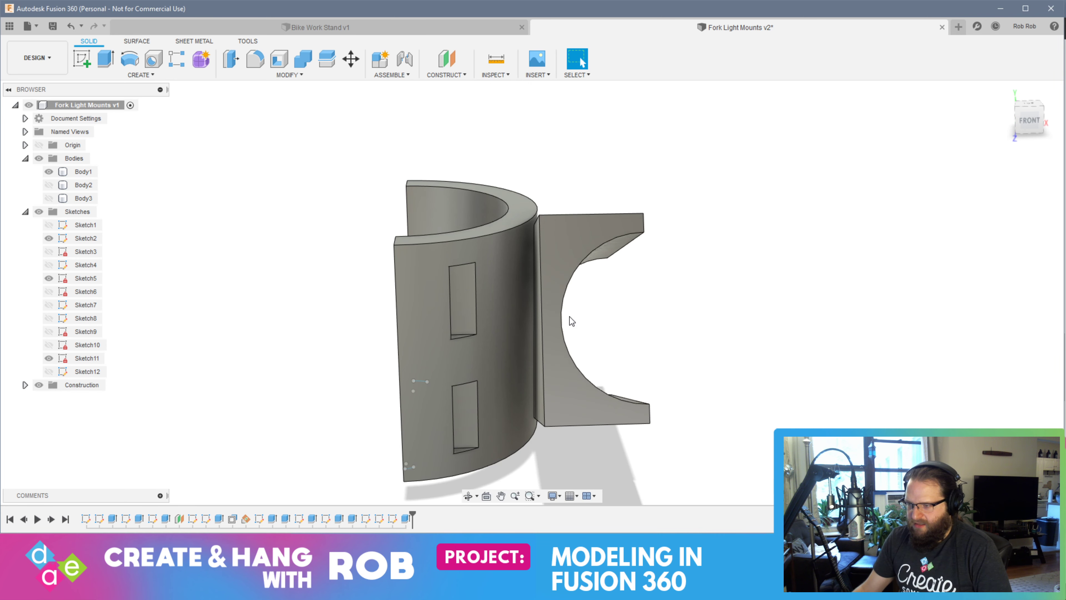
right_click(548, 310)
click(583, 297)
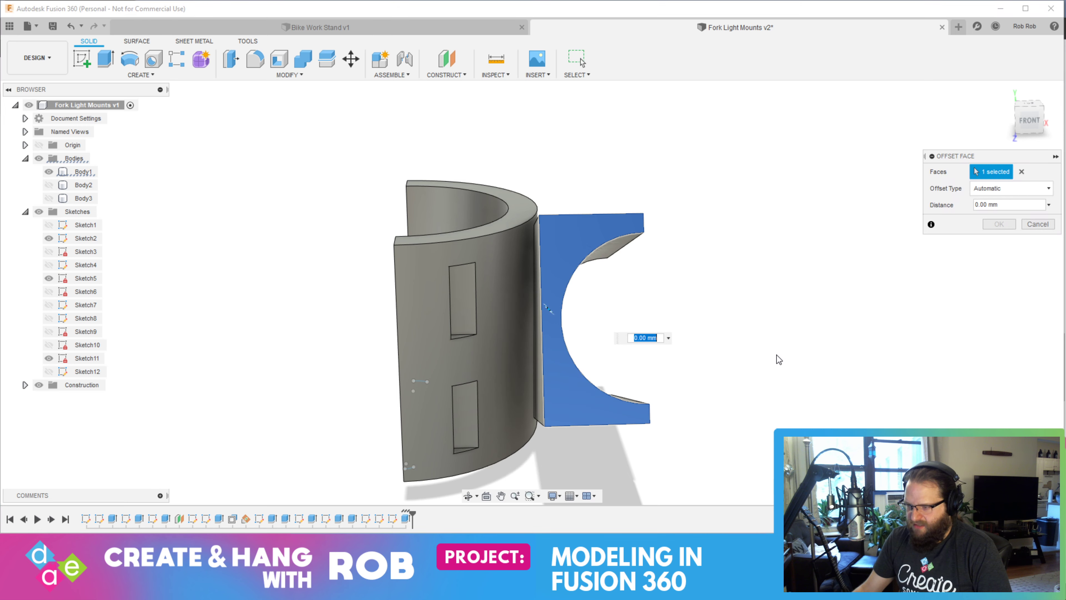
text(-4)
key(Return)
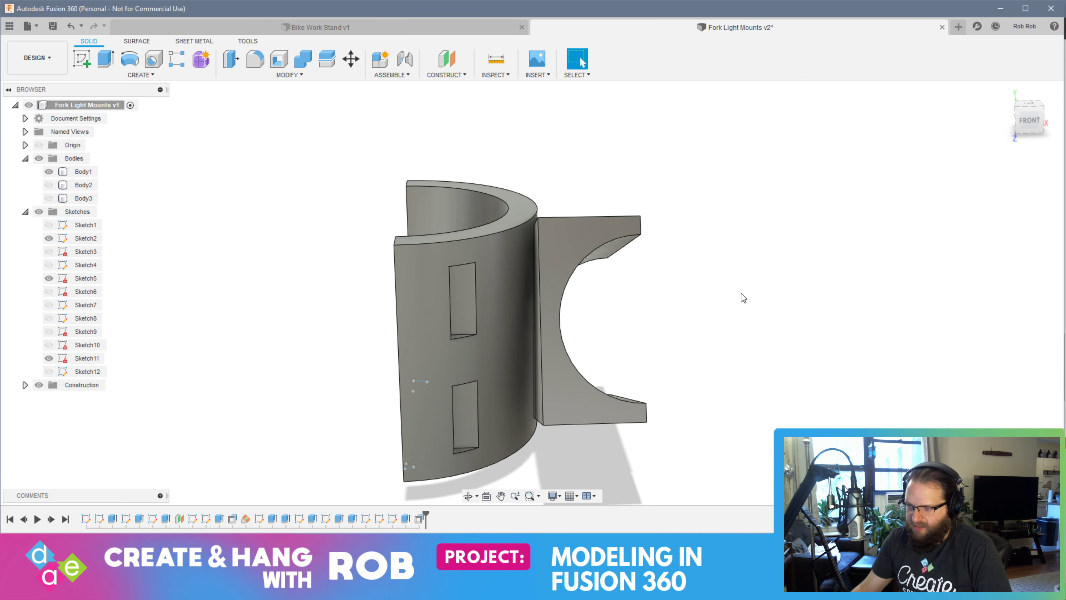
Save the design as a new version with the description "User Saved"
shift+middle_drag(741, 292, 769, 388)
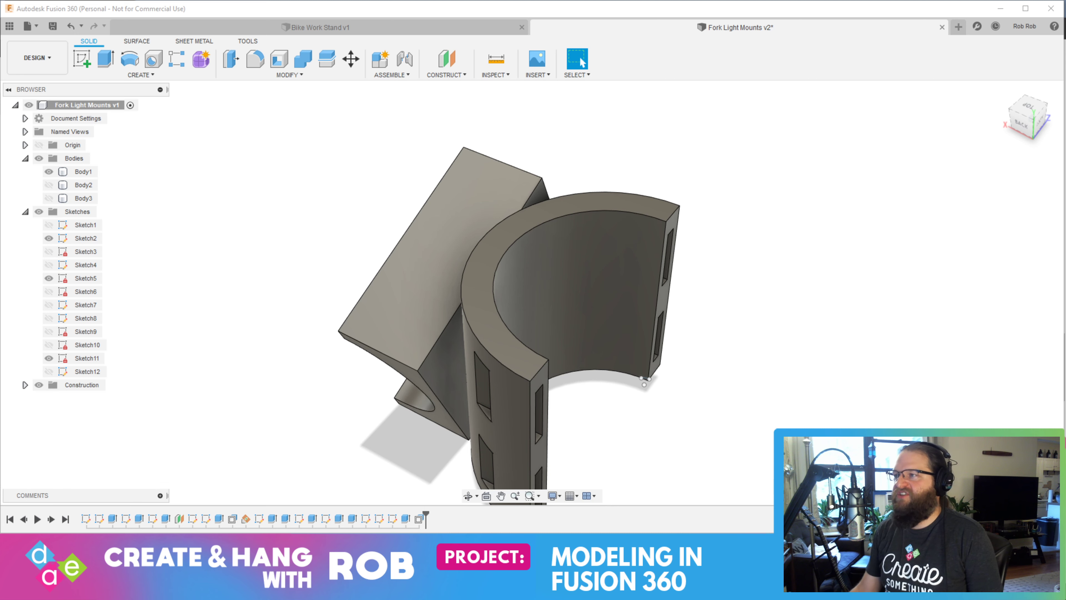
key(ctrl+s)
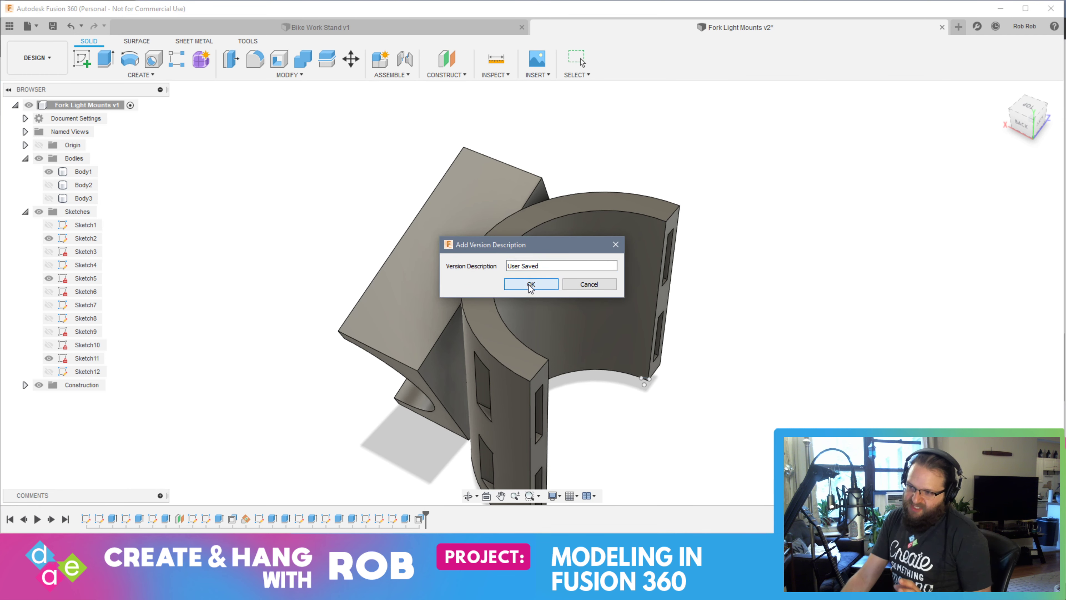
click(530, 284)
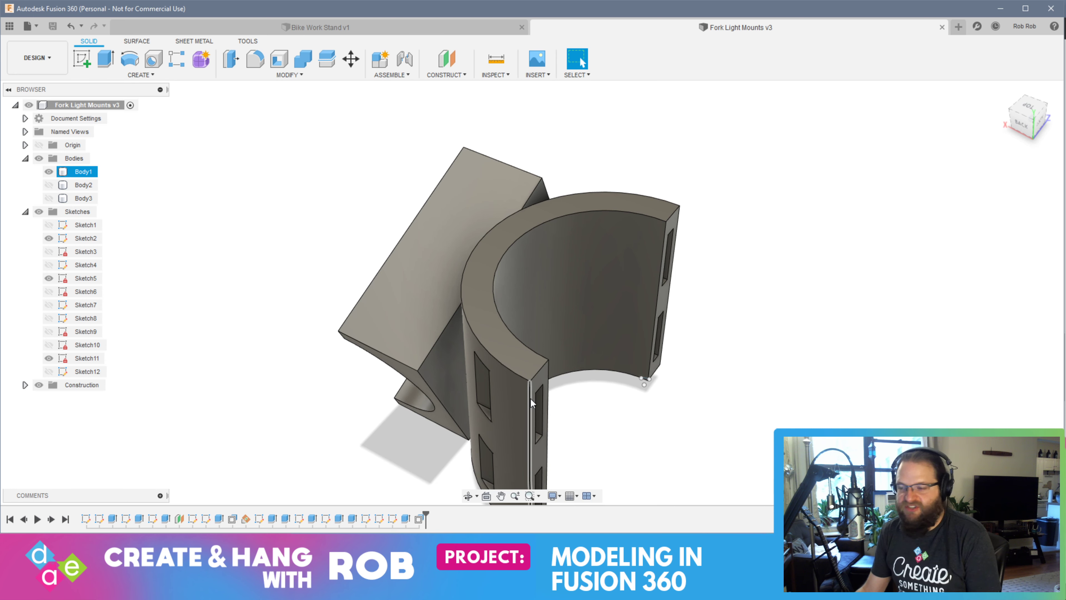
shift+middle_drag(530, 398, 536, 310)
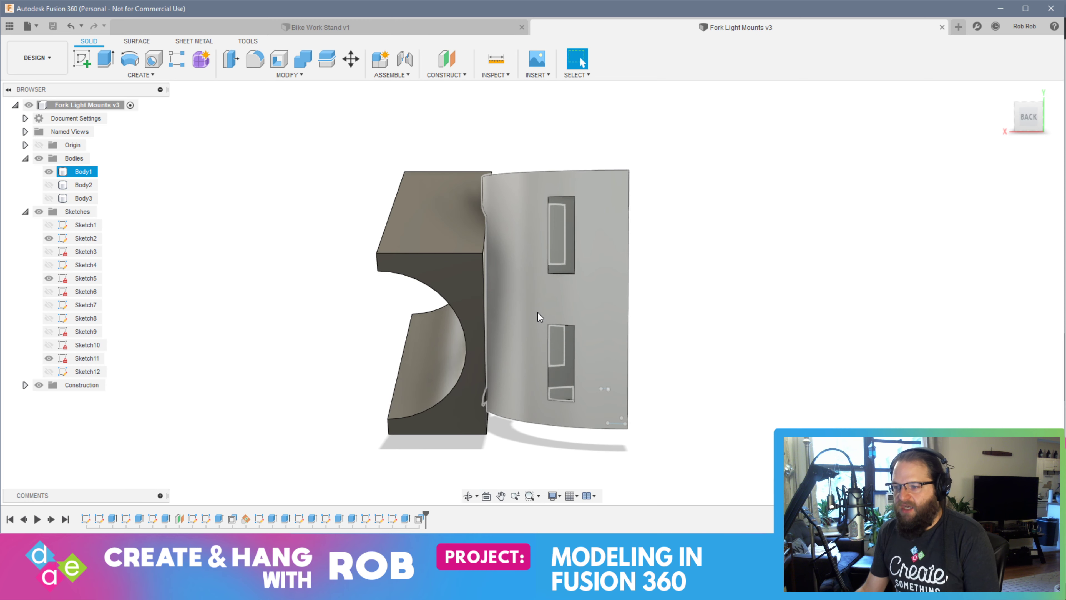